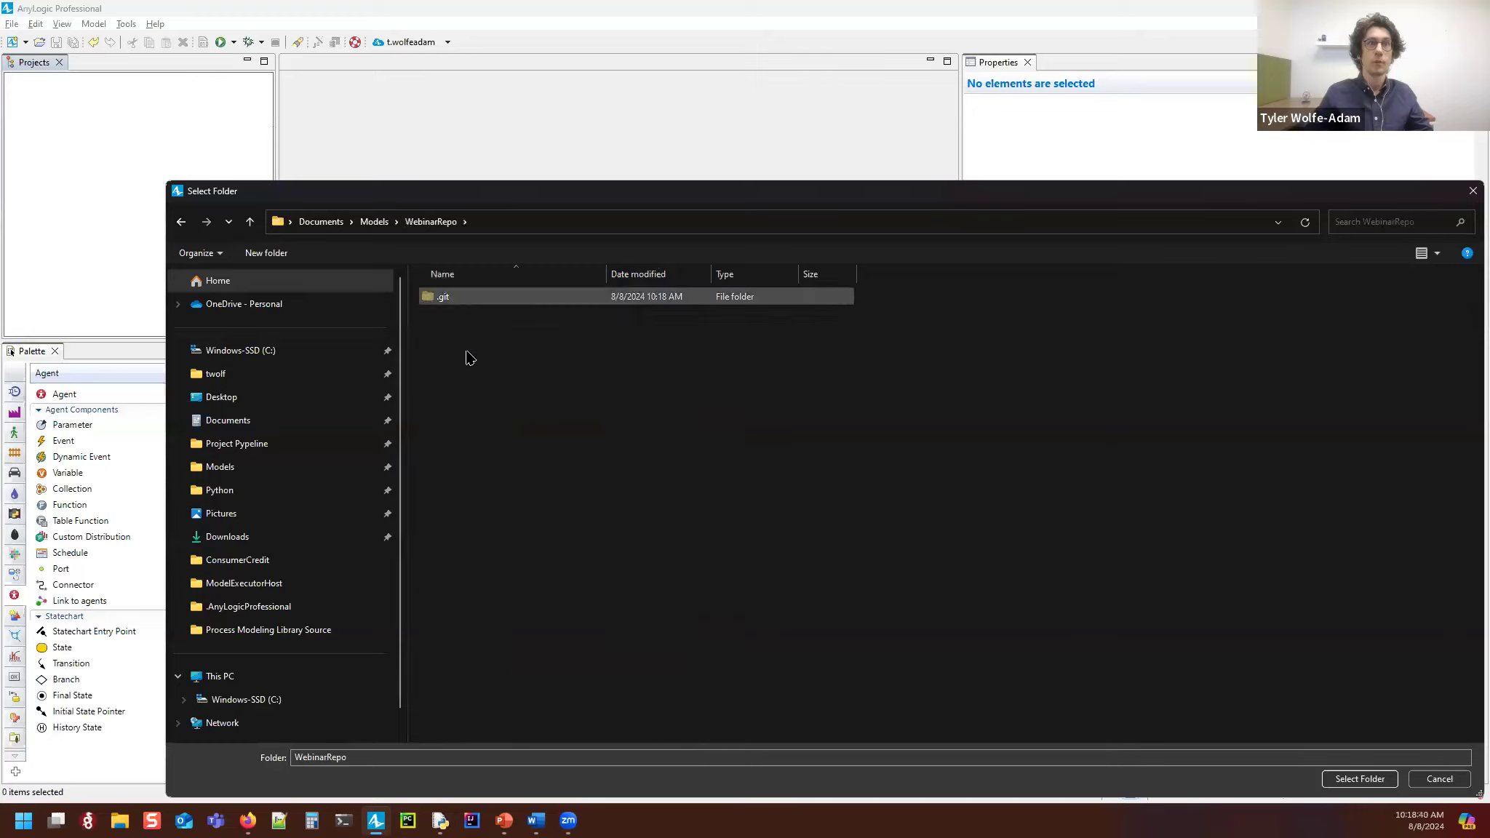
# Step: Set the new model's location to the WebinarRepo folder and name the model MyModel
pyautogui.click(1358, 778)
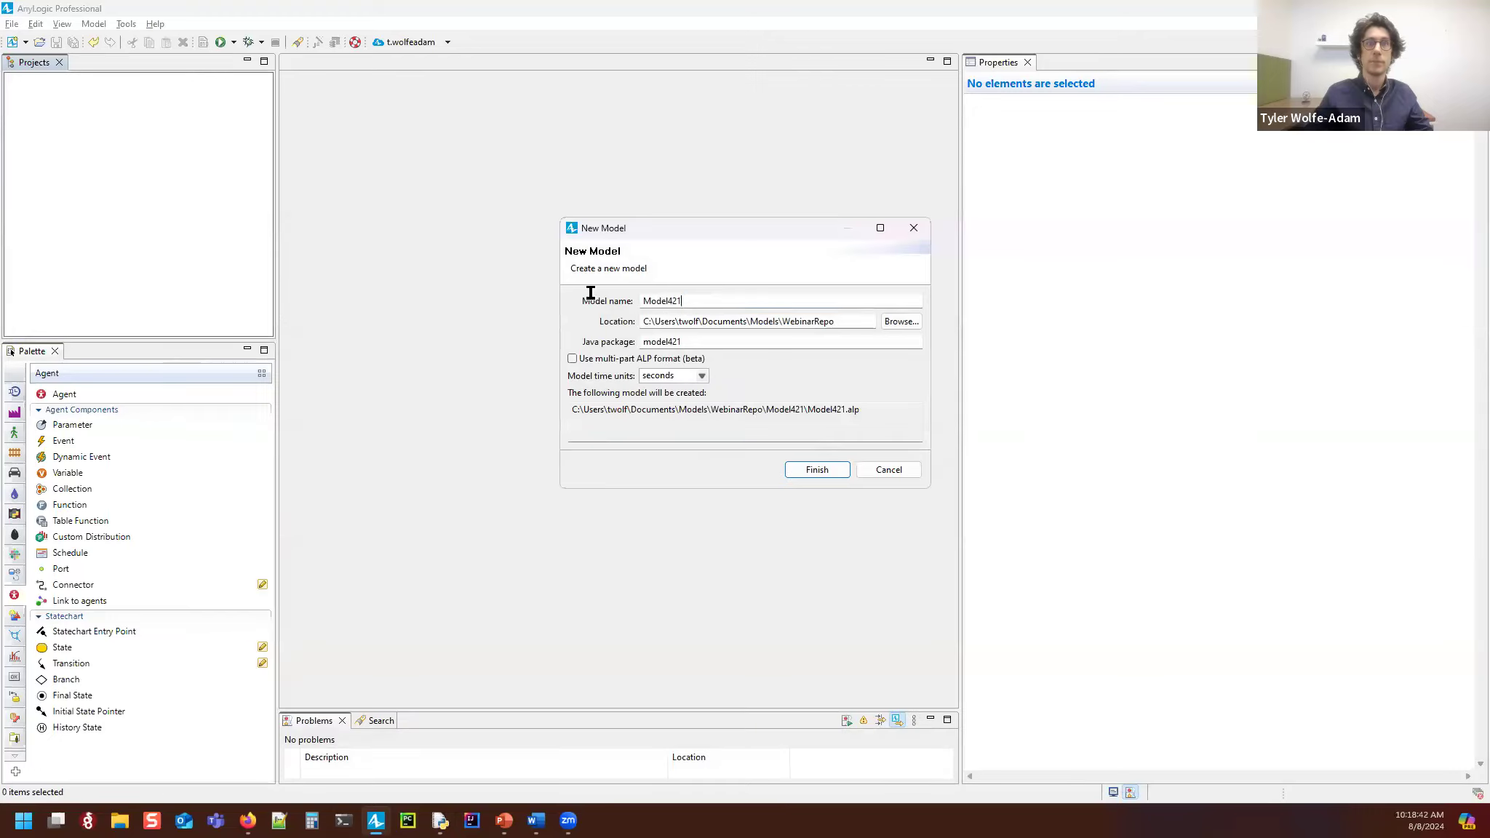
pyautogui.doubleClick(658, 300)
pyautogui.write('MyModel')
pyautogui.press('BackSpace')
pyautogui.press('BackSpace')
pyautogui.press('BackSpace')
pyautogui.press('BackSpace')
pyautogui.press('BackSpace')
pyautogui.write('Model')
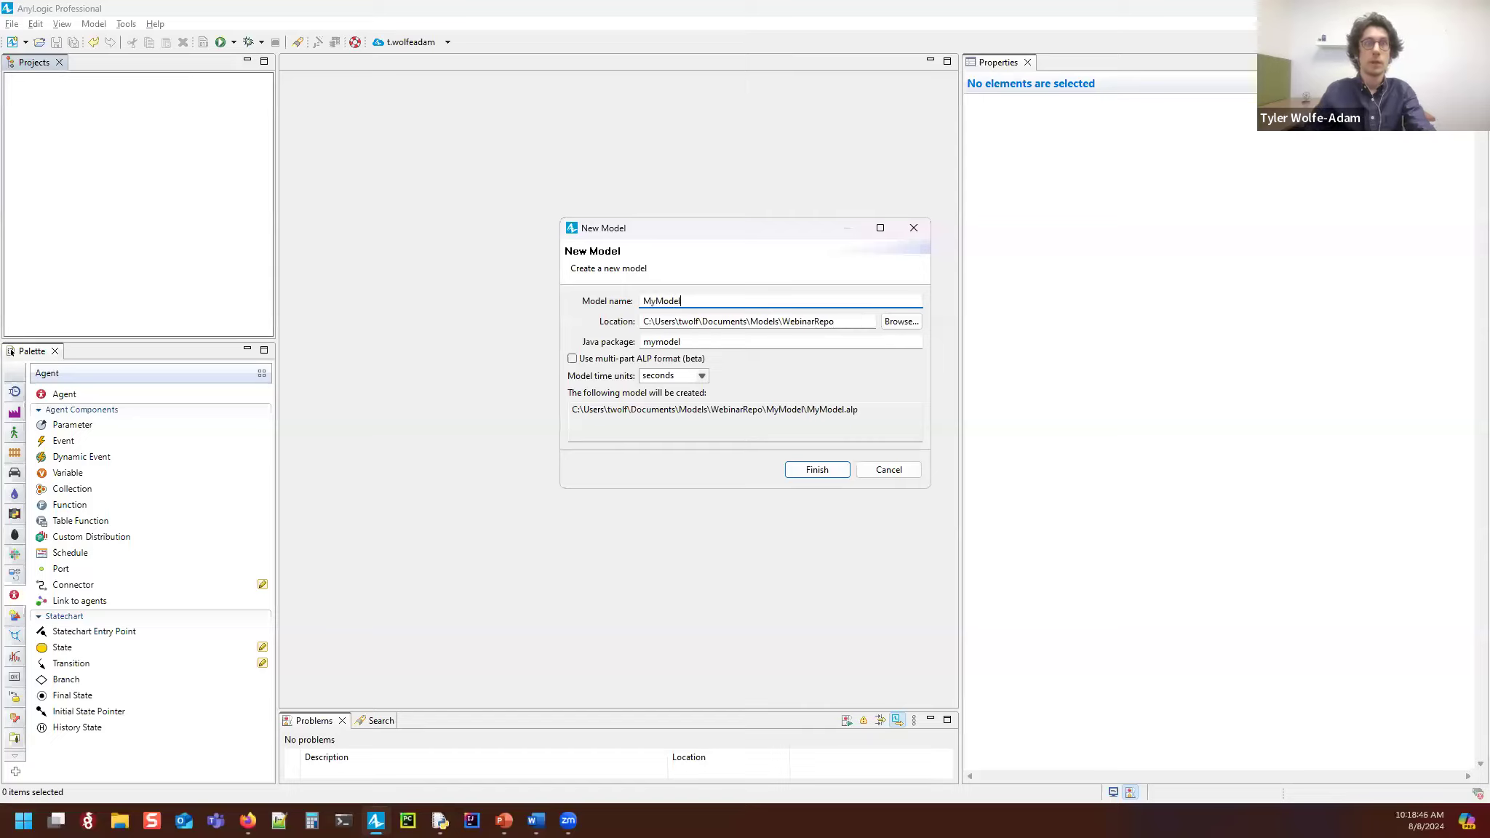
# Step: Create the model in the multi-part ALP format (beta) and show the Process Modeling Library blocks
pyautogui.click(572, 359)
pyautogui.moveTo(858, 411); pyautogui.dragTo(892, 420)
pyautogui.doubleClick(595, 359)
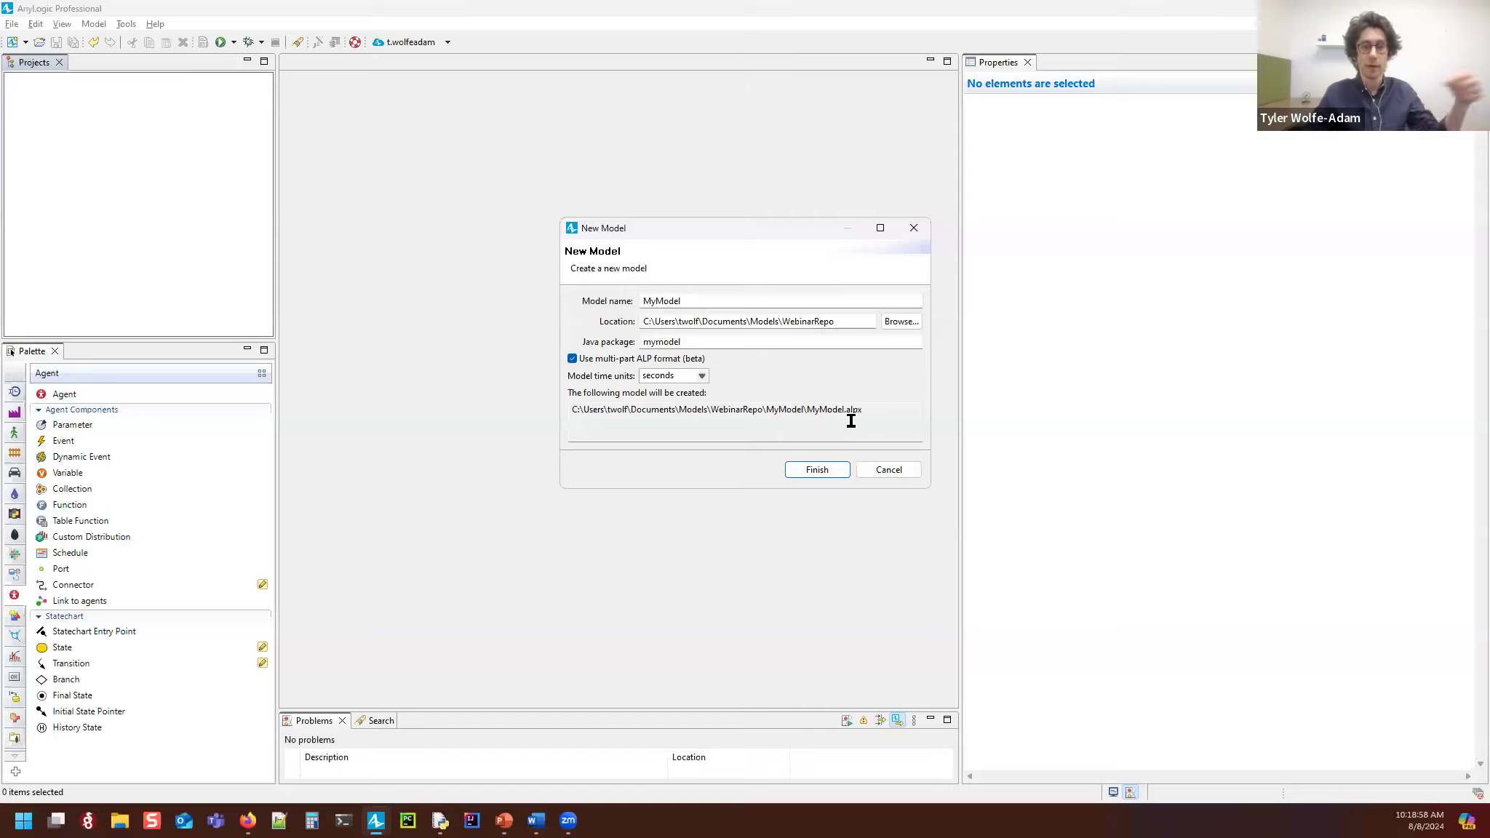
pyautogui.click(593, 359)
pyautogui.click(603, 358)
pyautogui.click(601, 359)
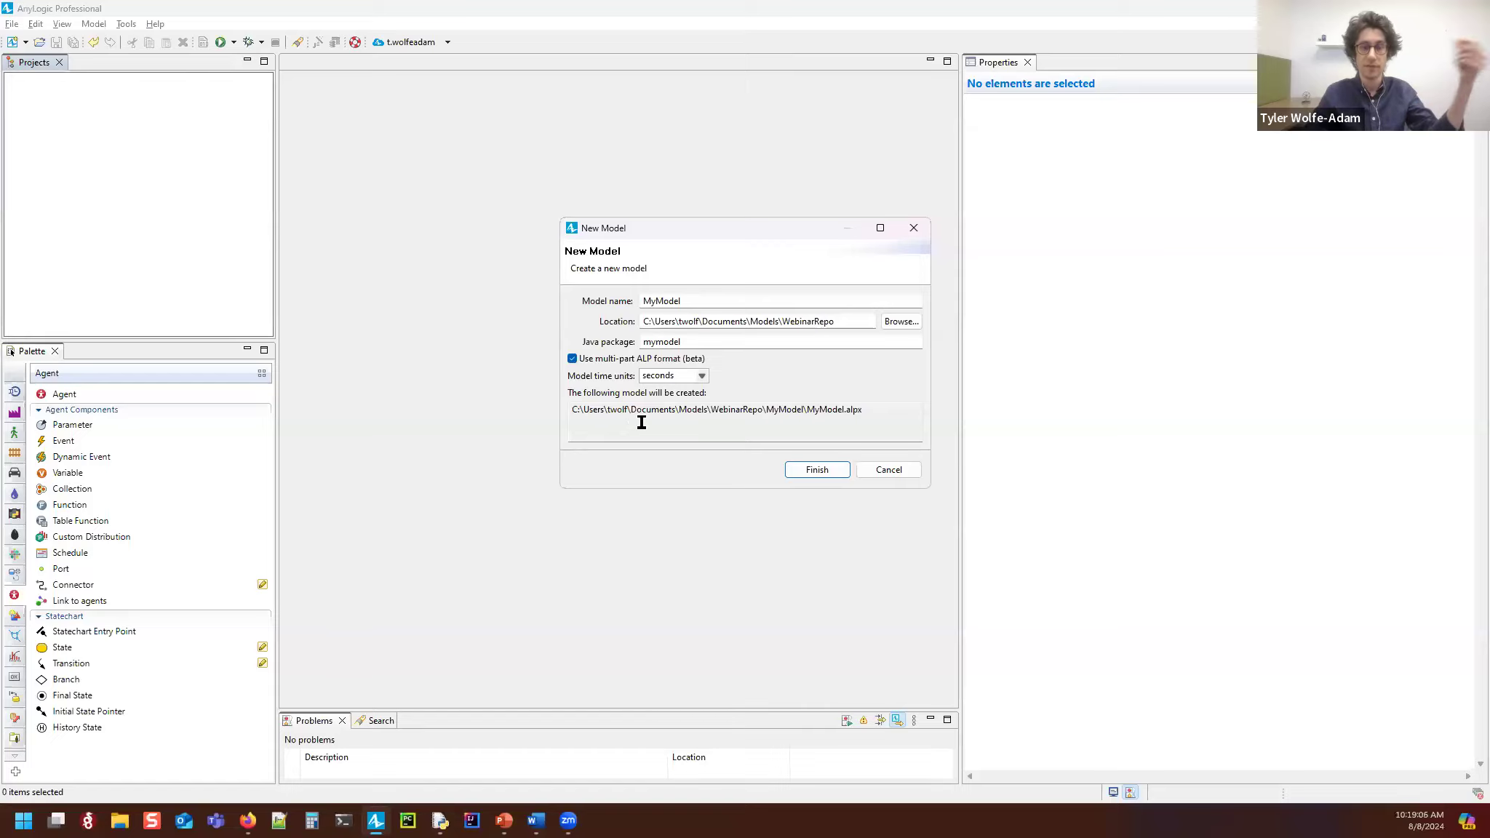
pyautogui.click(598, 359)
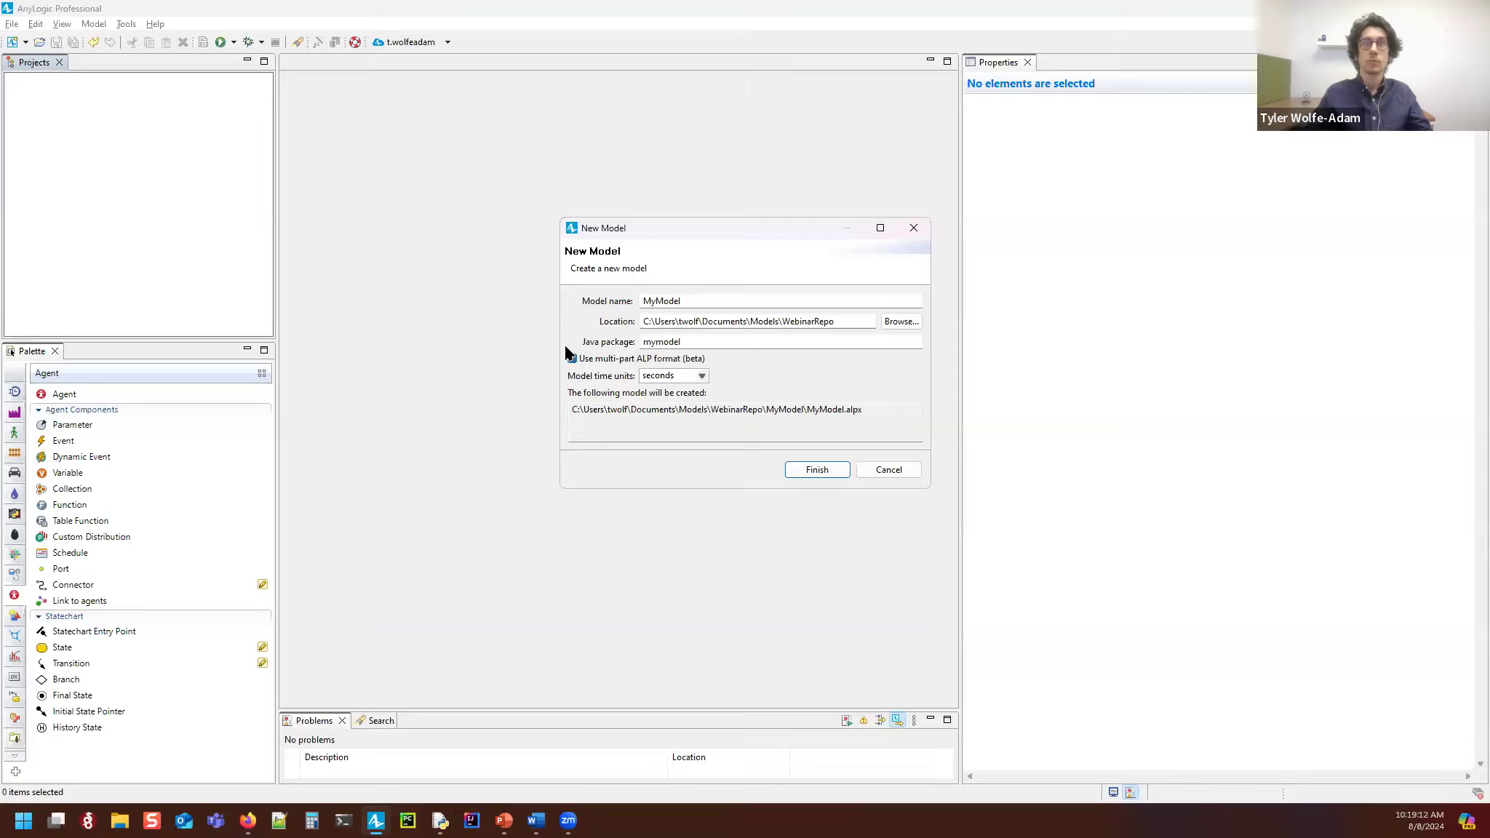
pyautogui.click(813, 467)
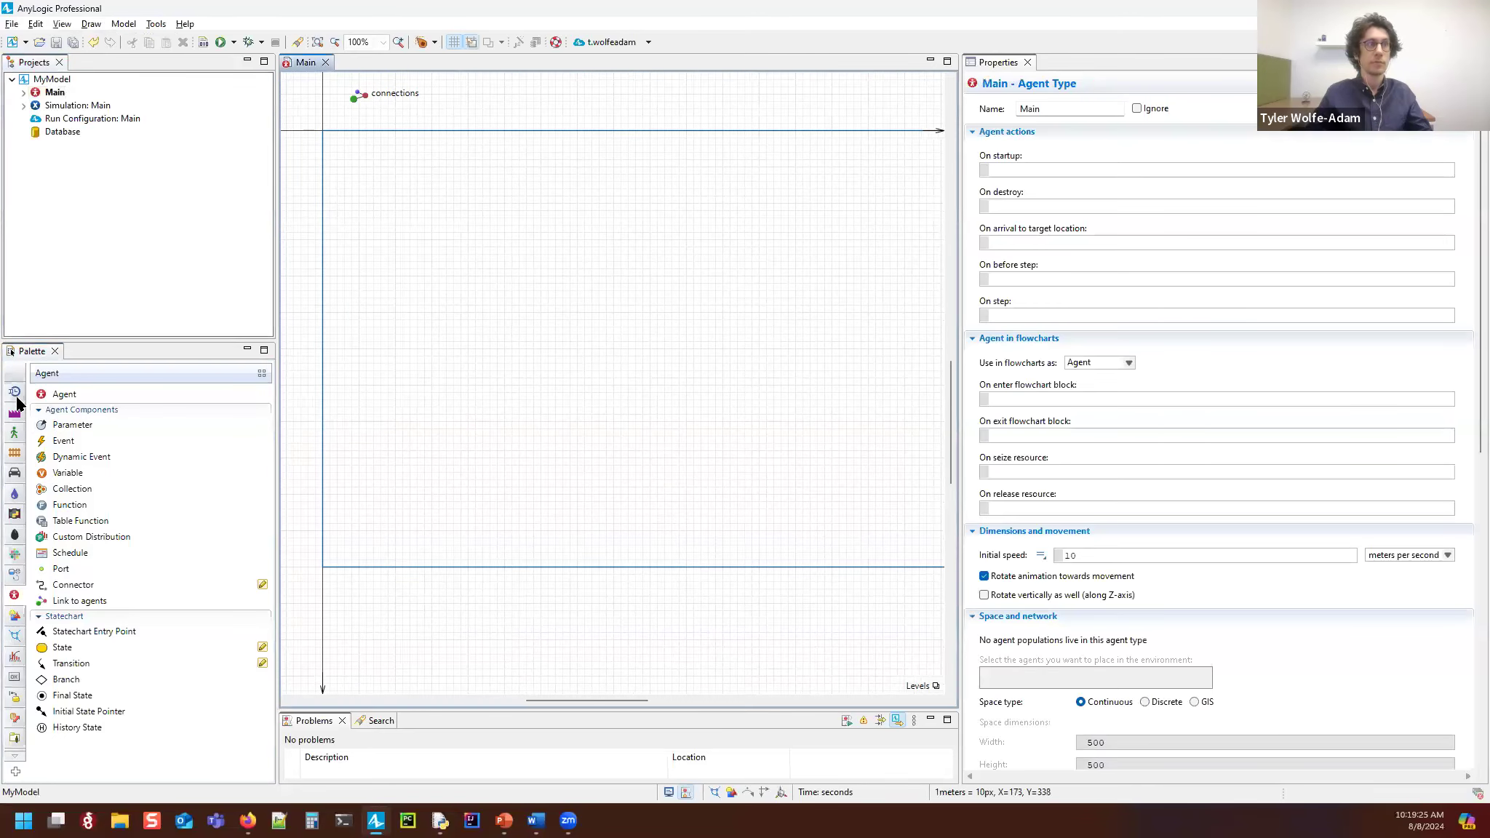
pyautogui.click(15, 394)
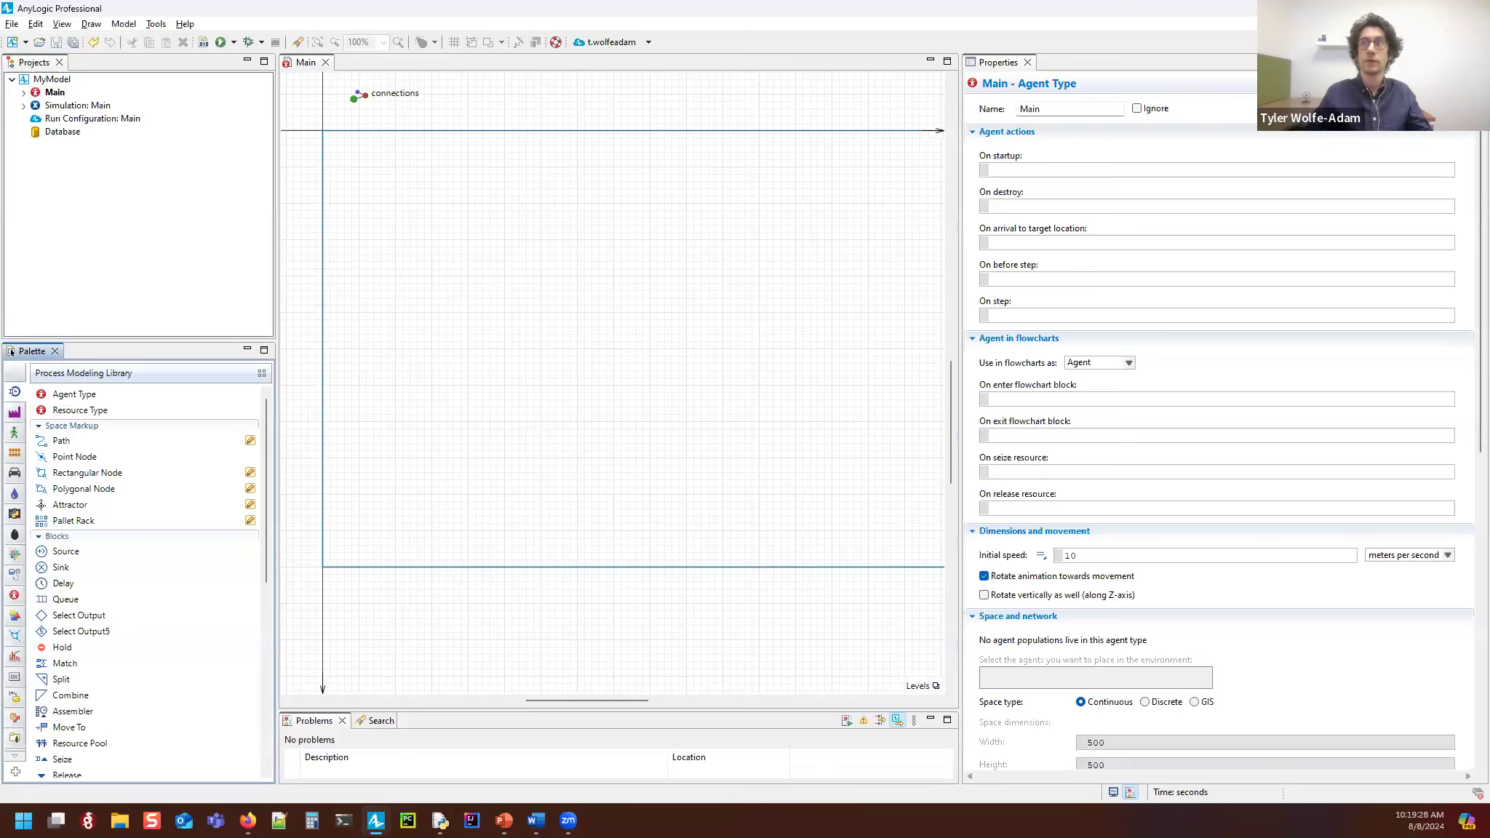
# Step: Refresh the Git repositories in the Git perspective and expand MyModel in the working tree down to the Main agent's AOC.Main.xml file
pyautogui.hotkey('ctrl', 'F8')
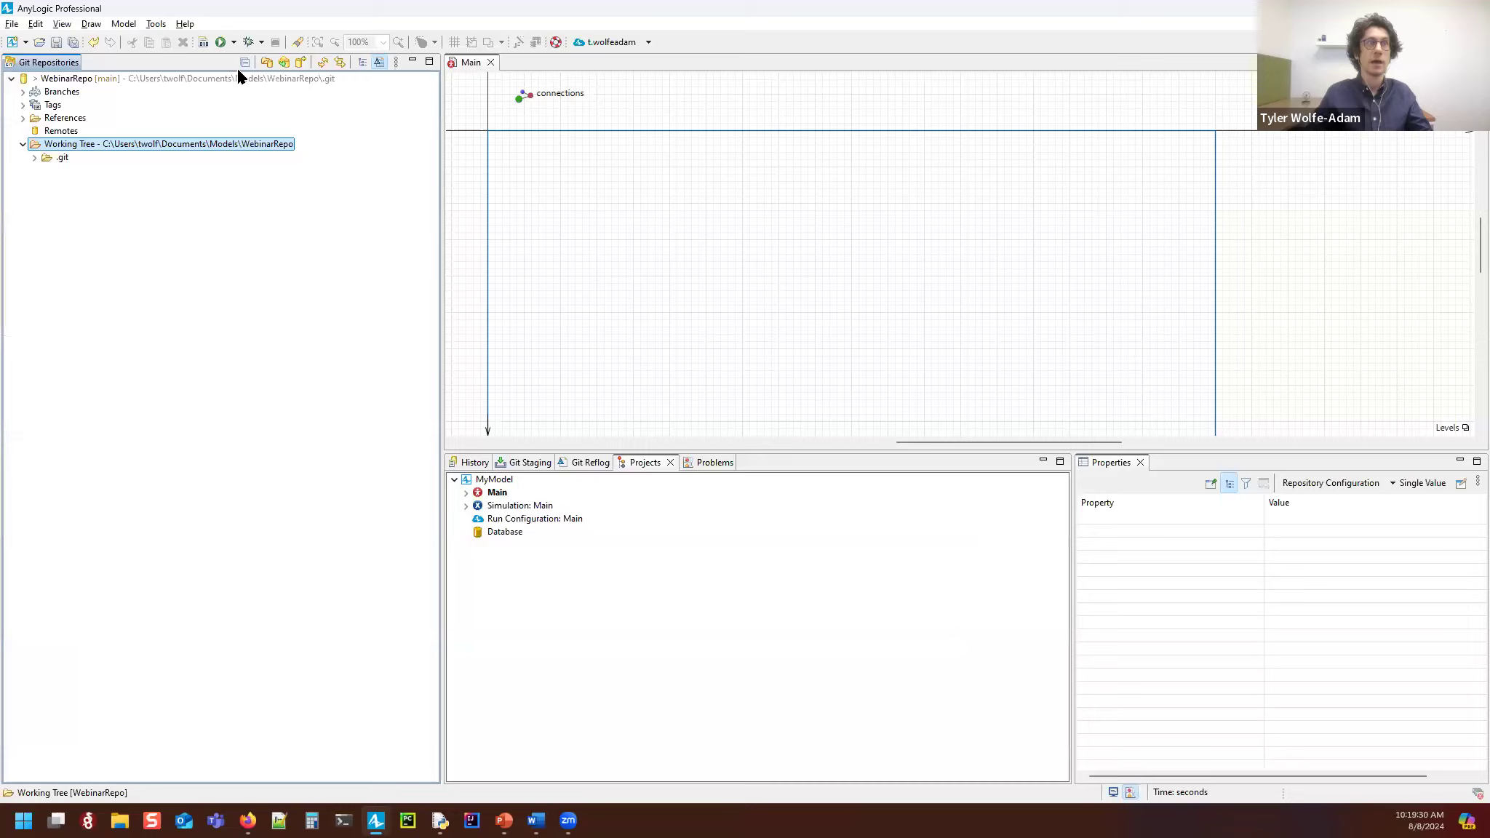
pyautogui.click(324, 62)
pyautogui.click(34, 171)
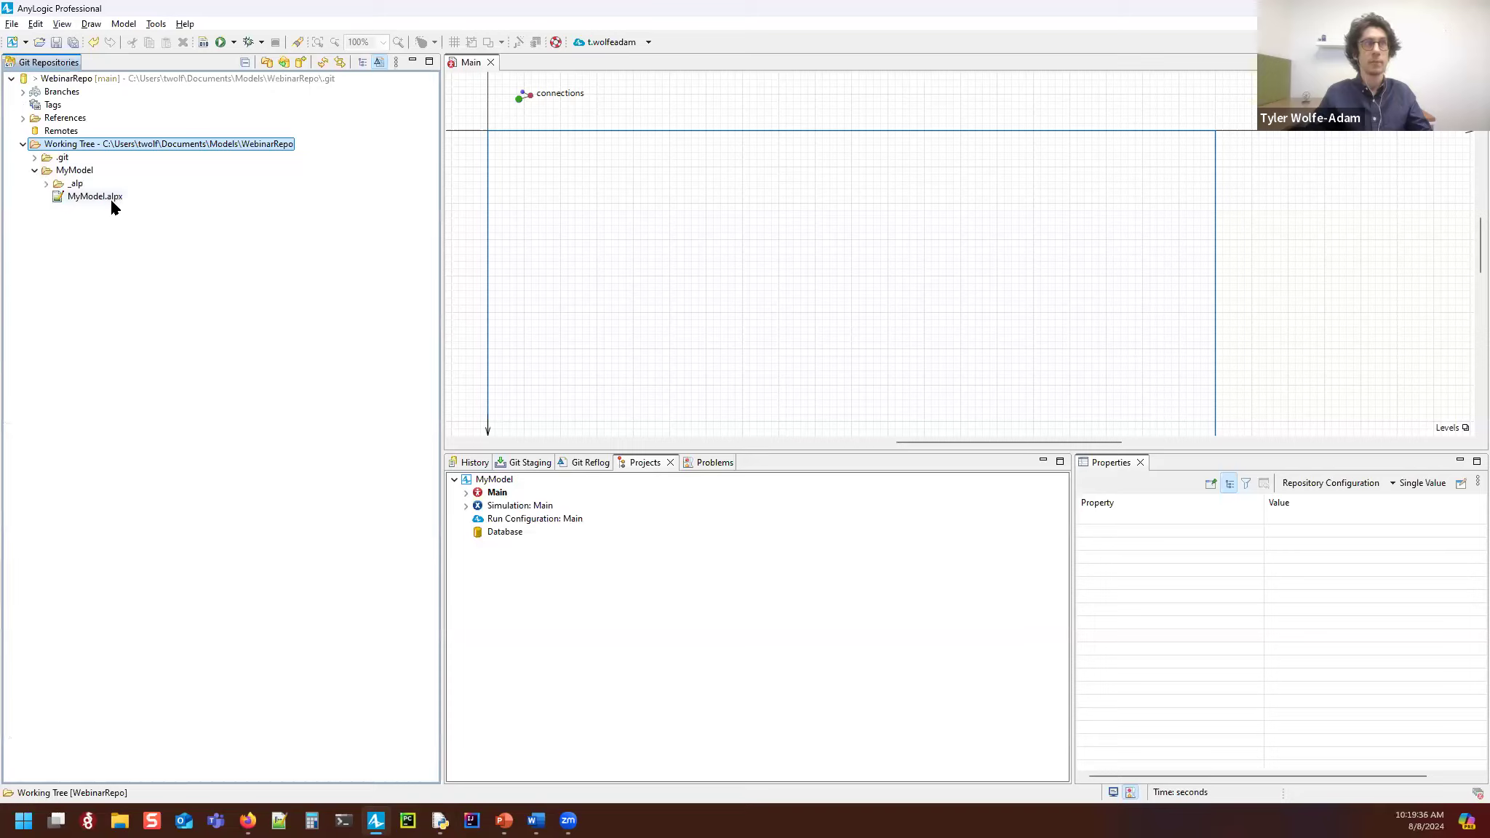
pyautogui.click(47, 184)
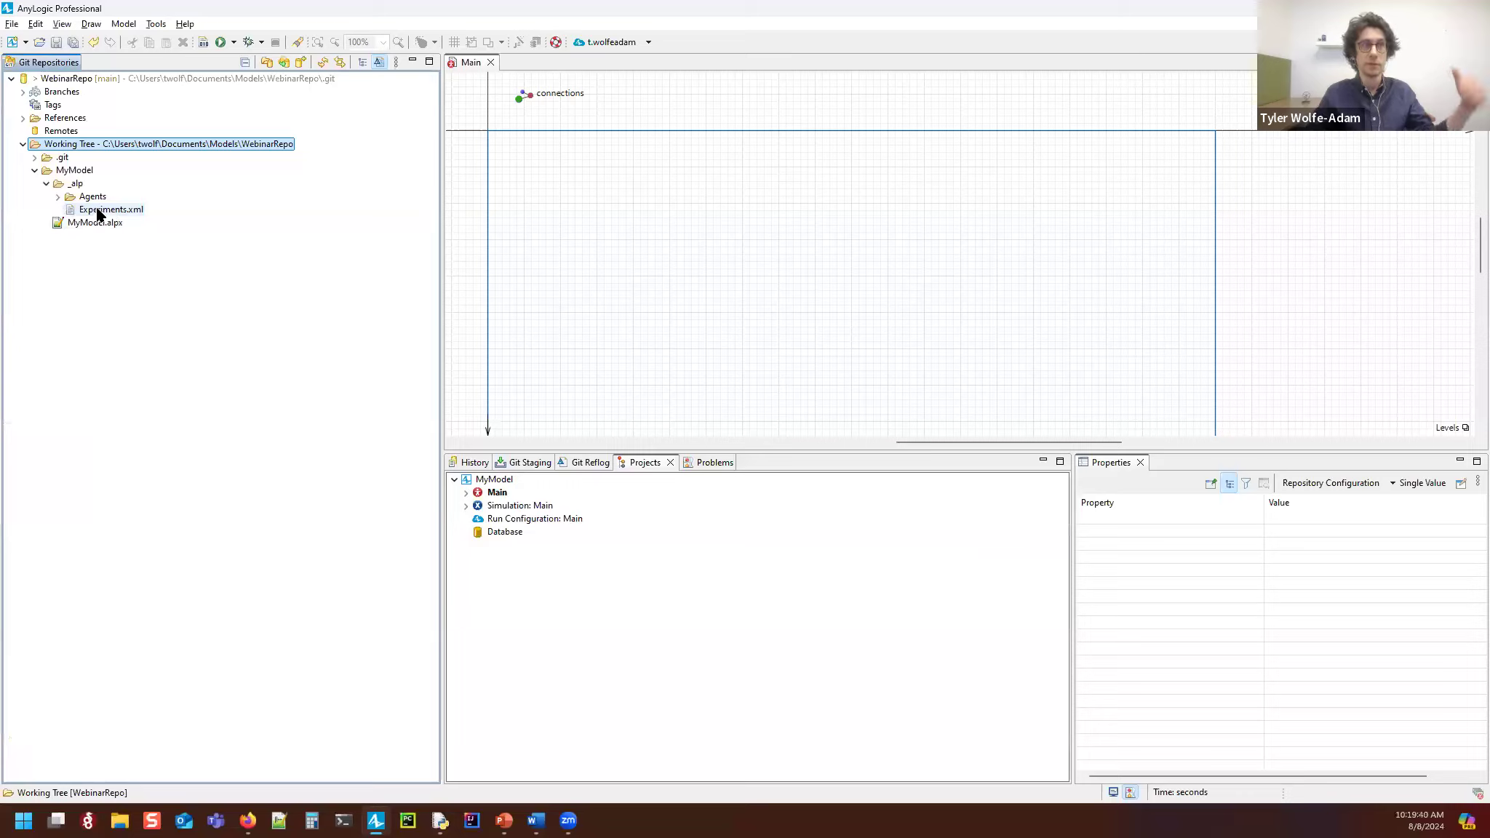
pyautogui.click(57, 198)
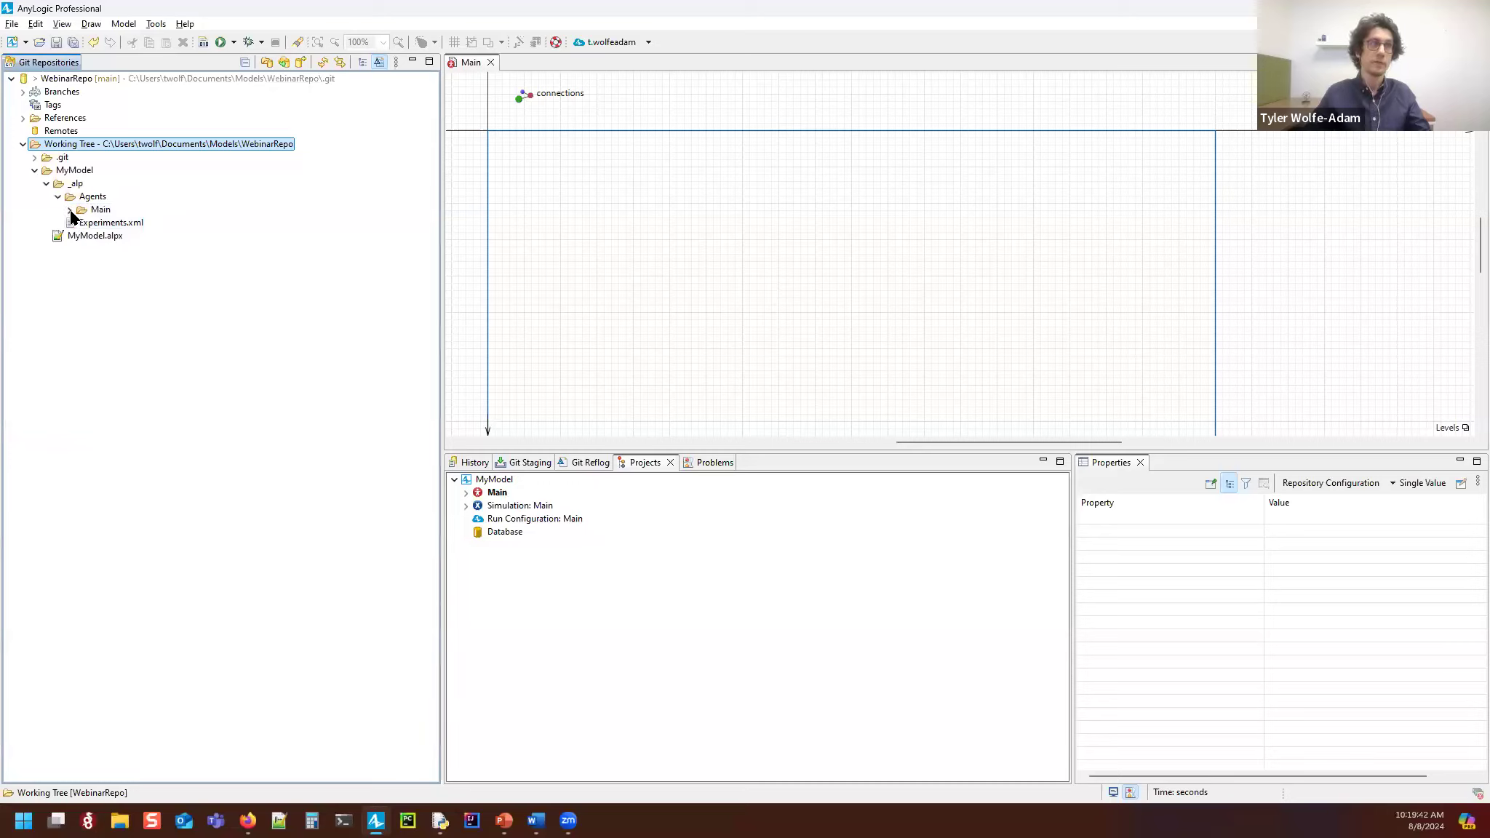
pyautogui.click(69, 210)
pyautogui.click(120, 223)
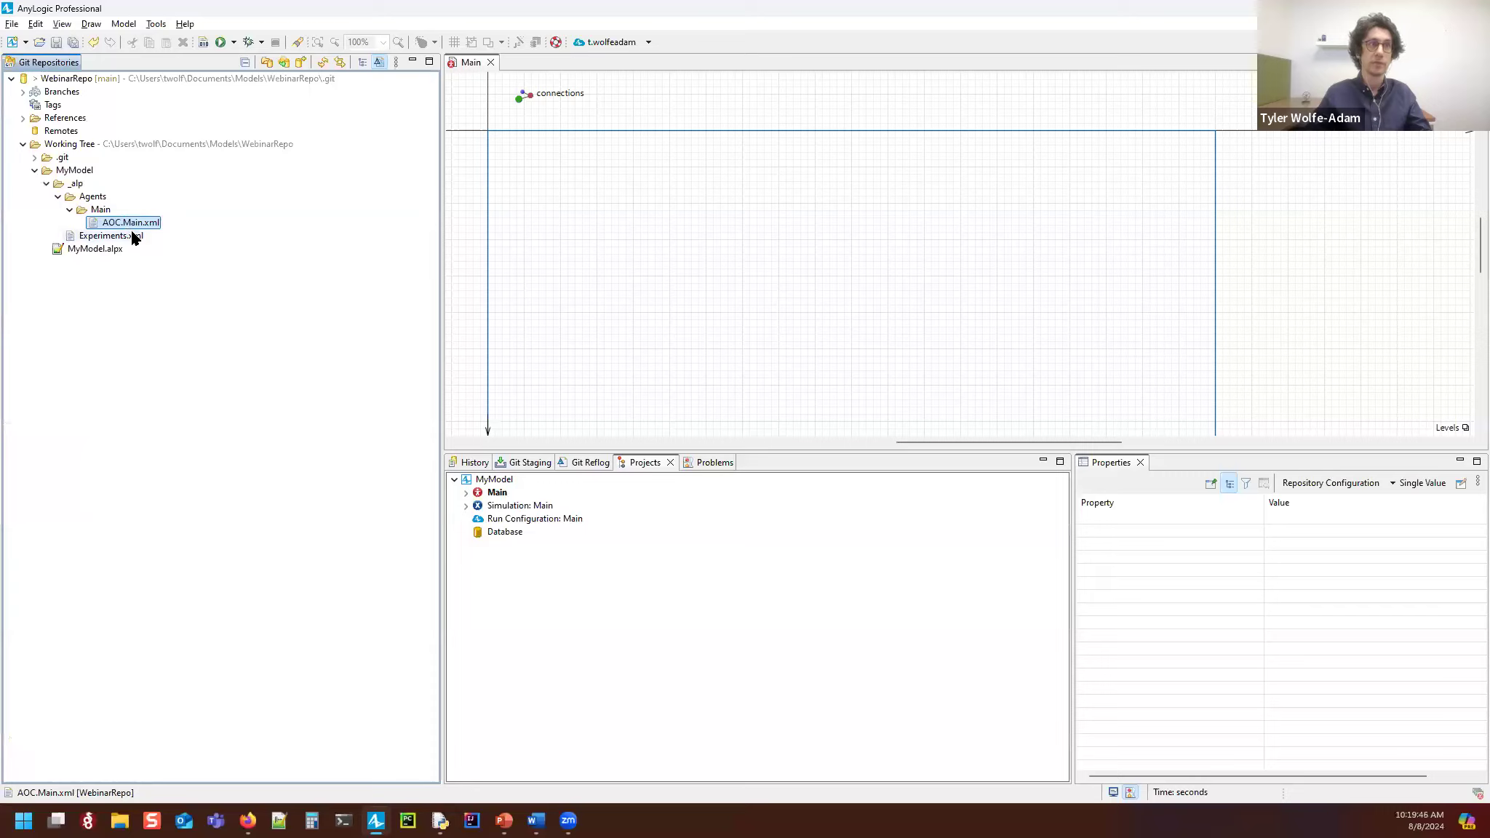
# Step: Return to the modeling perspective and add a Source block to Main with an arrival rate of 25 per minute
pyautogui.click(1458, 43)
pyautogui.moveTo(64, 559); pyautogui.dragTo(431, 276)
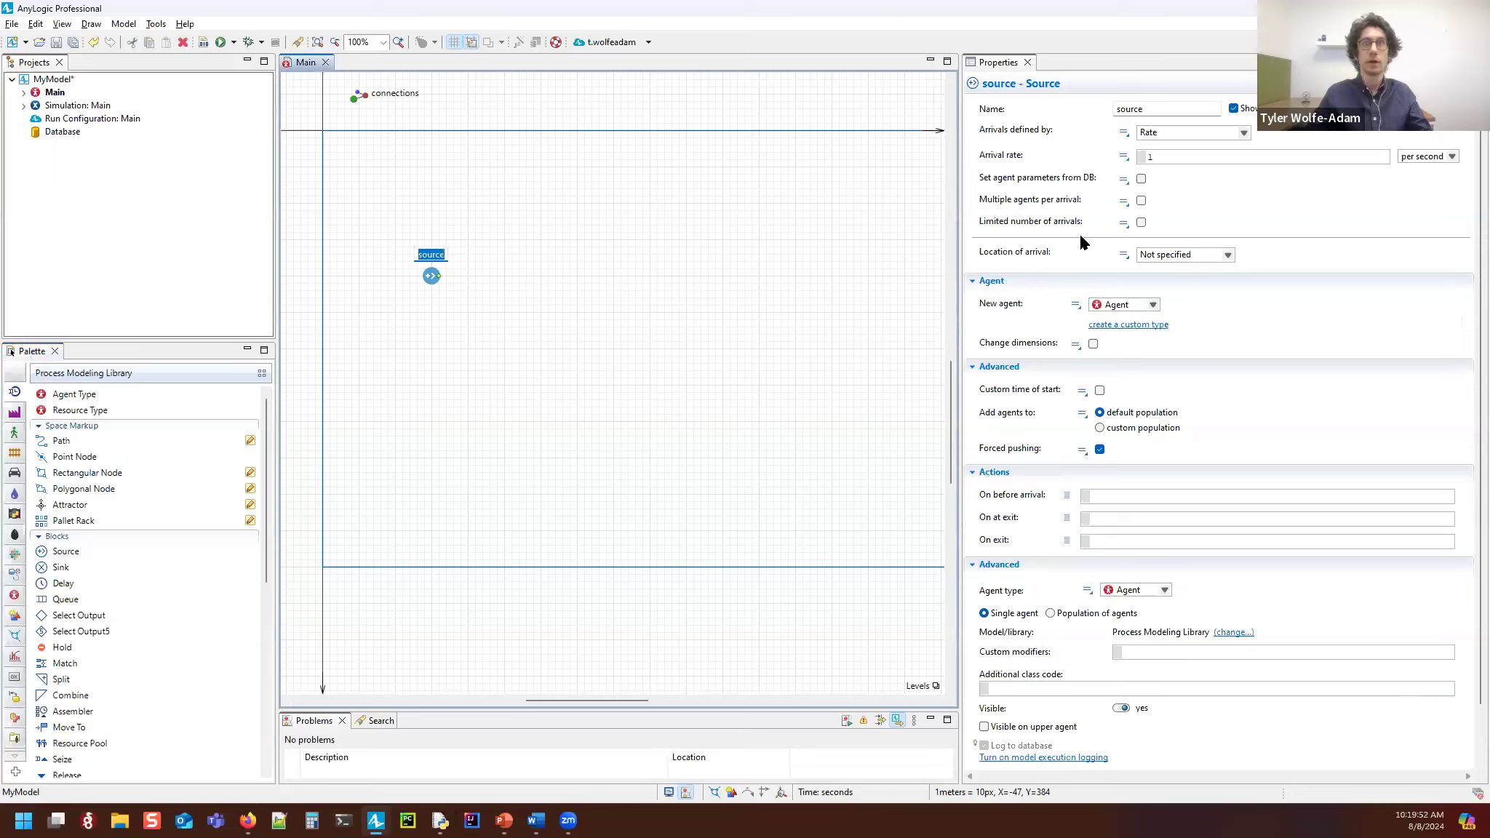
pyautogui.doubleClick(1141, 158)
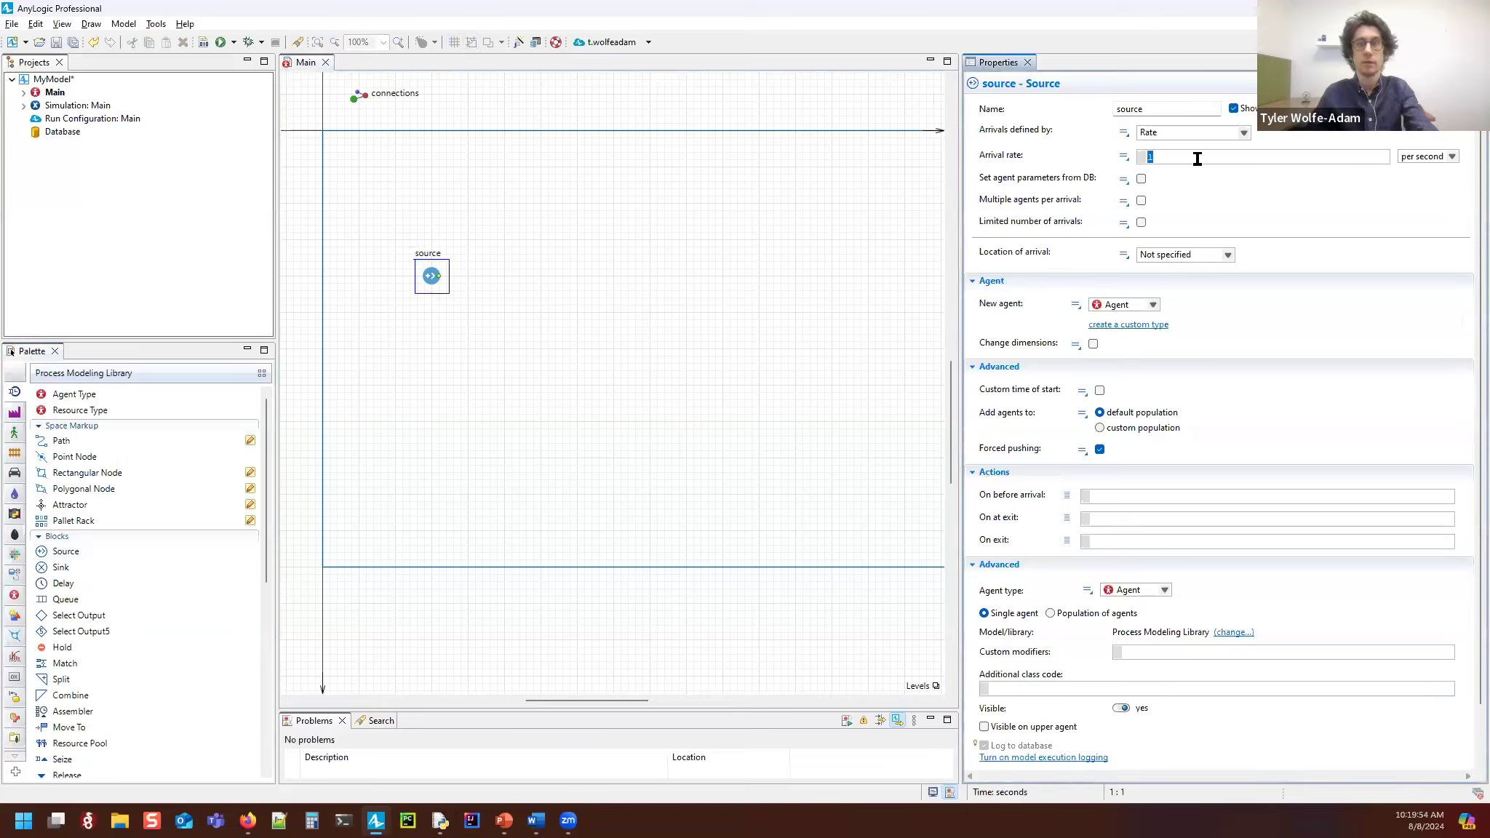
pyautogui.write('25')
pyautogui.click(1425, 157)
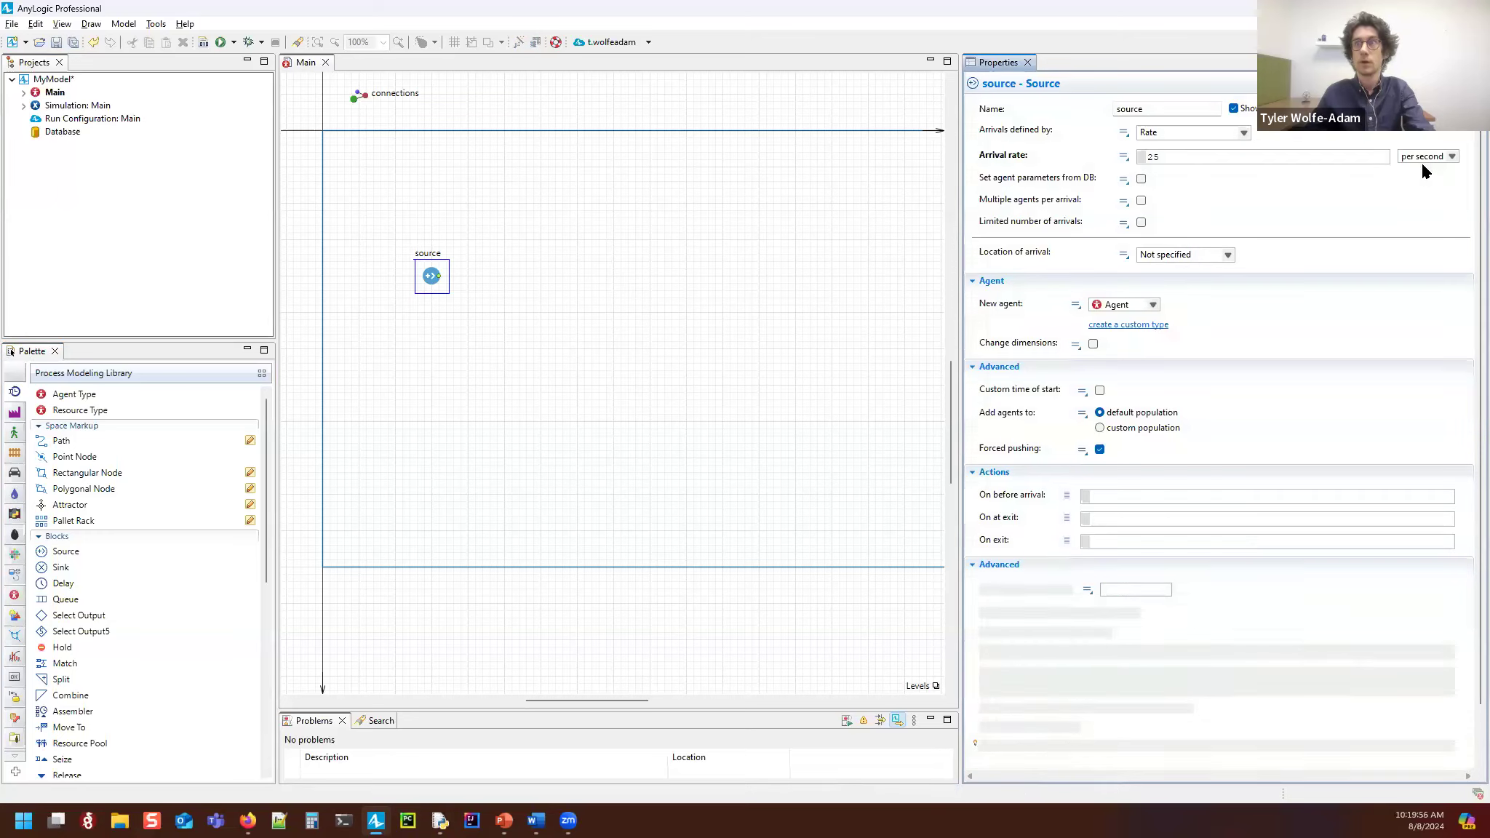
pyautogui.click(1431, 200)
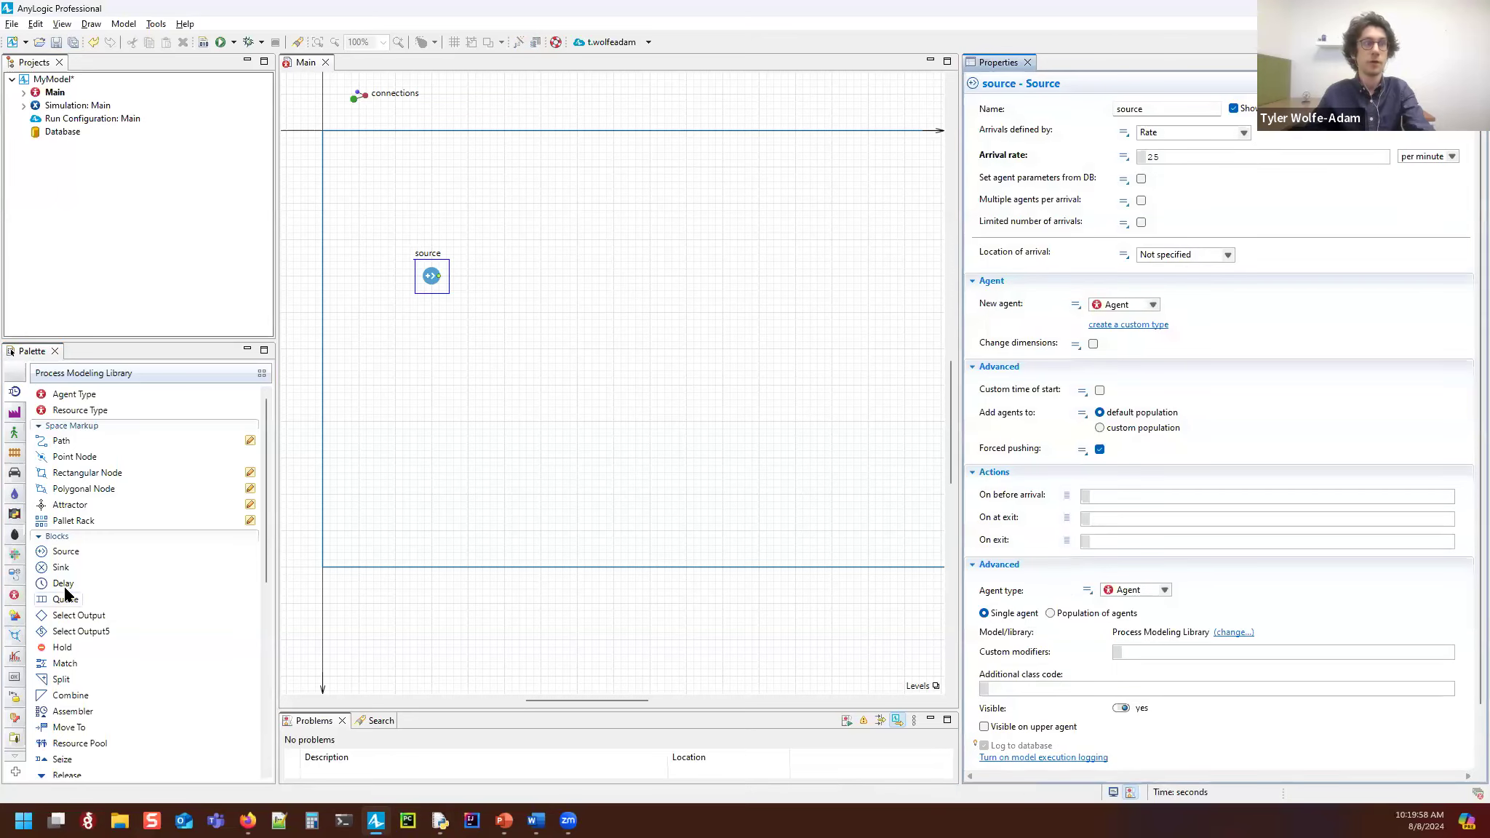
# Step: Connect a Queue with maximum capacity enabled after the source, followed by a Delay with time triangular( 0.5, 1, 5 ) seconds
pyautogui.moveTo(64, 600); pyautogui.dragTo(489, 275)
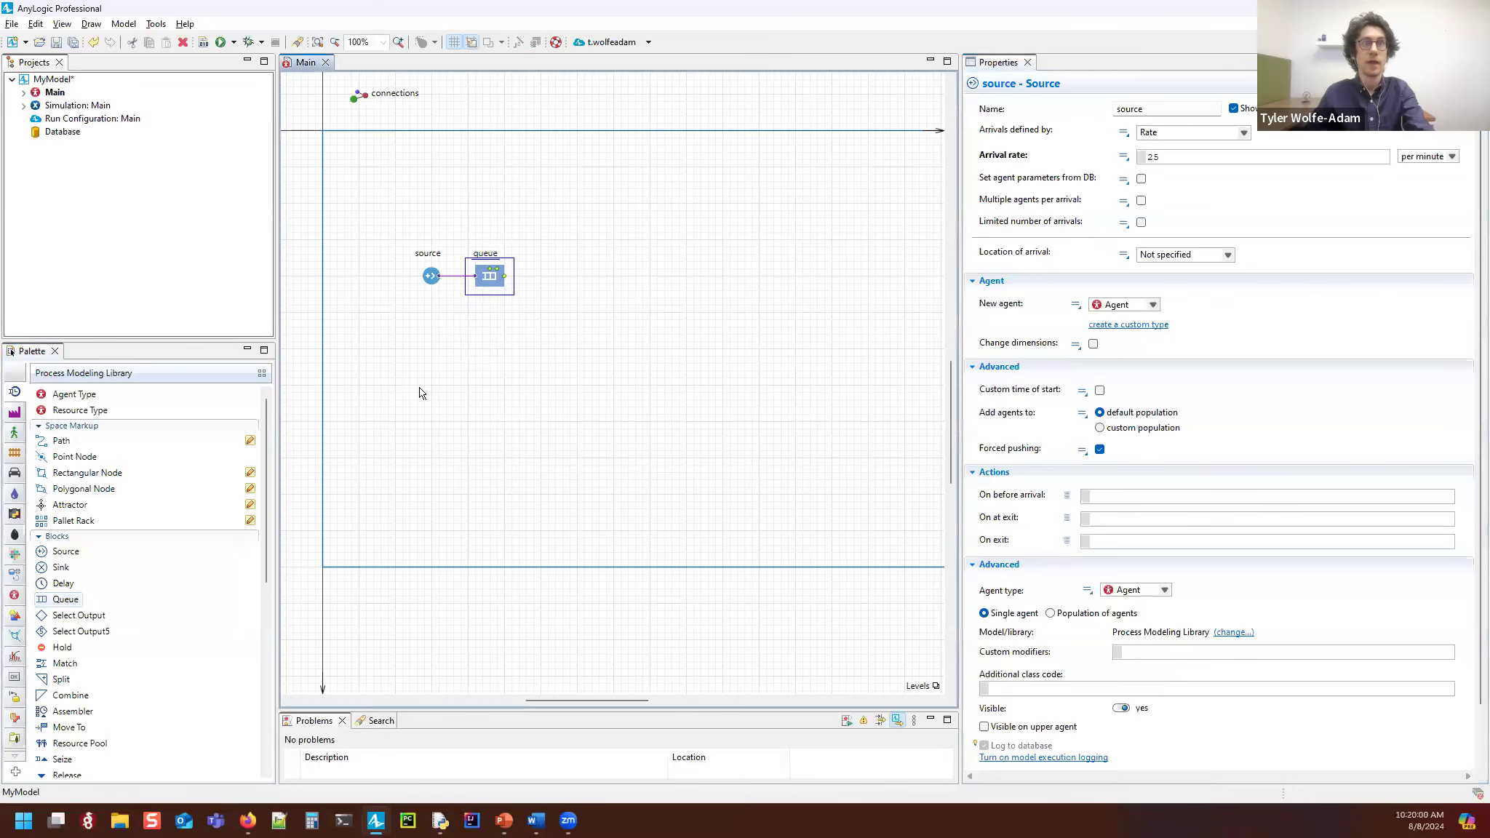
pyautogui.click(1091, 153)
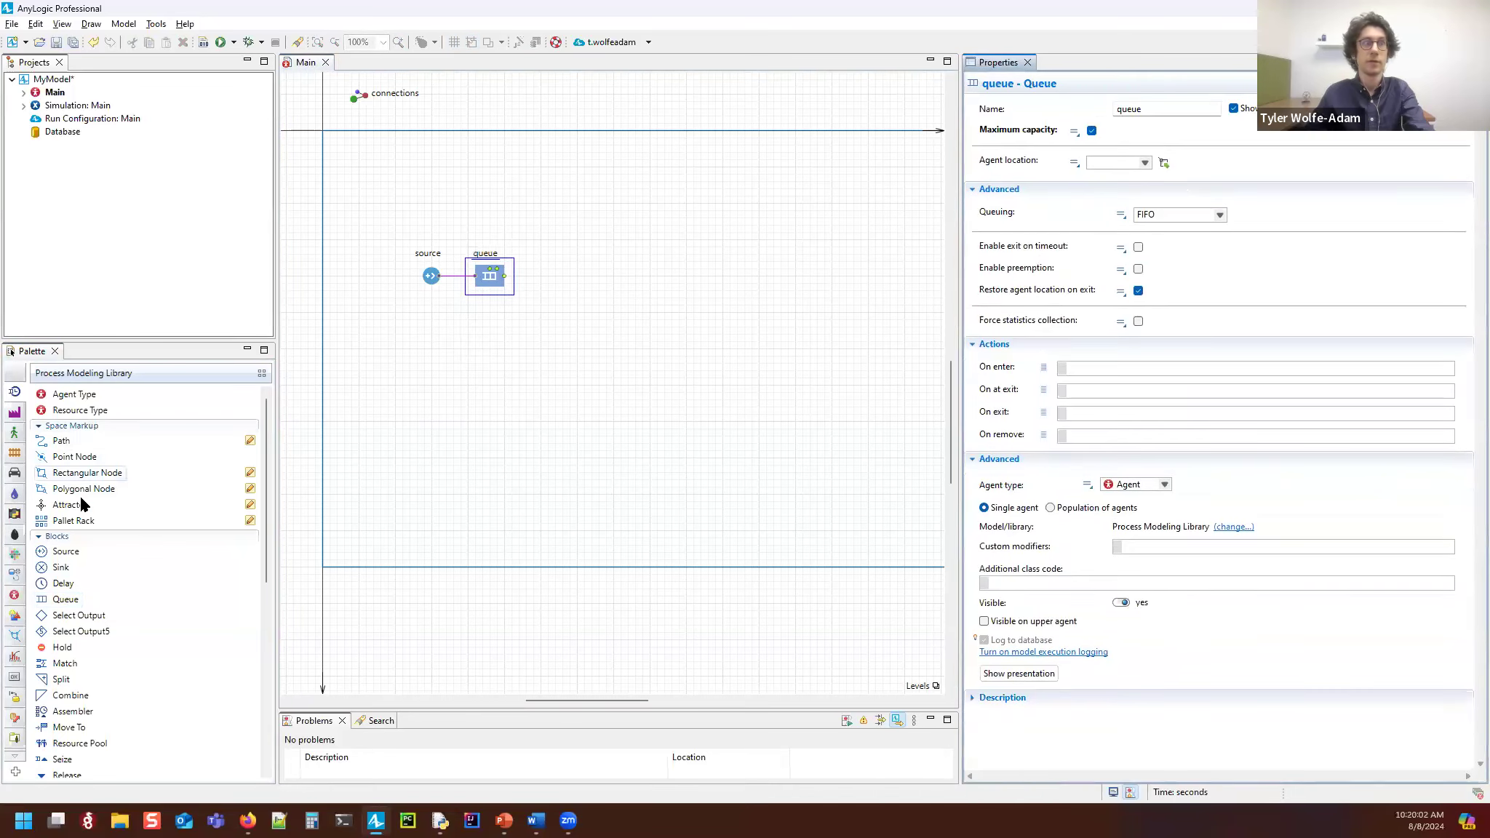
pyautogui.moveTo(53, 584); pyautogui.dragTo(562, 275)
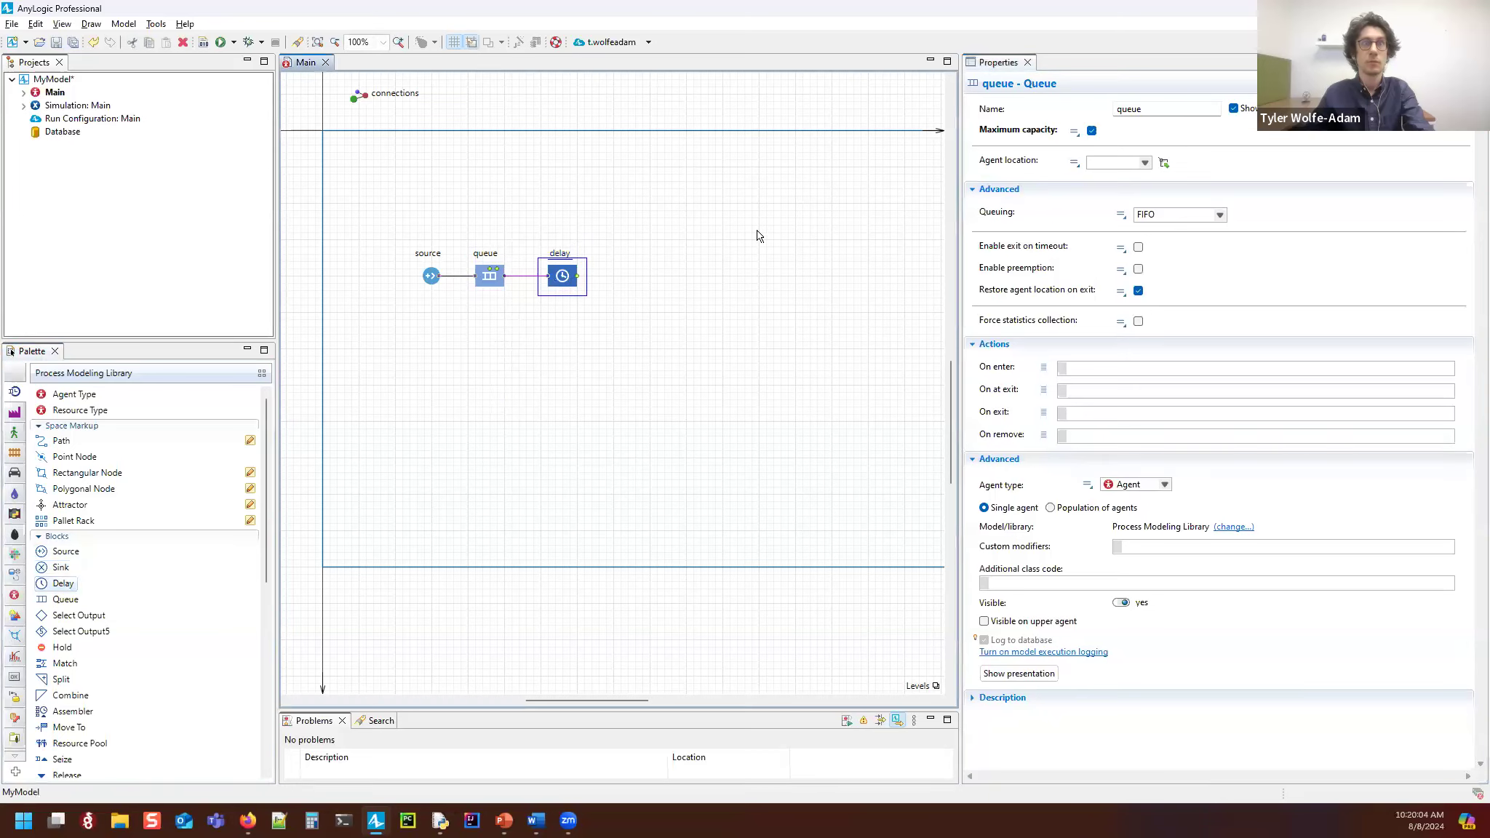
pyautogui.doubleClick(1219, 167)
pyautogui.write('5')
# Step: Complete the flowchart with a Sink connected after the delay and save the model
pyautogui.moveTo(60, 568); pyautogui.dragTo(628, 276)
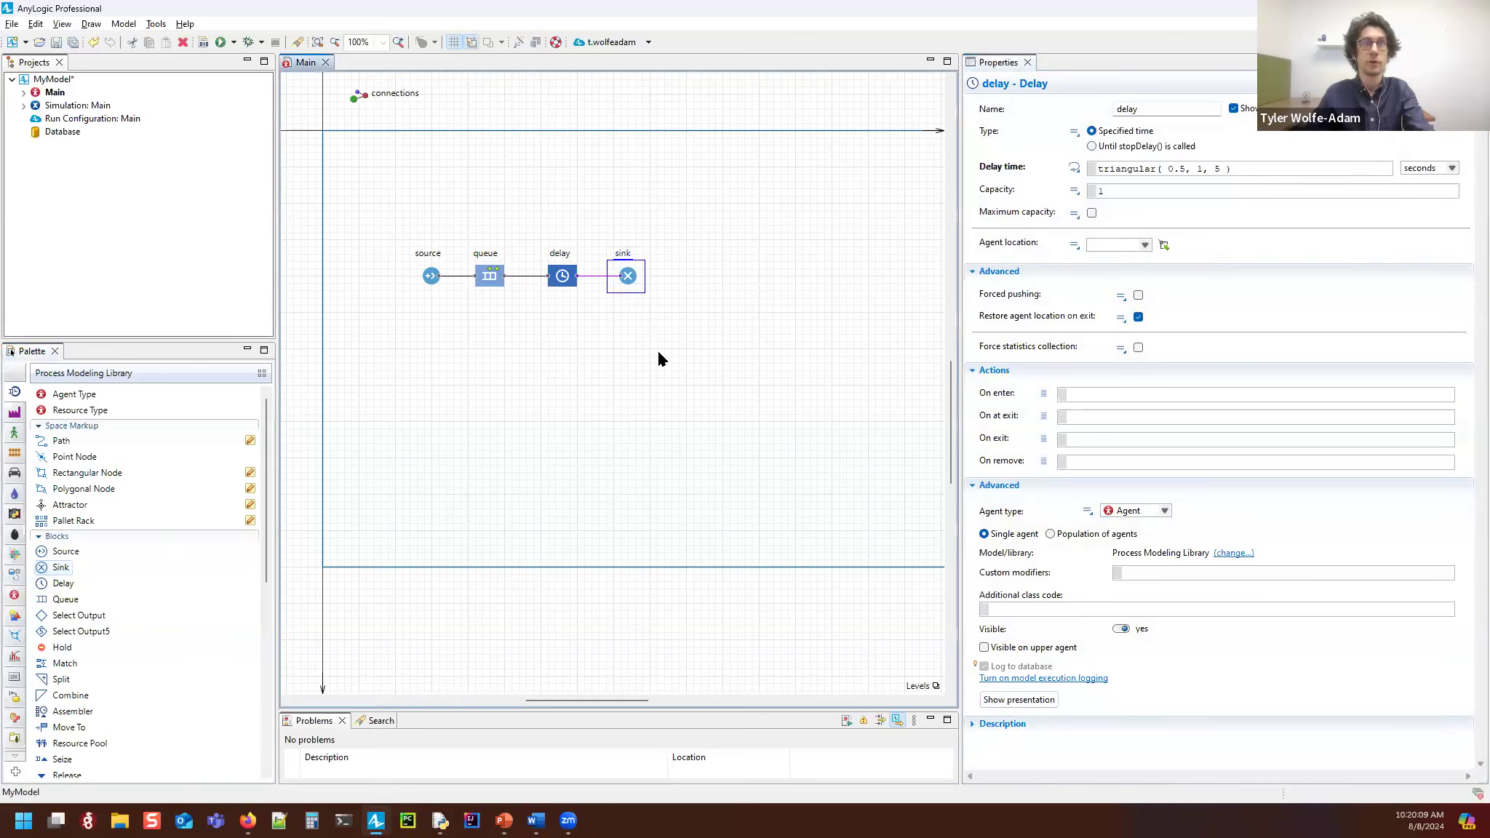
pyautogui.click(581, 313)
pyautogui.click(67, 43)
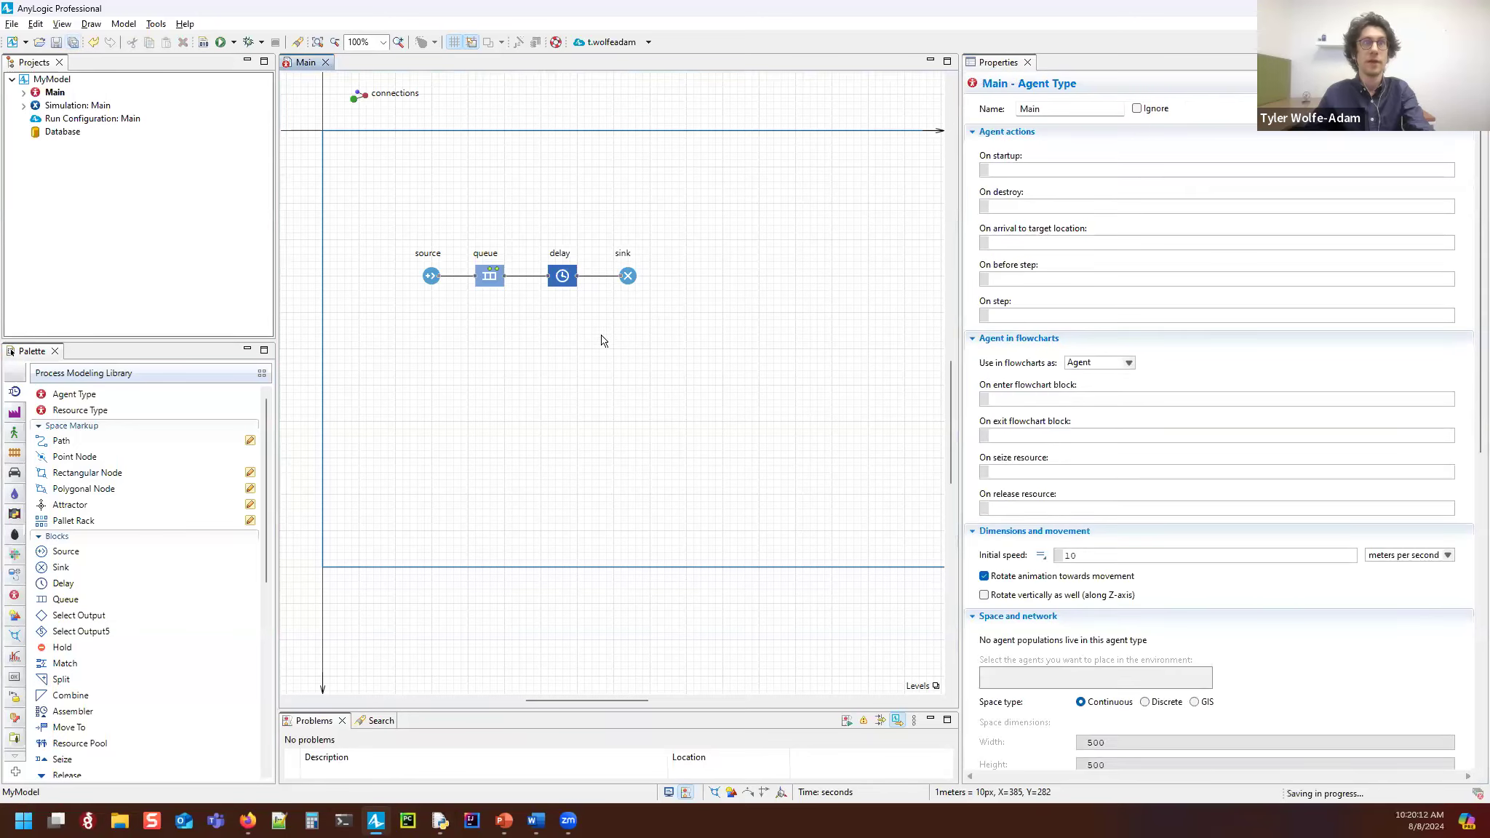
# Step: Switch back to the Git perspective and refresh the repository tree to check which files the Main agent folder contains
pyautogui.click(1470, 42)
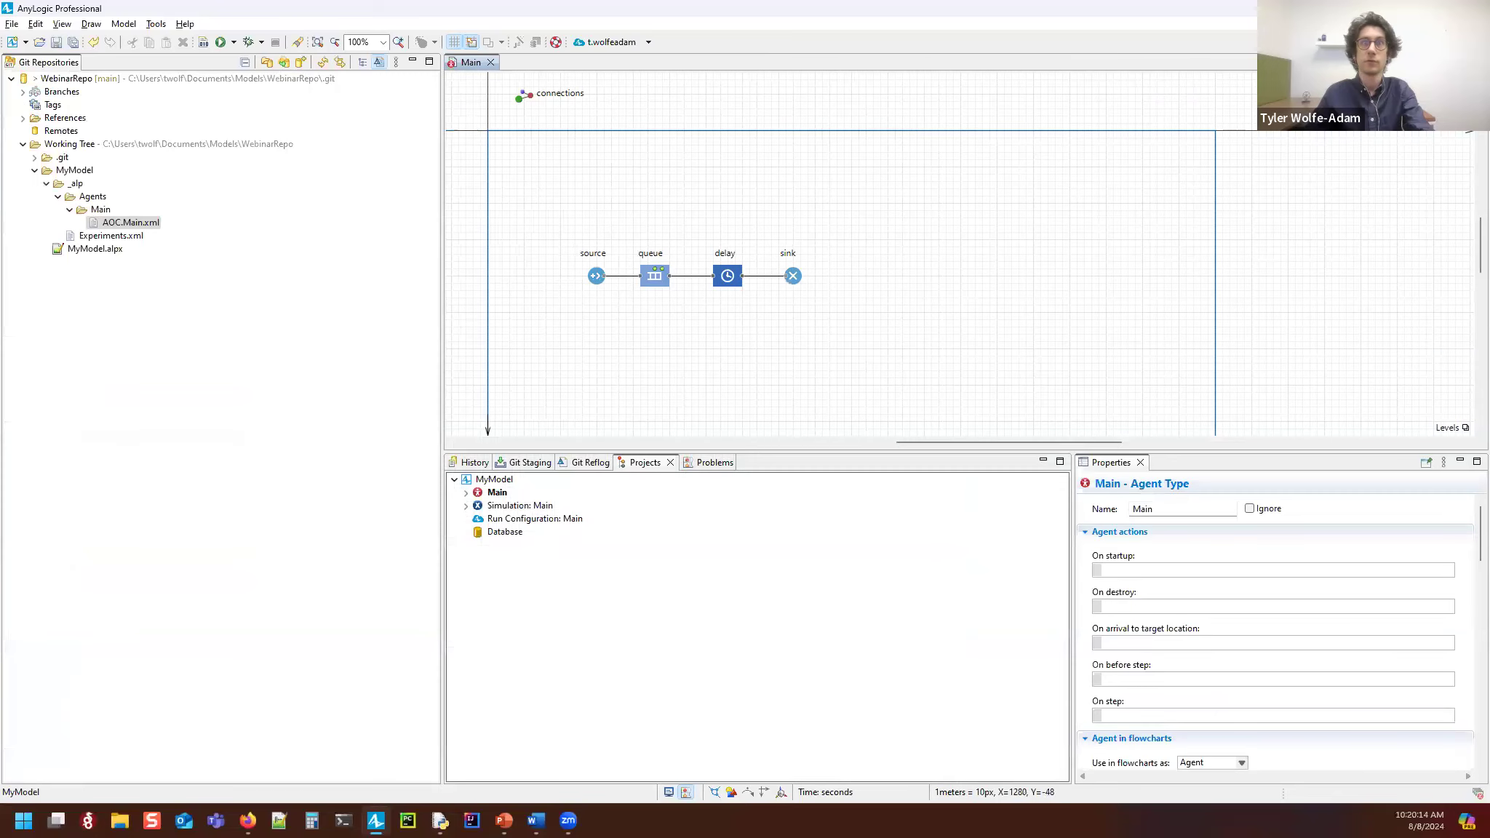
pyautogui.click(136, 224)
pyautogui.click(322, 63)
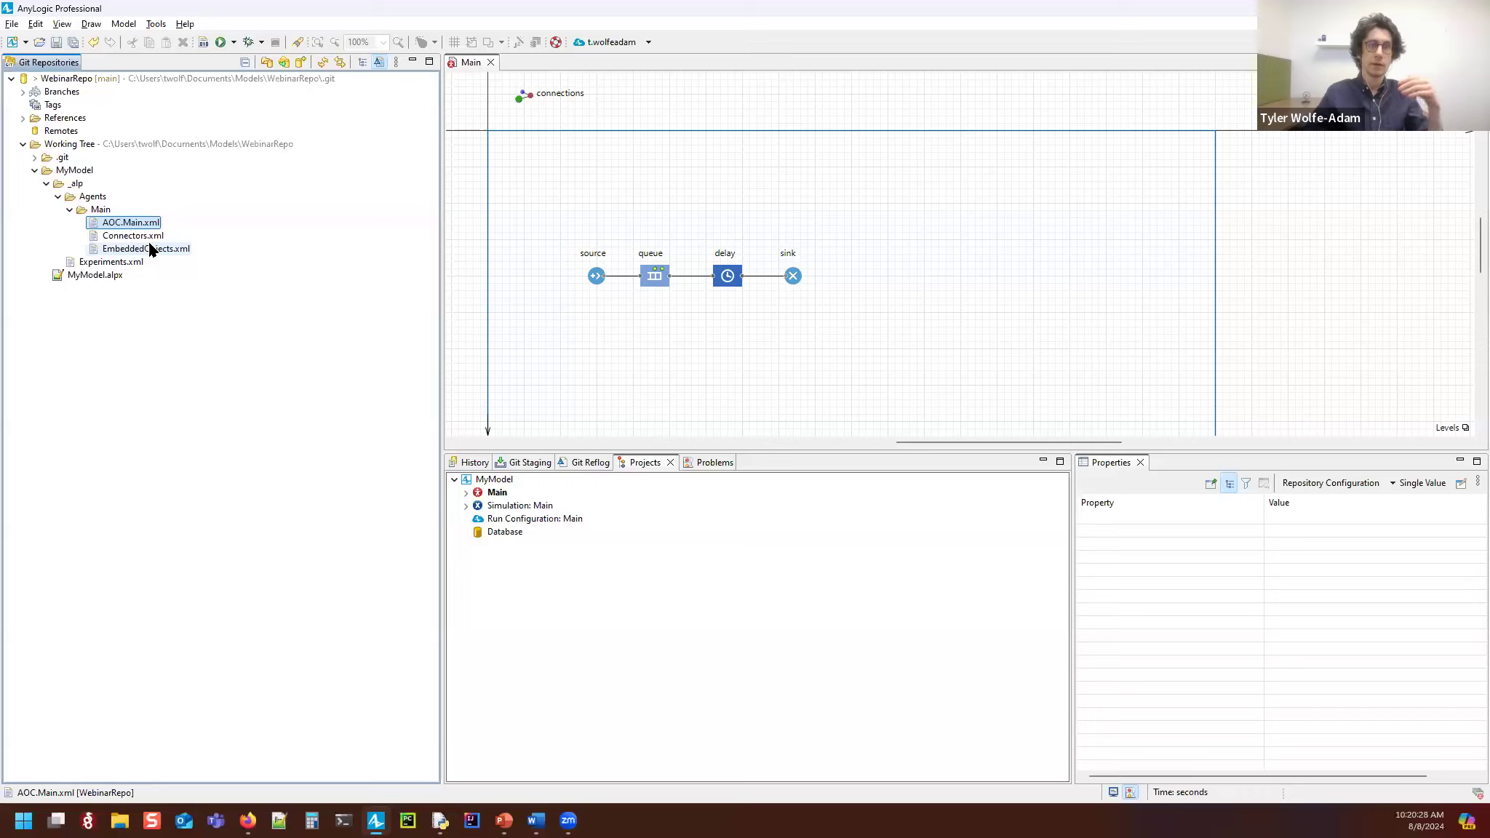
# Step: Stage all unstaged files of WebinarRepo and commit them with the message "Create initial flowchart"
pyautogui.click(528, 465)
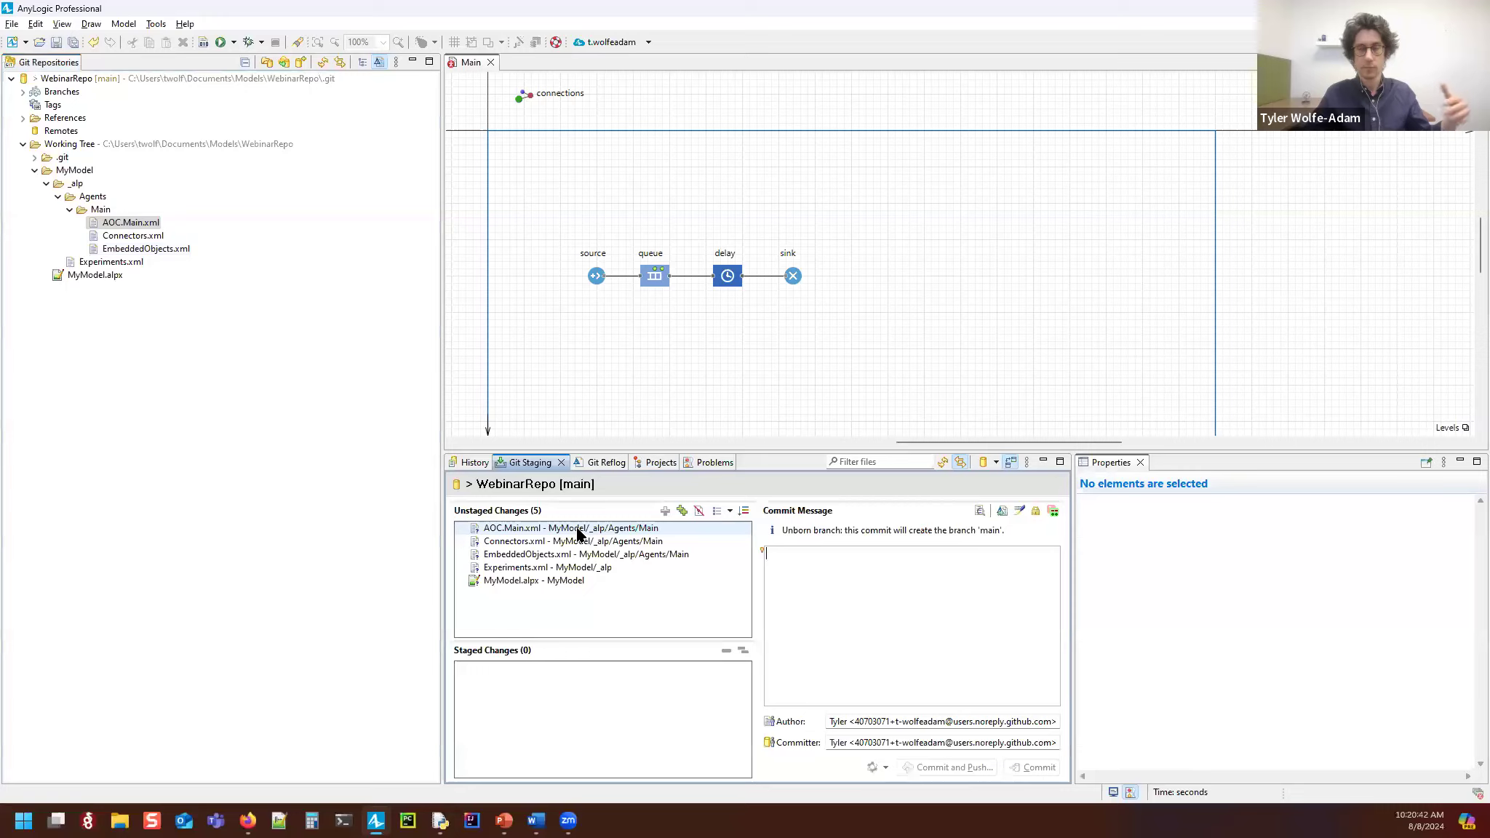
pyautogui.click(682, 511)
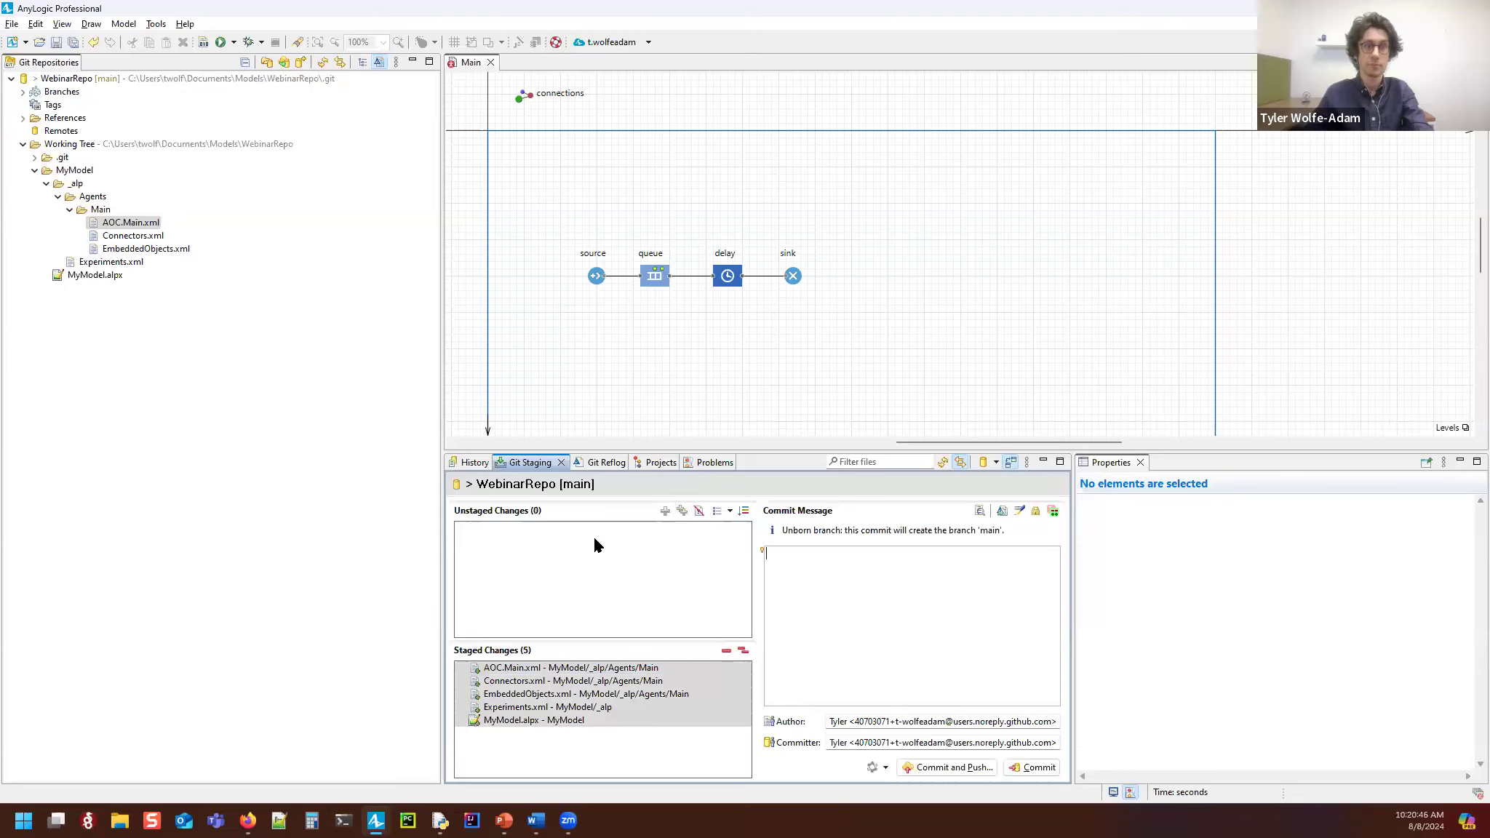
pyautogui.click(948, 603)
pyautogui.write('Create initial flowchart')
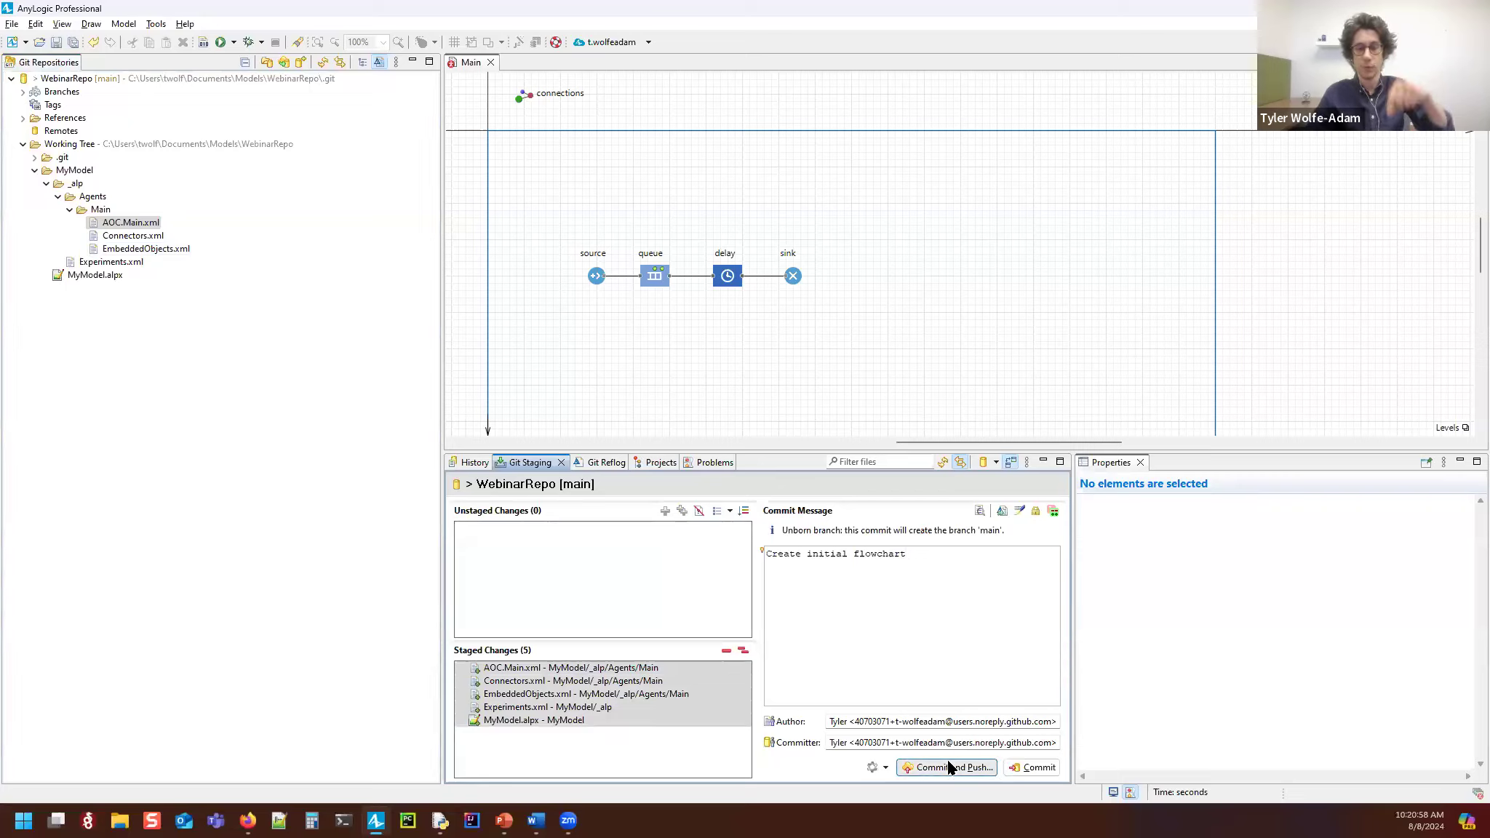
pyautogui.click(1035, 768)
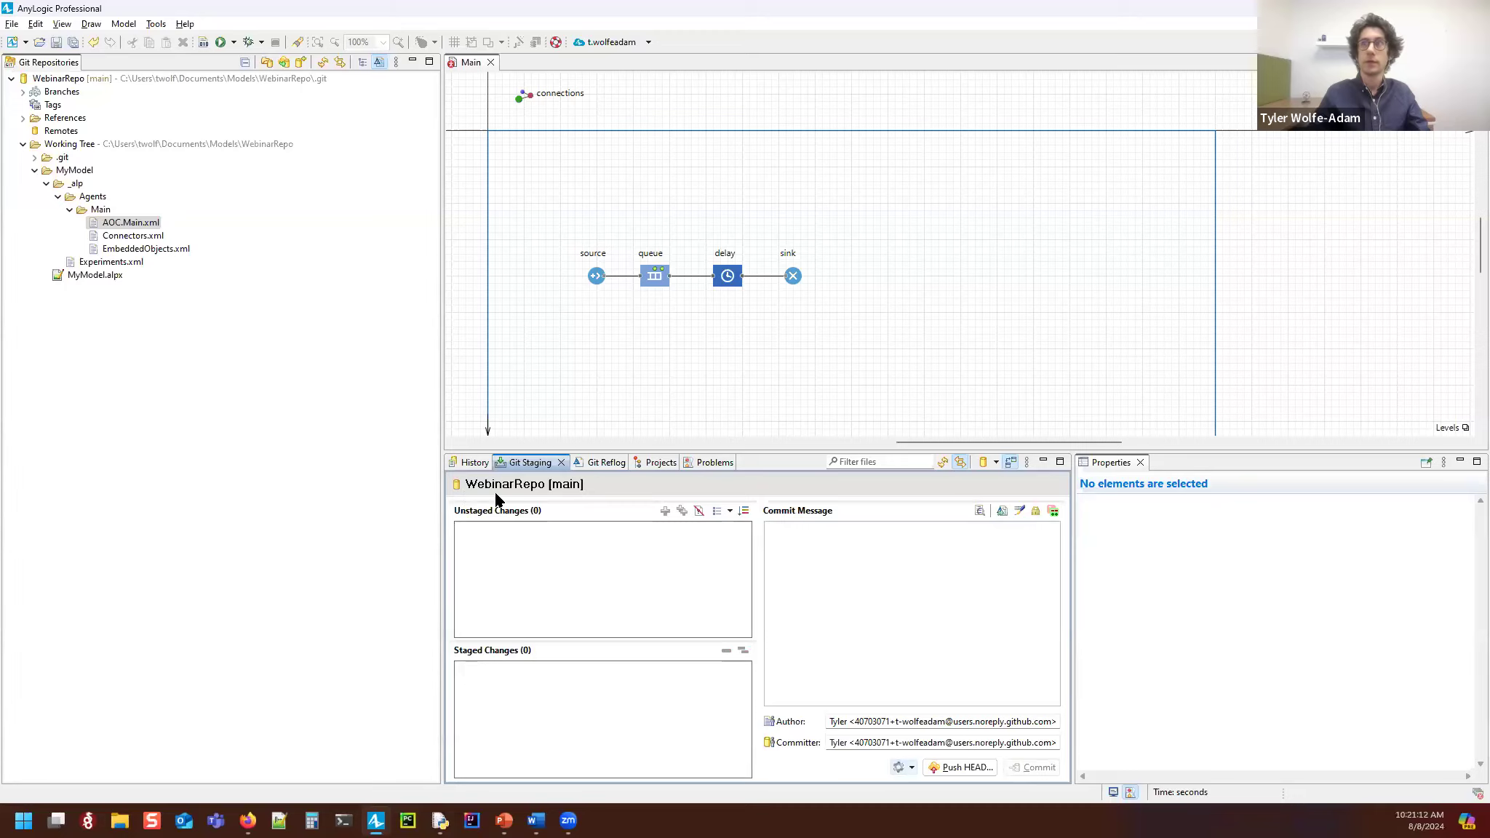
# Step: Back in the modeling perspective, create a custom agent type MyAgent from scratch for the source block and reselect the source on Main
pyautogui.click(1460, 42)
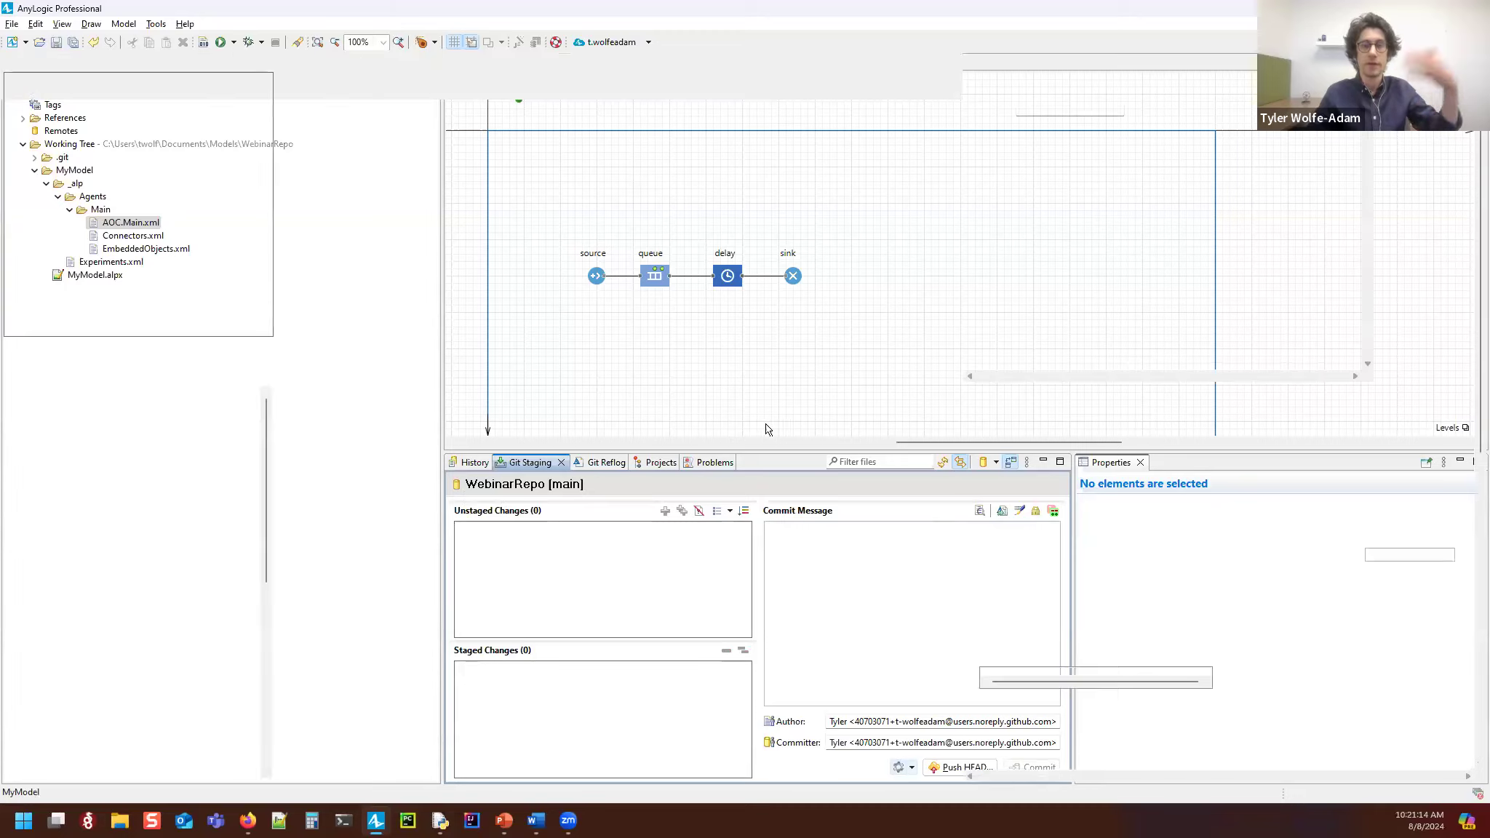
pyautogui.moveTo(602, 382); pyautogui.dragTo(609, 387)
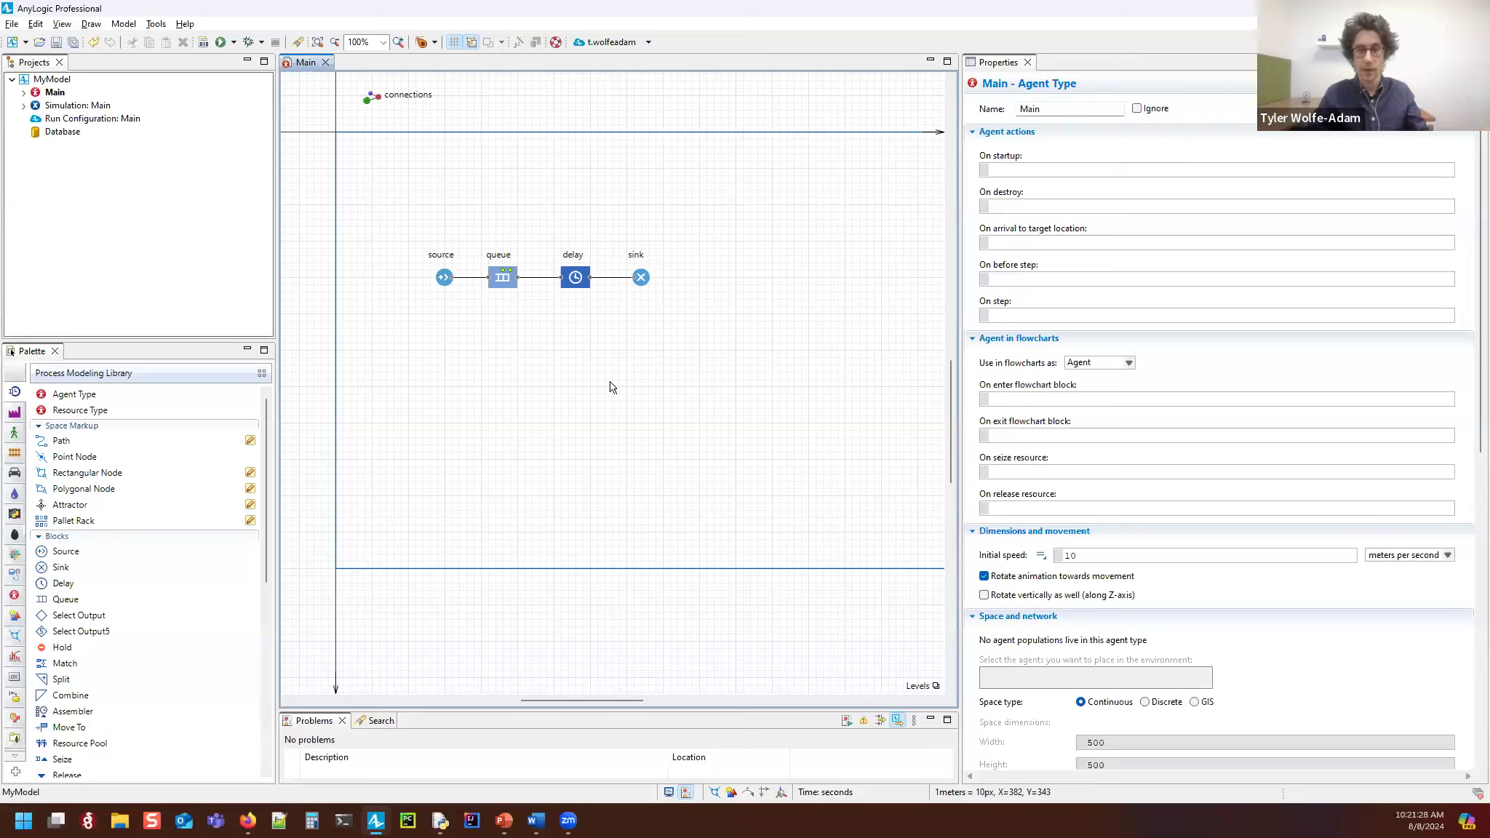
pyautogui.click(457, 287)
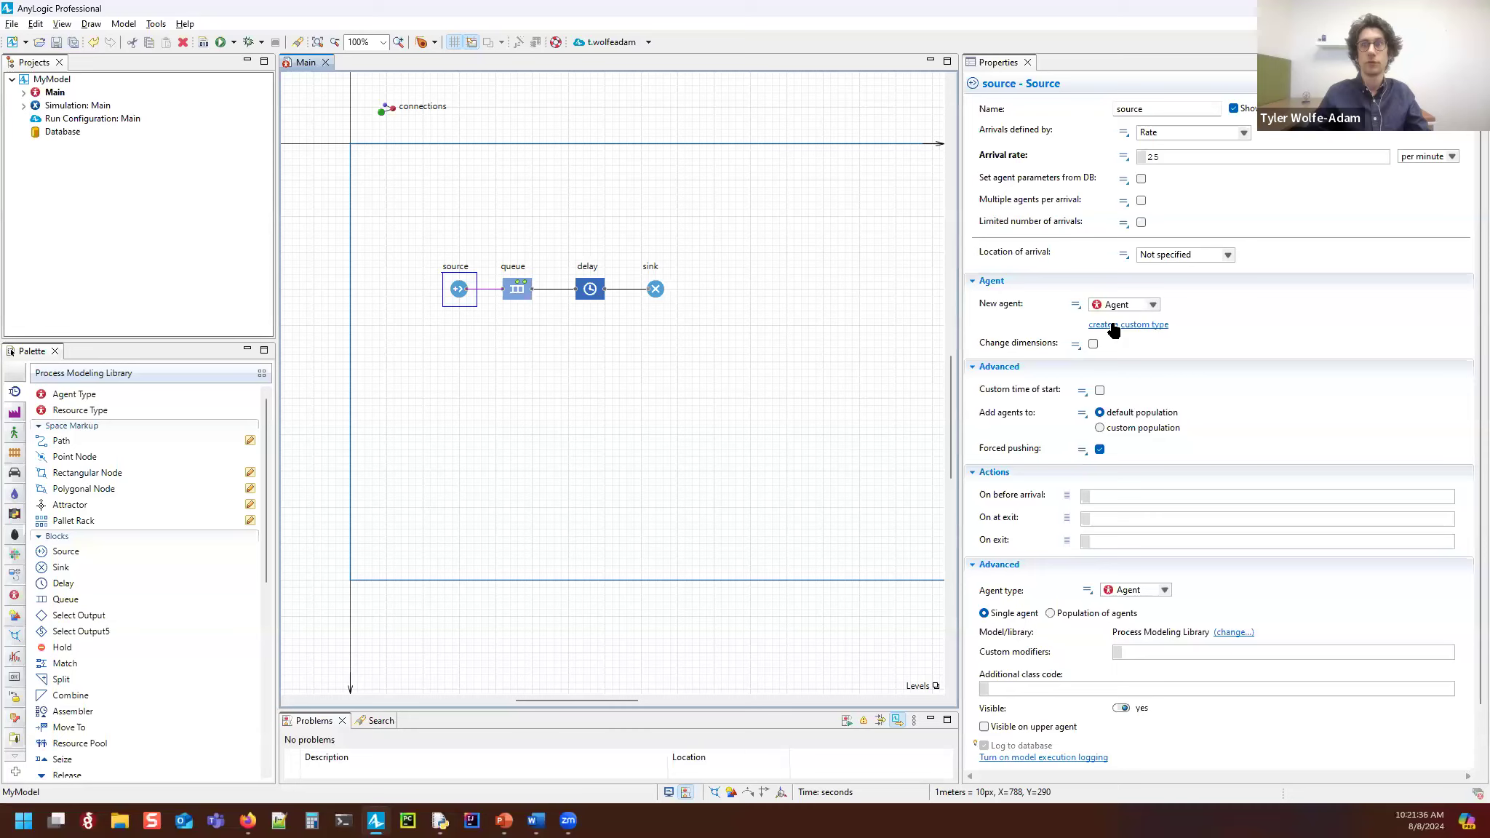
pyautogui.click(1111, 326)
pyautogui.click(909, 517)
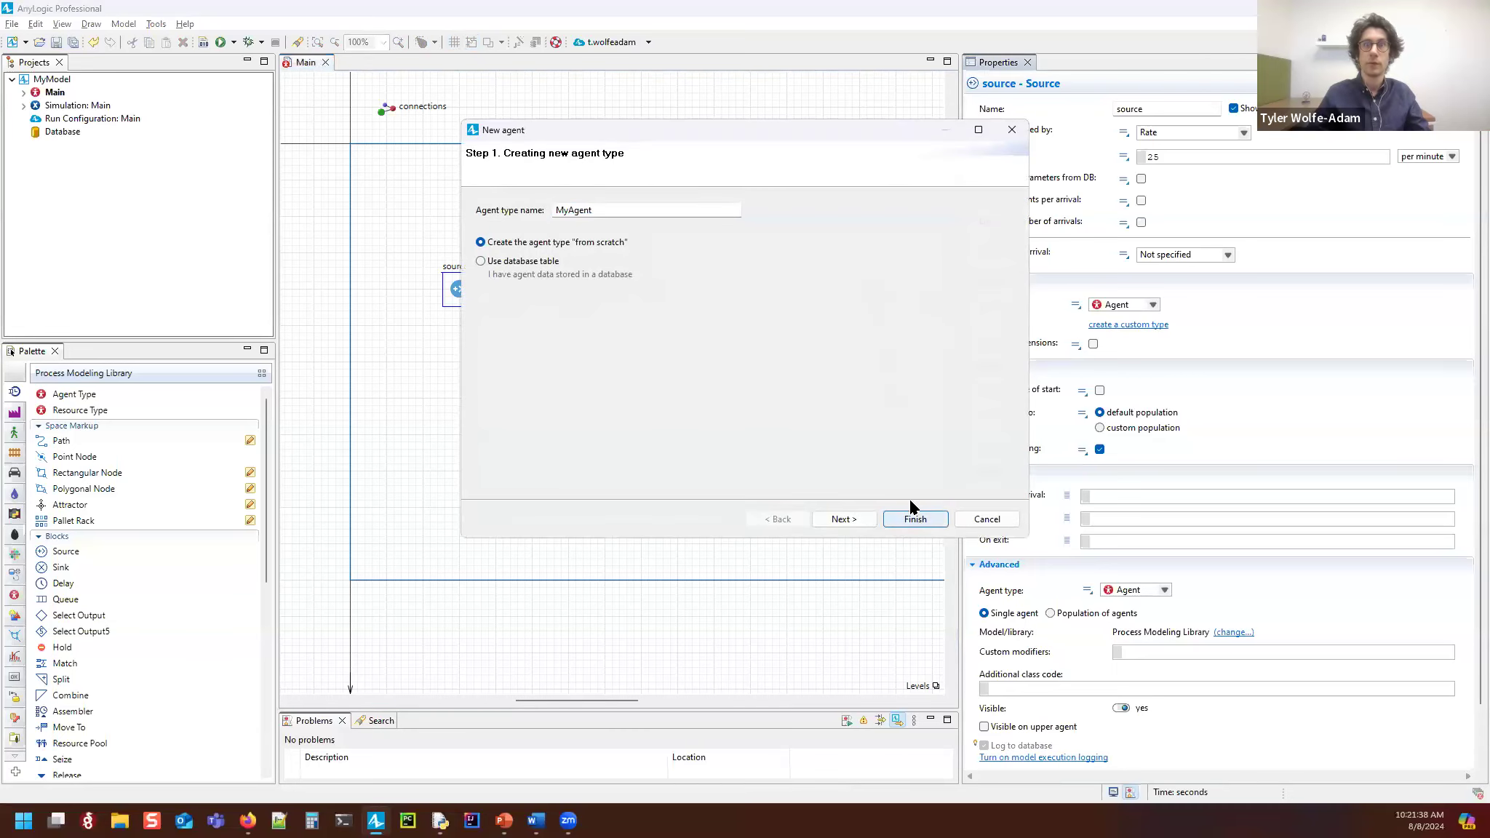
pyautogui.click(289, 64)
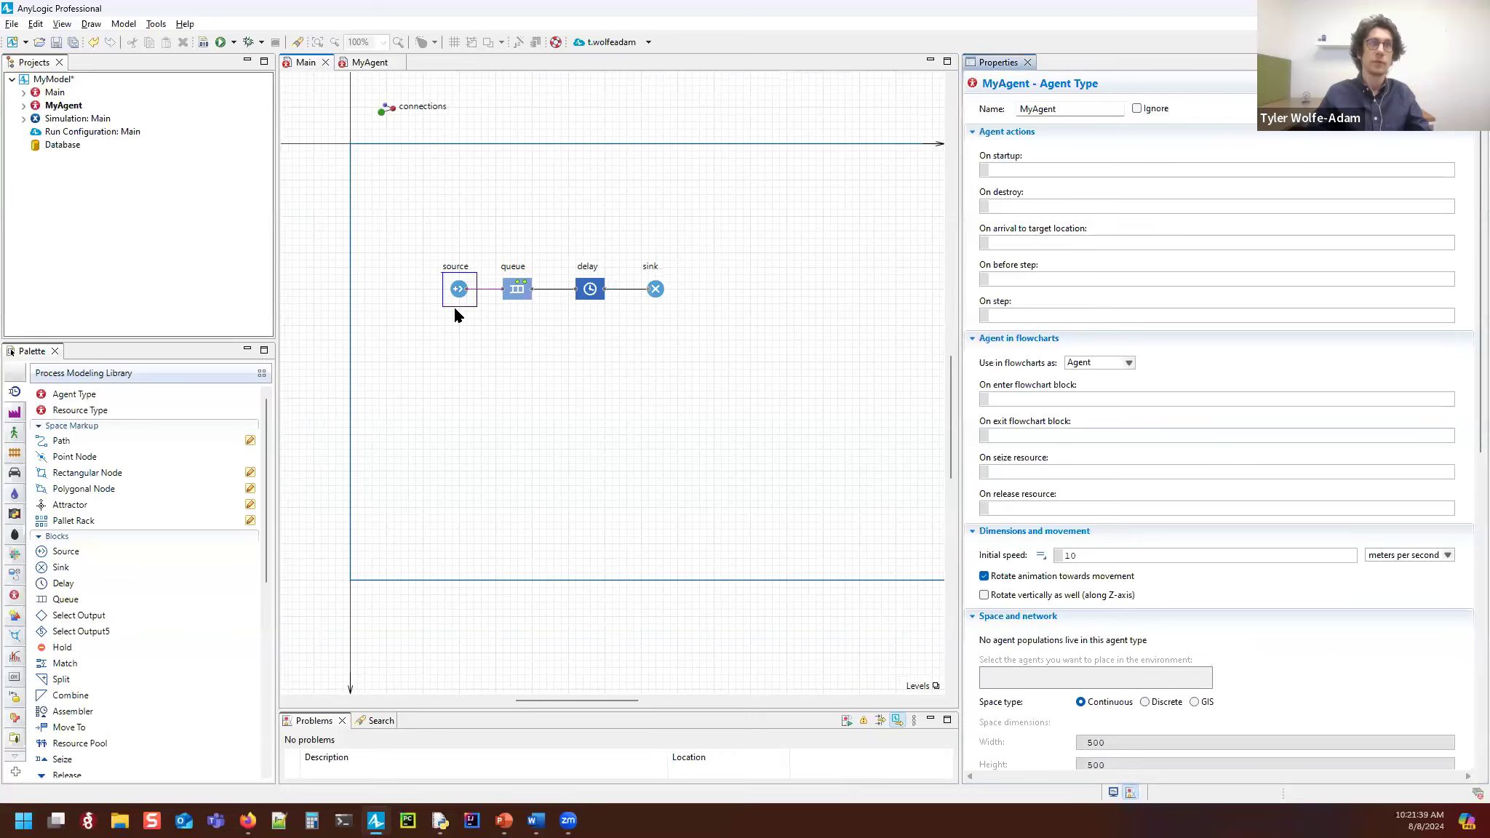
pyautogui.click(456, 290)
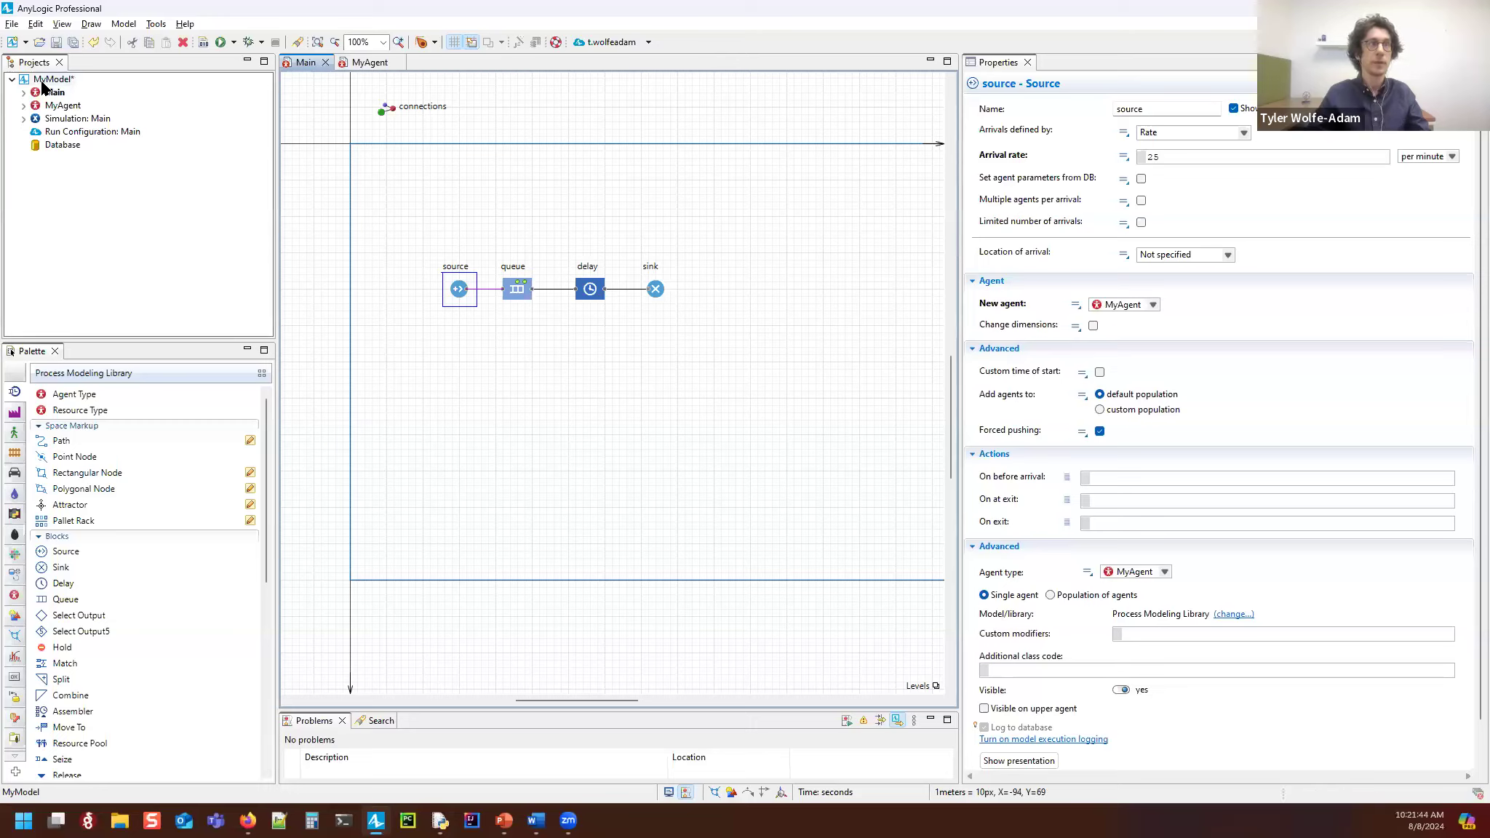
# Step: Run the MyModel simulation and raise its execution speed to x500
pyautogui.click(220, 41)
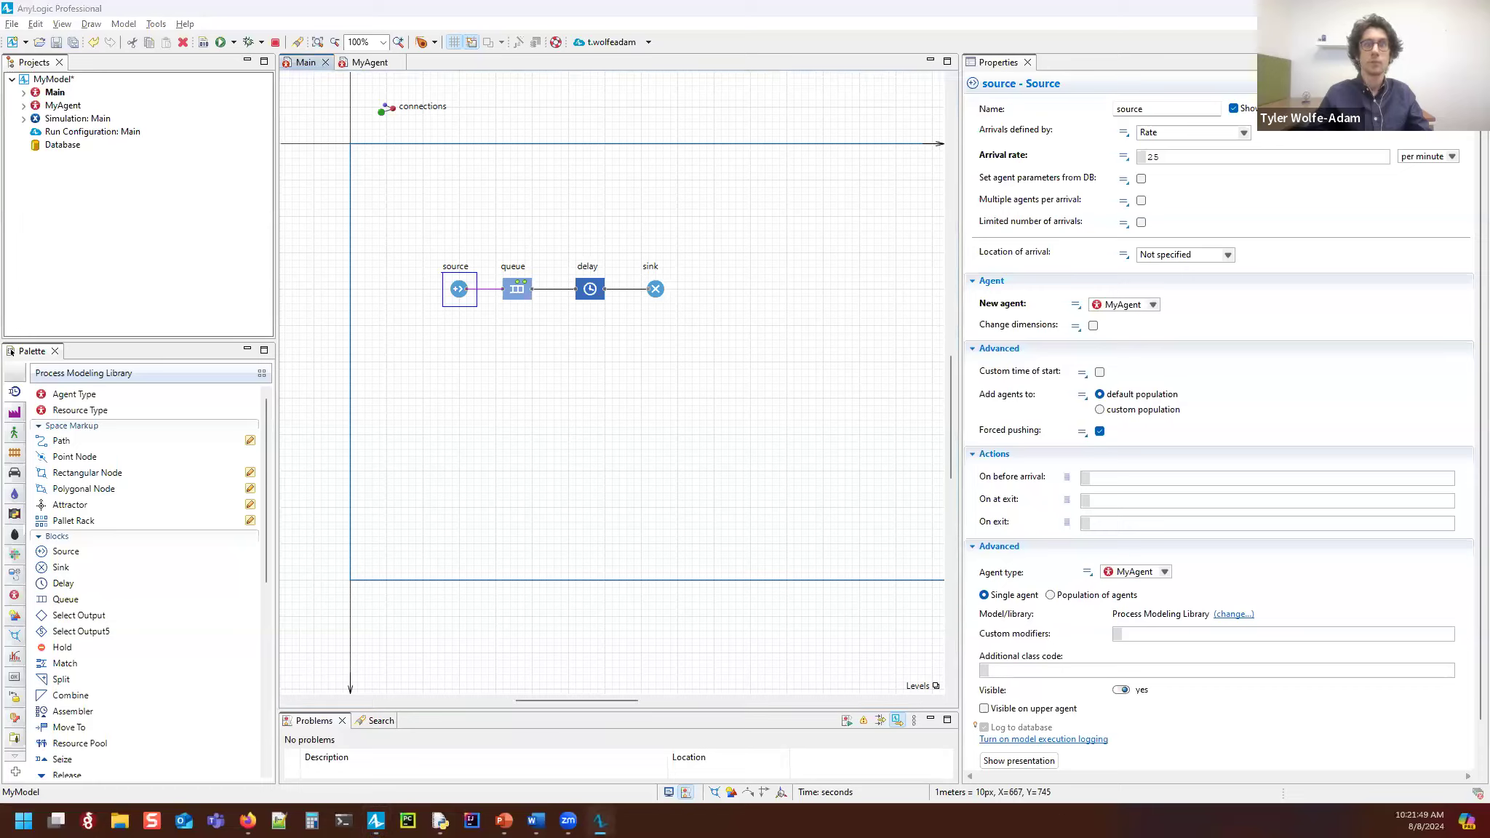
pyautogui.click(472, 766)
pyautogui.click(473, 766)
pyautogui.click(473, 766)
pyautogui.click(473, 766)
pyautogui.click(473, 766)
pyautogui.click(473, 766)
pyautogui.click(473, 766)
pyautogui.click(473, 766)
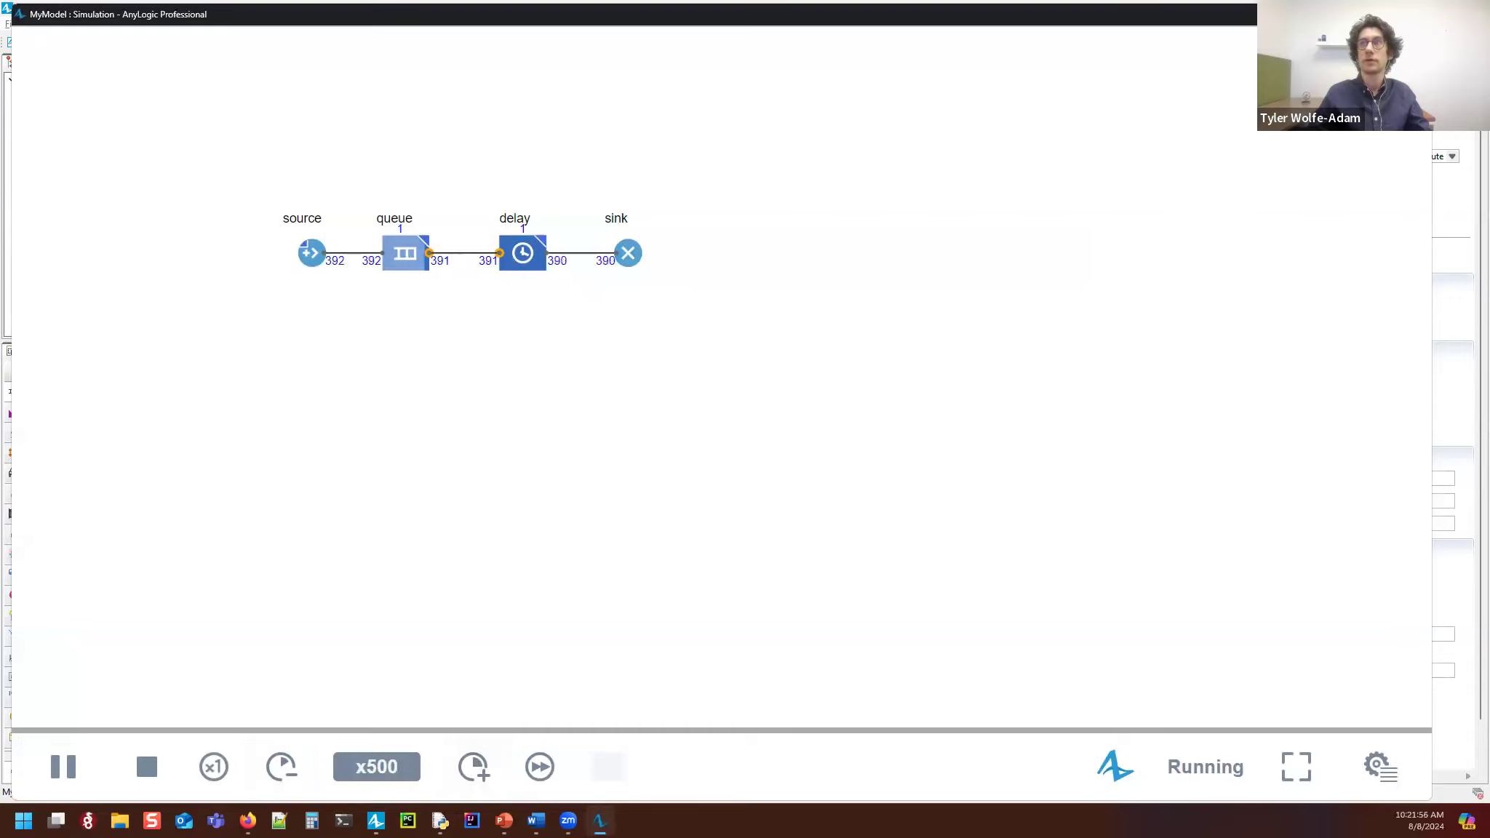
# Step: Close the running simulation, set MyModel's model time units to minutes, and save the model
pyautogui.hotkey('alt', 'F4')
pyautogui.click(32, 79)
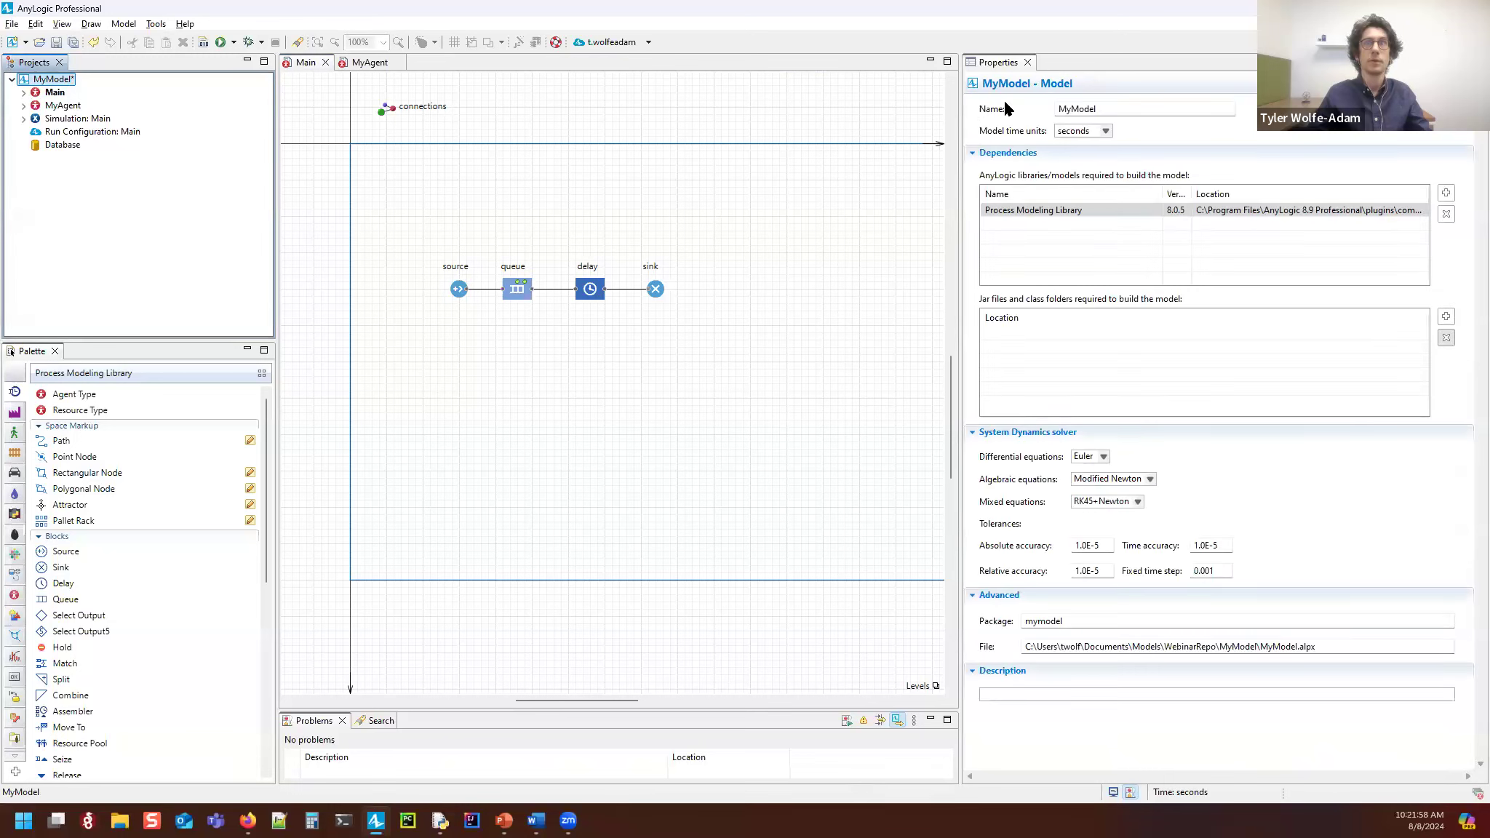
pyautogui.click(1087, 135)
pyautogui.click(1090, 135)
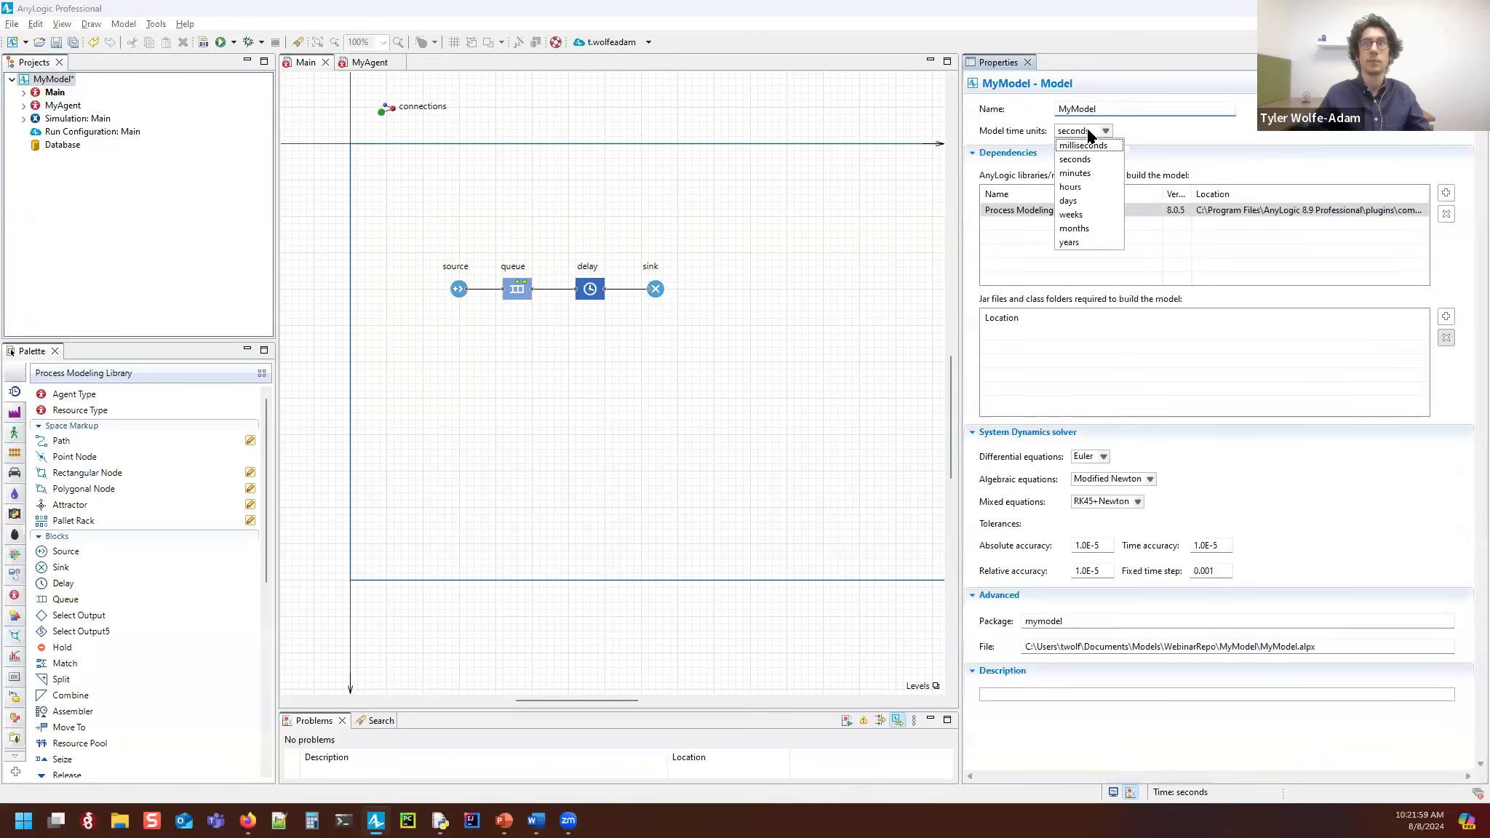
pyautogui.click(1074, 173)
pyautogui.click(804, 260)
pyautogui.click(69, 43)
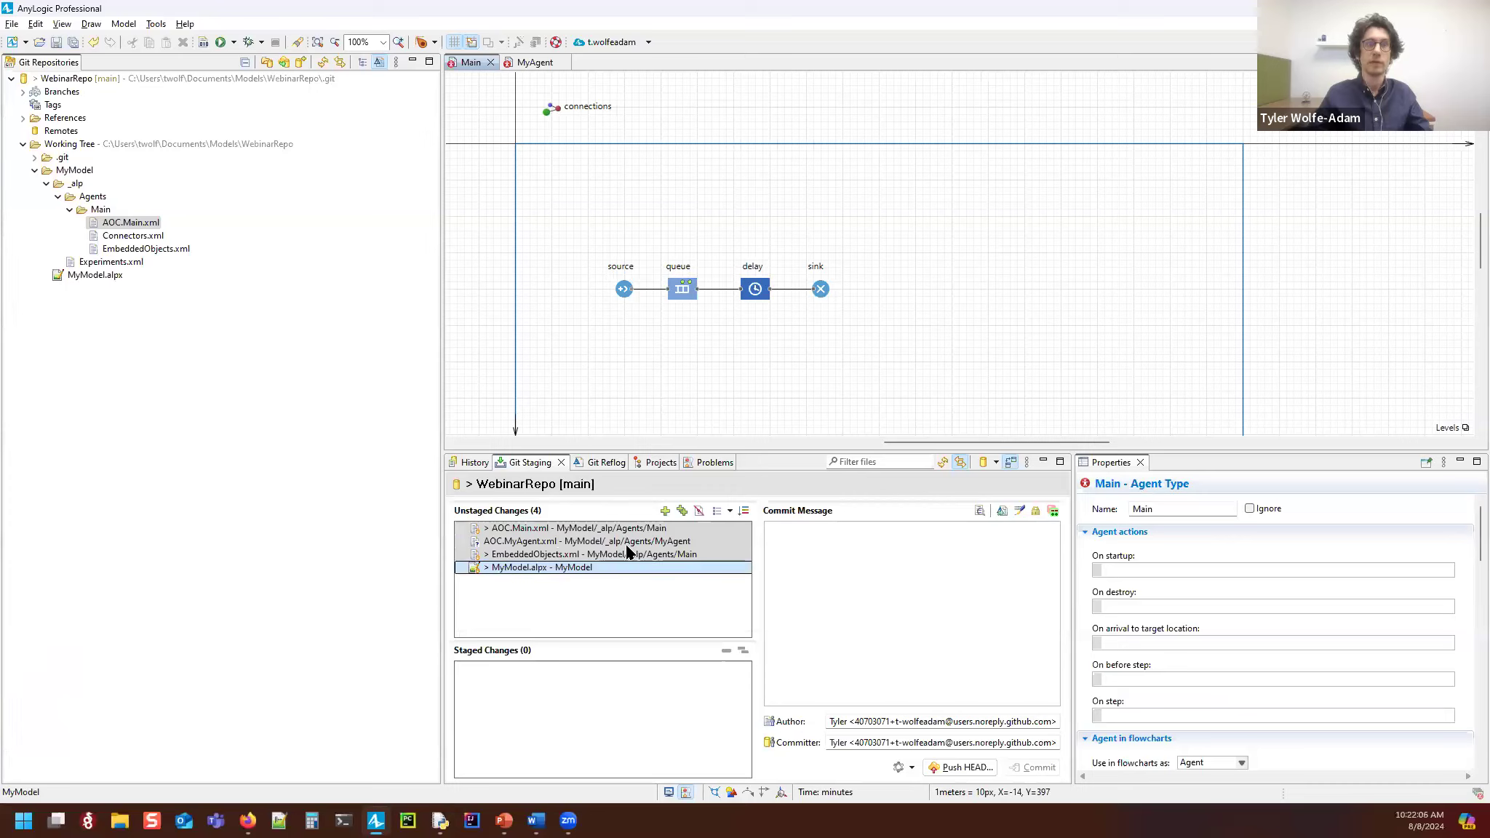
# Step: In the Git perspective, stage all changed files and commit them with the message "Change time units and create custom agent type"
pyautogui.click(665, 511)
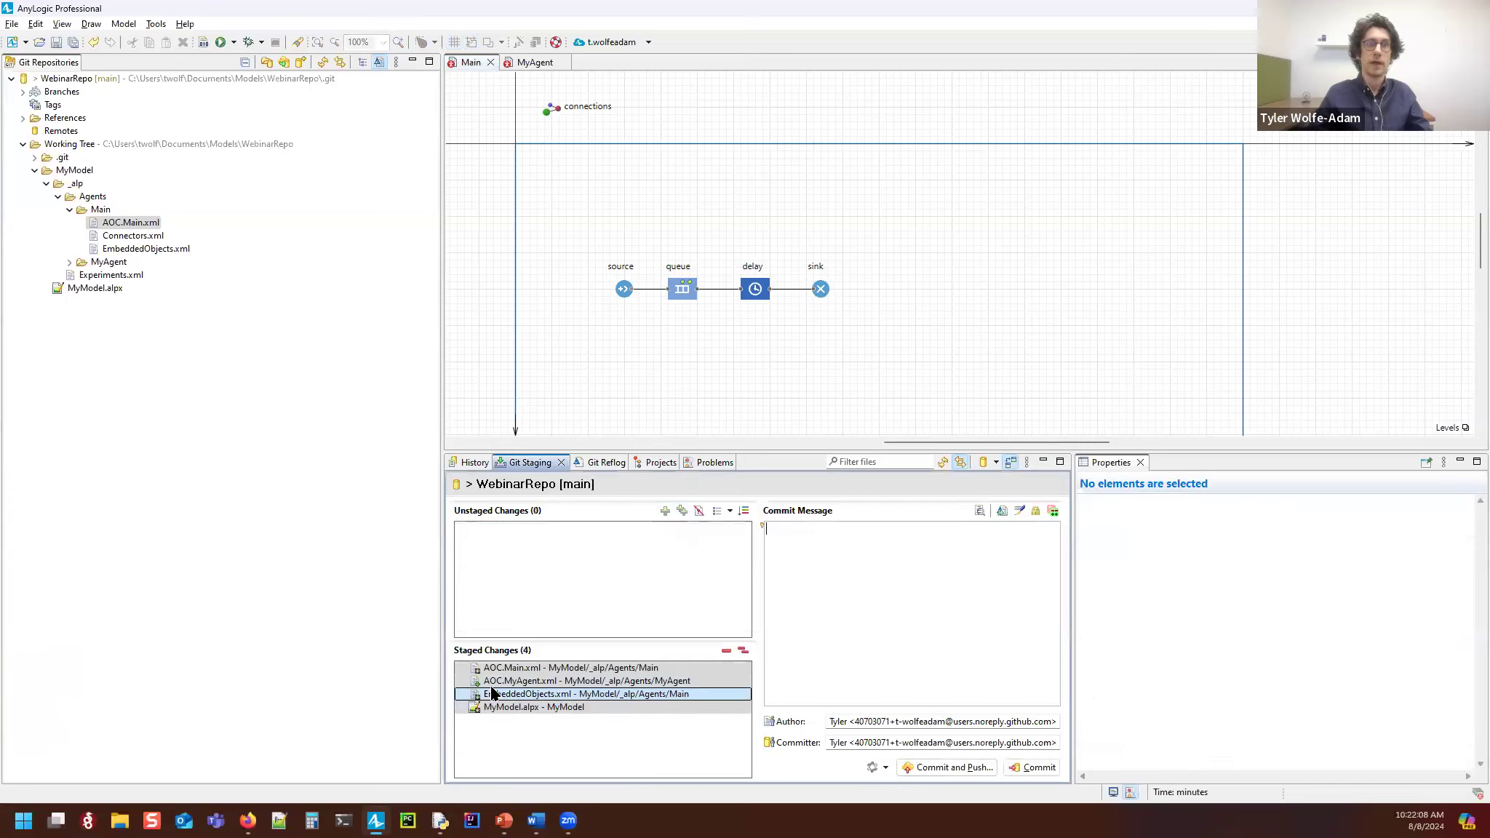
pyautogui.click(472, 707)
pyautogui.hotkey('ctrl', 'a')
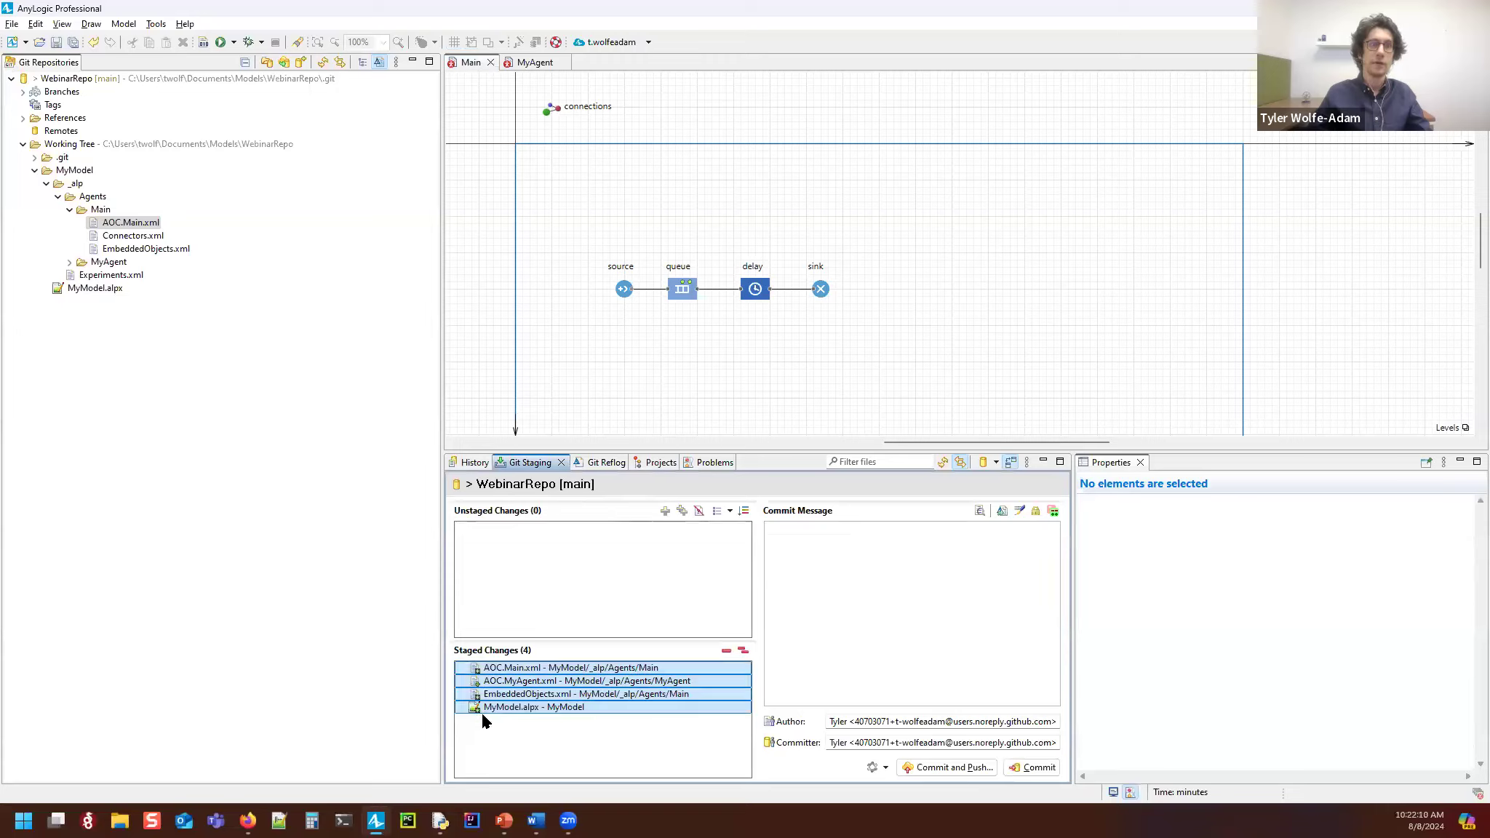
pyautogui.click(477, 682)
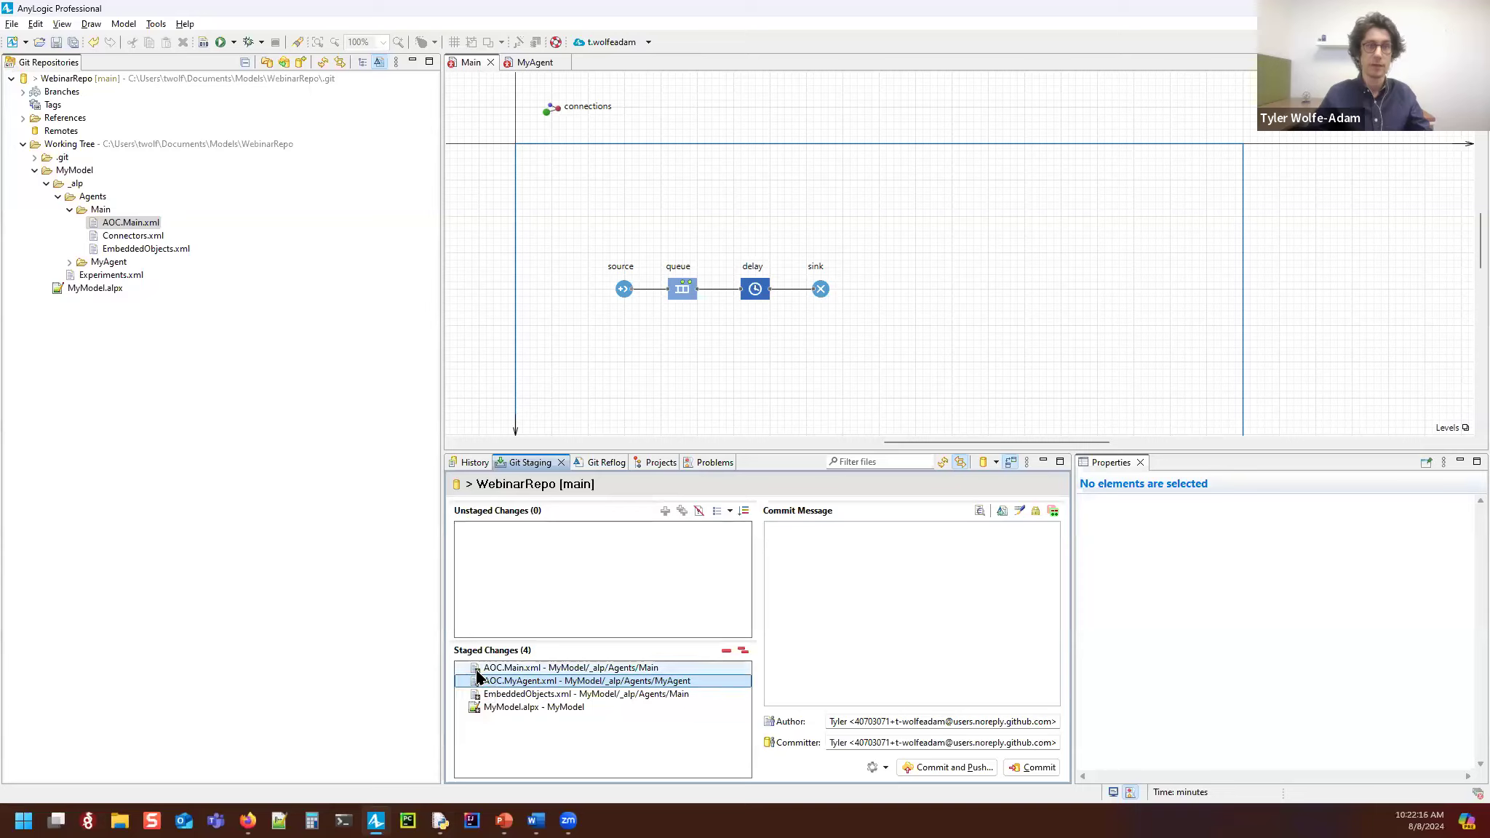
pyautogui.click(483, 670)
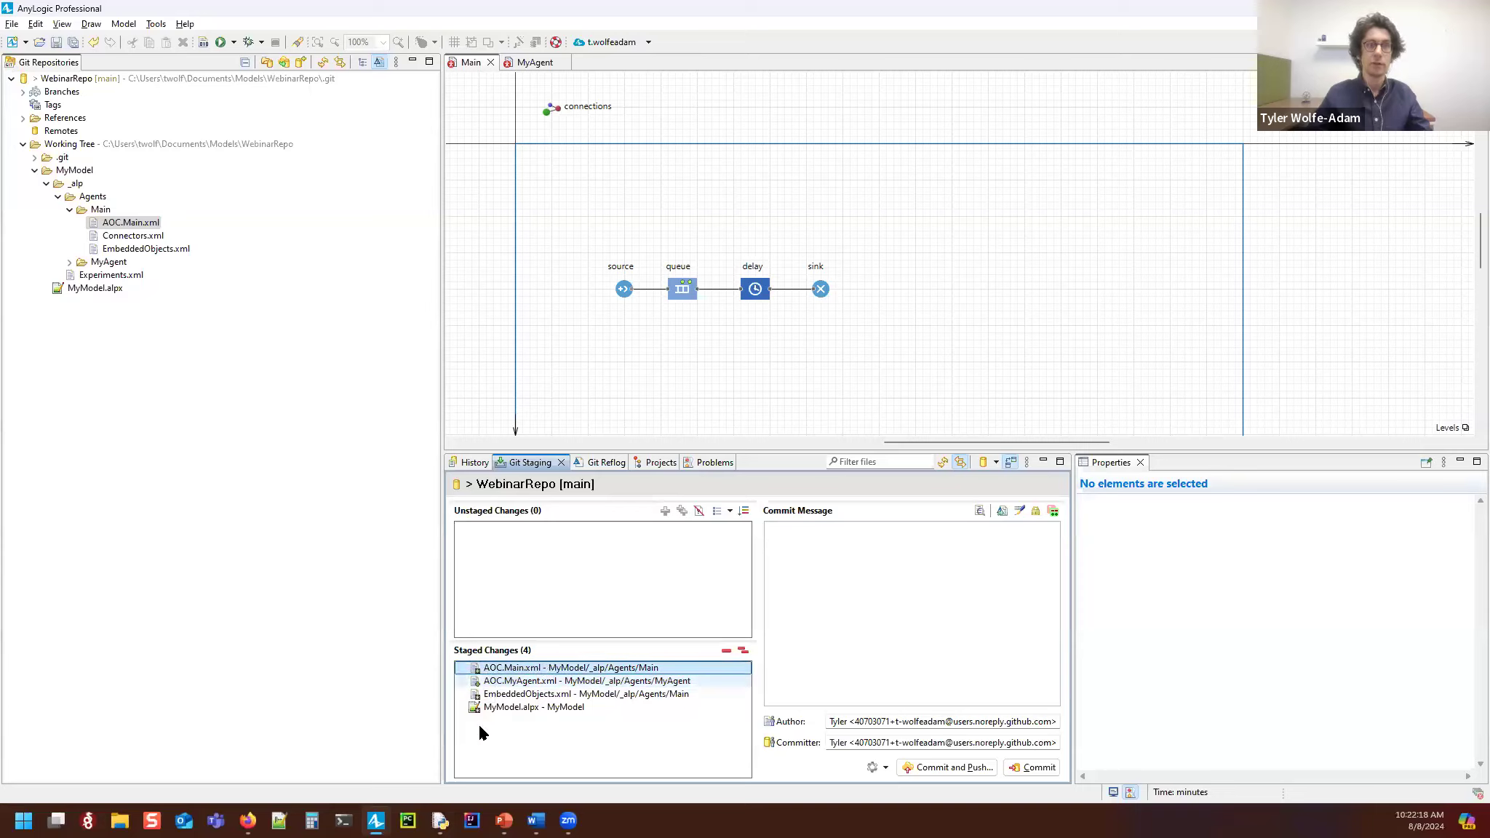
pyautogui.click(874, 631)
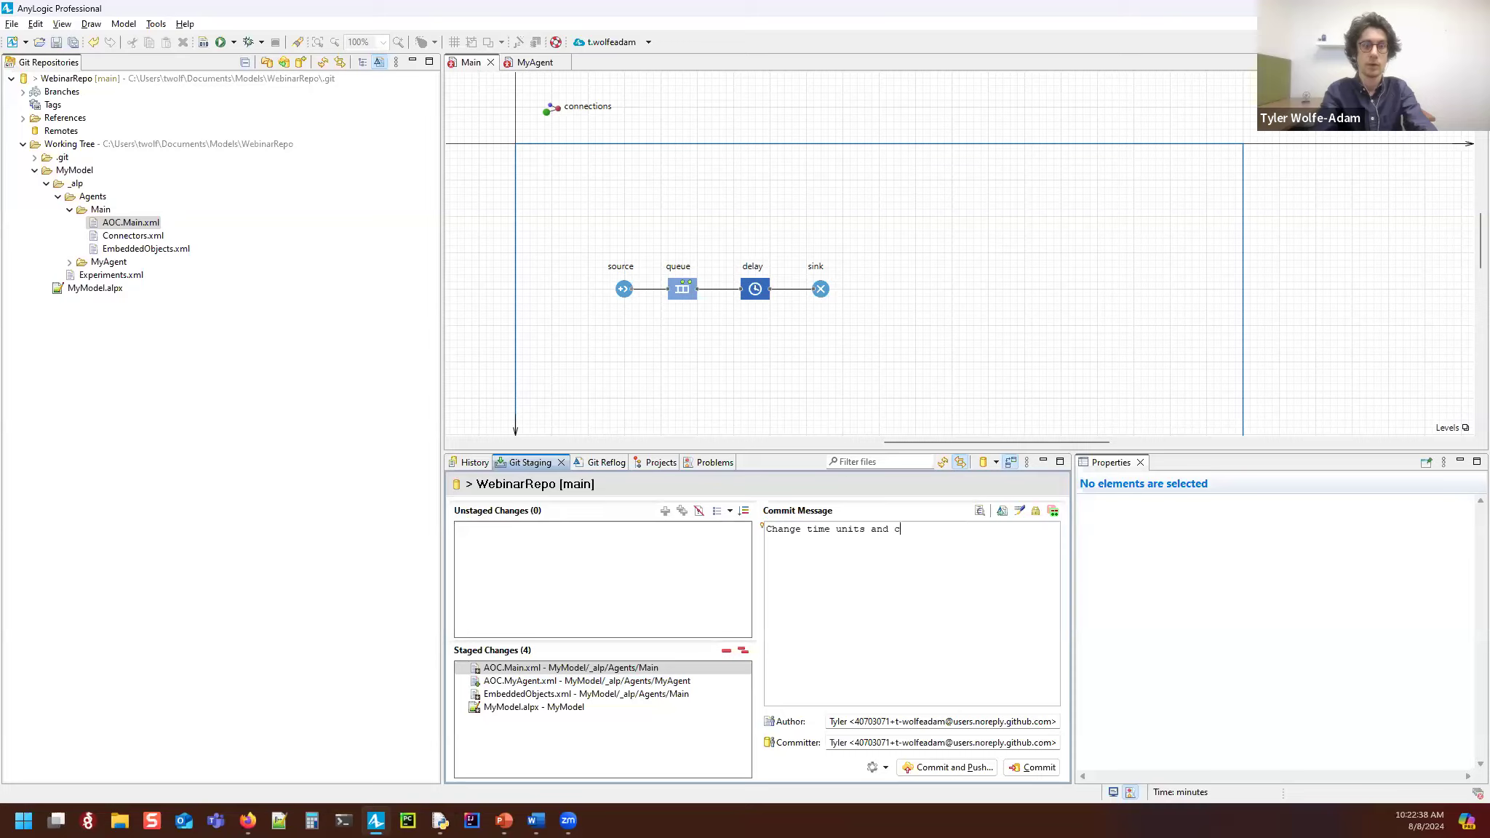
pyautogui.write('type')
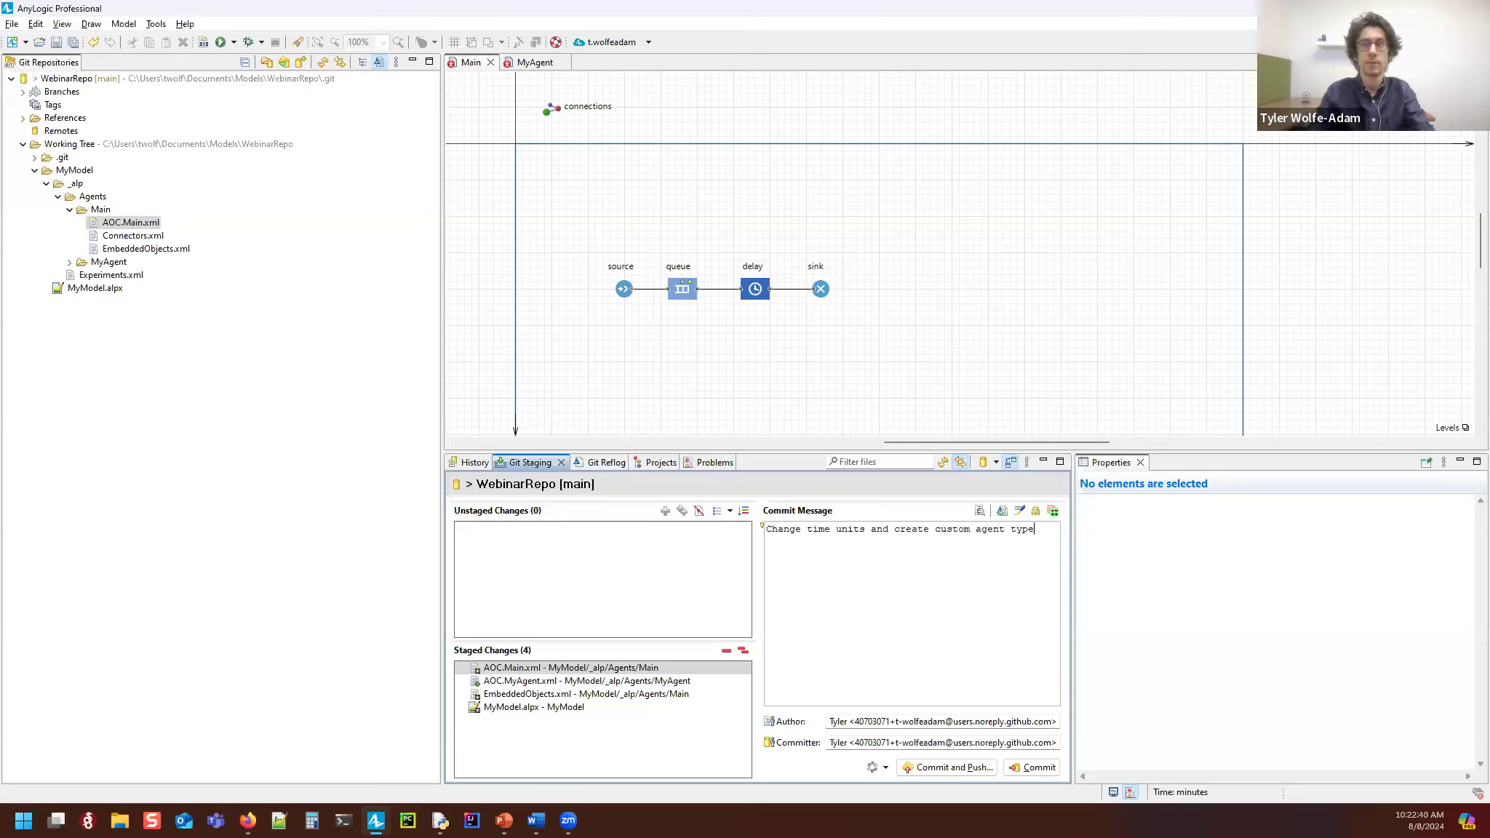
pyautogui.click(1033, 767)
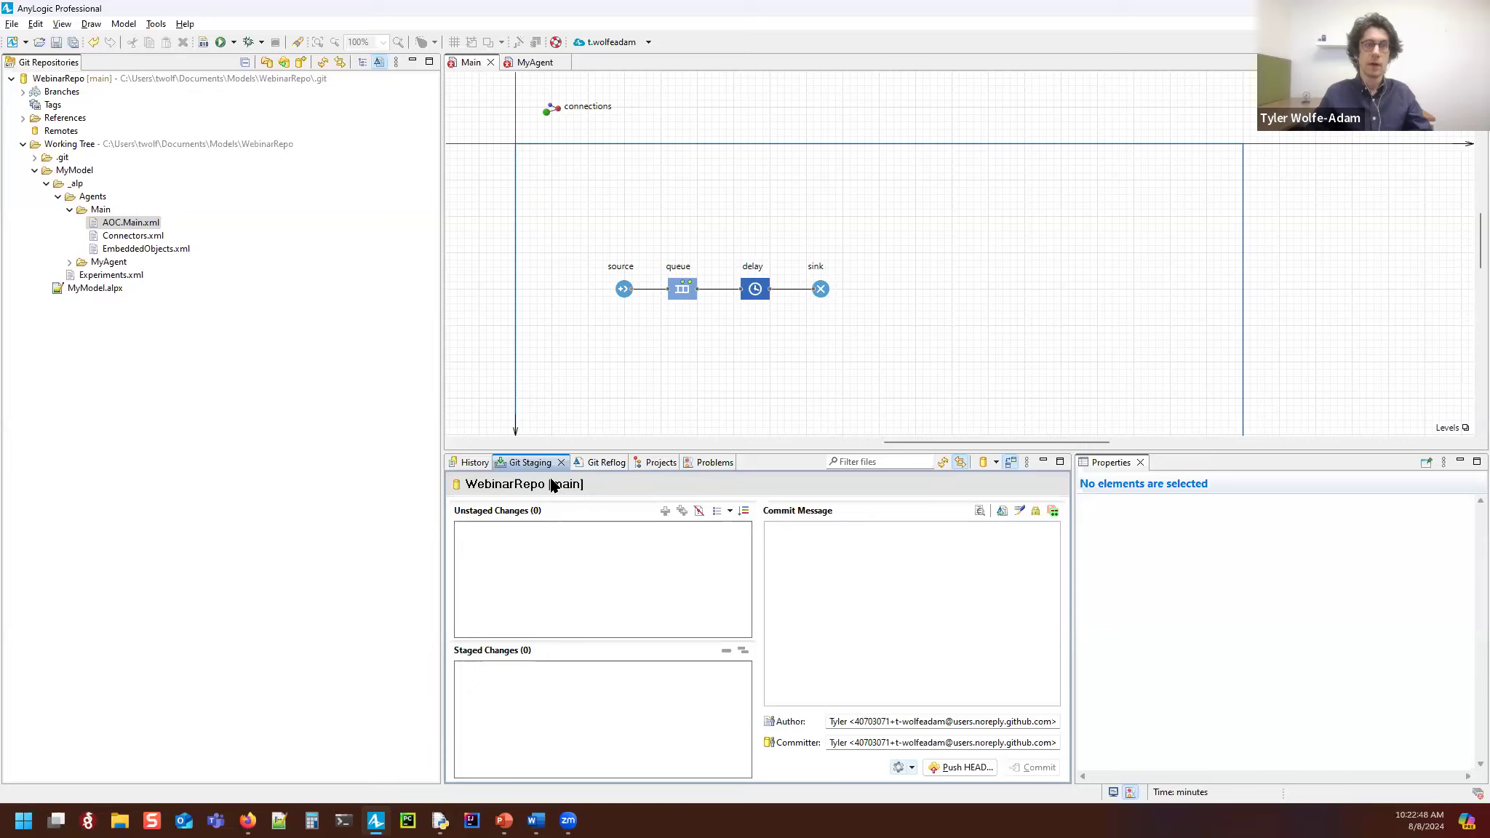
# Step: Show the commit history of WebinarRepo and widen the list of files changed in the latest commit
pyautogui.click(475, 462)
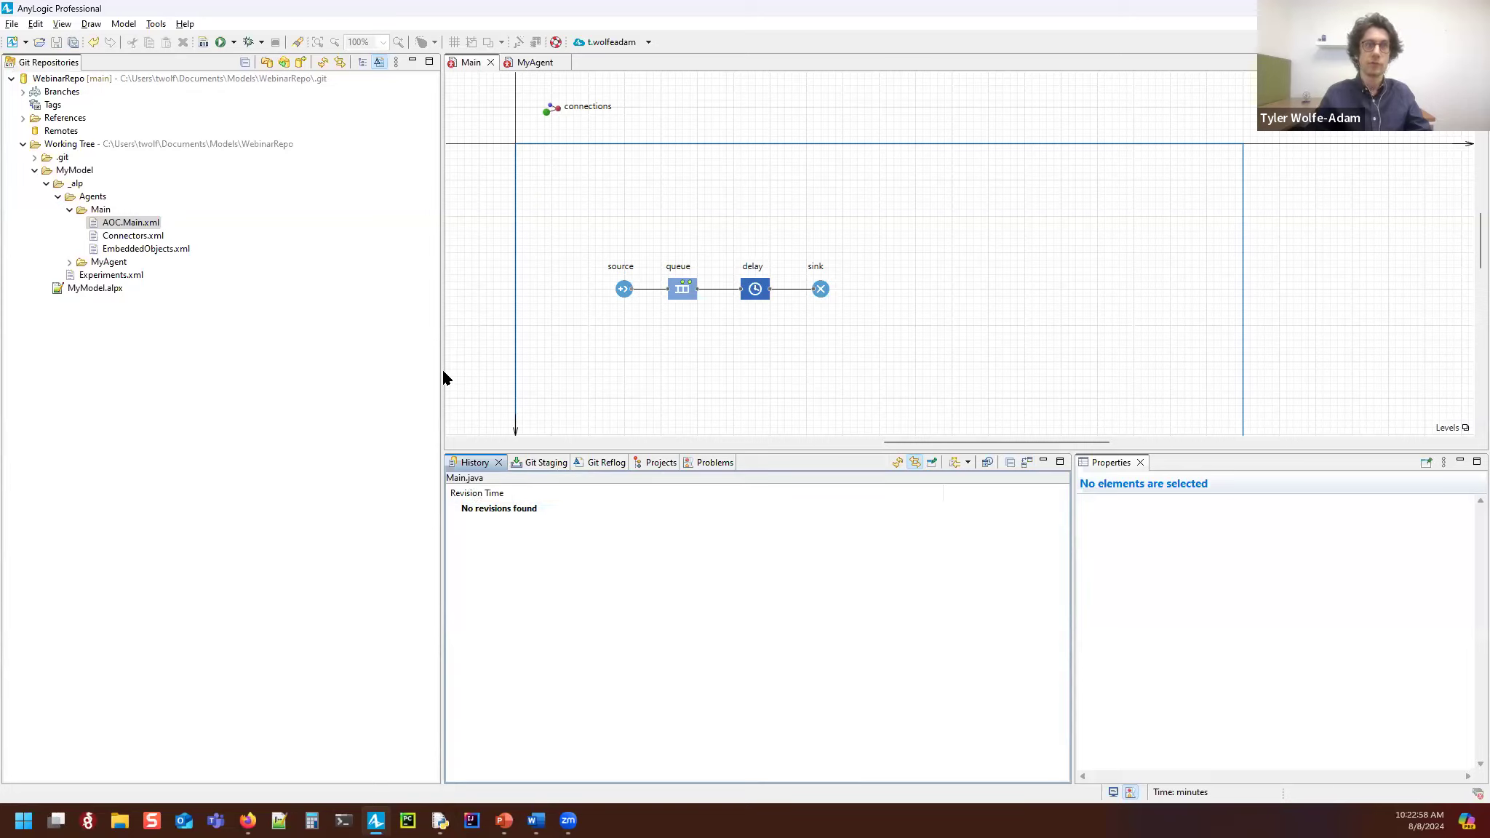
pyautogui.click(36, 82)
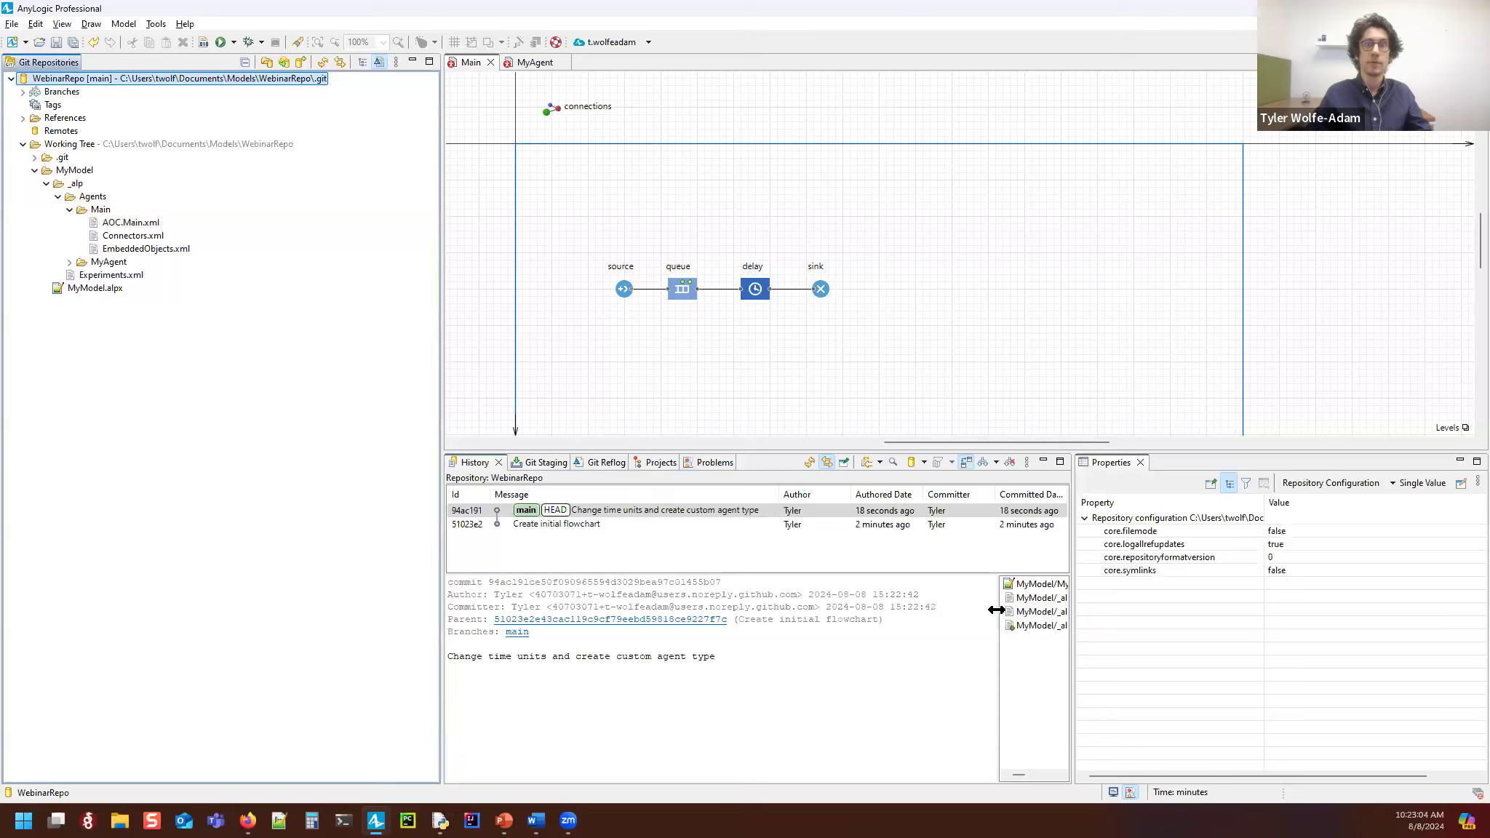
pyautogui.moveTo(1000, 616); pyautogui.dragTo(893, 623)
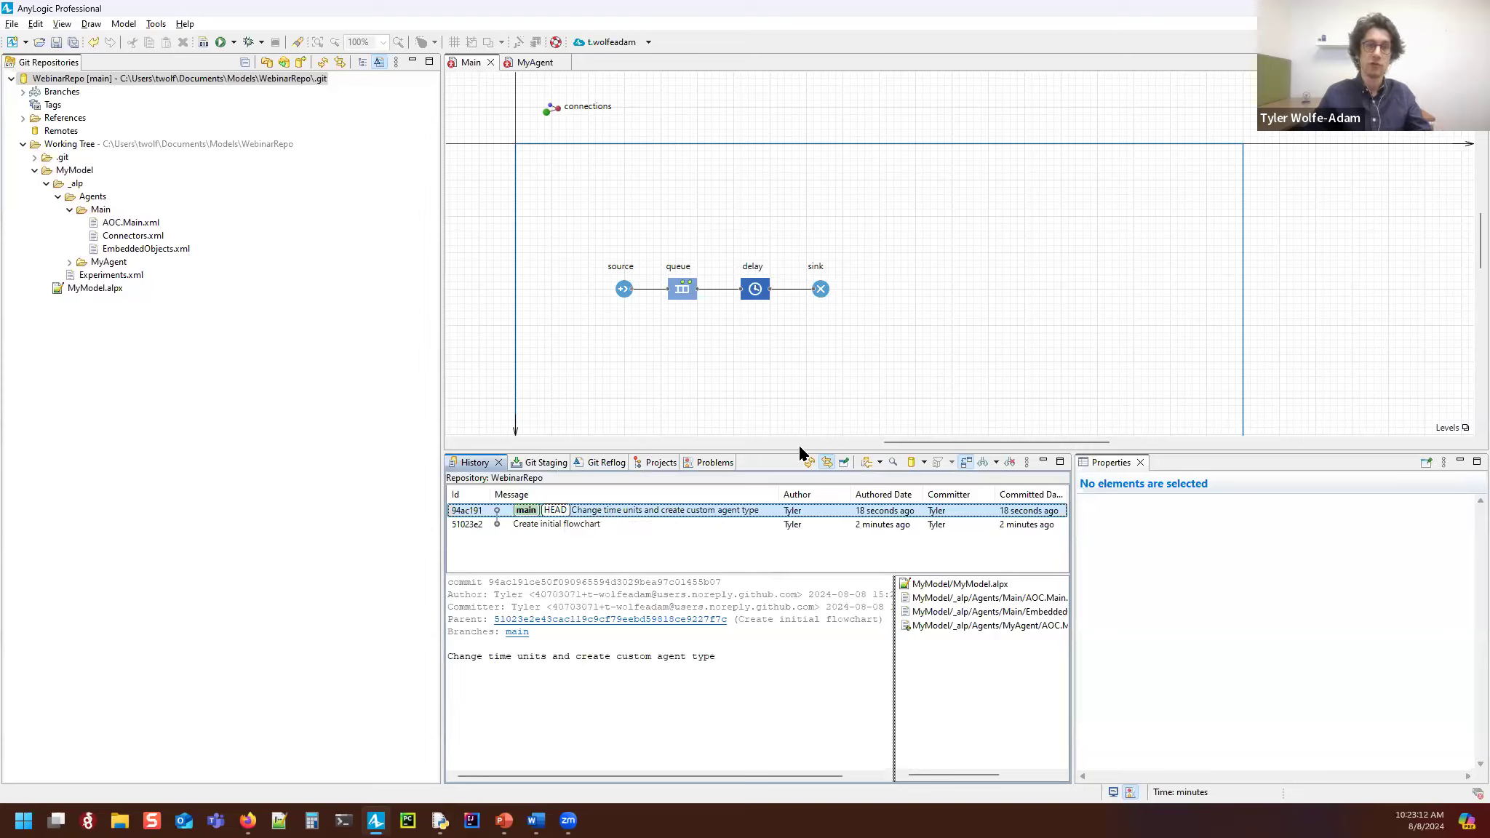
pyautogui.rightClick(645, 512)
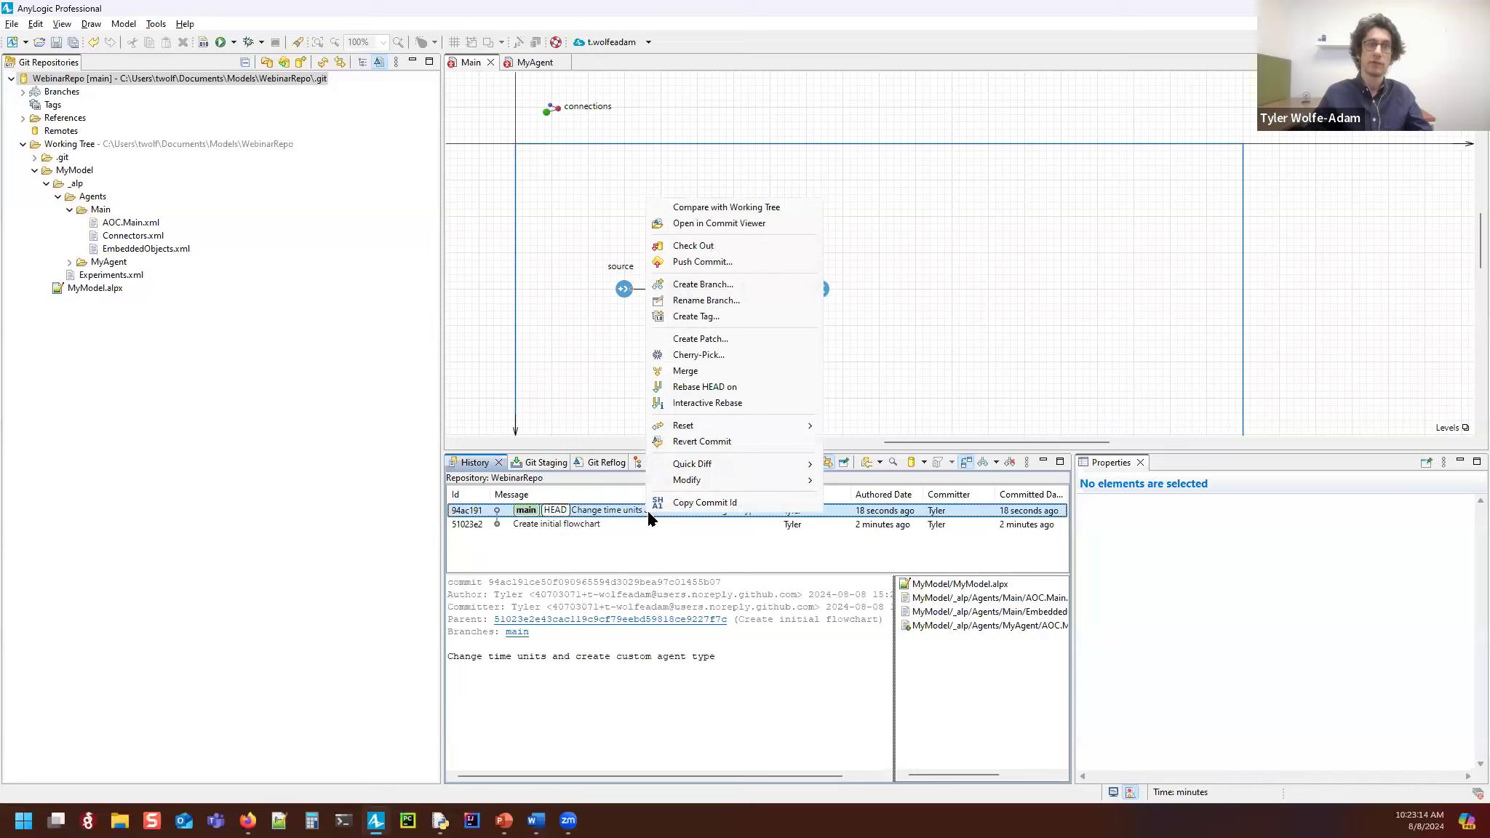
pyautogui.moveTo(713, 428)
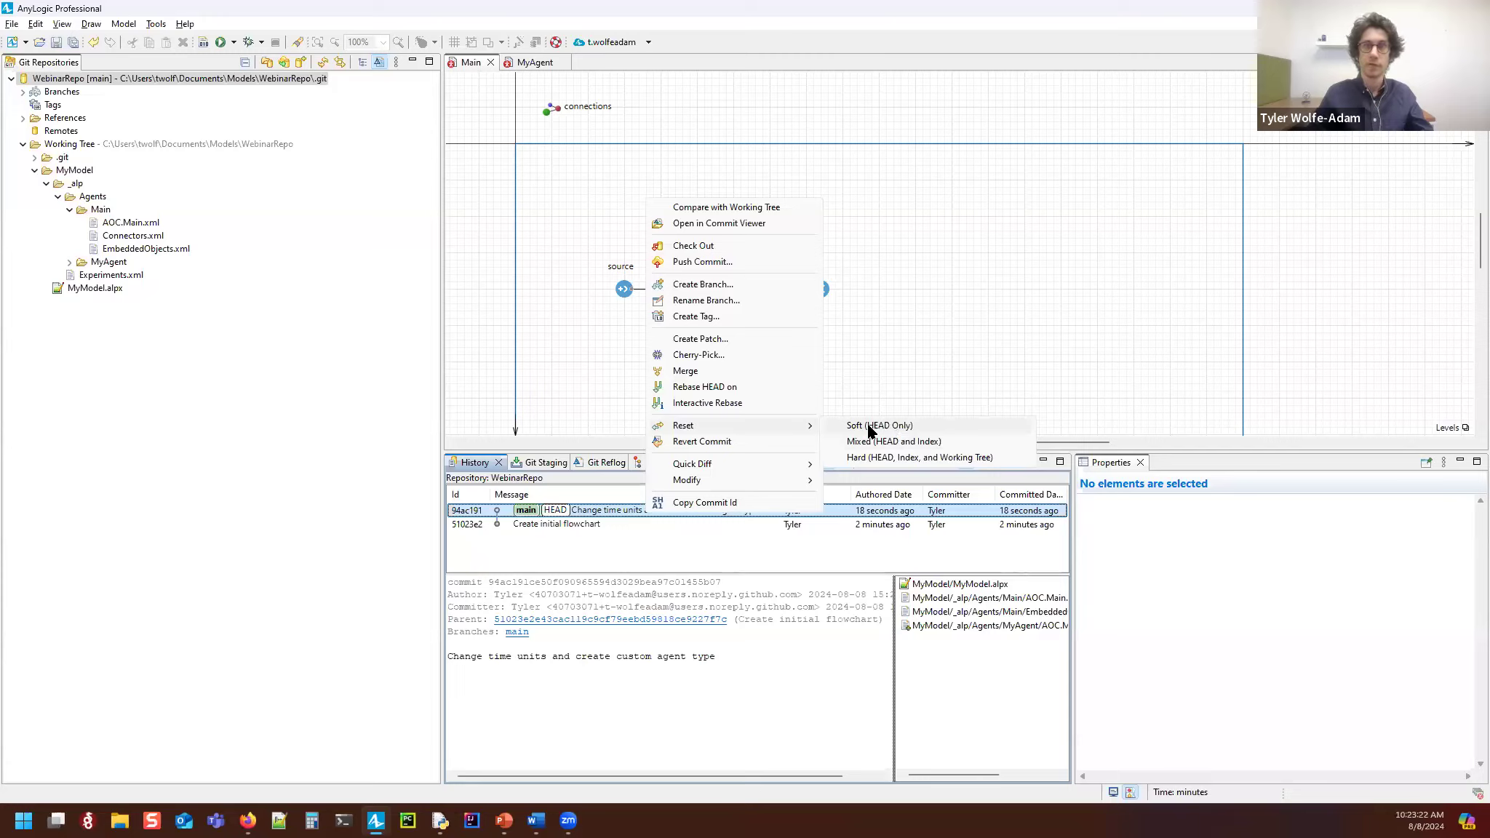
pyautogui.press('Escape')
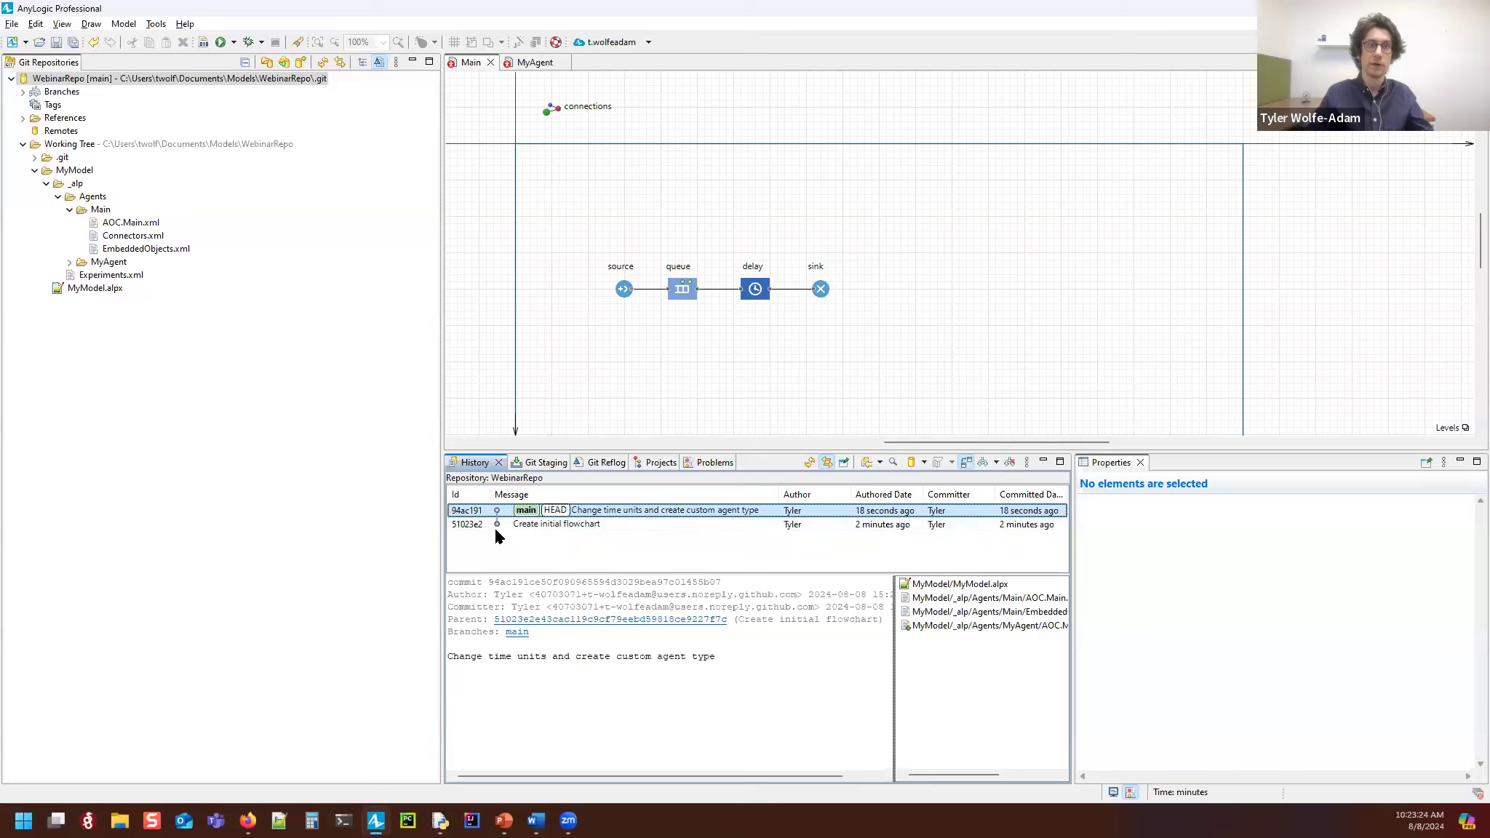
# Step: Soft reset the main branch to the "Create initial flowchart" commit and return to the staging view
pyautogui.rightClick(596, 523)
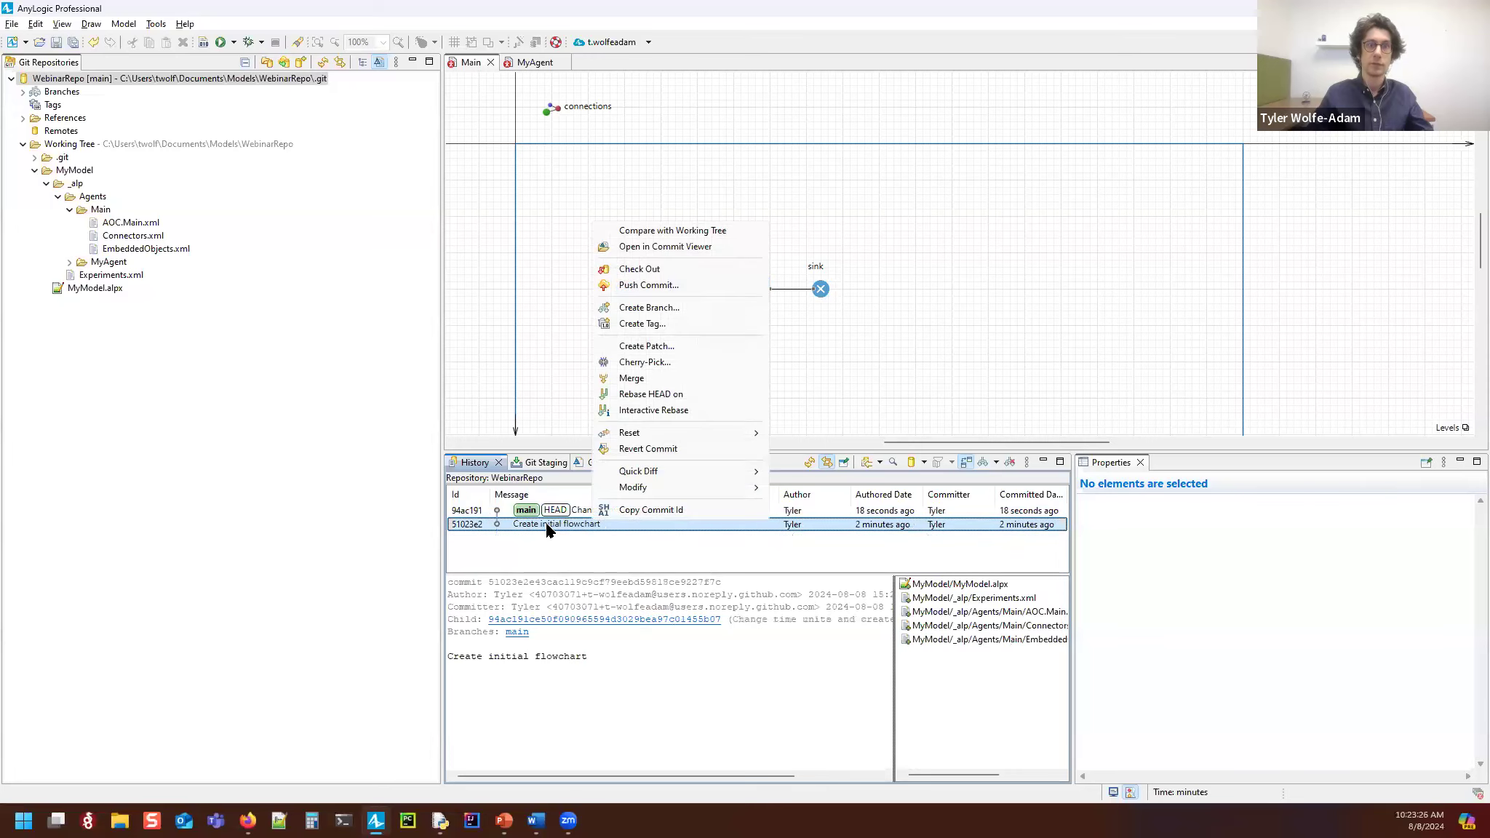
pyautogui.moveTo(654, 432)
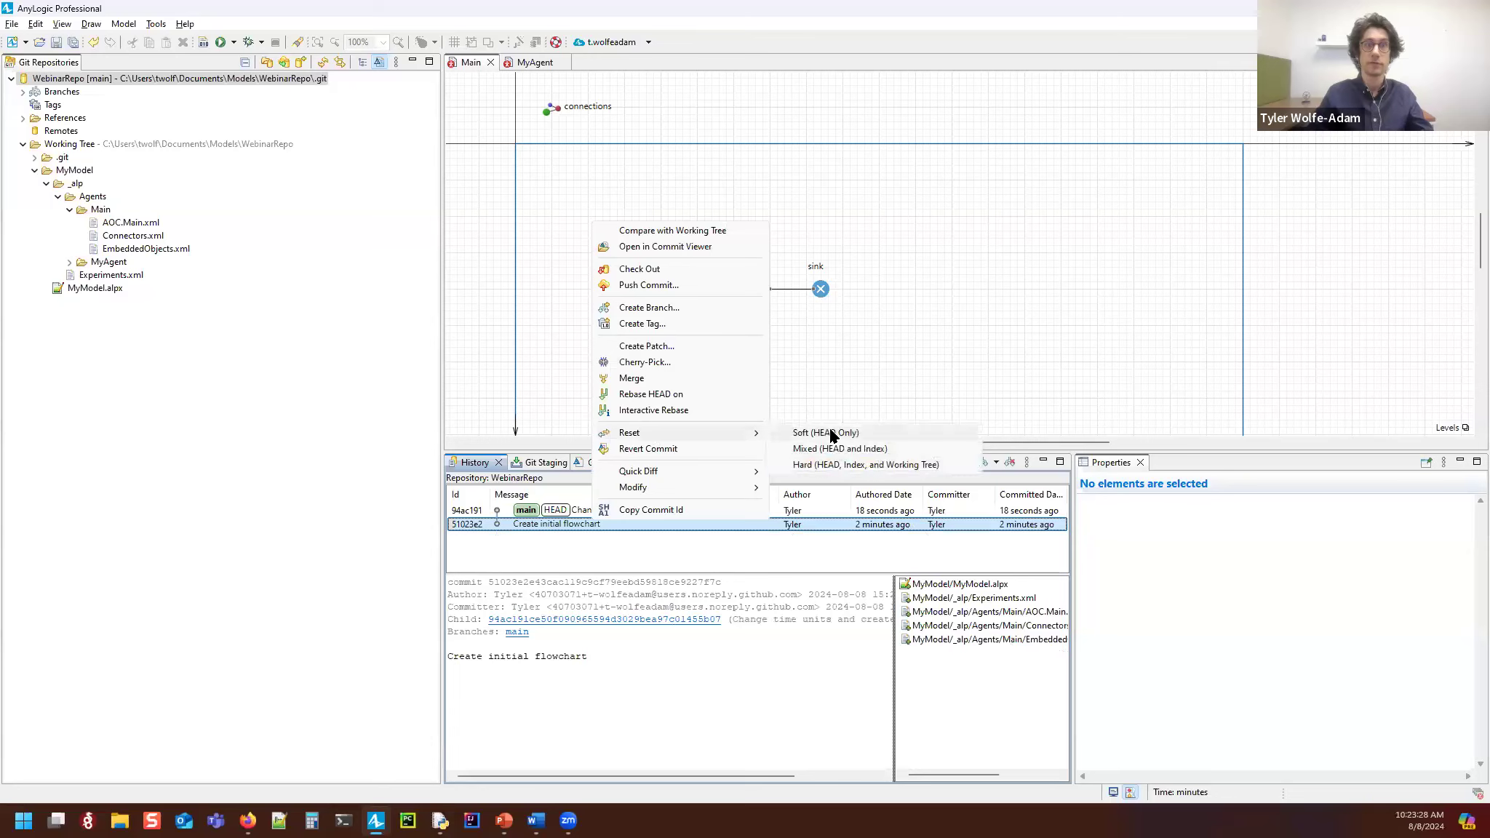
pyautogui.click(831, 434)
pyautogui.click(538, 463)
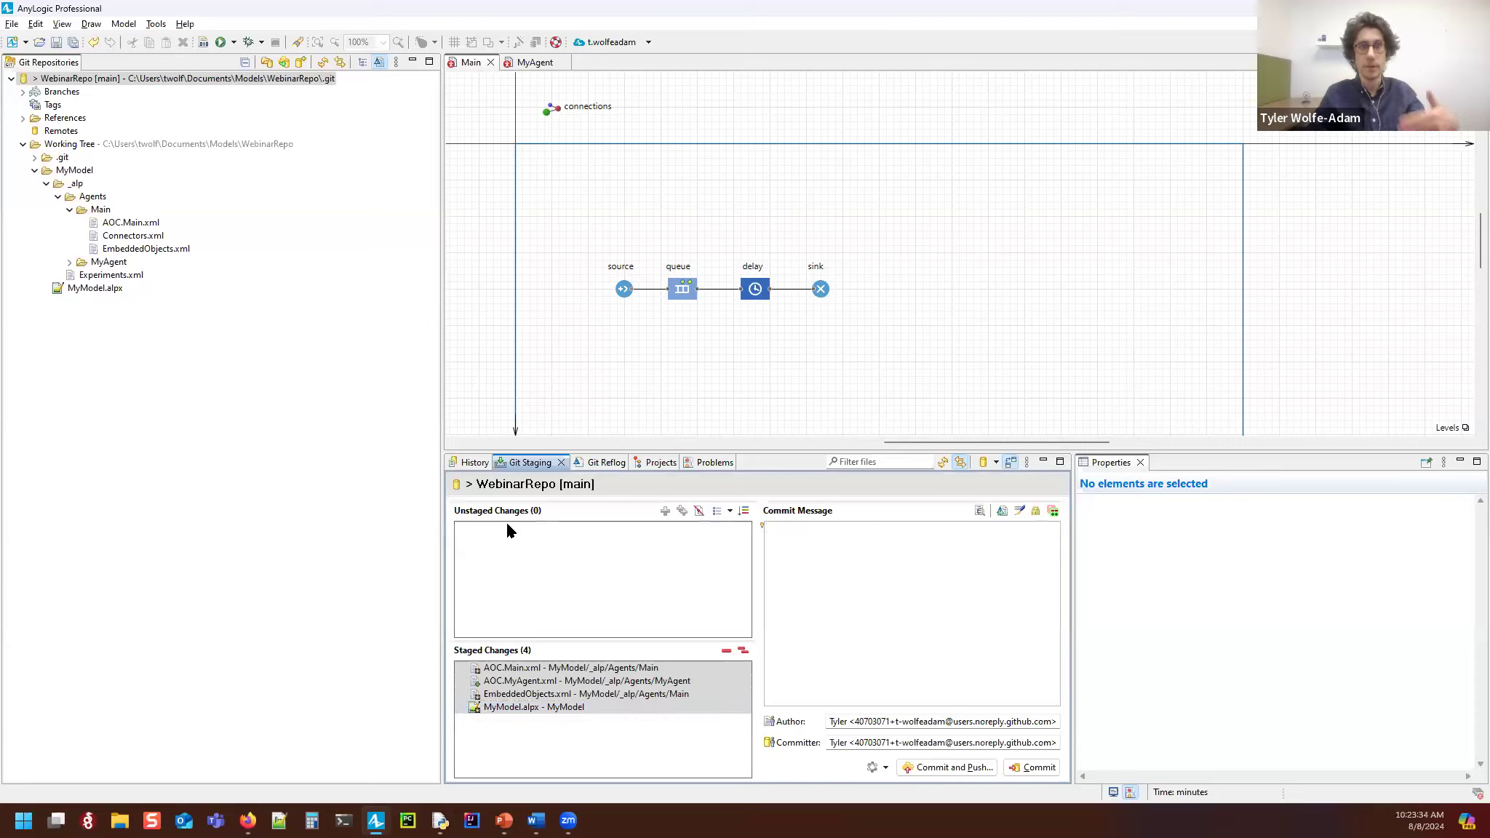
# Step: Compare the staged AOC.Main.xml and MyModel.alpx with their last committed versions to examine the differences
pyautogui.click(576, 667)
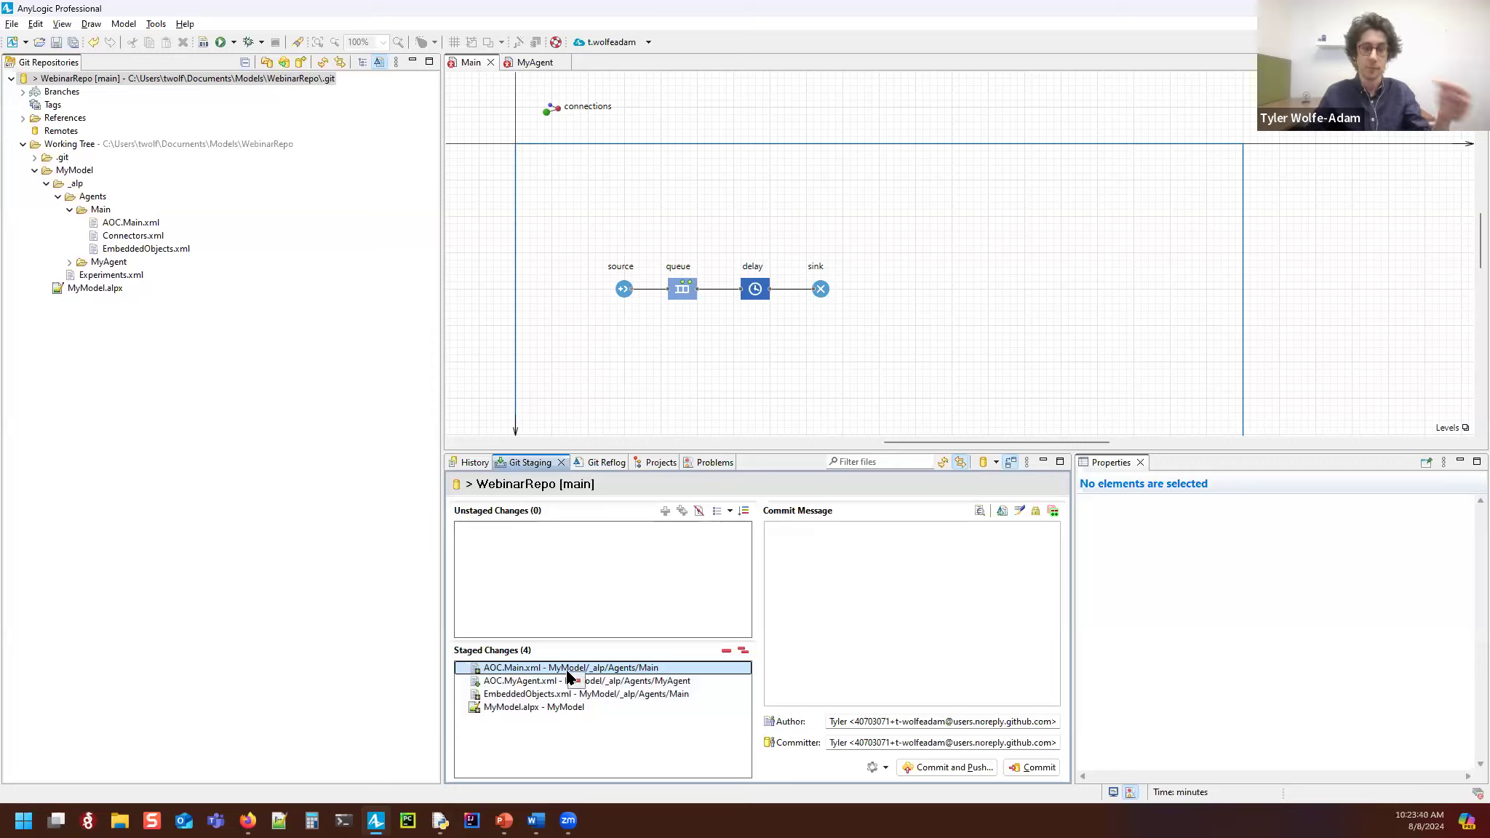
pyautogui.doubleClick(530, 669)
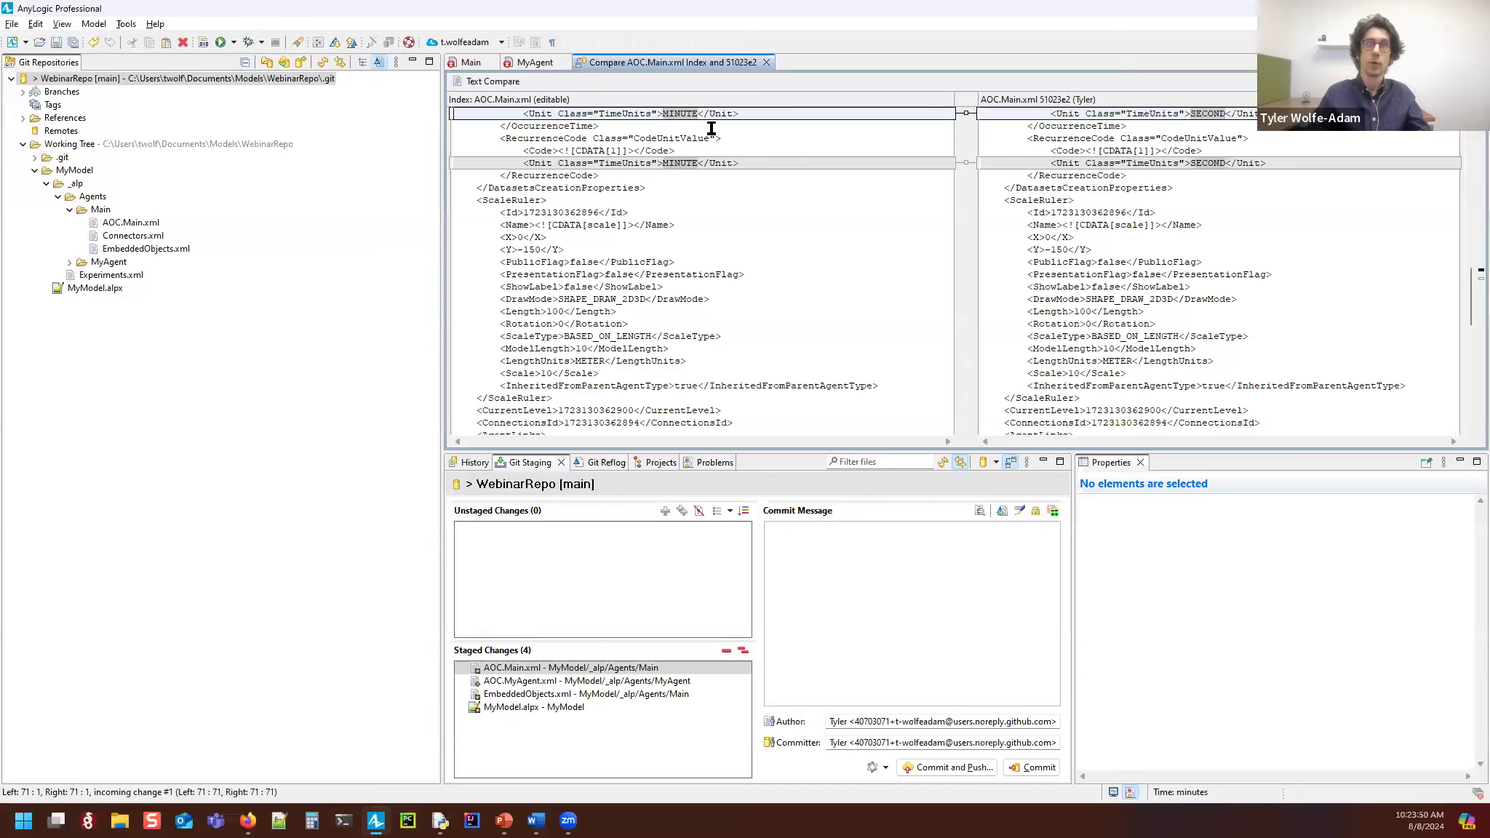
pyautogui.click(513, 707)
pyautogui.doubleClick(499, 712)
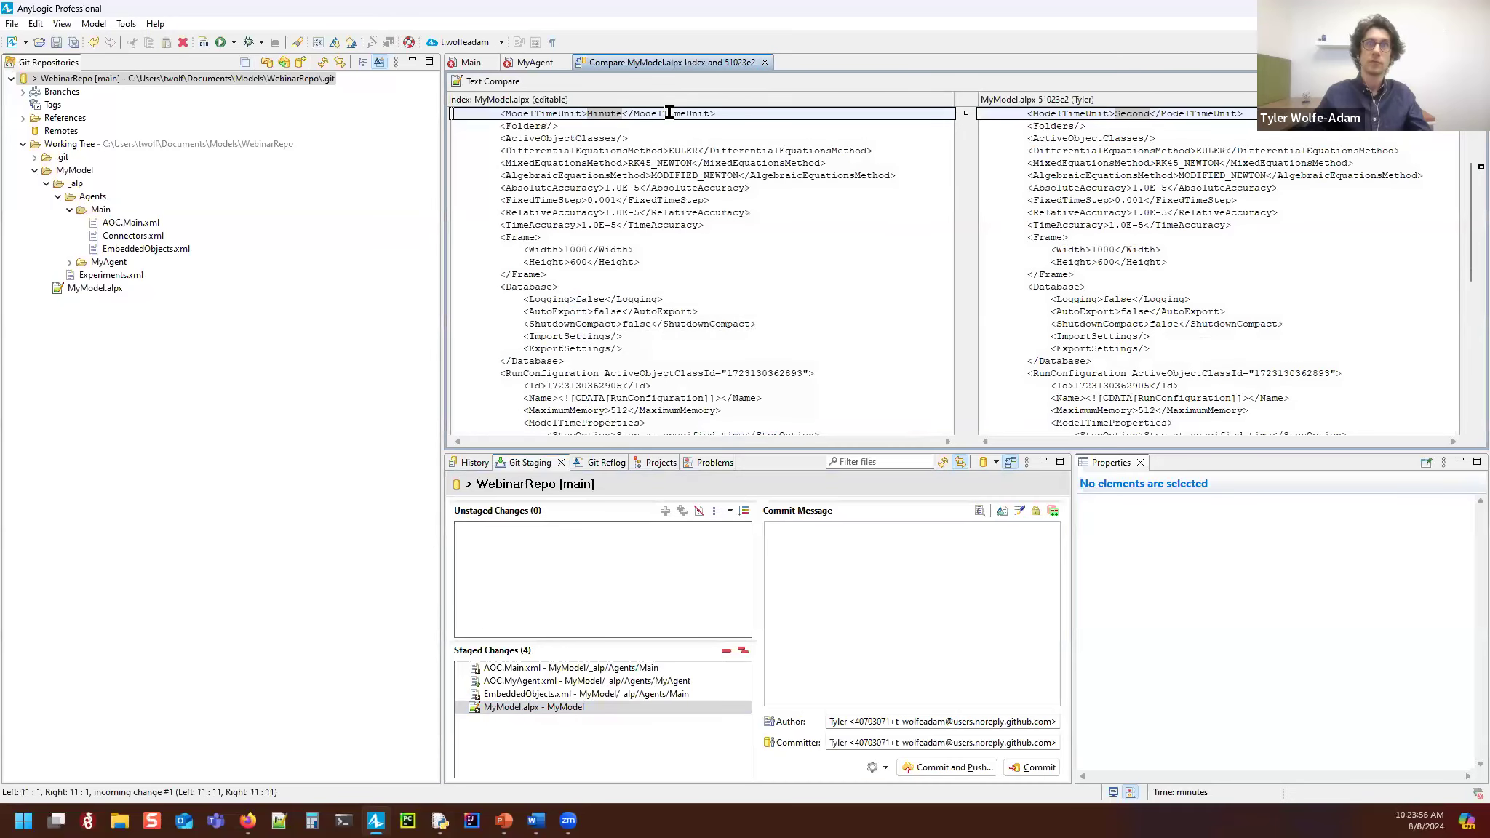
# Step: Unstage AOC.MyAgent.xml and EmbeddedObjects.xml, and commit the remaining staged files with the message "Change units to minutes"
pyautogui.click(509, 681)
pyautogui.keyDown('shift'); pyautogui.click(544, 695); pyautogui.keyUp('shift')
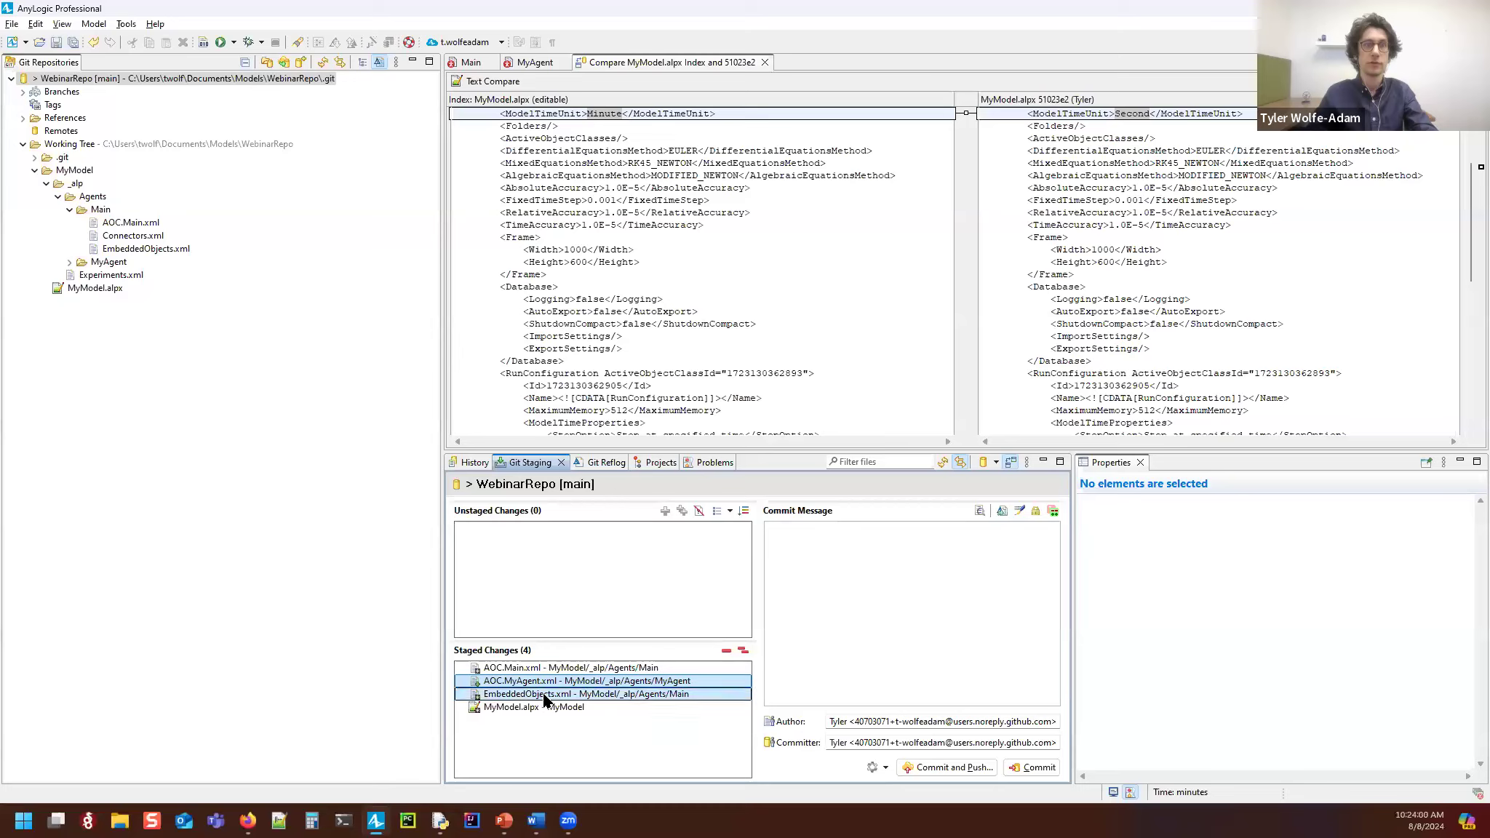
pyautogui.click(726, 650)
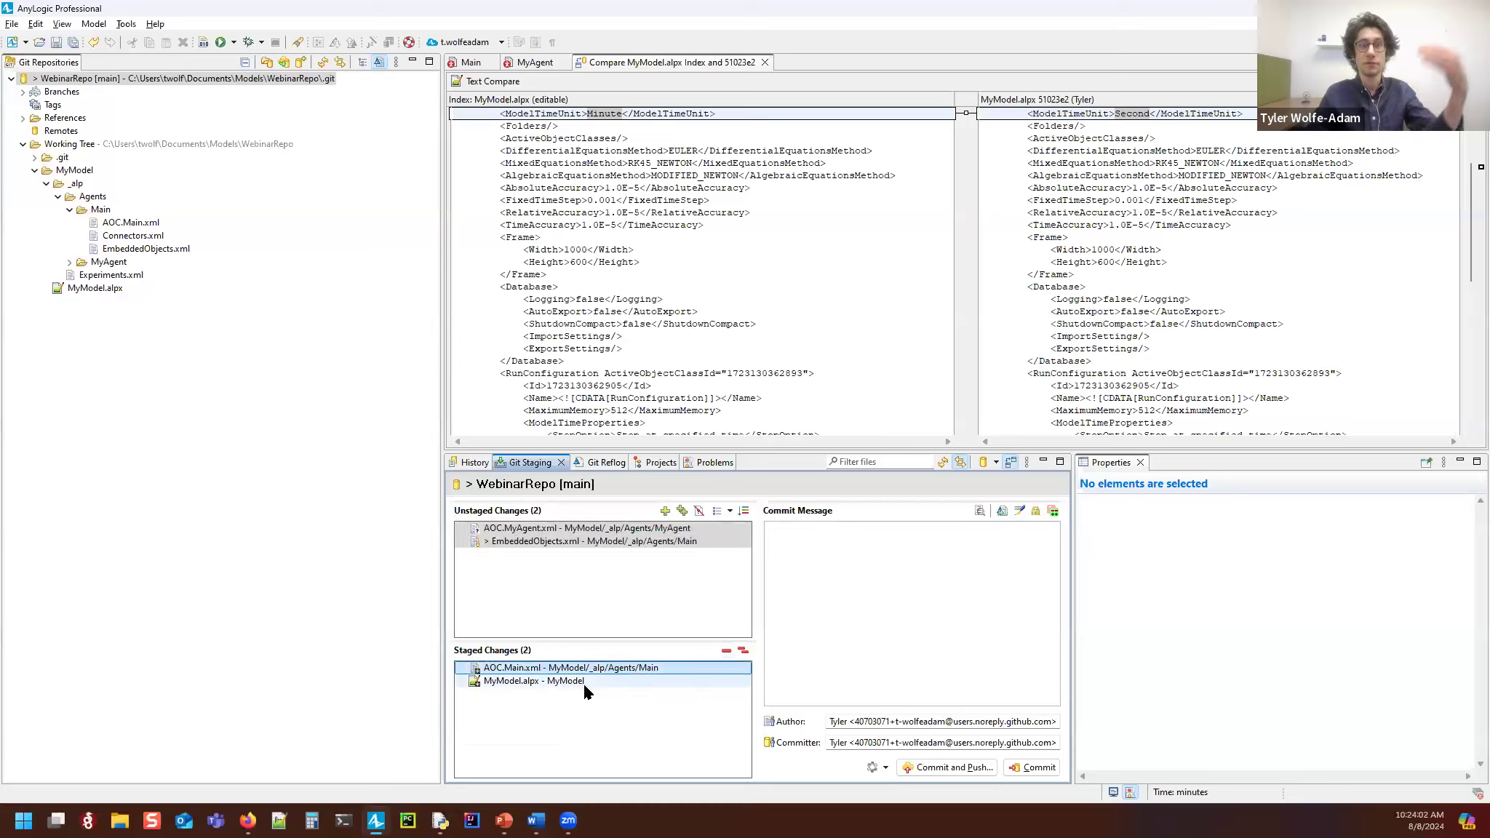
pyautogui.click(868, 638)
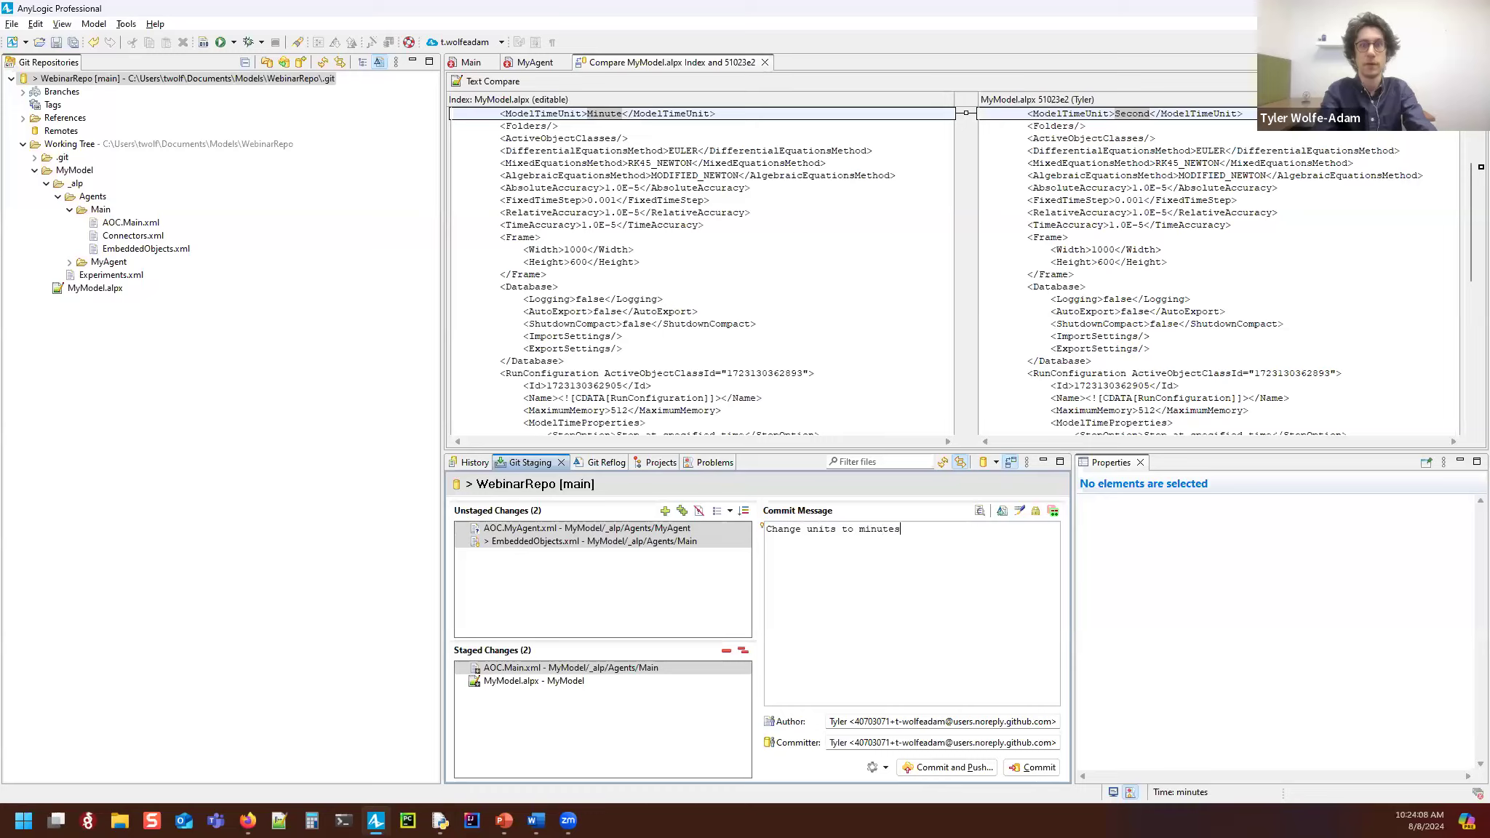
pyautogui.click(1033, 767)
# Step: Stage AOC.MyAgent.xml and EmbeddedObjects.xml, review the differences in EmbeddedObjects.xml, and commit both with the message "Create custom agent type"
pyautogui.moveTo(457, 527); pyautogui.dragTo(512, 539)
pyautogui.click(681, 510)
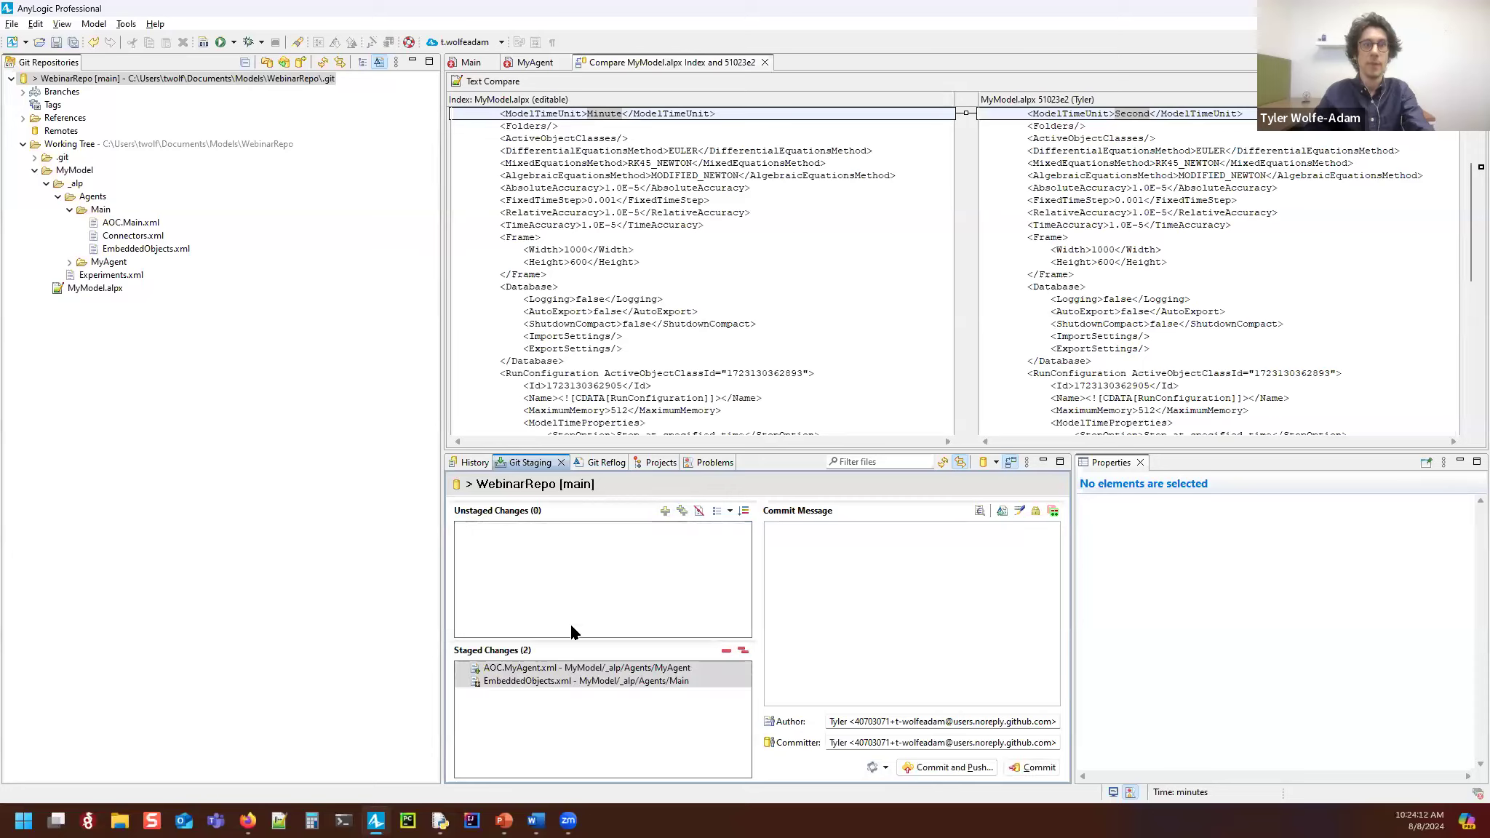
pyautogui.click(947, 615)
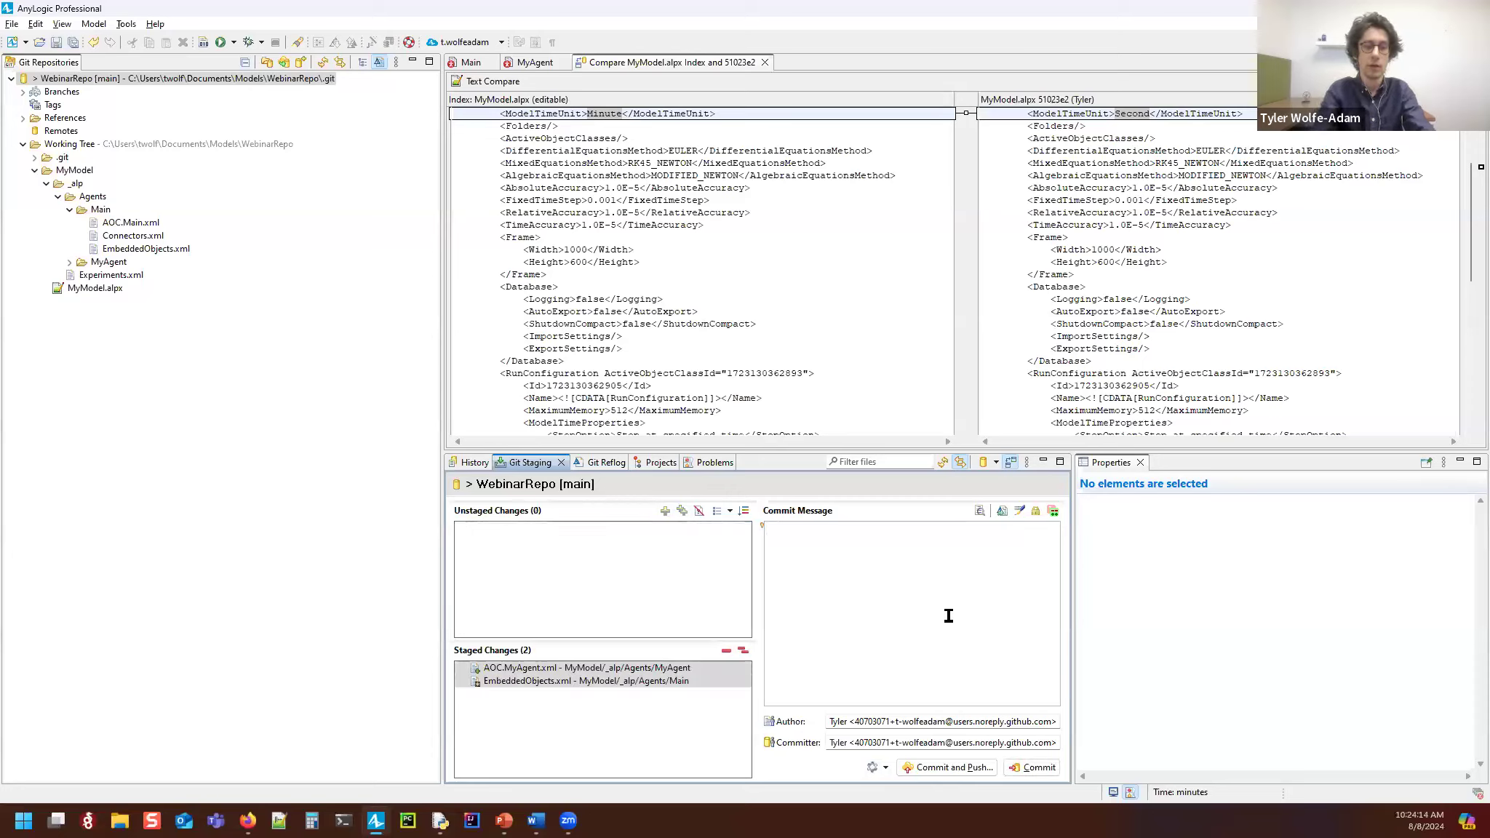
pyautogui.write('Create custom agent type')
pyautogui.click(556, 714)
pyautogui.doubleClick(545, 682)
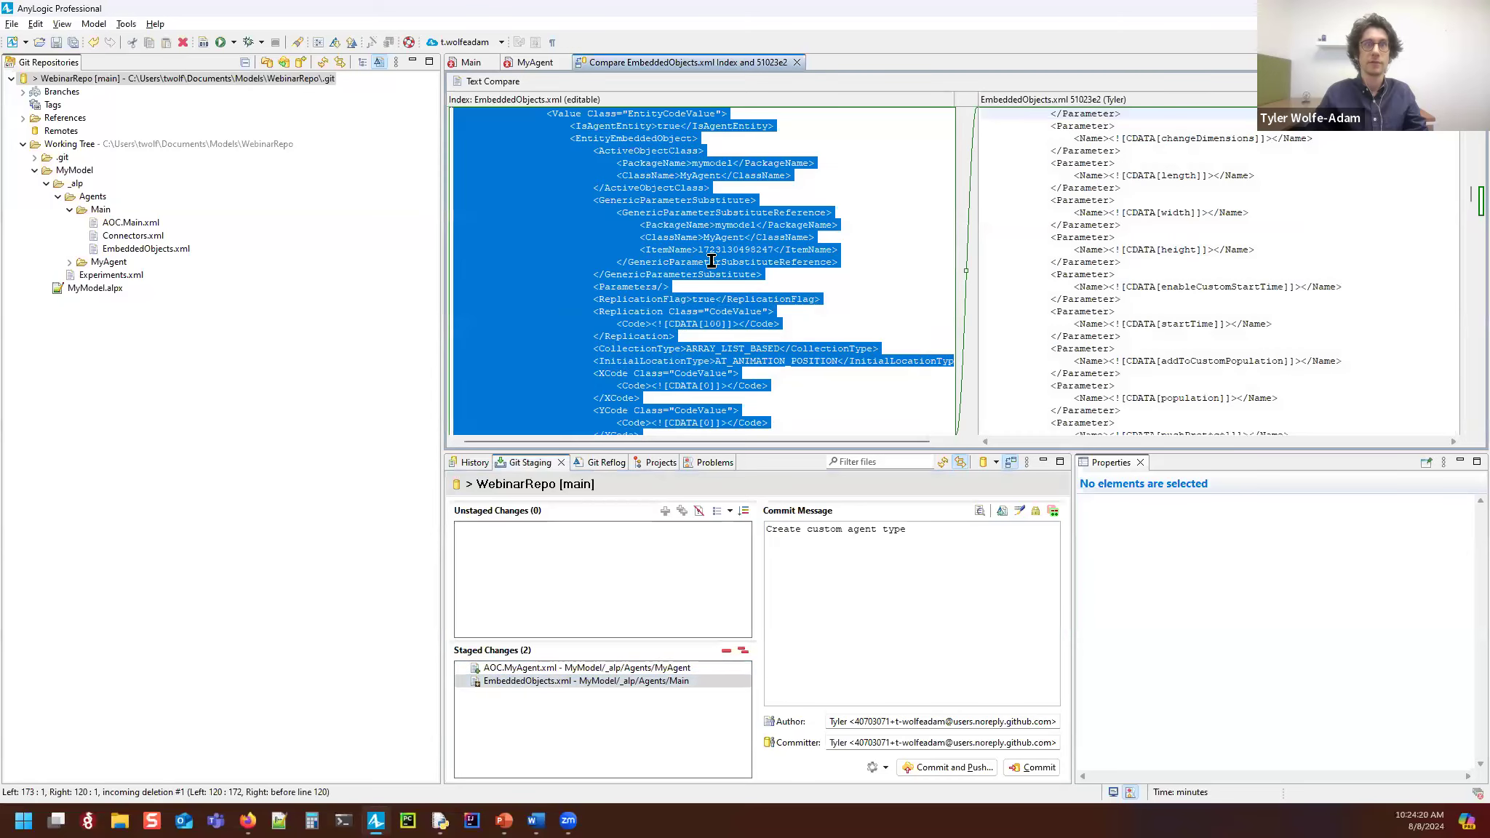
pyautogui.scroll(3, 712, 260)
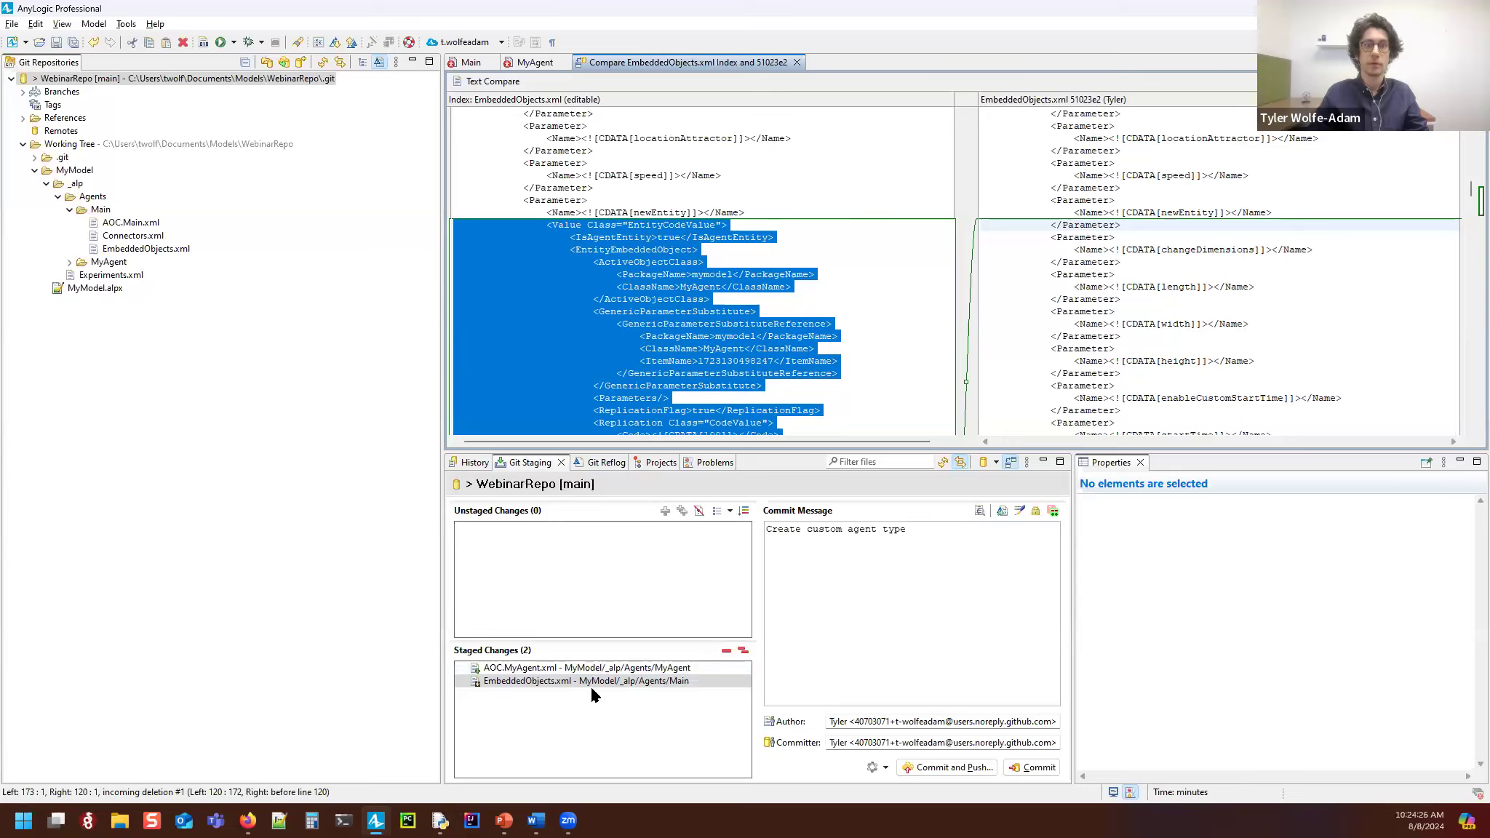
pyautogui.click(954, 582)
pyautogui.click(1040, 765)
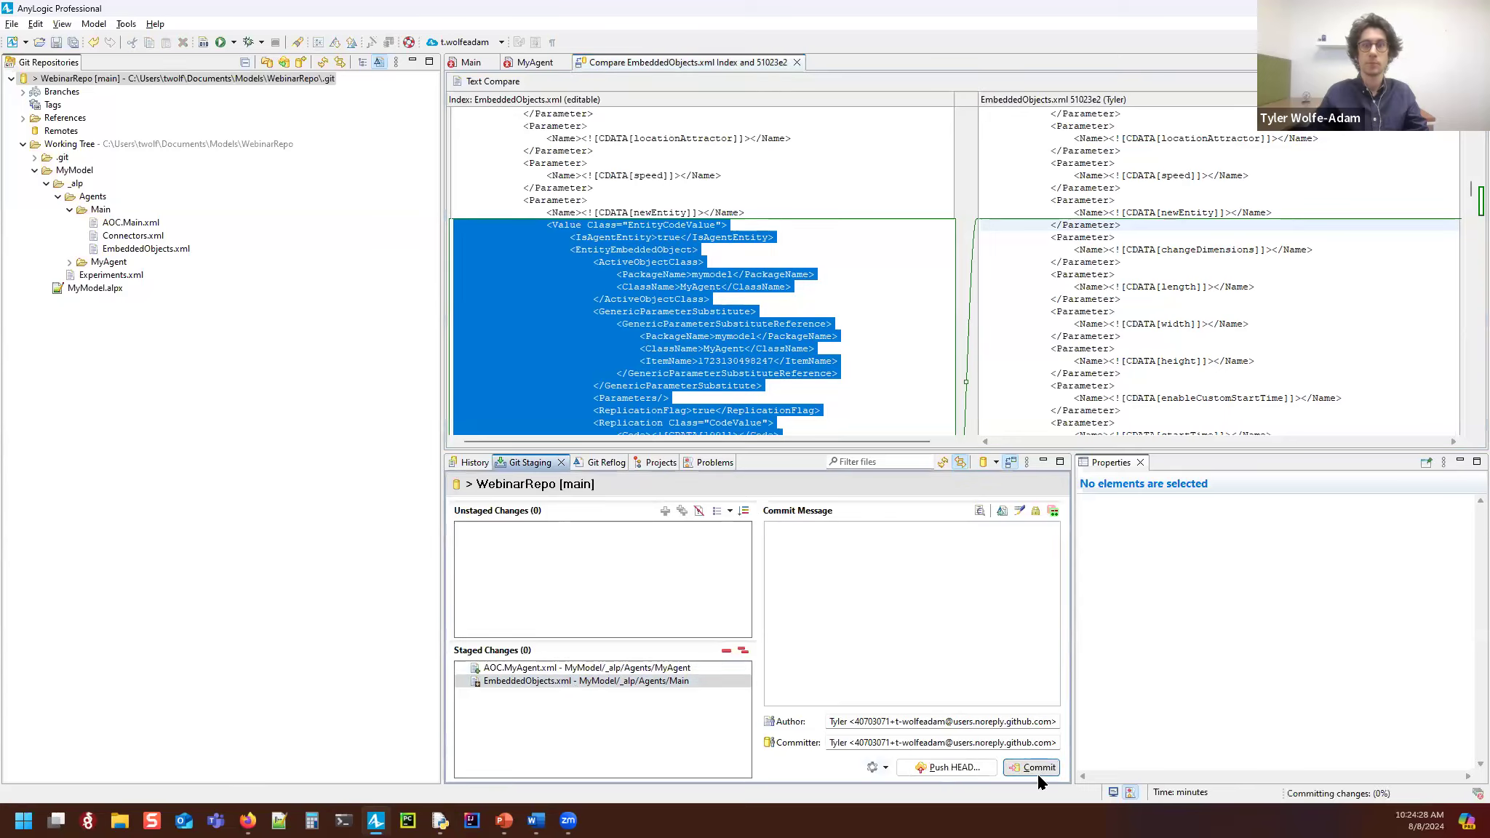
# Step: Revert the "Change units to minutes" commit from the repository's history and reload MyModel with the external changes
pyautogui.click(466, 463)
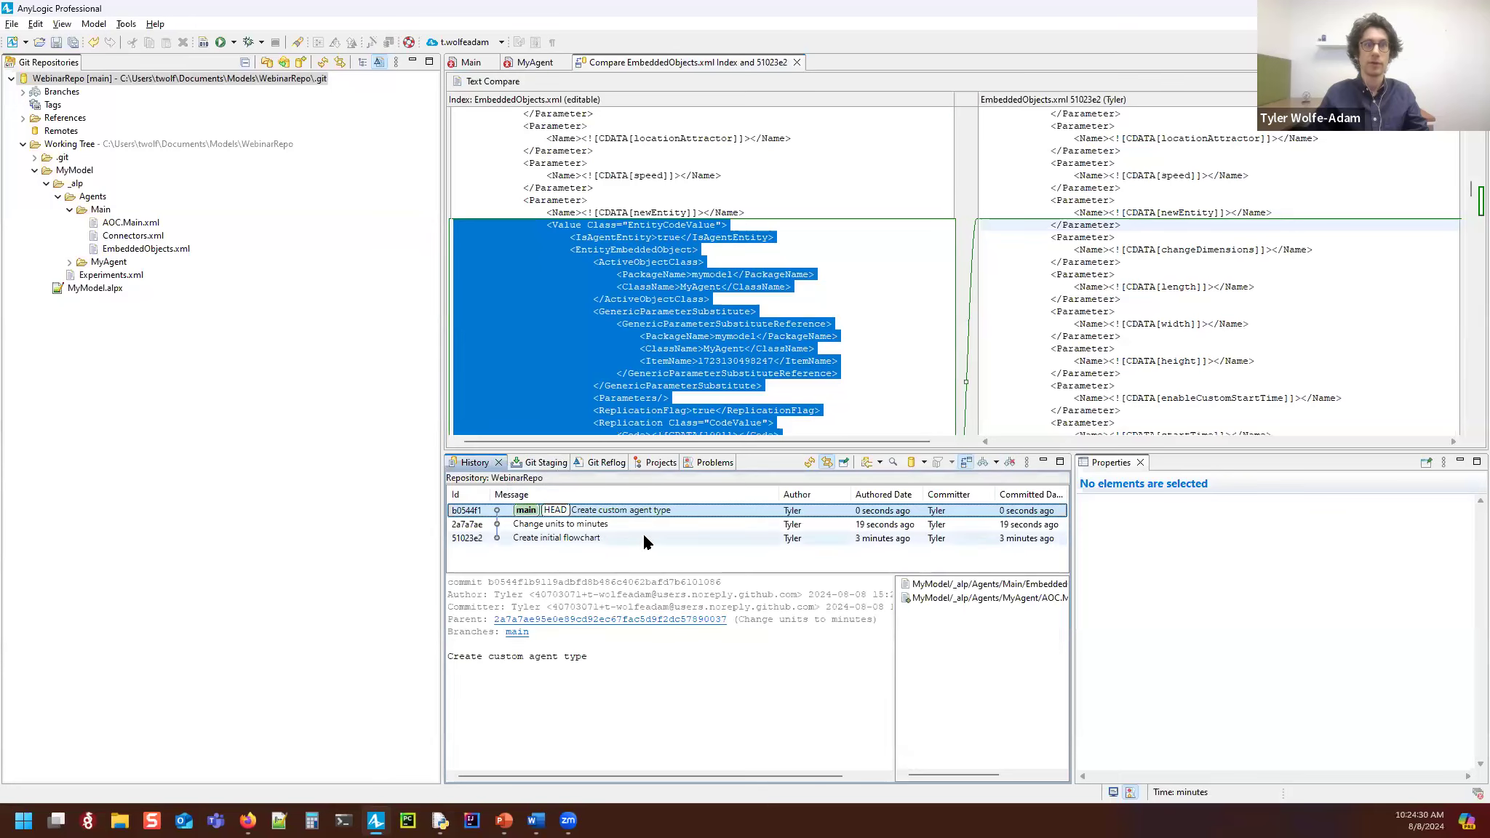
pyautogui.rightClick(601, 514)
pyautogui.moveTo(698, 425)
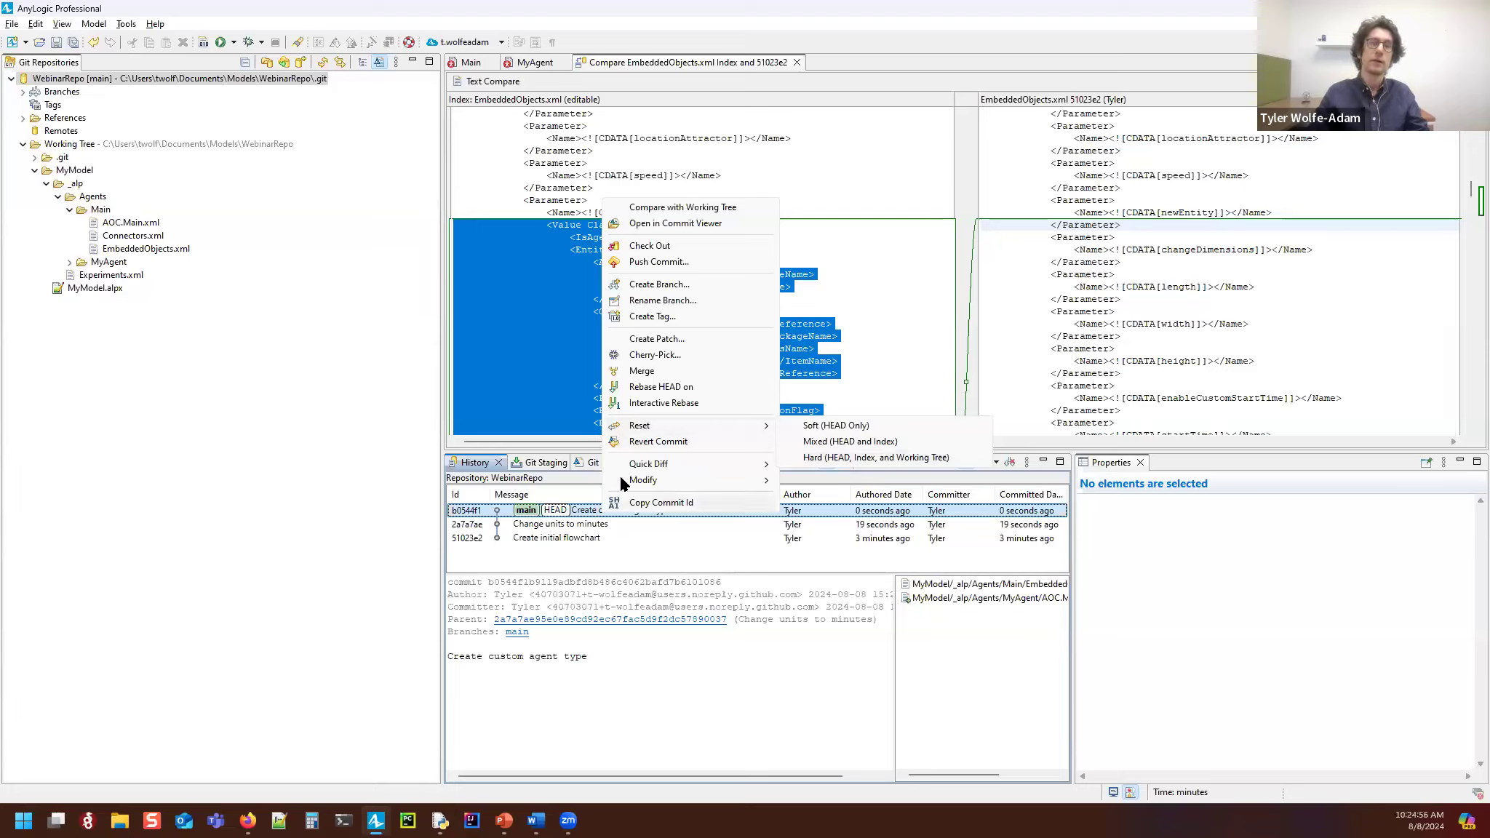
pyautogui.click(593, 551)
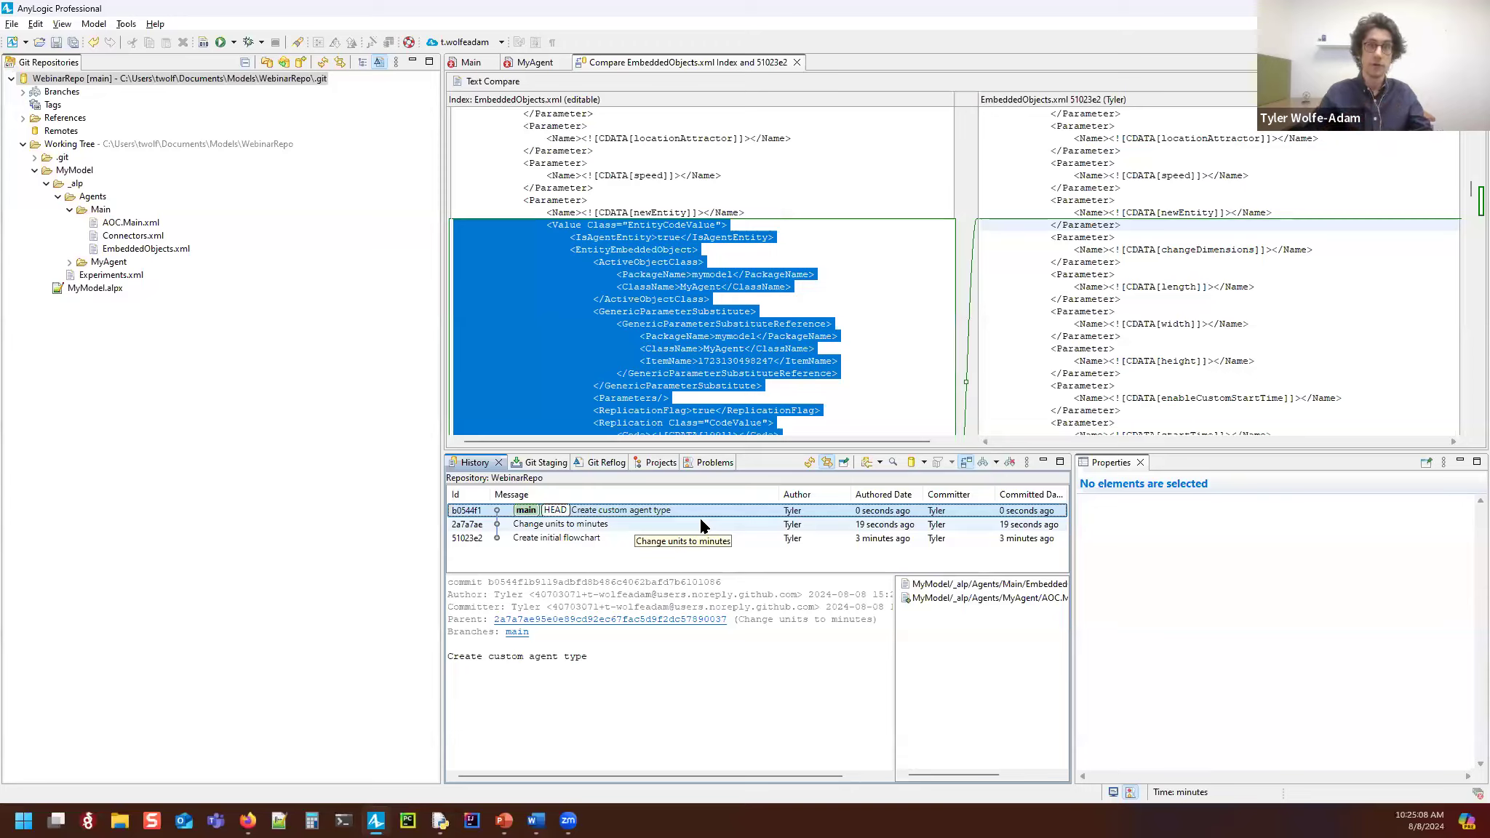
pyautogui.click(551, 525)
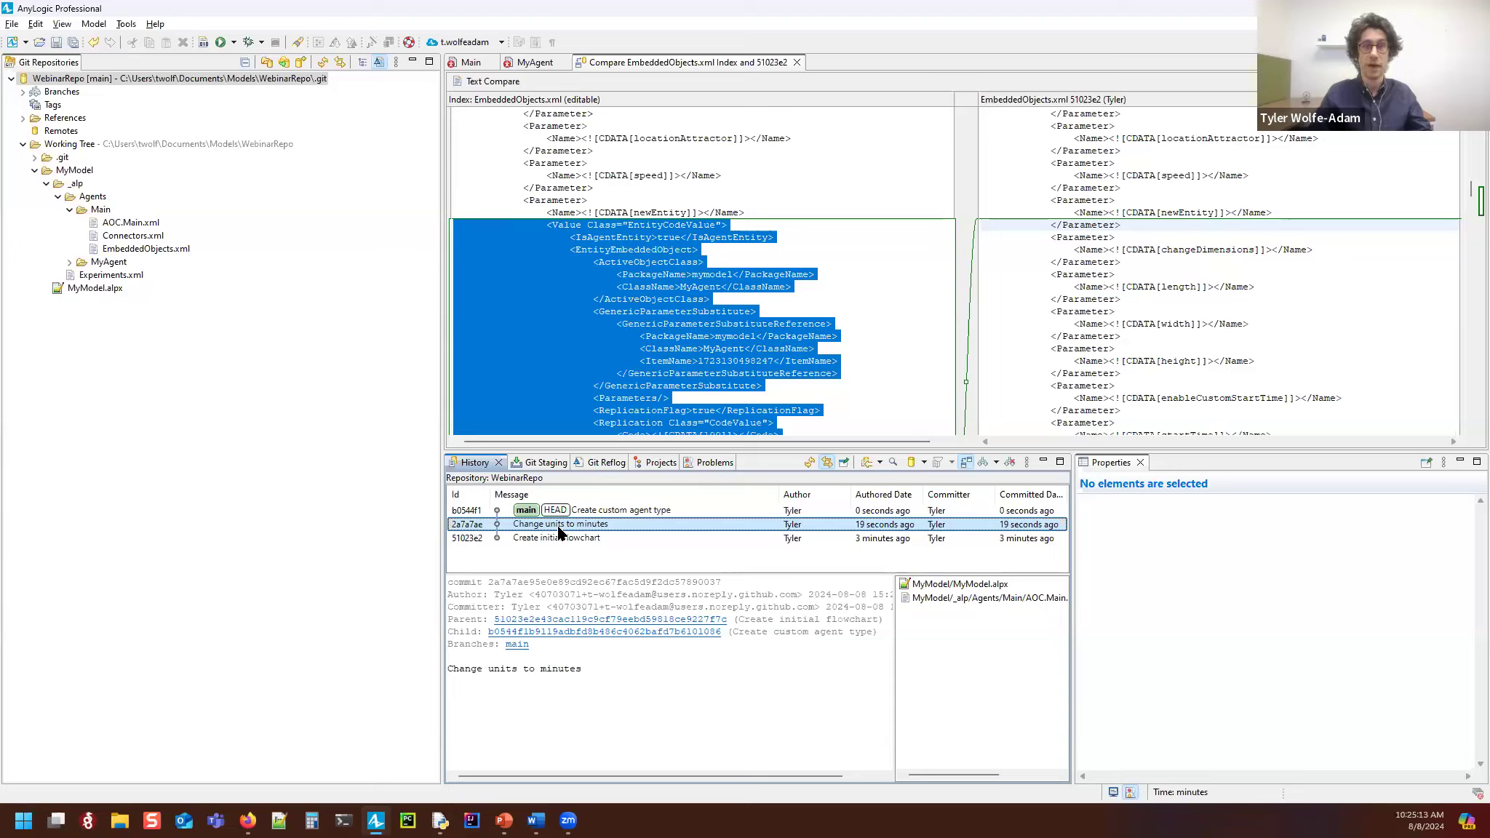
pyautogui.rightClick(591, 525)
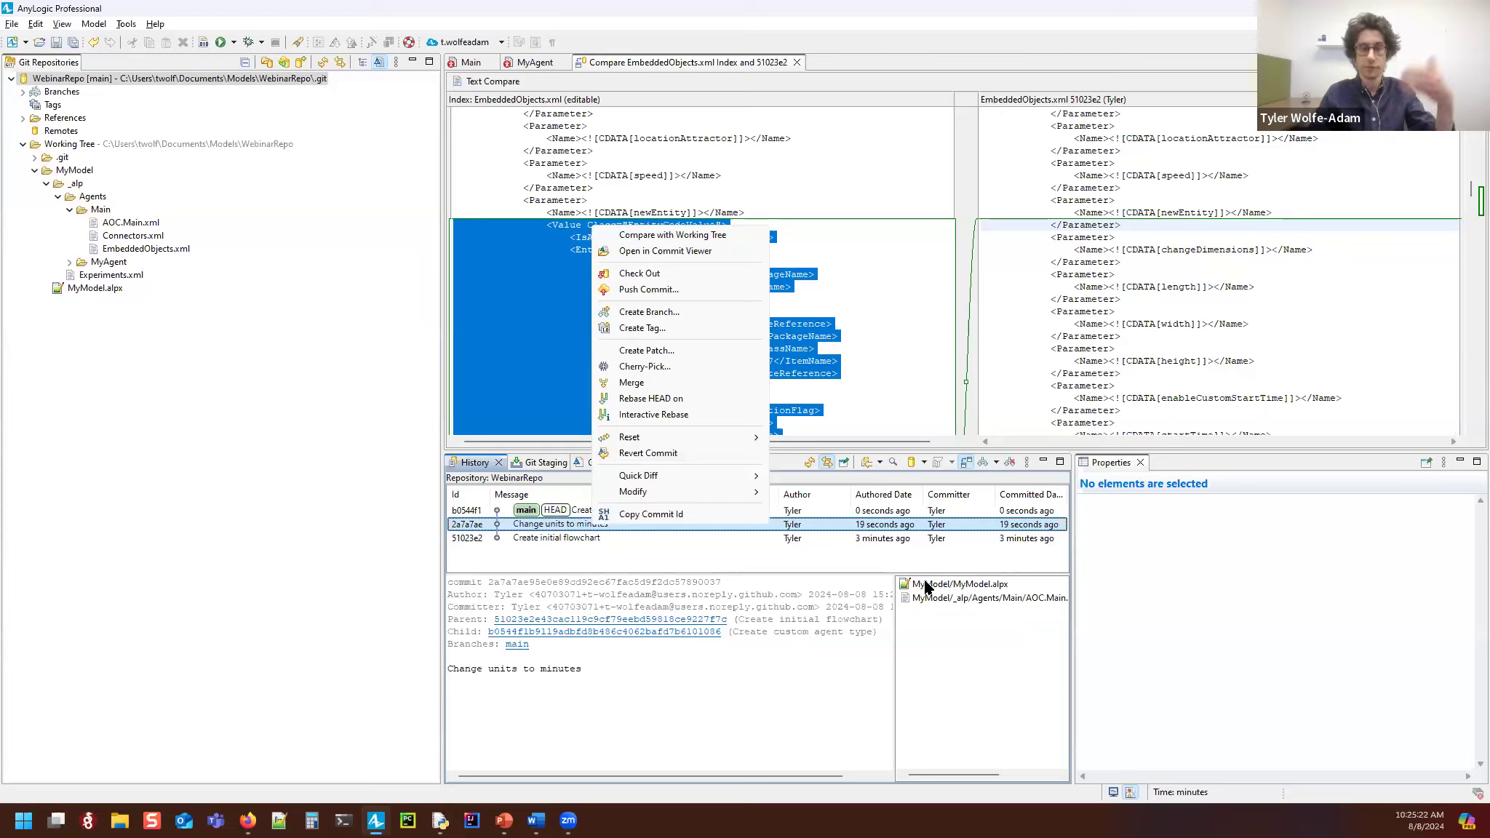
pyautogui.click(658, 454)
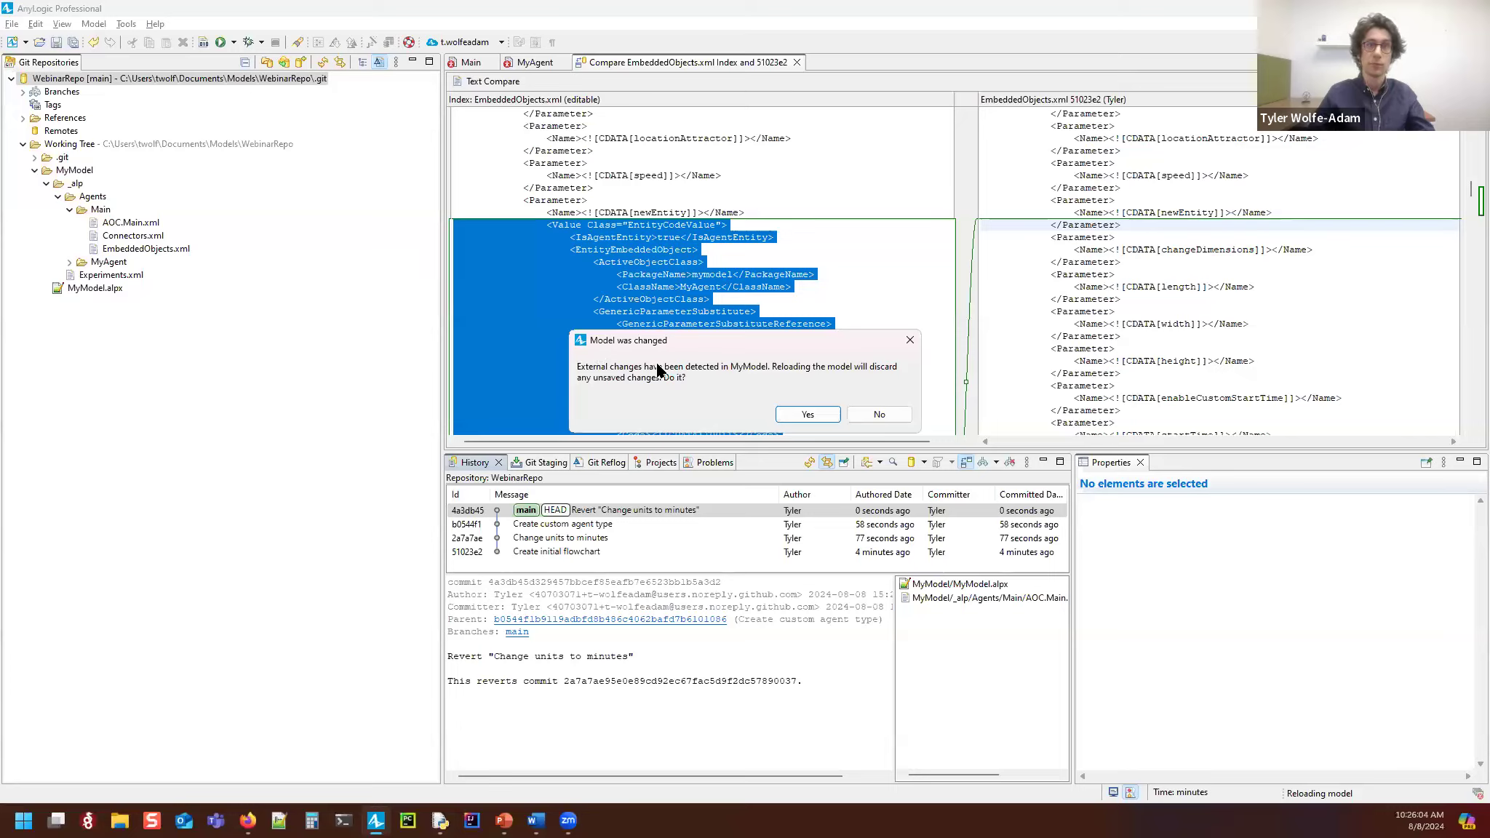
pyautogui.click(811, 414)
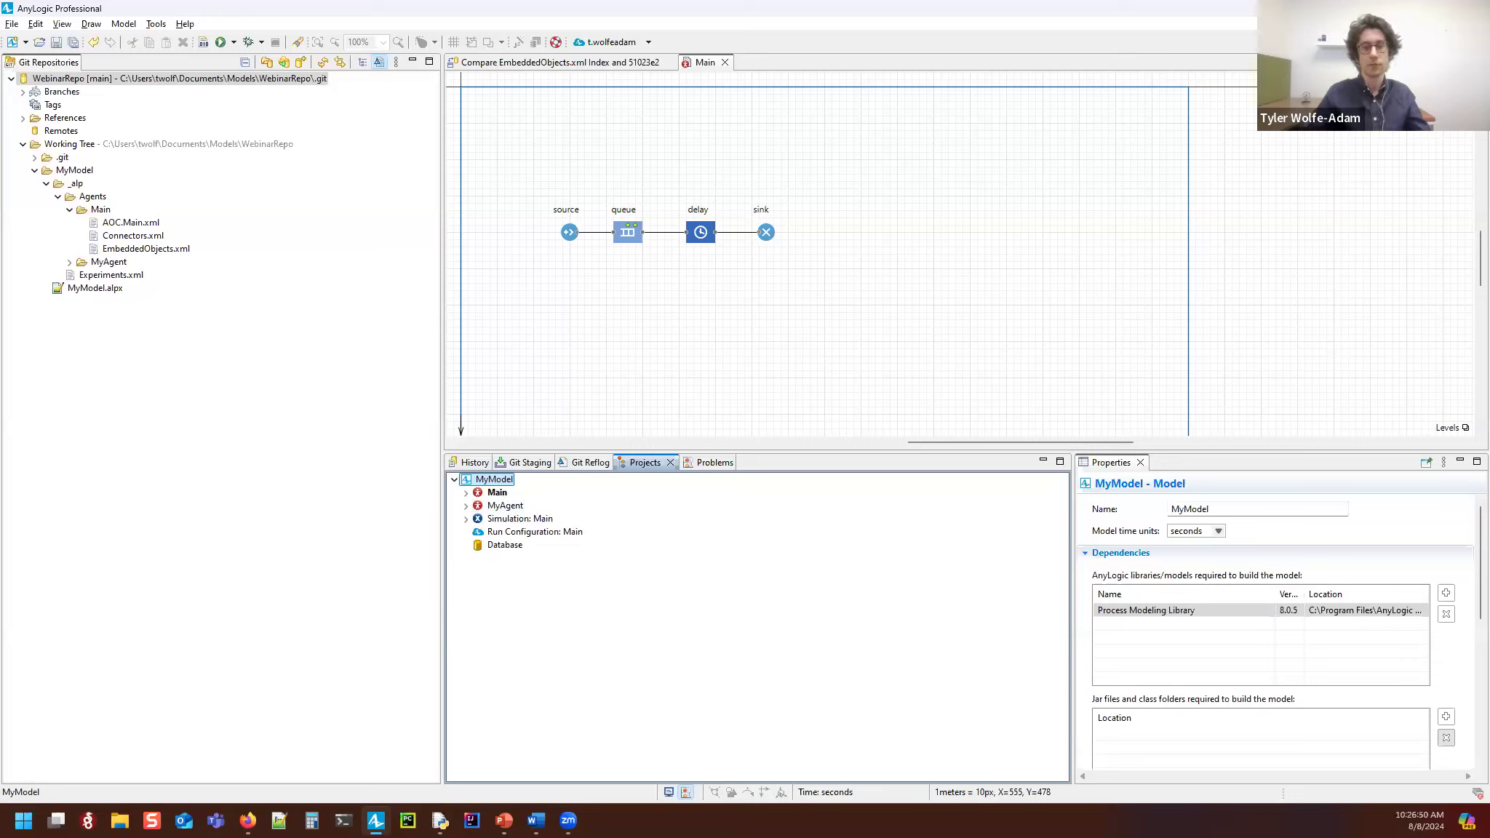
# Step: Open the recently used CBP Stormwind.alpx model and view its Main agent in the modeling perspective
pyautogui.click(470, 462)
pyautogui.click(12, 24)
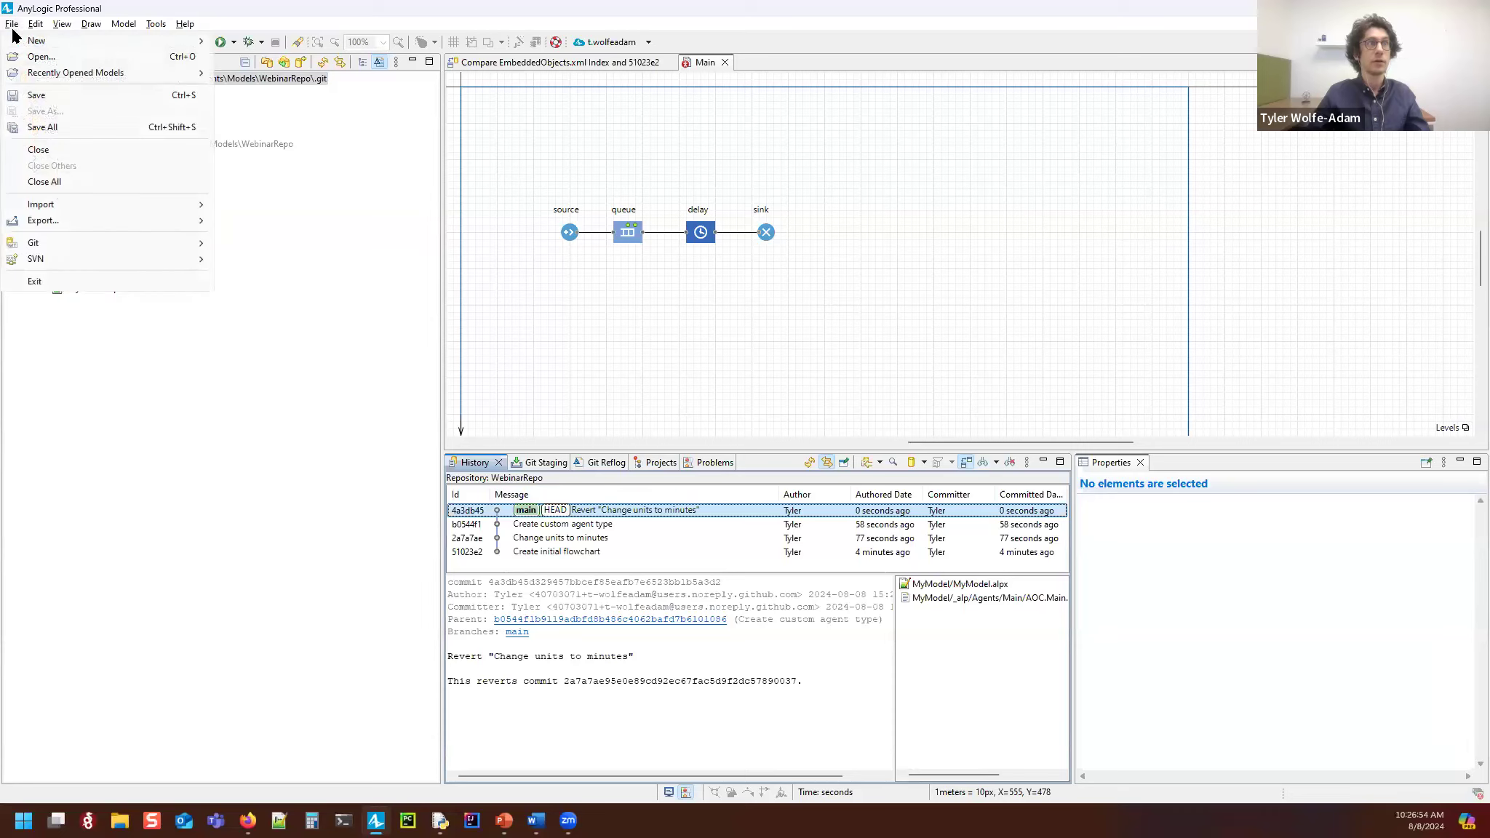
pyautogui.moveTo(34, 72)
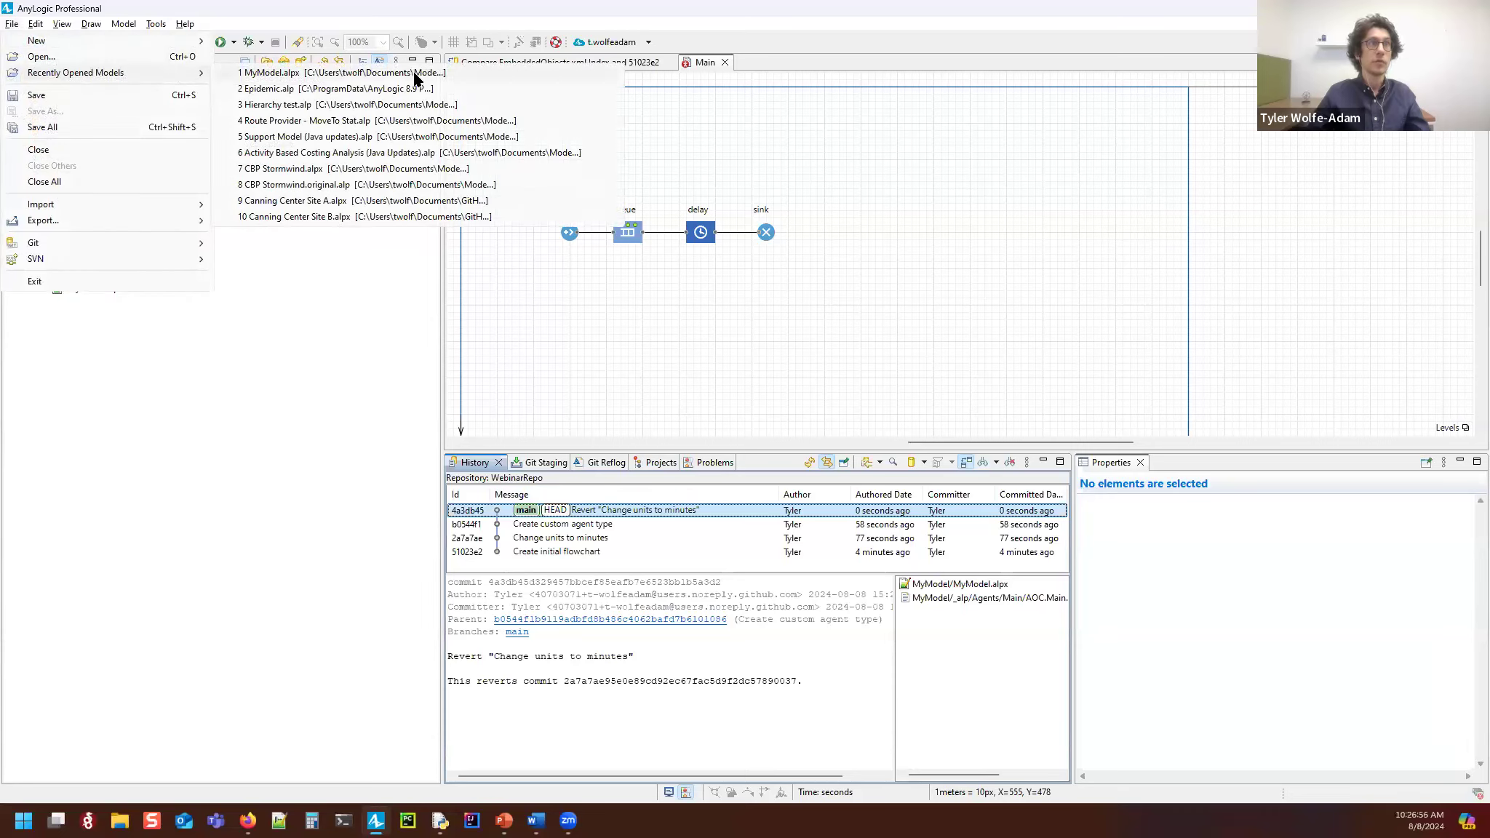
pyautogui.click(347, 168)
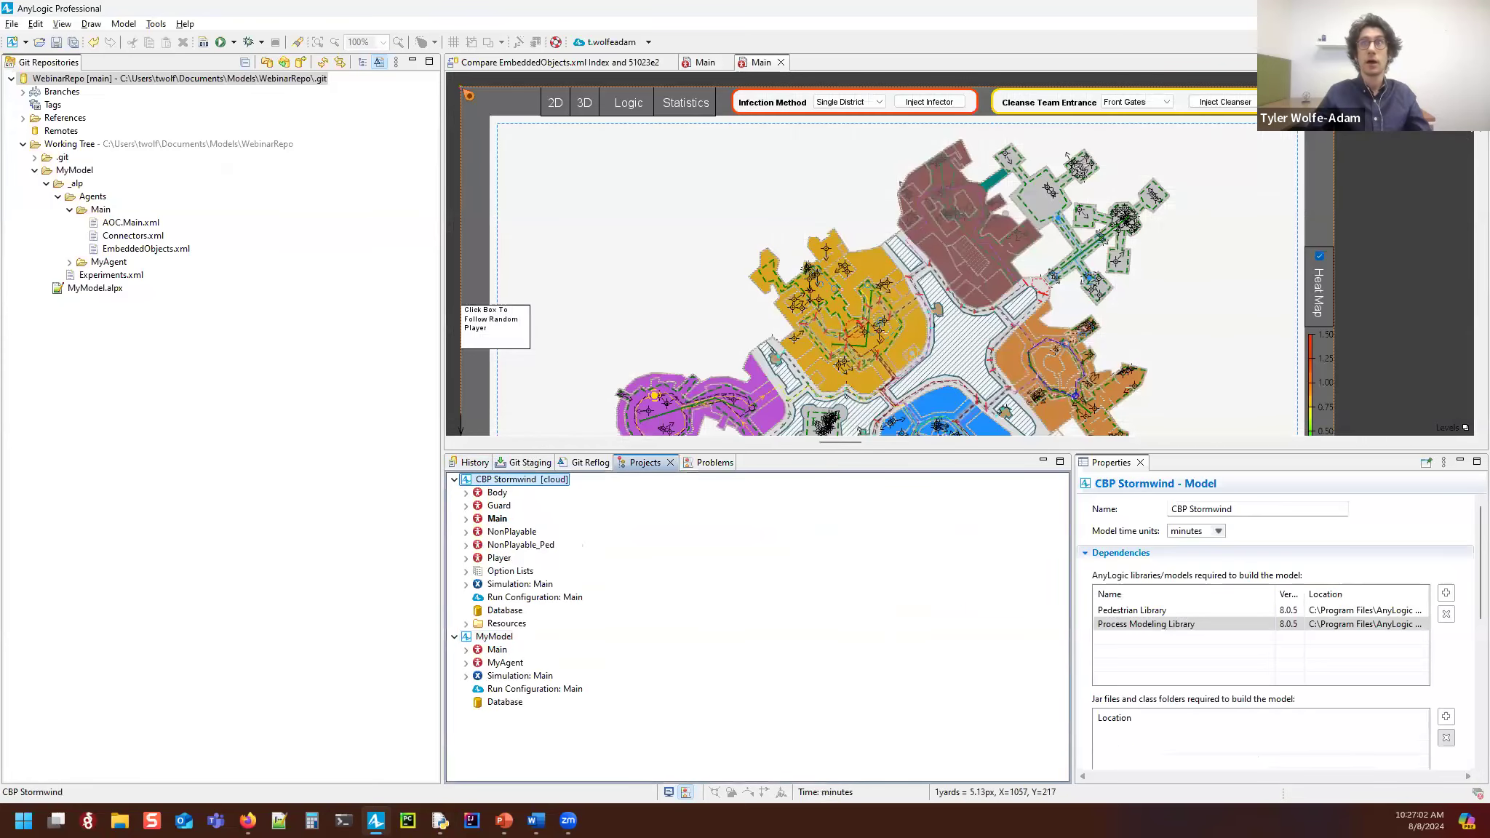
pyautogui.click(1461, 42)
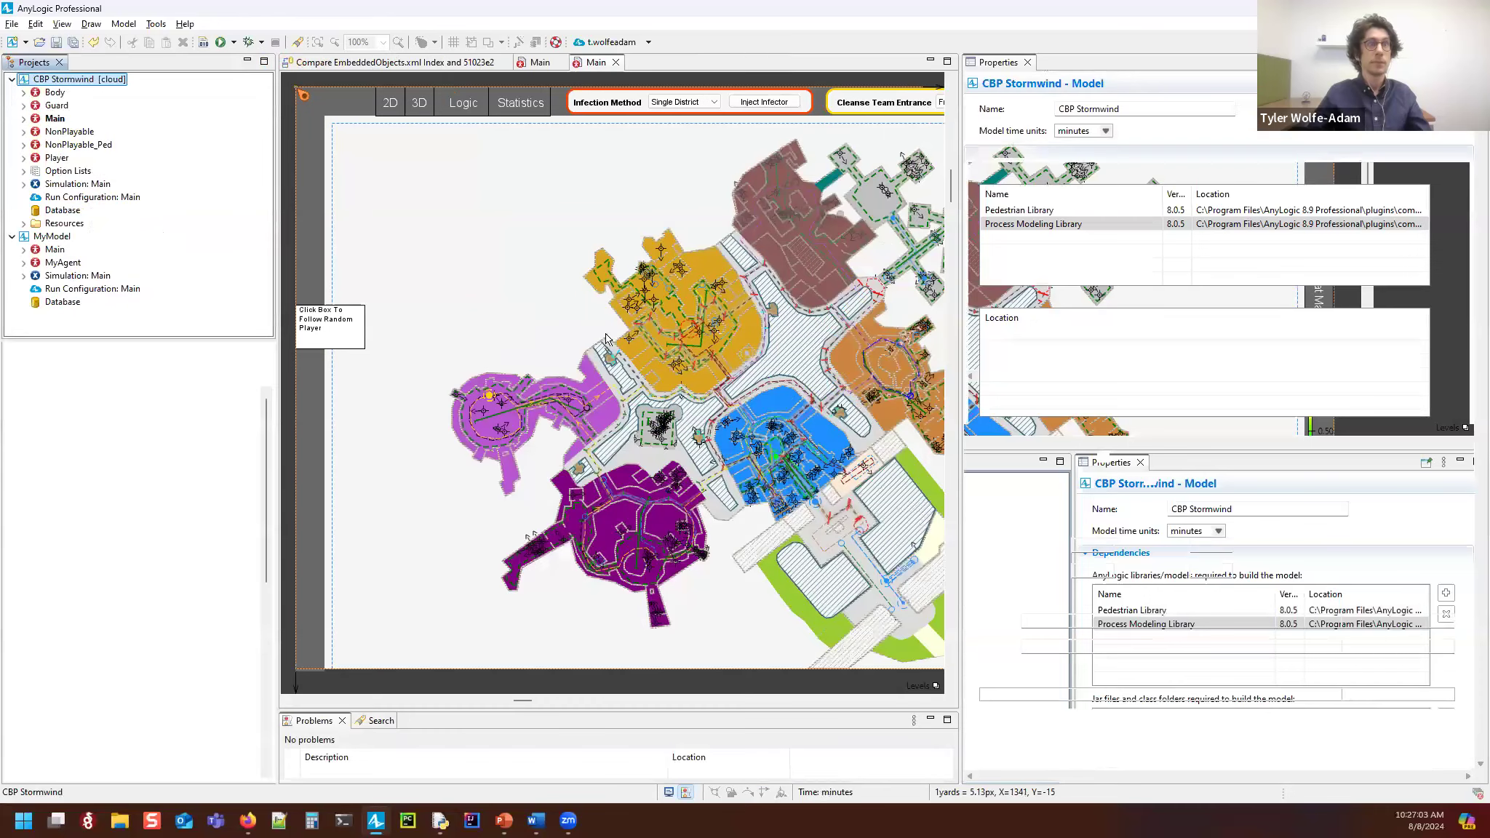
pyautogui.click(552, 350)
pyautogui.moveTo(590, 342); pyautogui.dragTo(551, 348)
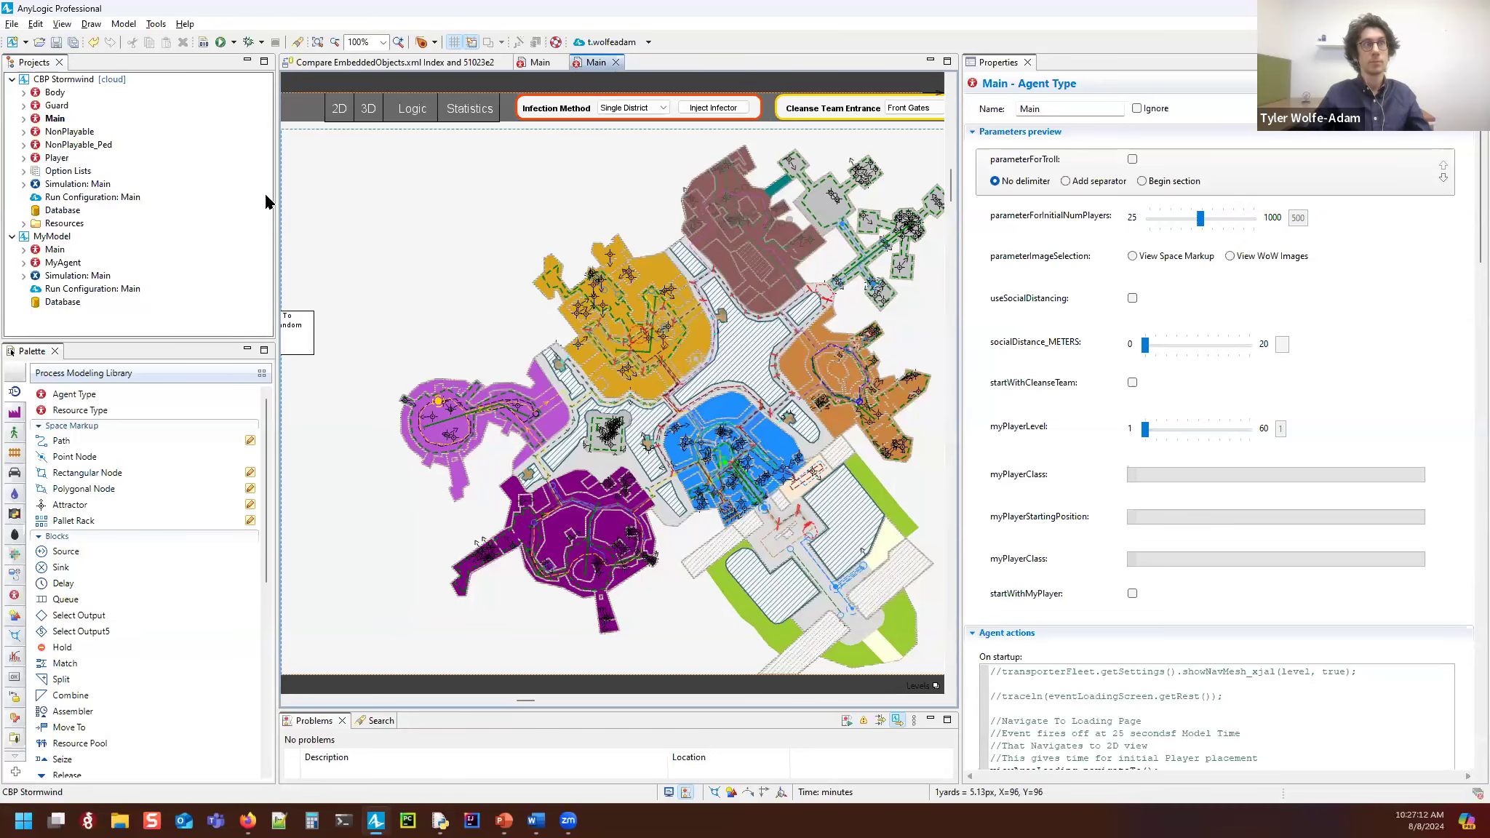
# Step: Return to the Git perspective, enlarge the commit history area, and add the existing CorruptedBloodPlague repository from the Models\_git folder
pyautogui.click(1464, 42)
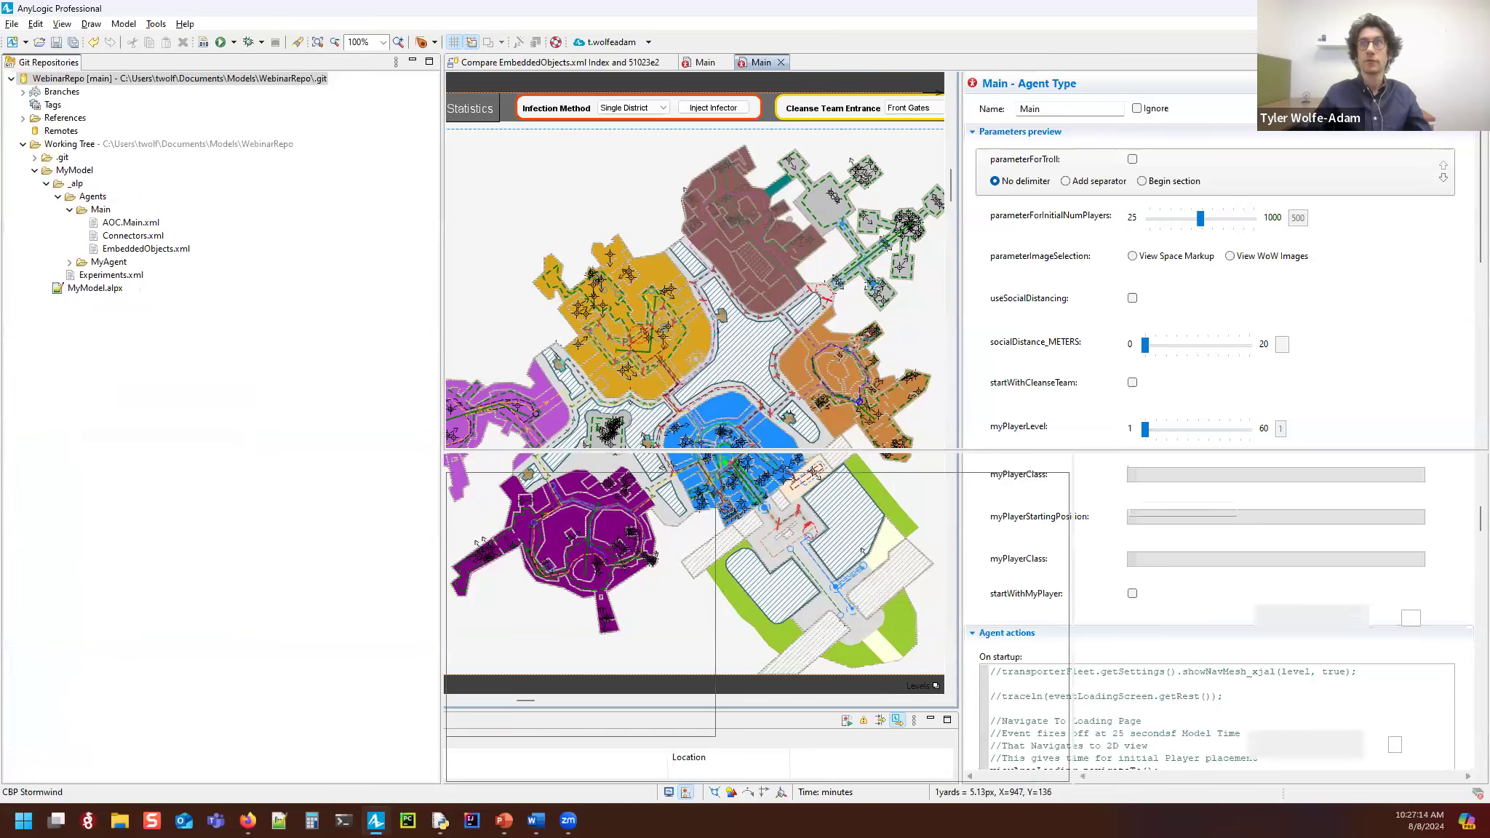
pyautogui.click(456, 464)
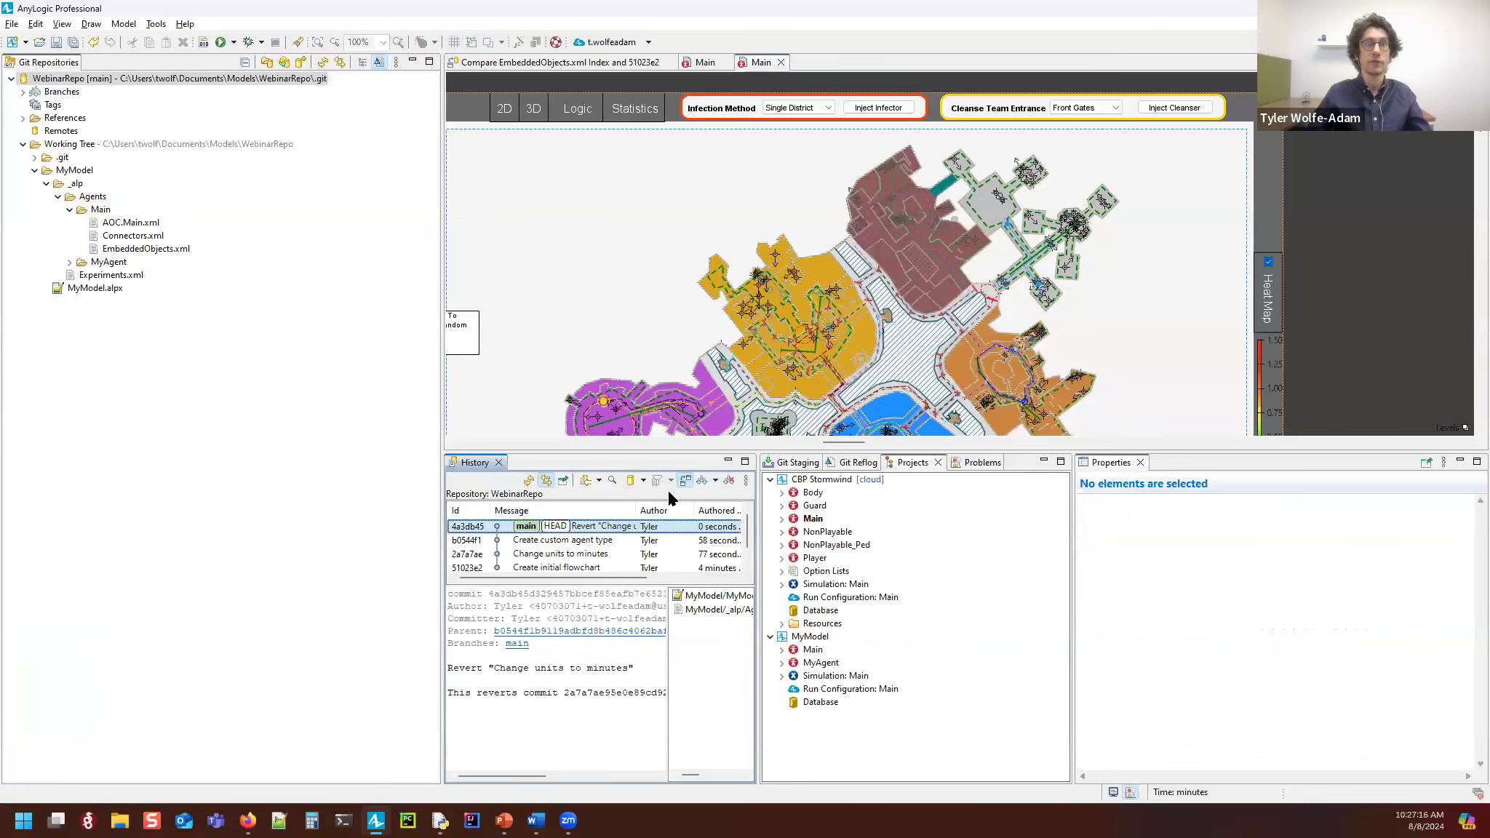
pyautogui.moveTo(704, 452); pyautogui.dragTo(688, 268)
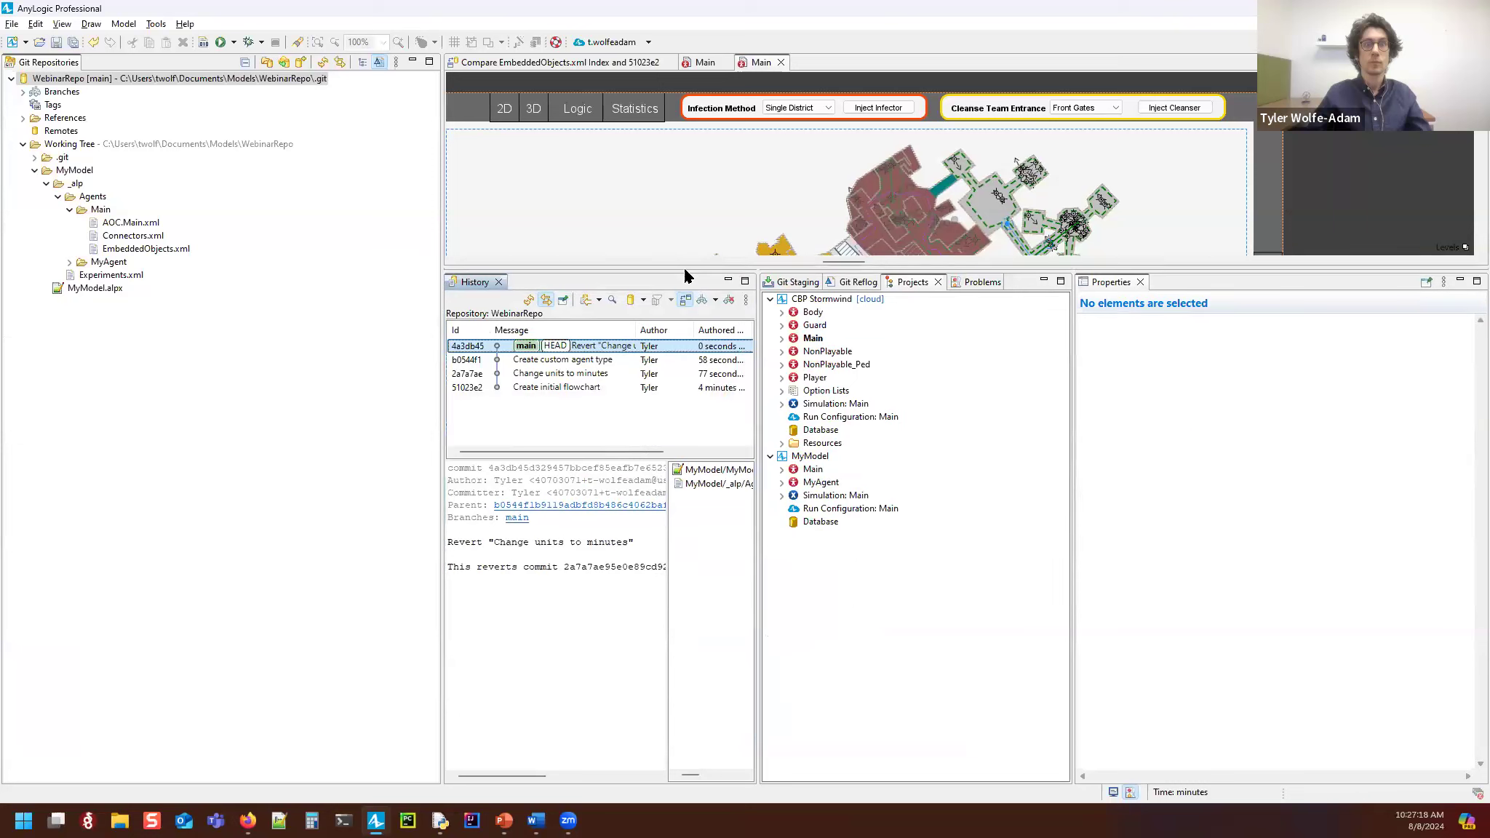
pyautogui.click(85, 78)
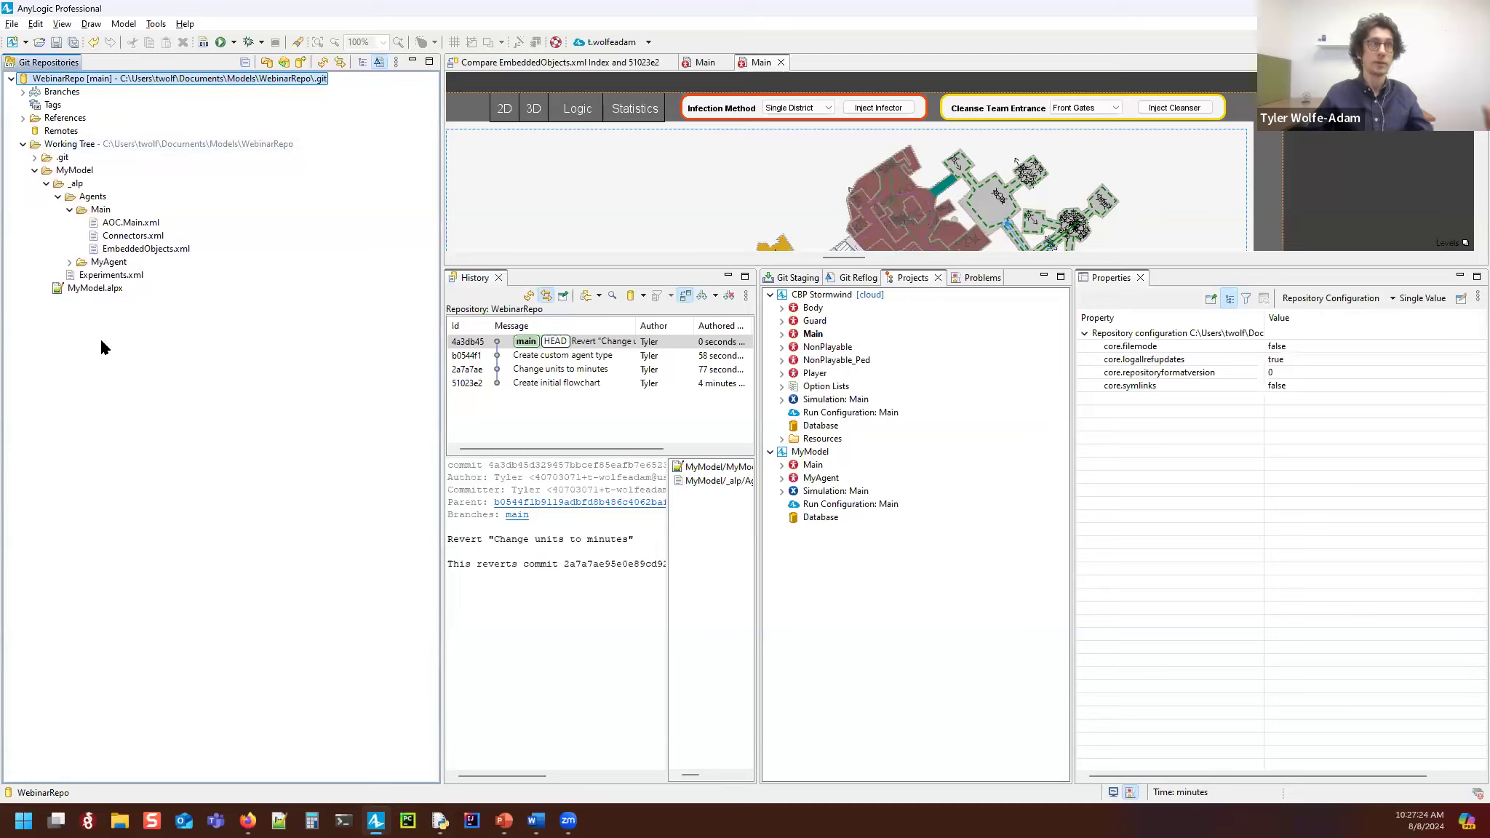
pyautogui.click(266, 68)
pyautogui.click(568, 276)
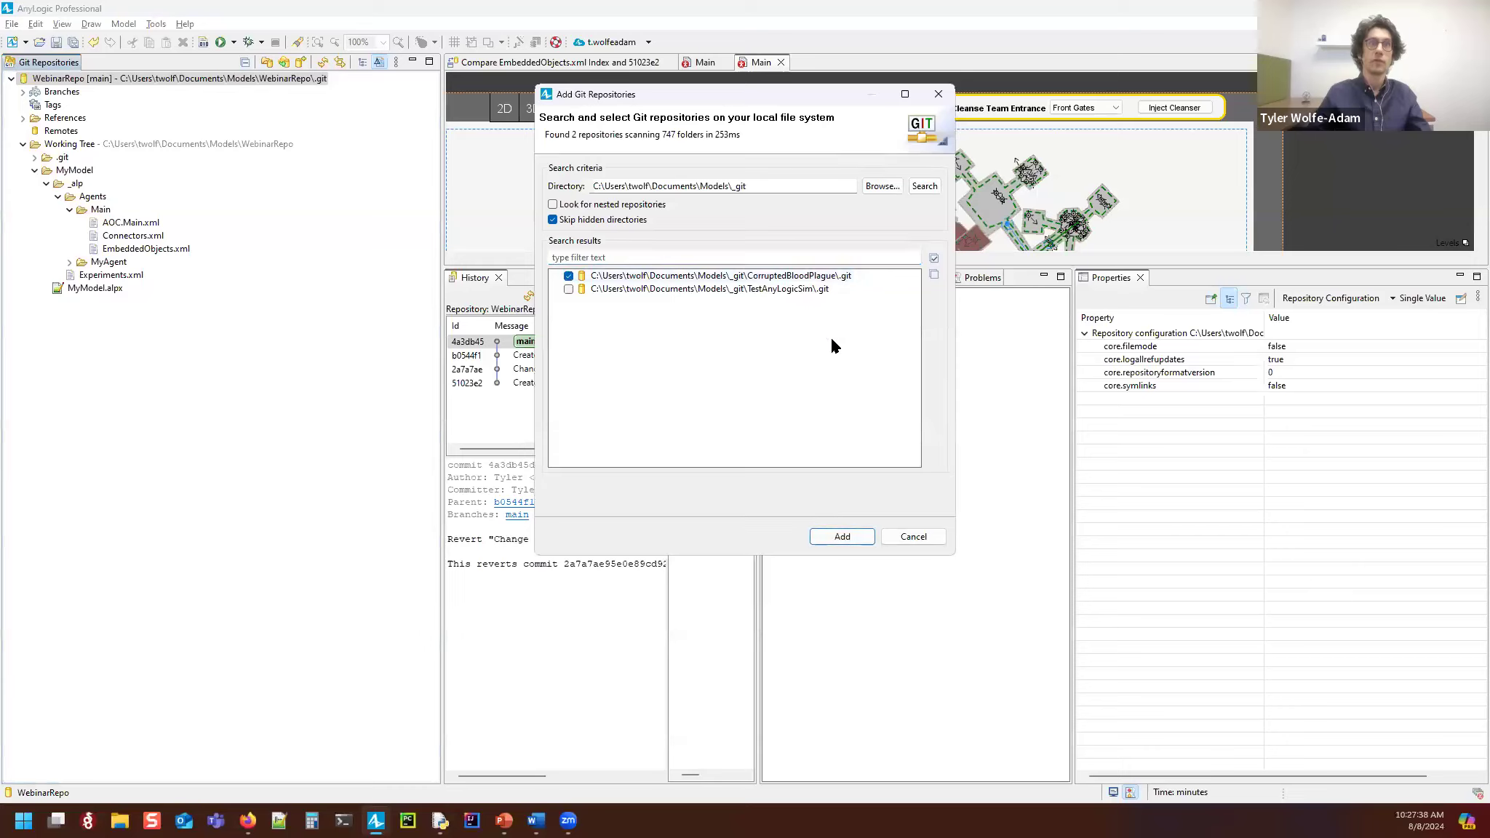
pyautogui.click(842, 536)
# Step: Show the CorruptedBloodPlague repository's history with more room for the commit list, and examine its commits from newest to oldest
pyautogui.click(47, 78)
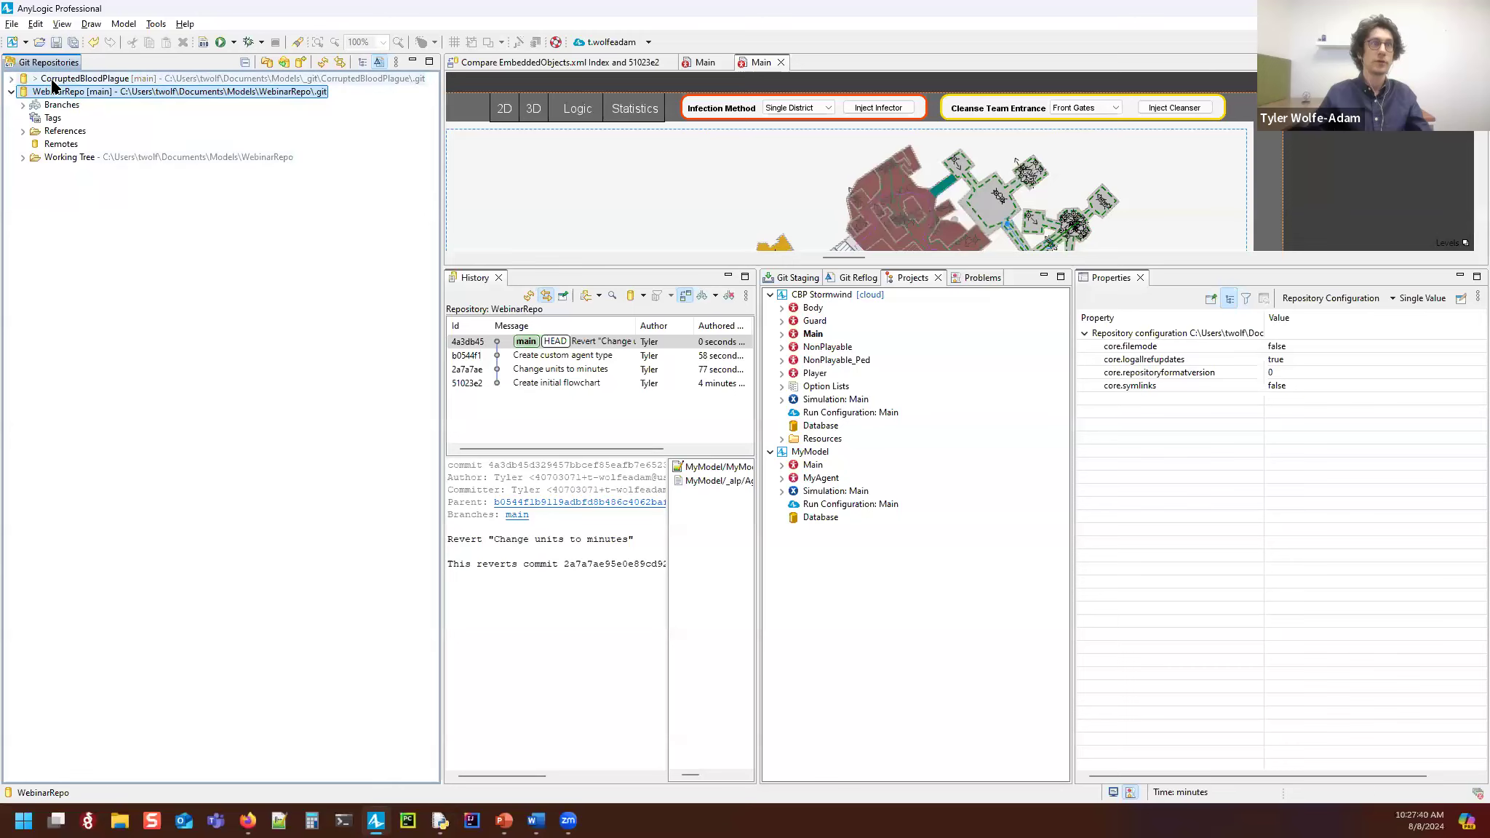
pyautogui.moveTo(761, 266); pyautogui.dragTo(998, 291)
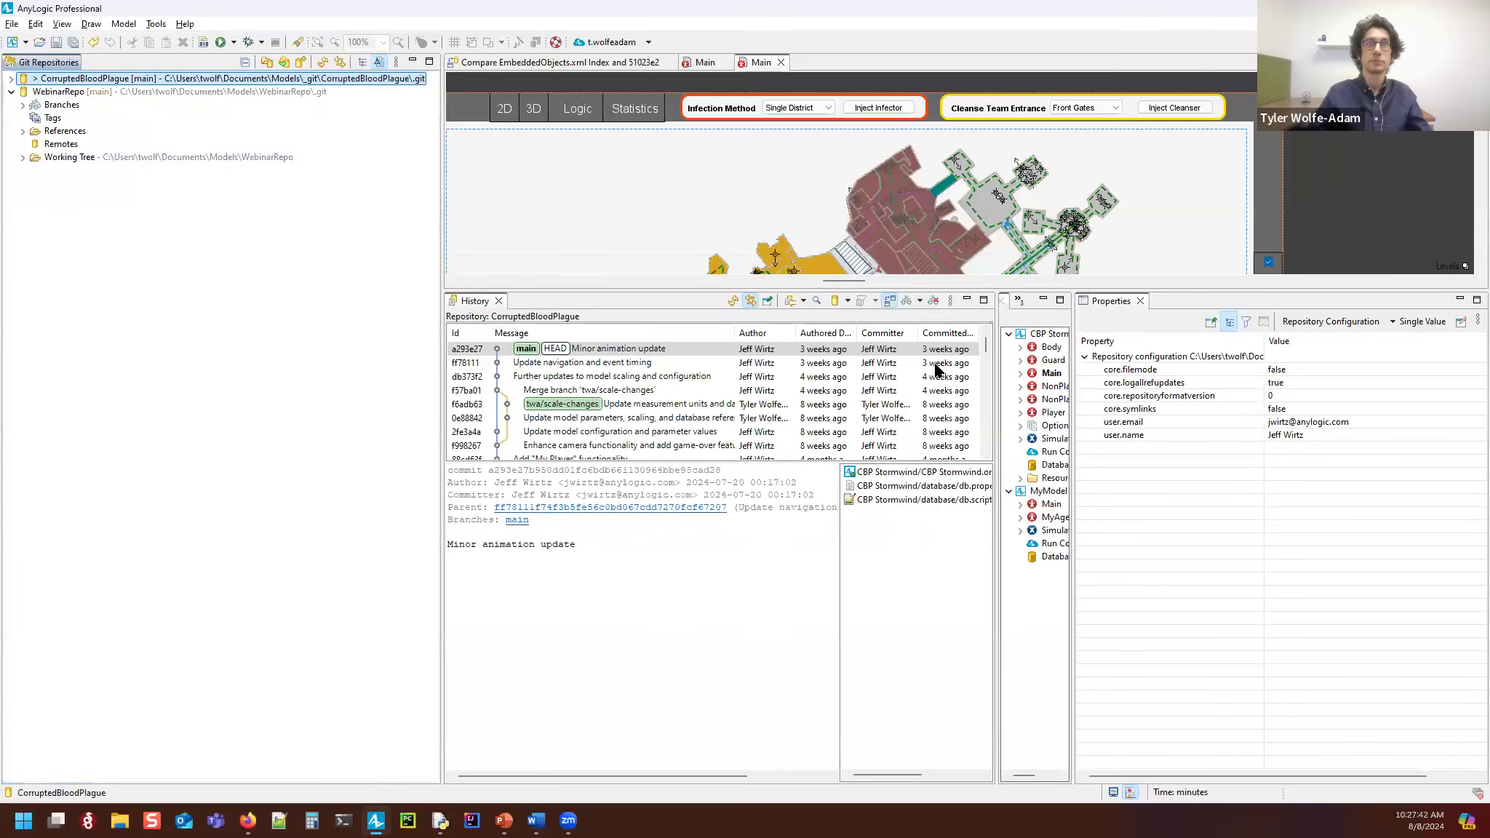
pyautogui.moveTo(706, 464); pyautogui.dragTo(715, 695)
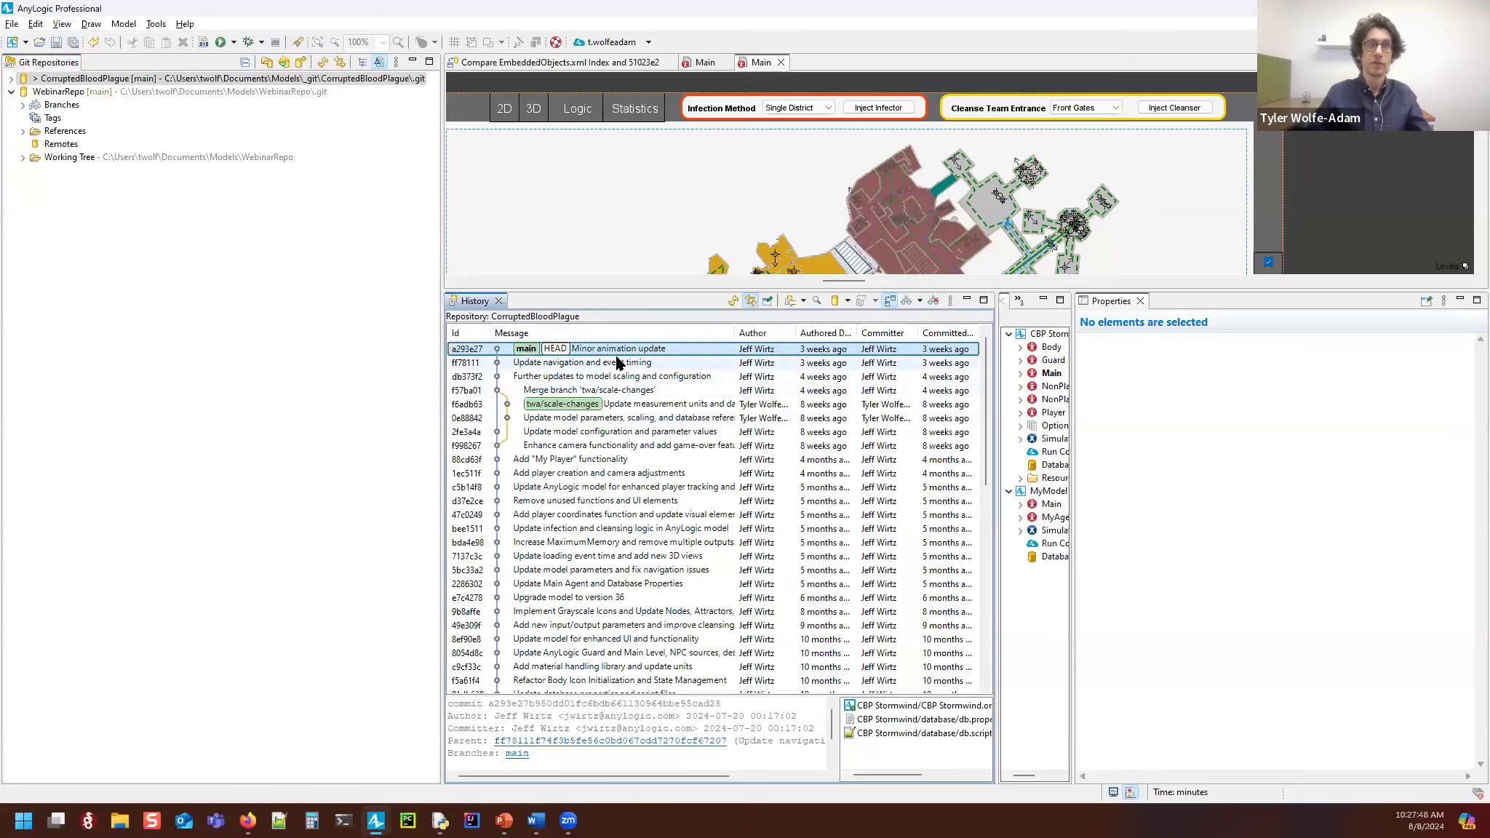
pyautogui.scroll(-10, 633, 371)
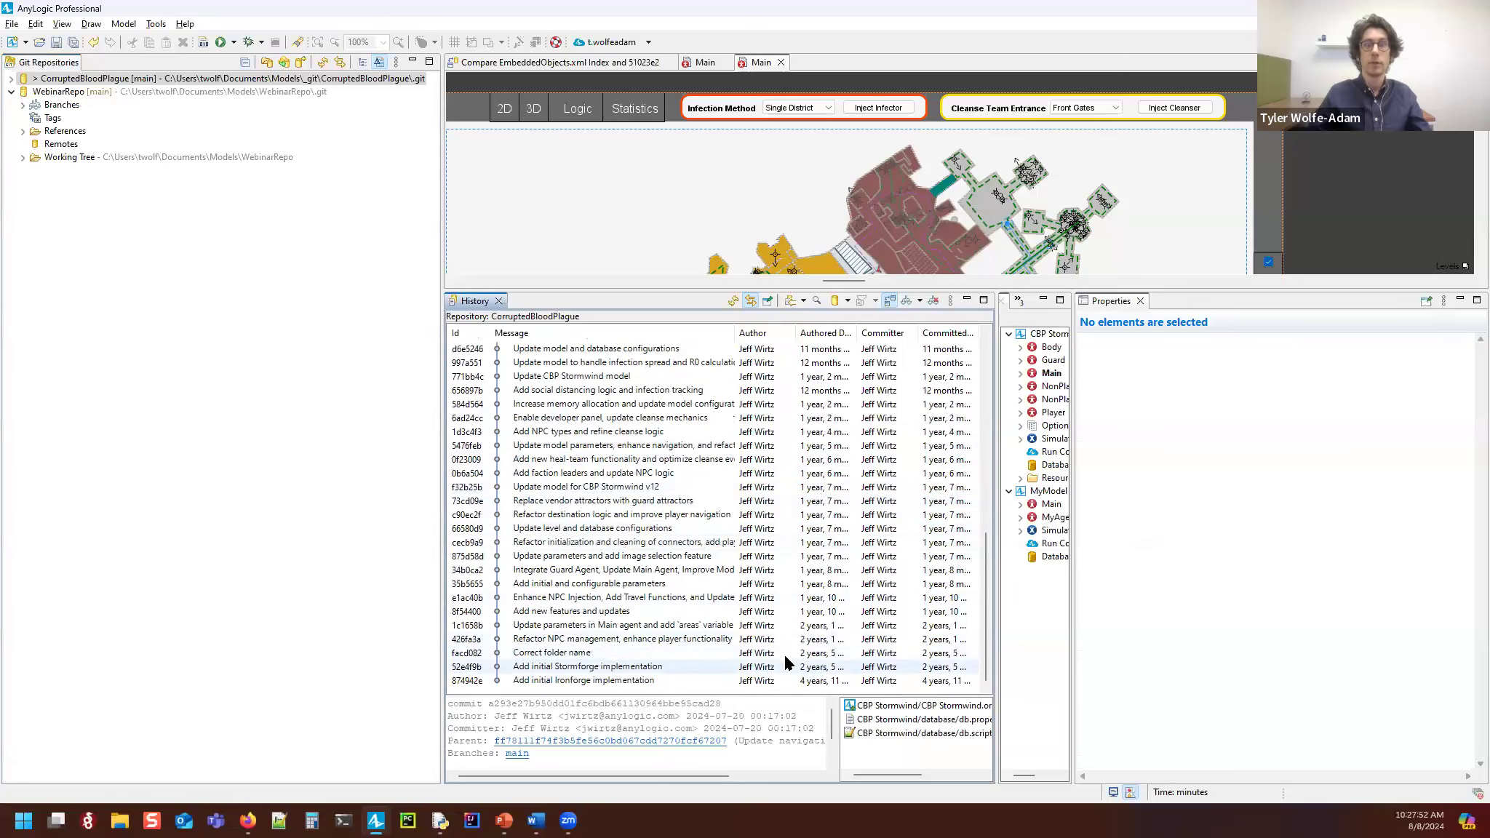
pyautogui.moveTo(1074, 555); pyautogui.dragTo(1314, 570)
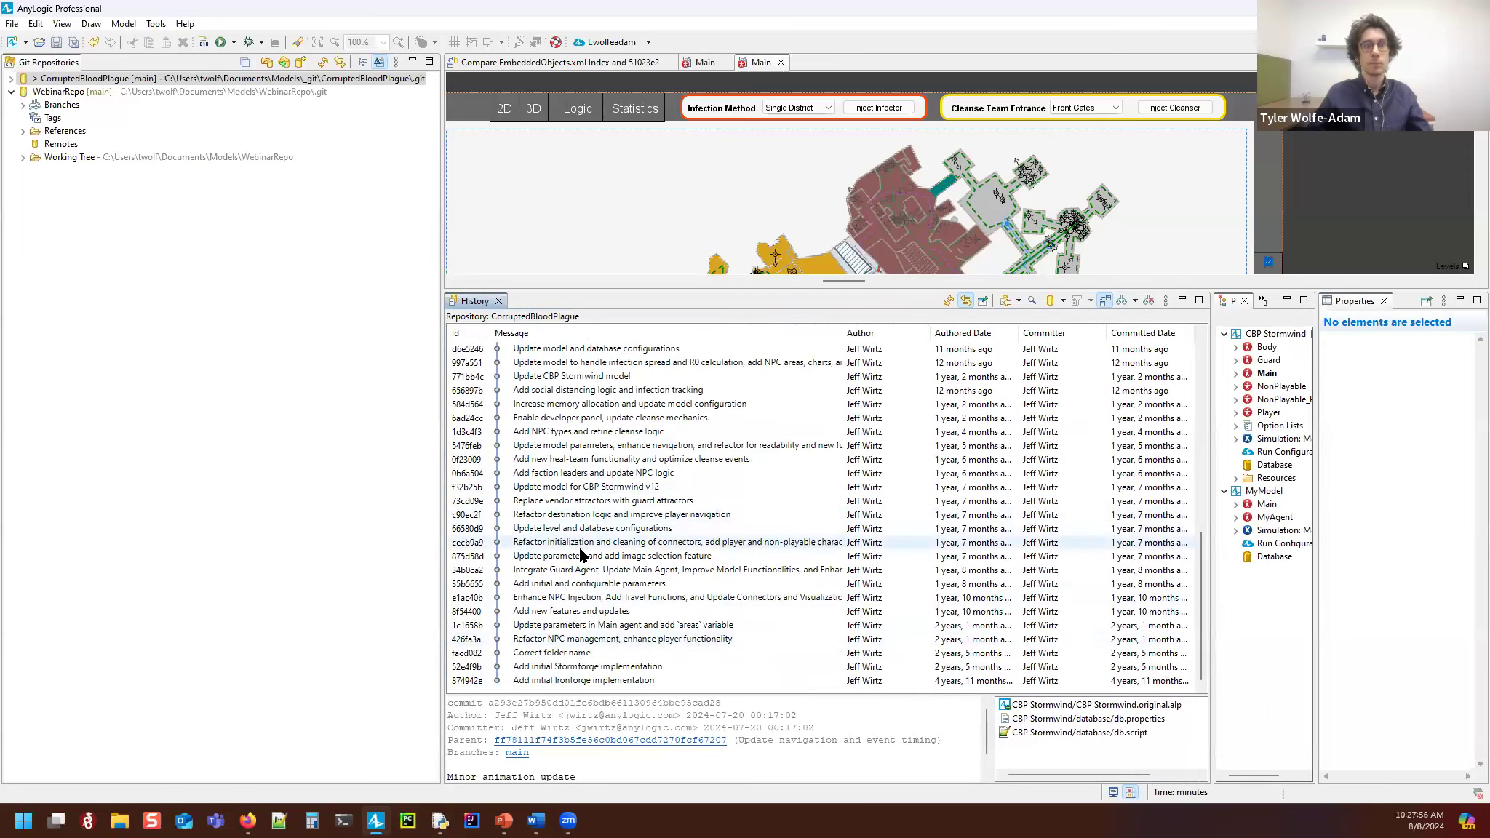
pyautogui.scroll(8, 597, 523)
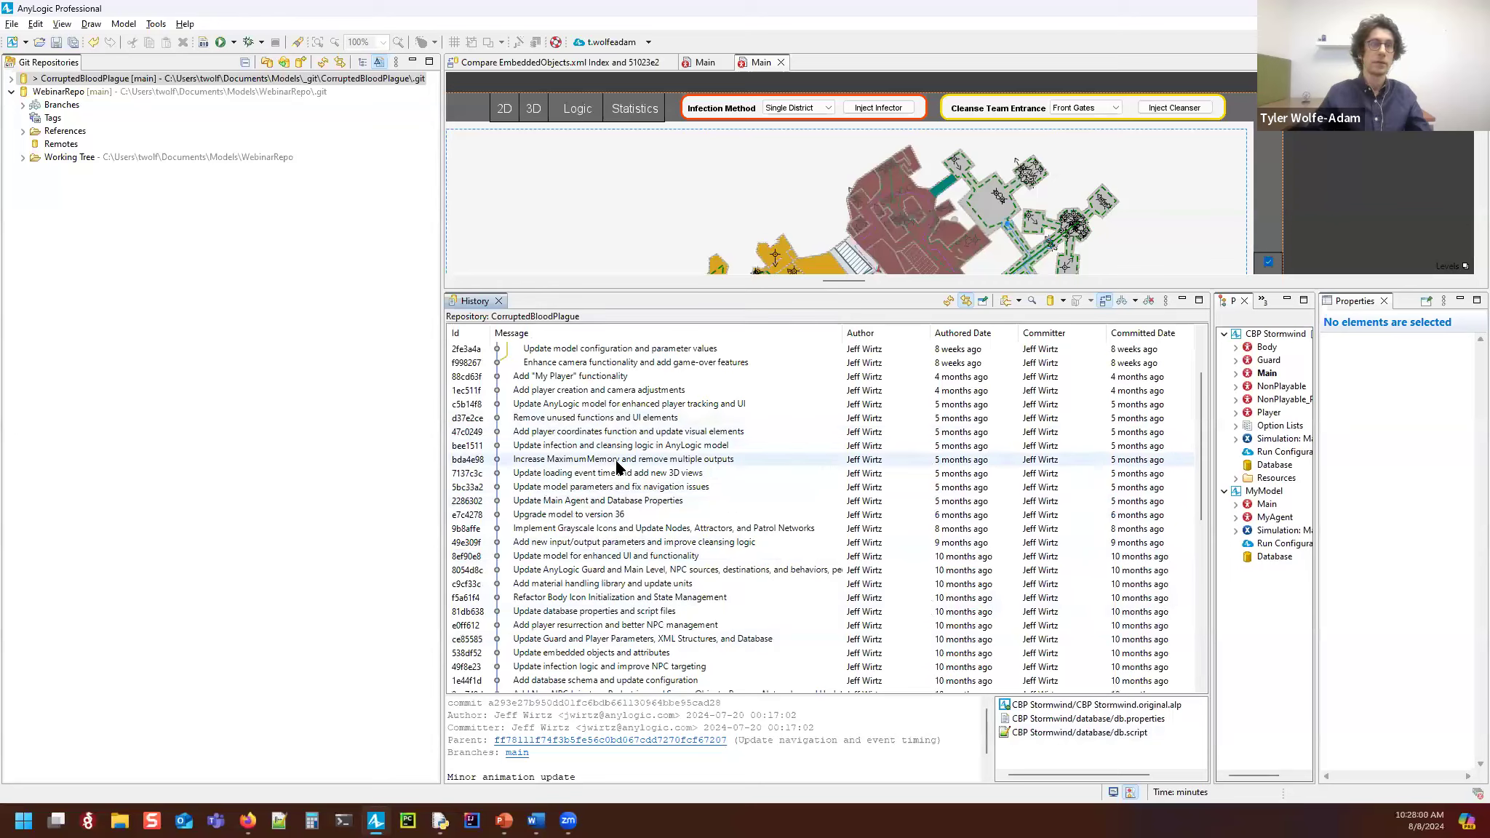
pyautogui.scroll(2, 629, 451)
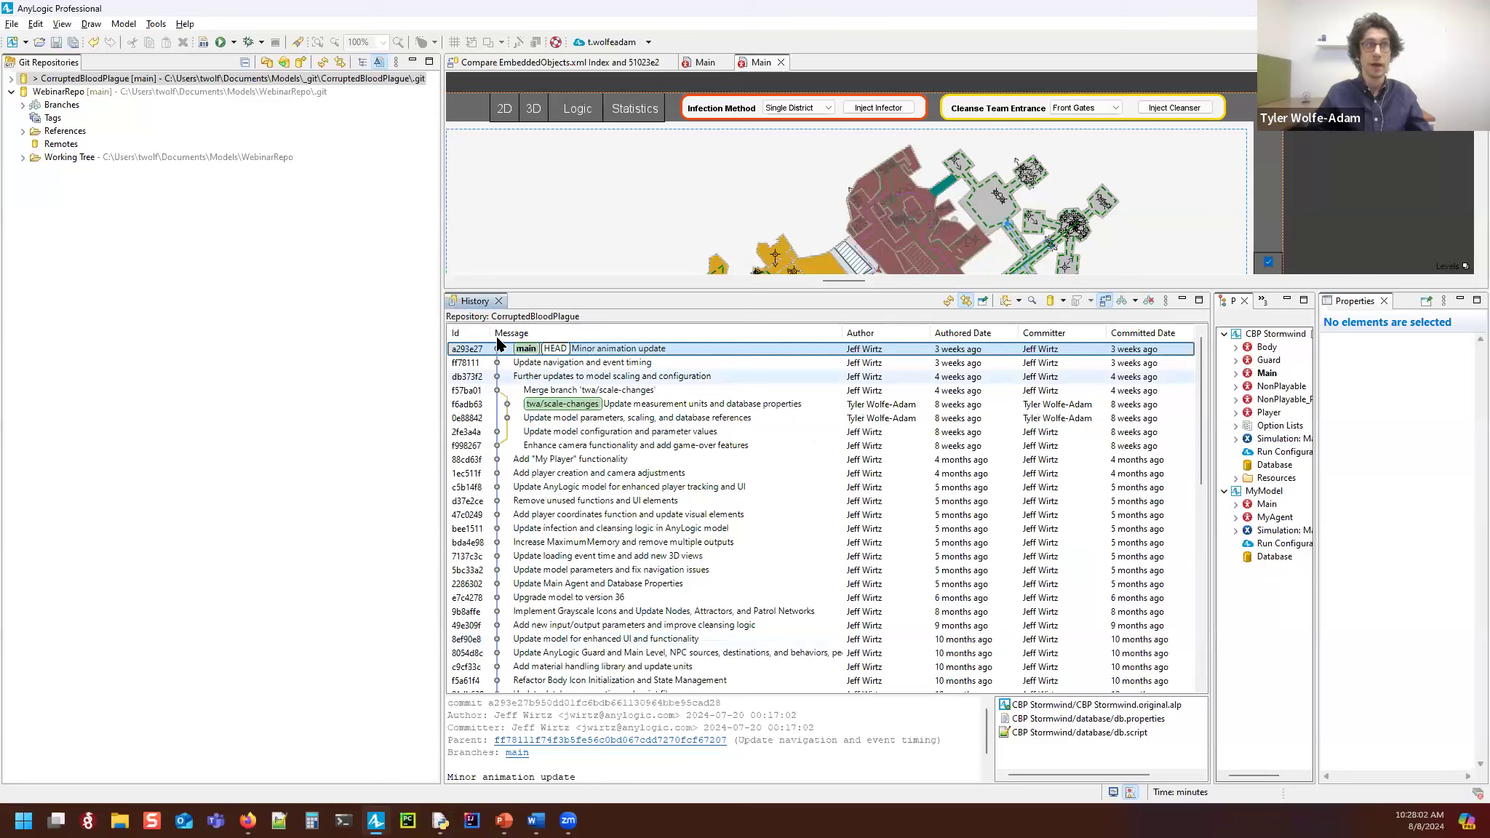
# Step: Expand CorruptedBloodPlague's local branches and examine how the twa/improve-practices branch diverges from main in the commit graph
pyautogui.click(11, 79)
pyautogui.click(22, 92)
pyautogui.click(35, 105)
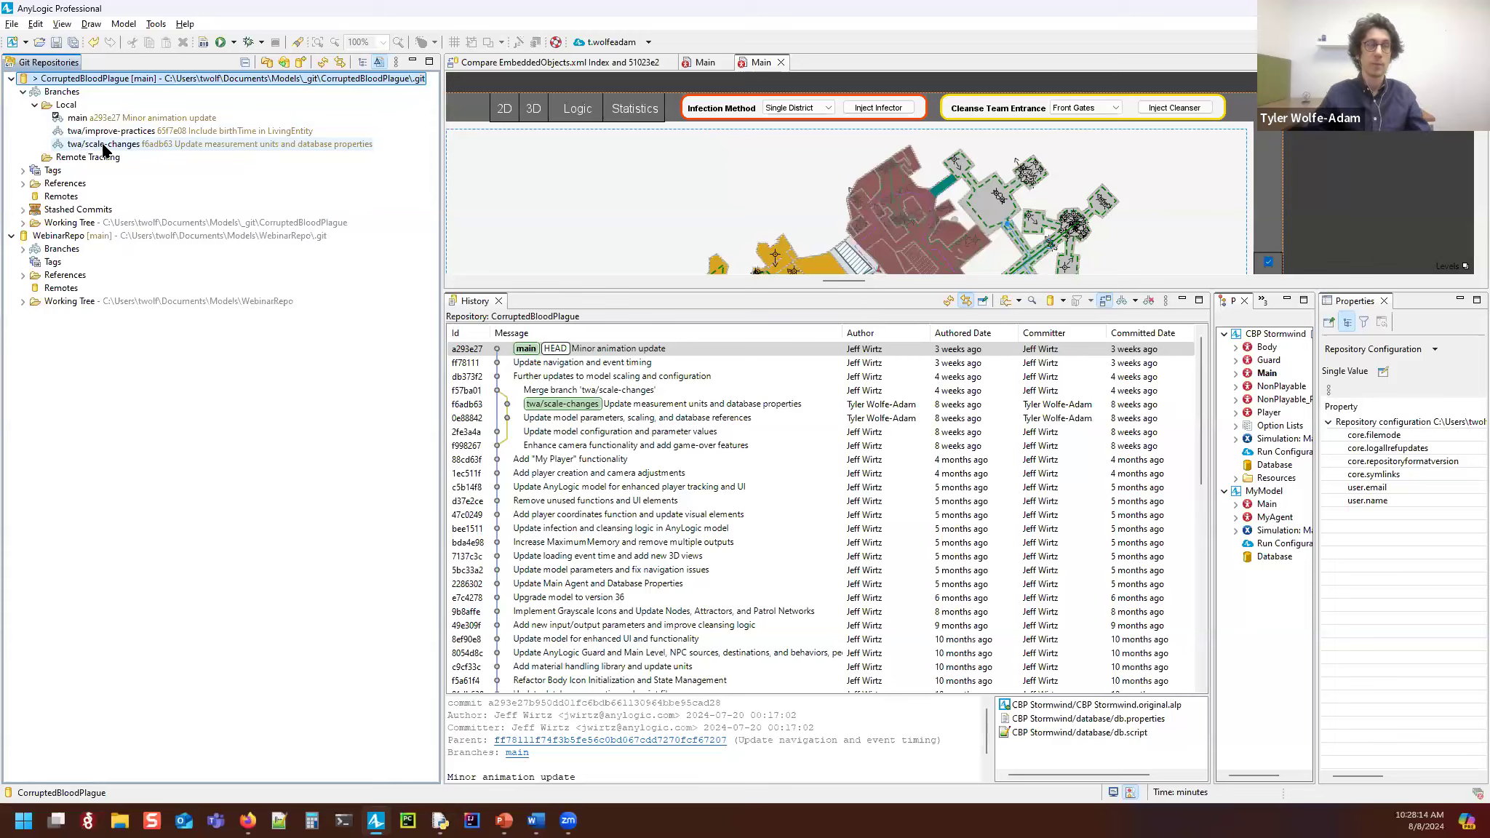
pyautogui.click(105, 132)
pyautogui.click(575, 364)
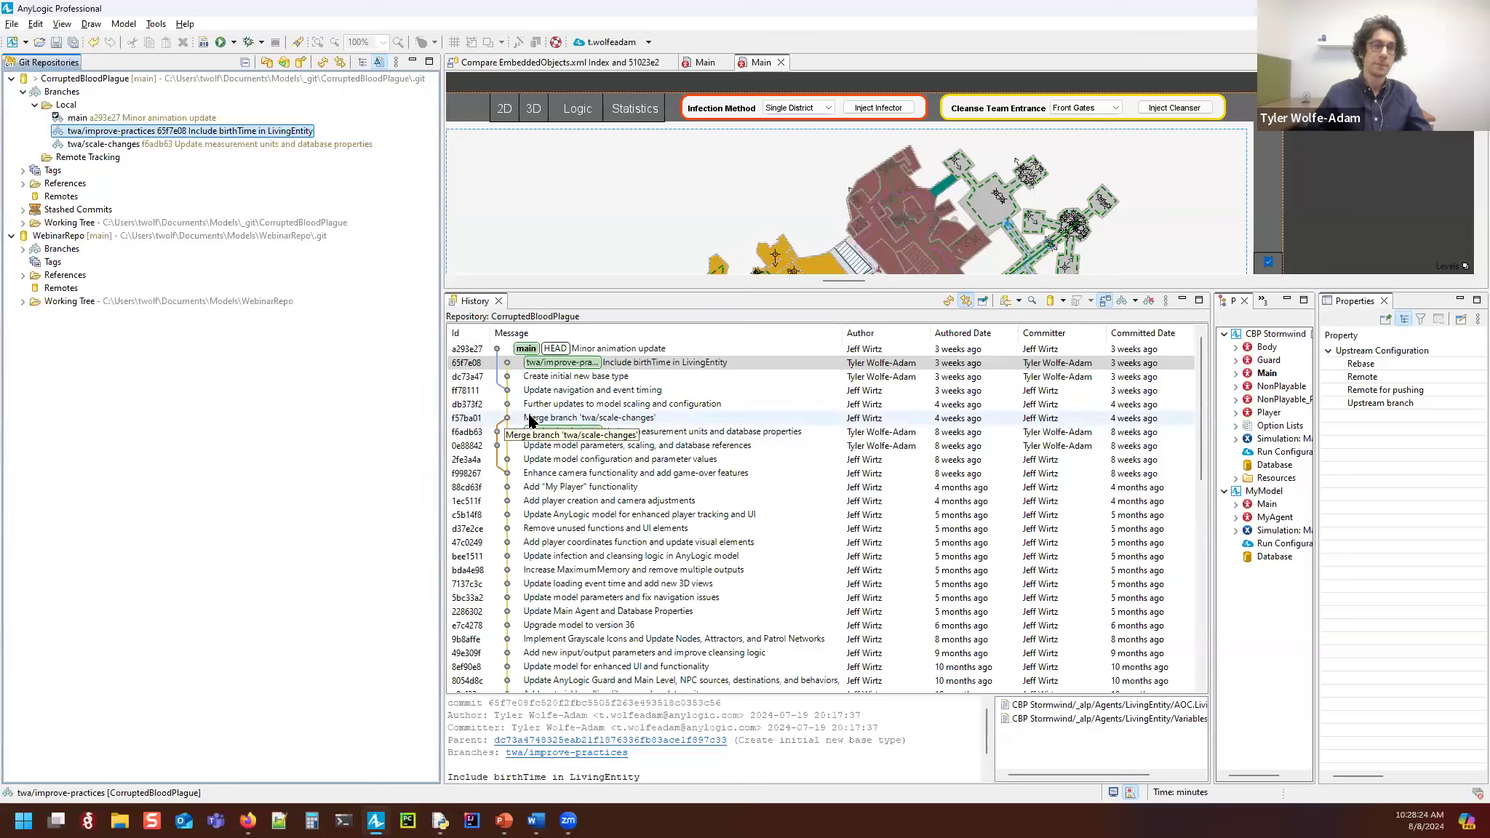
pyautogui.click(511, 367)
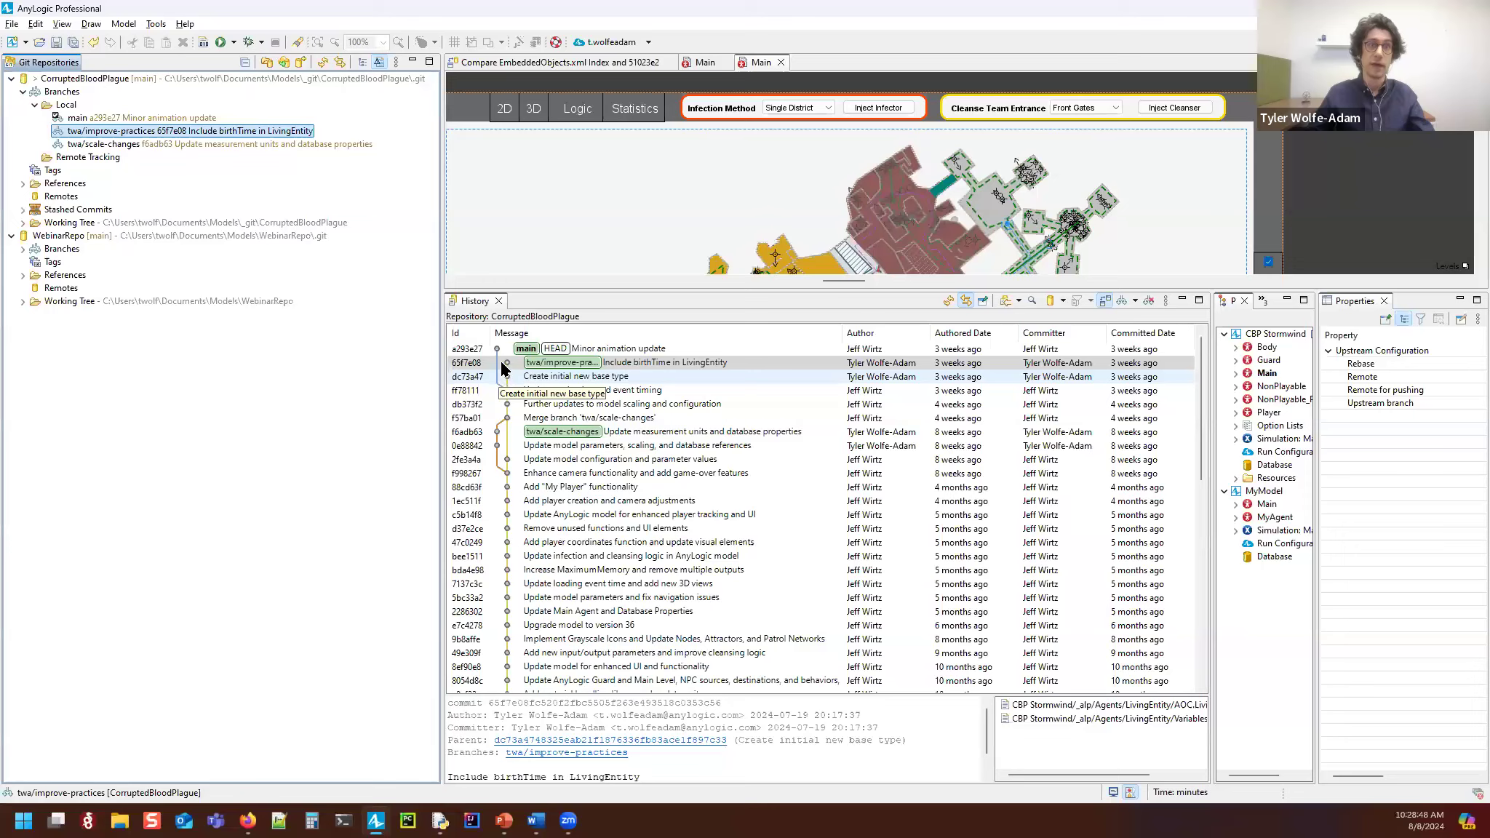
pyautogui.click(495, 358)
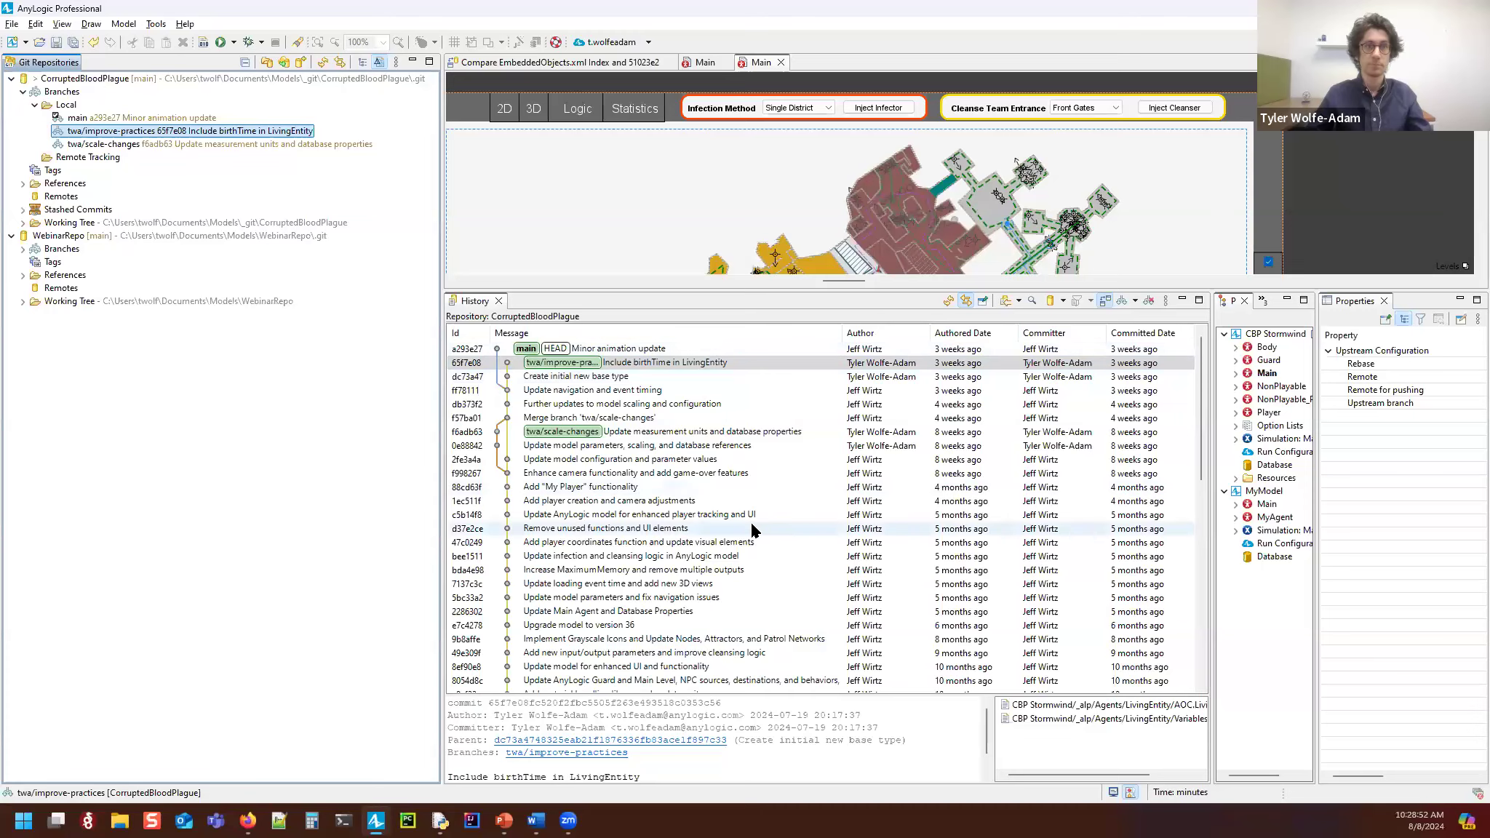
# Step: Check out the old commit 1c1658b, "Update parameters in Main agent and add 'areas' variable", from CorruptedBloodPlague's history
pyautogui.scroll(-10, 751, 529)
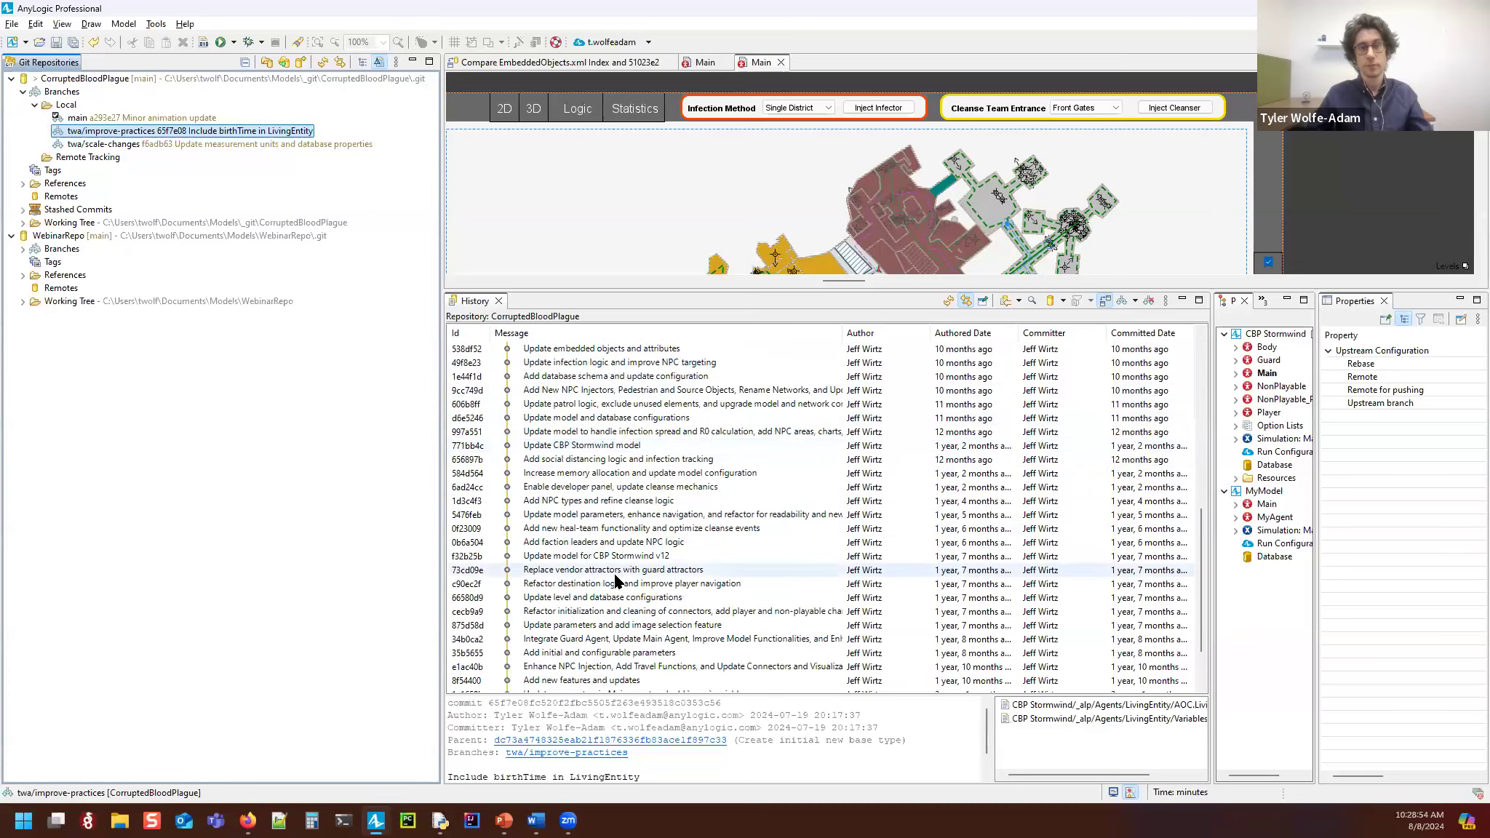
pyautogui.scroll(-2, 607, 585)
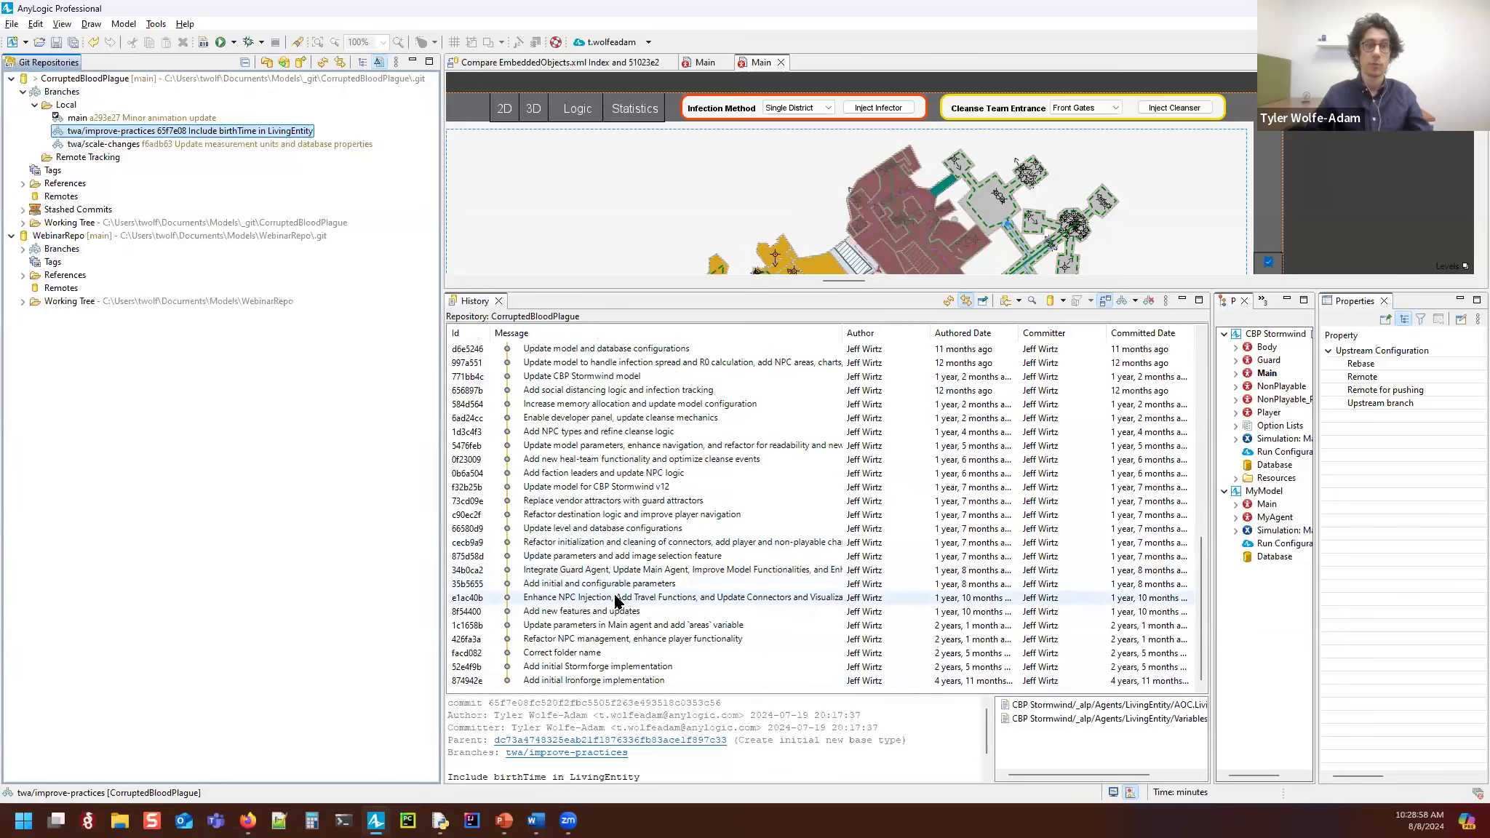
pyautogui.click(571, 584)
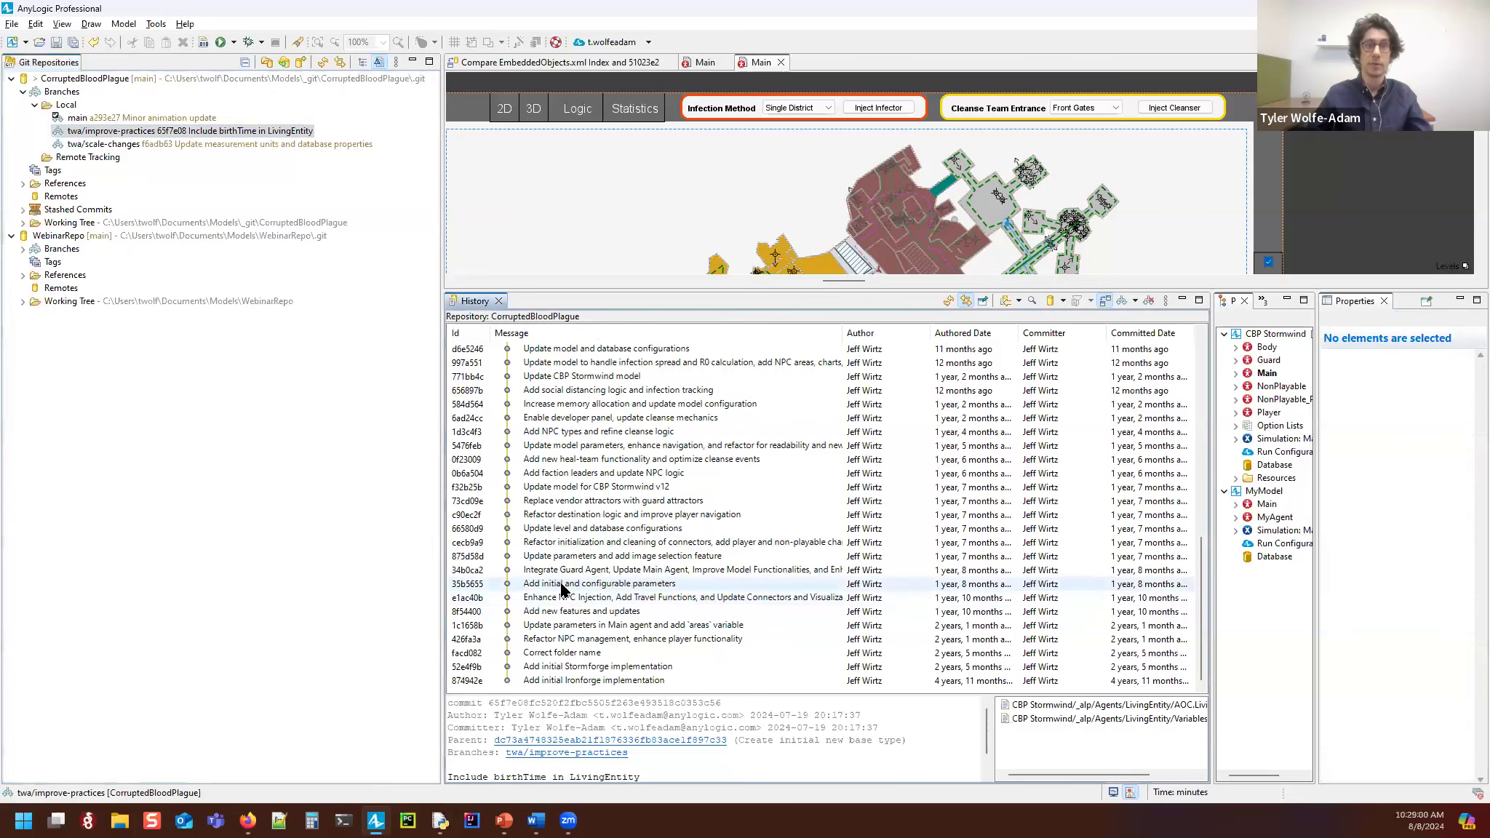
pyautogui.click(574, 627)
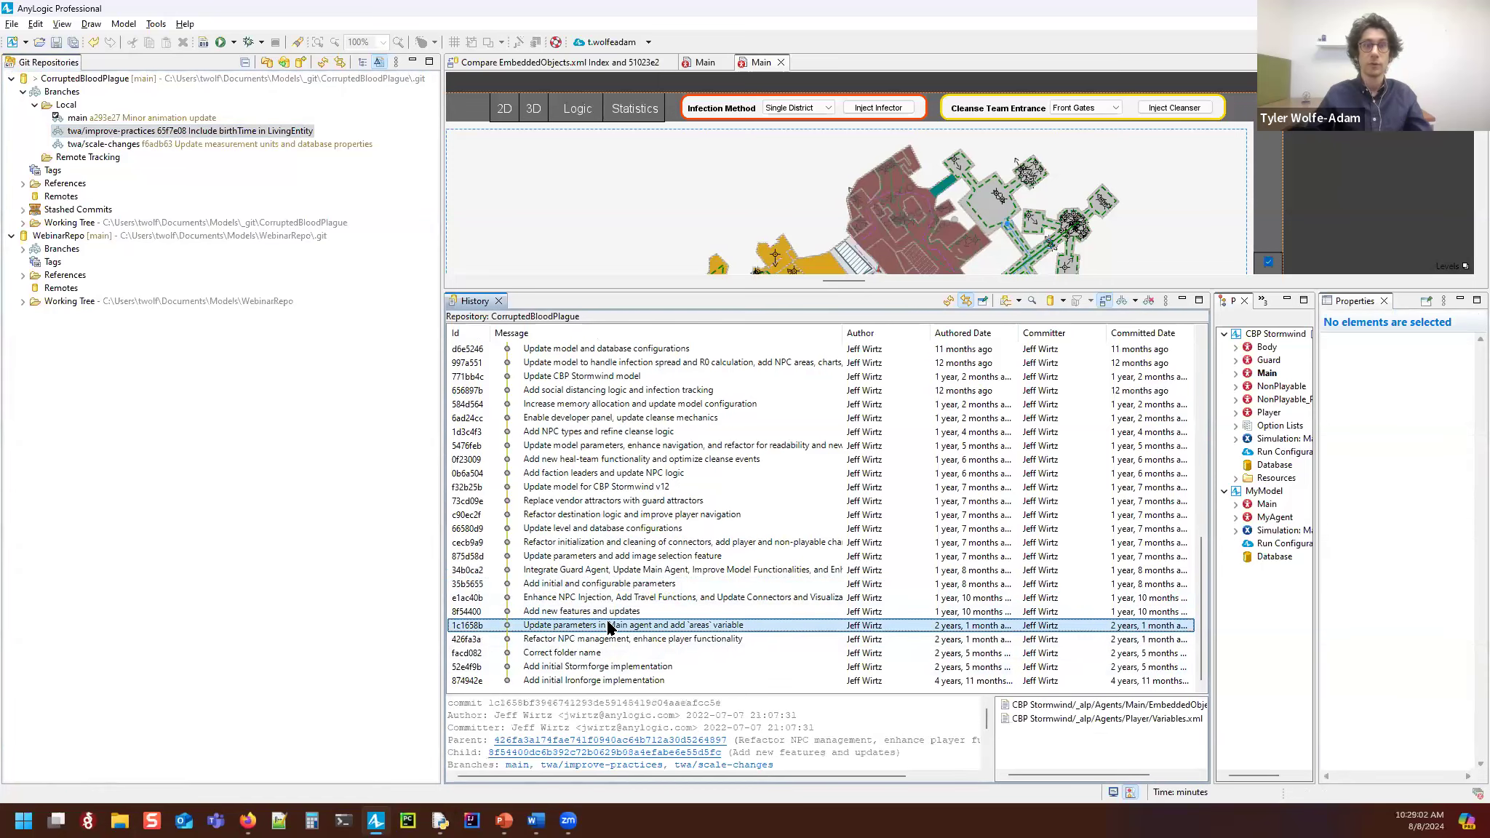
pyautogui.rightClick(697, 627)
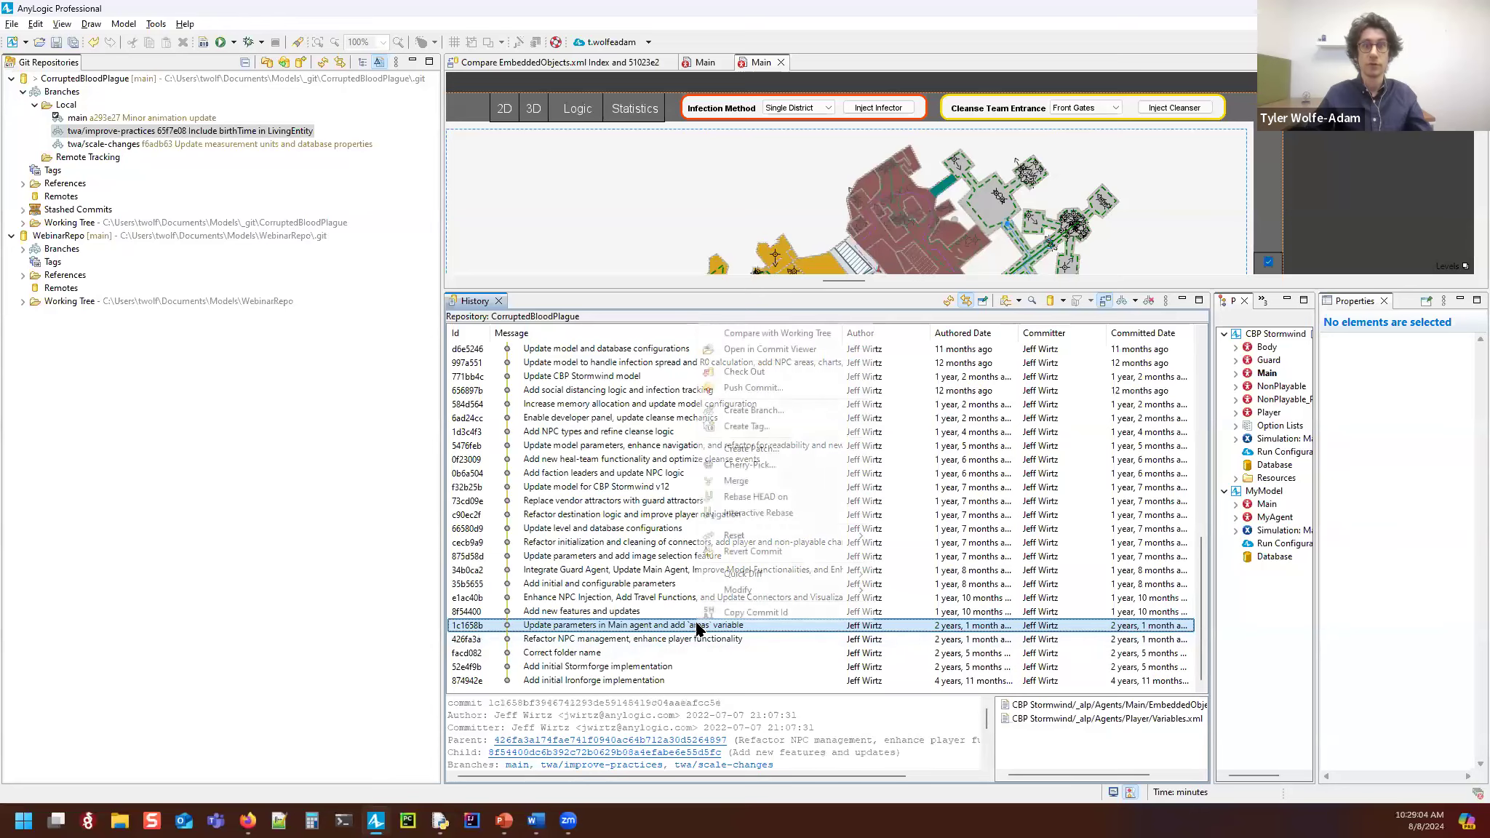
pyautogui.click(733, 372)
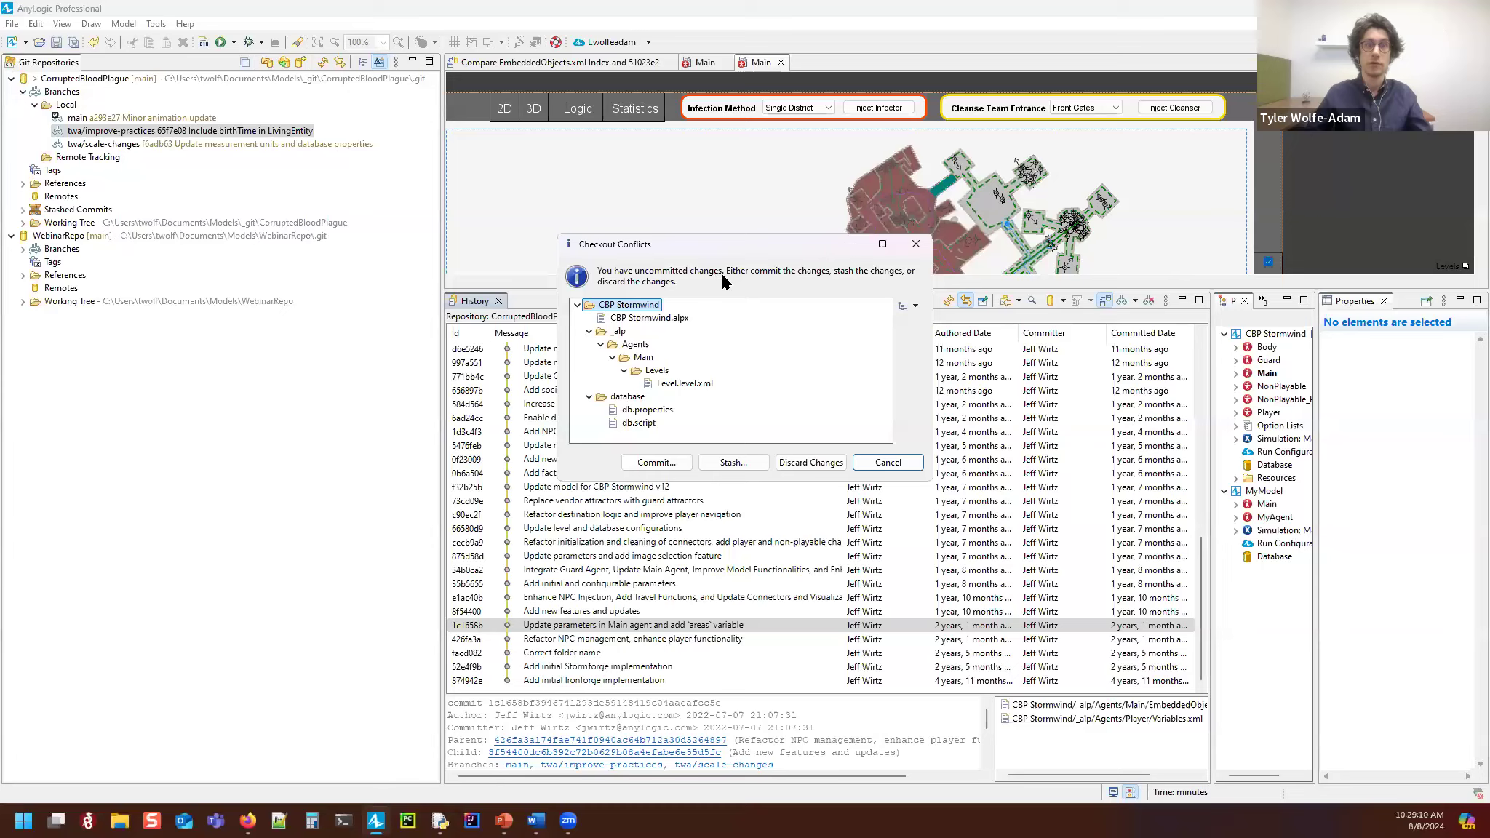
# Step: Stash the conflicting uncommitted changes with the message "prewebinar tests", reload the CBP Stormwind model, and dismiss the detached HEAD notice
pyautogui.click(732, 463)
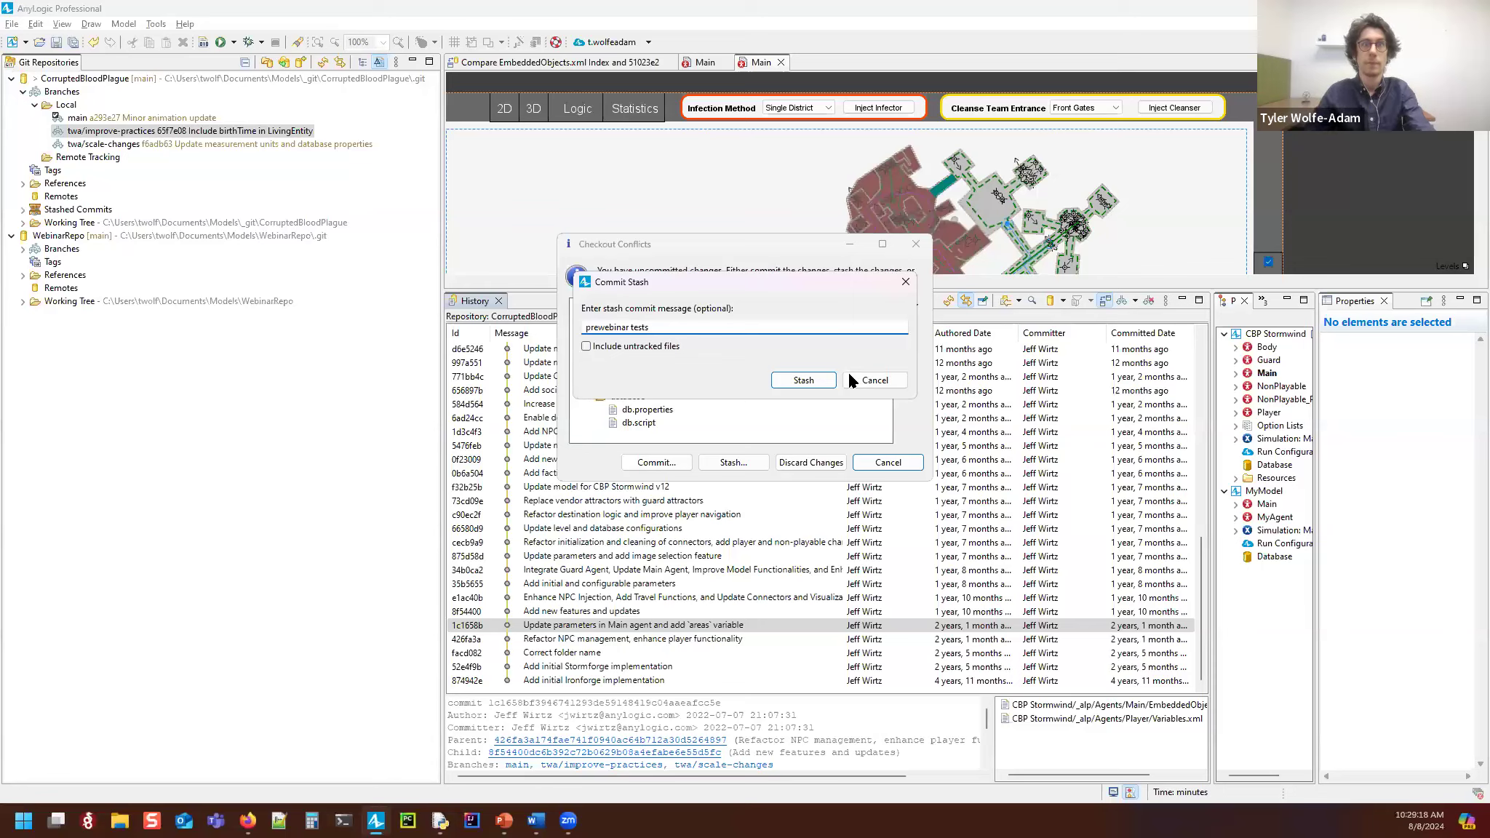
pyautogui.click(808, 380)
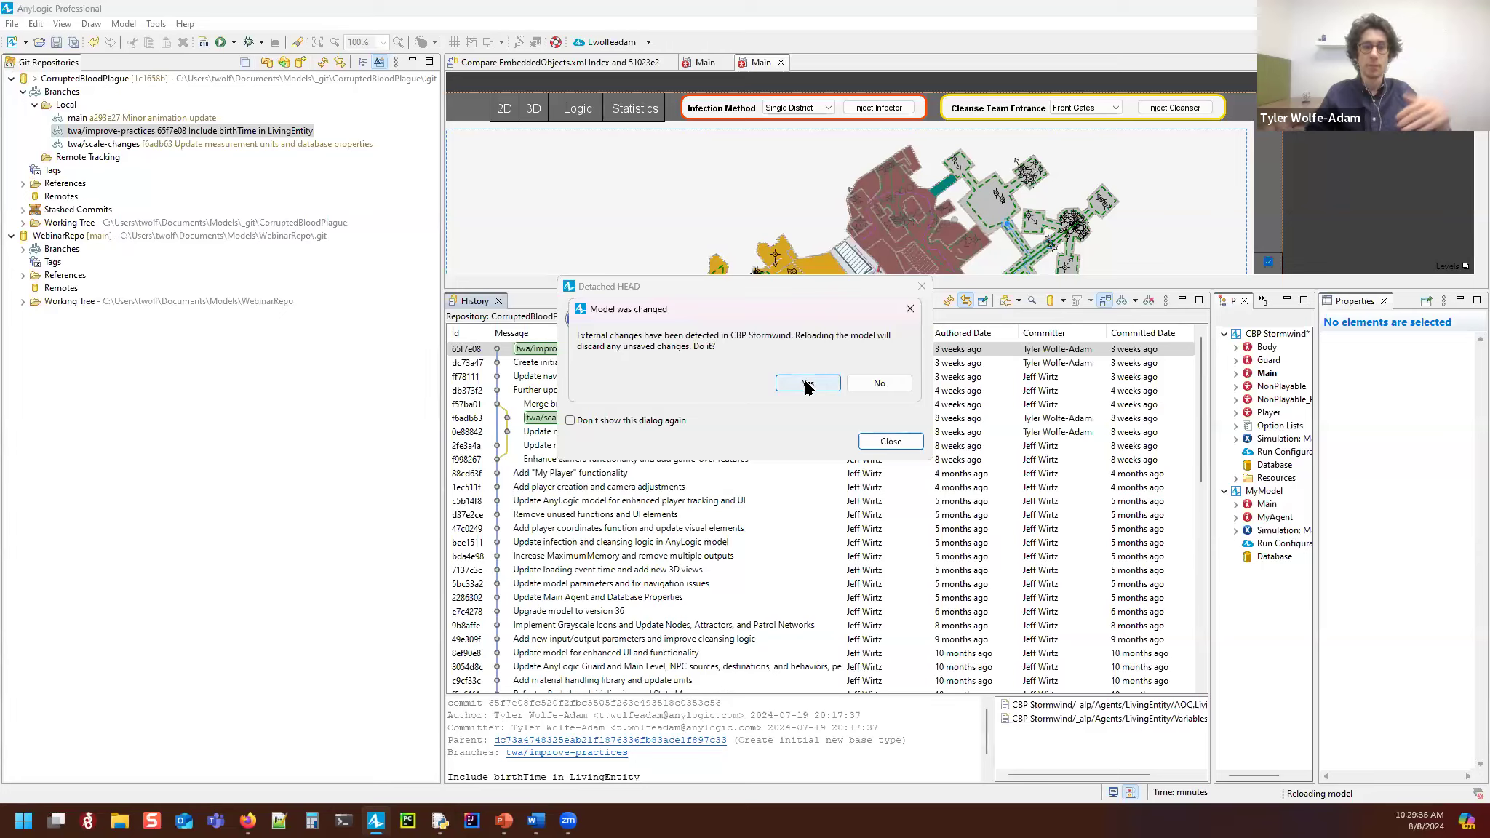
pyautogui.click(800, 384)
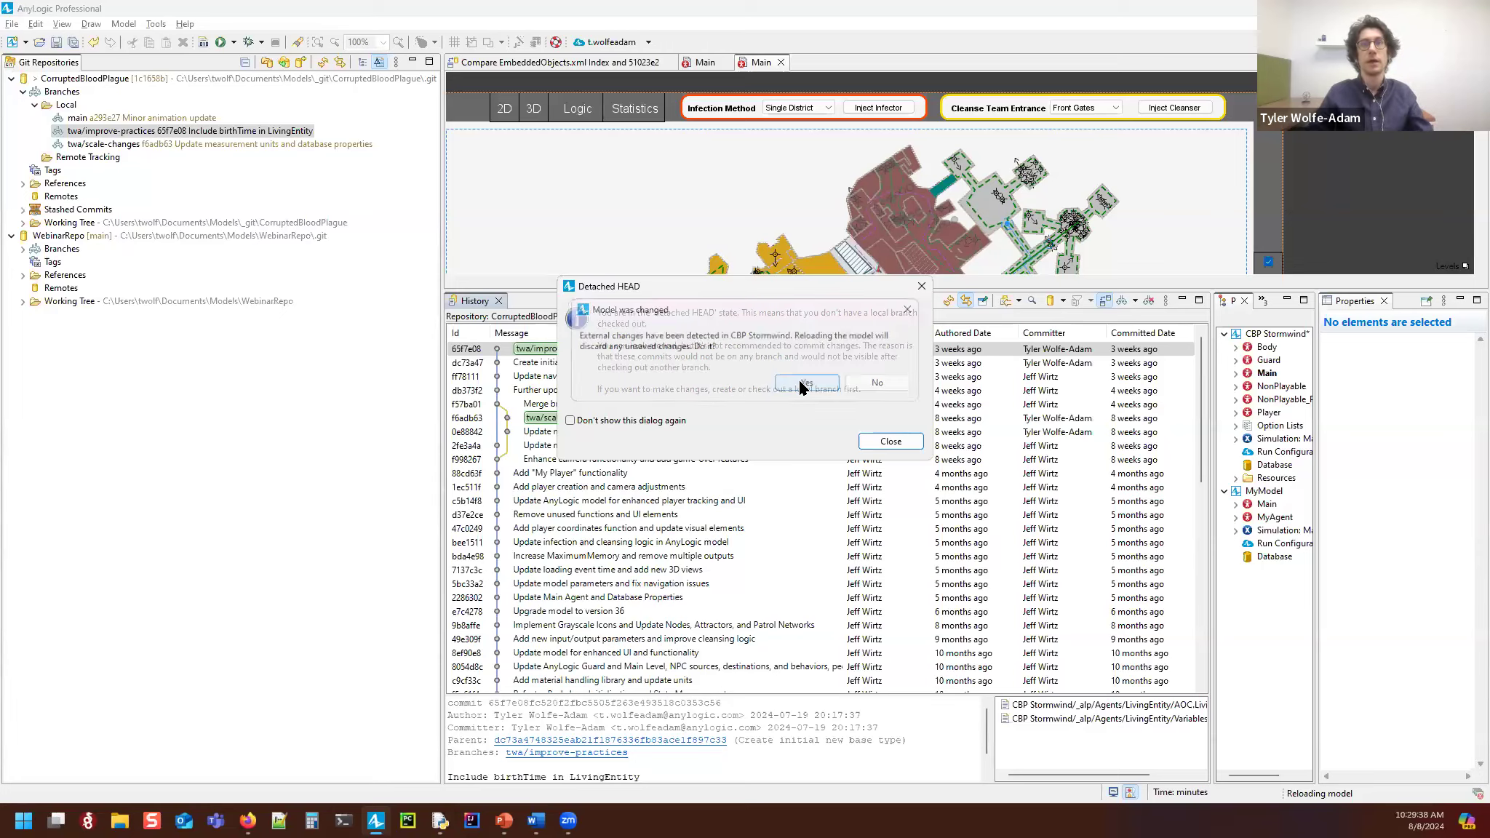
pyautogui.click(891, 440)
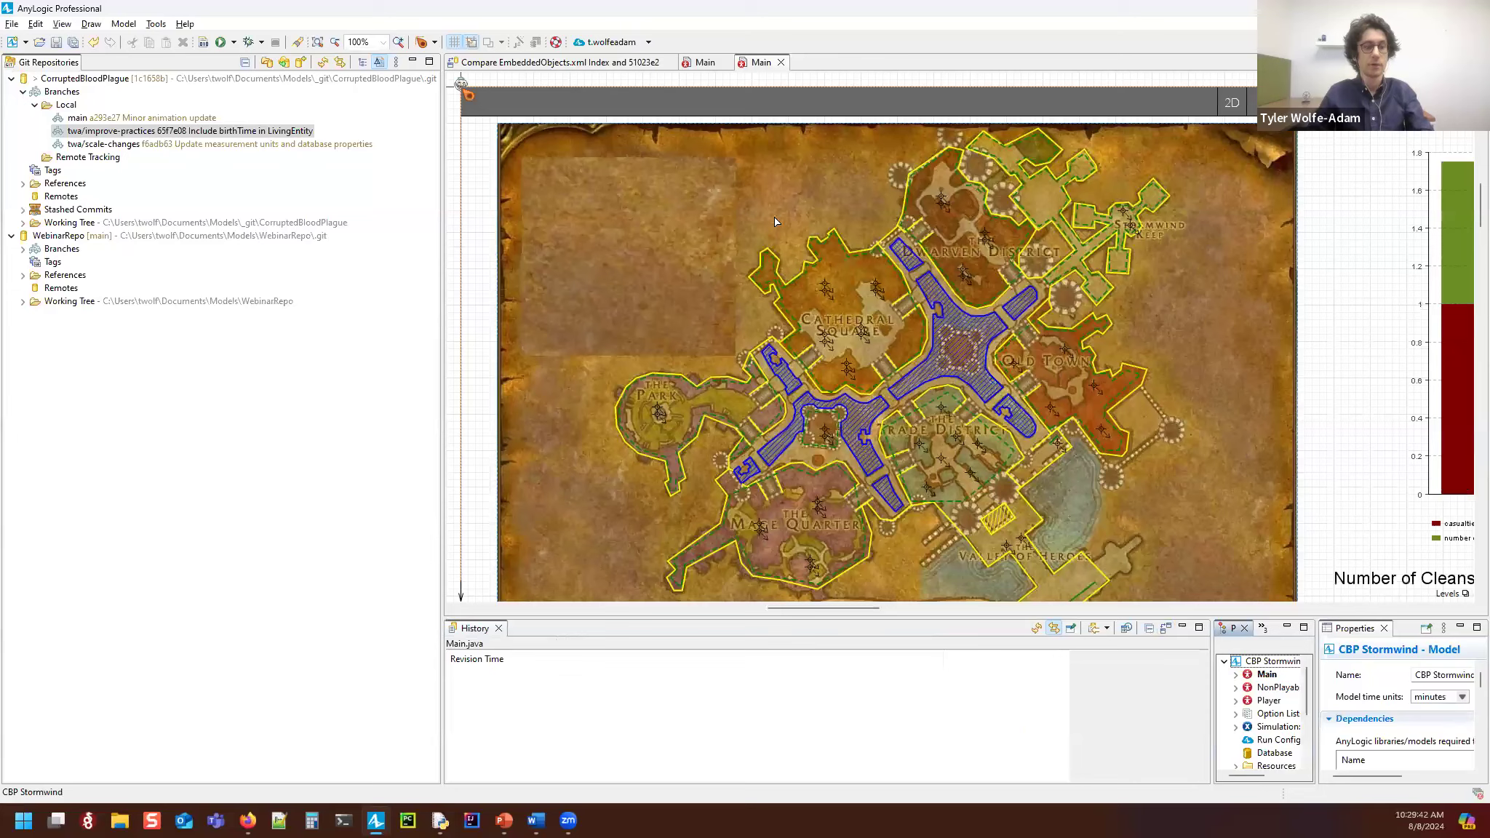
# Step: Examine the older version's whole Main agent layout at 25% zoom, and enlarge the commit history area again
pyautogui.click(852, 342)
pyautogui.scroll(-3, 855, 344)
pyautogui.moveTo(919, 412); pyautogui.dragTo(907, 469)
pyautogui.scroll(1, 907, 466)
pyautogui.moveTo(927, 380); pyautogui.dragTo(948, 266)
pyautogui.scroll(-1, 903, 176)
pyautogui.moveTo(902, 181); pyautogui.dragTo(865, 480)
pyautogui.moveTo(622, 619); pyautogui.dragTo(618, 477)
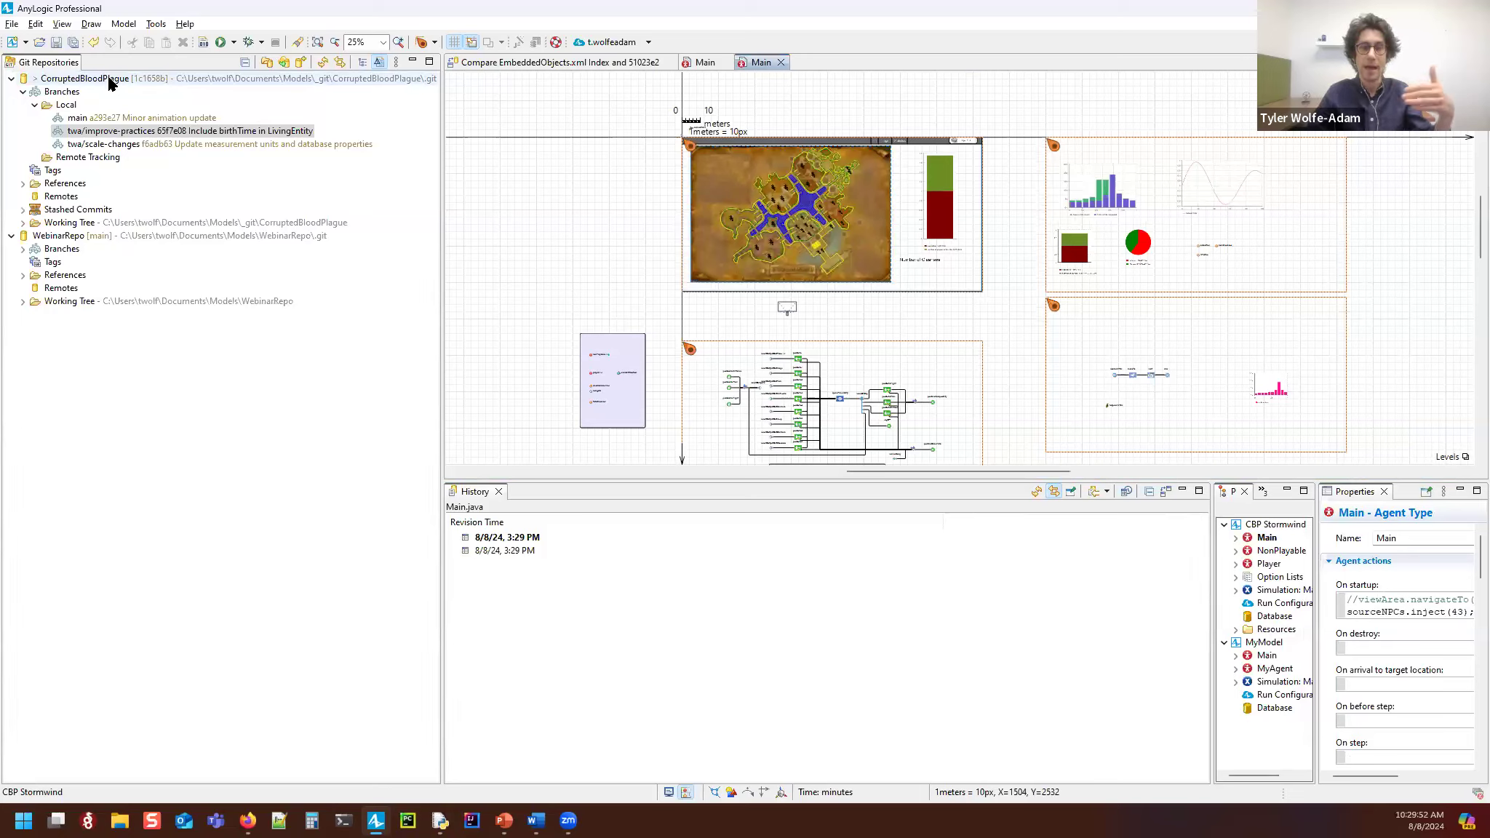
# Step: Create and check out a branch named tests-webinar from CorruptedBloodPlague's checked-out commit 1c1658b
pyautogui.click(109, 79)
pyautogui.scroll(-1, 687, 586)
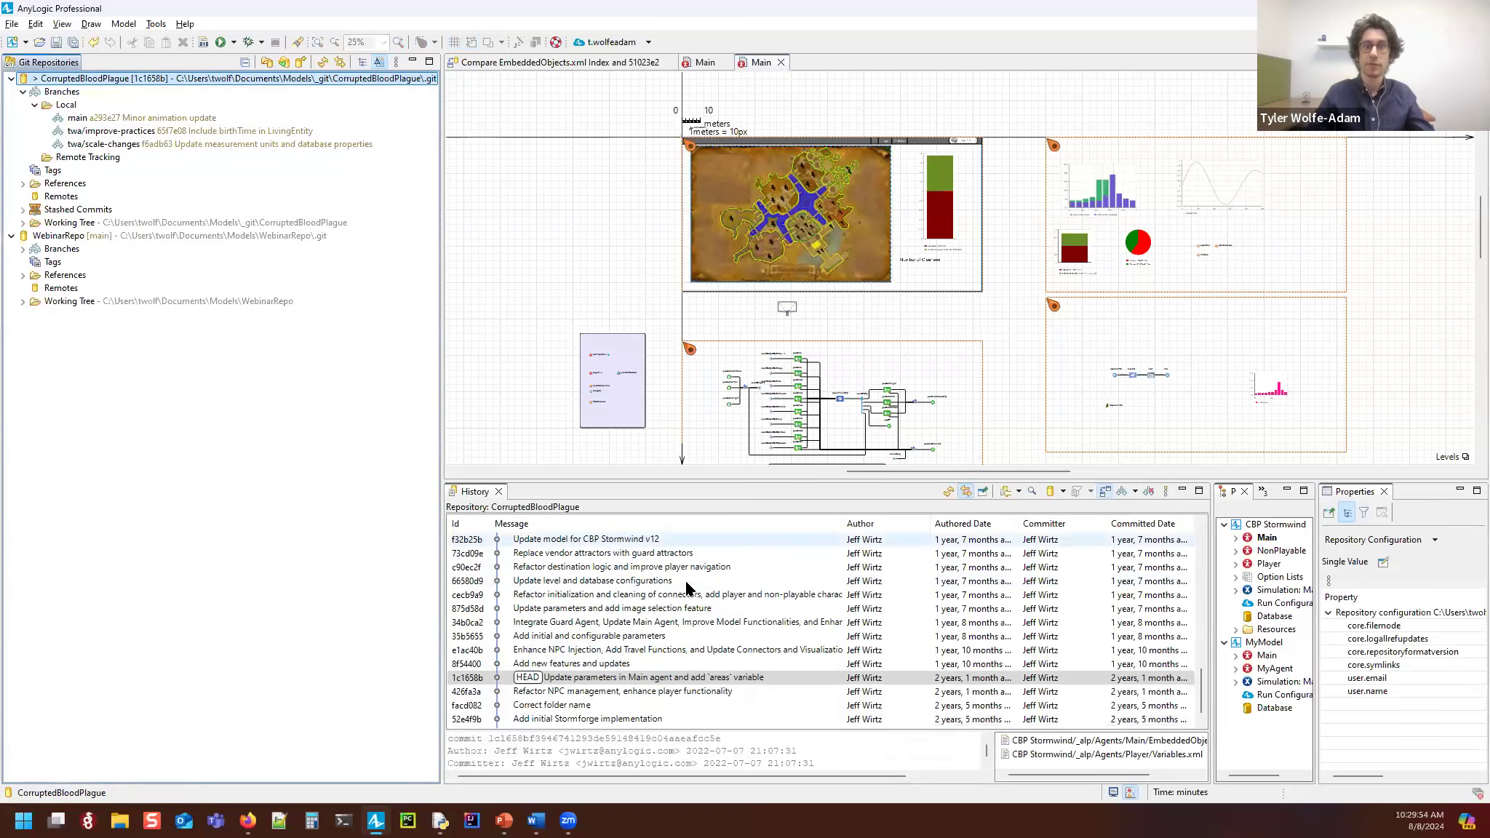
pyautogui.click(604, 677)
pyautogui.rightClick(605, 678)
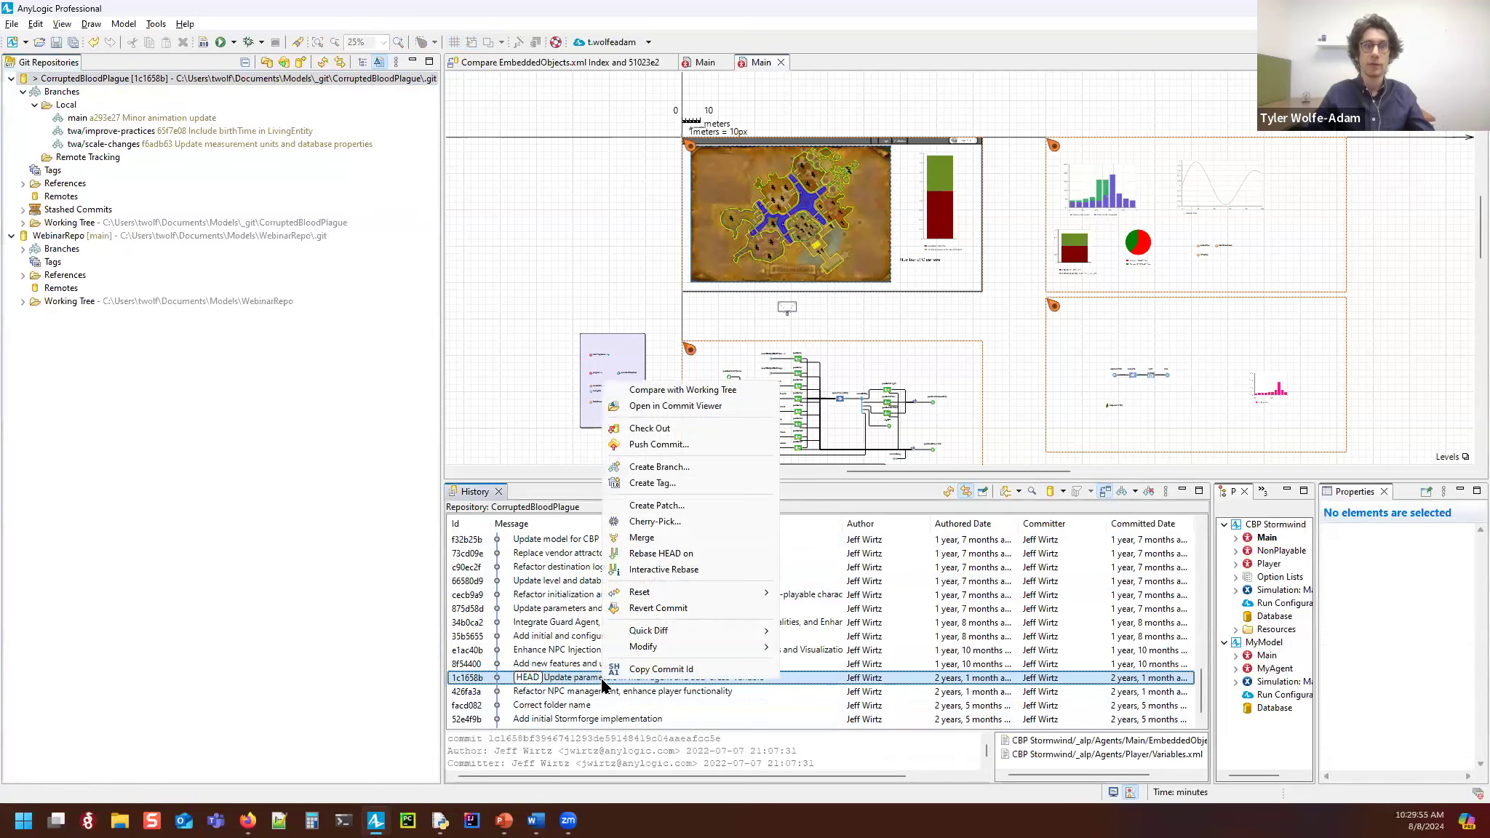
pyautogui.click(650, 467)
pyautogui.write('tests-webinar')
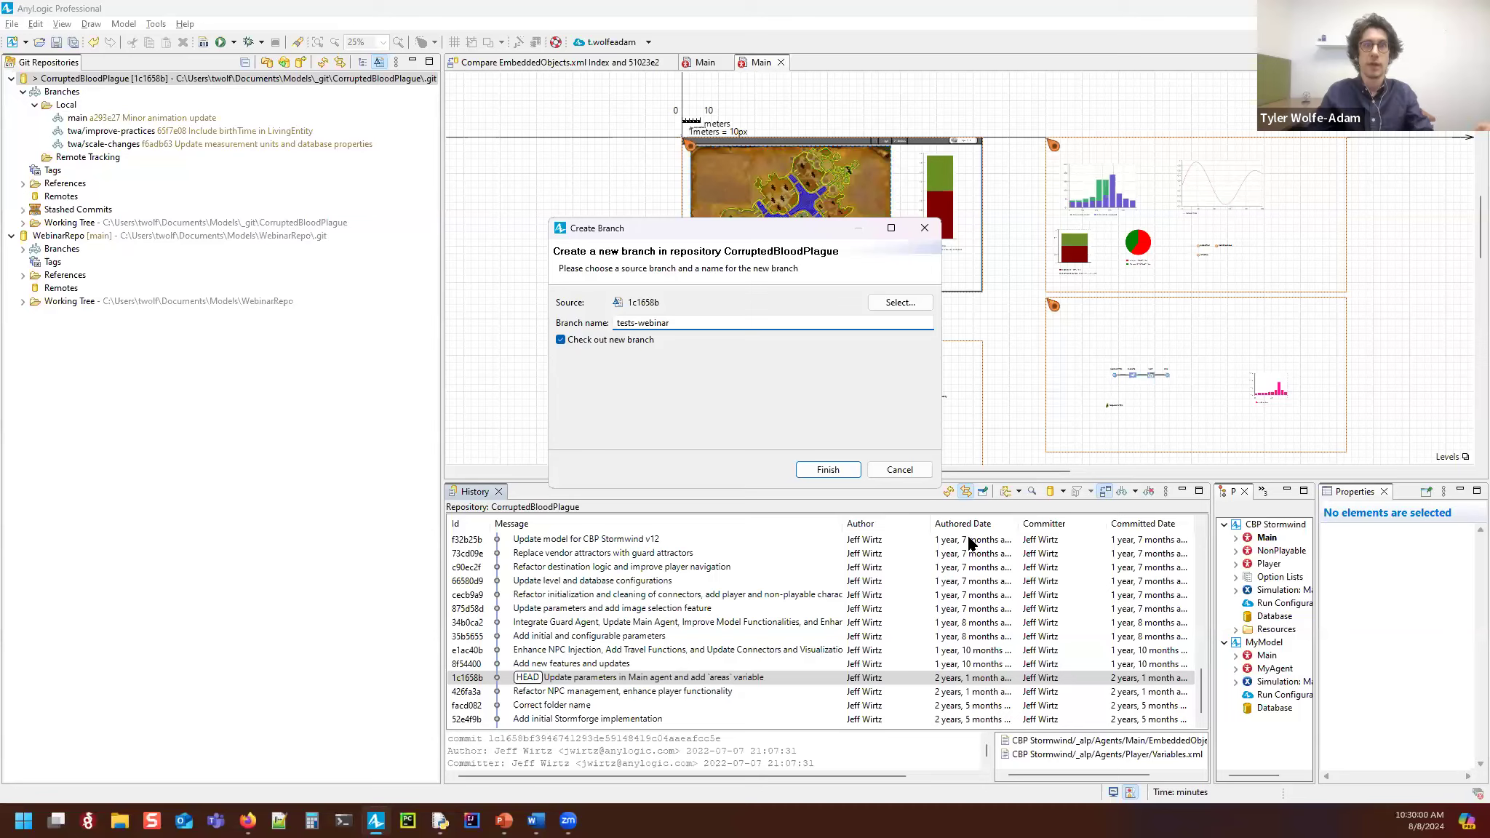
pyautogui.click(814, 472)
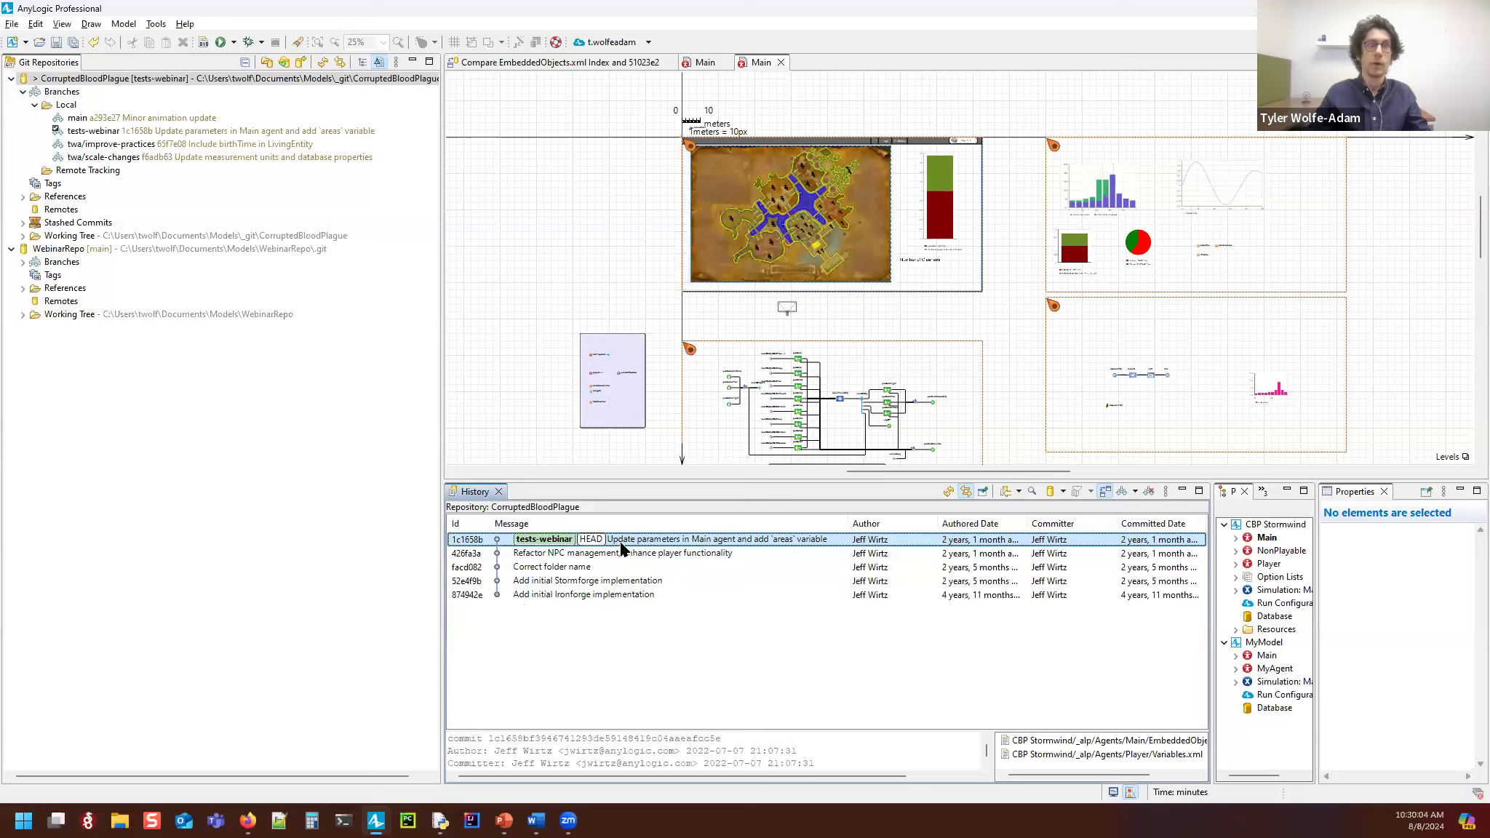
# Step: Select the tests-webinar branch, and collapse the CorruptedBloodPlague and WebinarRepo repositories in the repository tree
pyautogui.click(140, 130)
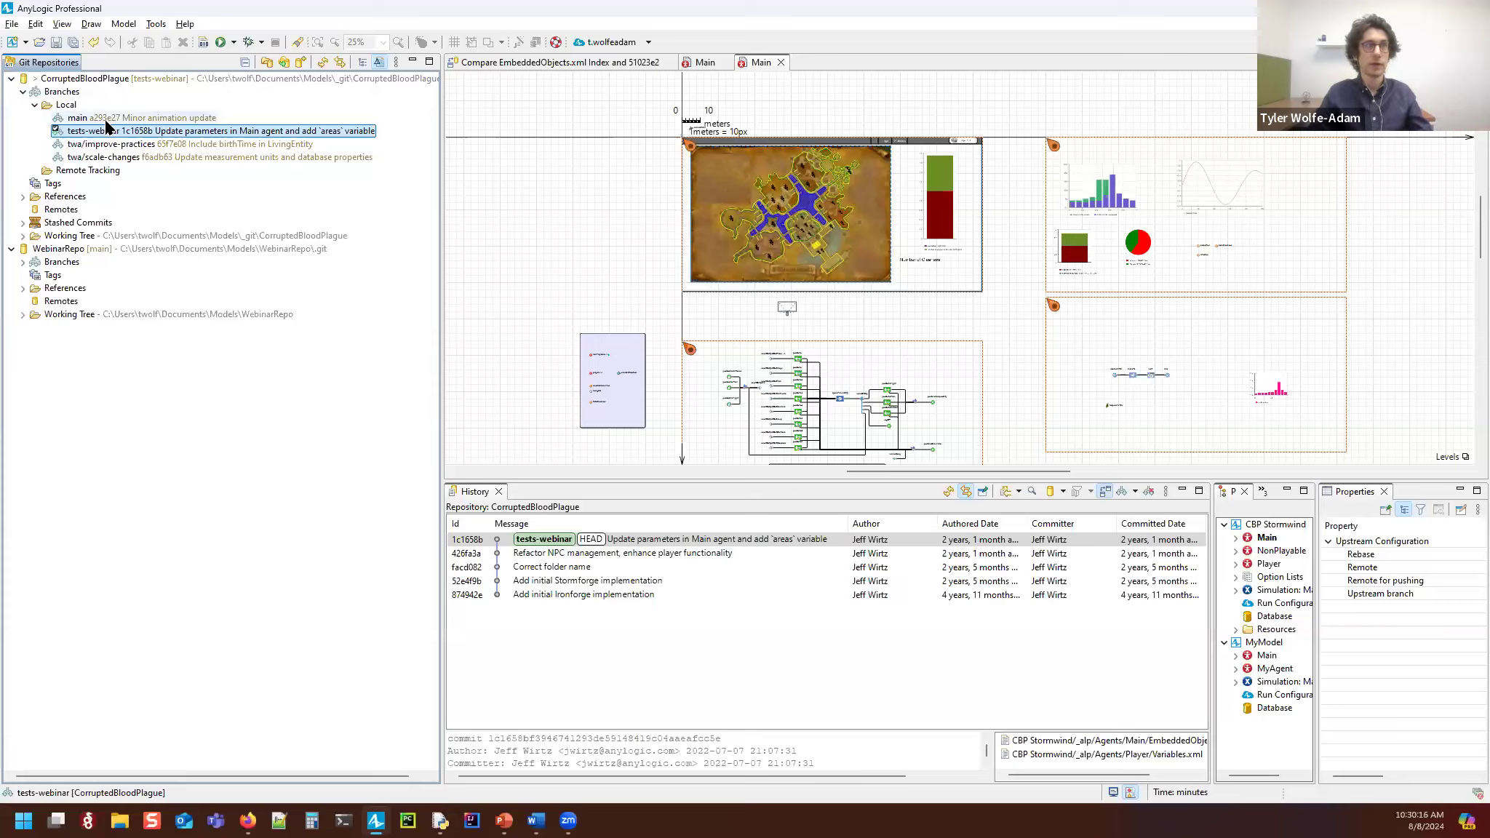
pyautogui.click(10, 79)
pyautogui.click(11, 91)
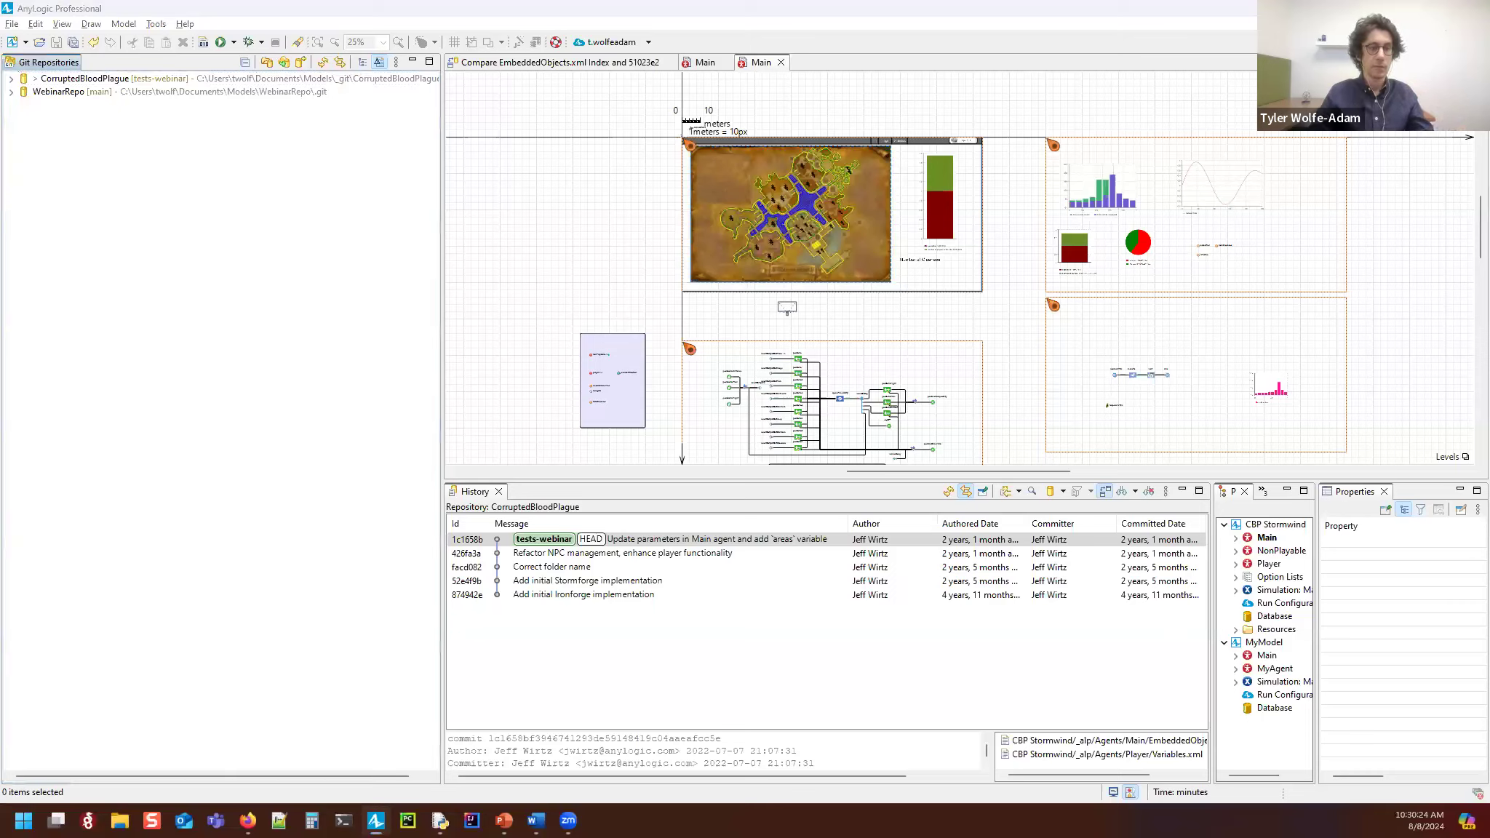
# Step: Switch to the Generic-Can-Manufacturing-Sim repository on GitHub and examine the contents of its Can Manufacturing Library, Canning Center Site A and Site B folders
pyautogui.moveTo(634, 9); pyautogui.dragTo(634, 1)
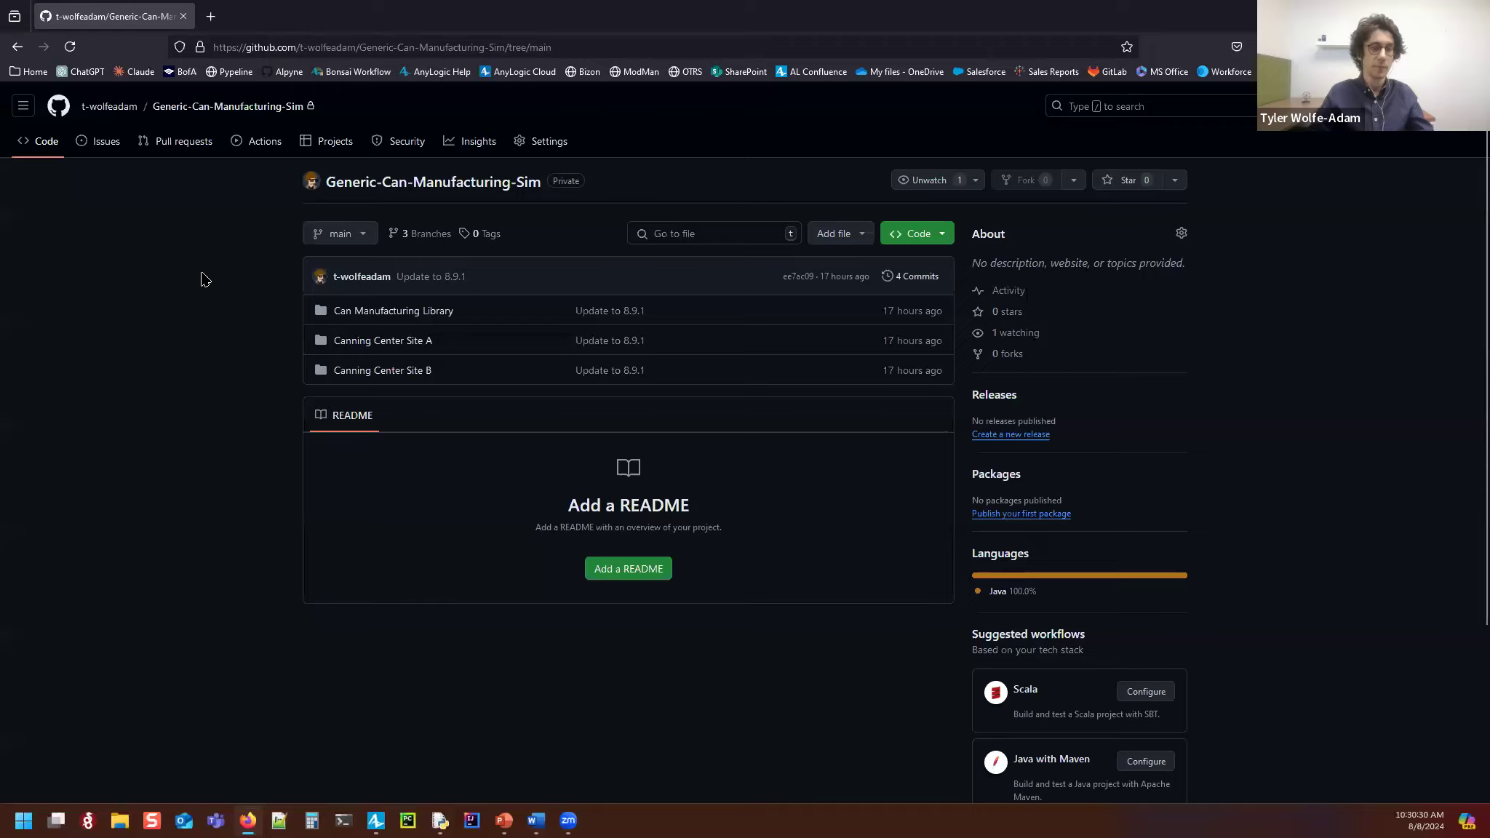
pyautogui.press('super')
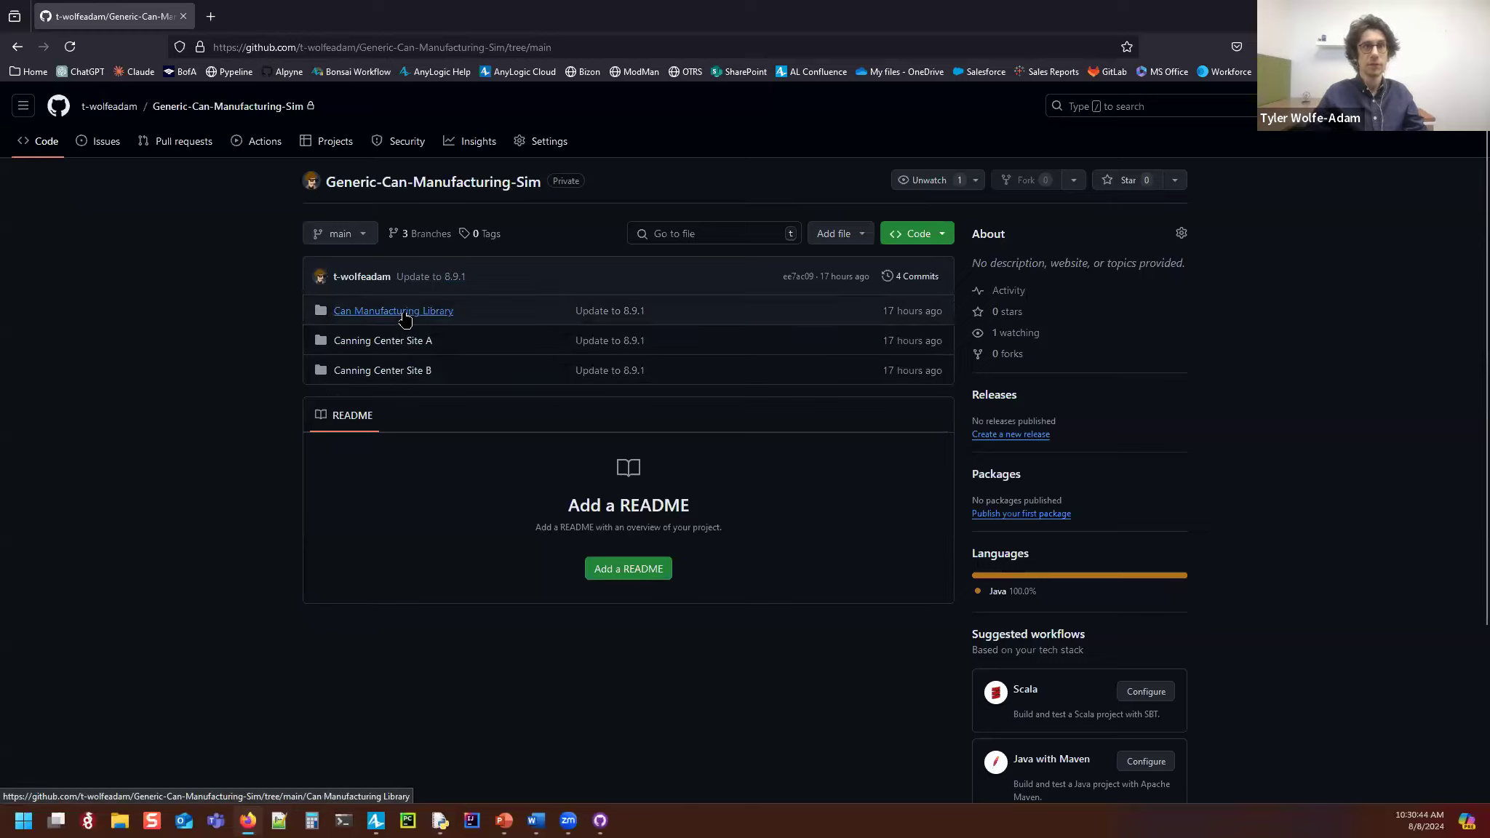
pyautogui.click(376, 313)
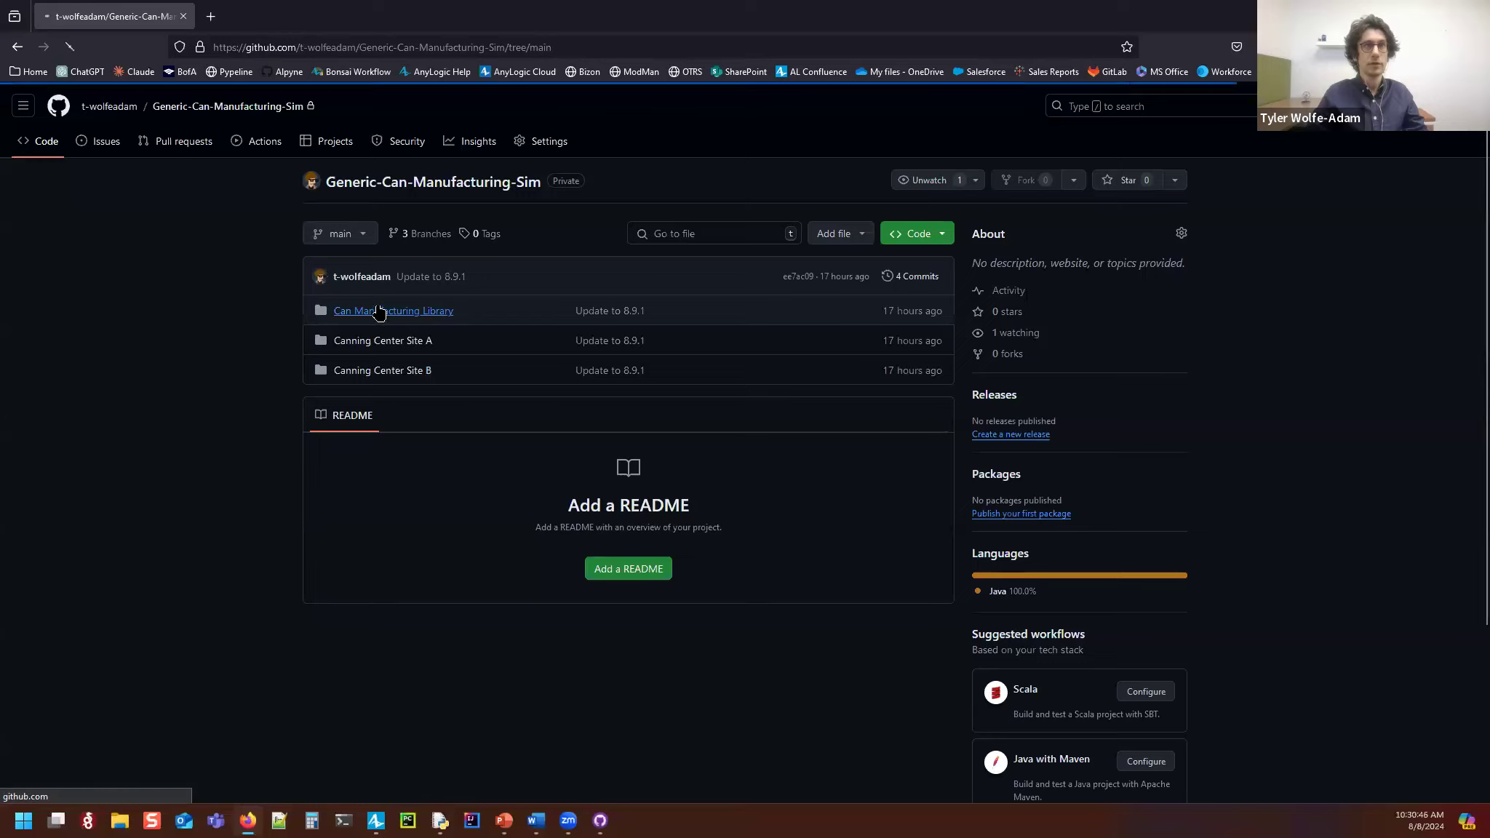
pyautogui.click(18, 370)
pyautogui.click(18, 347)
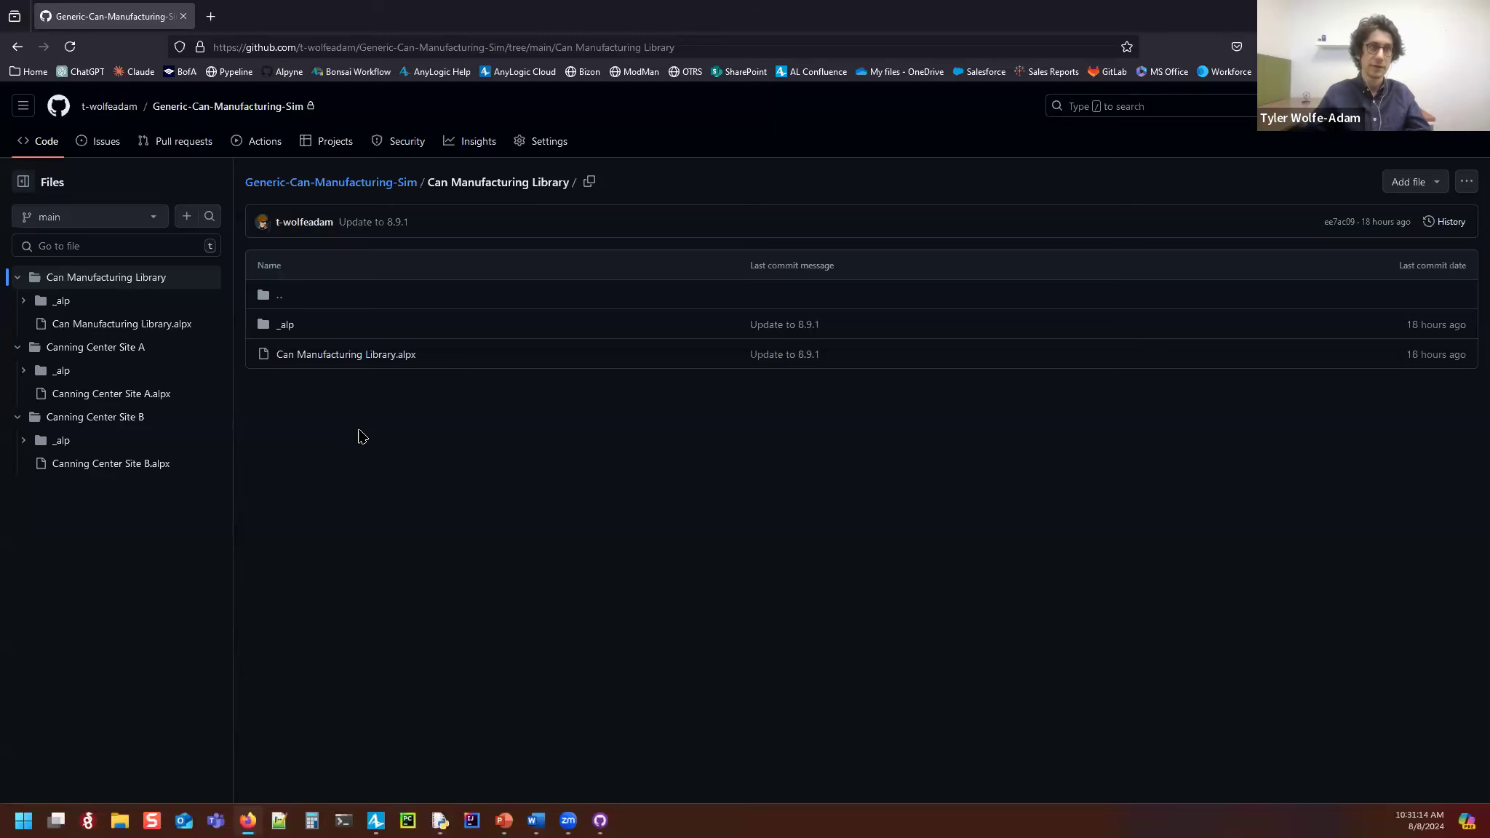
pyautogui.click(350, 183)
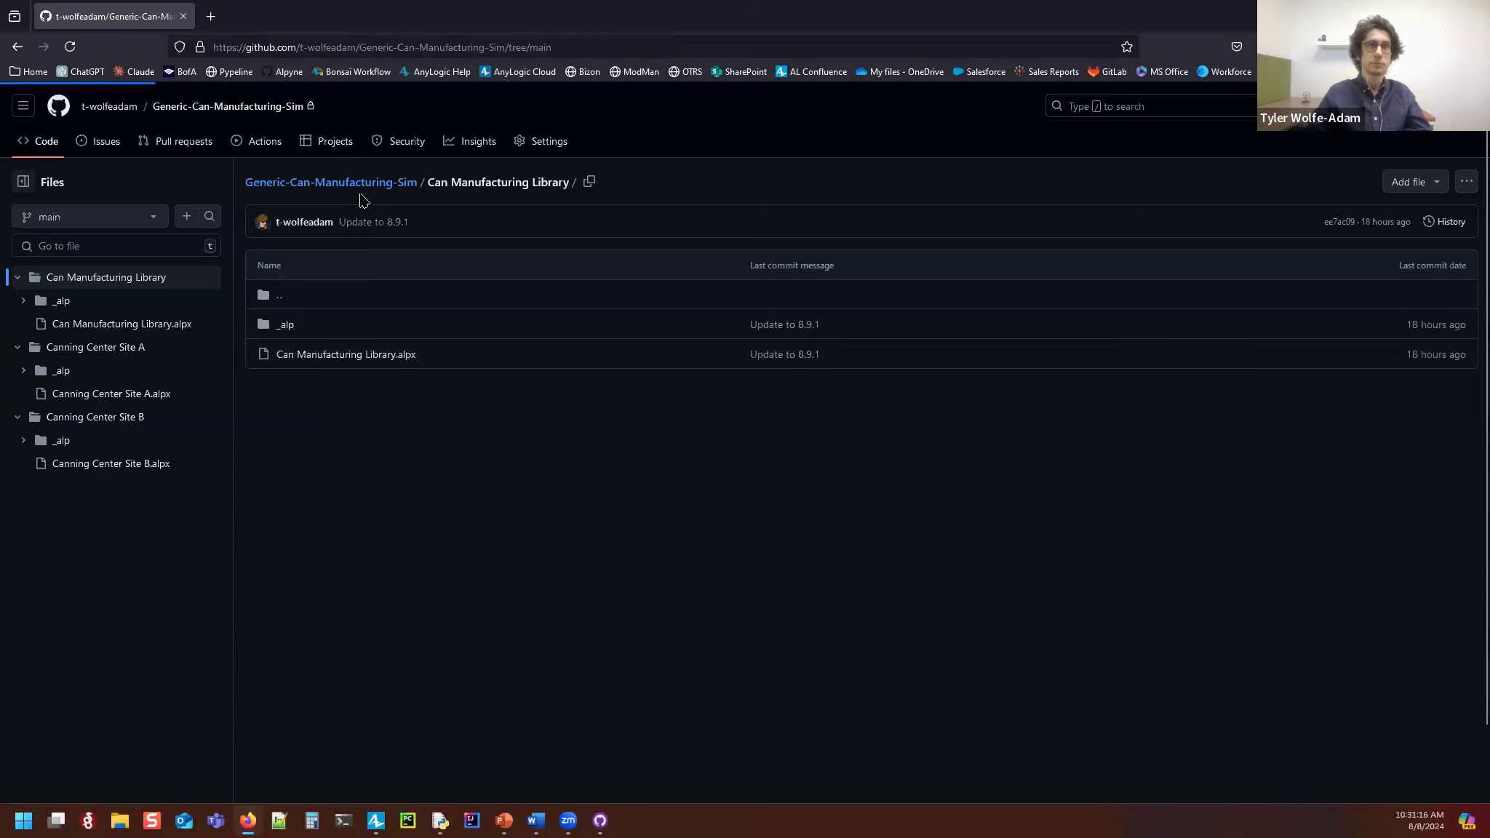
# Step: Switch to GitHub Desktop and clone the Generic-Can-Manufacturing-Sim repository into the local Documents\GitHub folder
pyautogui.hotkey('alt', 'Tab')
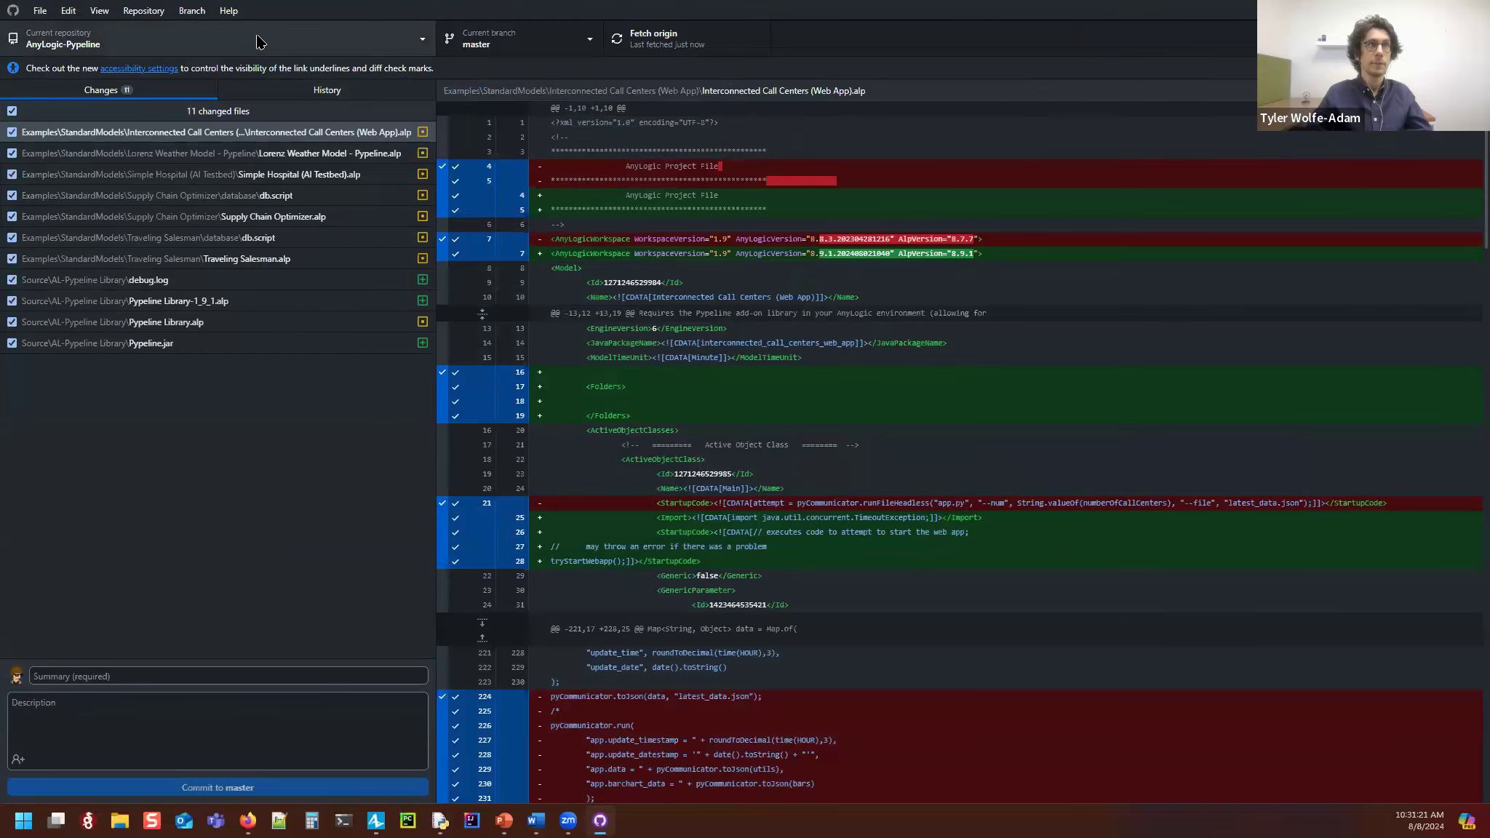
pyautogui.click(260, 42)
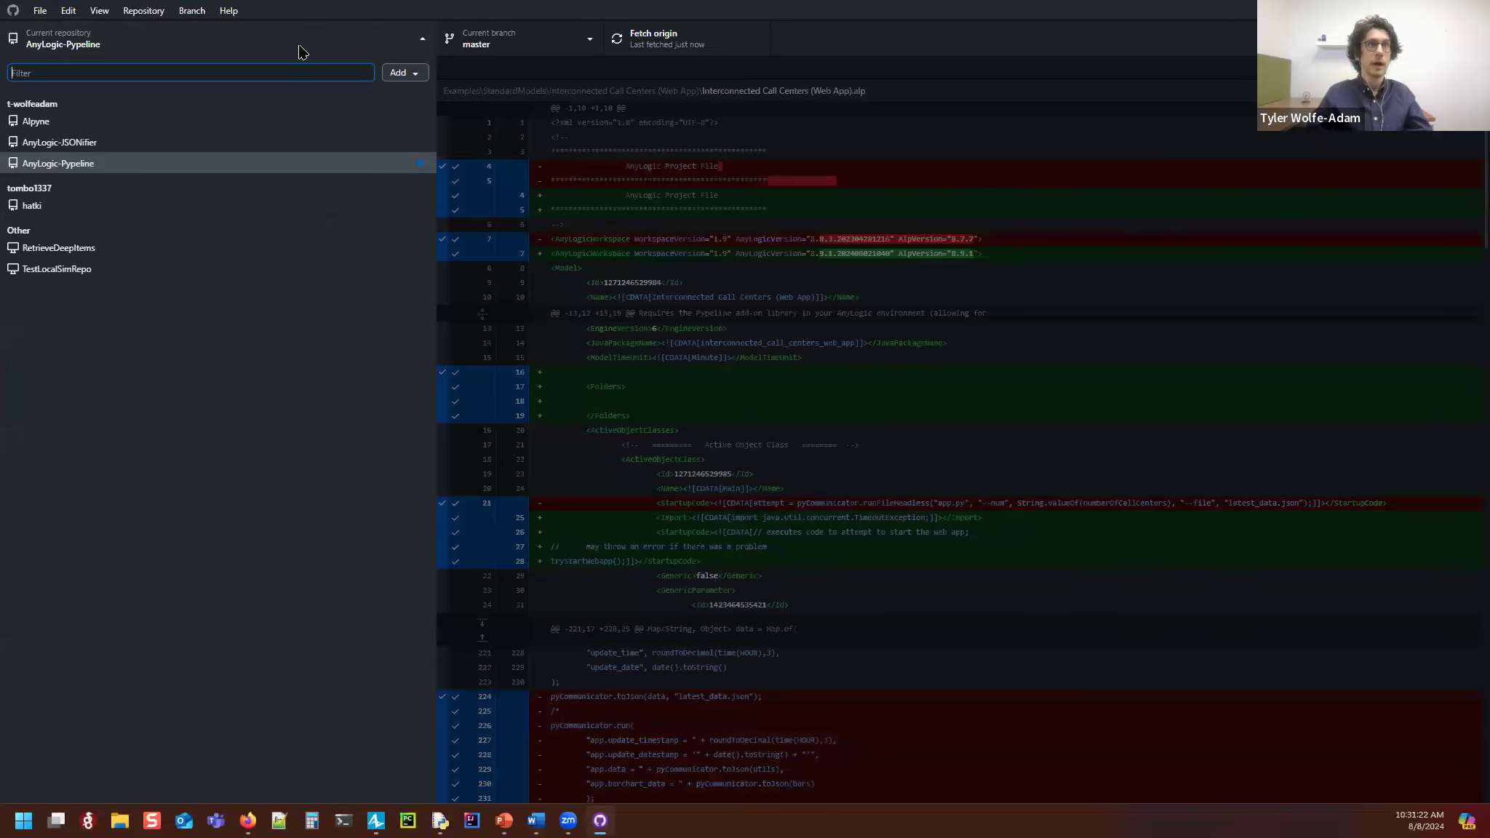
pyautogui.click(404, 73)
pyautogui.click(455, 85)
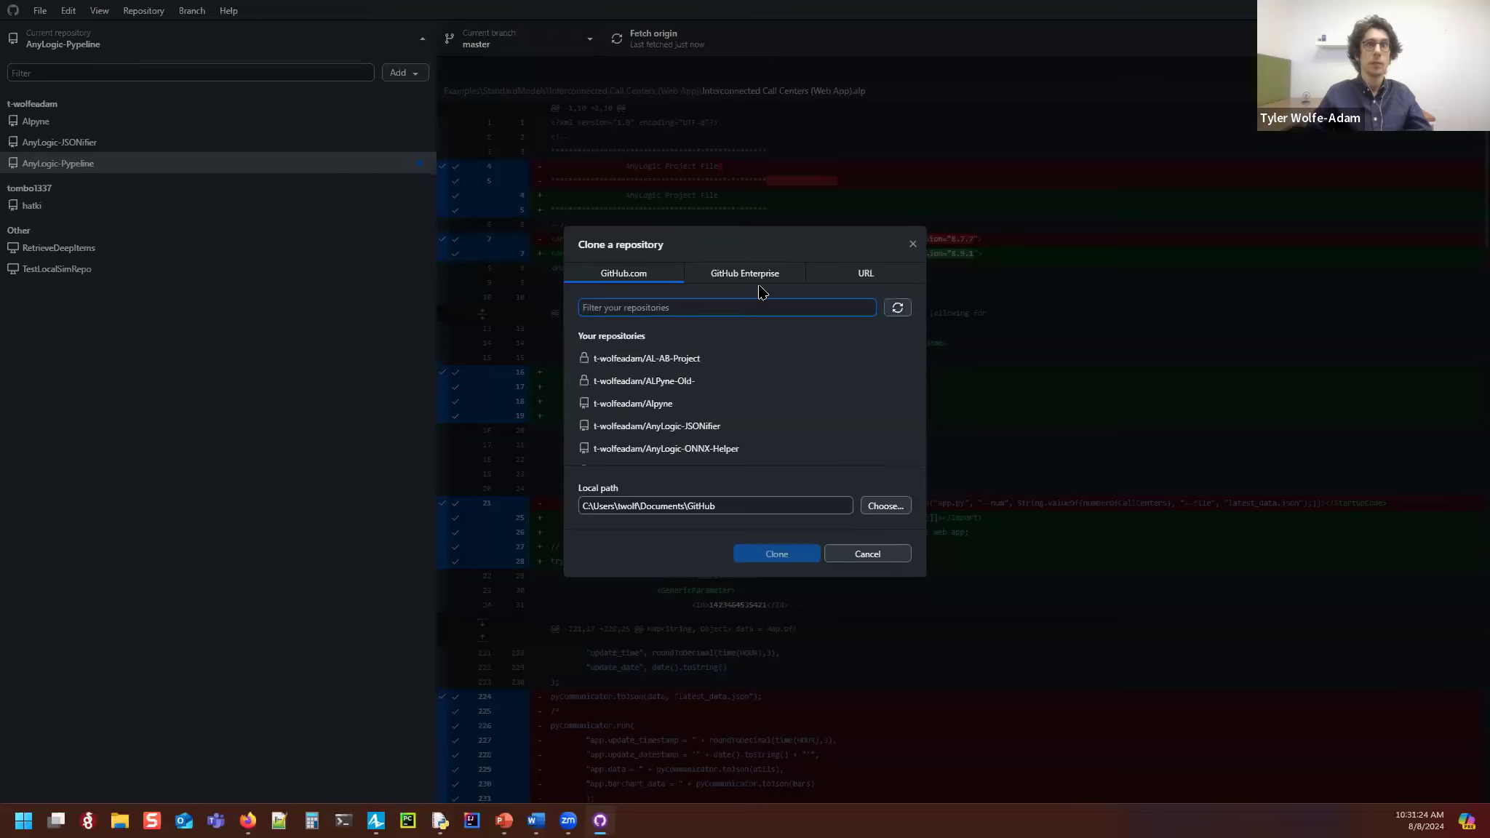
pyautogui.scroll(-2, 745, 389)
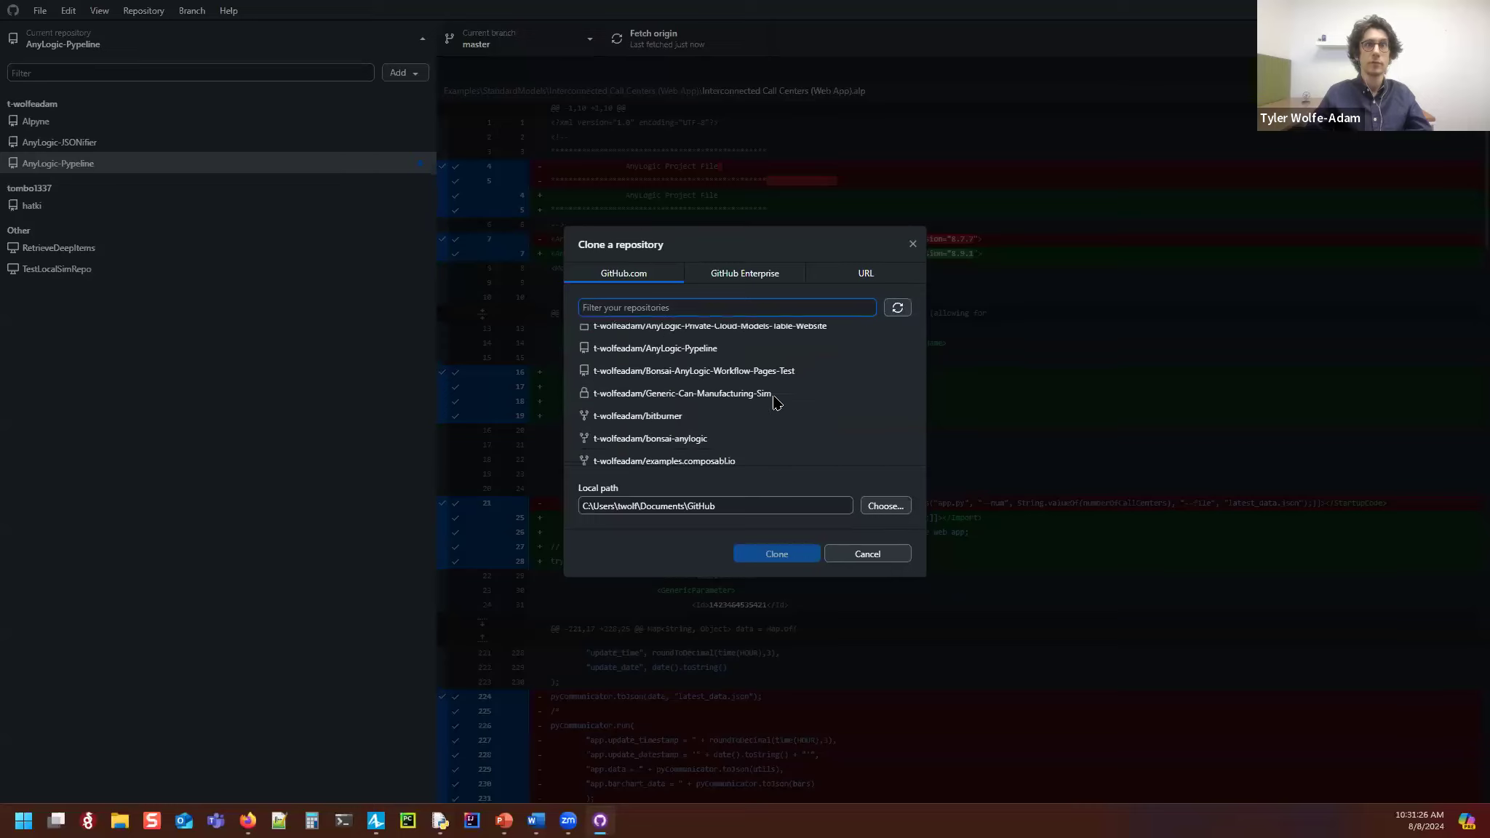
pyautogui.click(774, 396)
pyautogui.click(763, 556)
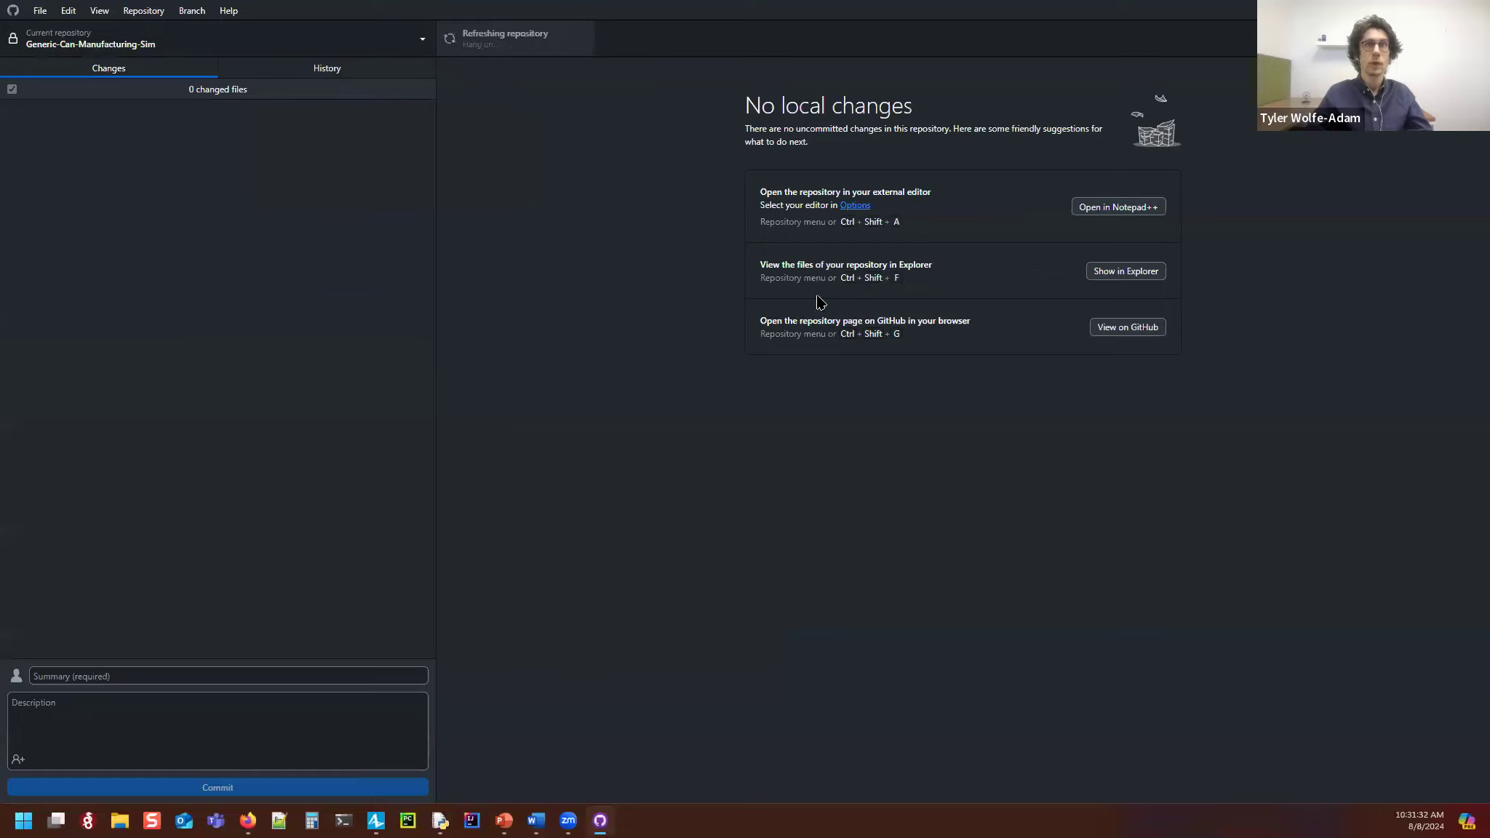
# Step: Show the cloned repository in File Explorer and load Can Manufacturing Library.alpx into AnyLogic
pyautogui.click(1124, 272)
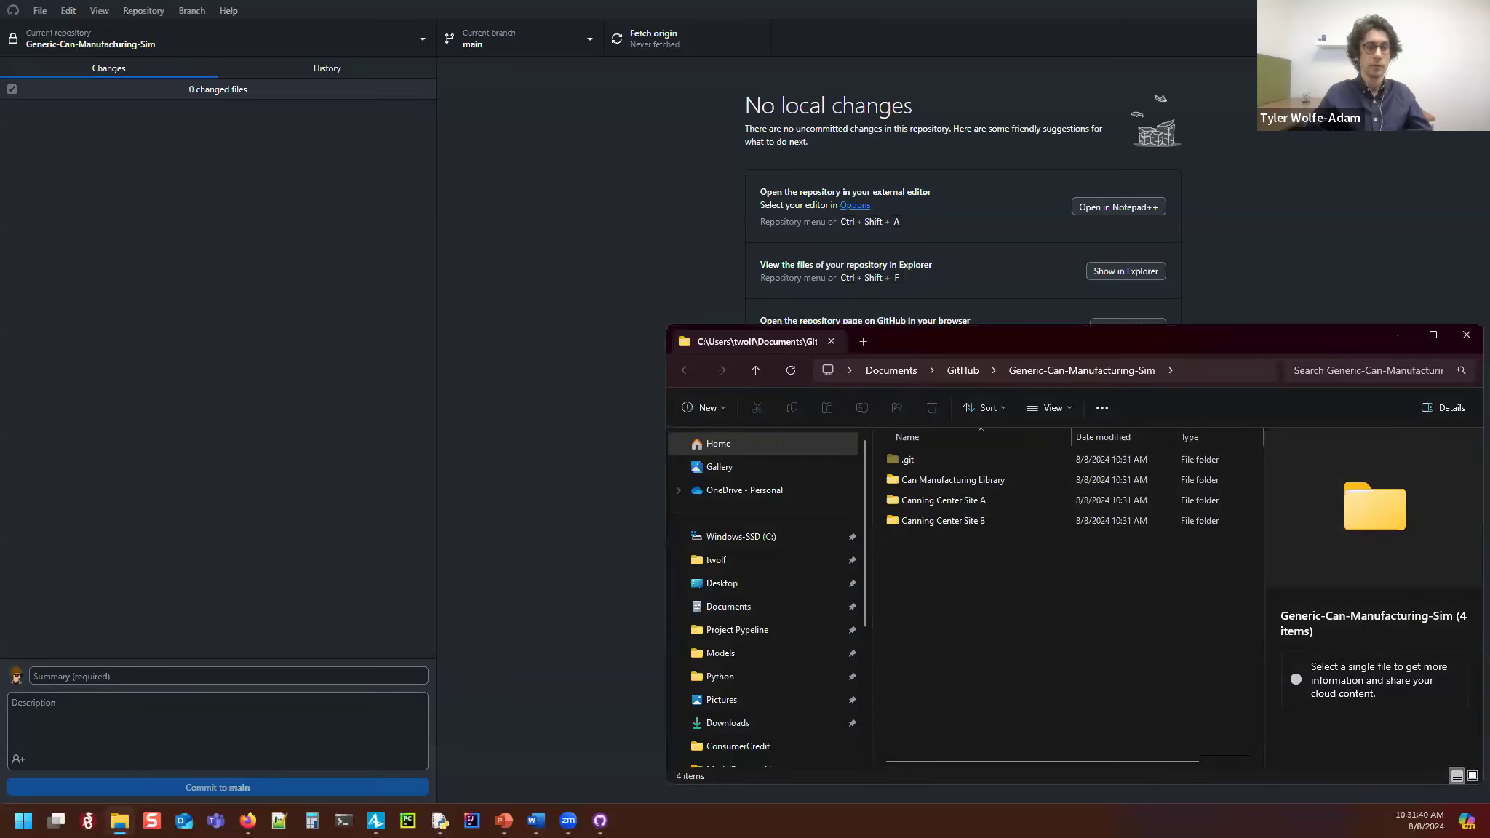
pyautogui.hotkey('alt', 'Tab')
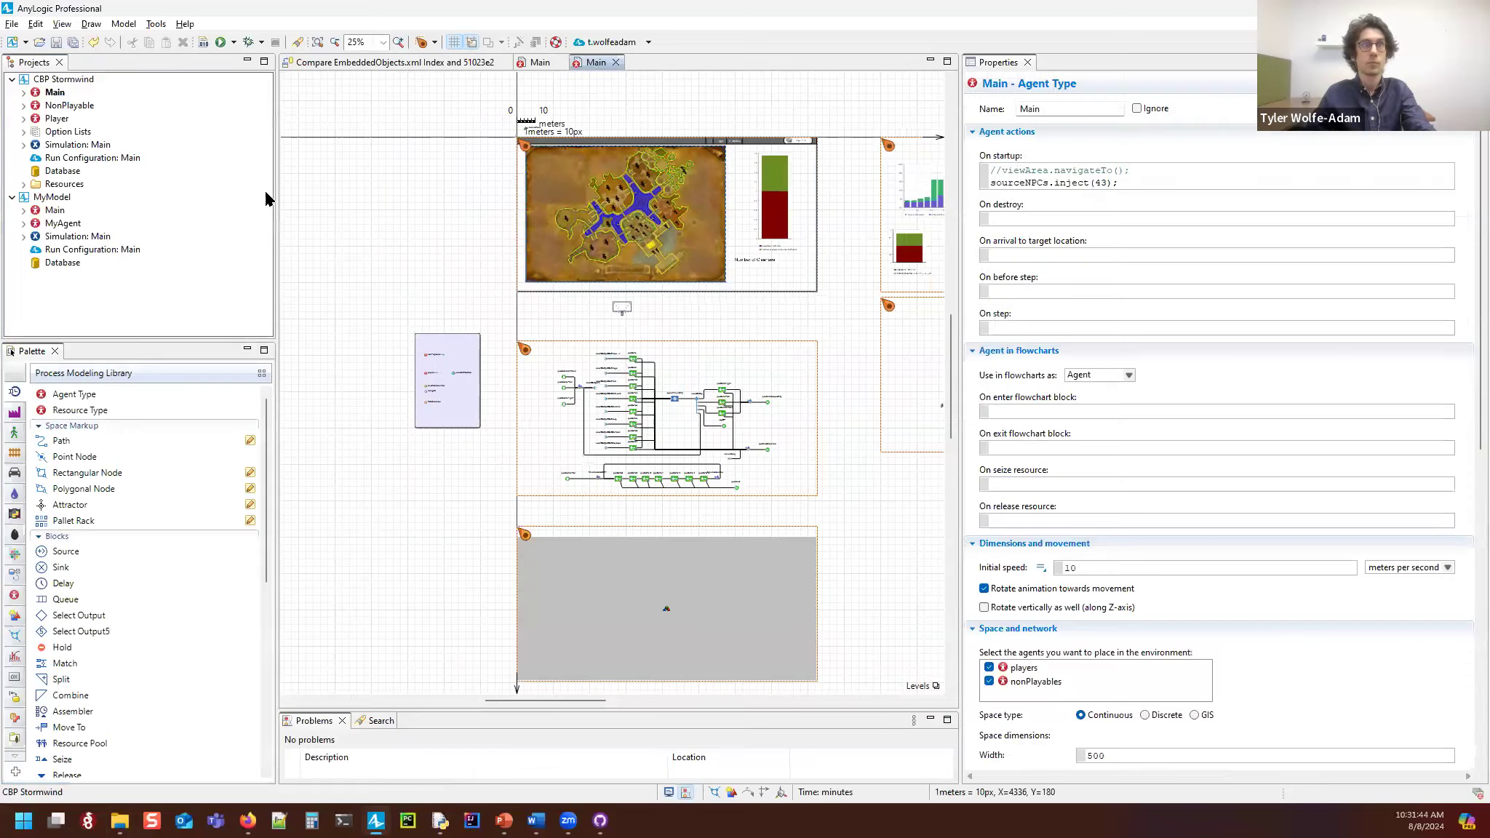
pyautogui.hotkey('alt', 'Tab')
pyautogui.doubleClick(926, 479)
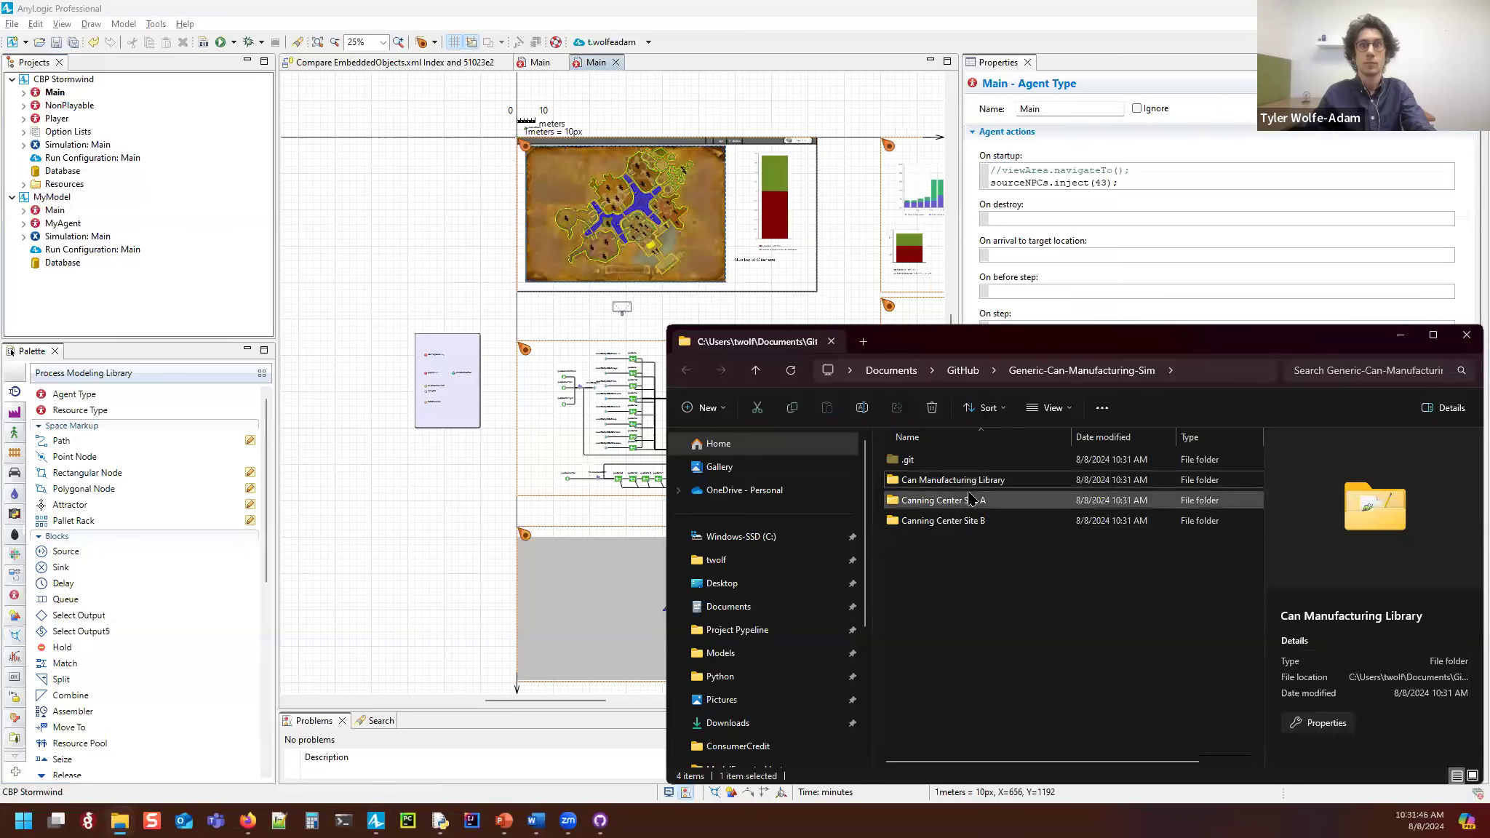
pyautogui.click(964, 480)
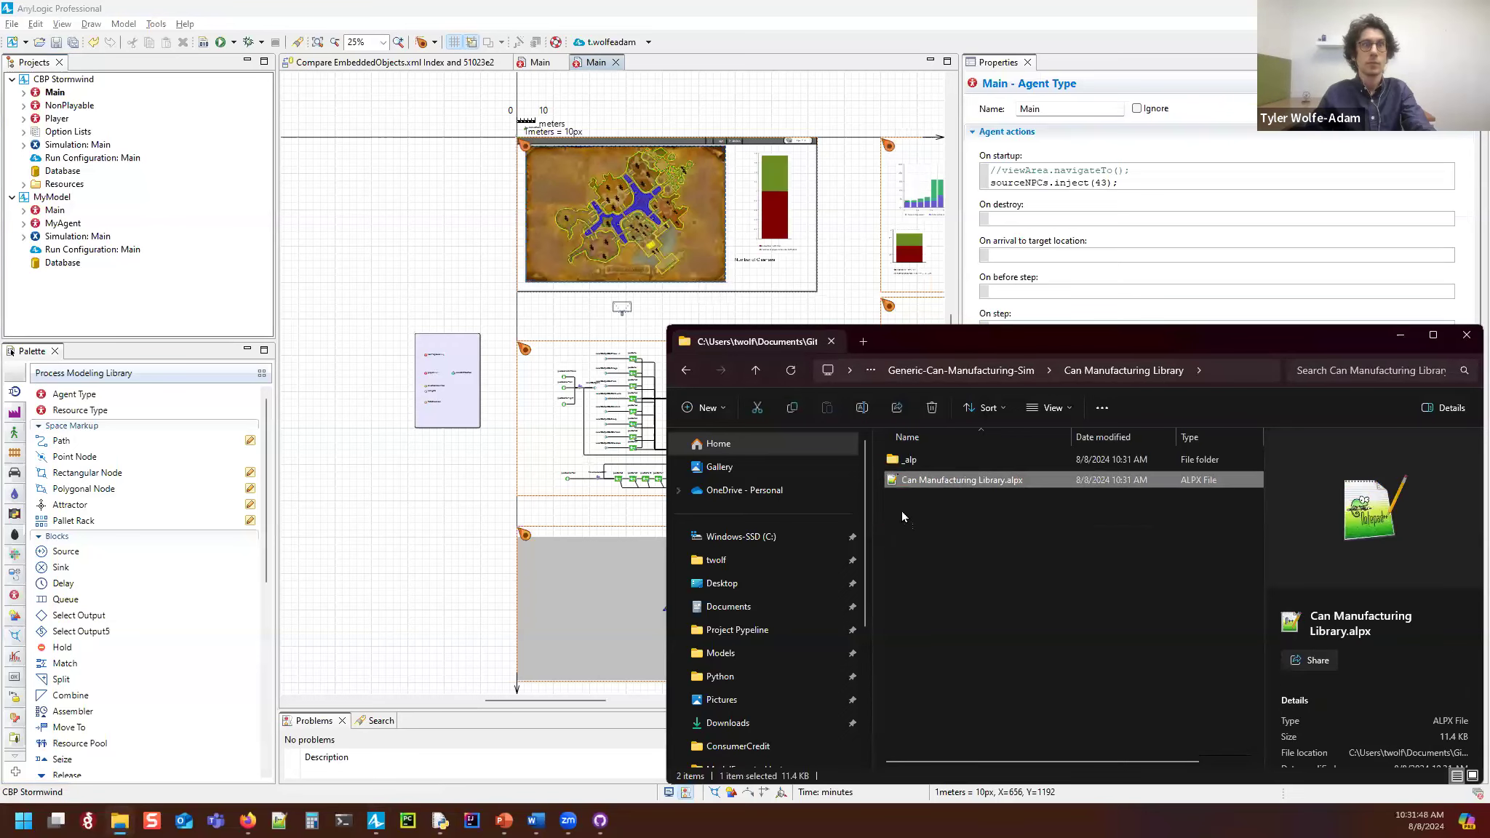
# Step: Load Canning Center Site A.alpx and Canning Center Site B.alpx from their repository folders into AnyLogic, and bring AnyLogic to the front
pyautogui.click(994, 371)
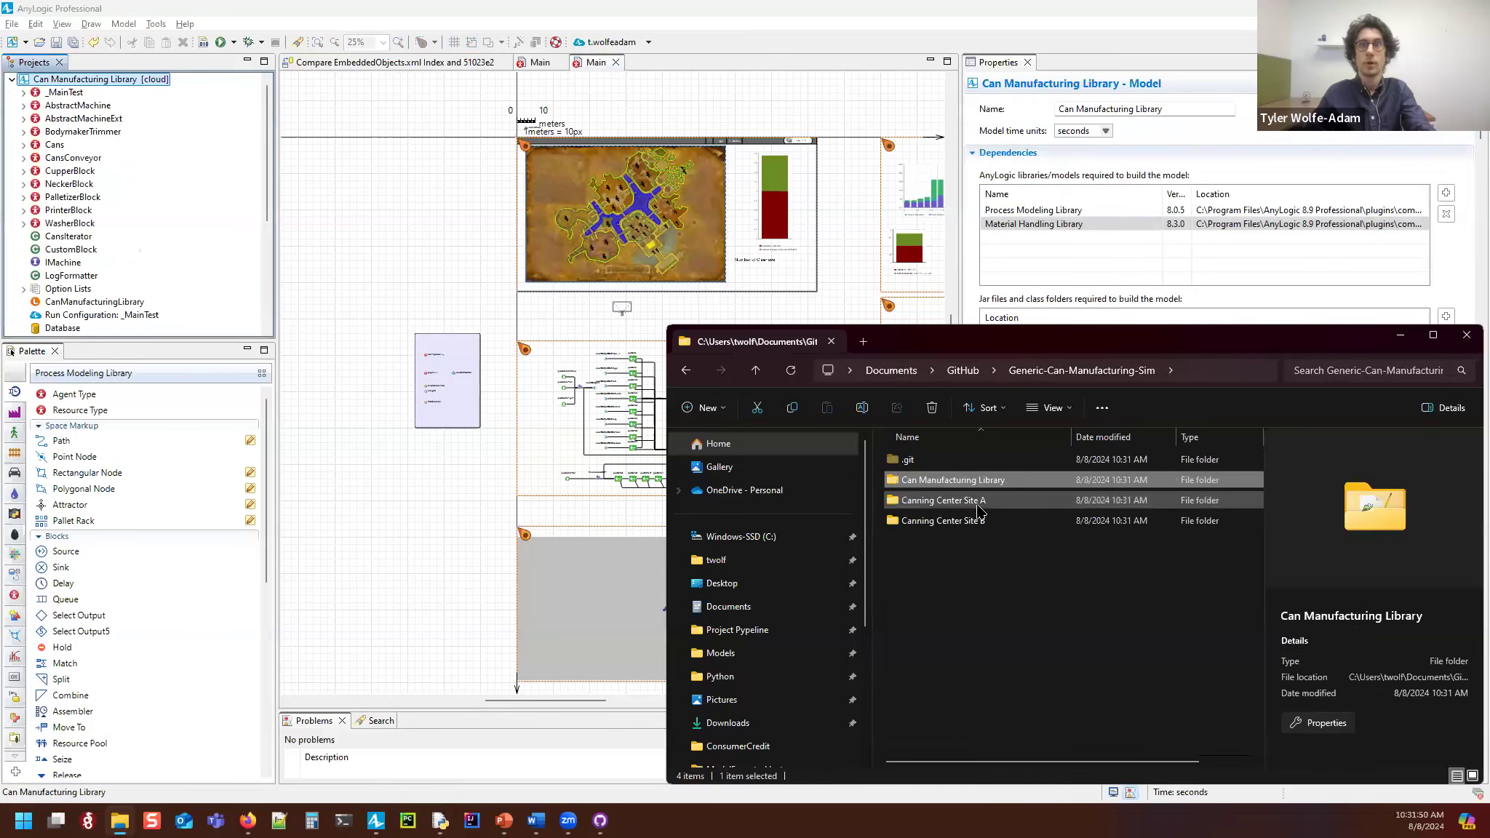
pyautogui.doubleClick(974, 502)
pyautogui.moveTo(964, 482); pyautogui.dragTo(60, 85)
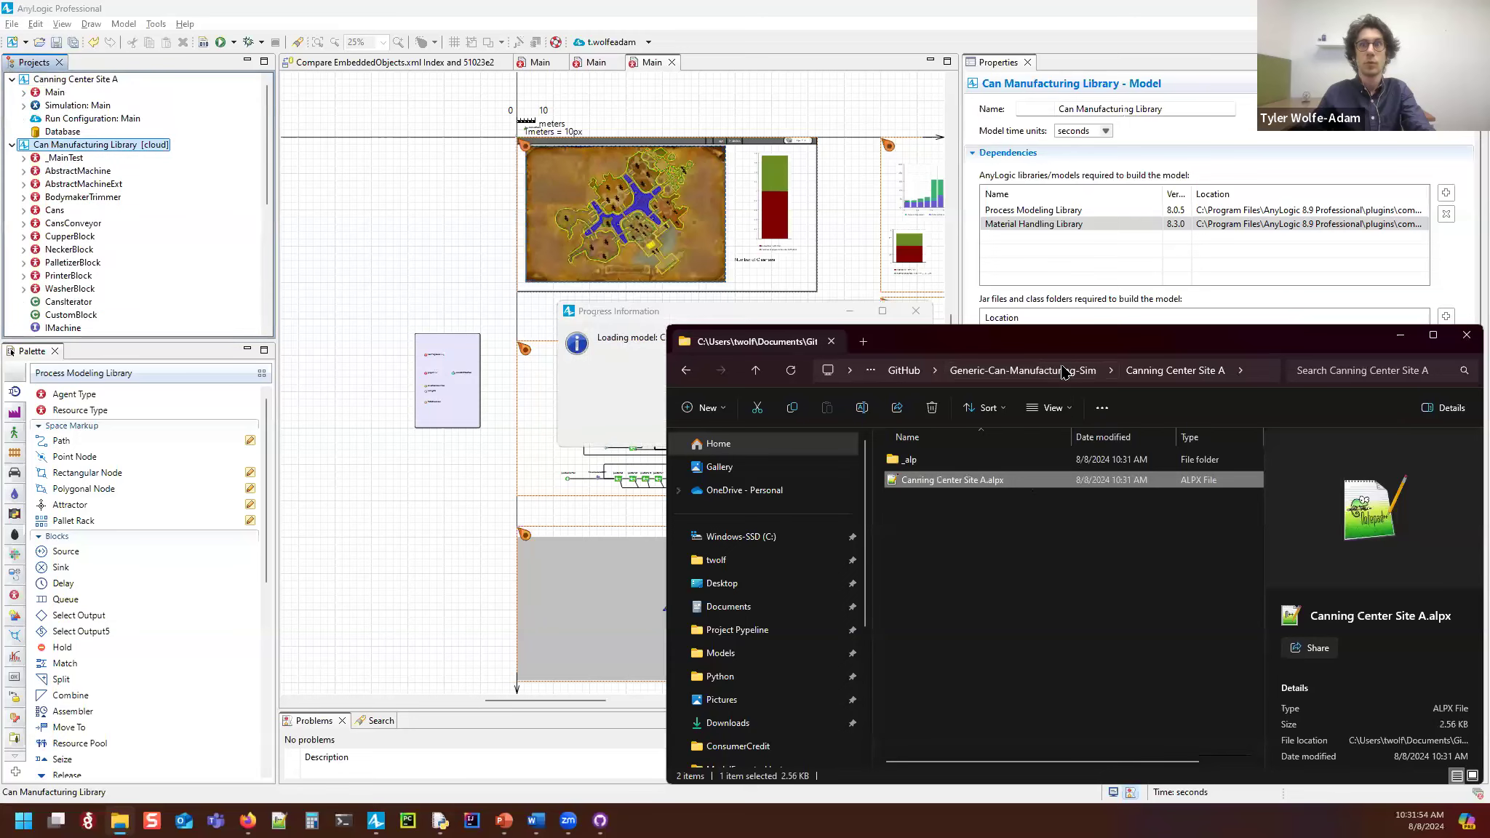
pyautogui.click(1065, 371)
pyautogui.doubleClick(983, 522)
pyautogui.moveTo(967, 480); pyautogui.dragTo(82, 150)
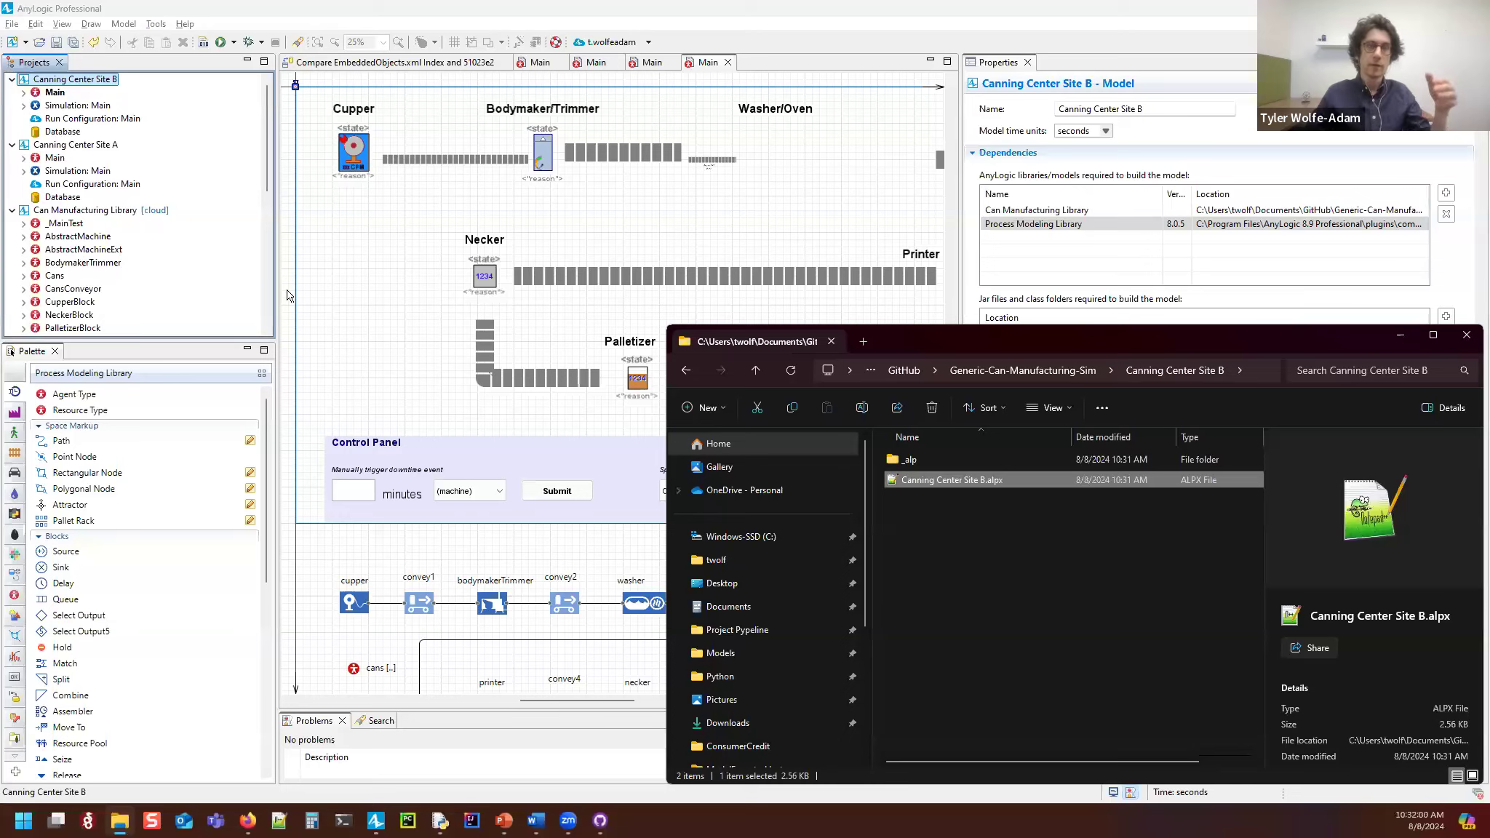
pyautogui.click(834, 19)
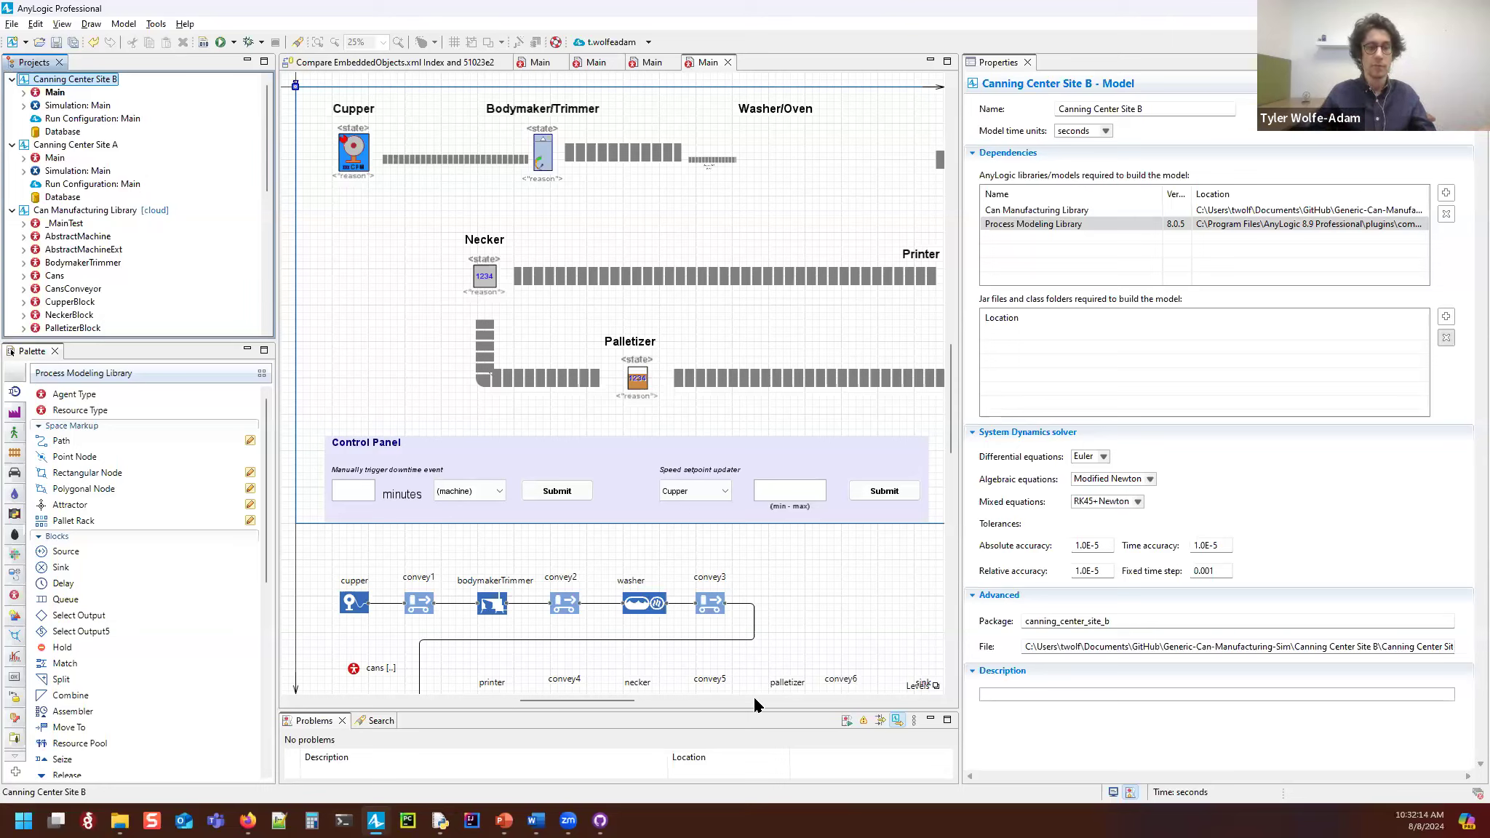
# Step: Switch to GitHub Desktop, restore its window to a smaller size over AnyLogic, and return to AnyLogic
pyautogui.hotkey('alt', 'Tab')
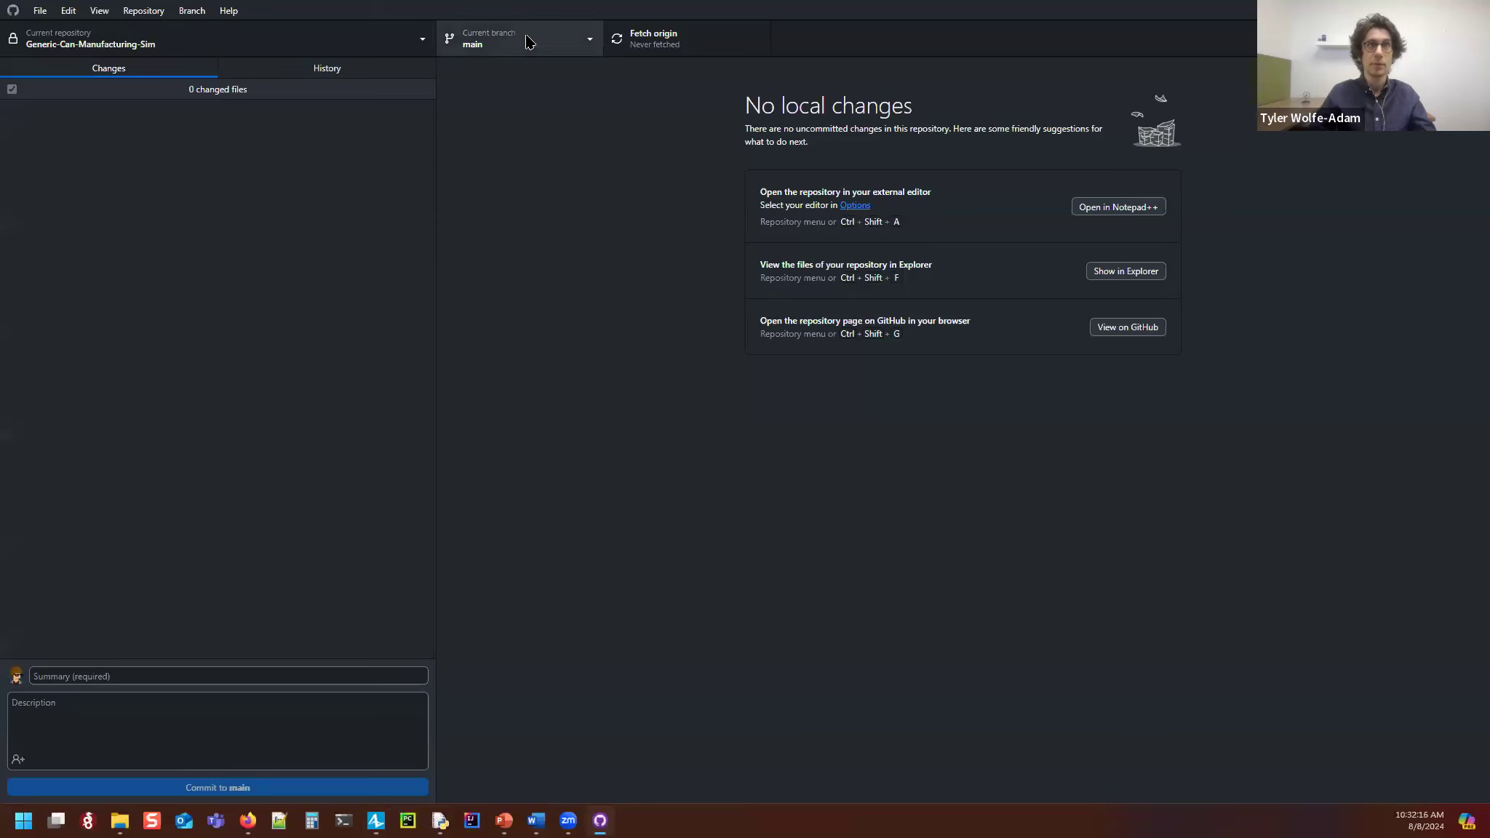
pyautogui.doubleClick(557, 16)
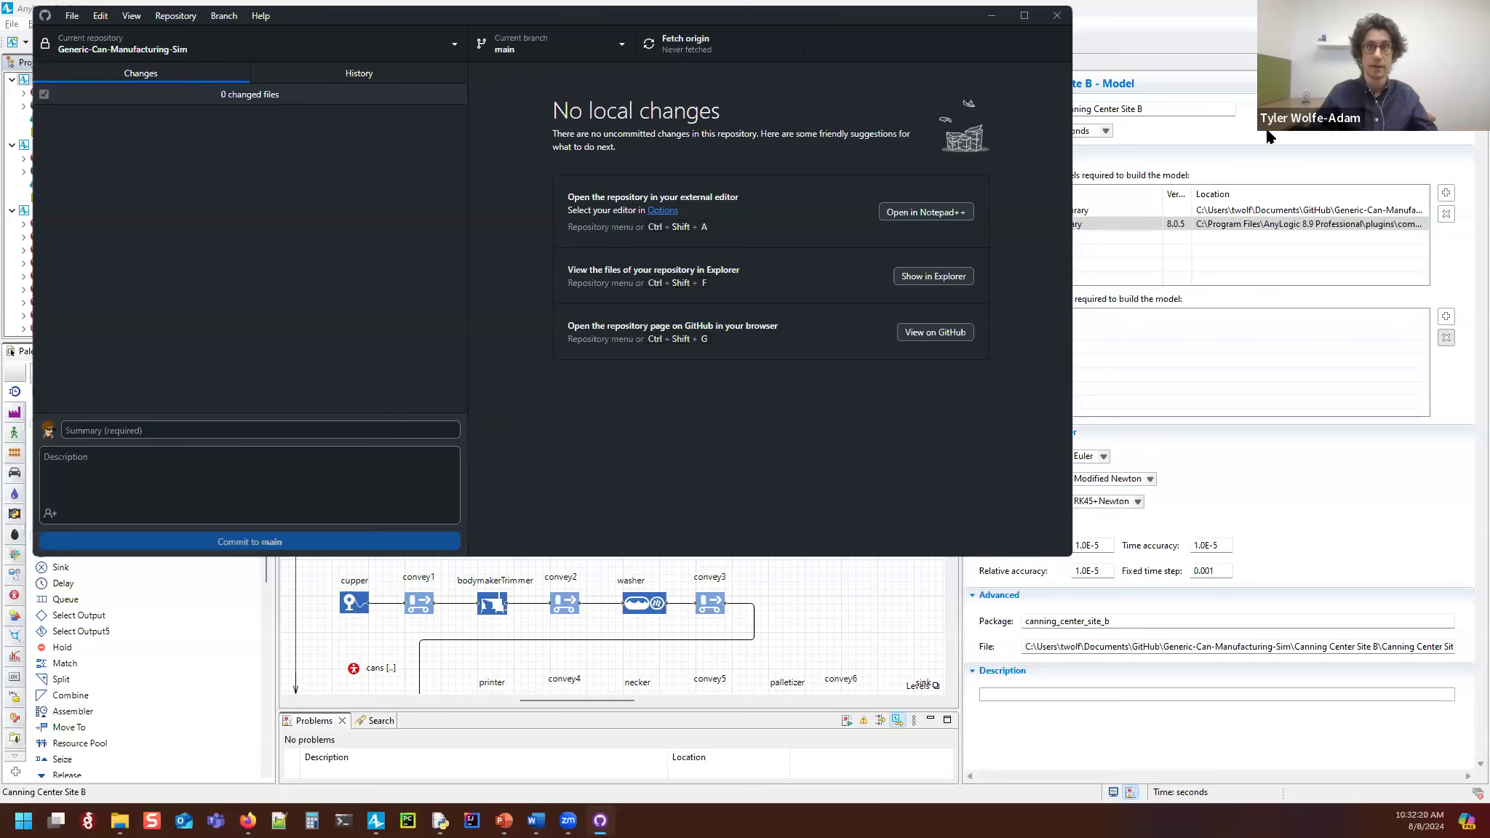
pyautogui.hotkey('alt', 'Tab')
# Step: Open the library's Cans agent type, shift the five elements from doesInitMaxCansDetermineInitLen to updateCanCapacity leftward past the vertical axis, and save
pyautogui.click(62, 237)
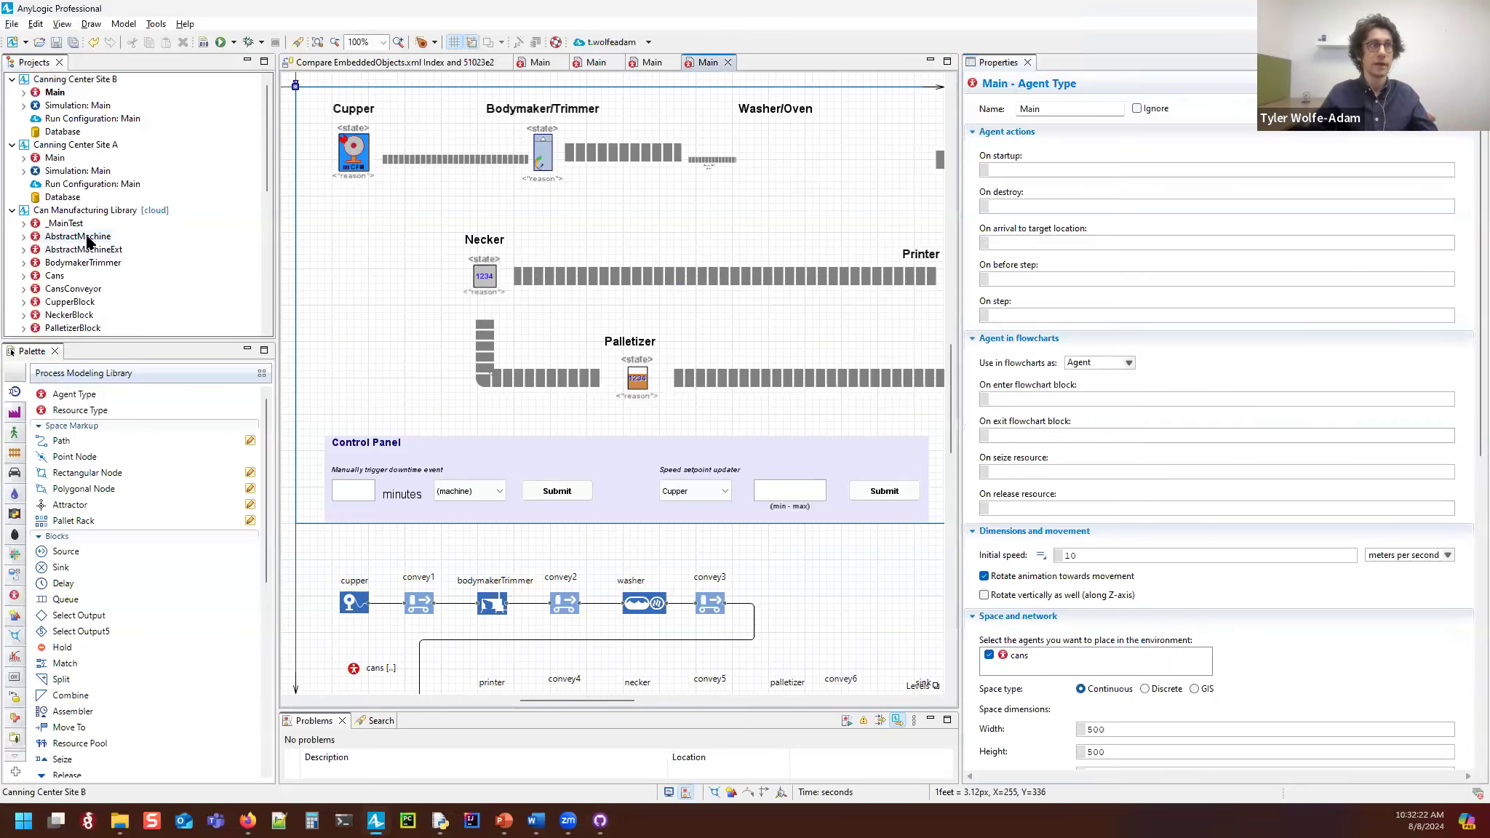
pyautogui.doubleClick(62, 240)
pyautogui.doubleClick(69, 276)
pyautogui.moveTo(522, 286); pyautogui.dragTo(599, 278)
pyautogui.moveTo(539, 359); pyautogui.dragTo(283, 203)
pyautogui.click(344, 277)
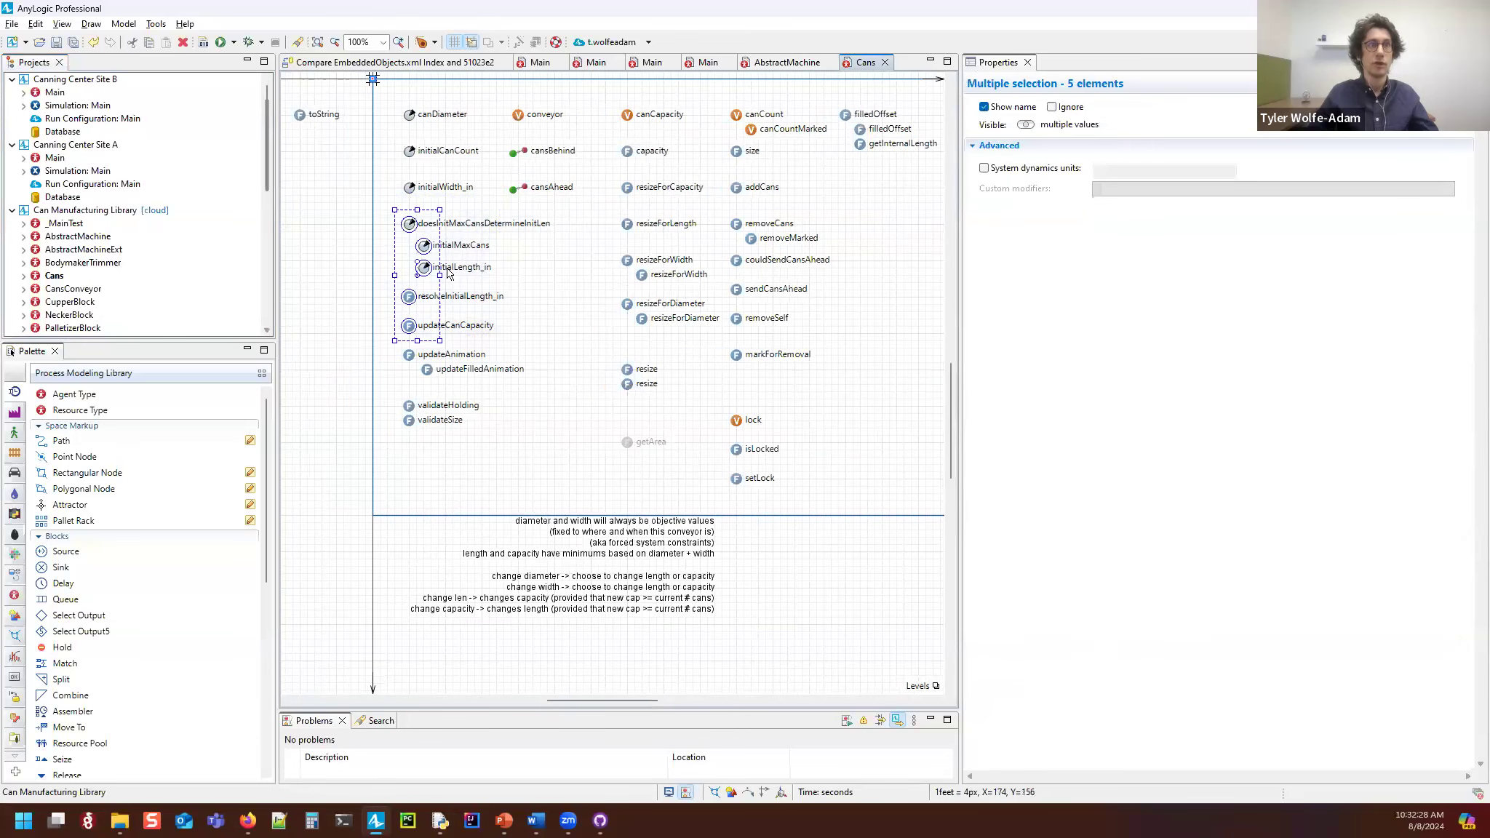
pyautogui.moveTo(432, 271); pyautogui.dragTo(351, 279)
pyautogui.click(483, 259)
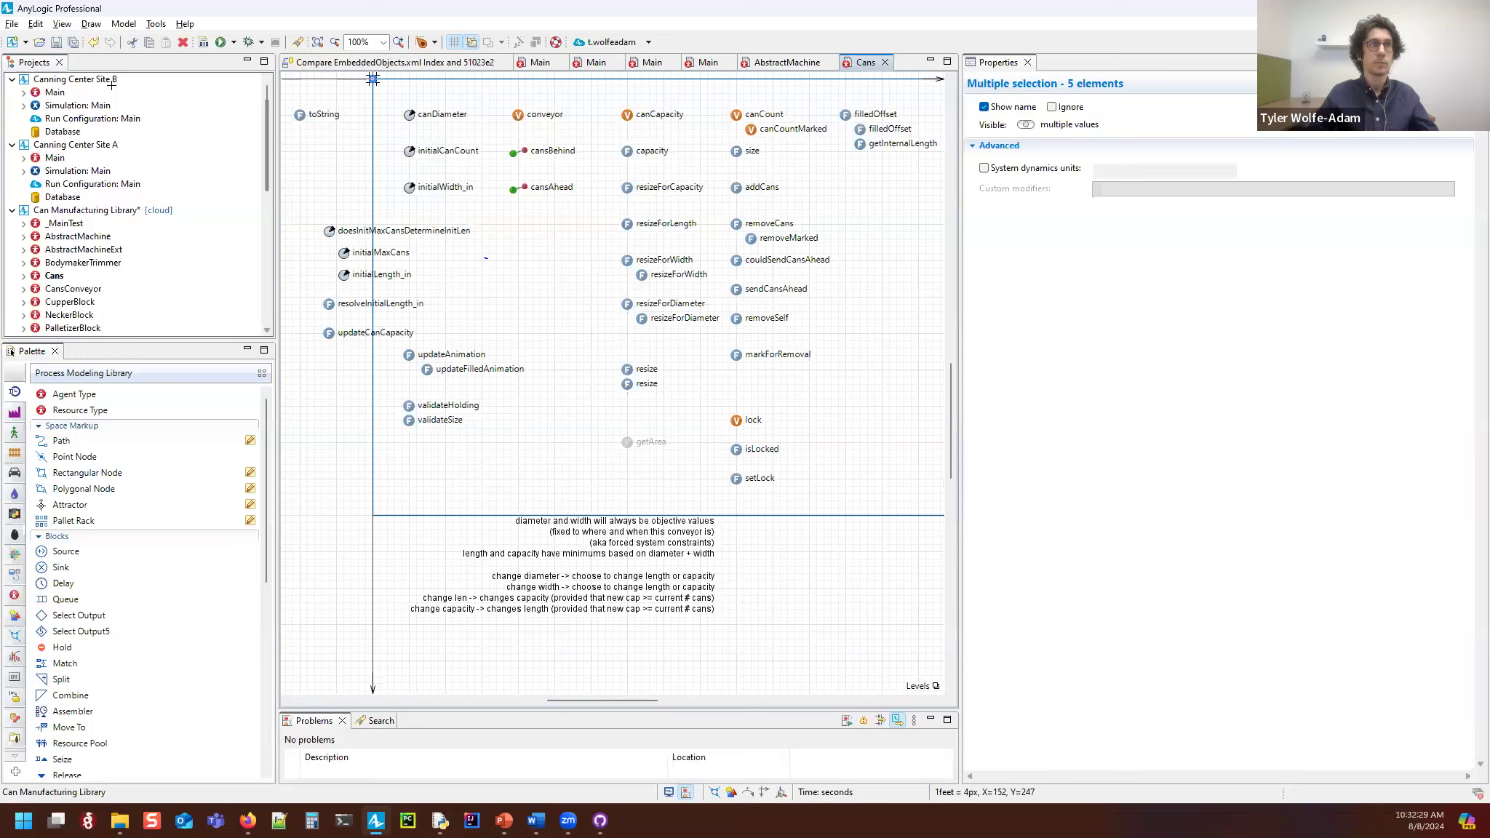
pyautogui.click(68, 40)
# Step: Discard the changes to Functions.xml and Variables.xml in GitHub Desktop, and reload Can Manufacturing Library in AnyLogic
pyautogui.hotkey('alt', 'Tab')
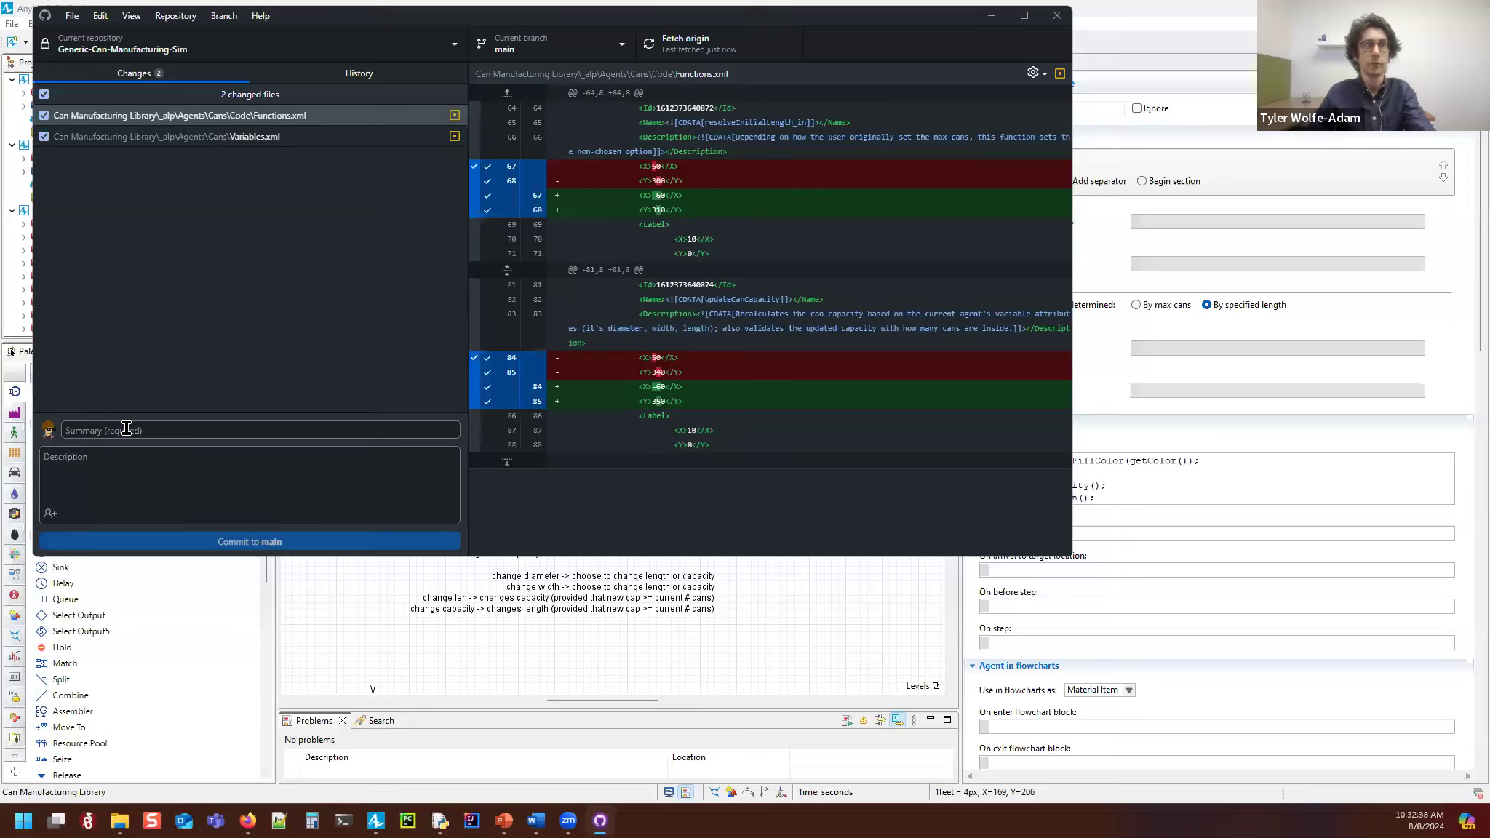
pyautogui.keyDown('shift'); pyautogui.click(251, 137); pyautogui.keyUp('shift')
pyautogui.rightClick(249, 136)
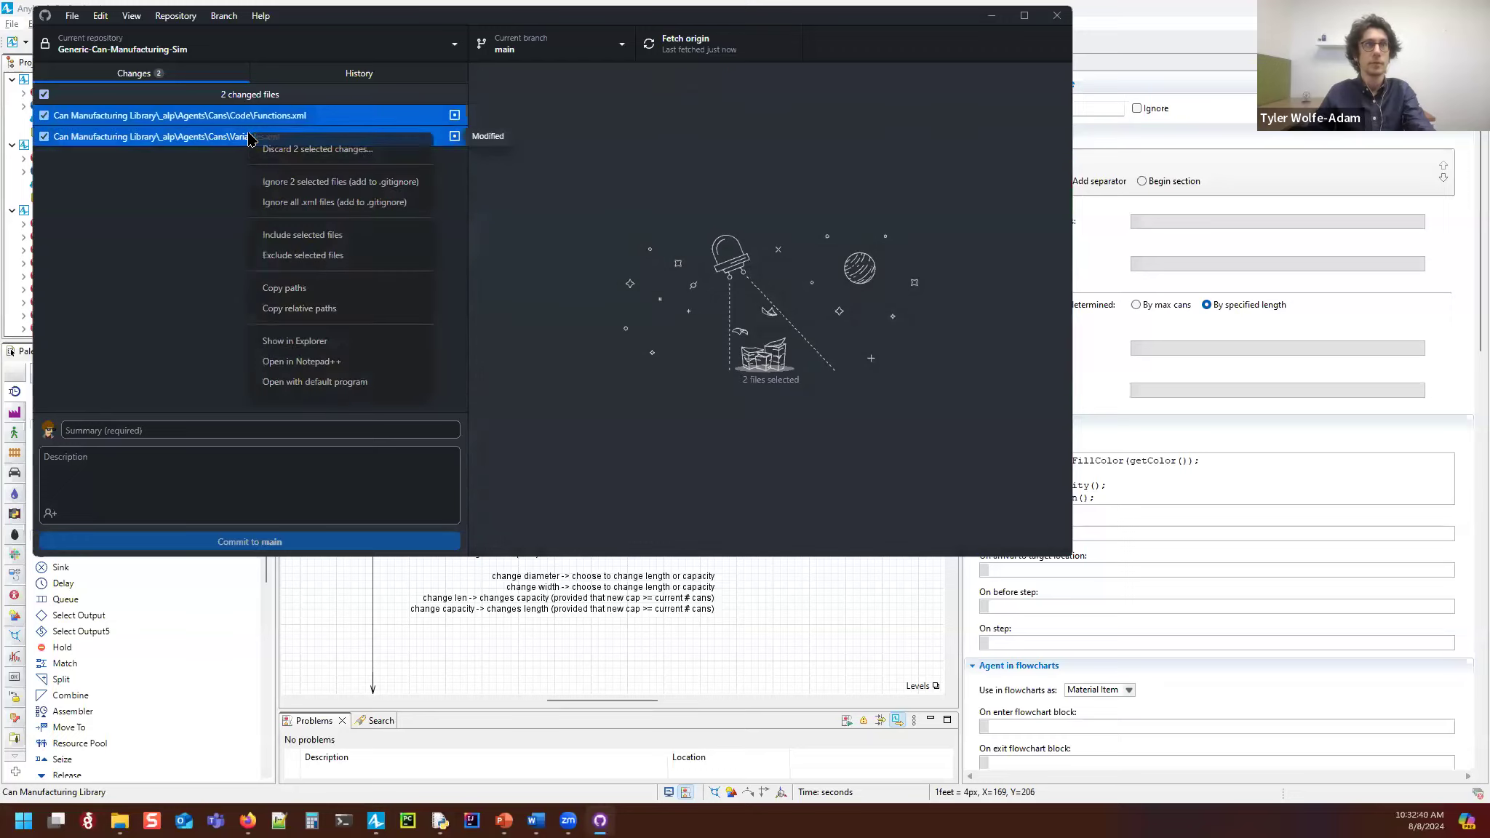
pyautogui.click(289, 149)
pyautogui.click(582, 351)
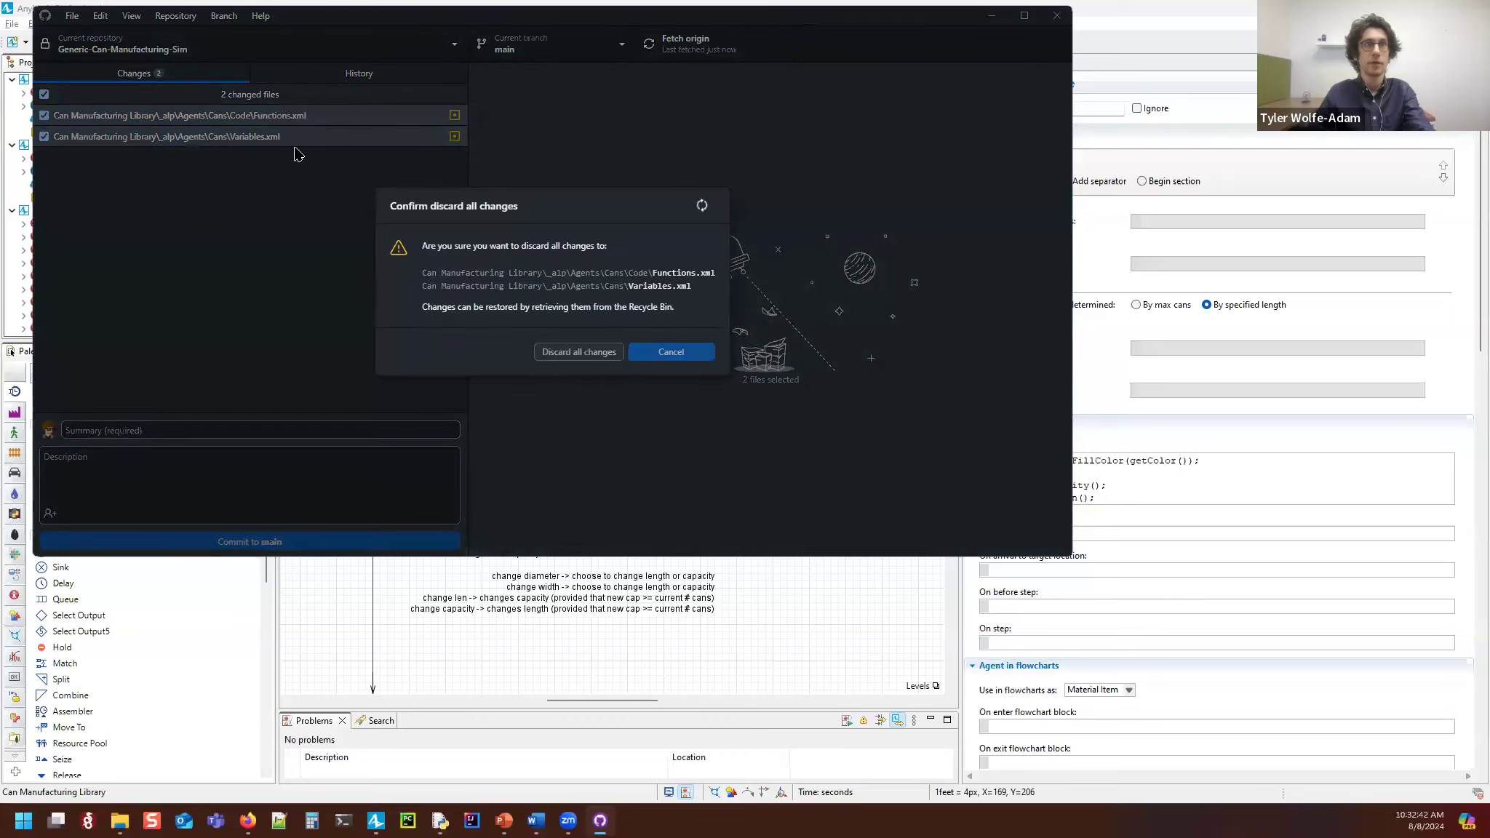
pyautogui.click(1376, 141)
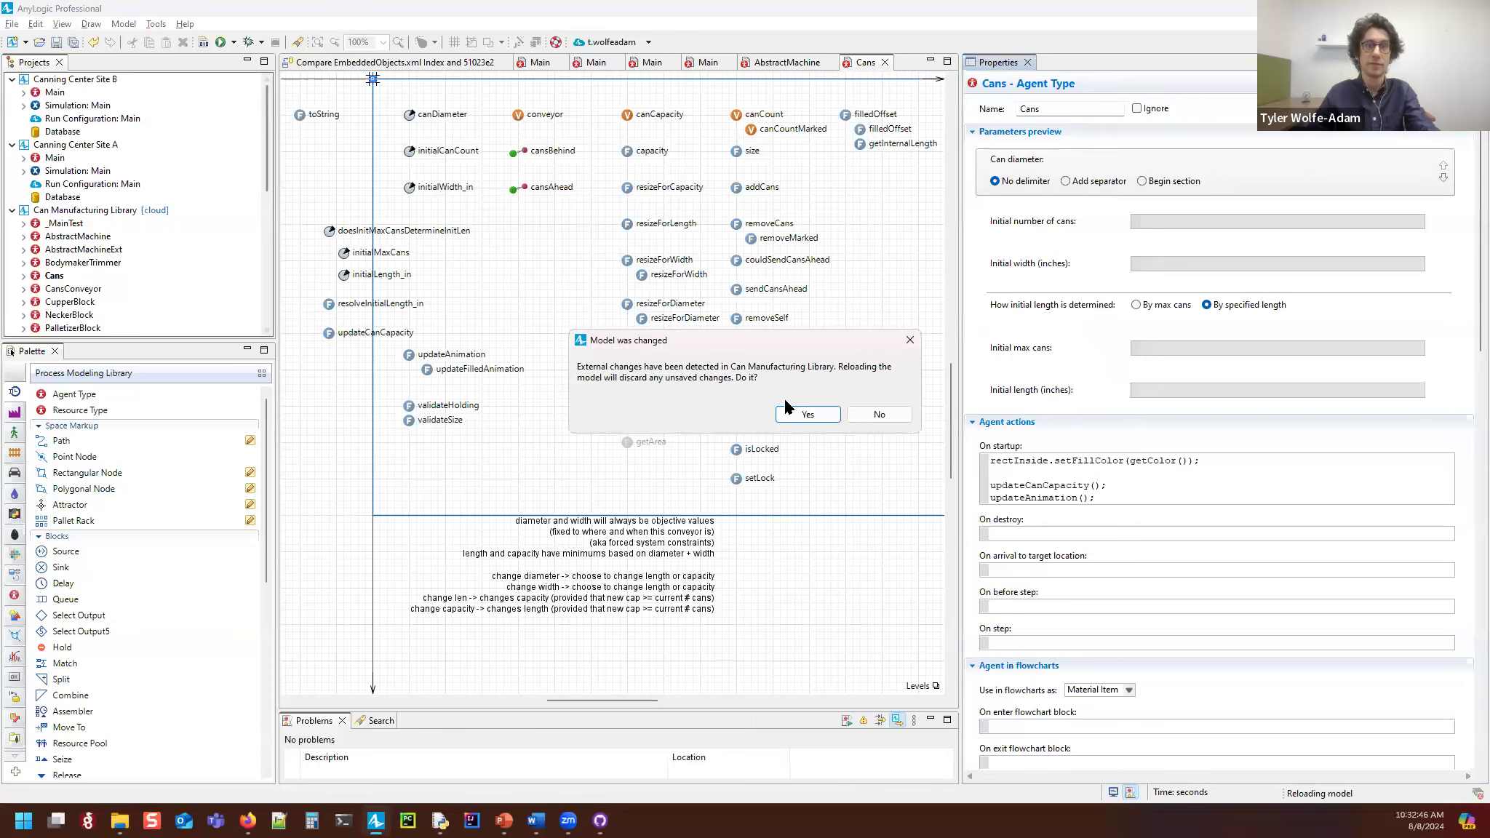
pyautogui.click(813, 417)
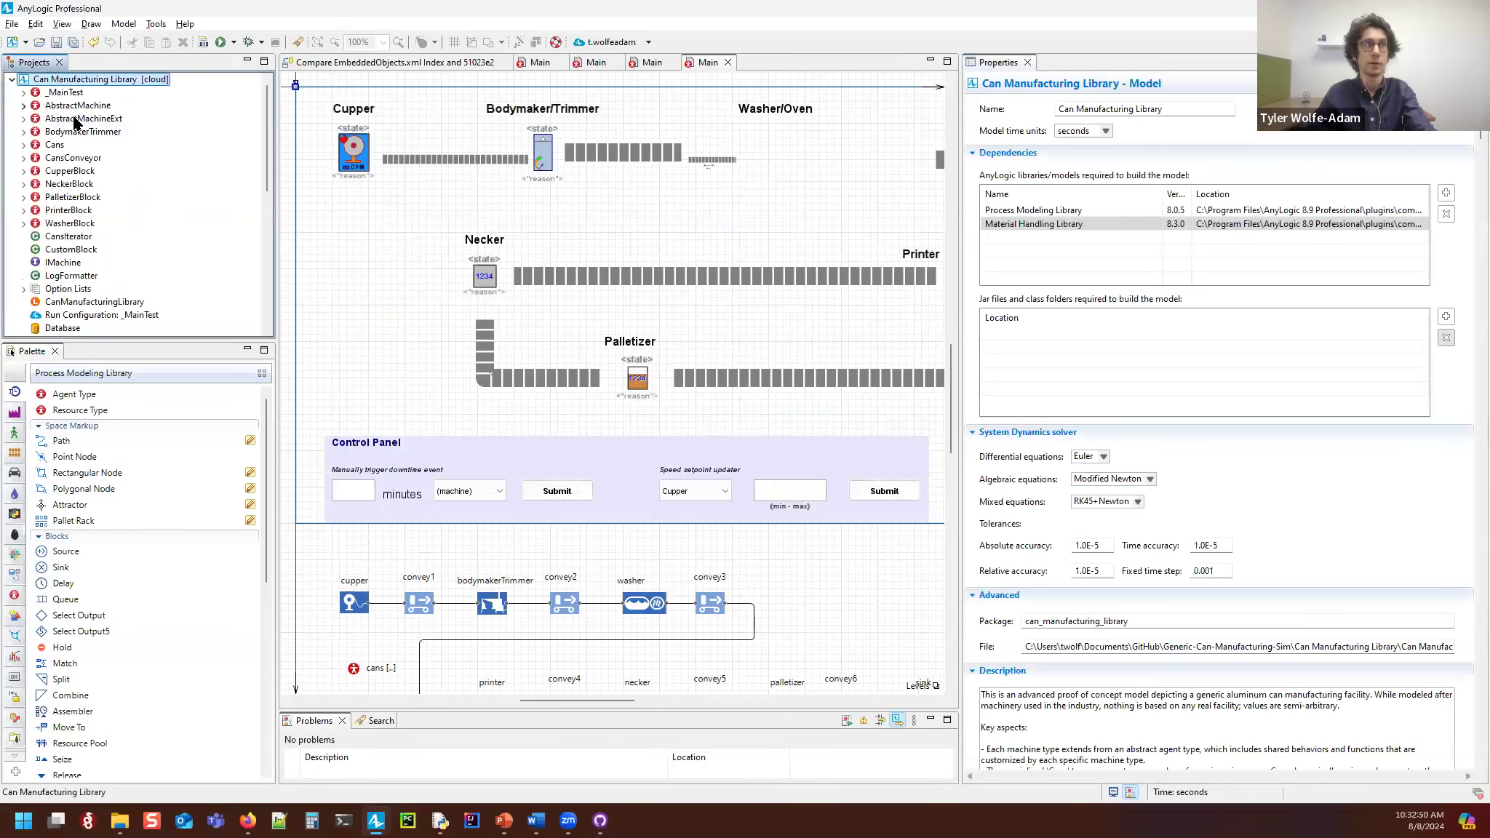
# Step: Switch the repository to the origin/feature-add-to-population branch in GitHub Desktop, leaving the current changes on main
pyautogui.hotkey('alt', 'Tab')
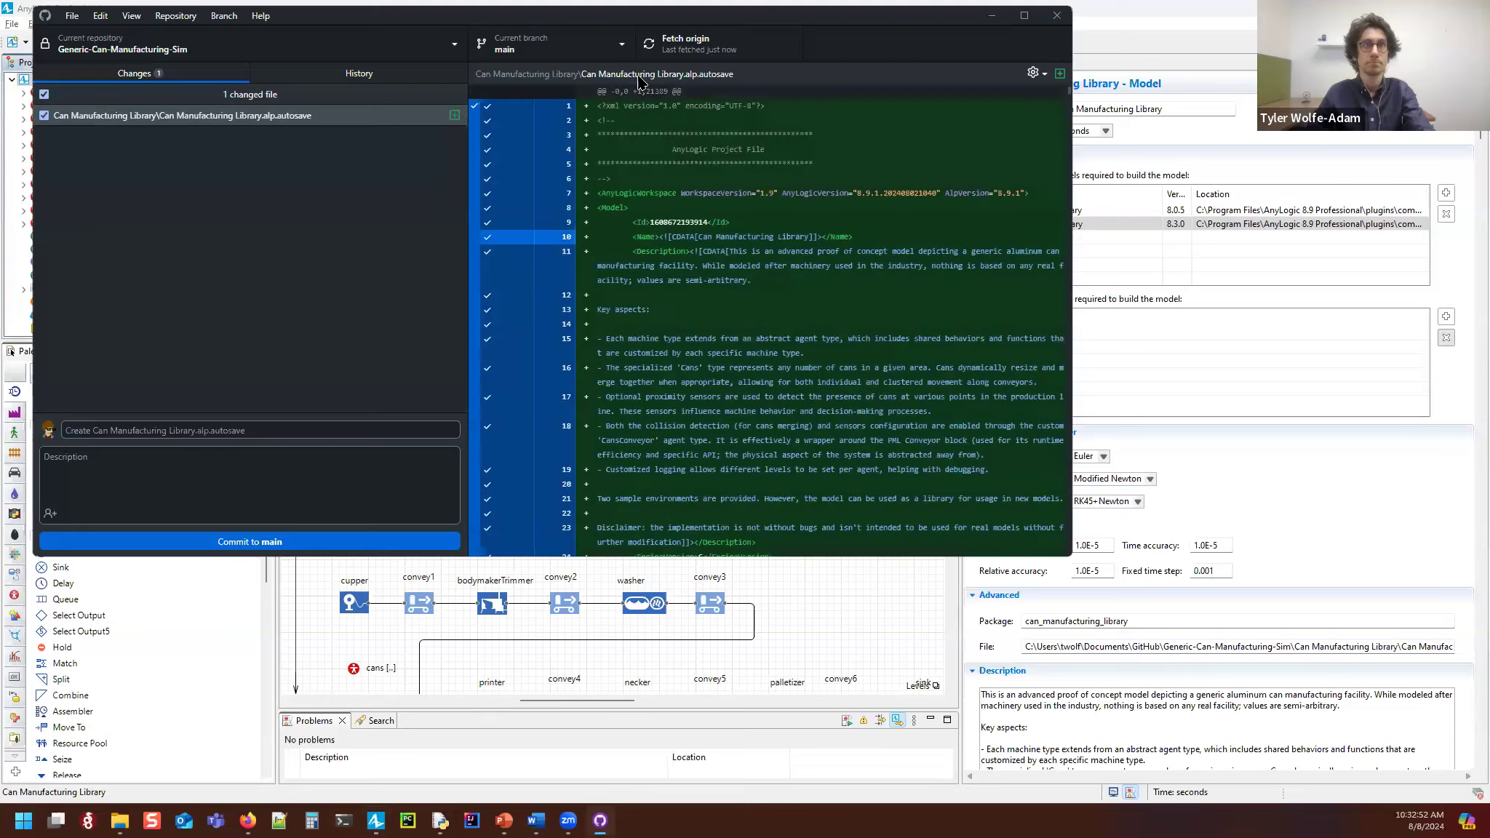
pyautogui.click(552, 44)
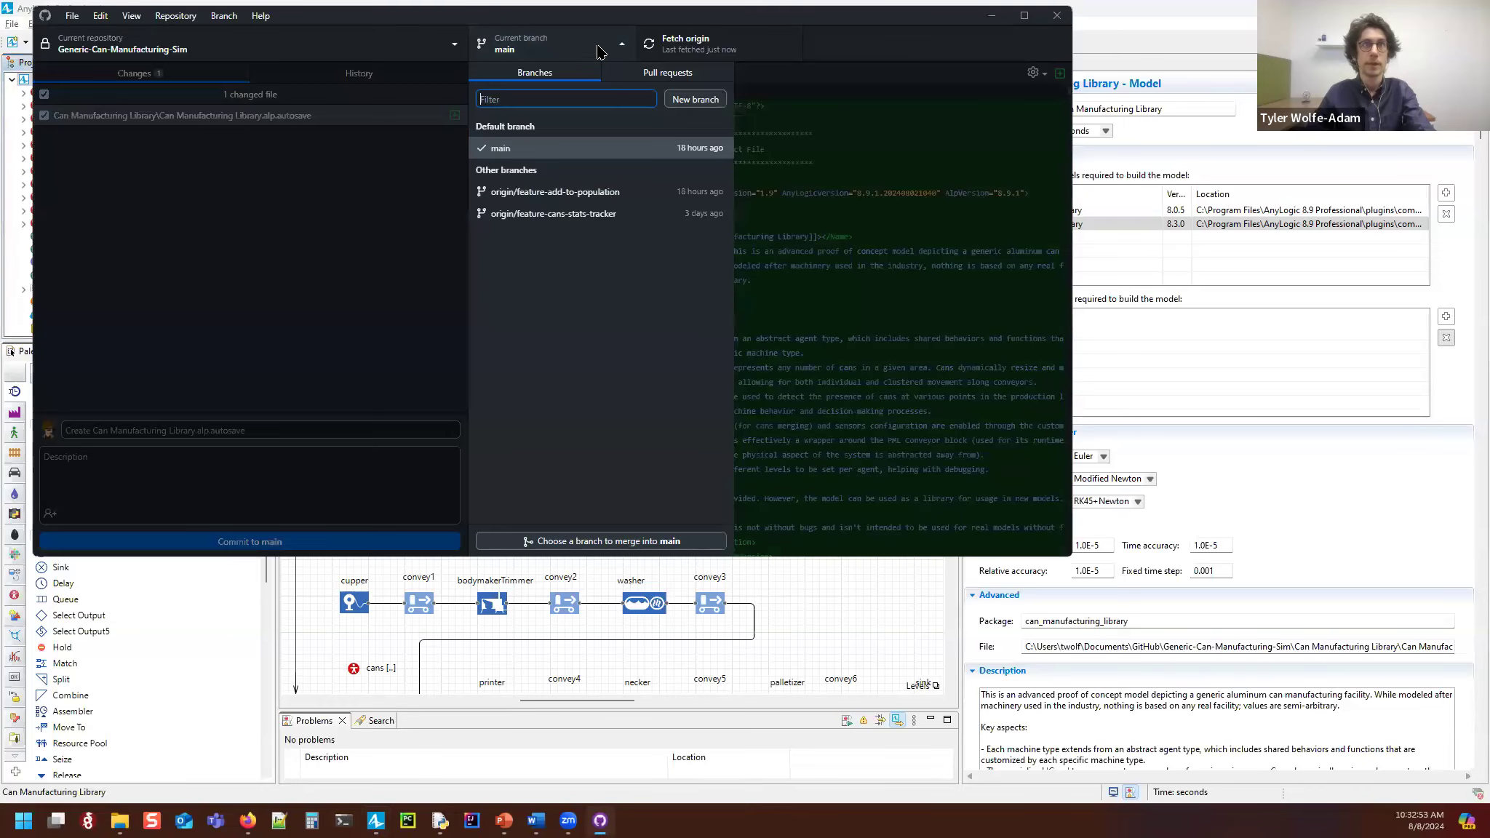
pyautogui.click(588, 197)
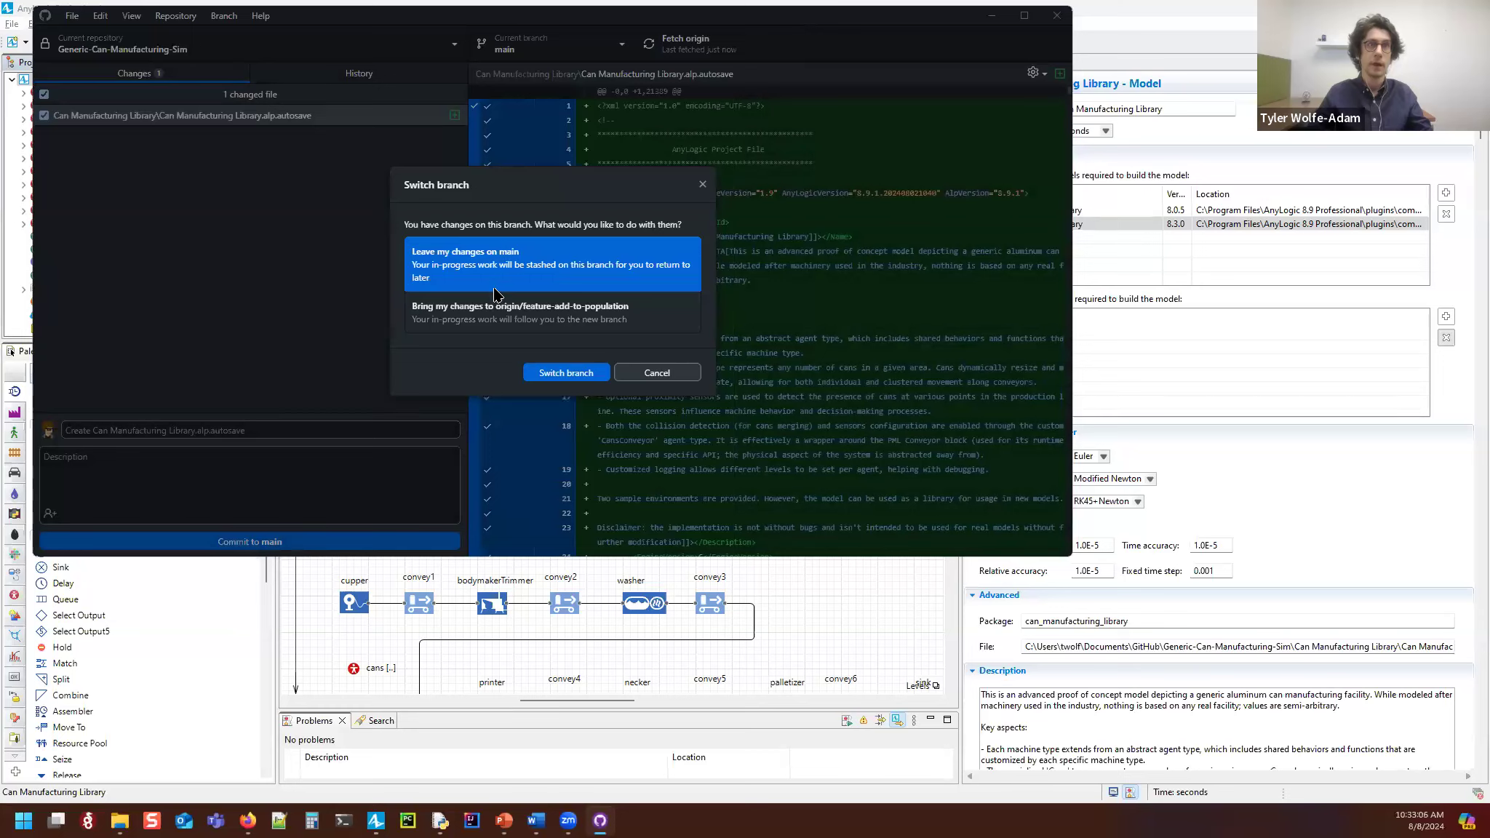
pyautogui.click(560, 372)
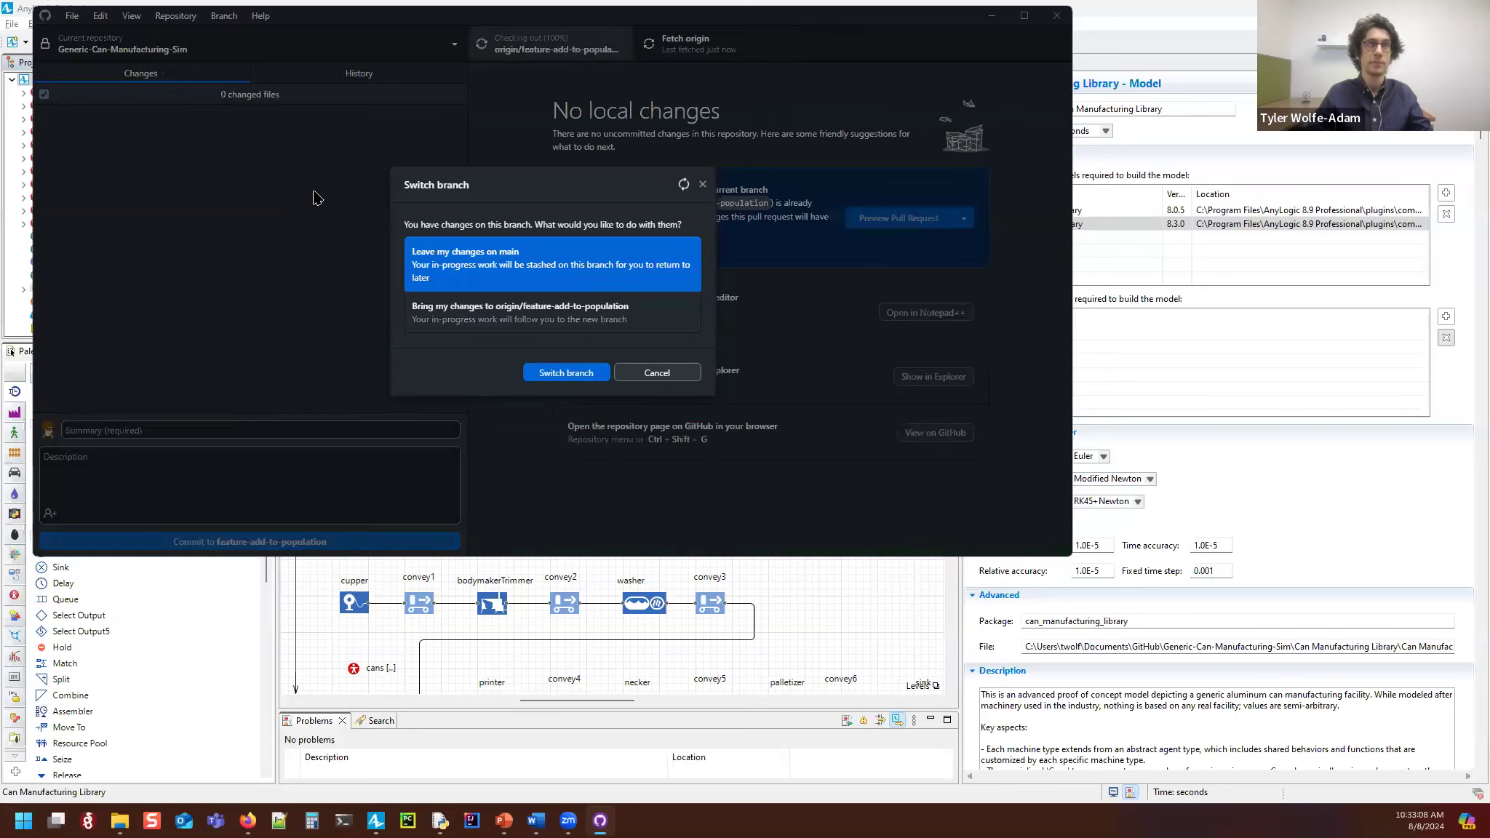
# Step: Return to AnyLogic and reload Canning Center Site B, Can Manufacturing Library and Canning Center Site A from the switched branch
pyautogui.click(1222, 145)
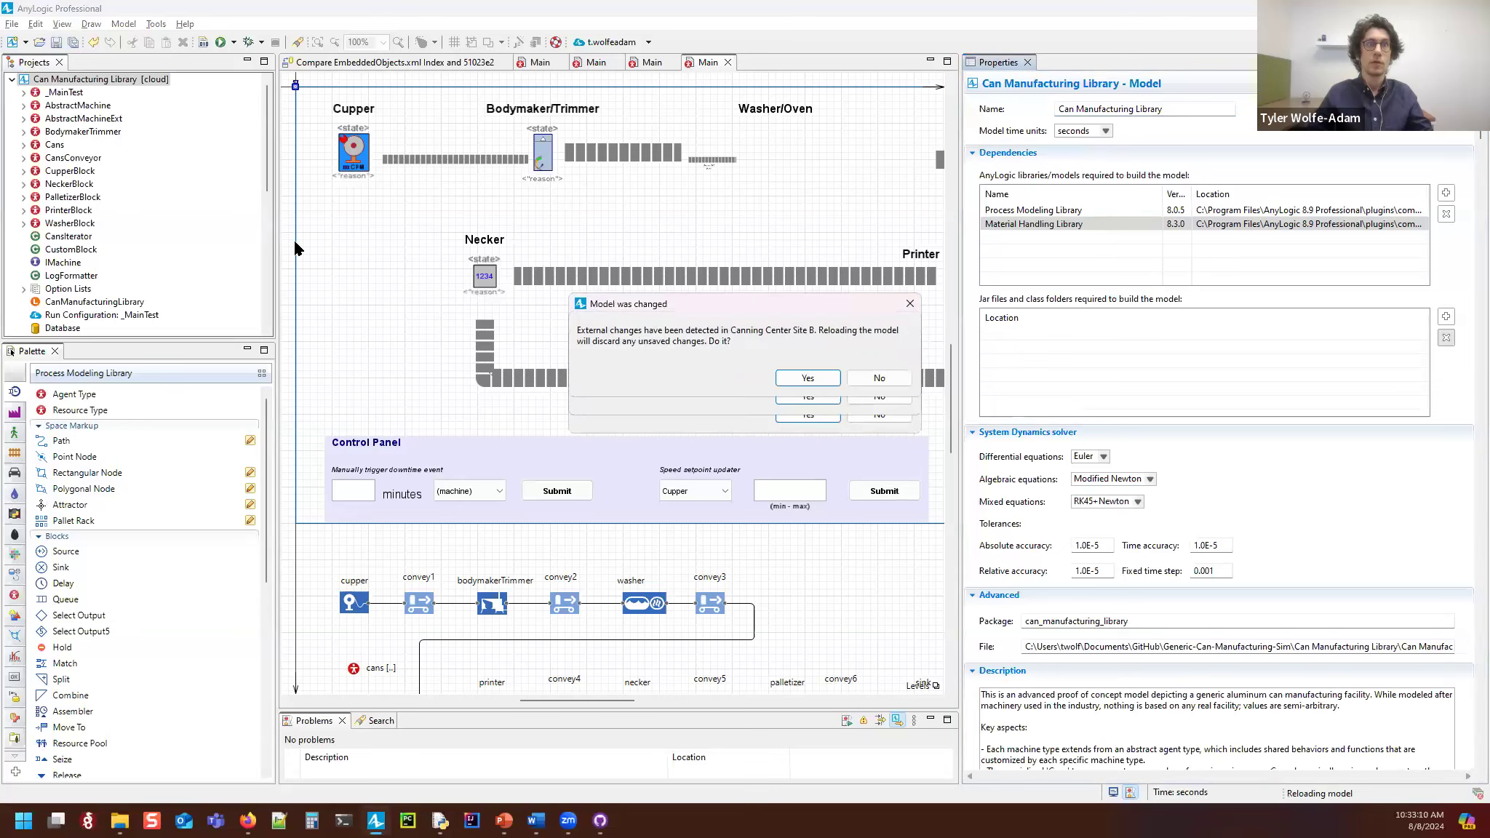
pyautogui.moveTo(708, 300); pyautogui.dragTo(710, 195)
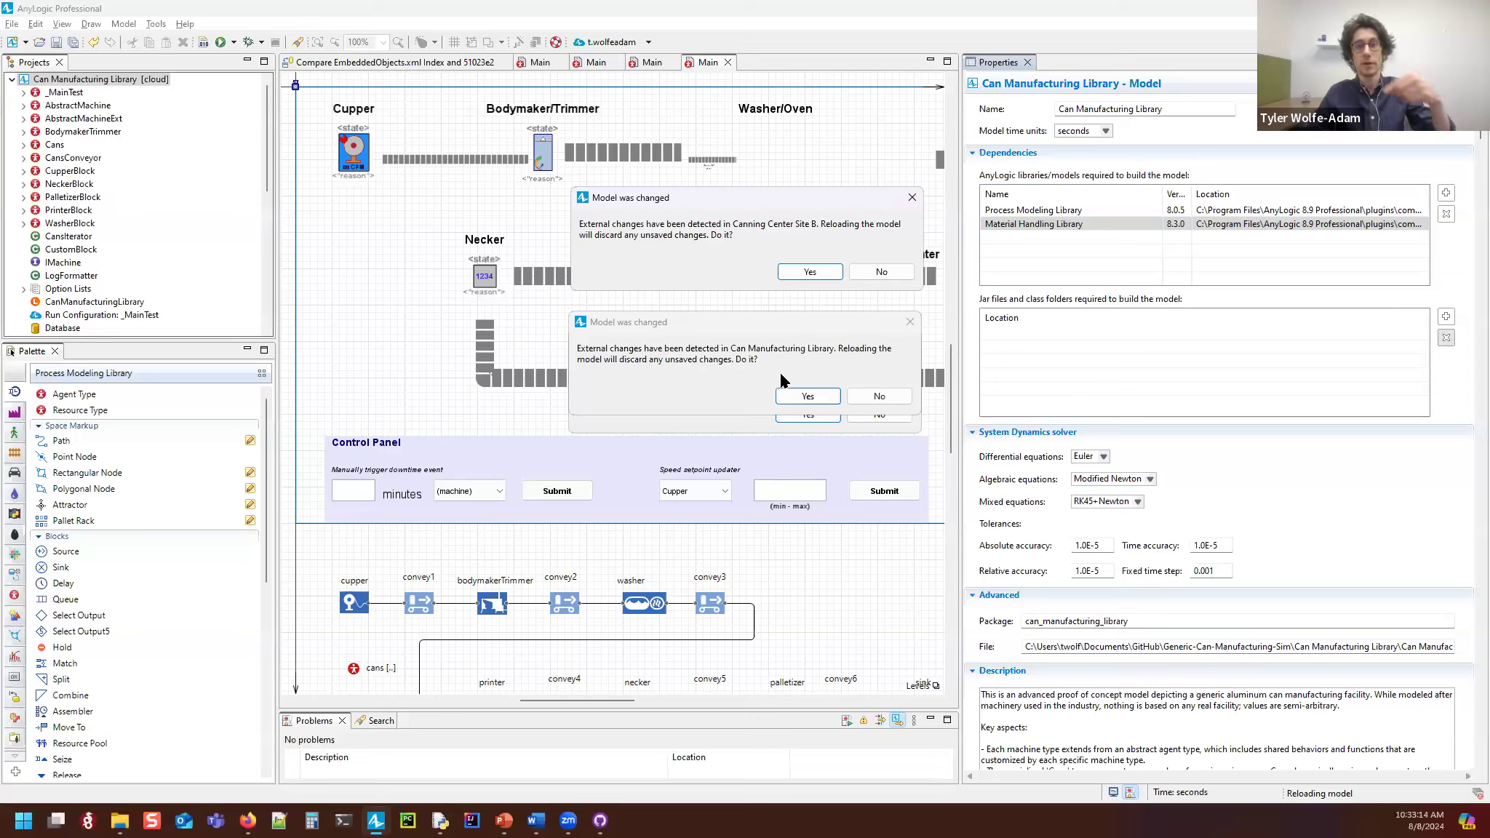
pyautogui.click(809, 272)
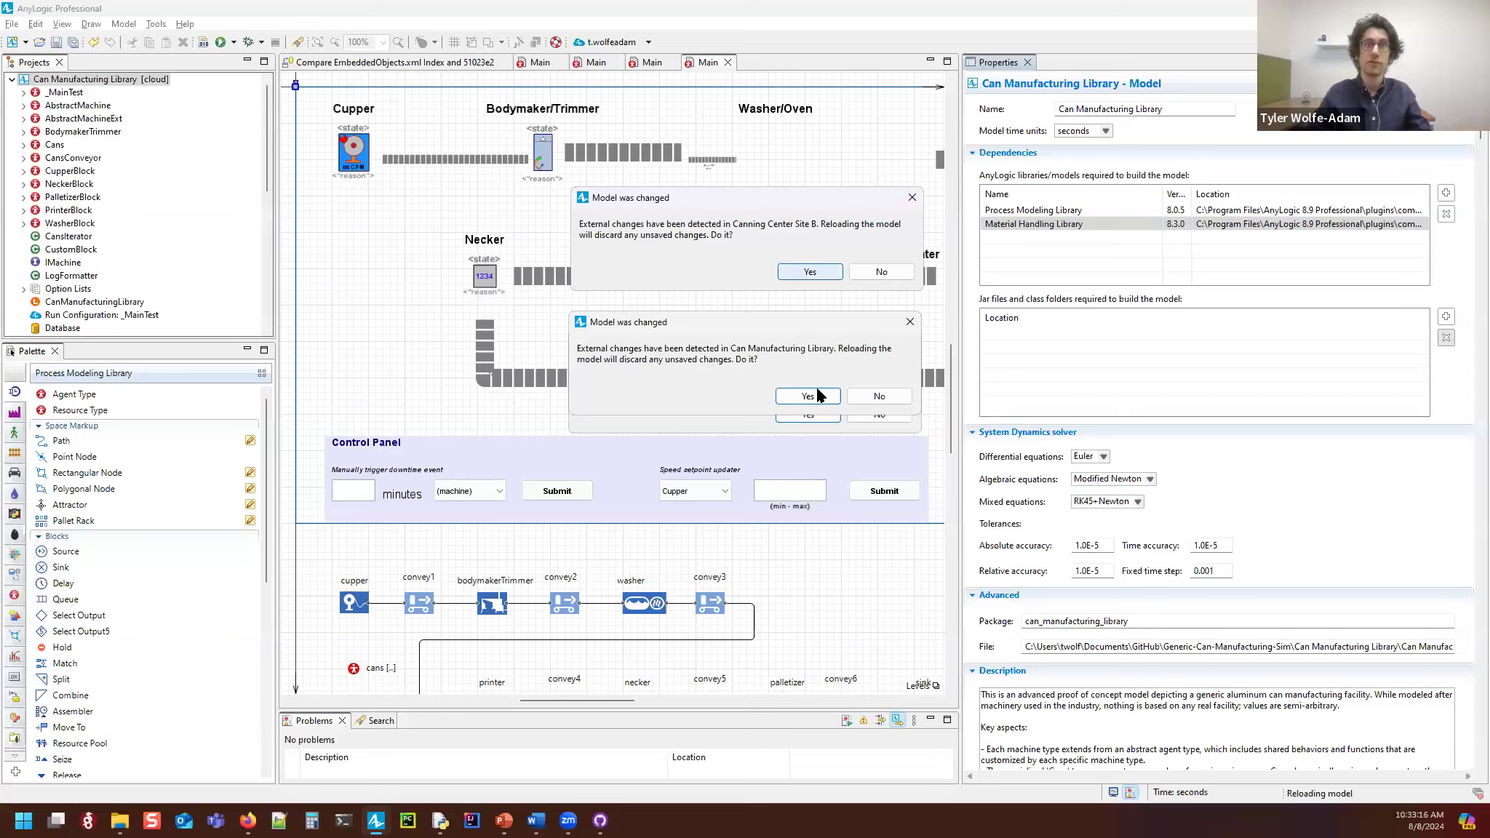
pyautogui.click(807, 396)
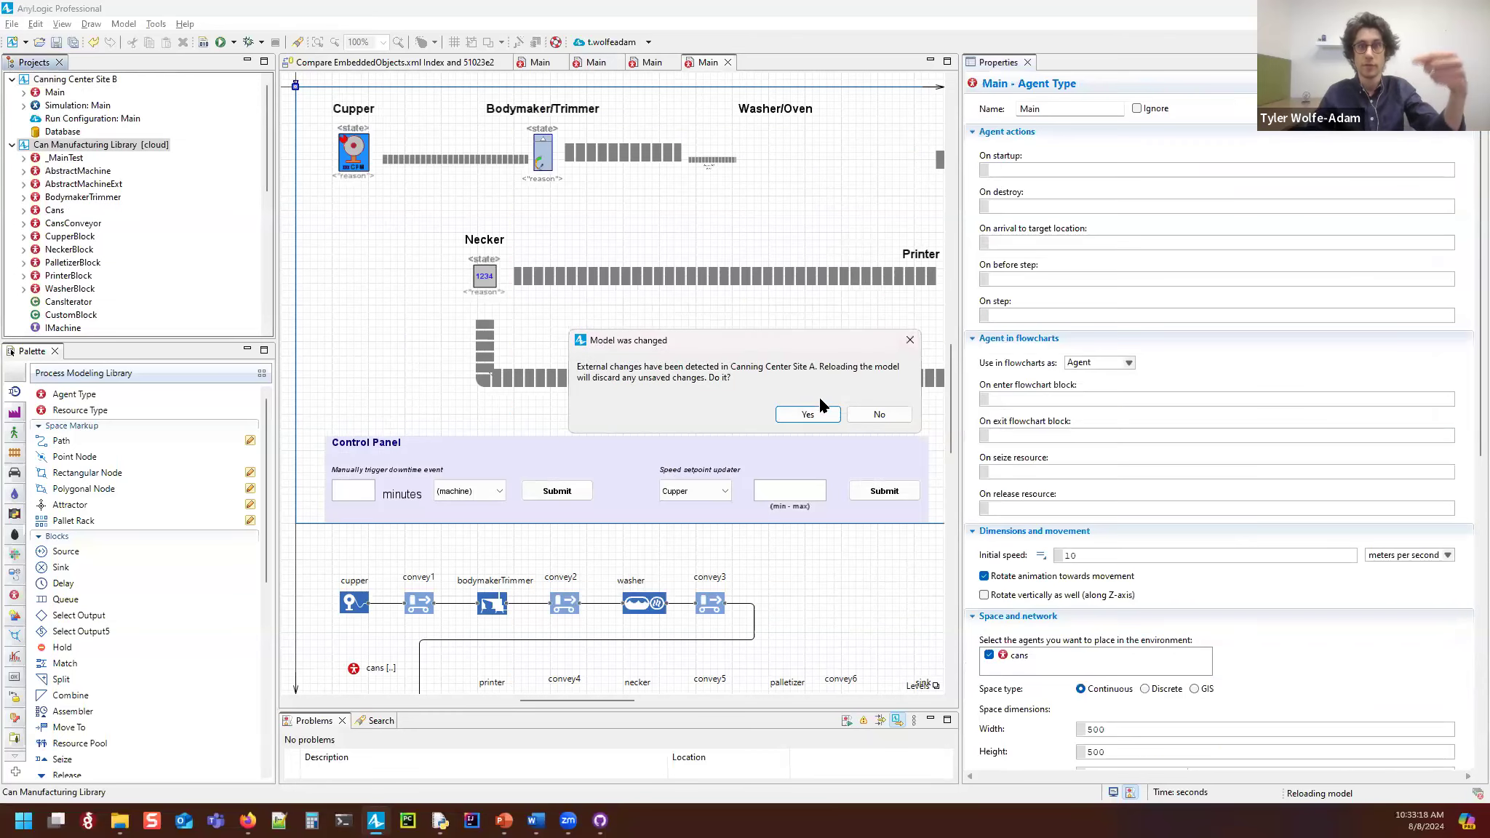
pyautogui.click(812, 418)
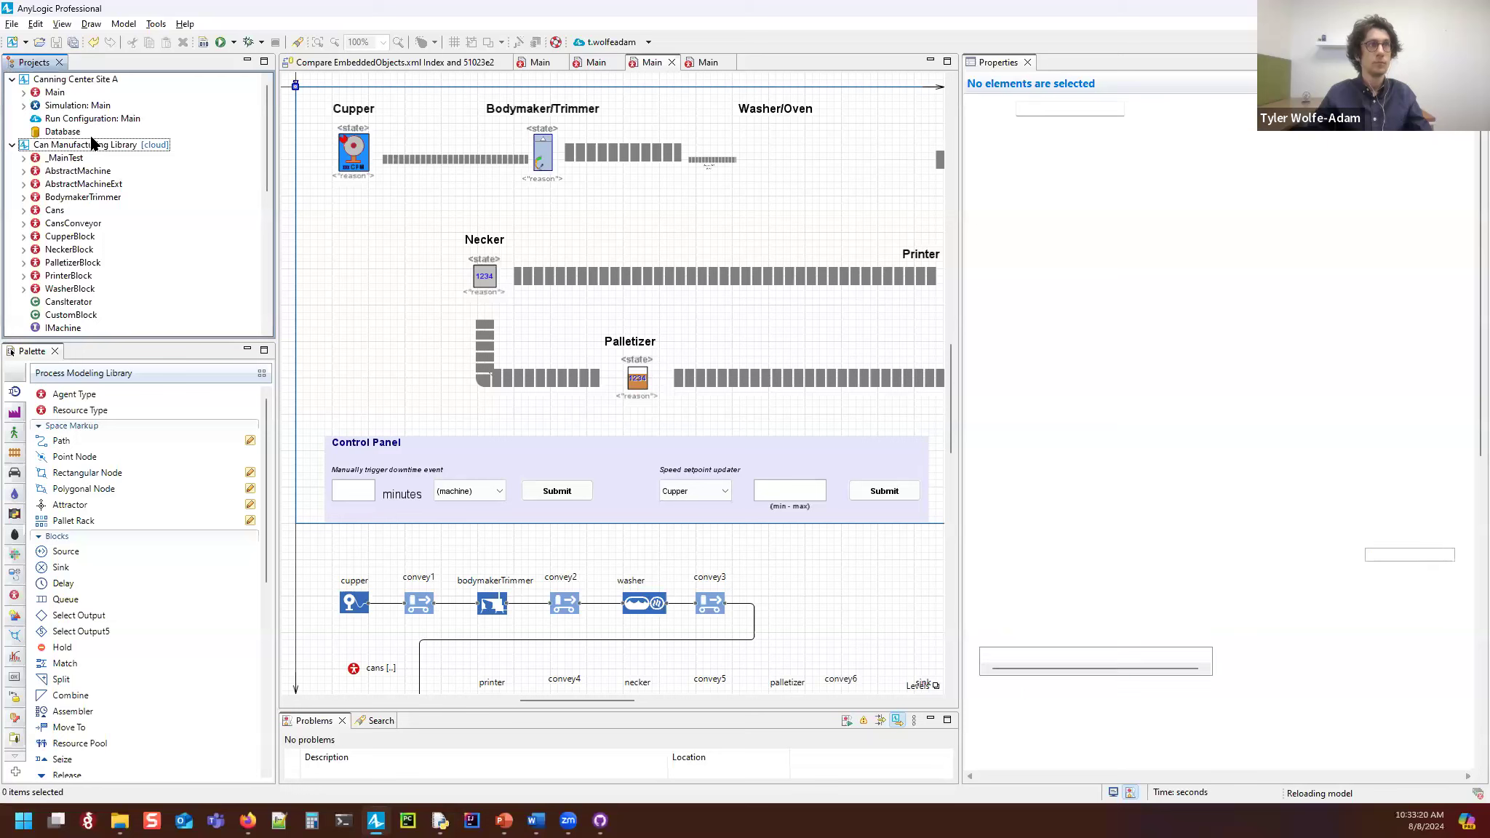
pyautogui.click(756, 482)
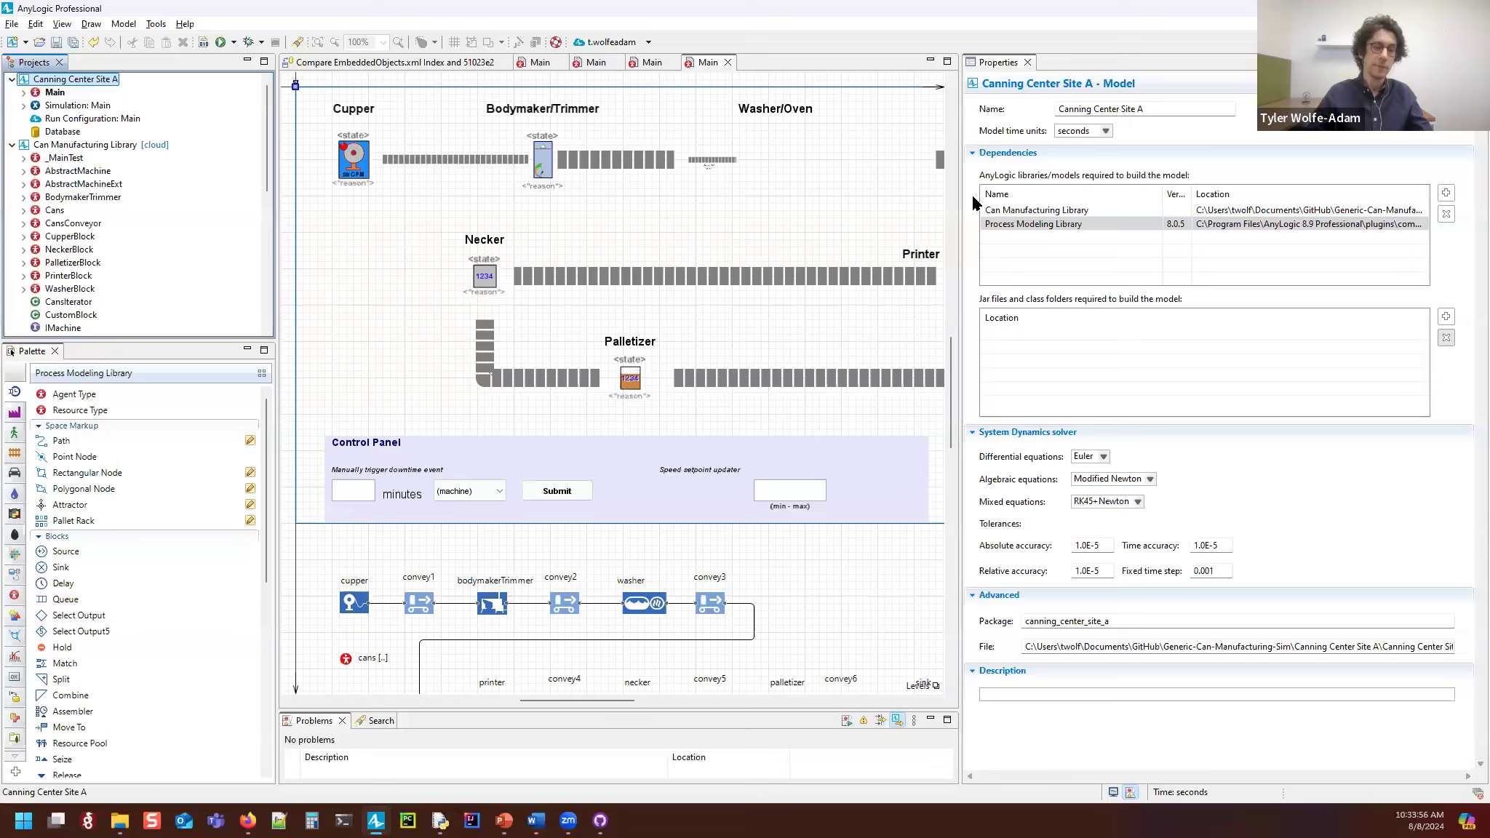
# Step: Open the Can Manufacturing Library model folder and examine the .git and model folders in its parent Generic-Can-Manufacturing-Sim, then return to AnyLogic
pyautogui.rightClick(84, 145)
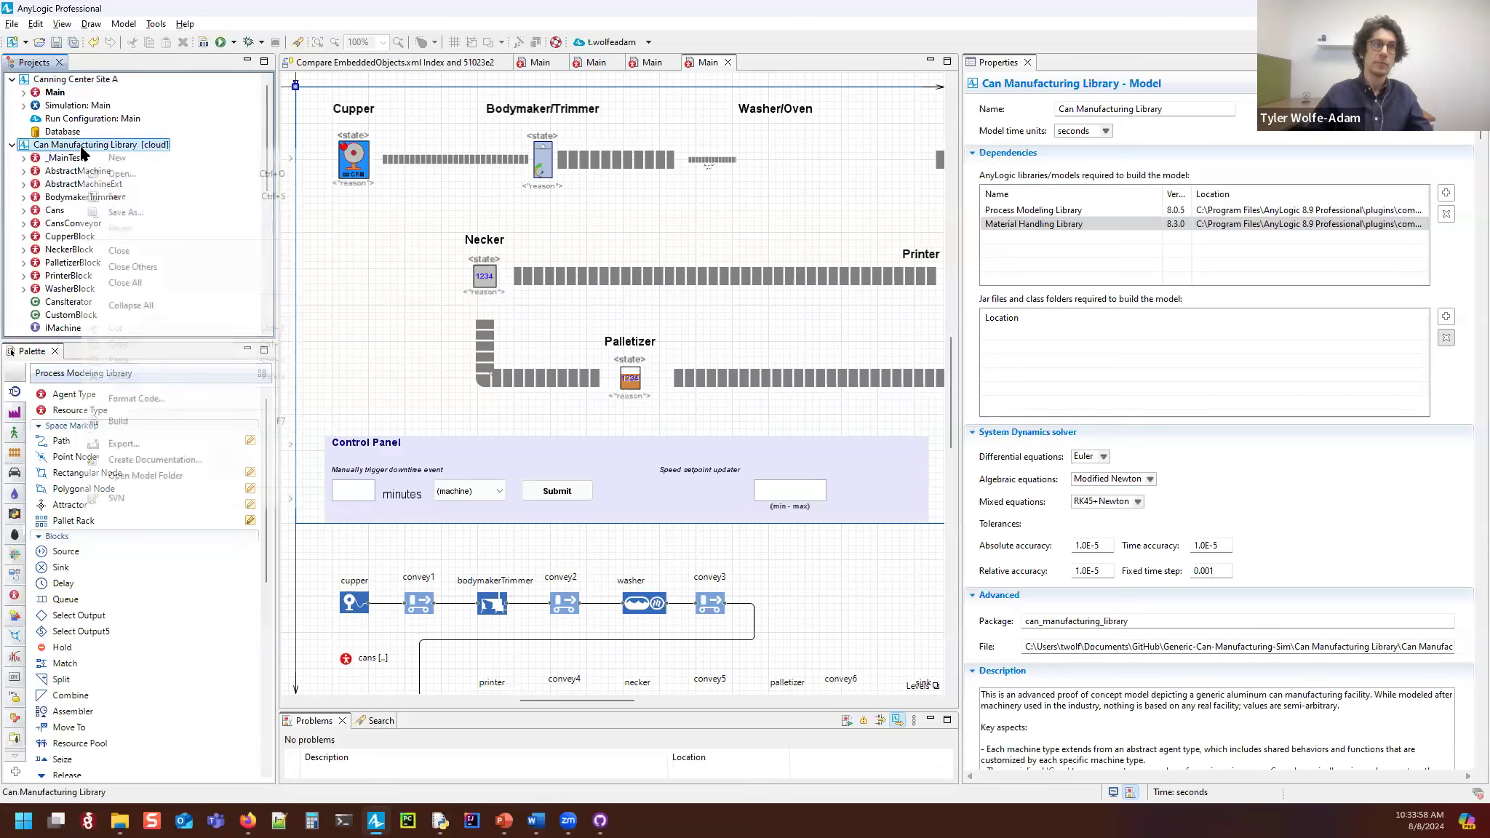
pyautogui.click(146, 475)
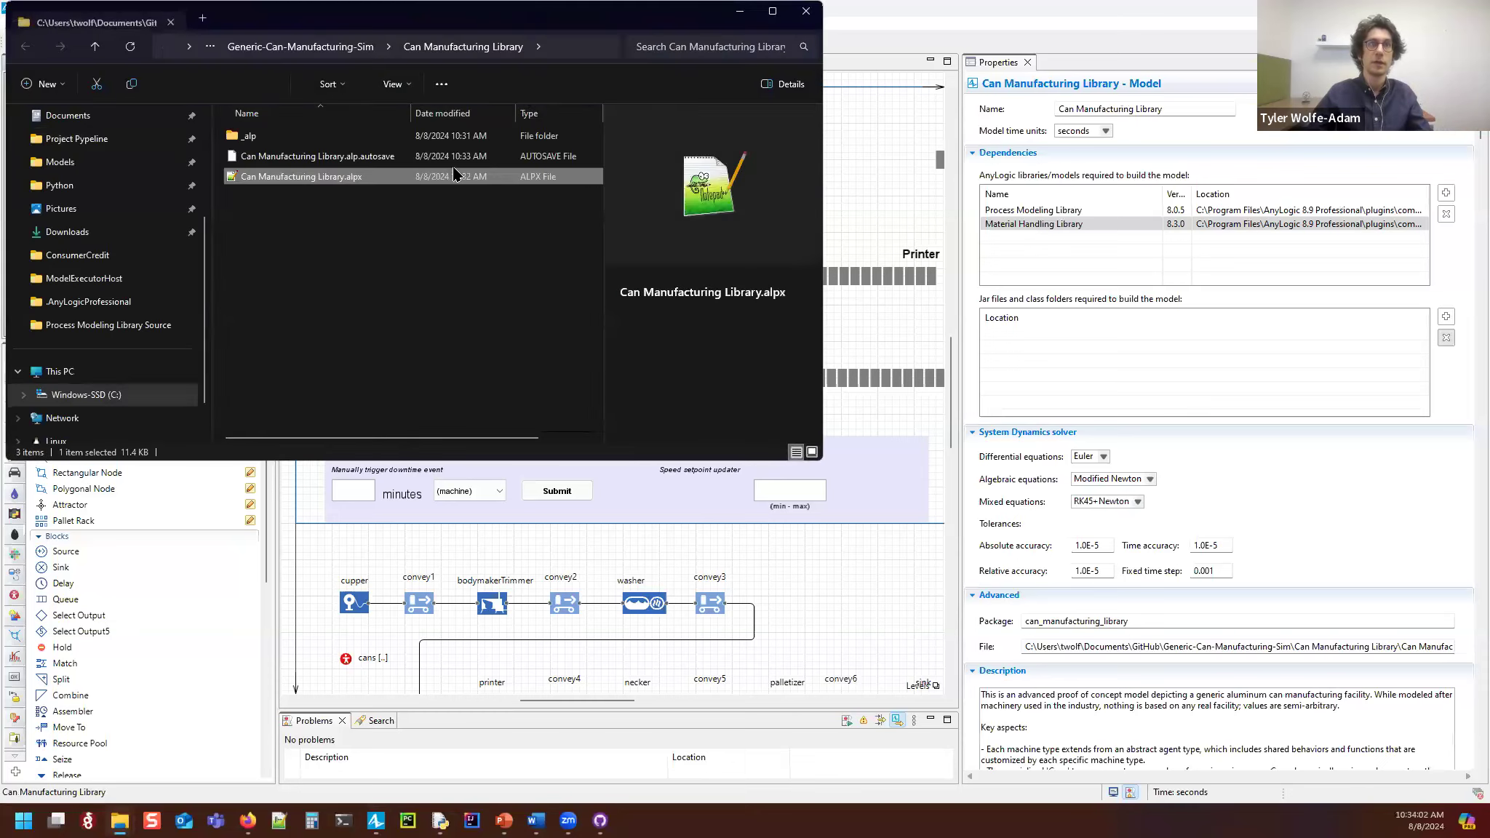
pyautogui.click(342, 48)
pyautogui.click(306, 137)
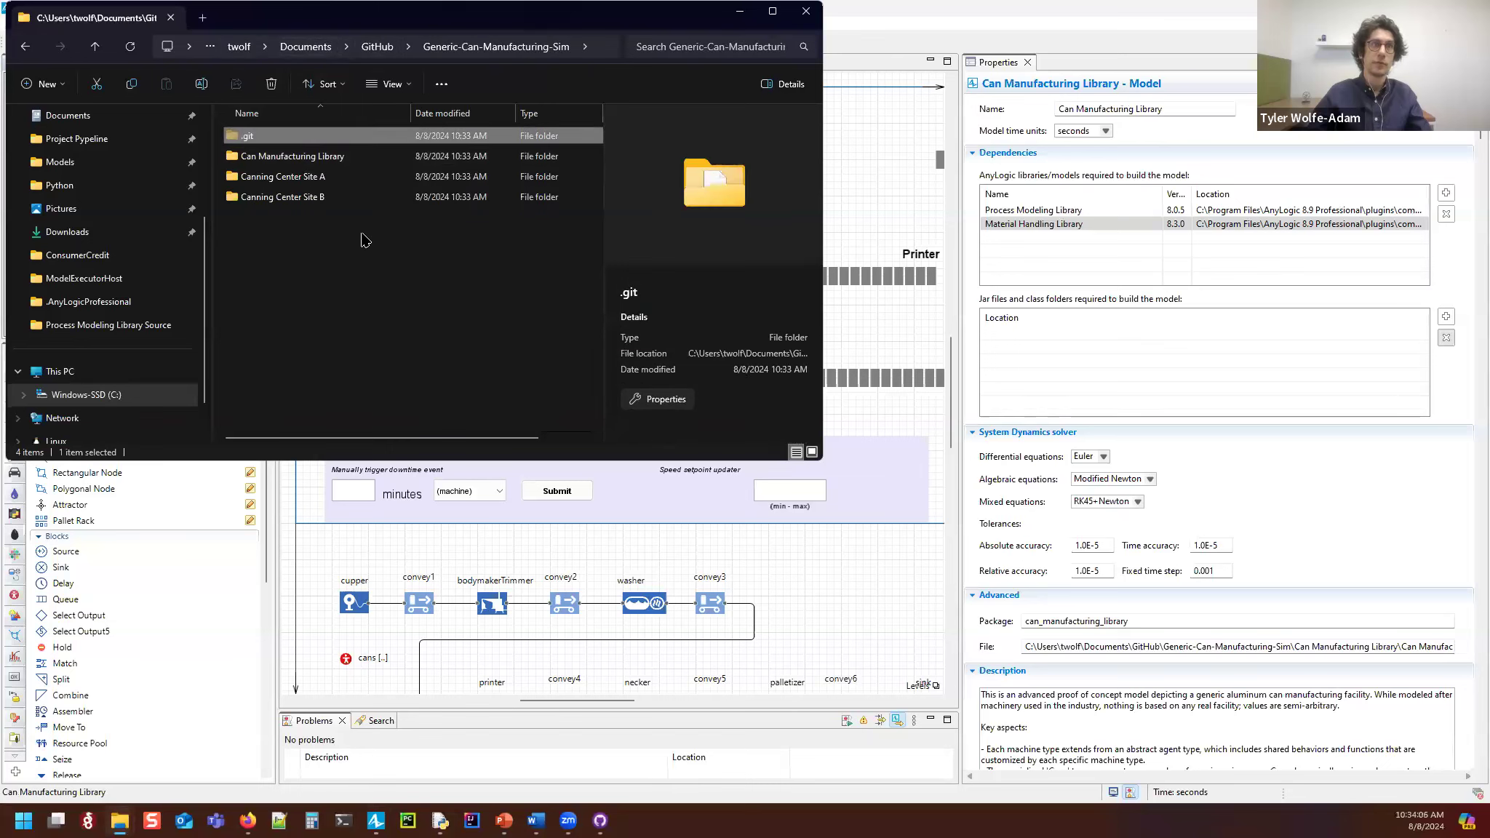
pyautogui.click(336, 259)
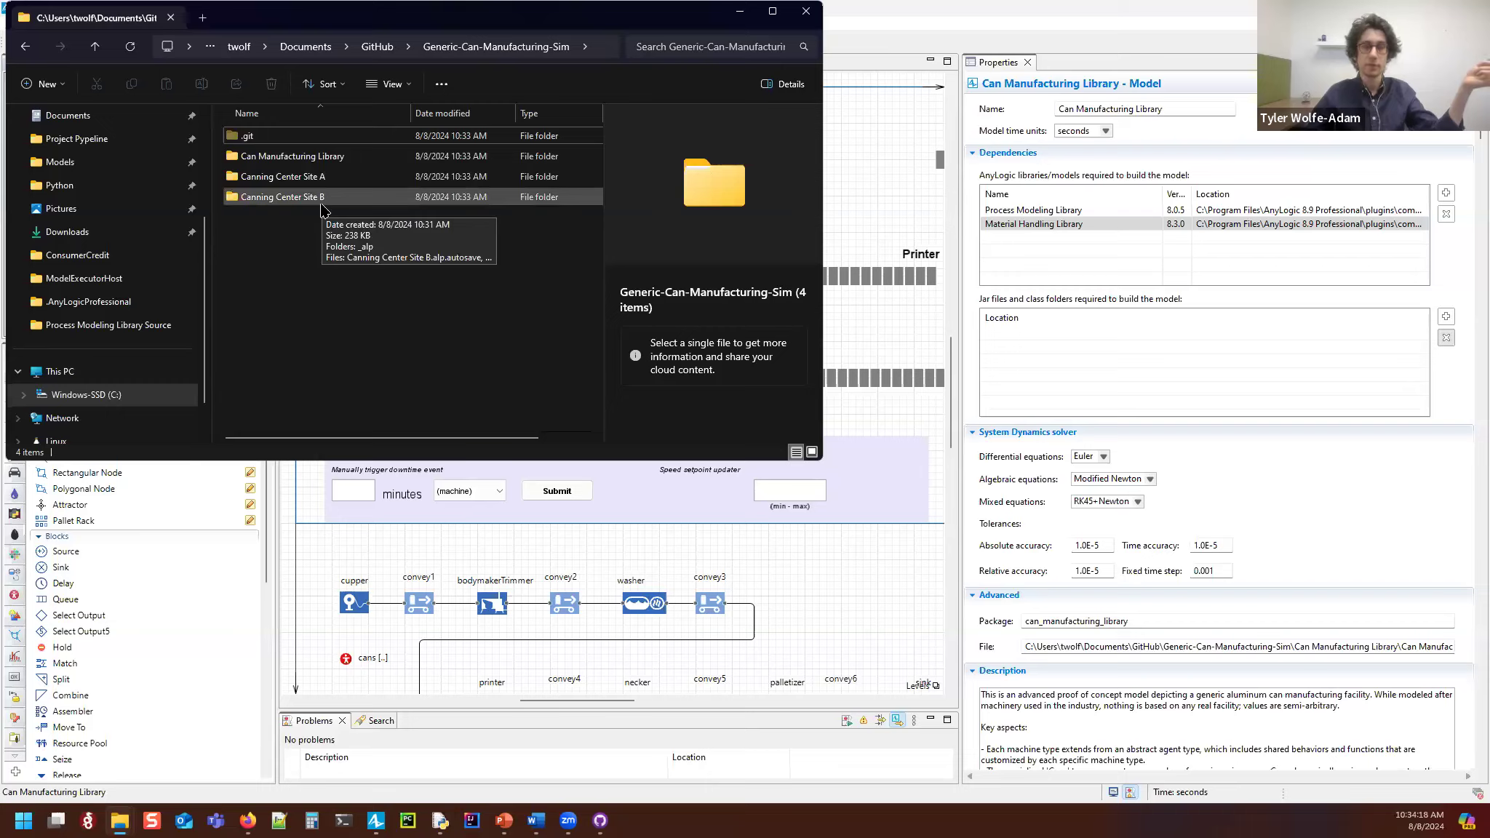
pyautogui.scroll(3, 55, 262)
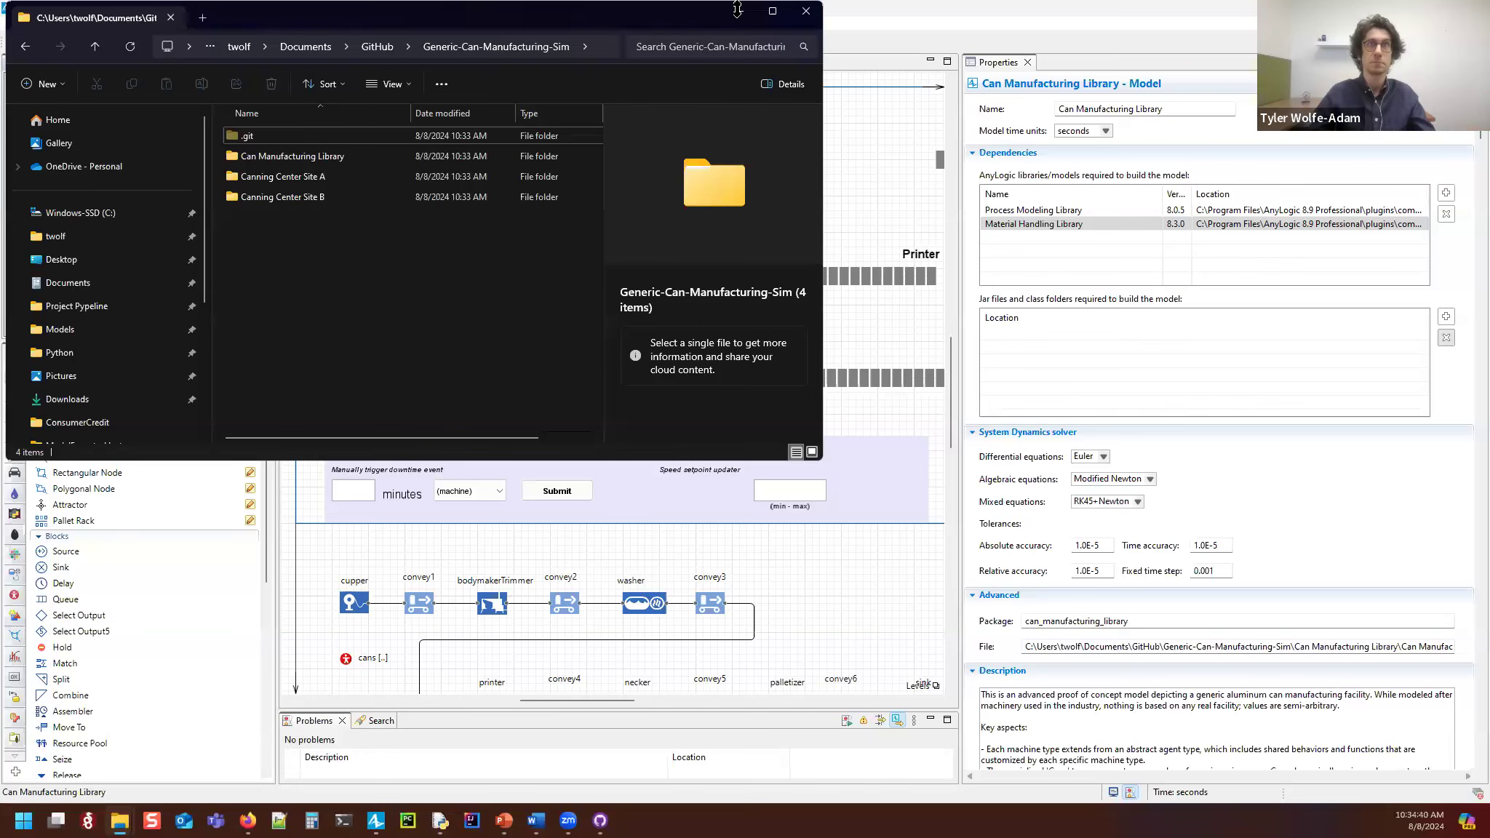
pyautogui.click(856, 52)
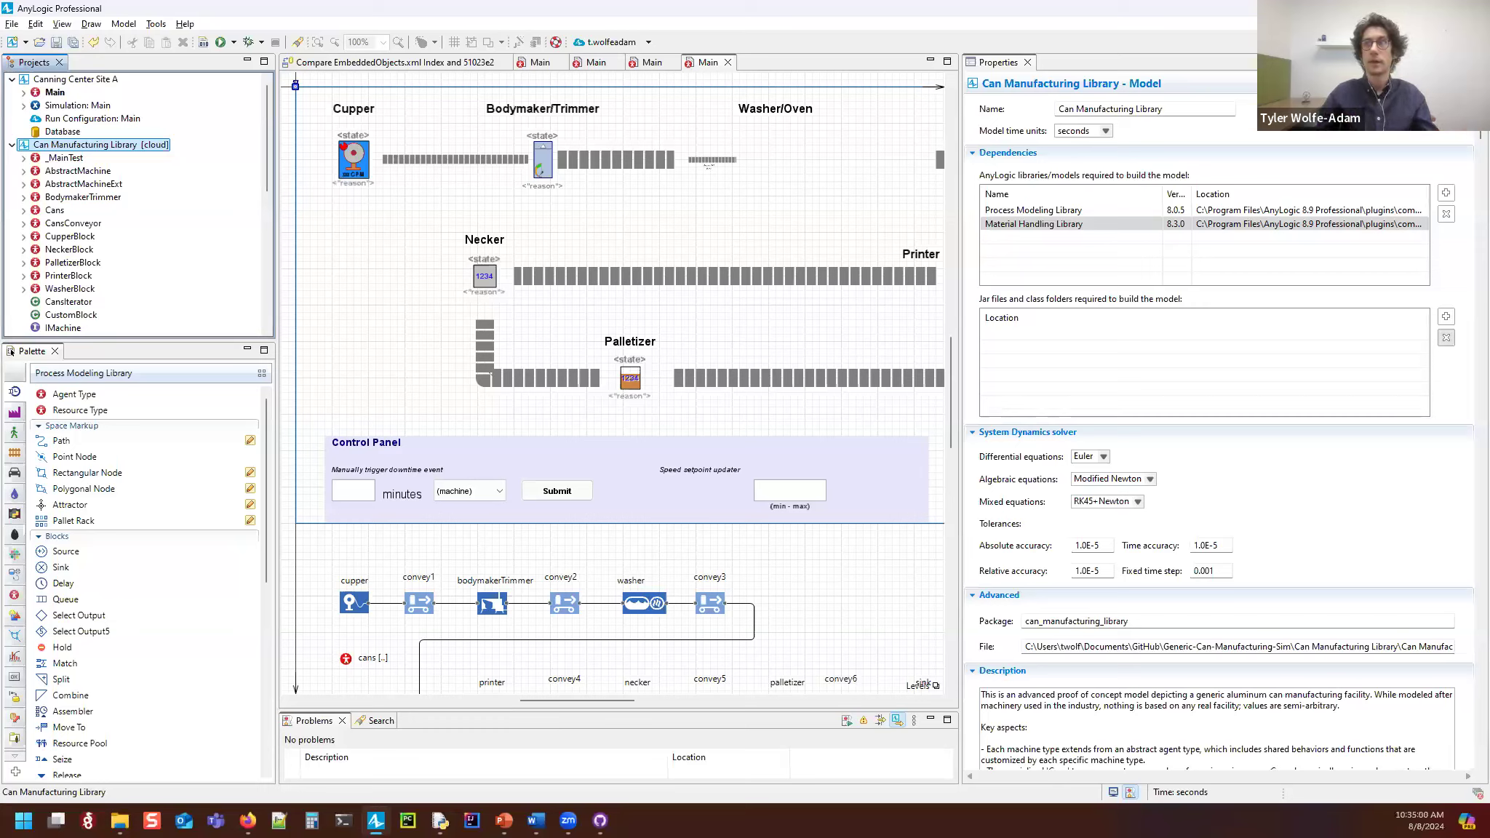
# Step: Switch to AnyLogic's Git perspective, expand CorruptedBloodPlague's local branches and CBP Stormwind working tree, and view the history of hunter.jpg
pyautogui.hotkey('ctrl', 'F8')
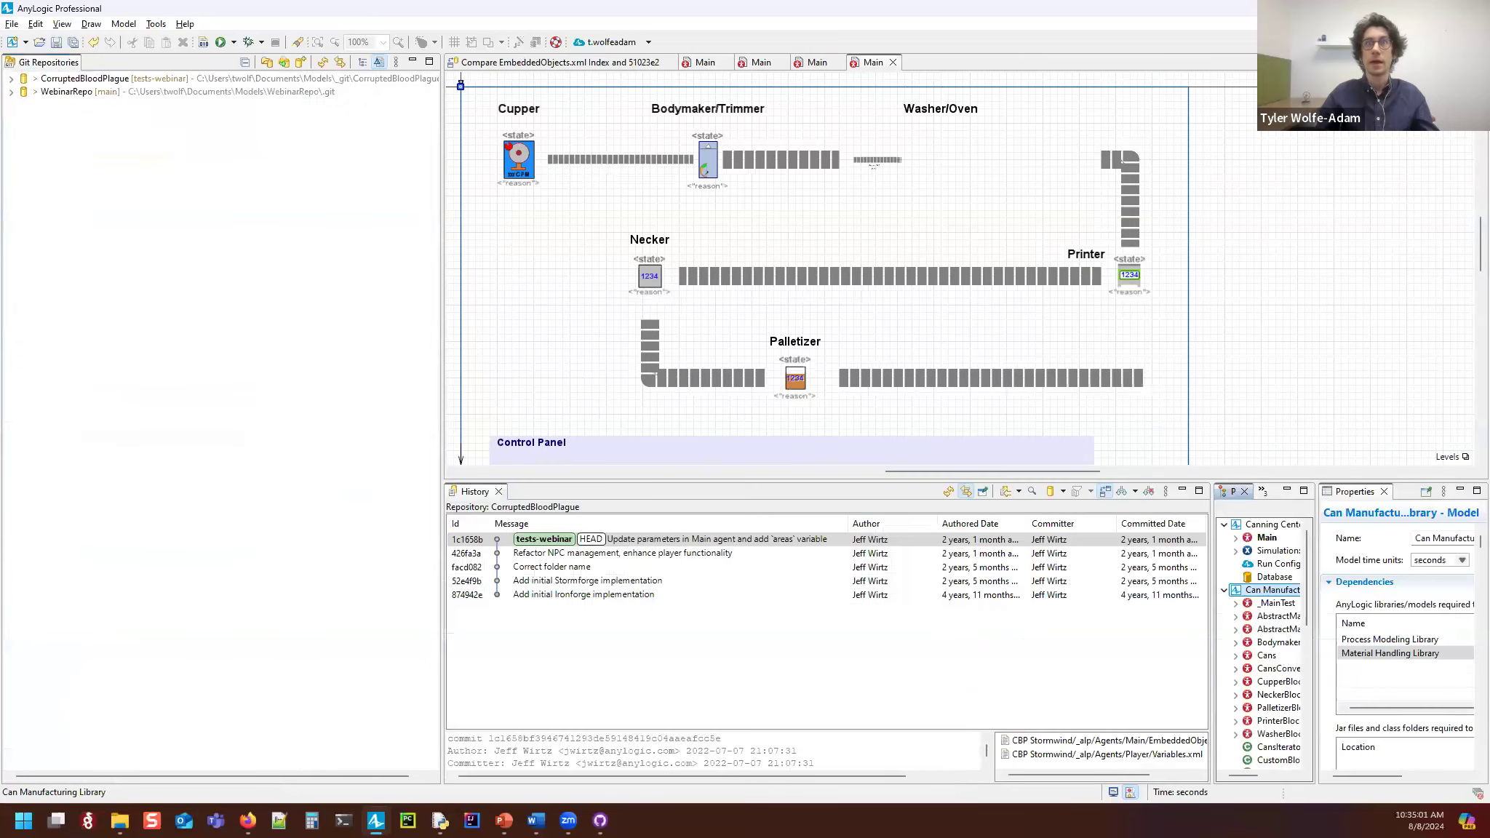
pyautogui.click(11, 77)
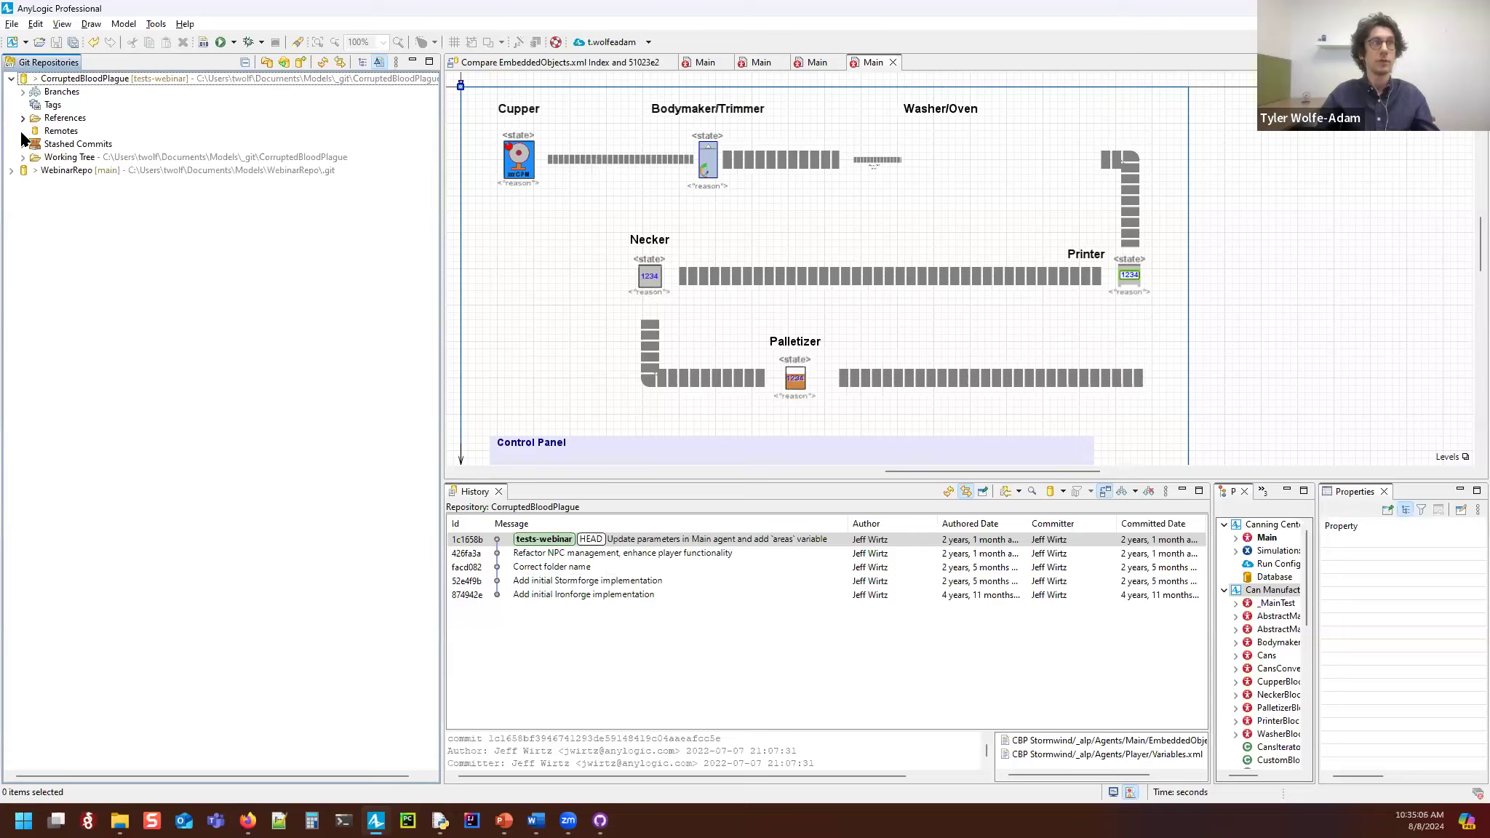
pyautogui.click(22, 92)
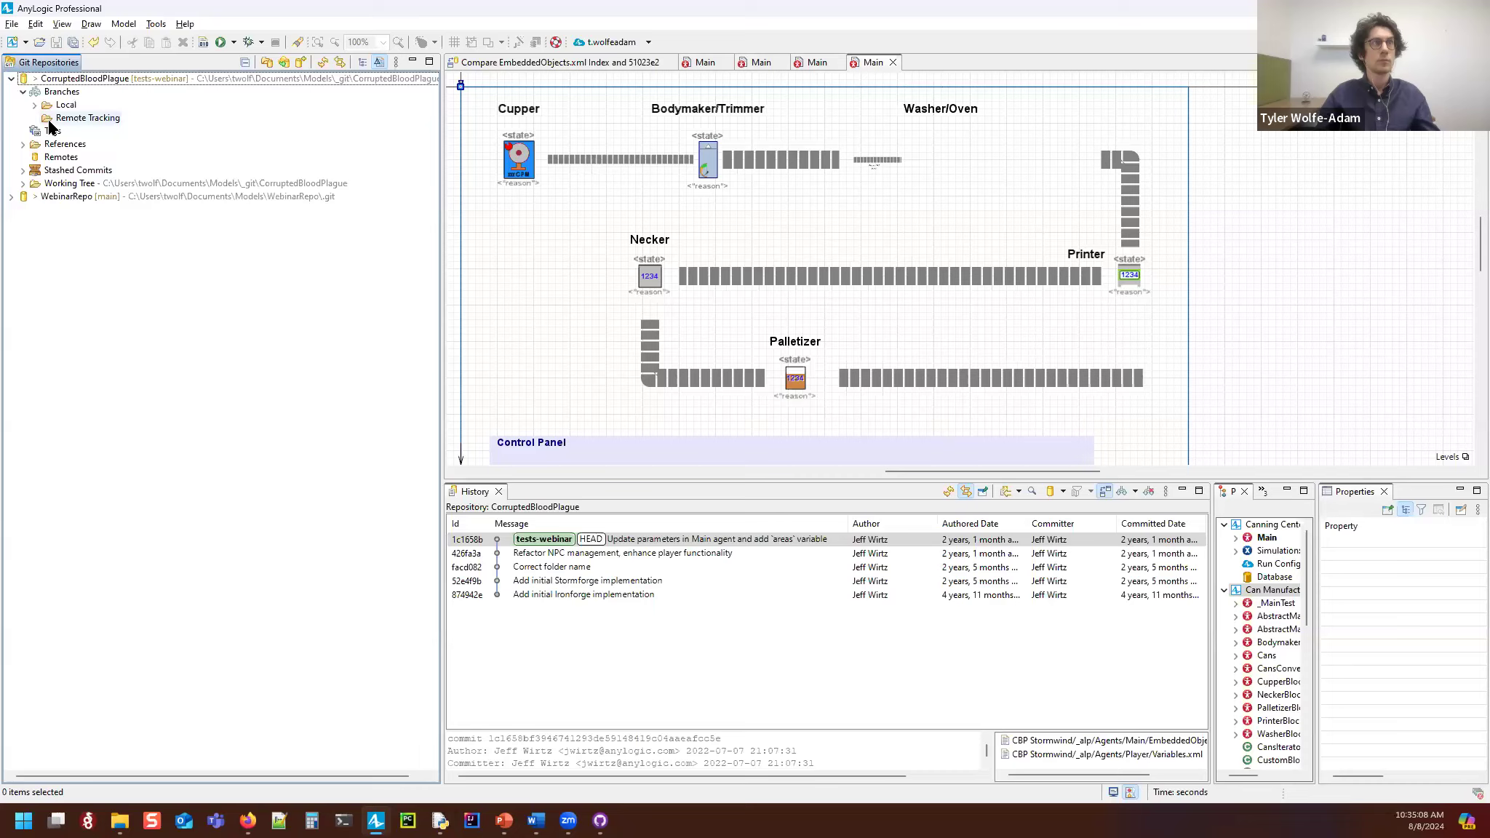
pyautogui.click(35, 104)
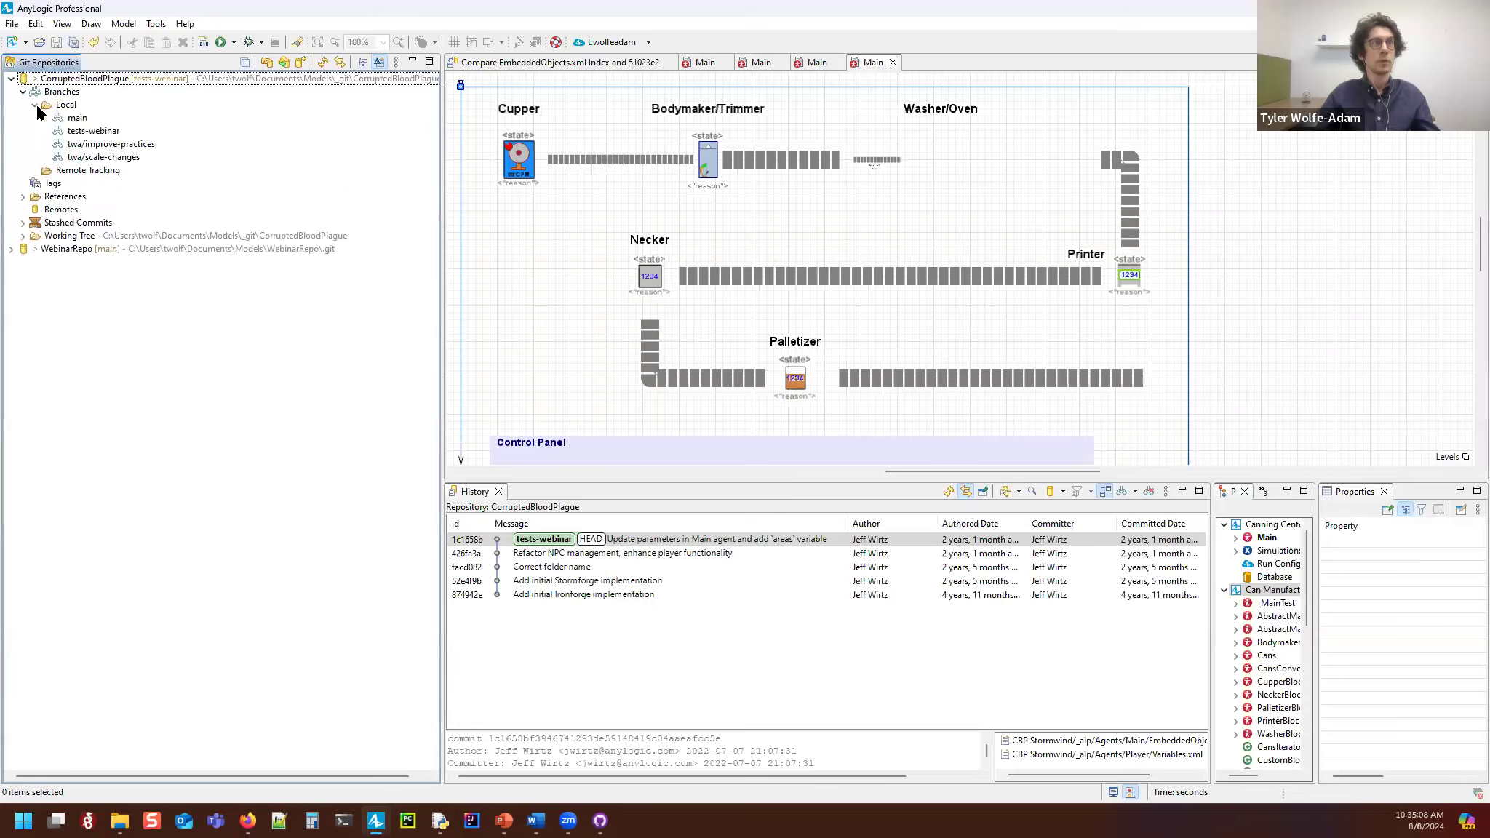
pyautogui.click(23, 235)
pyautogui.click(34, 276)
pyautogui.click(88, 355)
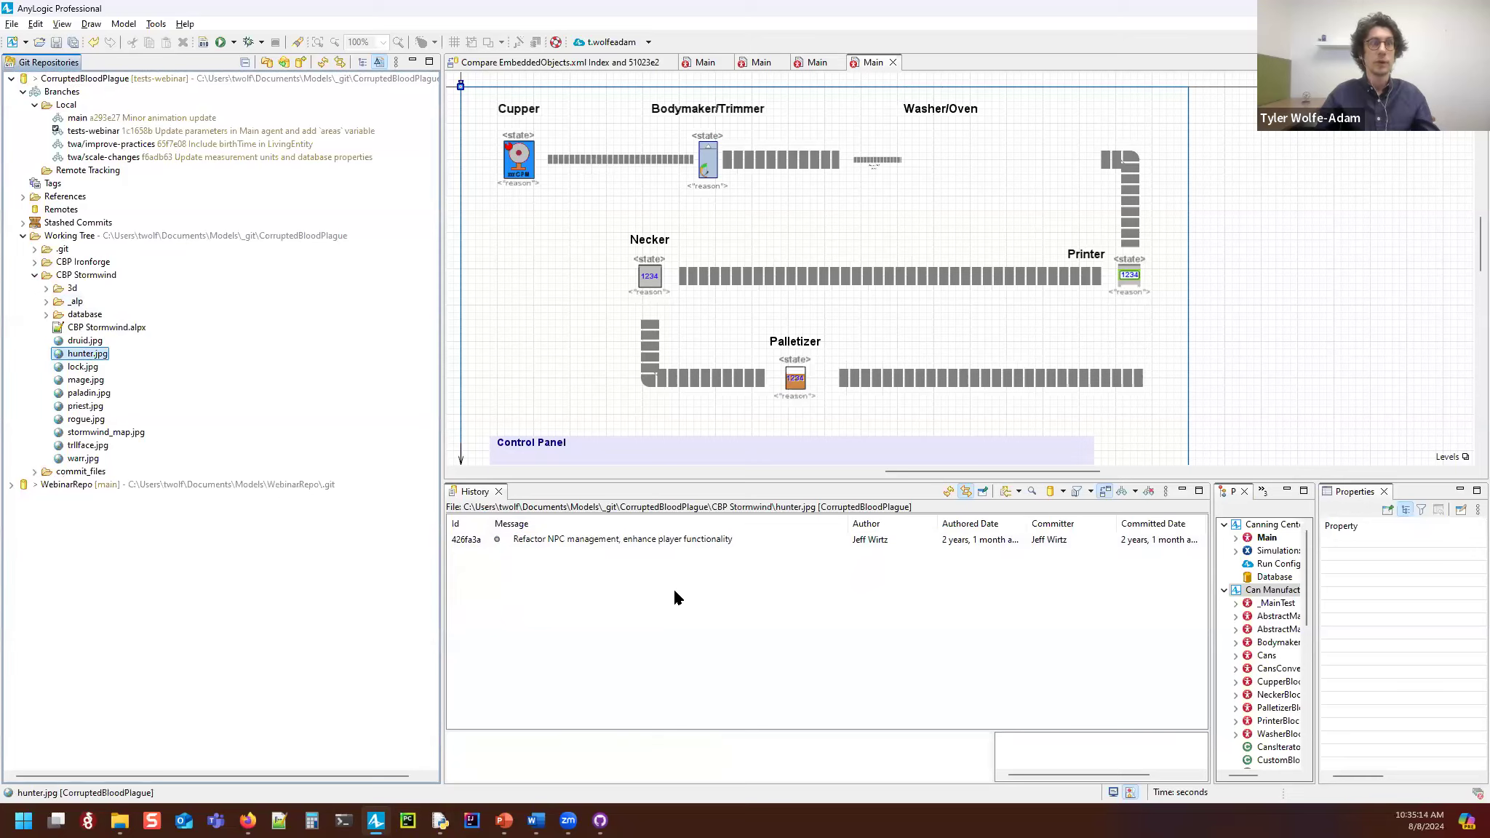
# Step: Expand the database and _alp folders, view the history of Experiments.xml, and inspect its "Refactor NPC management, enhance player functionality" commit
pyautogui.click(46, 314)
pyautogui.click(45, 302)
pyautogui.click(92, 328)
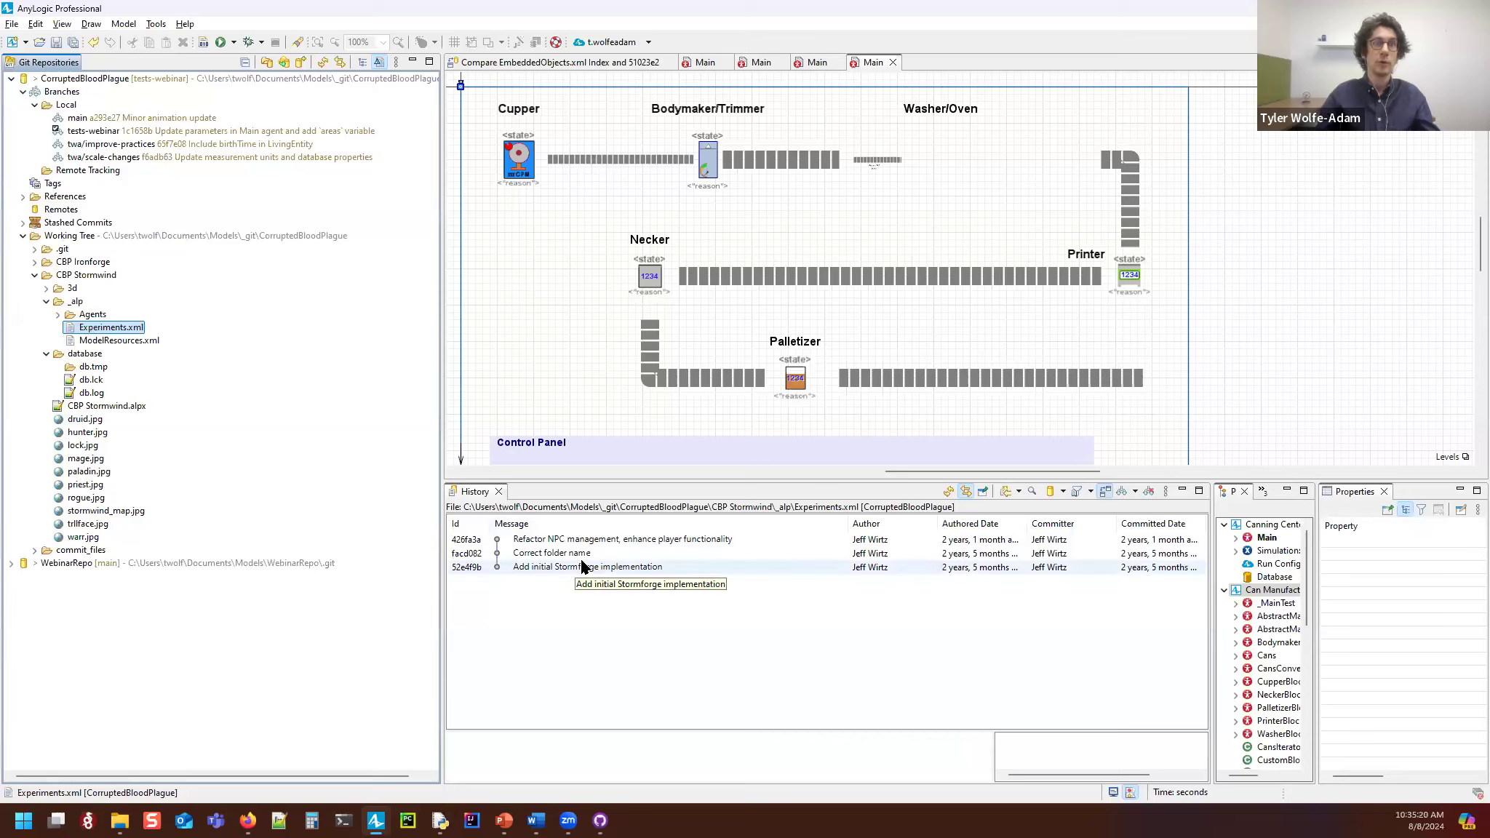
pyautogui.click(534, 580)
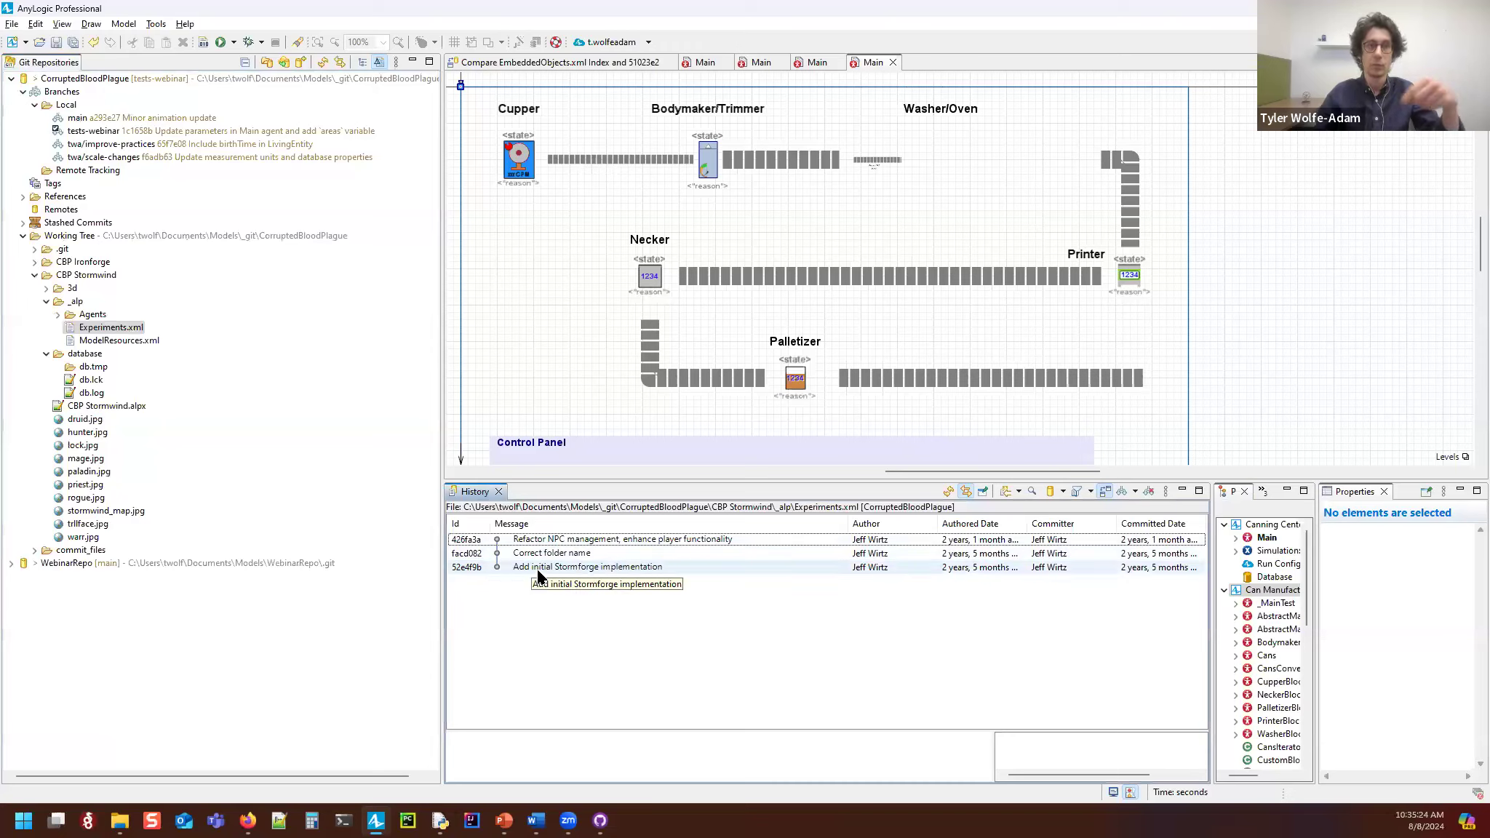
pyautogui.click(566, 540)
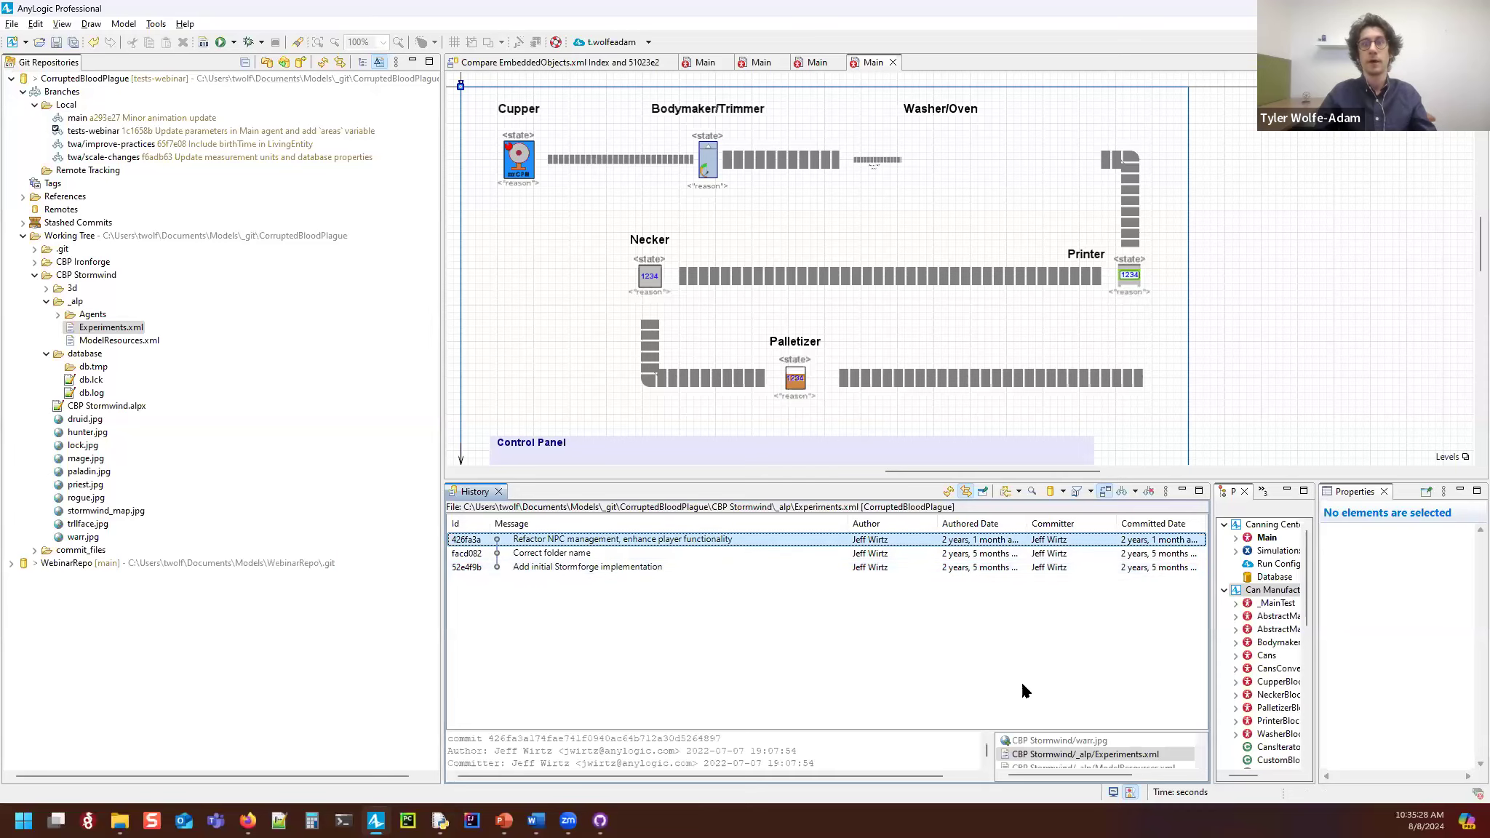
pyautogui.scroll(-2, 830, 760)
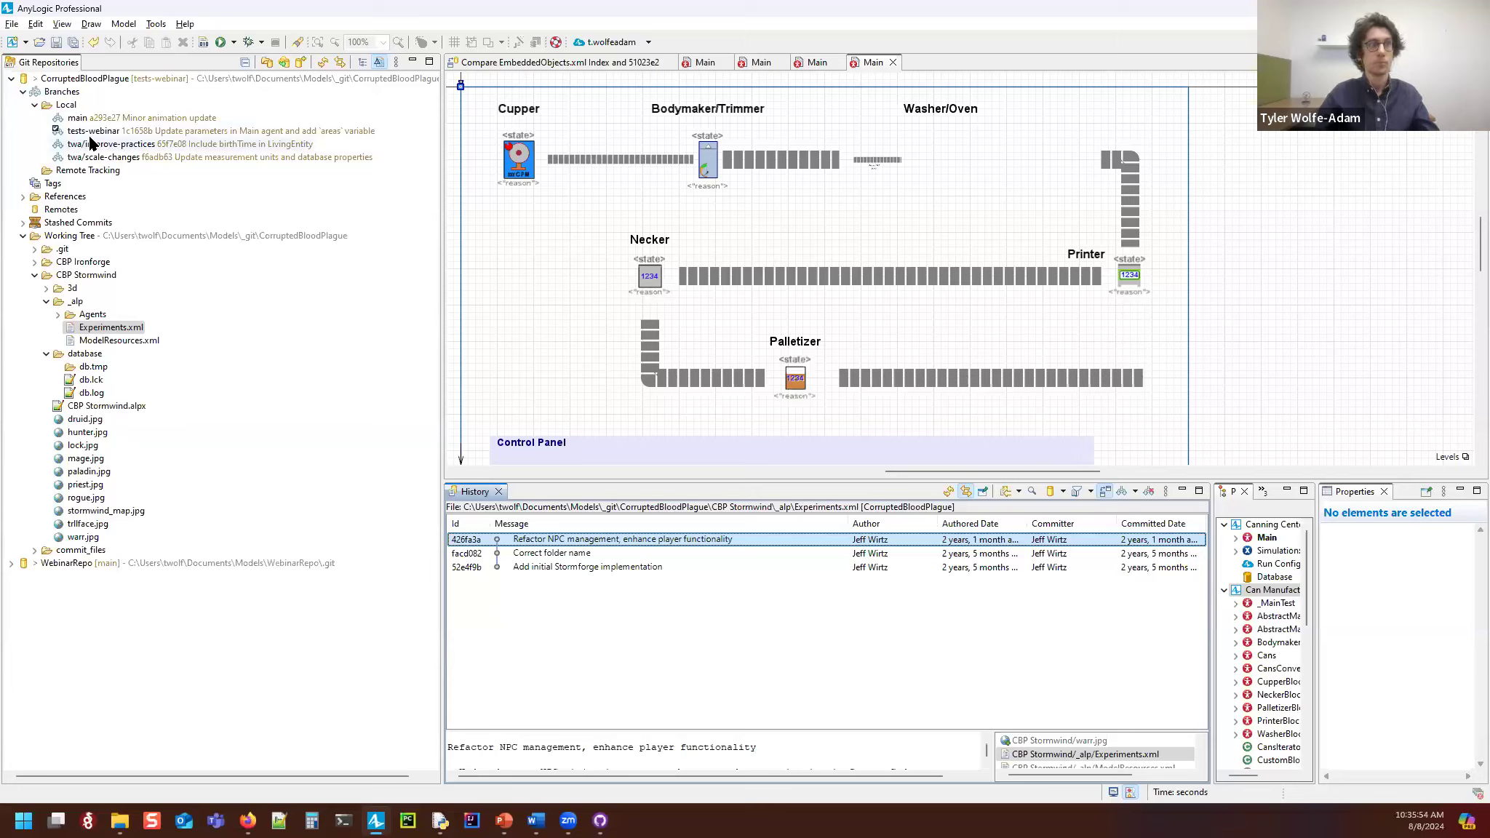
# Step: Return to the modelling perspective, close all open models, dismiss the error and close the EmbeddedObjects.xml comparison
pyautogui.hotkey('ctrl', 'F8')
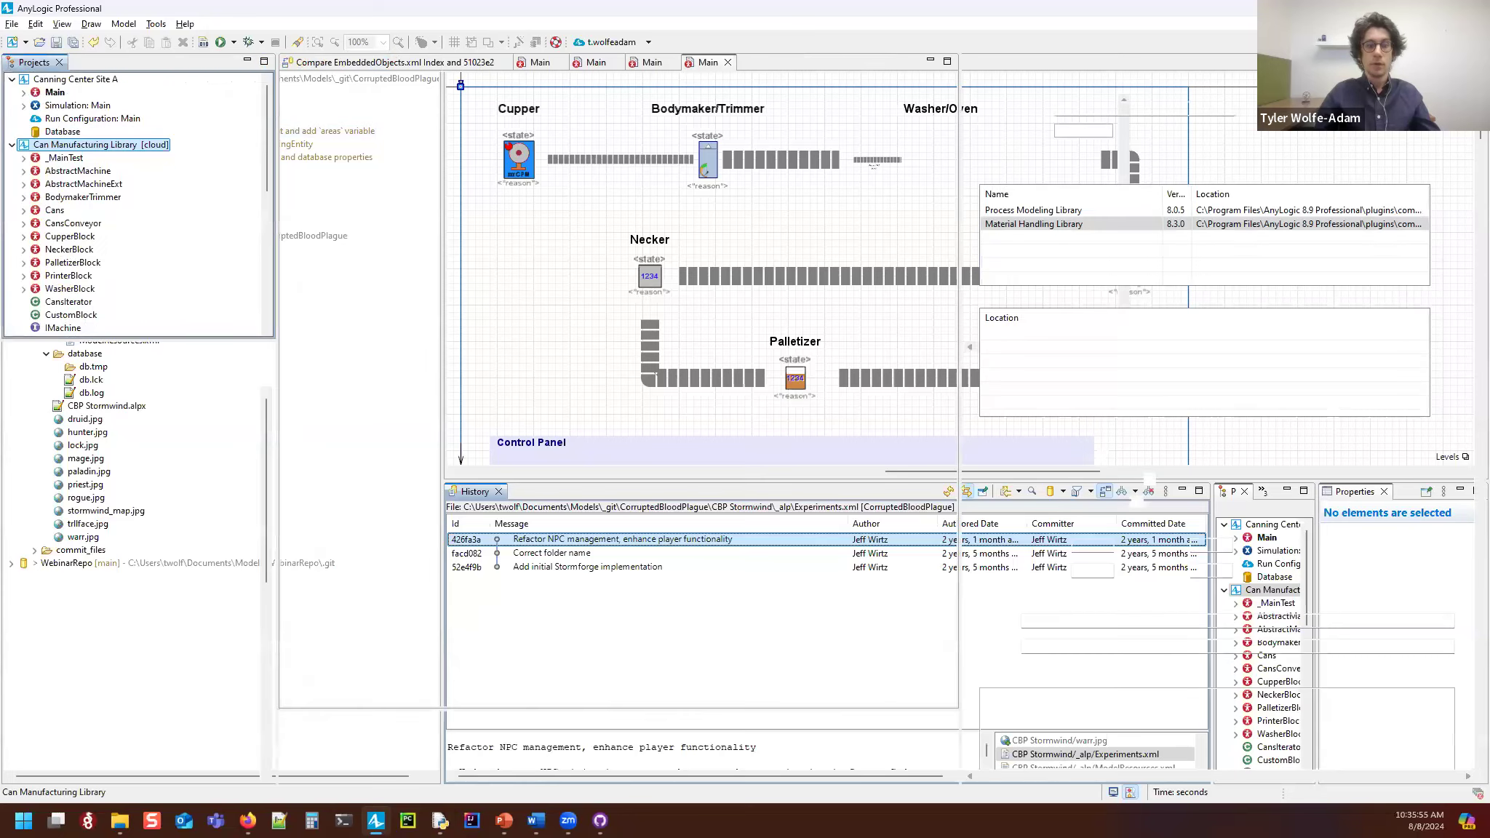
pyautogui.rightClick(50, 81)
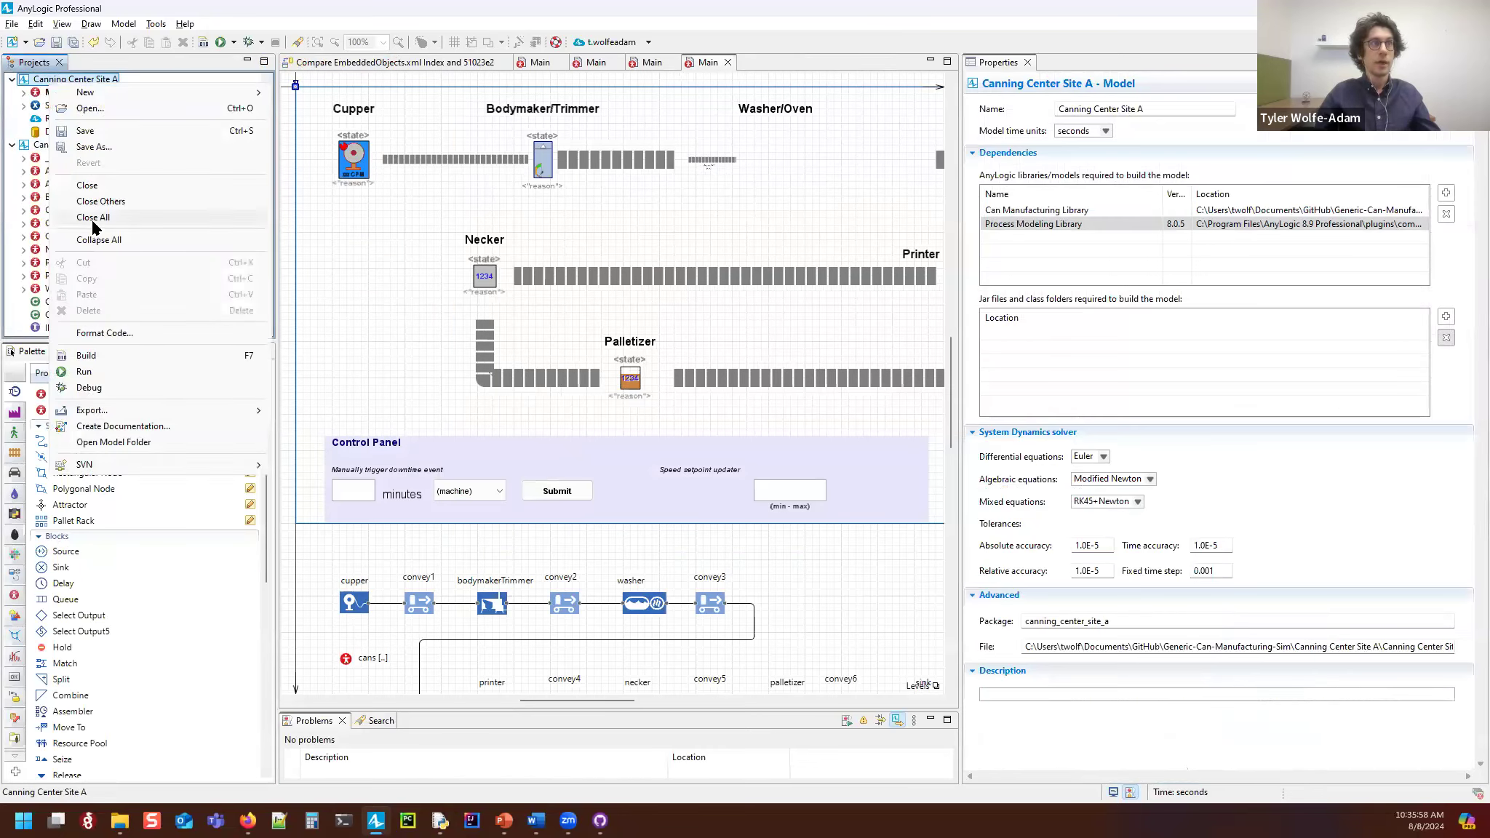
pyautogui.click(95, 219)
pyautogui.click(814, 425)
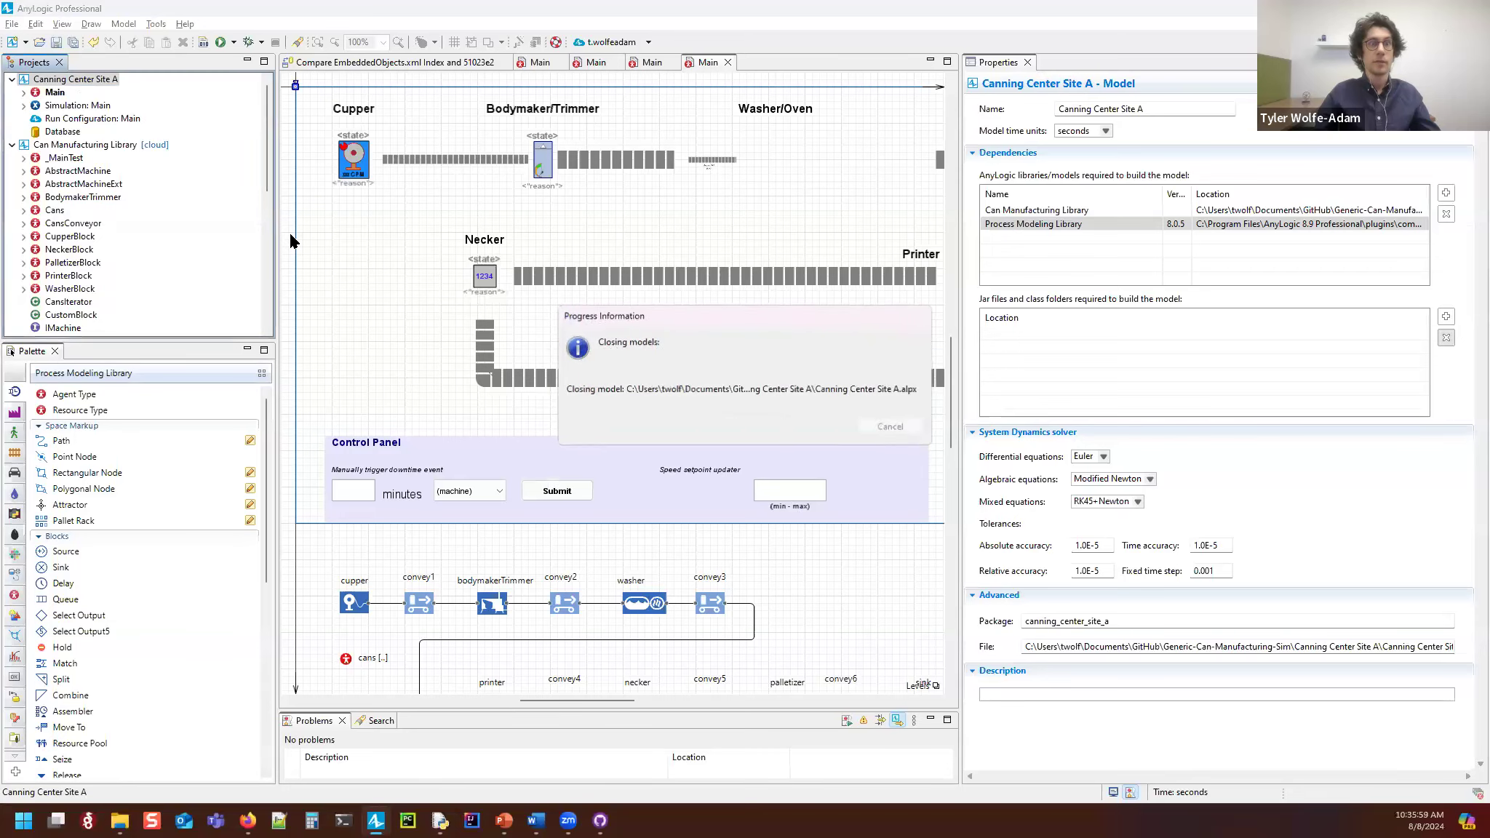
pyautogui.click(756, 412)
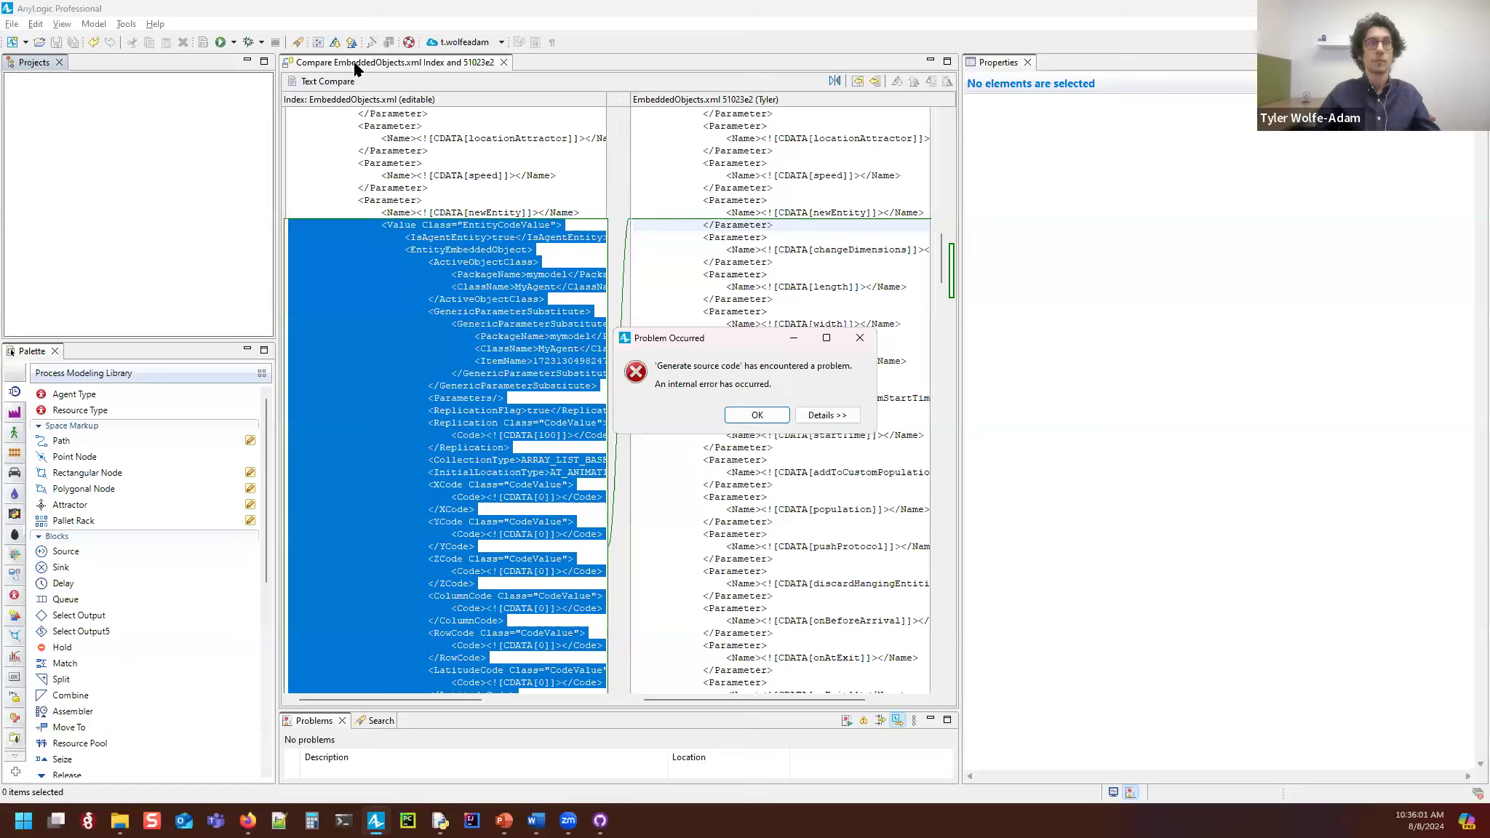
pyautogui.click(503, 63)
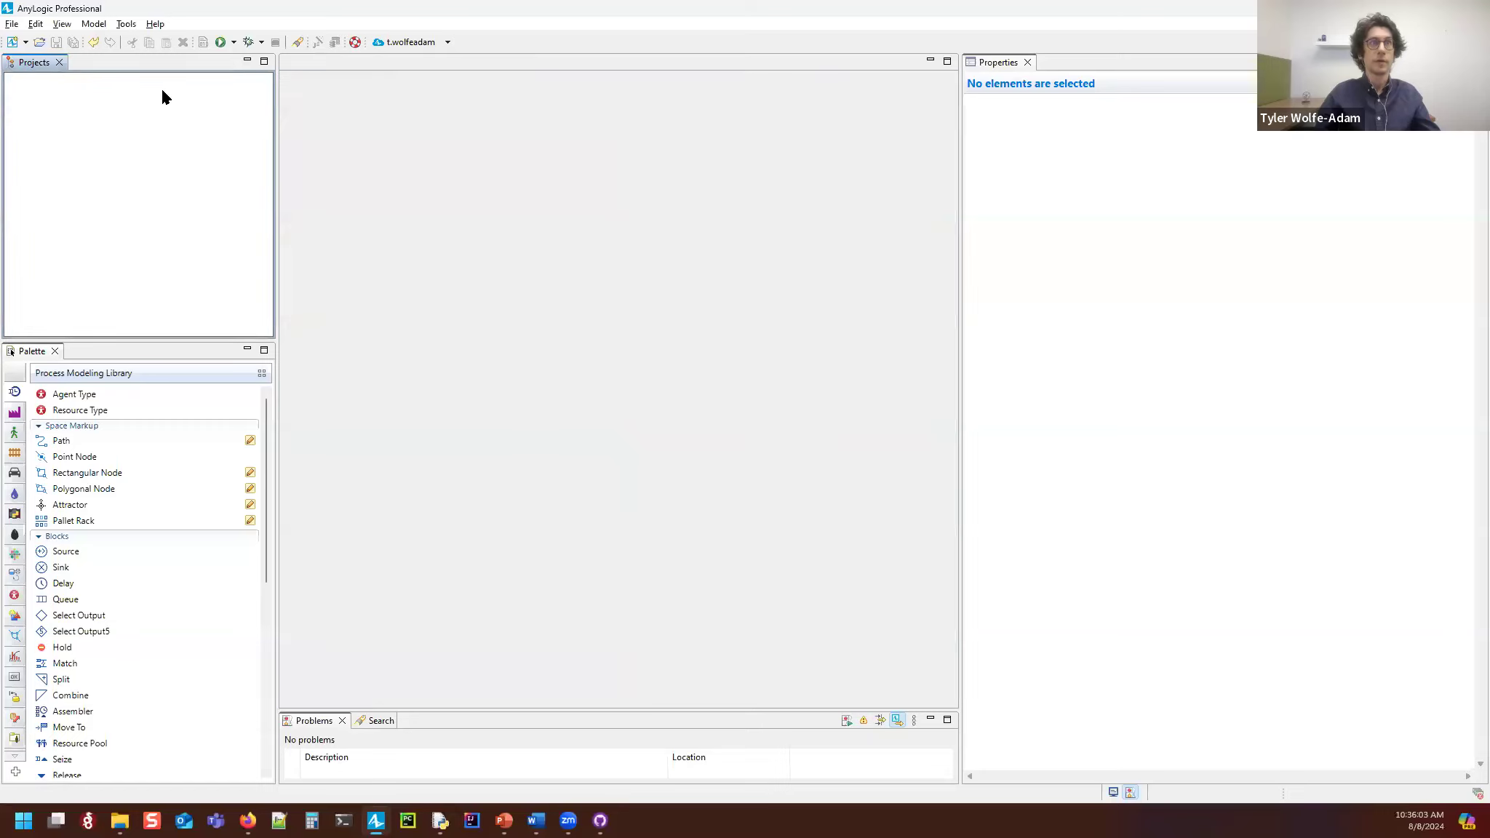
# Step: Search the example models for "epidemic" and open the agent-based Epidemic model
pyautogui.click(154, 23)
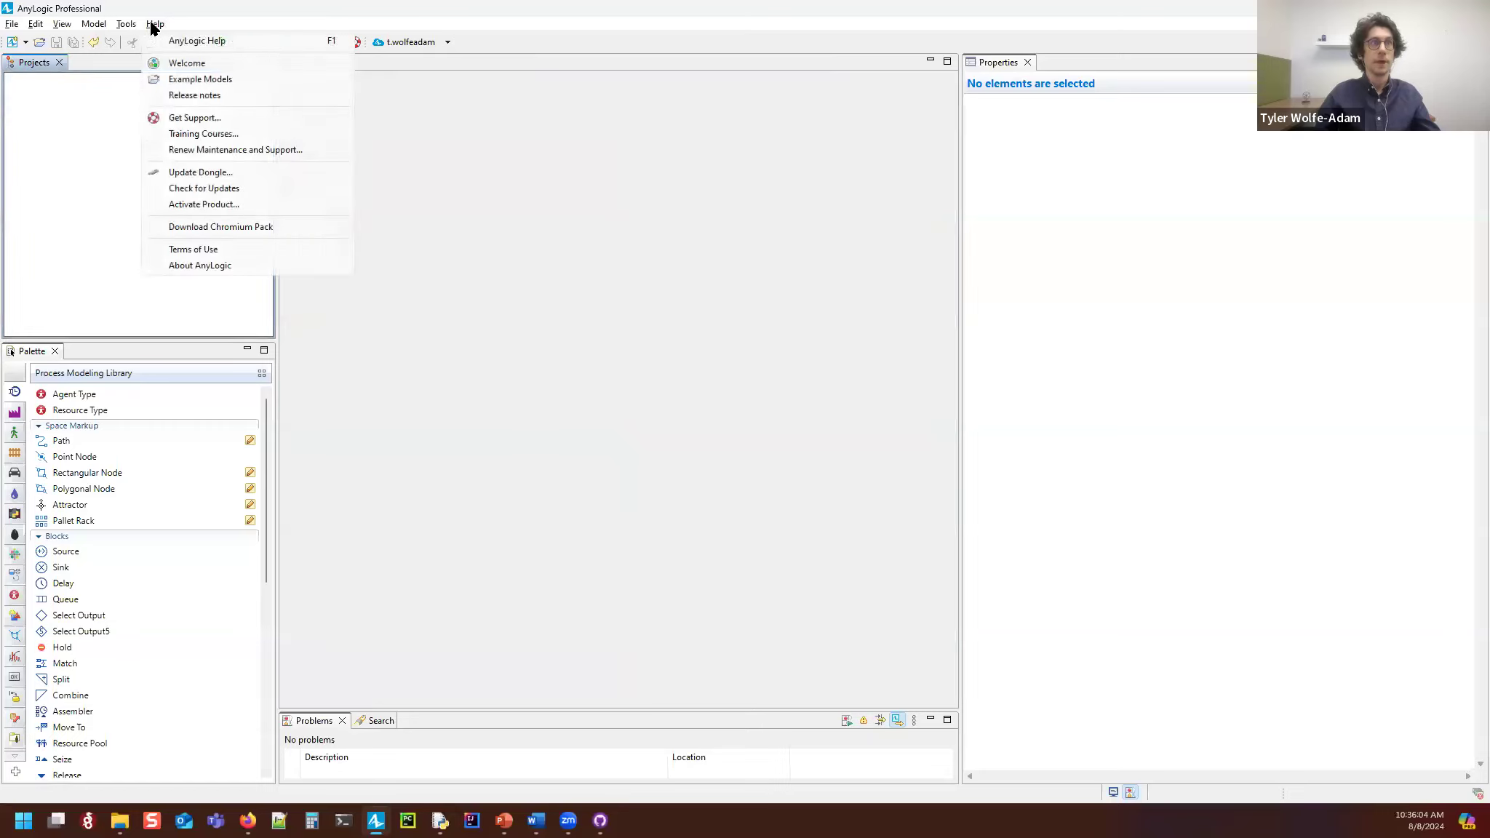
pyautogui.click(223, 80)
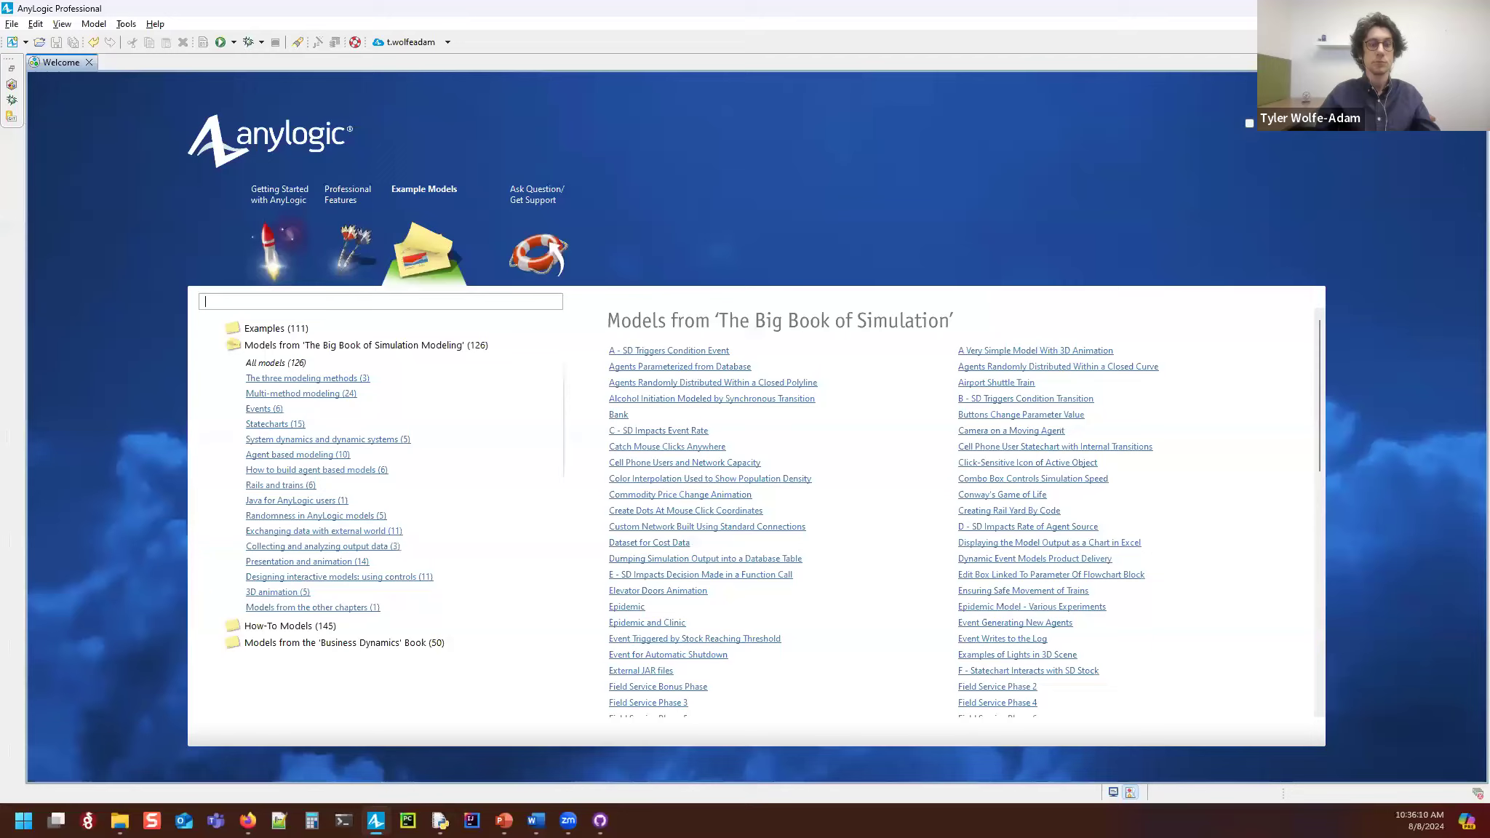
pyautogui.click(338, 300)
pyautogui.write('ep')
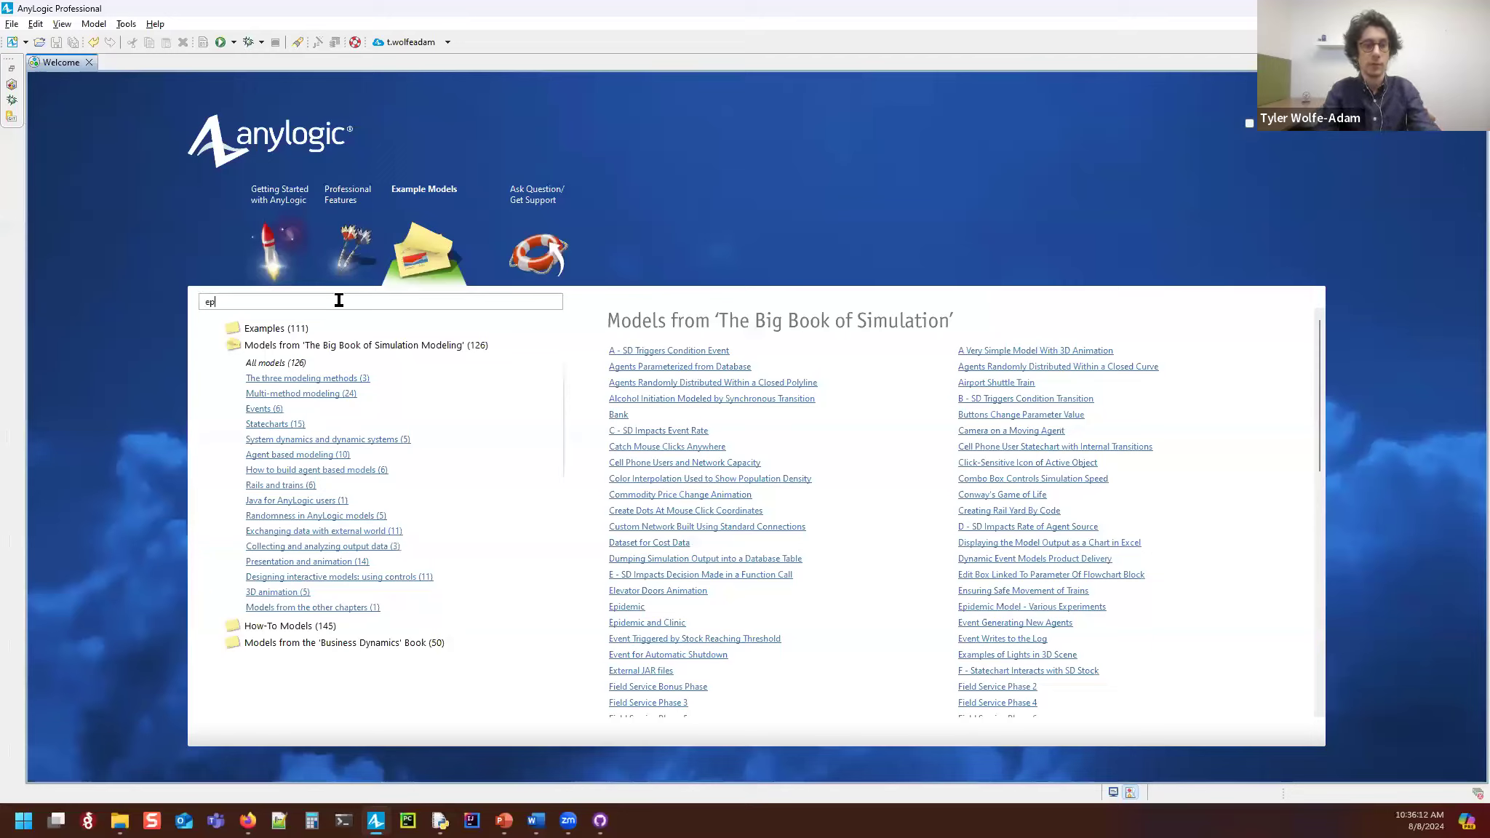
pyautogui.write('idemic')
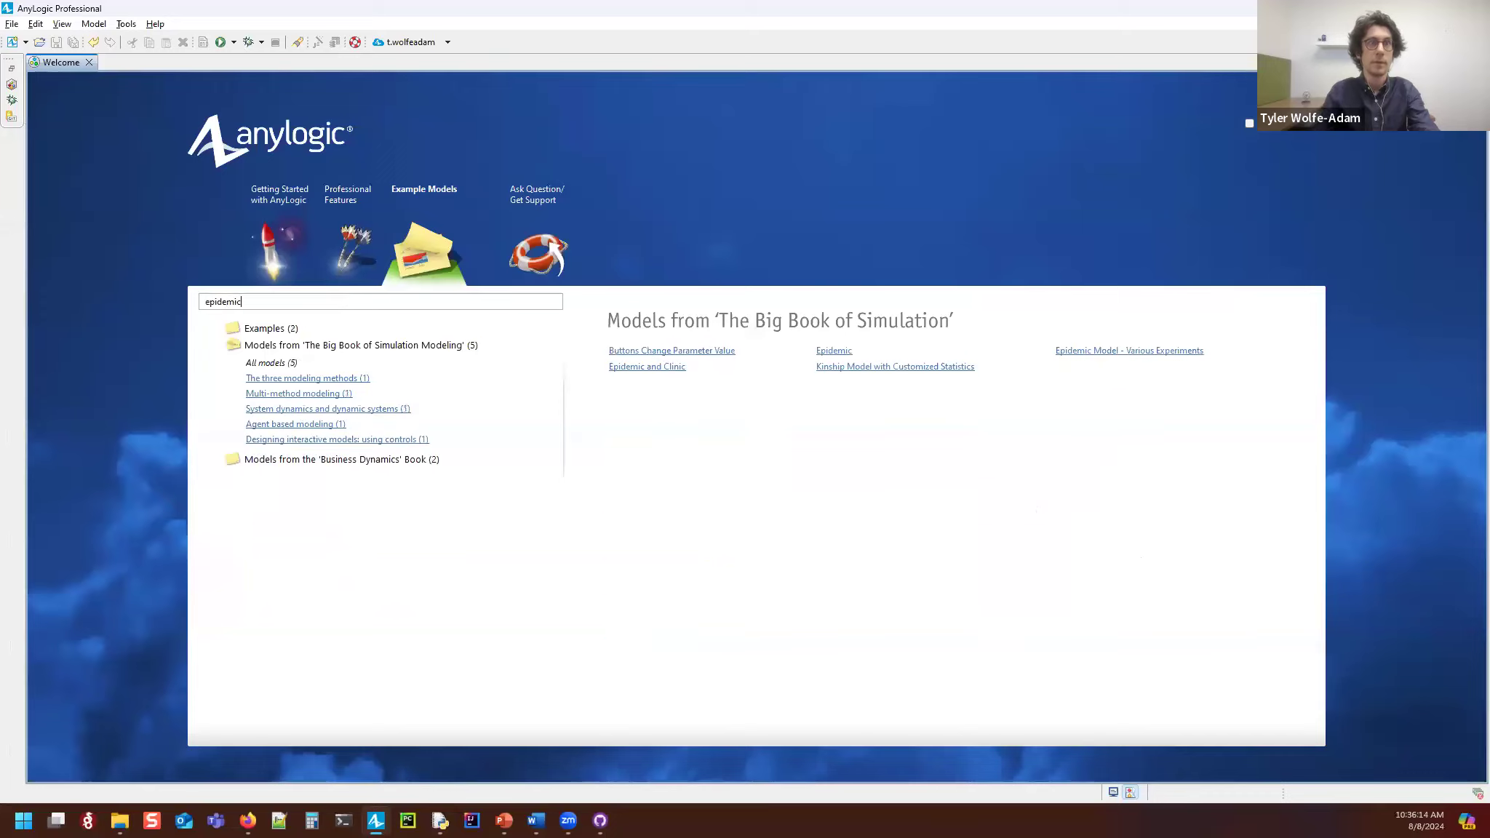
pyautogui.click(618, 354)
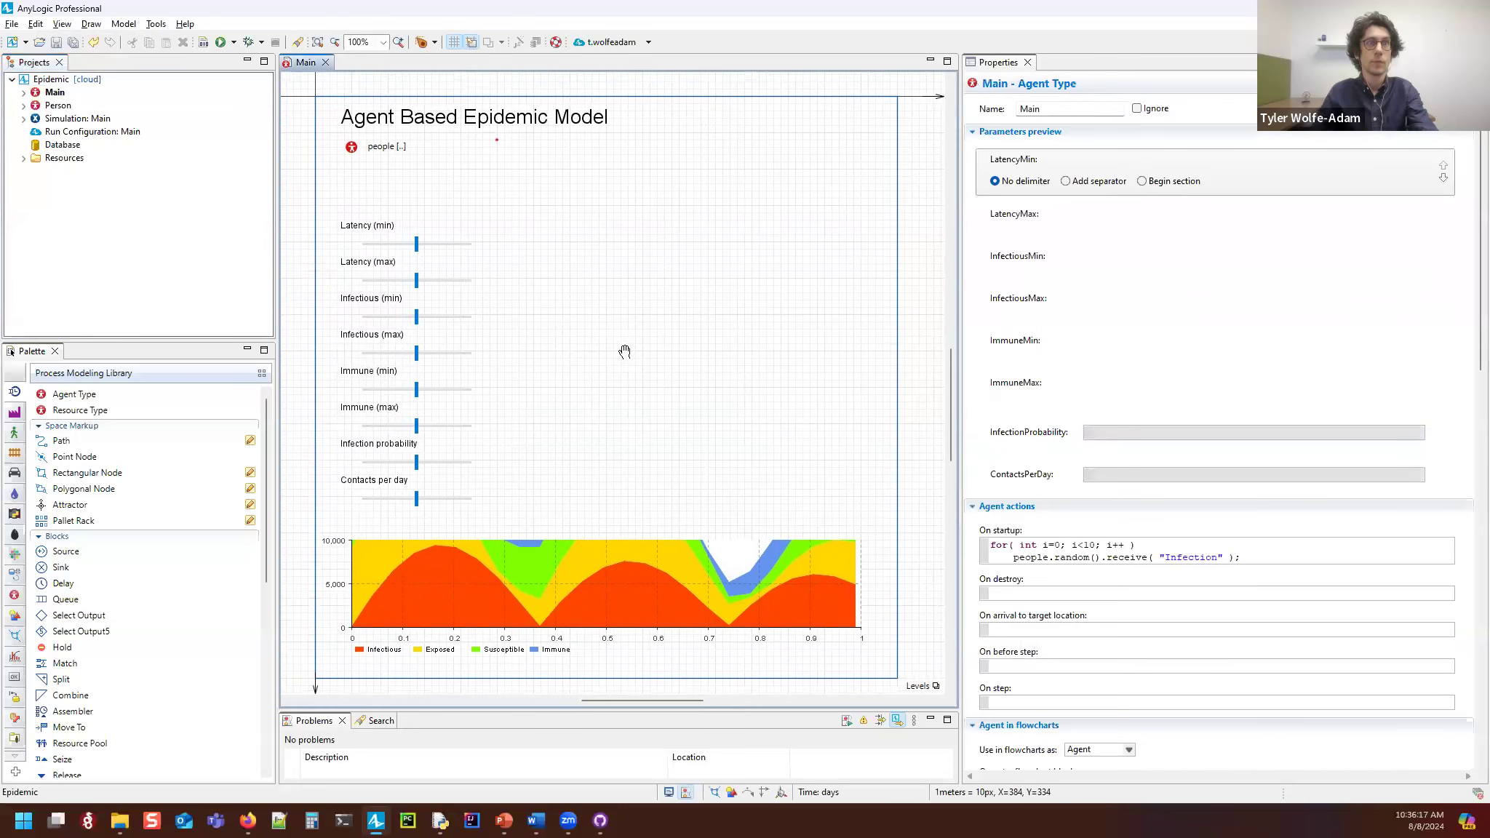
# Step: Run the Epidemic model's Simulation experiment, pause it partway through and show the developer panel
pyautogui.rightClick(70, 119)
pyautogui.press('Escape')
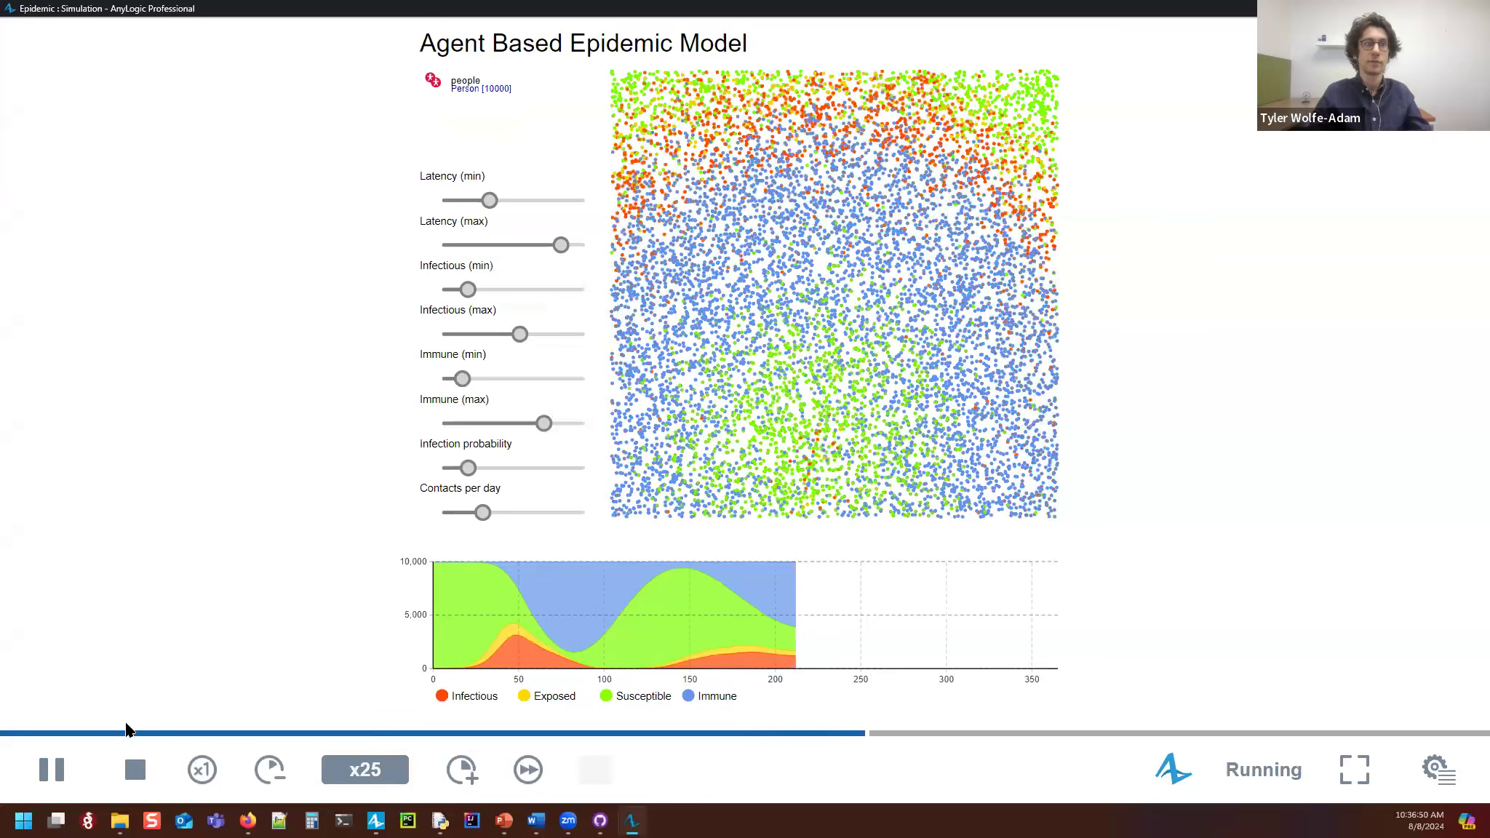
pyautogui.click(51, 769)
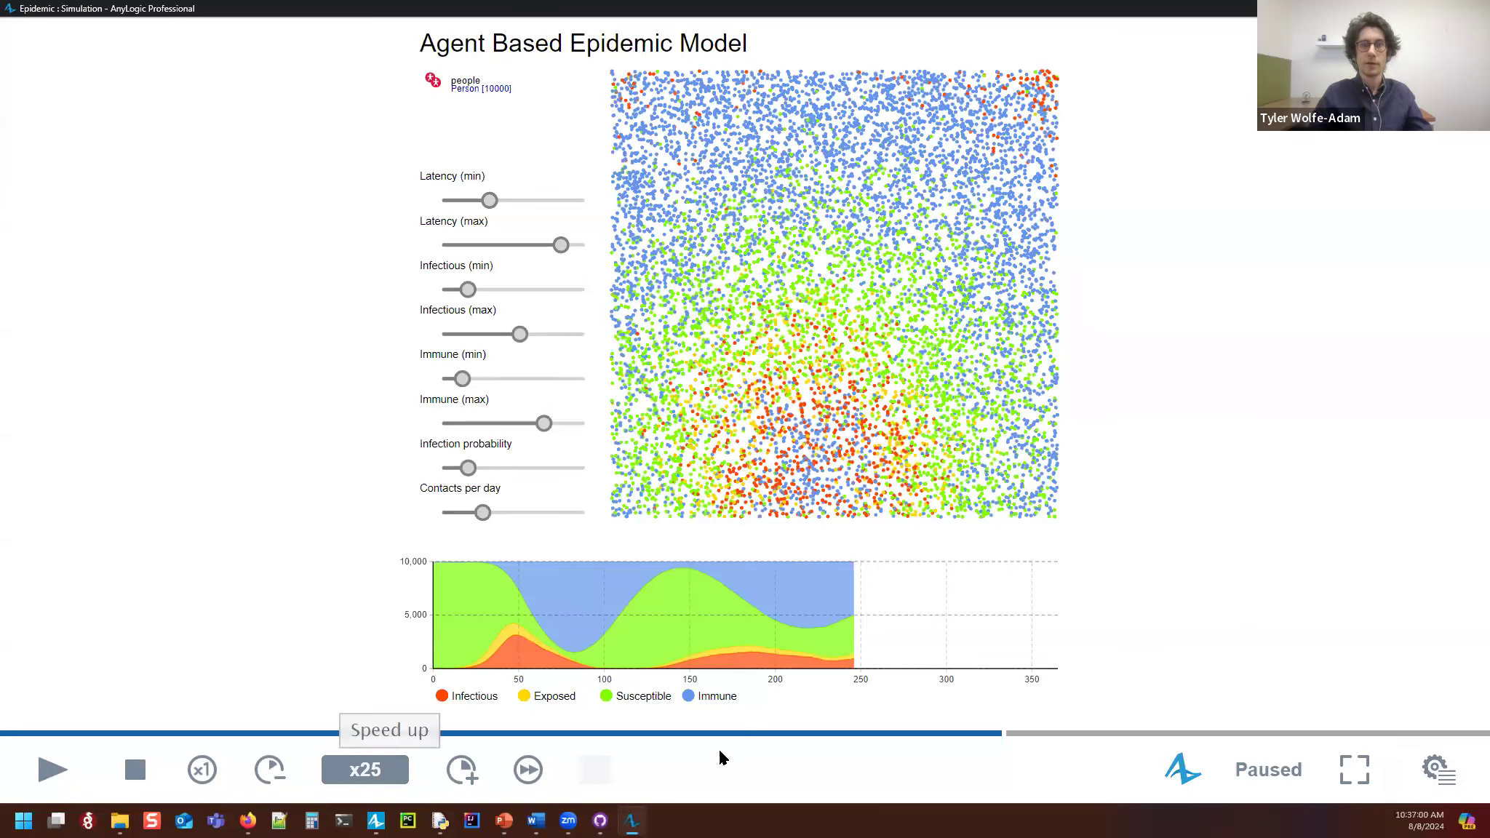
pyautogui.click(1433, 768)
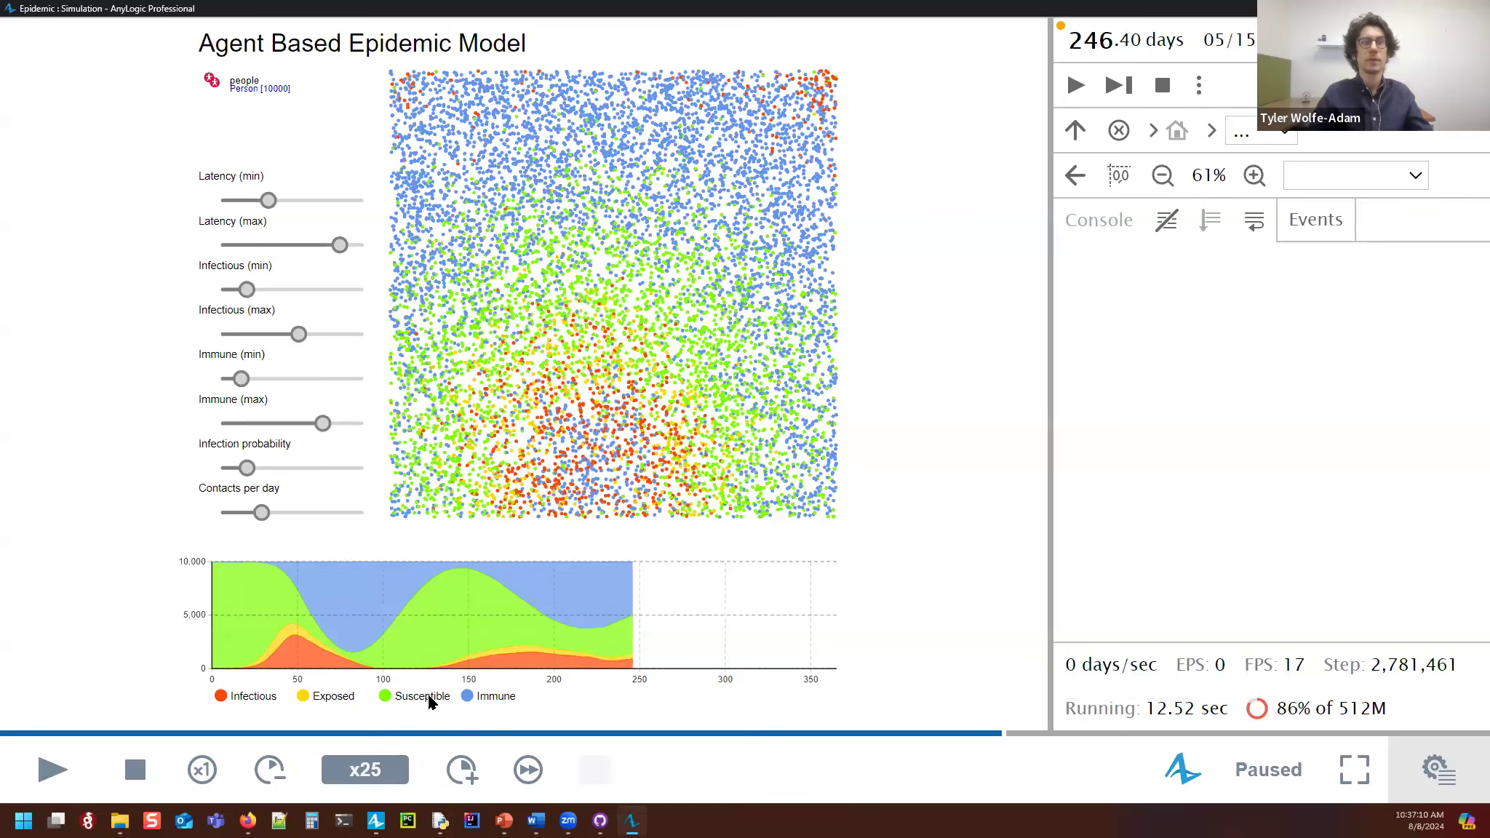
# Step: Switch back to the AnyLogic editor, take a memory dump of the paused simulation and dismiss the error dialog
pyautogui.moveTo(385, 824)
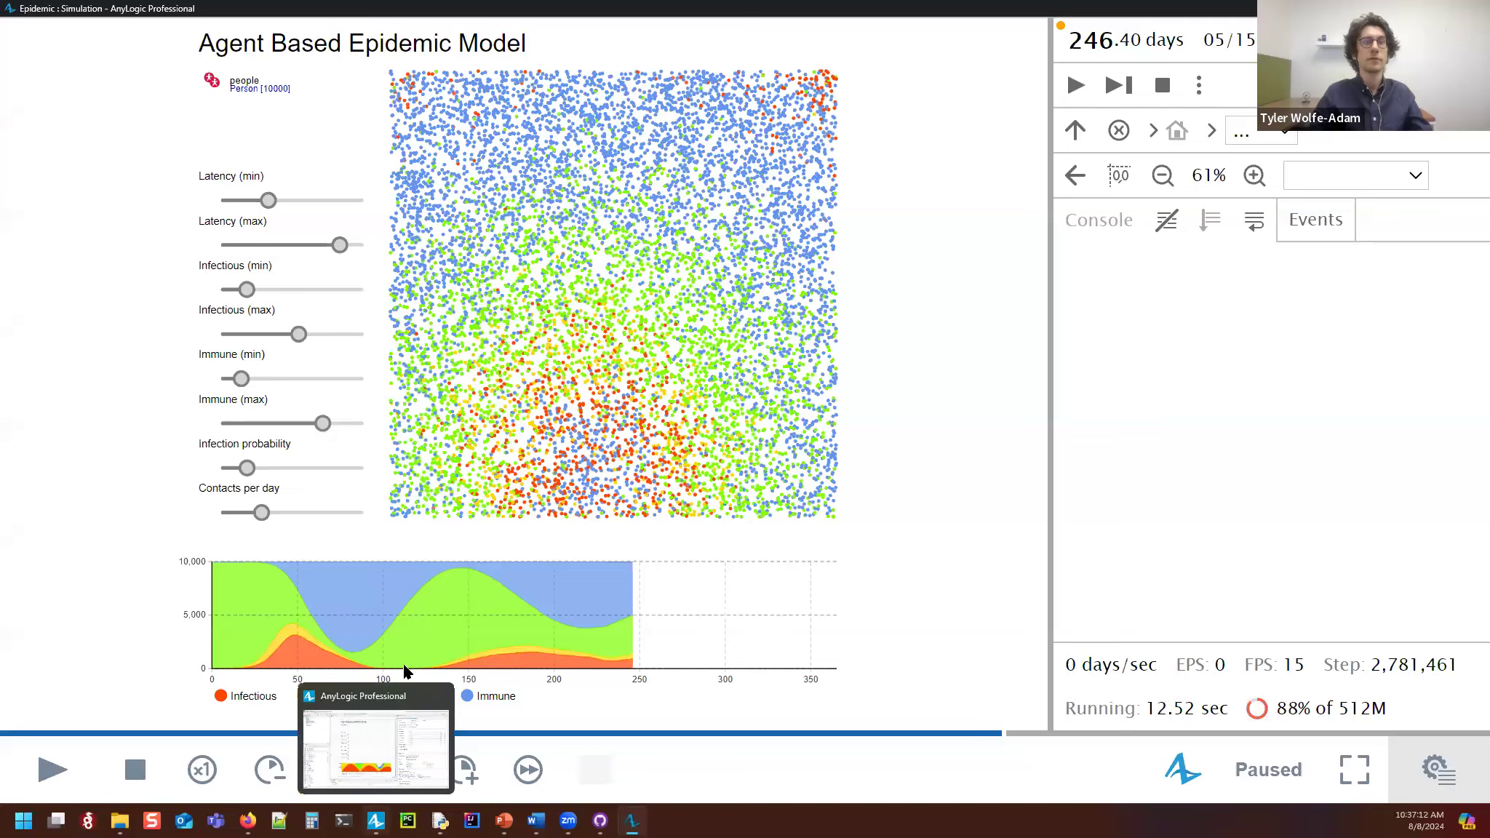
pyautogui.click(377, 821)
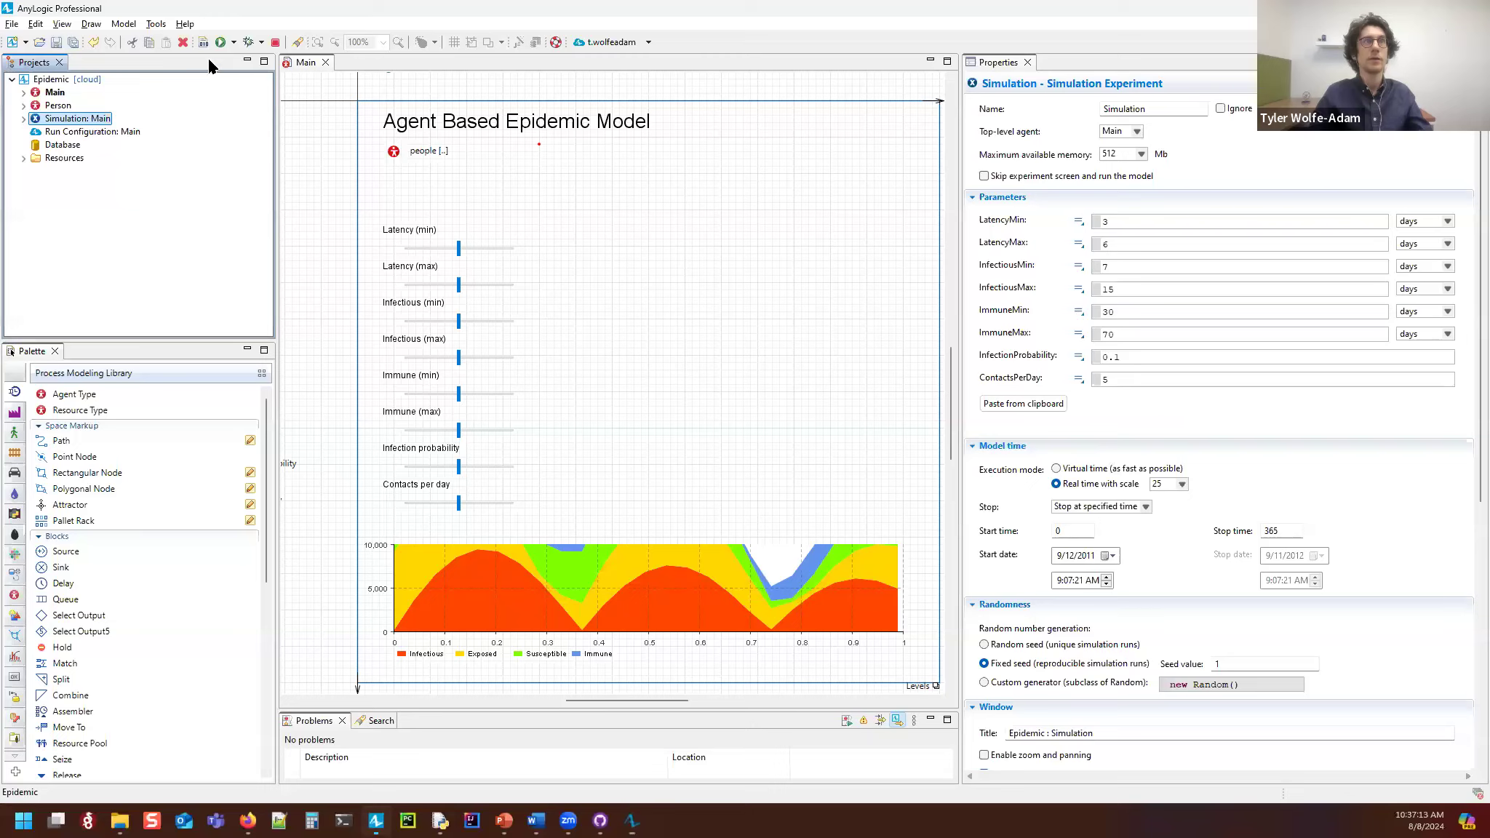
pyautogui.click(157, 24)
pyautogui.moveTo(116, 28)
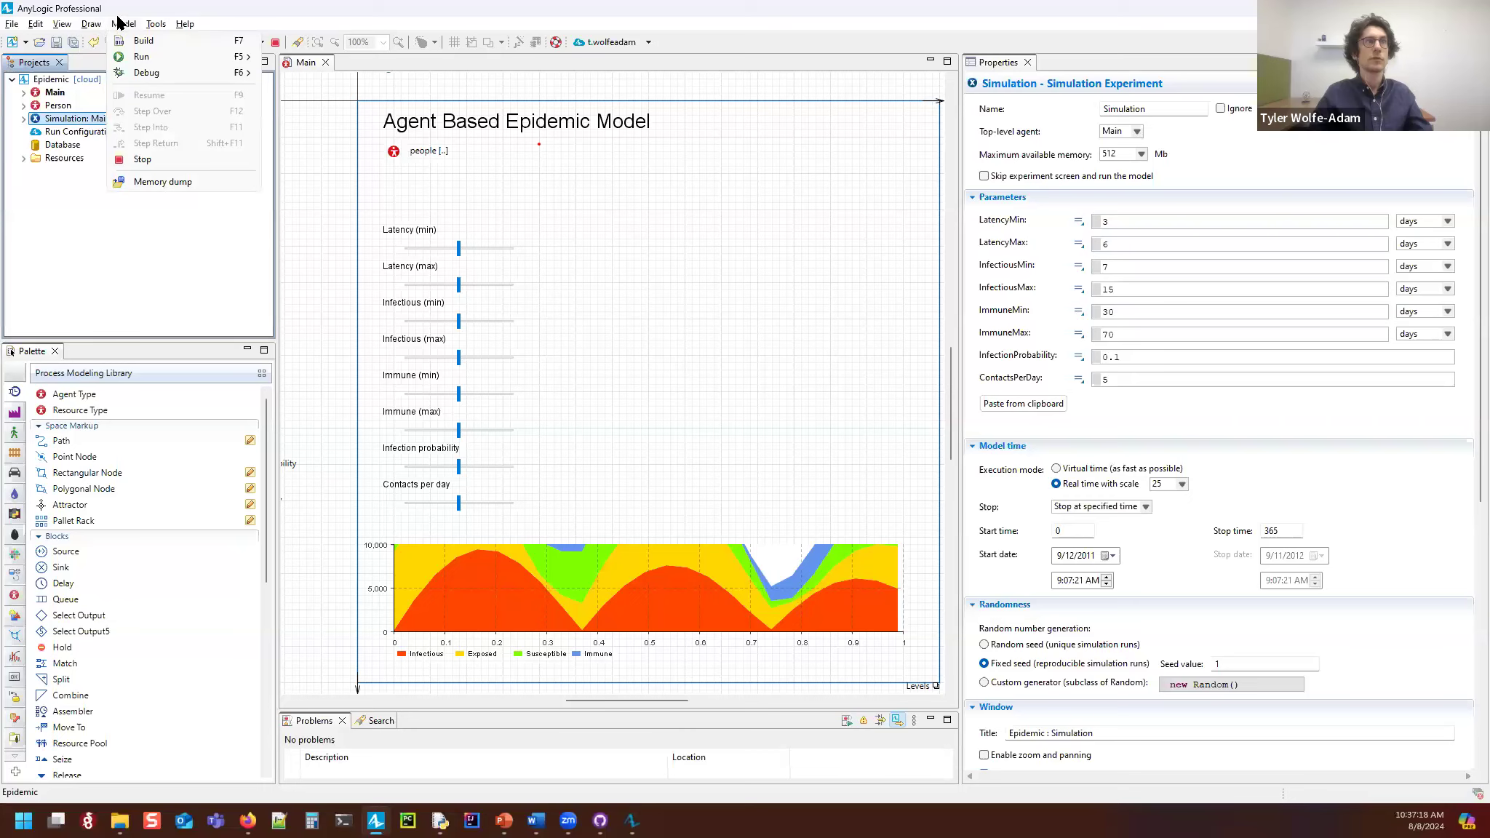
pyautogui.click(154, 184)
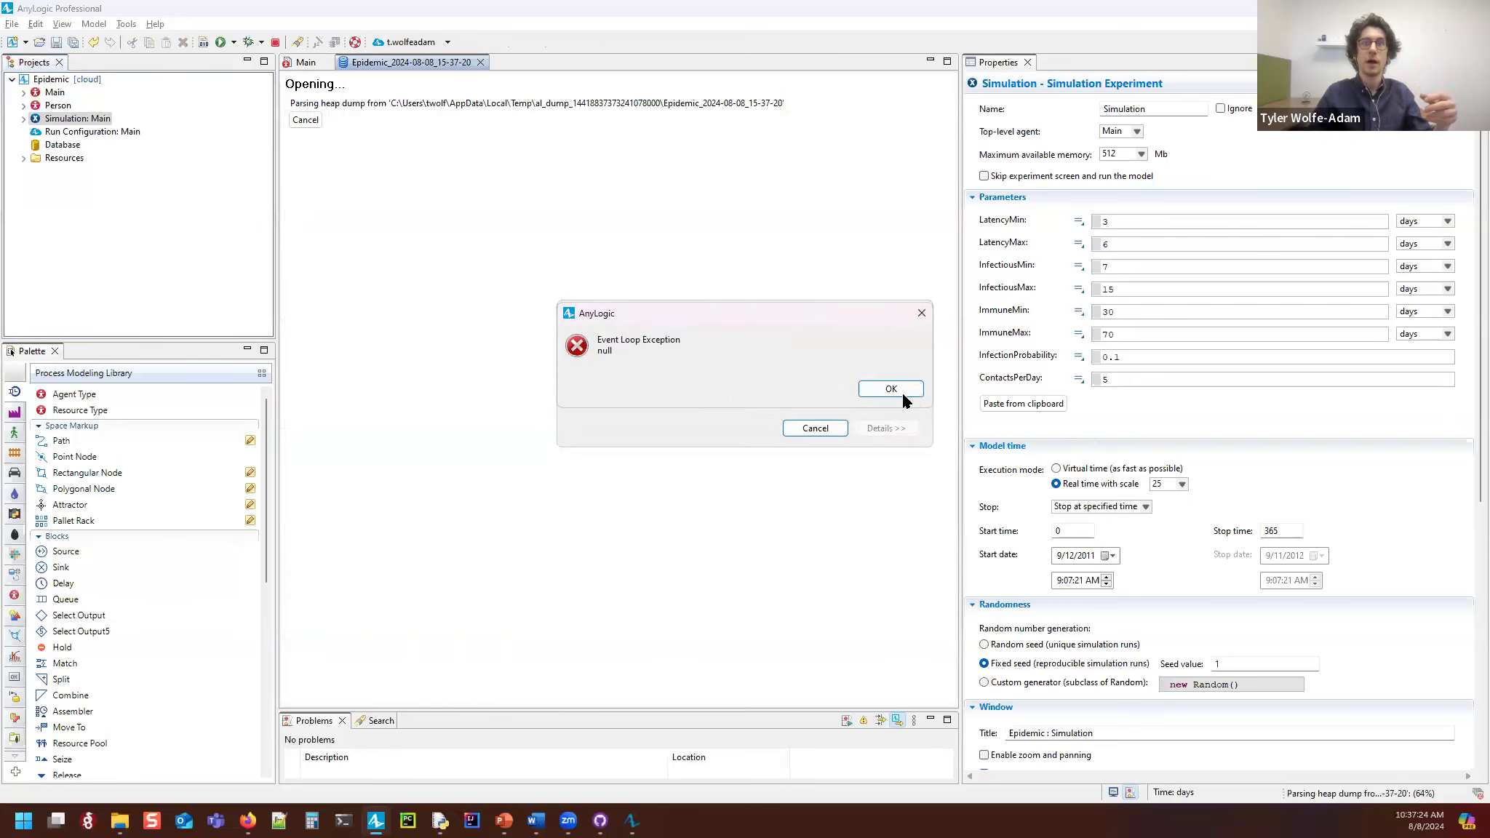
pyautogui.click(903, 394)
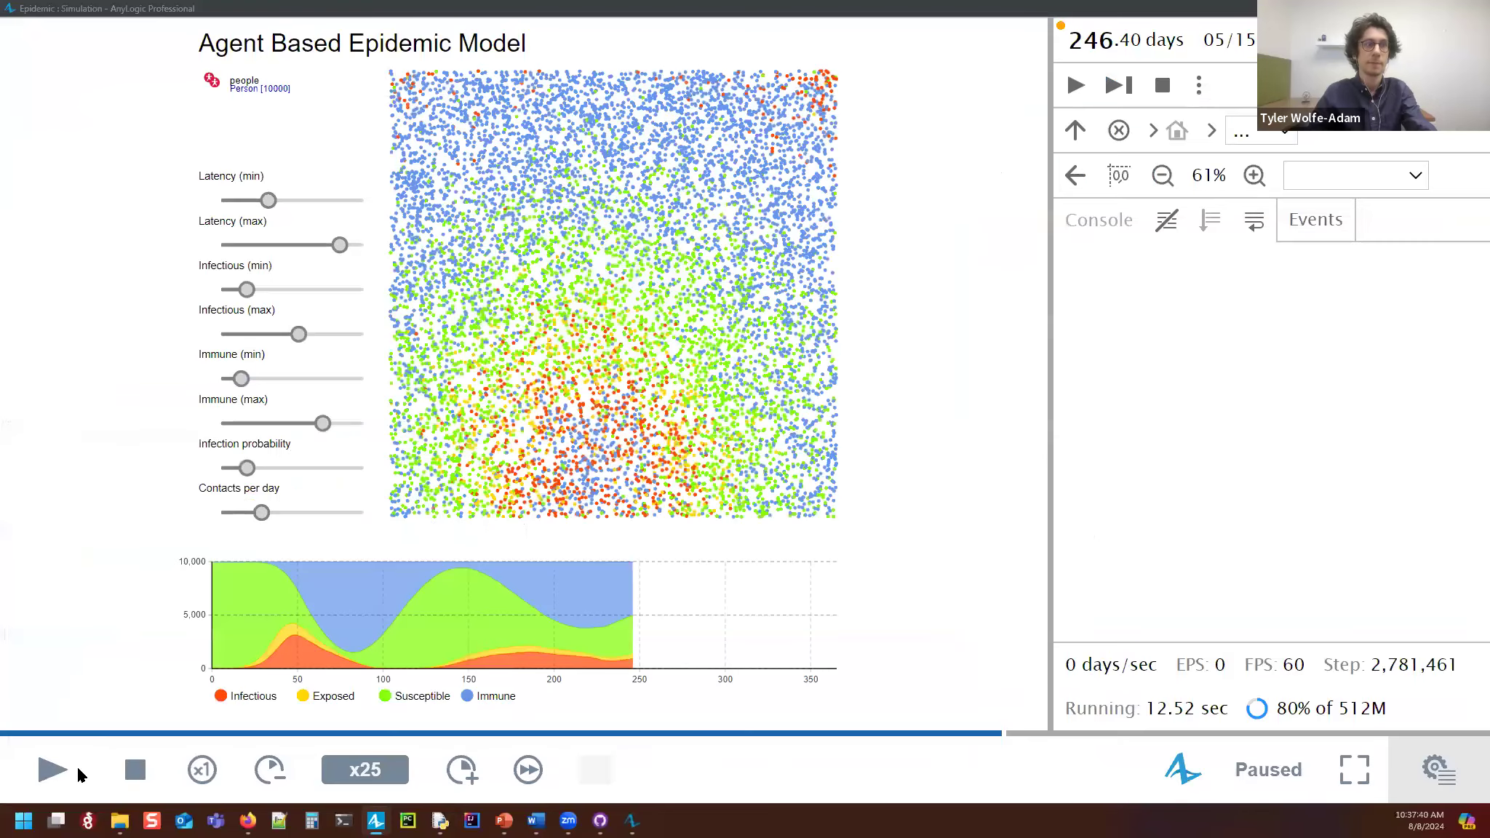
# Step: Resume the simulation in virtual time until it finishes, and take a second memory dump from the editor
pyautogui.click(136, 527)
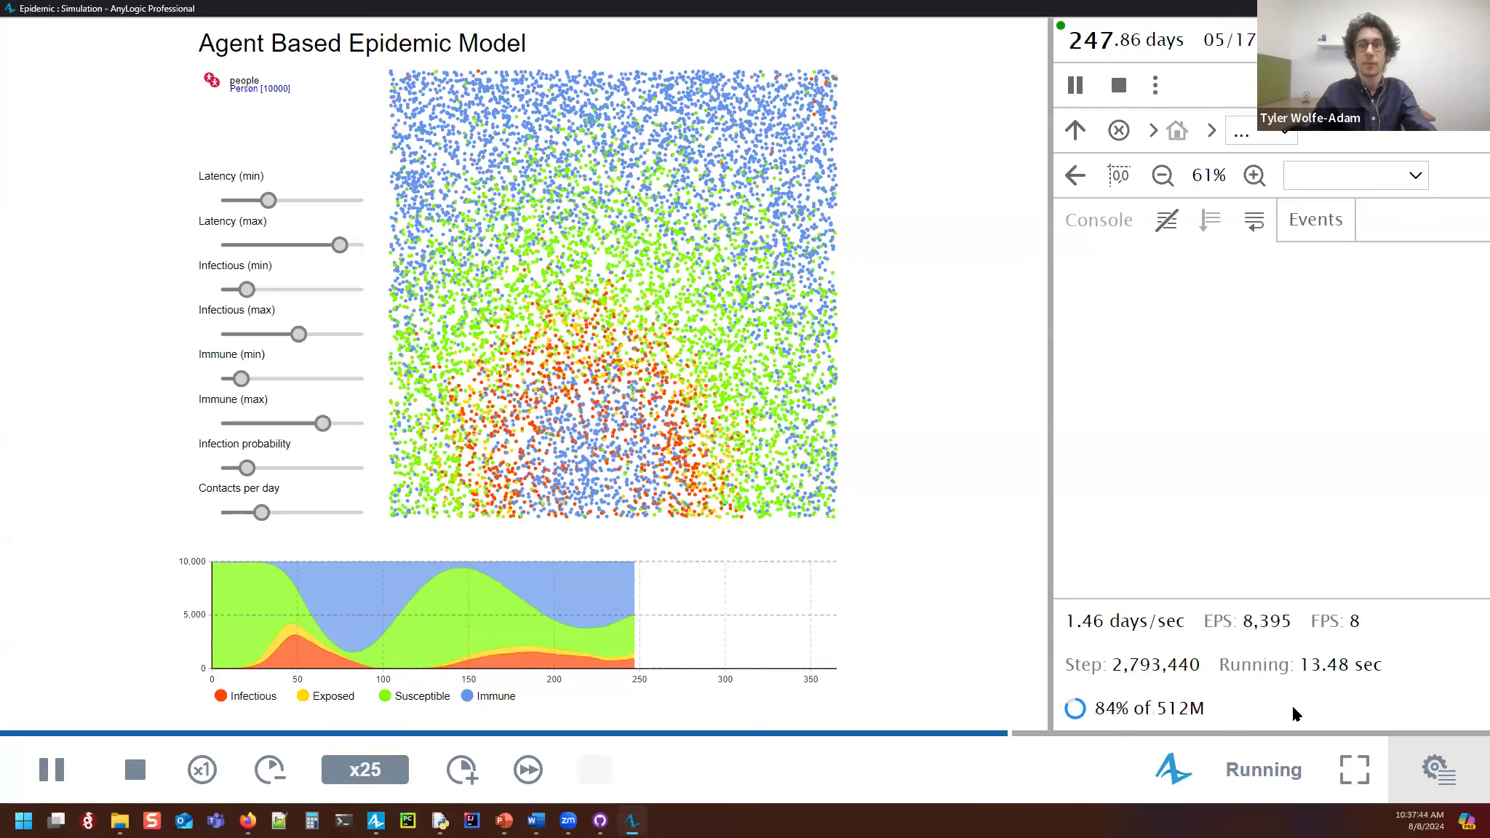
pyautogui.click(528, 770)
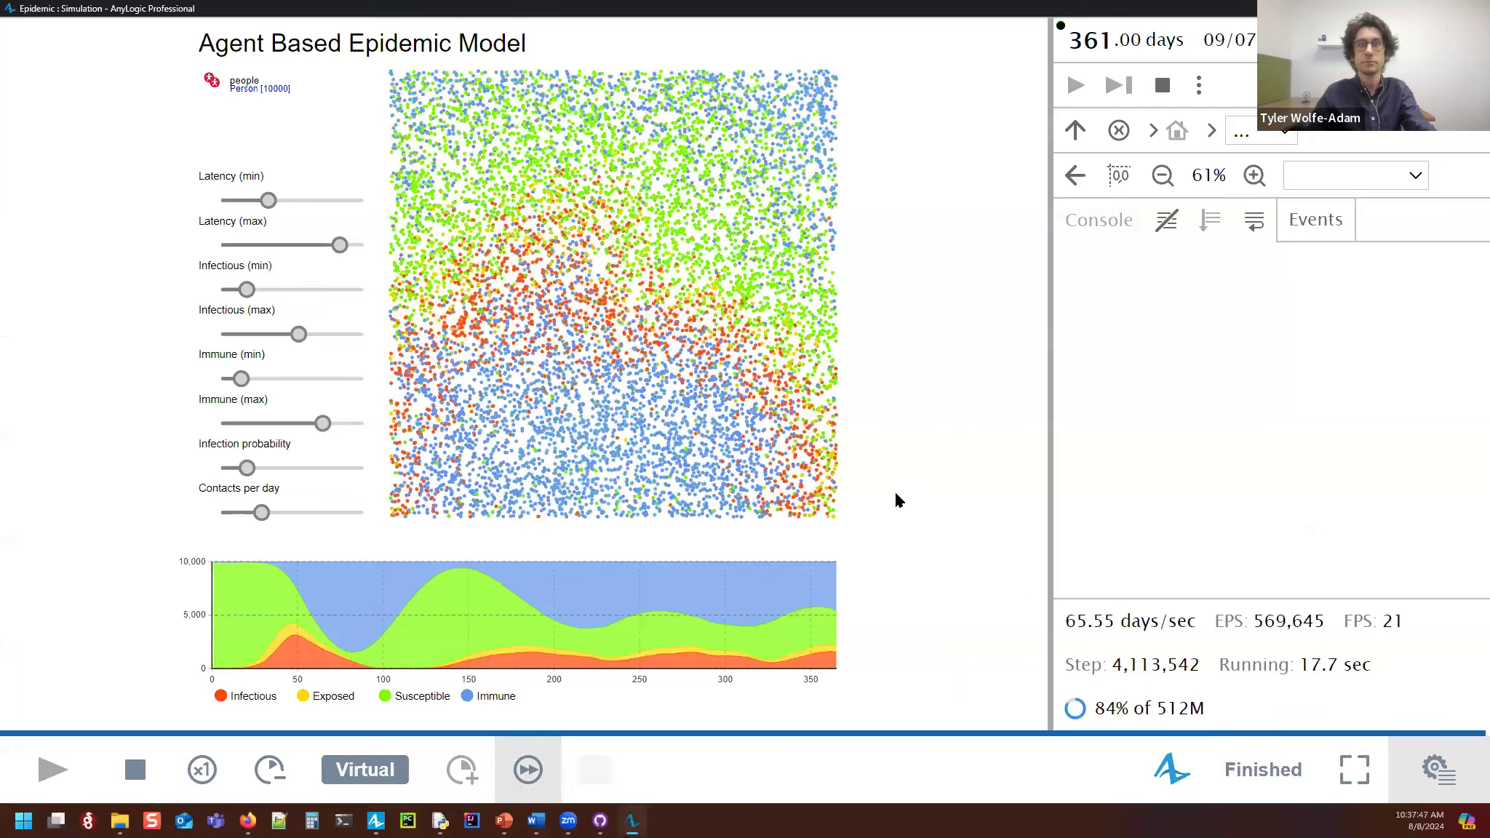
pyautogui.hotkey('alt', 'Tab')
pyautogui.click(119, 25)
pyautogui.moveTo(95, 23)
pyautogui.click(113, 182)
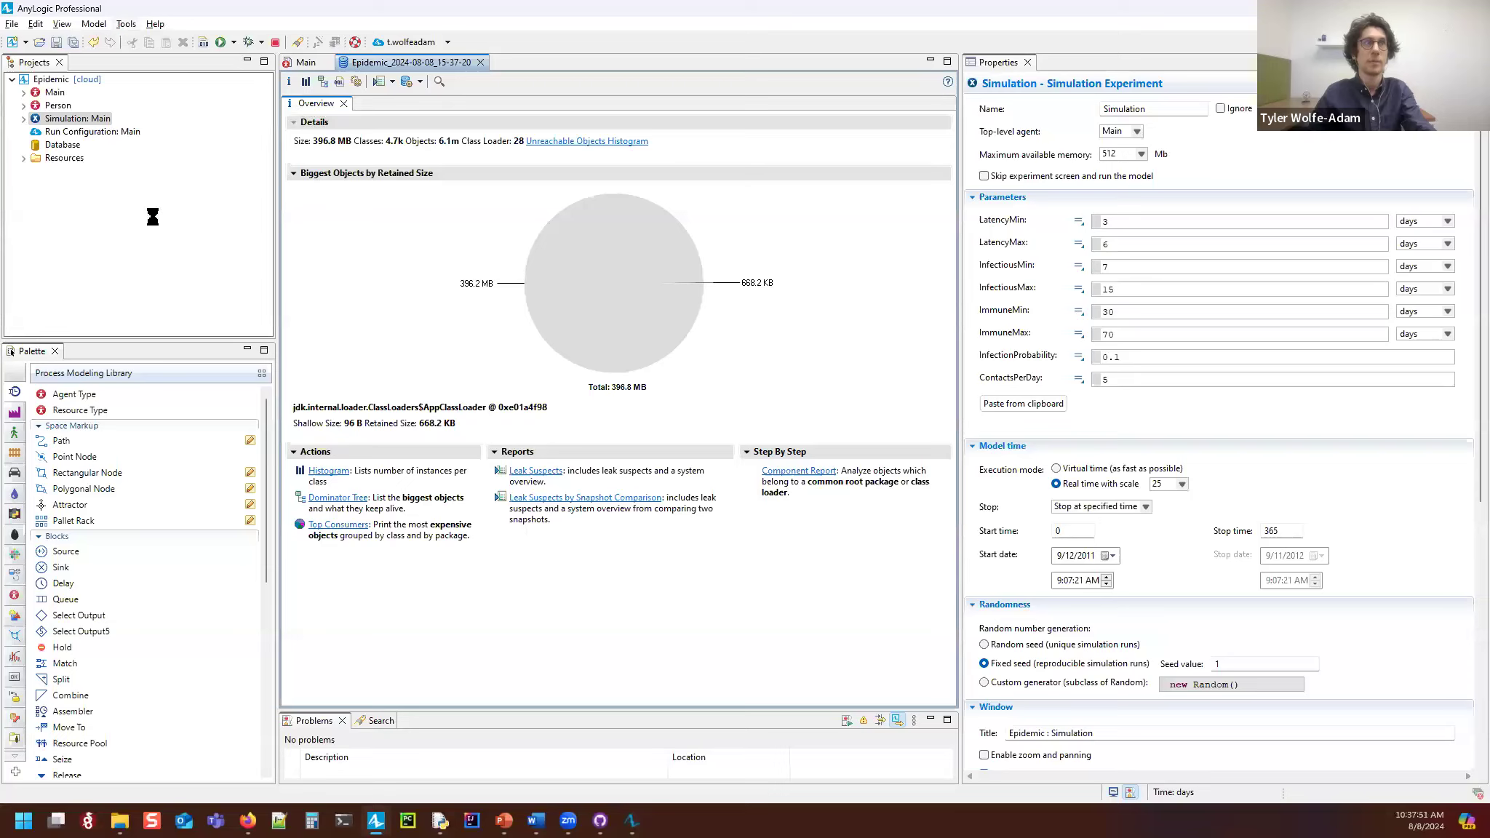
pyautogui.click(890, 389)
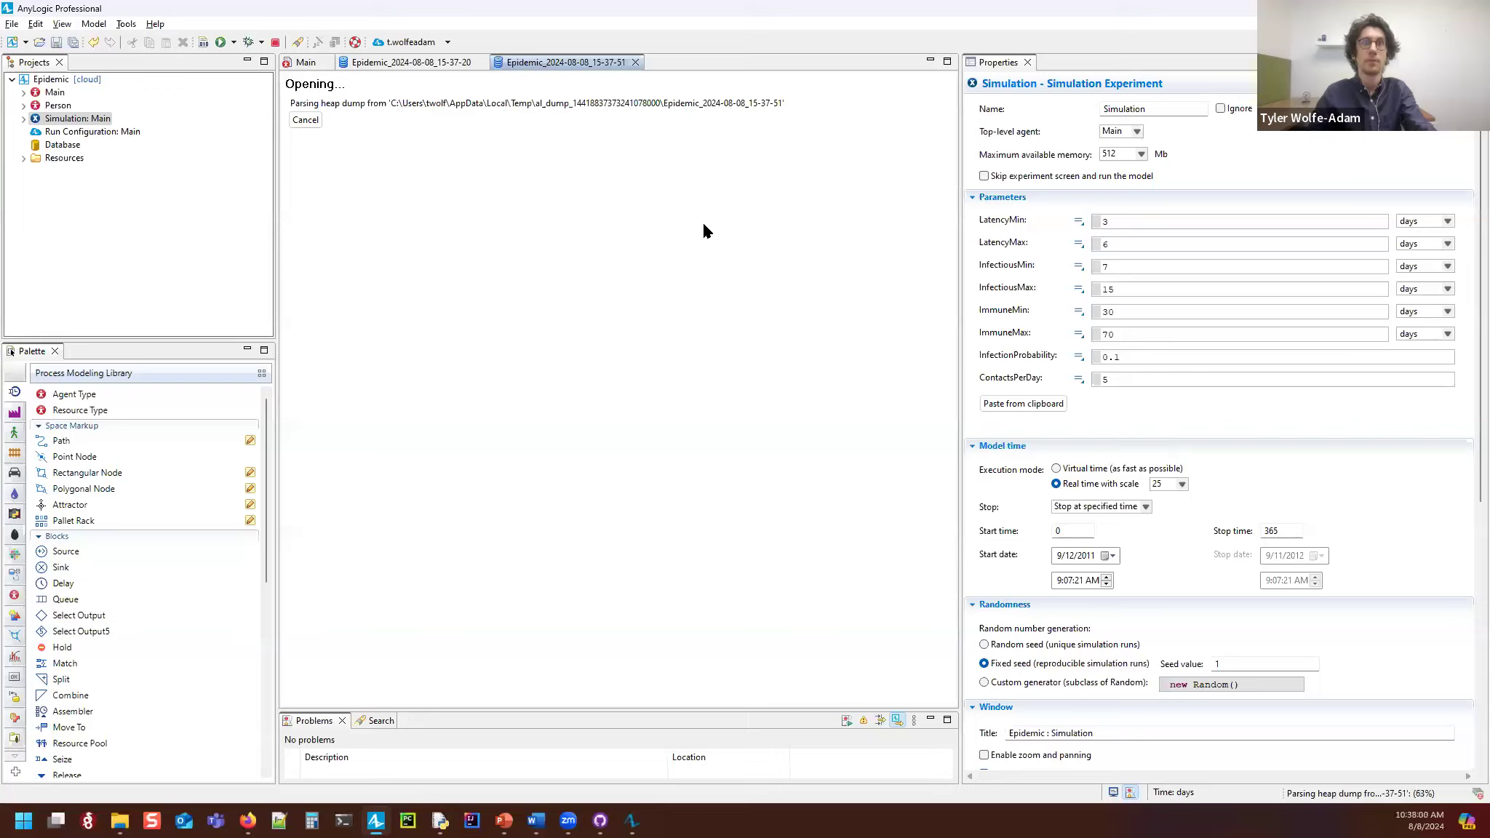
# Step: Check the finished simulation while the second dump is parsed, and close the simulation window
pyautogui.hotkey('alt', 'Tab')
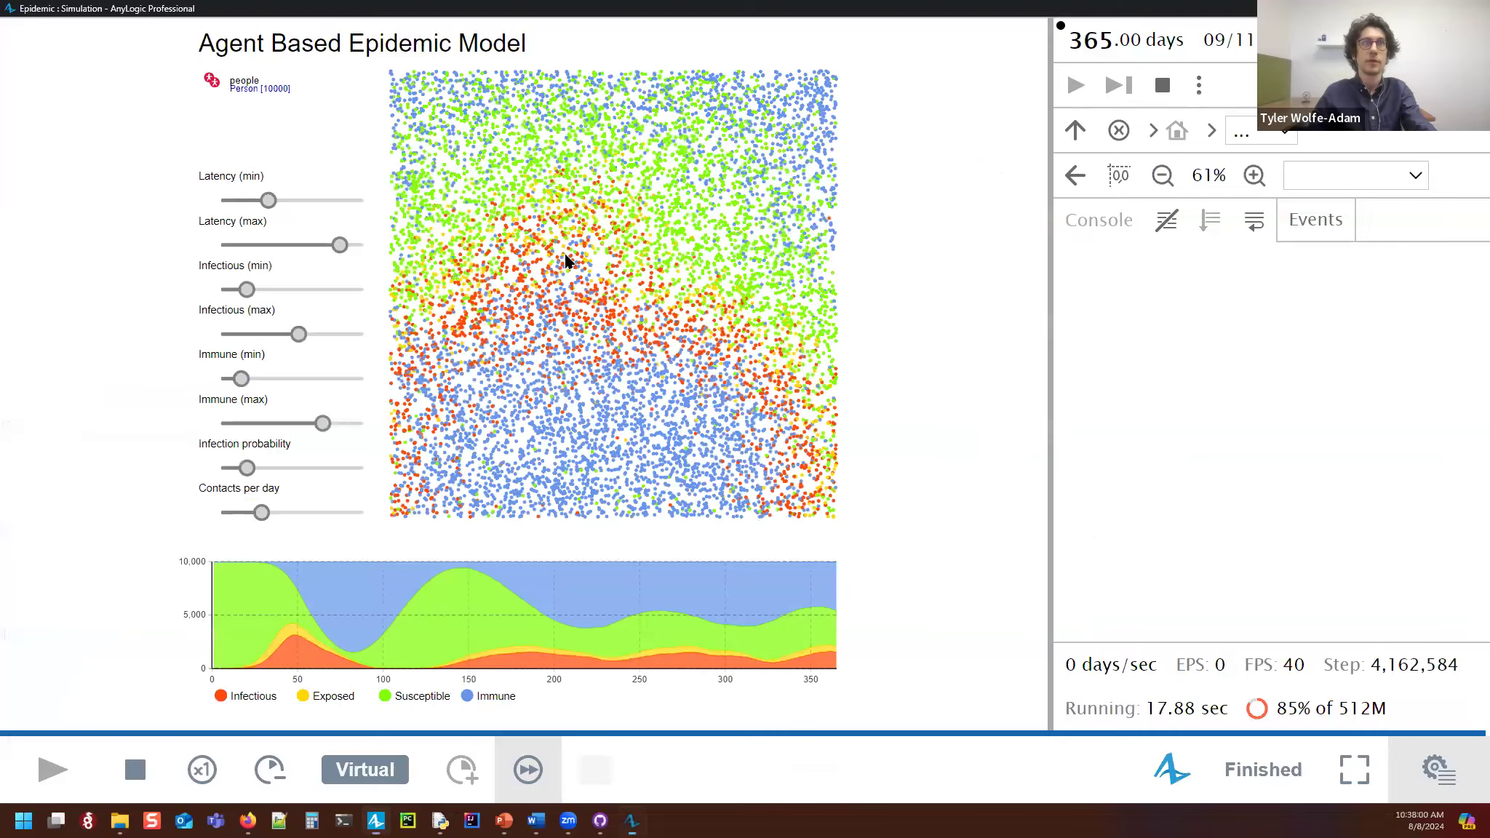
pyautogui.hotkey('alt', 'Tab')
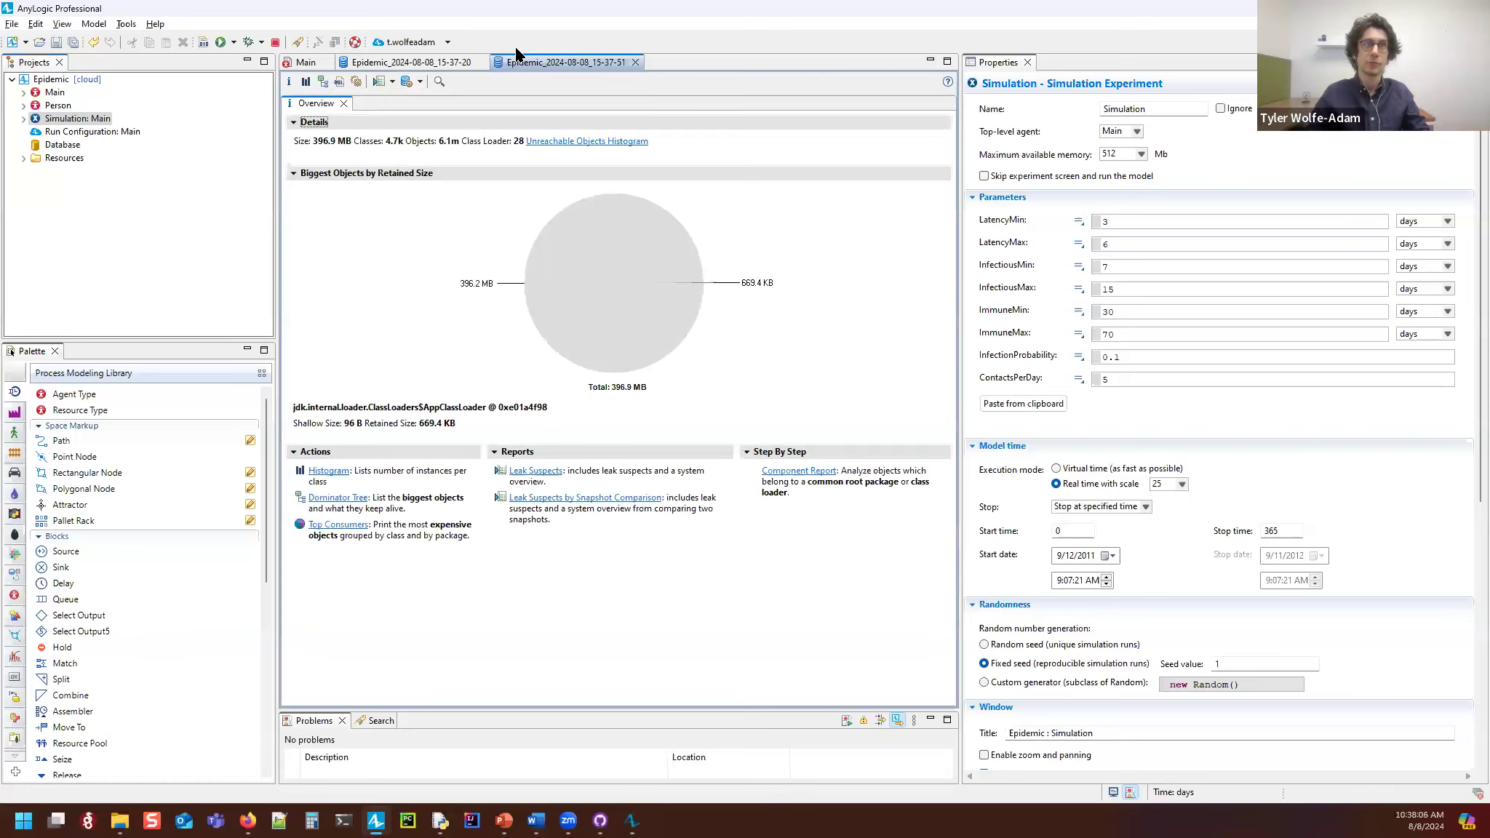
pyautogui.hotkey('alt', 'Tab')
pyautogui.hotkey('alt', 'Tab')
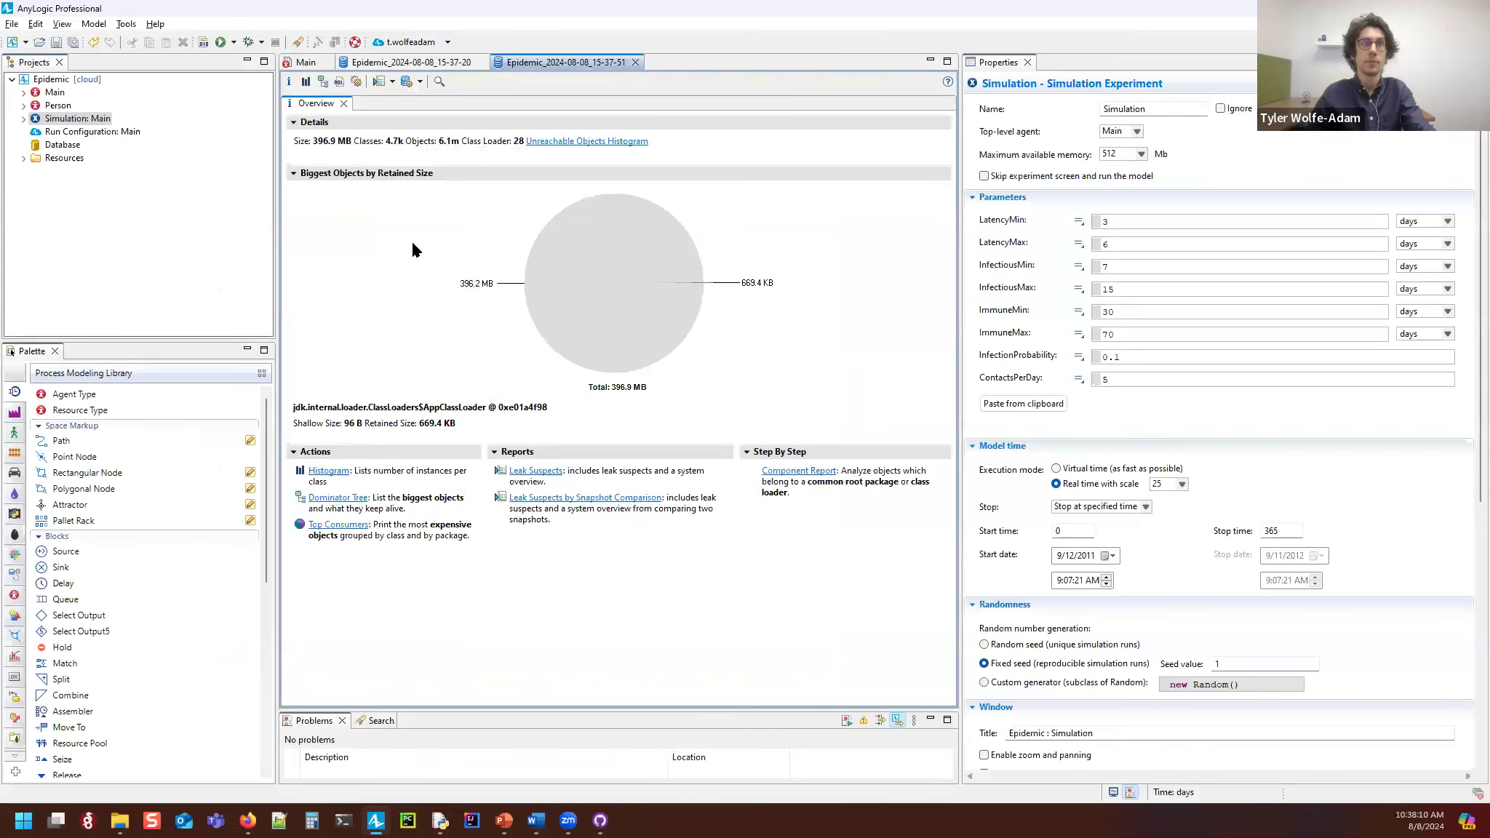
# Step: Compare the overviews of the two Epidemic memory dumps and close the second one, Epidemic_2024-08-08_15-37-51
pyautogui.click(399, 63)
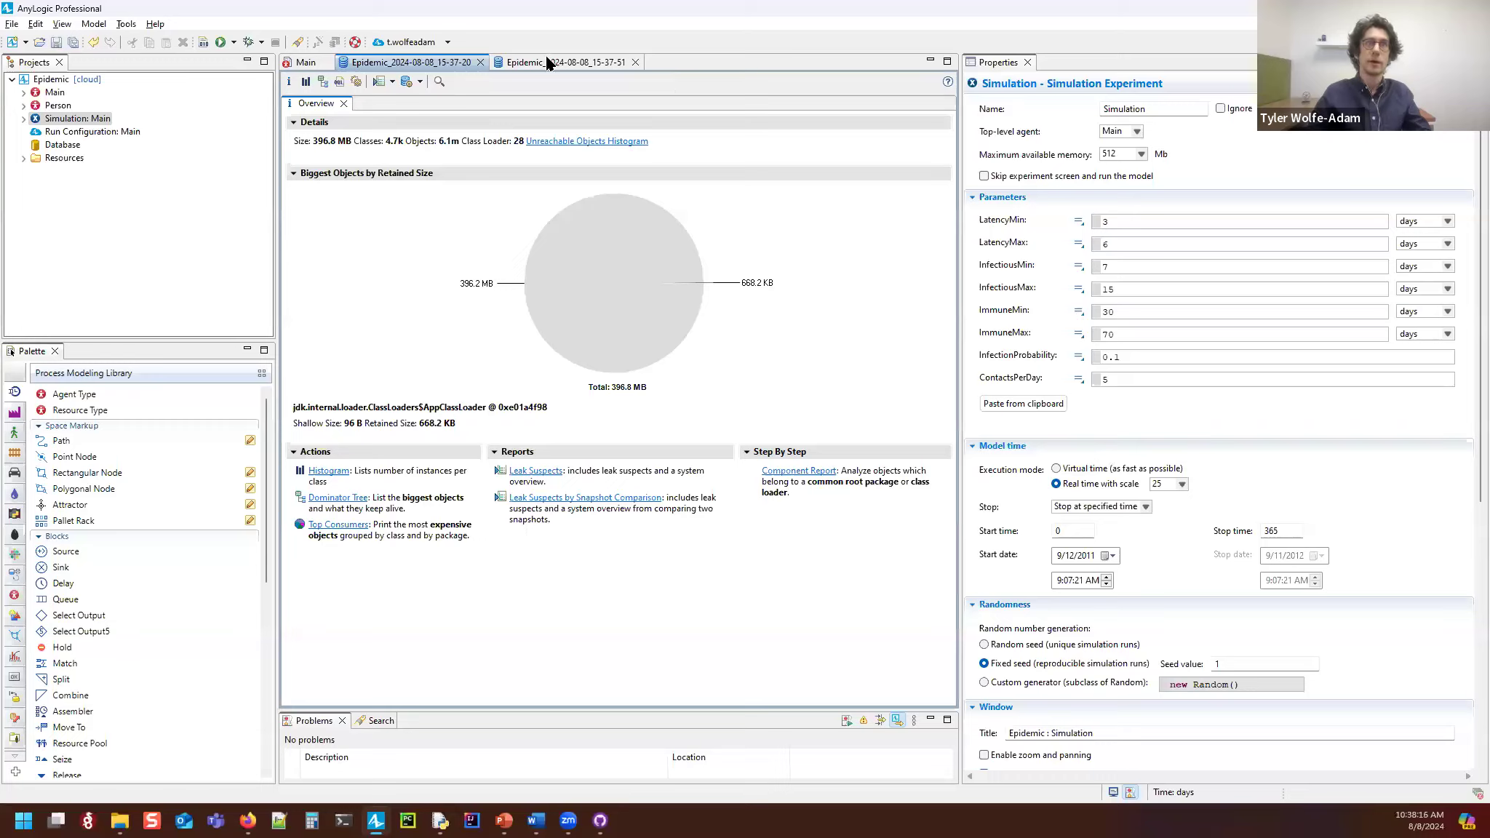
pyautogui.click(600, 62)
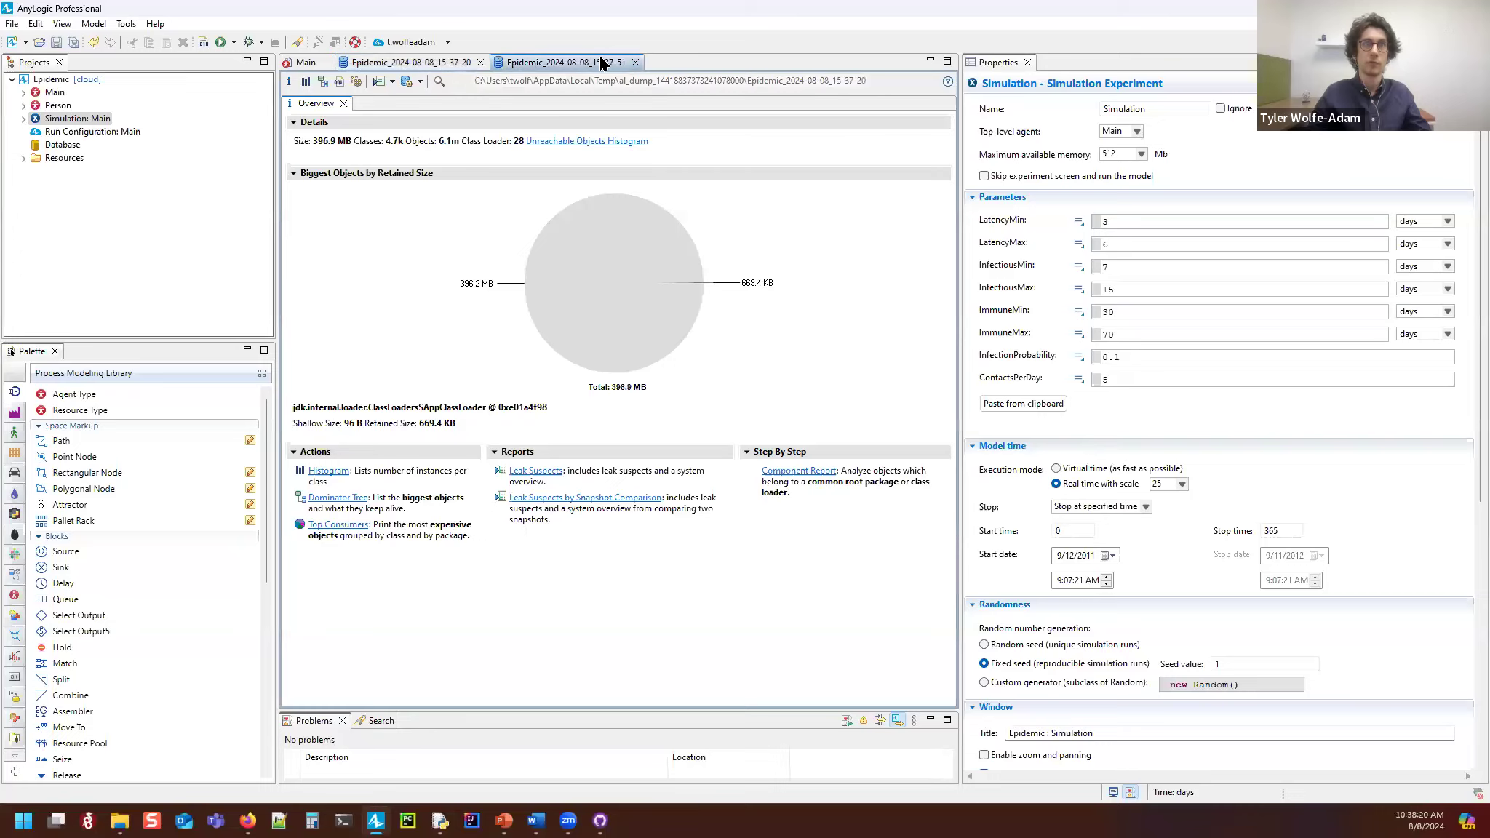
pyautogui.click(403, 62)
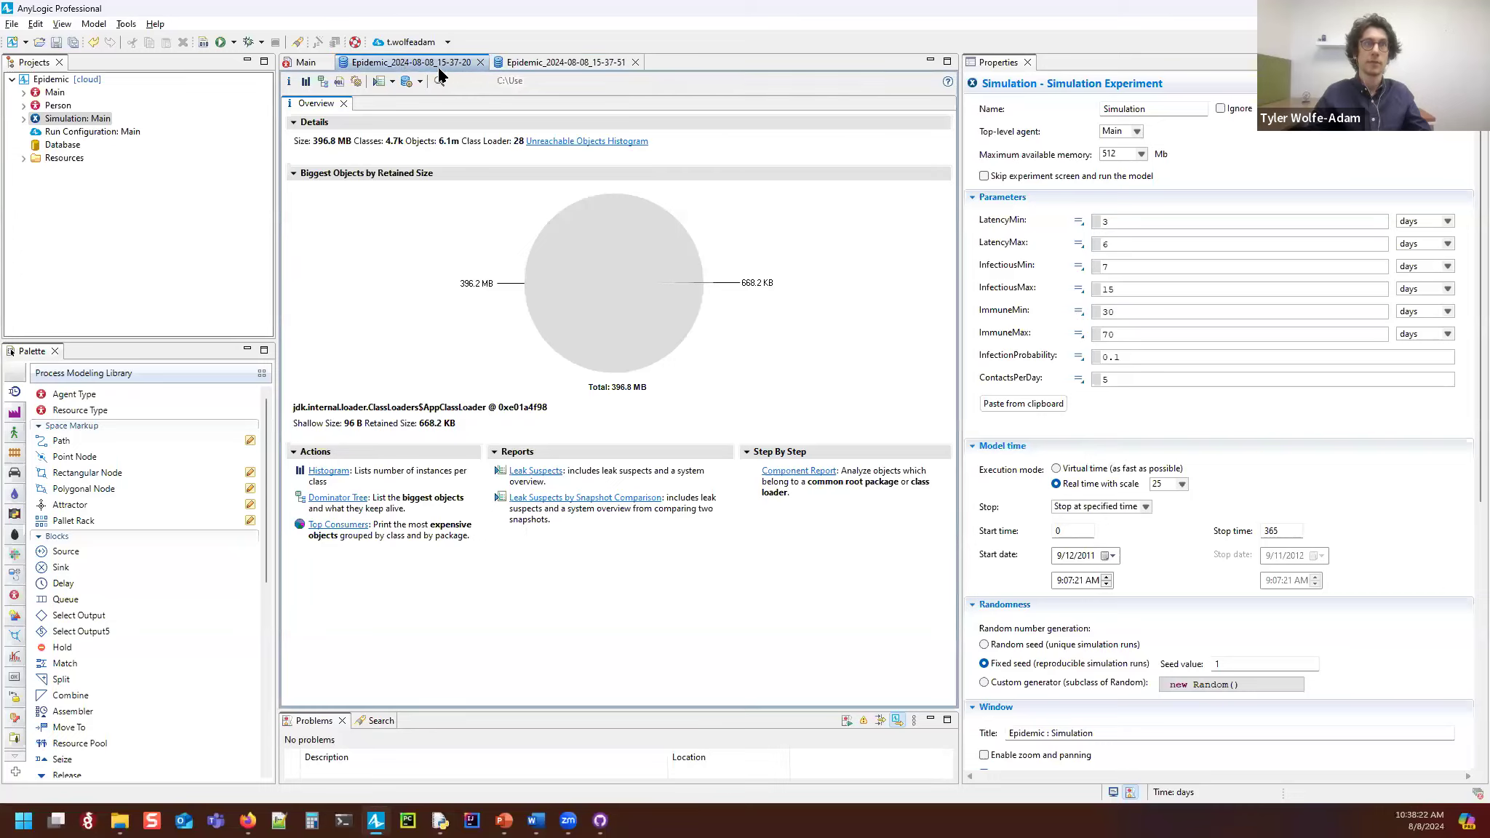
pyautogui.click(564, 62)
pyautogui.click(636, 63)
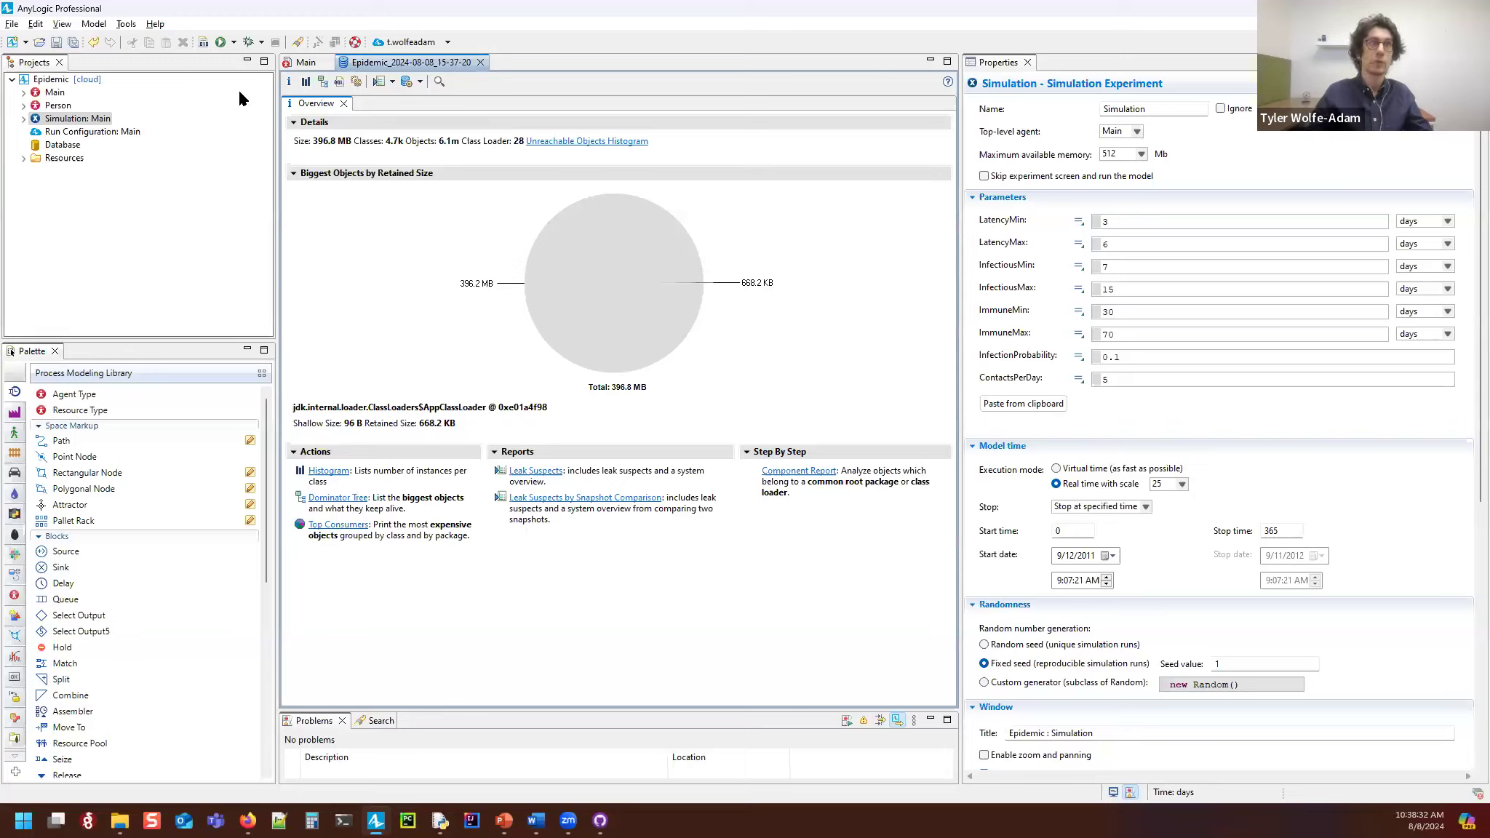
# Step: Examine the remaining dump's total size, class and object counts, and the details of its biggest object
pyautogui.moveTo(310, 141); pyautogui.dragTo(346, 141)
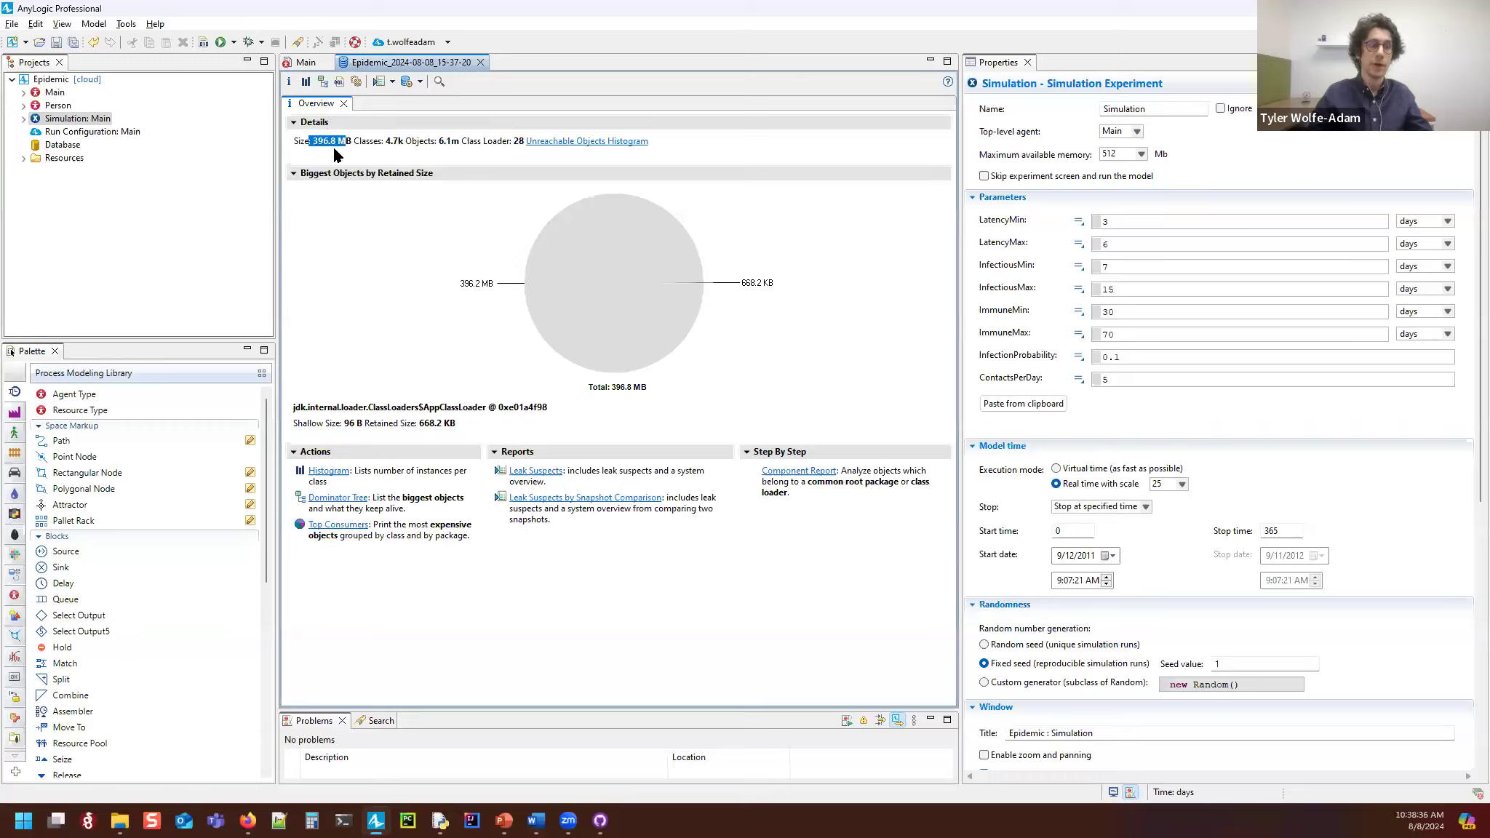
pyautogui.moveTo(382, 141); pyautogui.dragTo(470, 143)
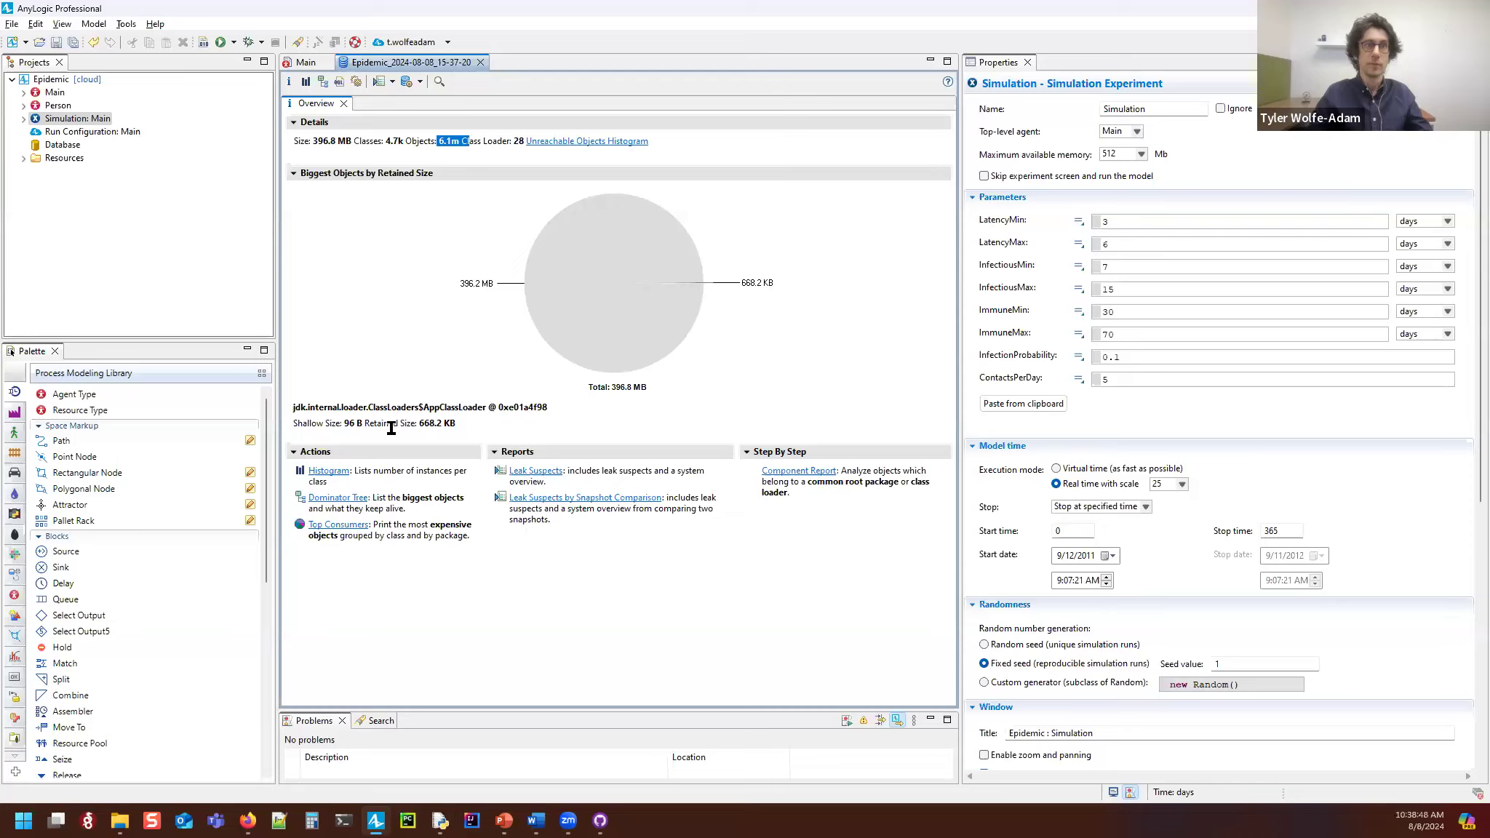
pyautogui.moveTo(296, 409); pyautogui.dragTo(500, 412)
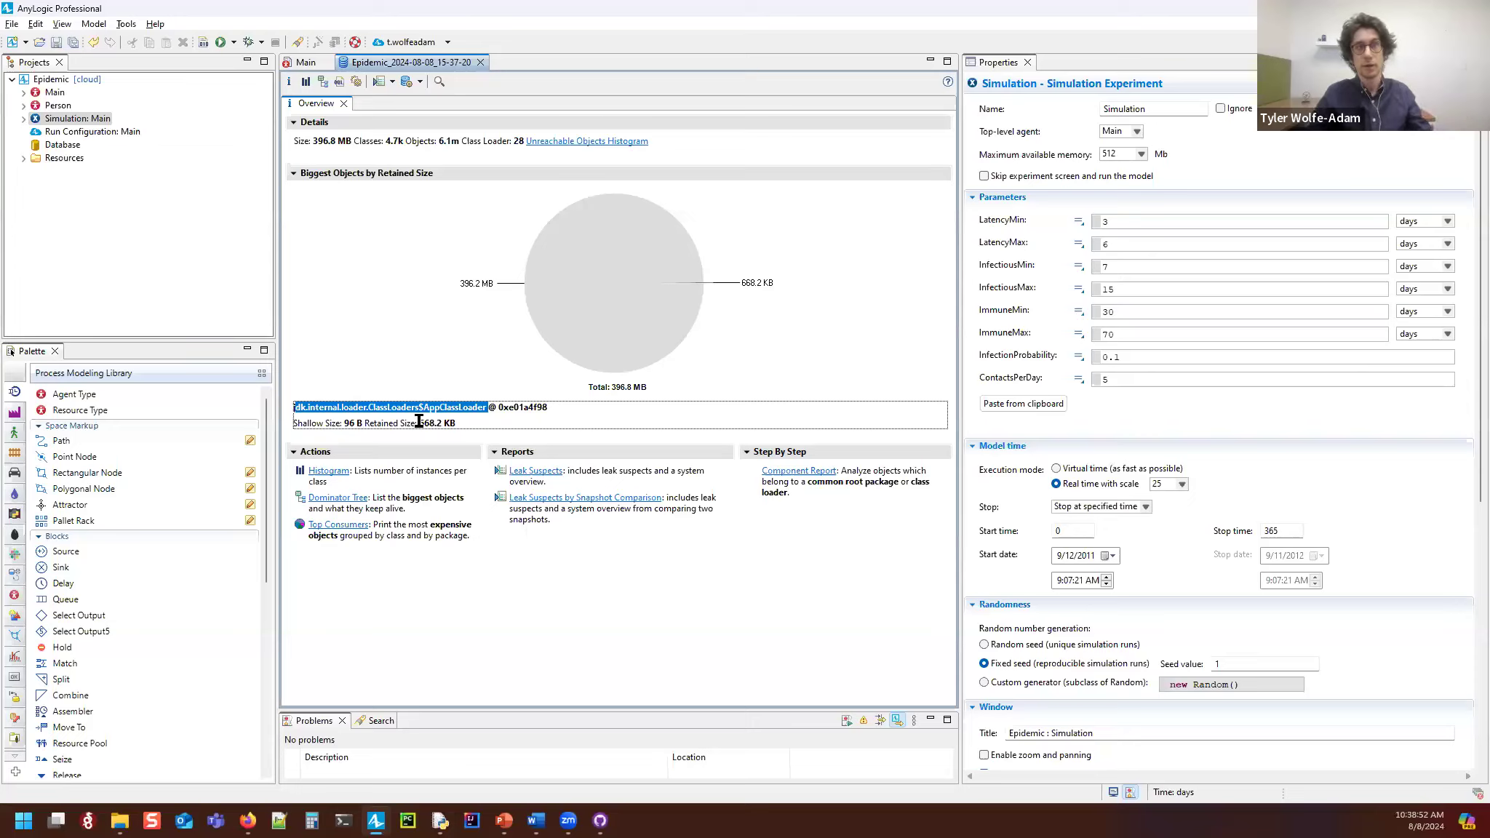
pyautogui.click(371, 421)
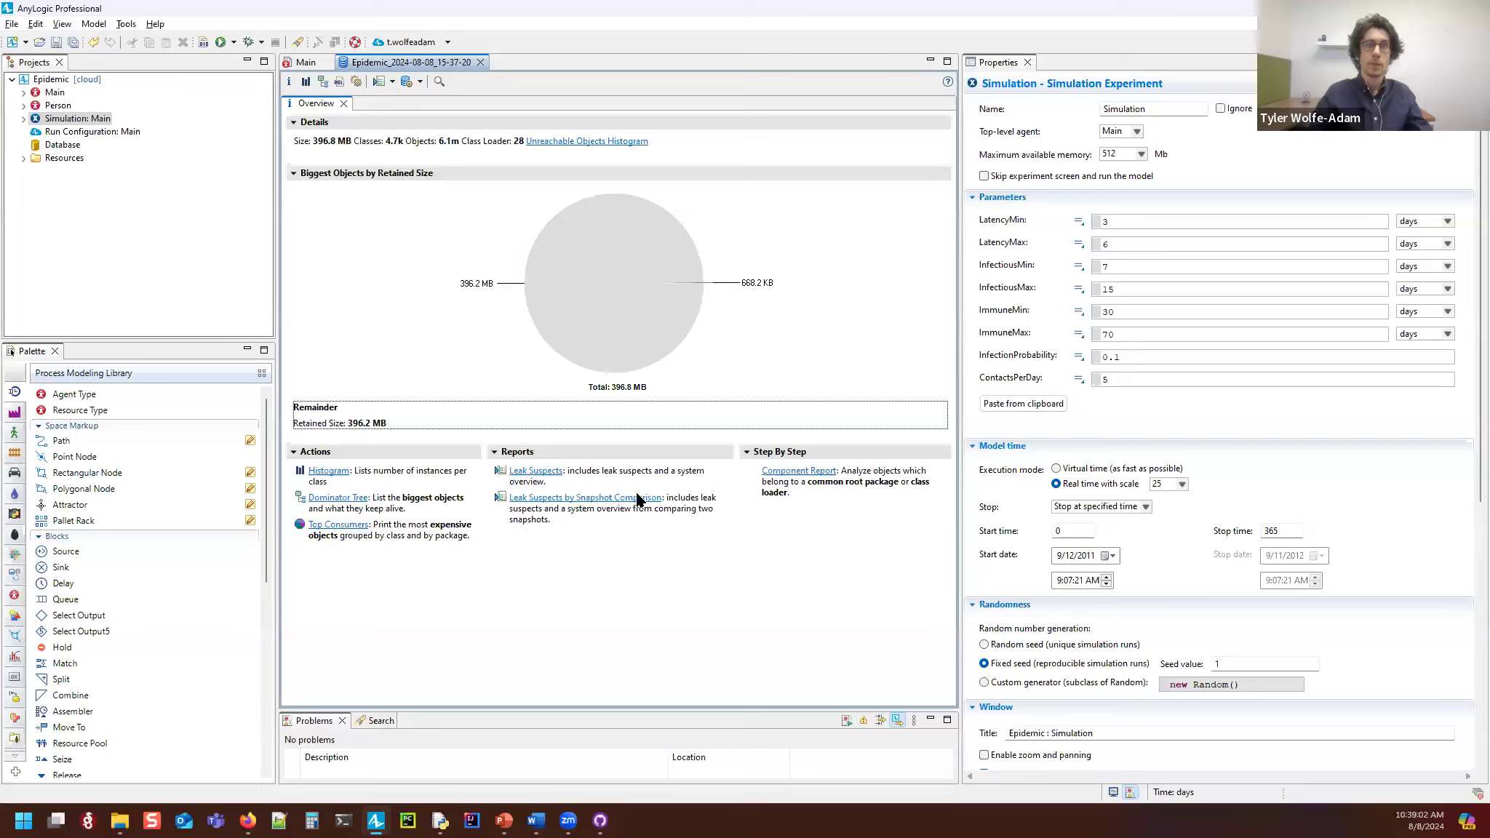
# Step: Generate the Leak Suspects report for the remaining dump and examine its Problem Suspect 1 description
pyautogui.click(518, 473)
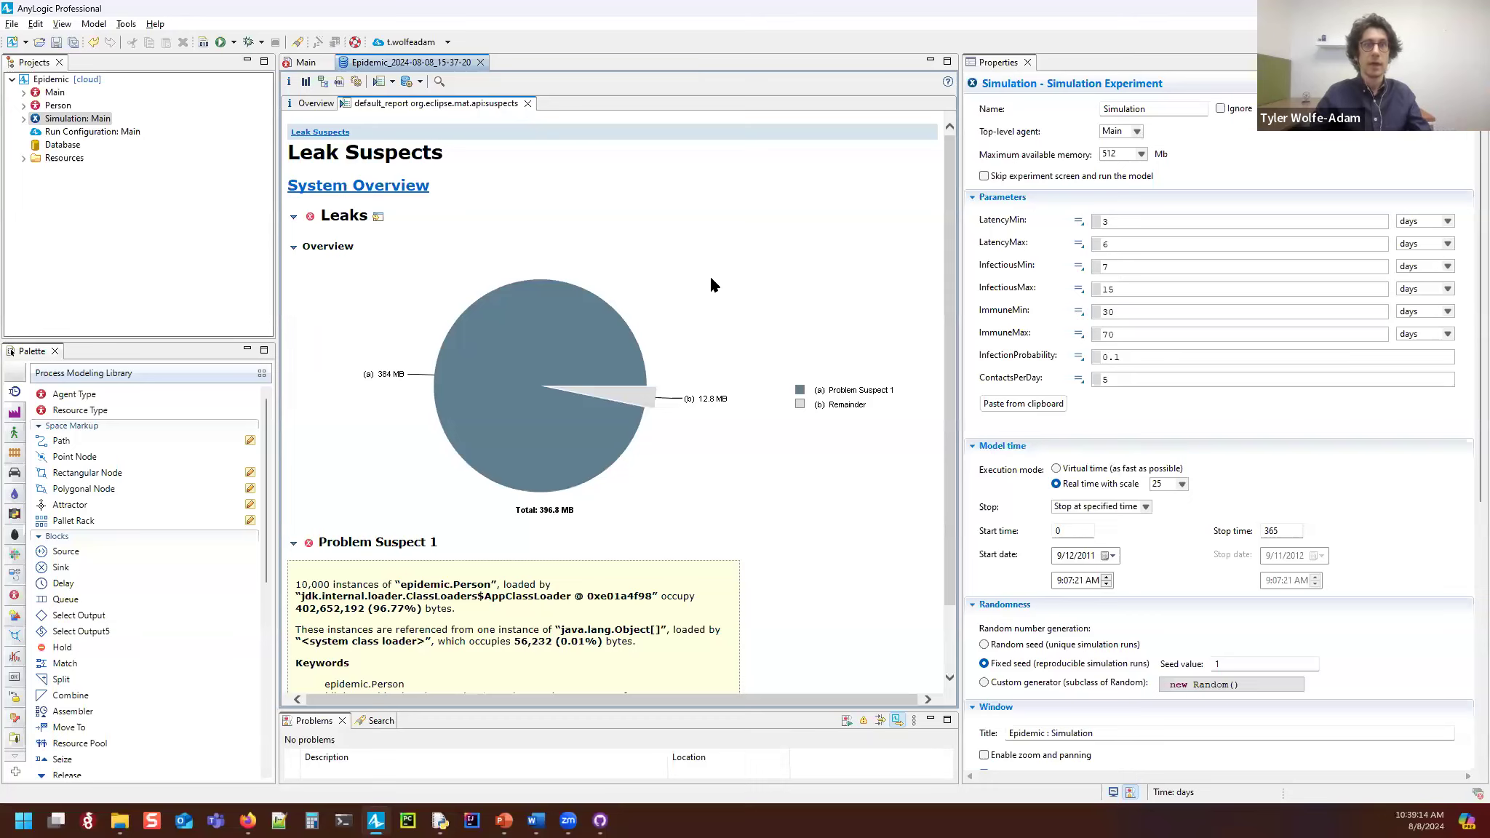
pyautogui.scroll(-2, 711, 284)
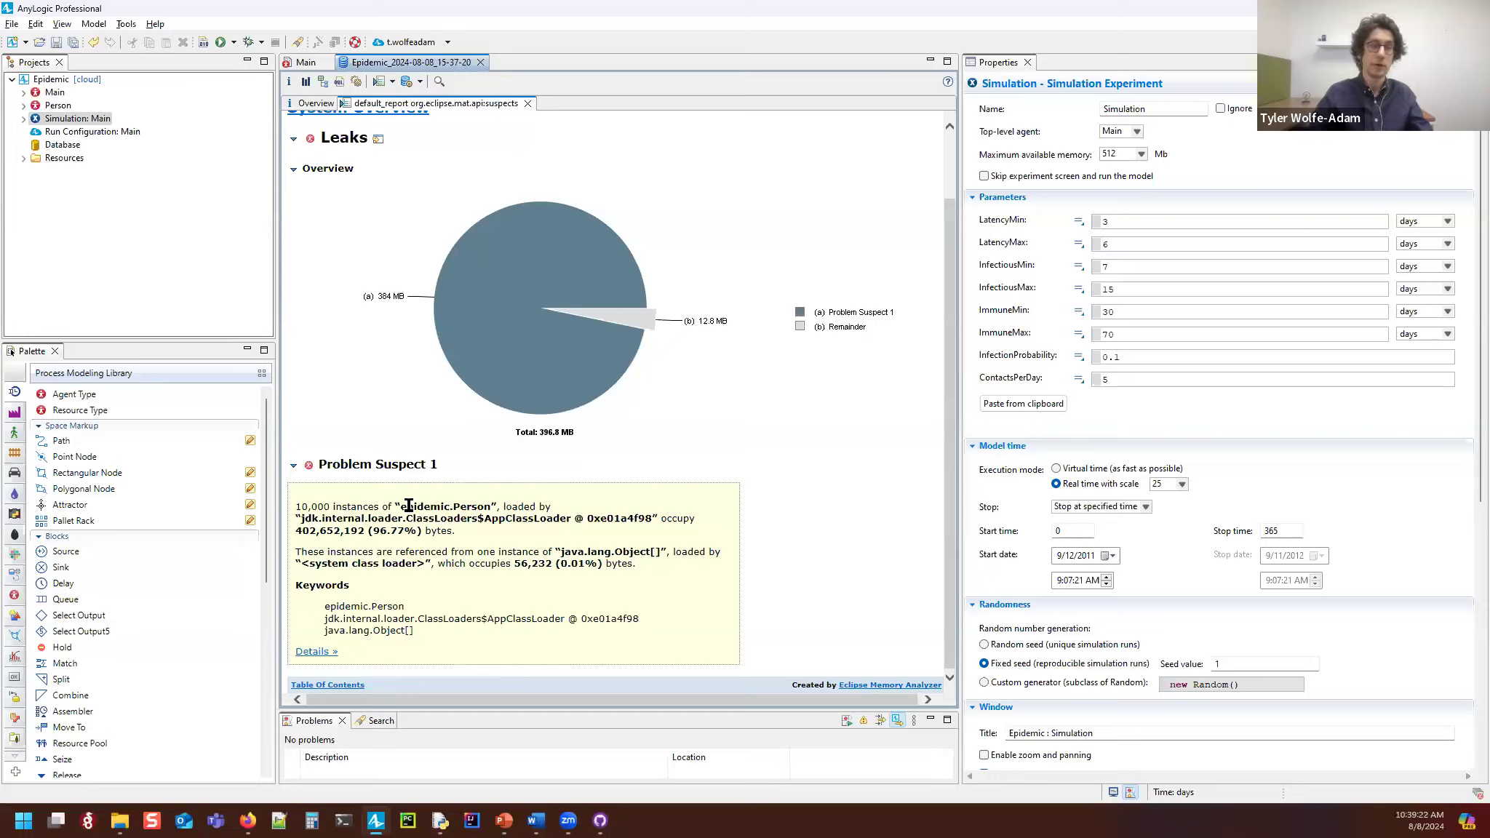
# Step: Compare the epidemic.Person class named in Problem Suspect 1 with the package name in the Epidemic model's properties
pyautogui.moveTo(397, 506); pyautogui.dragTo(486, 505)
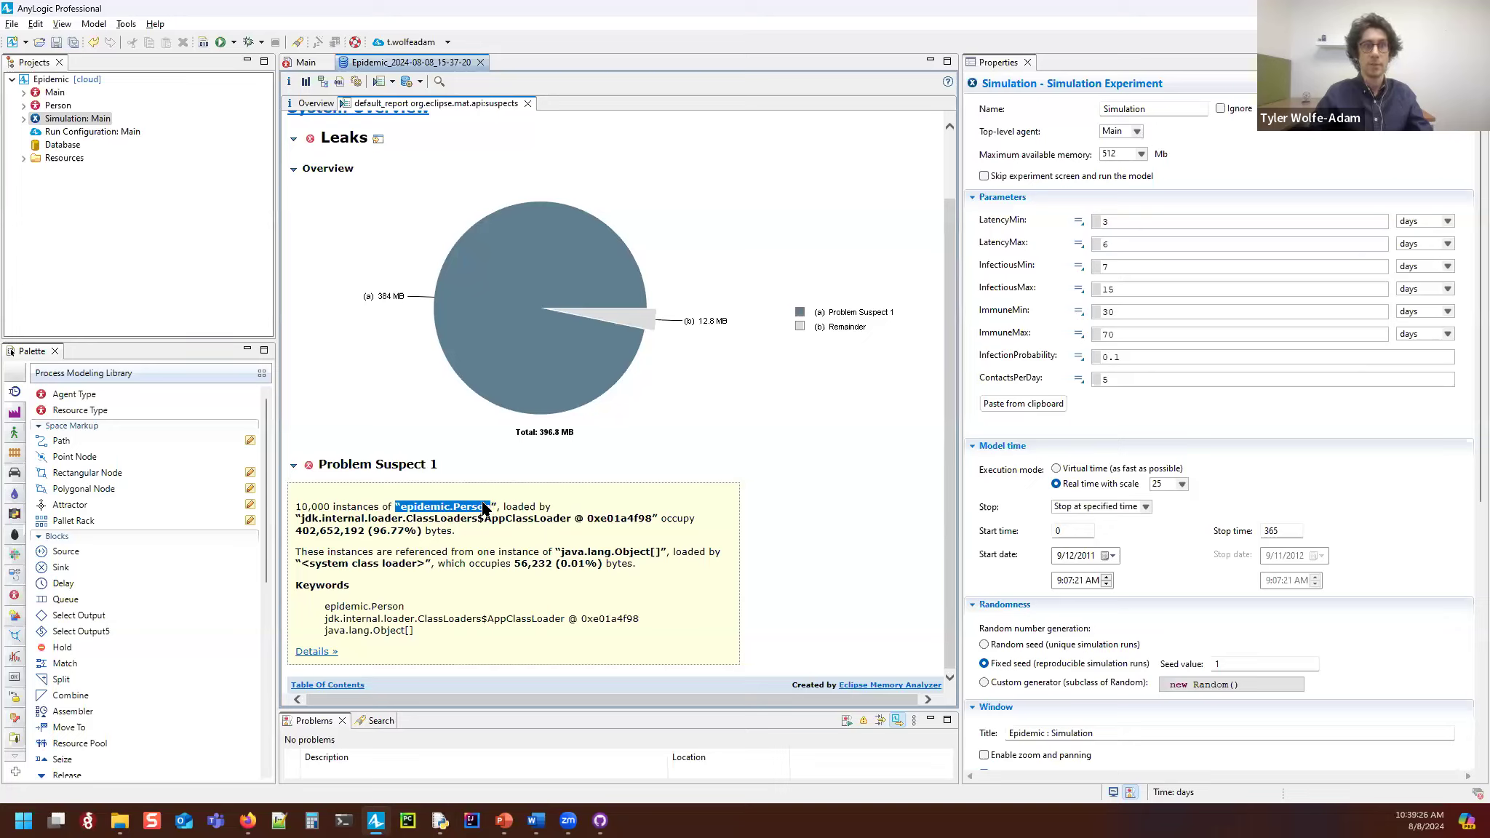
pyautogui.click(495, 507)
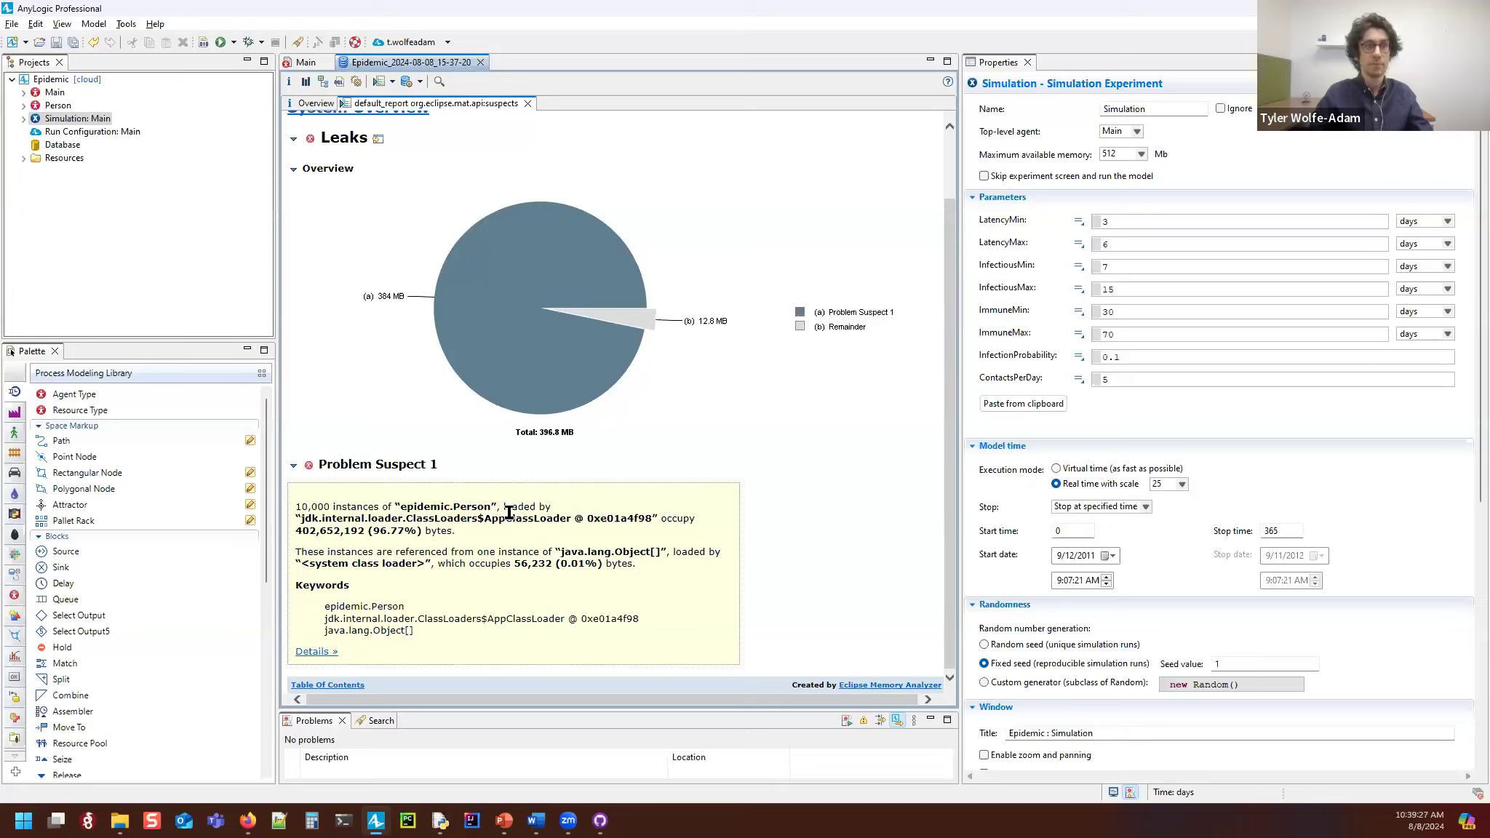
pyautogui.click(43, 80)
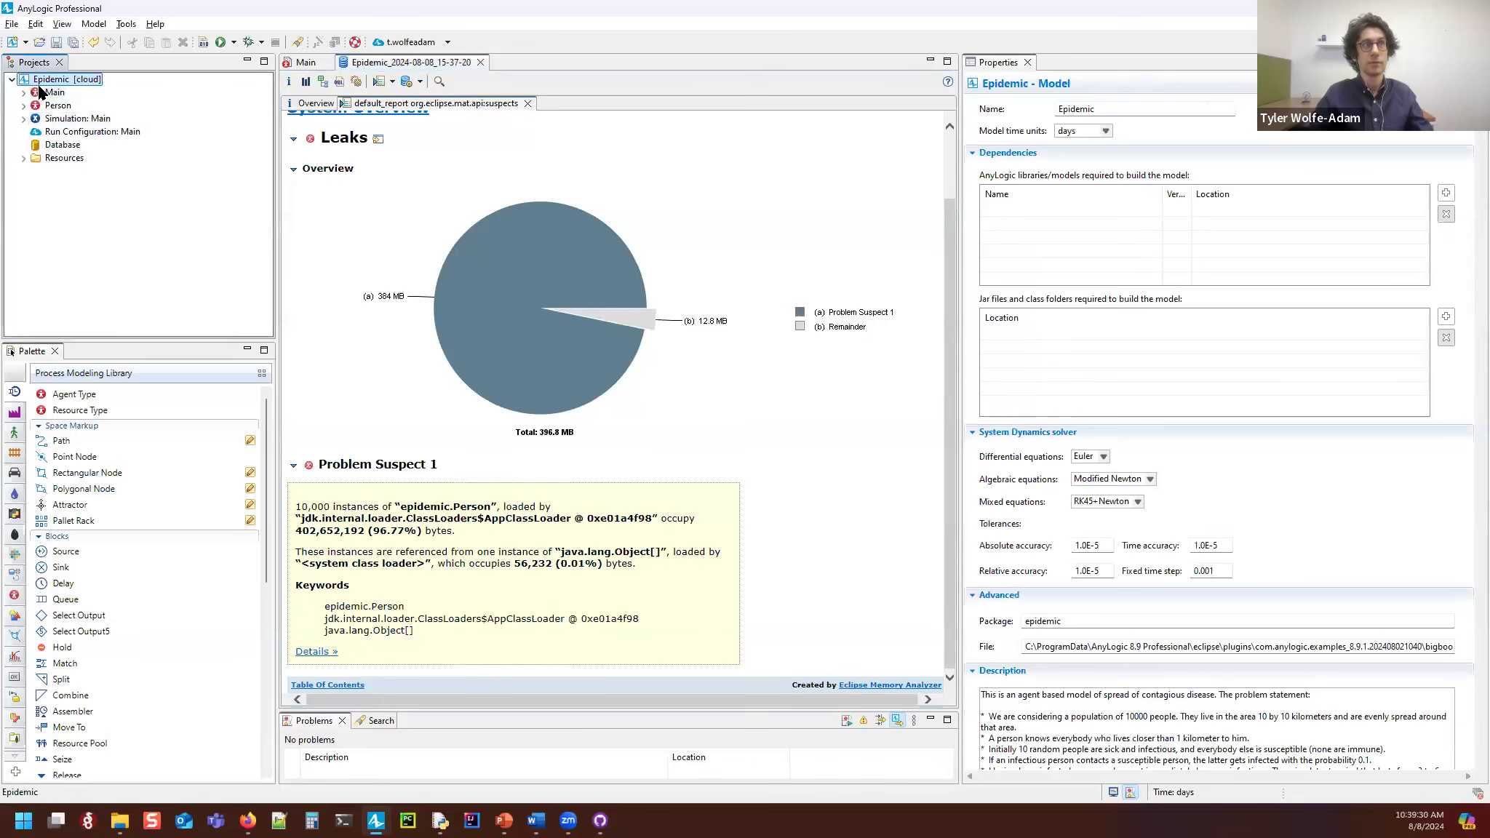
pyautogui.click(1085, 619)
pyautogui.doubleClick(1052, 620)
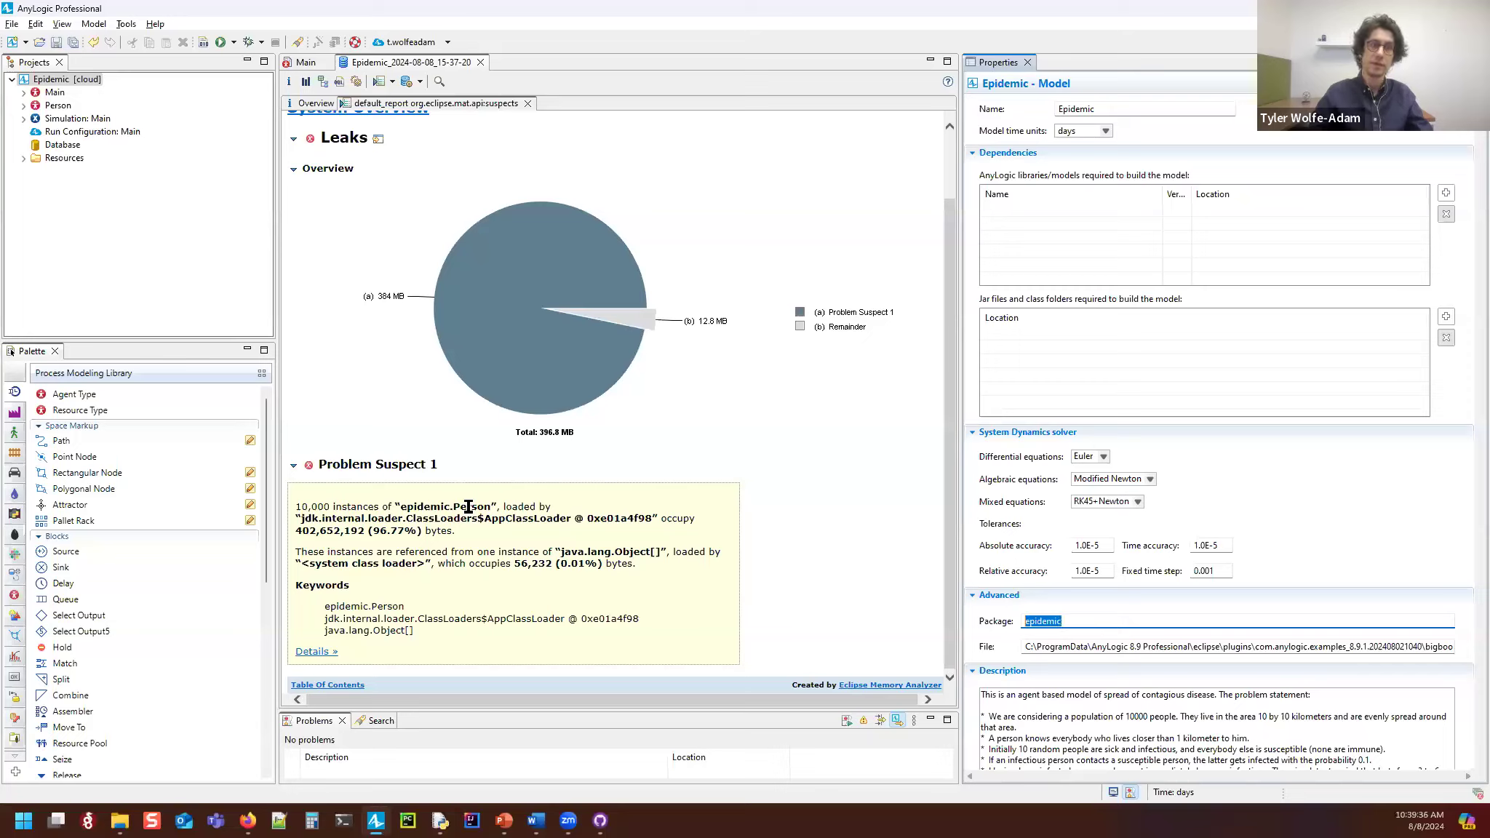
# Step: Check the memory percentage held by Problem Suspect 1, and close the Leak Suspects report
pyautogui.moveTo(372, 531); pyautogui.dragTo(452, 531)
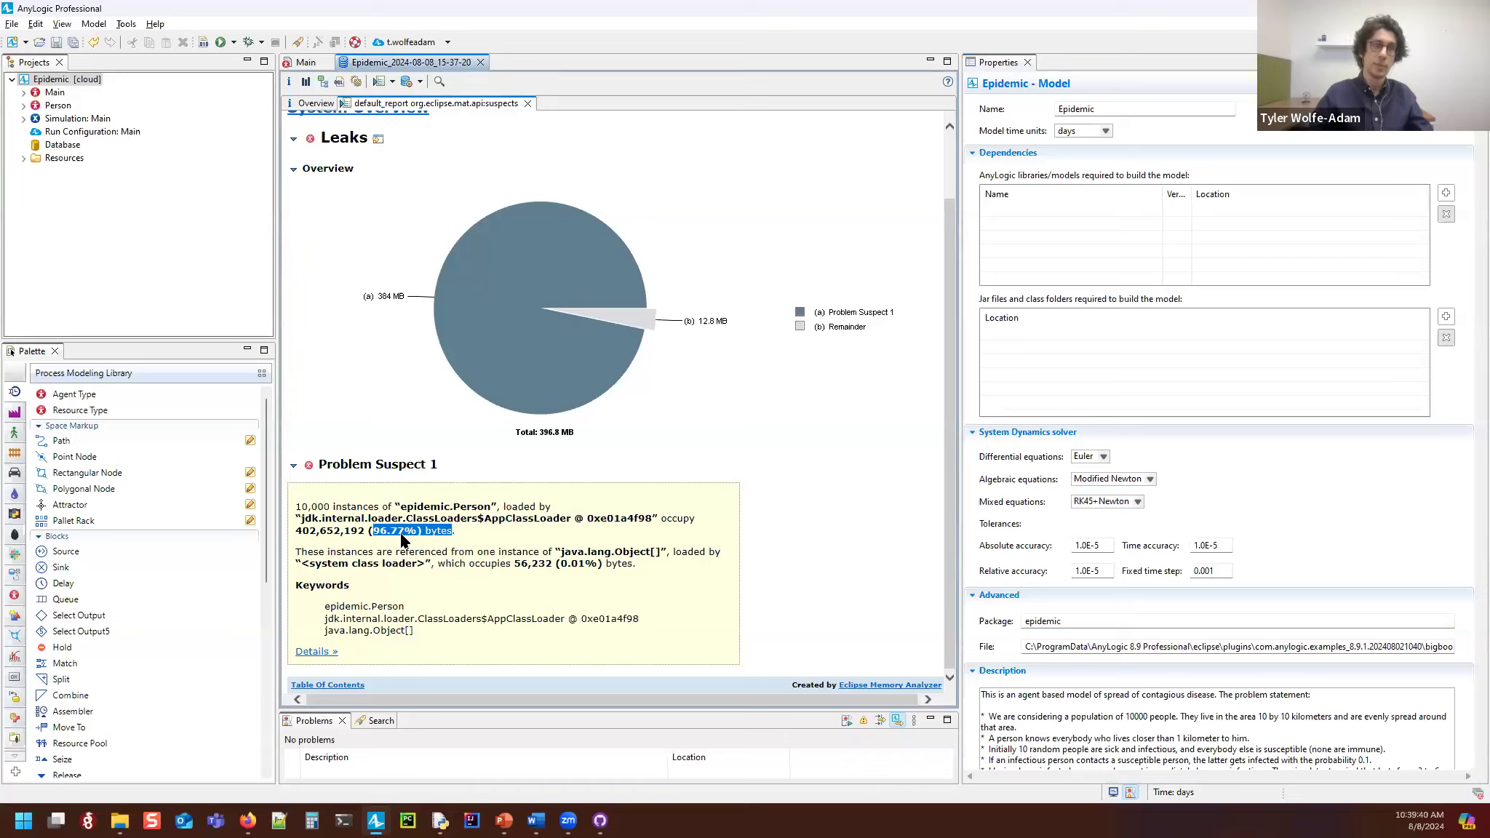
pyautogui.click(463, 539)
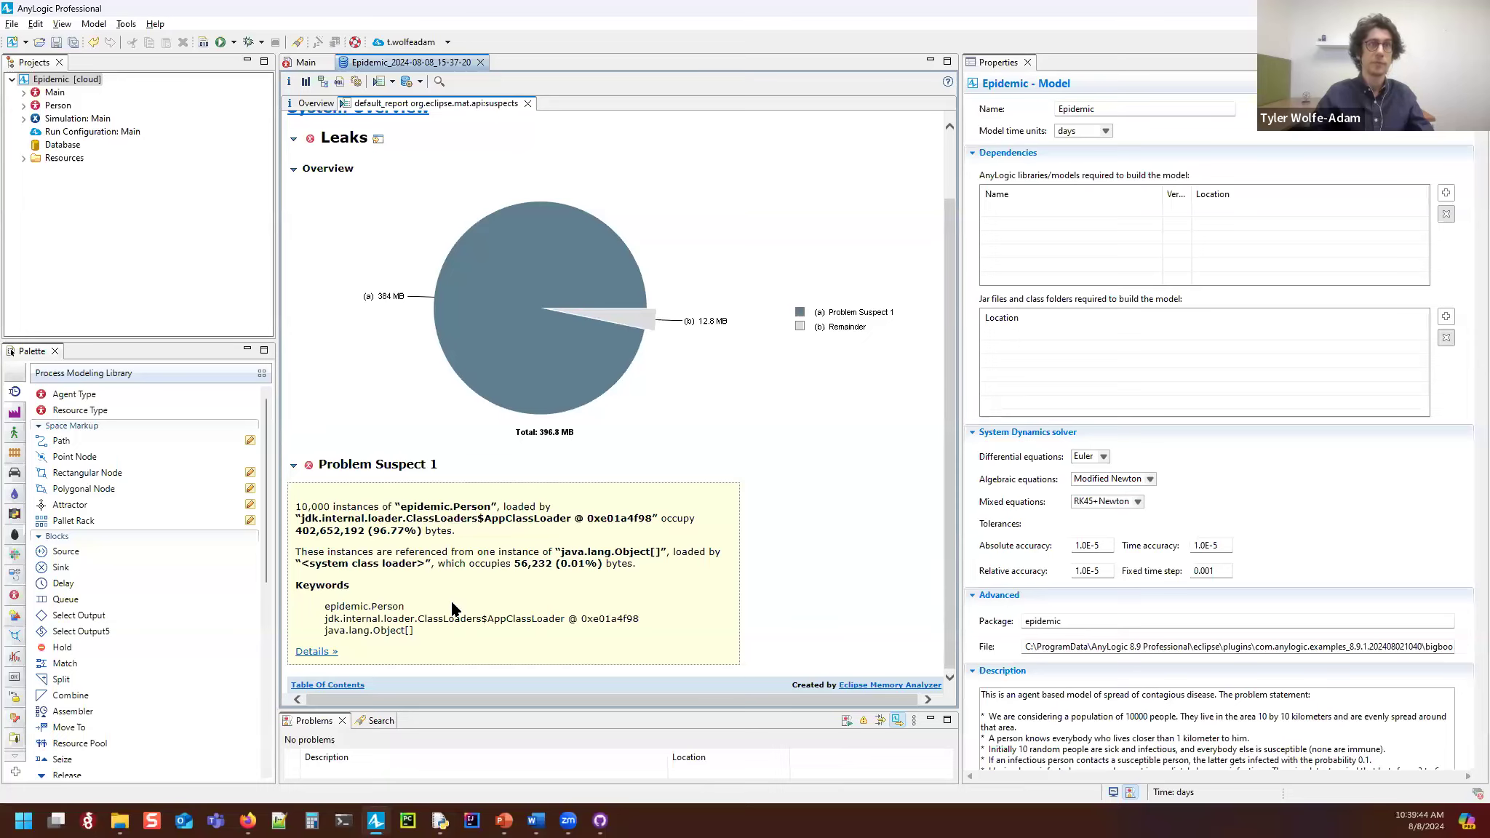
pyautogui.scroll(2, 458, 607)
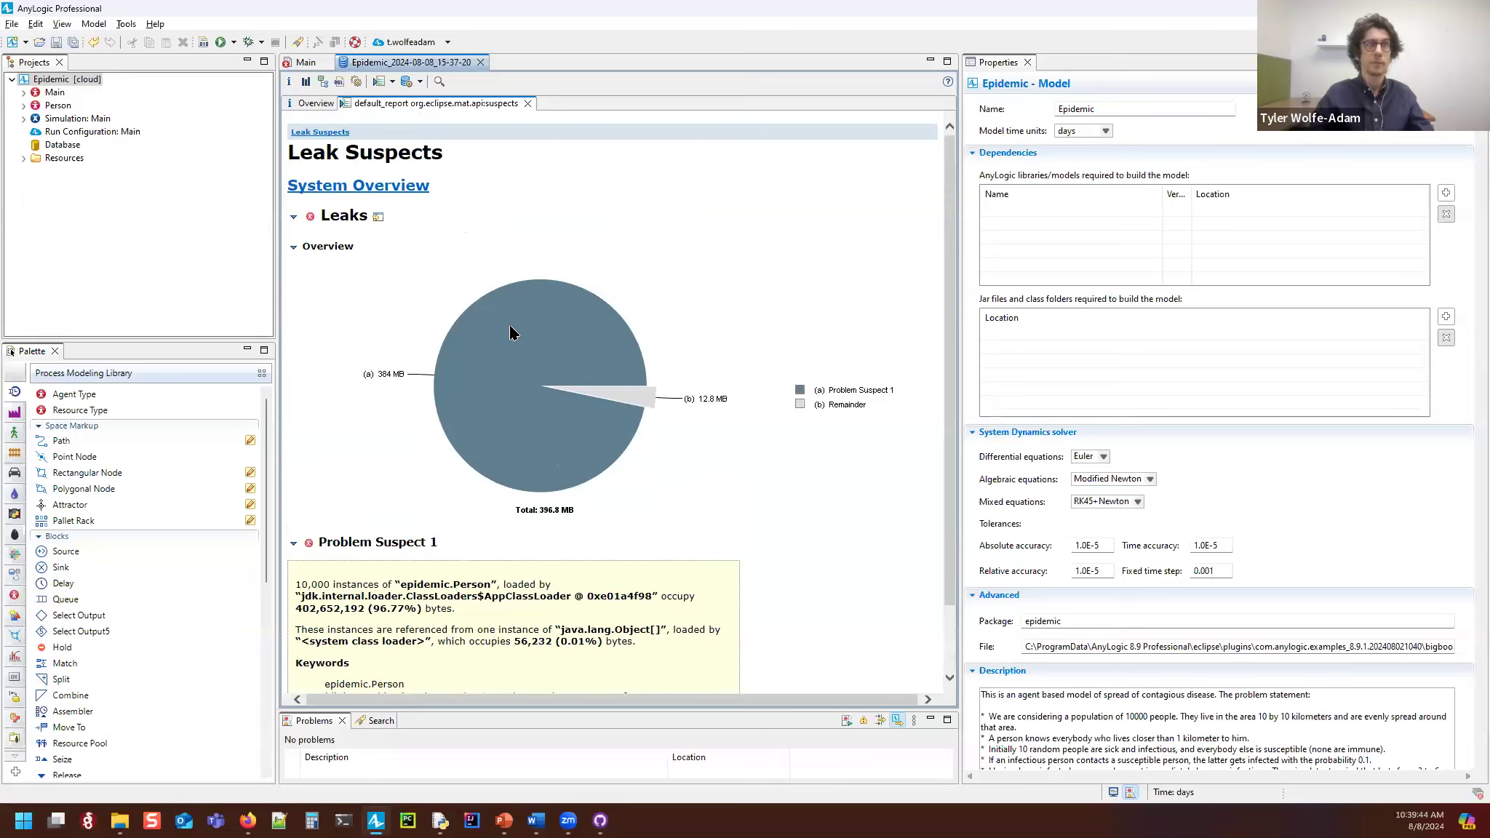
pyautogui.click(527, 103)
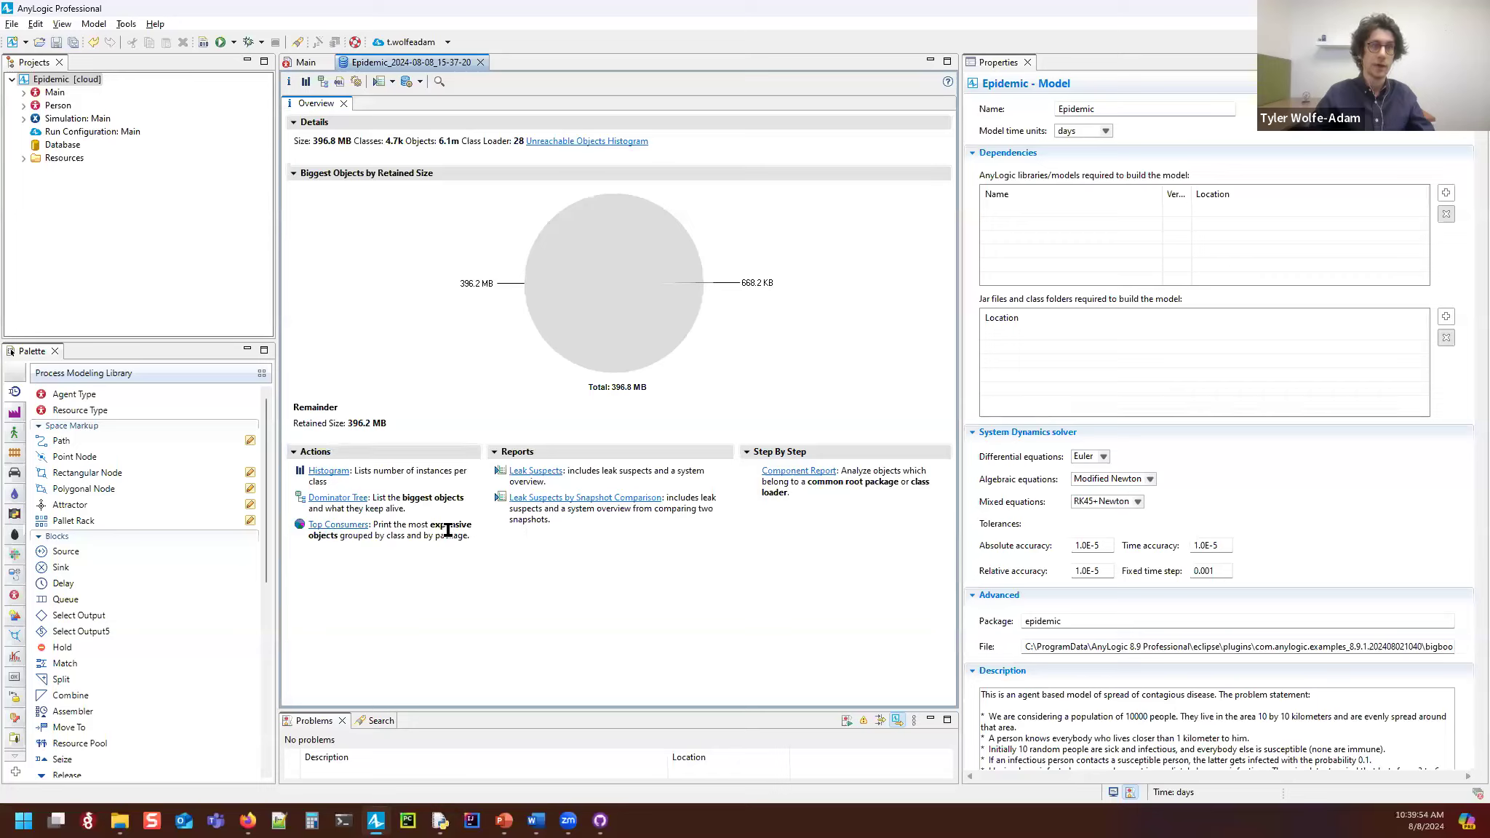
# Step: Generate the Top Consumers report, examine its dominator classes, class loaders and packages, and close it
pyautogui.click(349, 526)
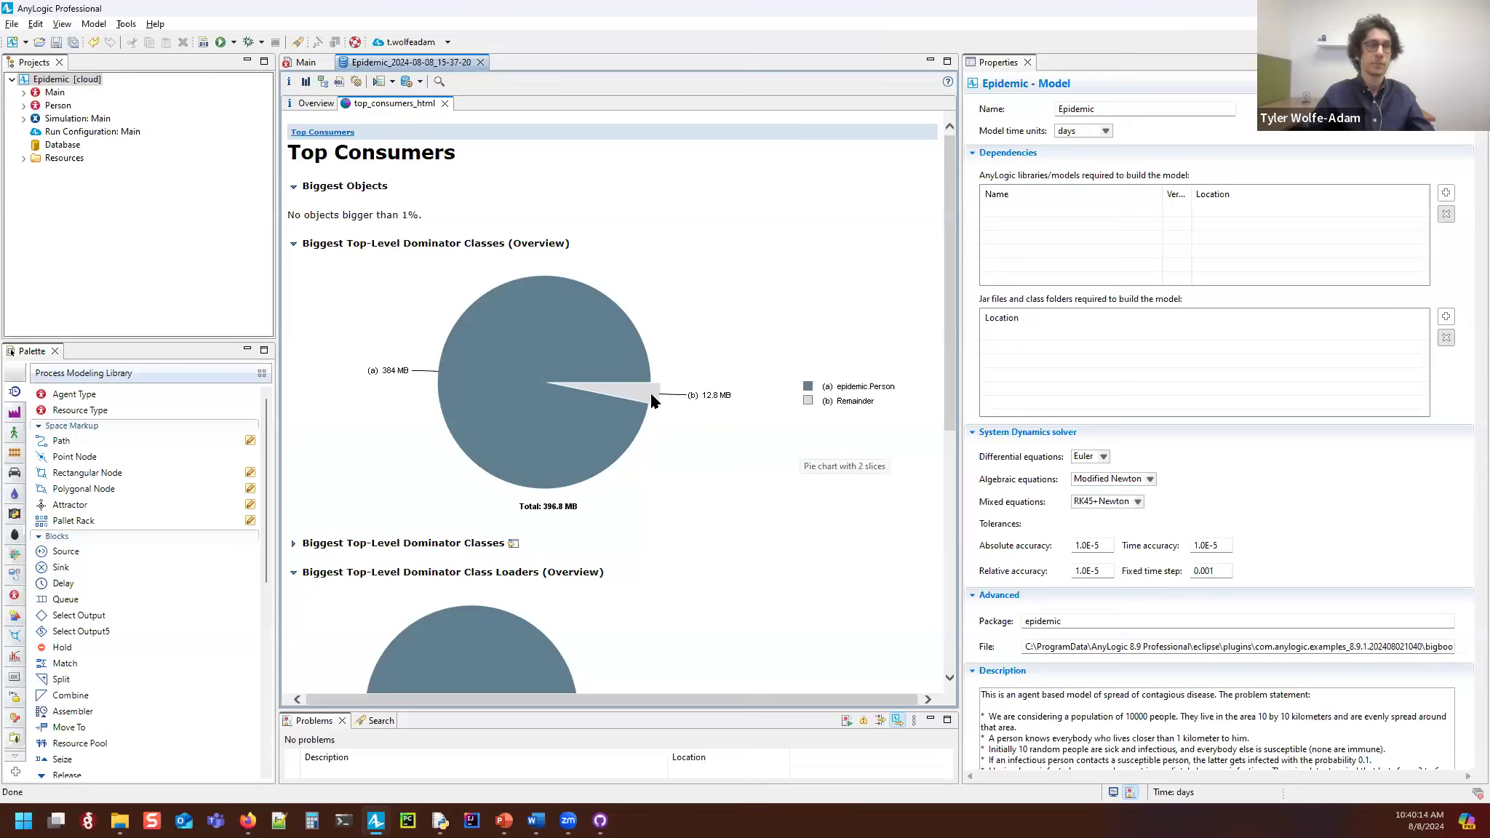
pyautogui.scroll(-5, 651, 400)
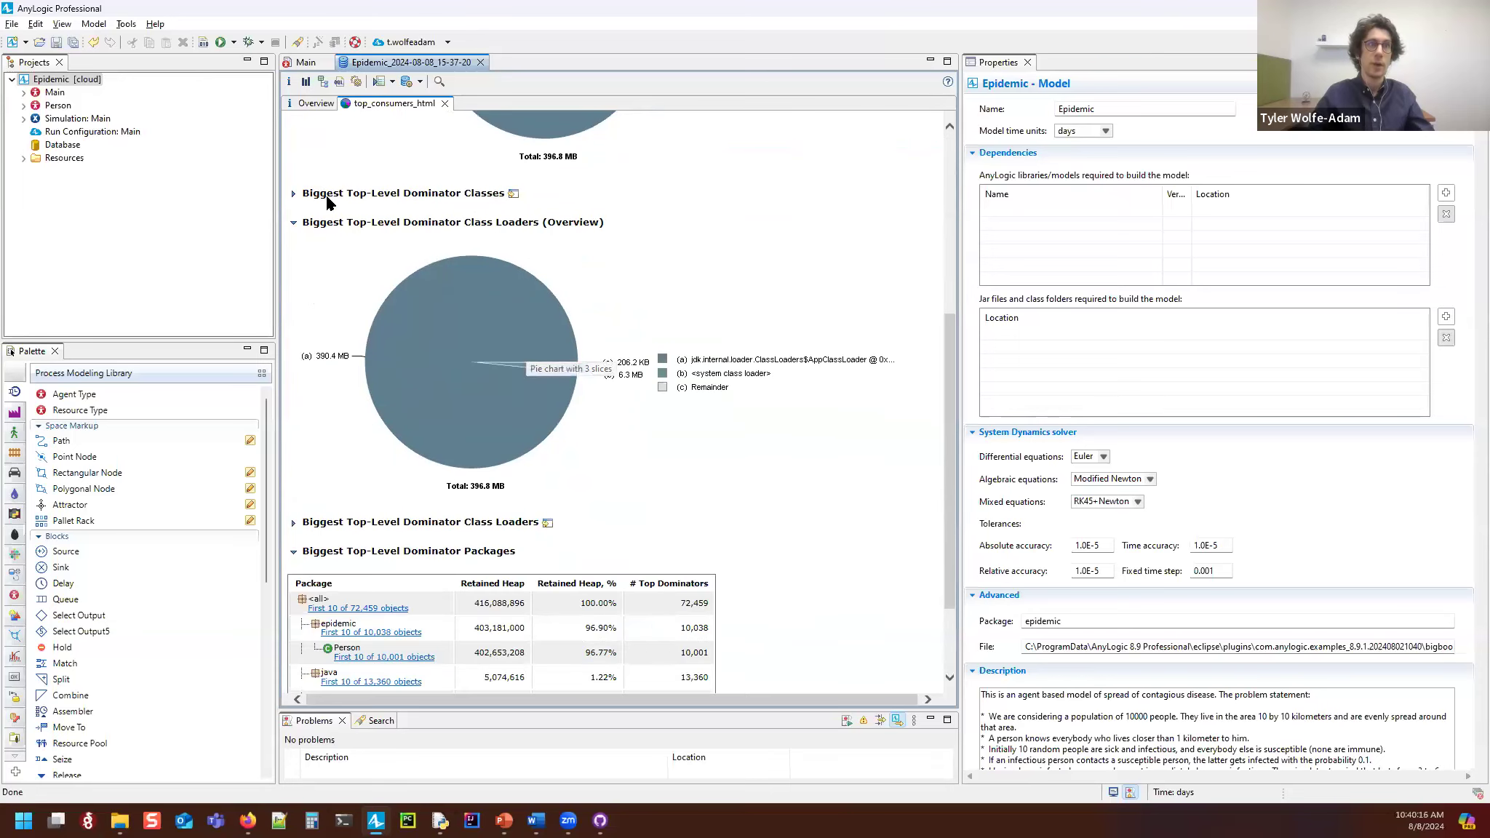
pyautogui.moveTo(461, 223); pyautogui.dragTo(536, 224)
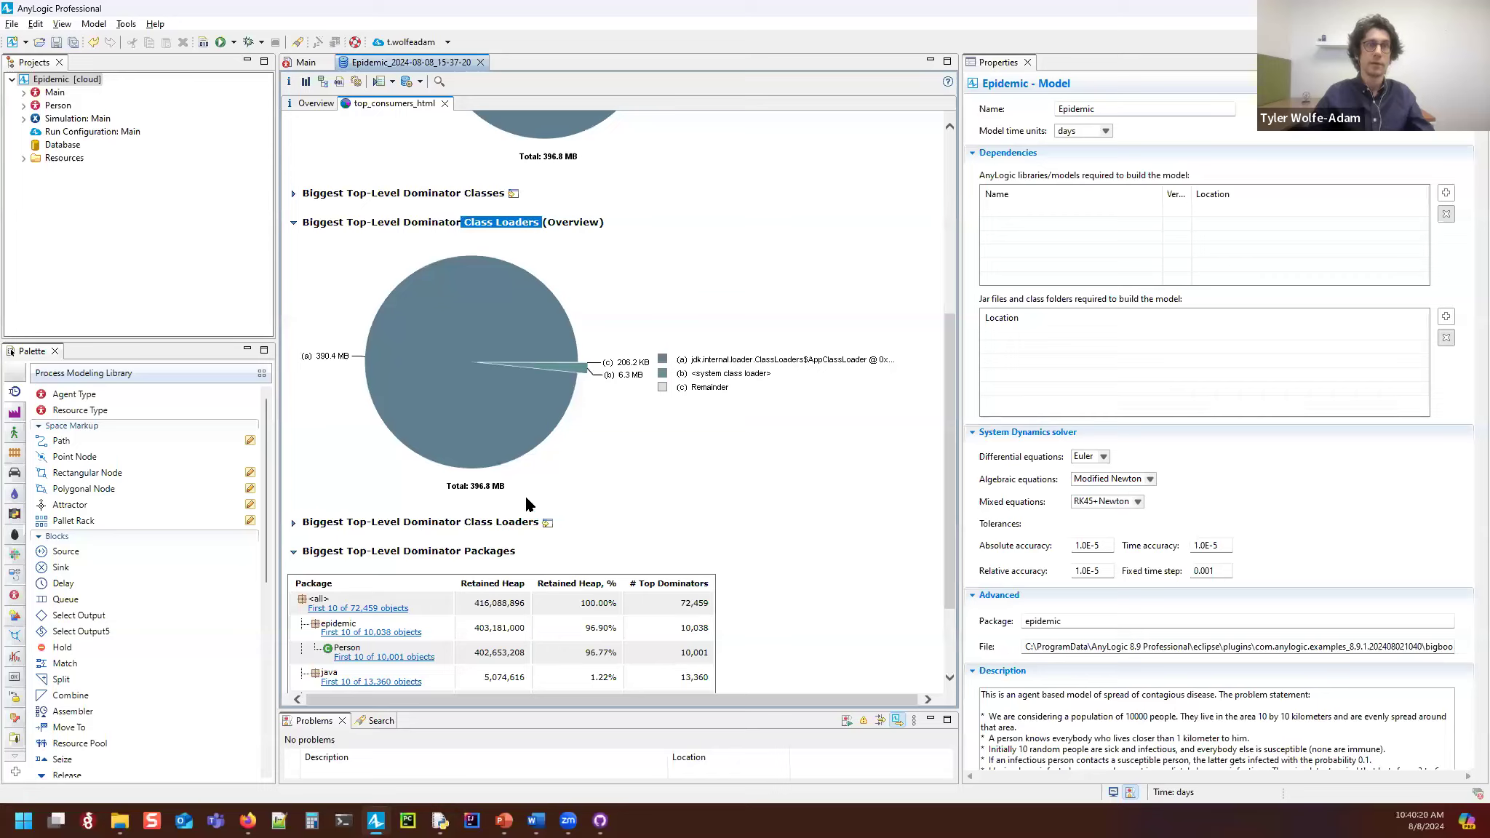
pyautogui.scroll(-1, 733, 469)
pyautogui.scroll(6, 618, 501)
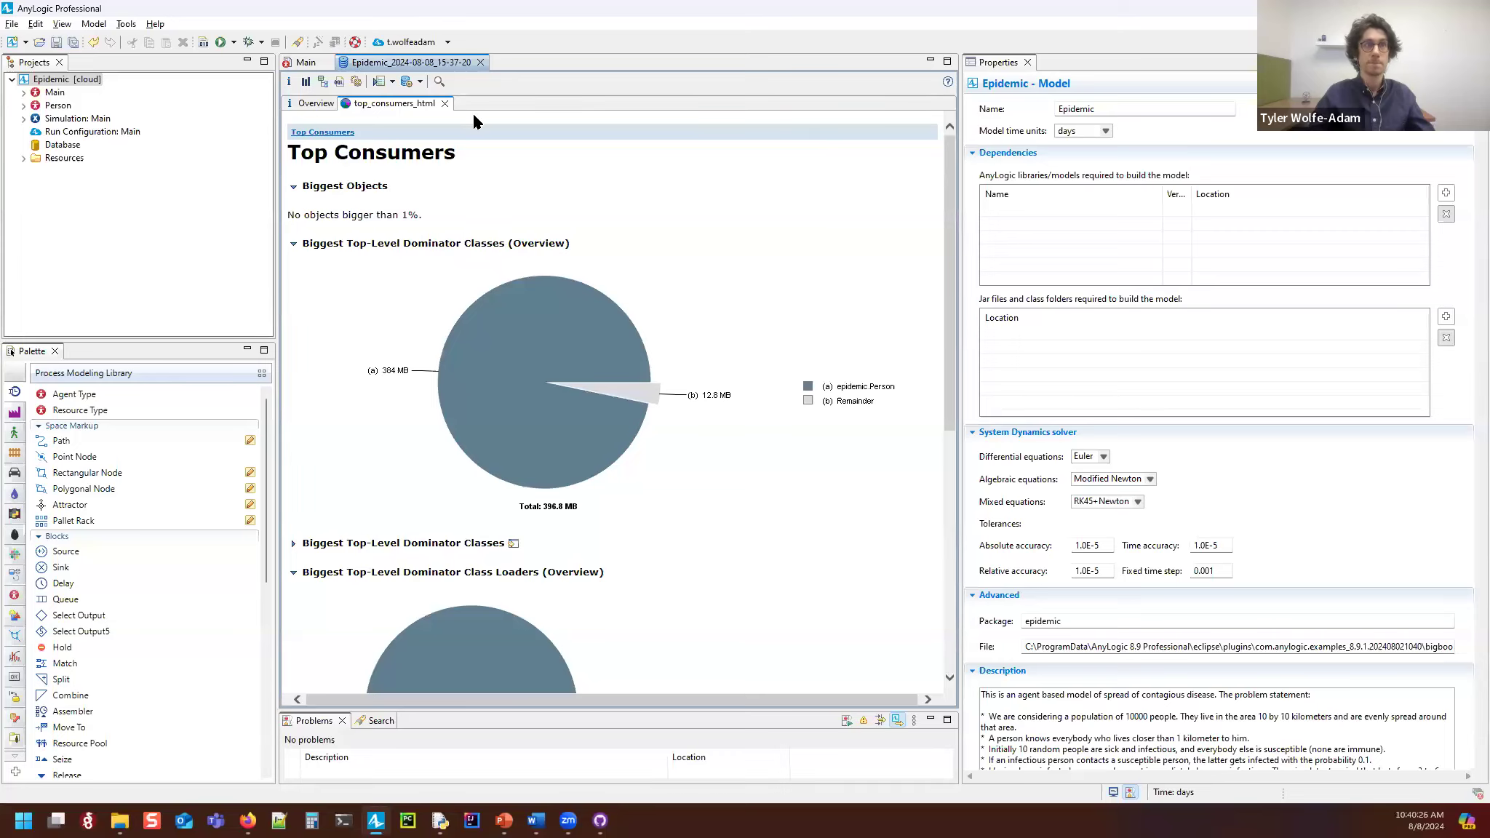
pyautogui.click(445, 104)
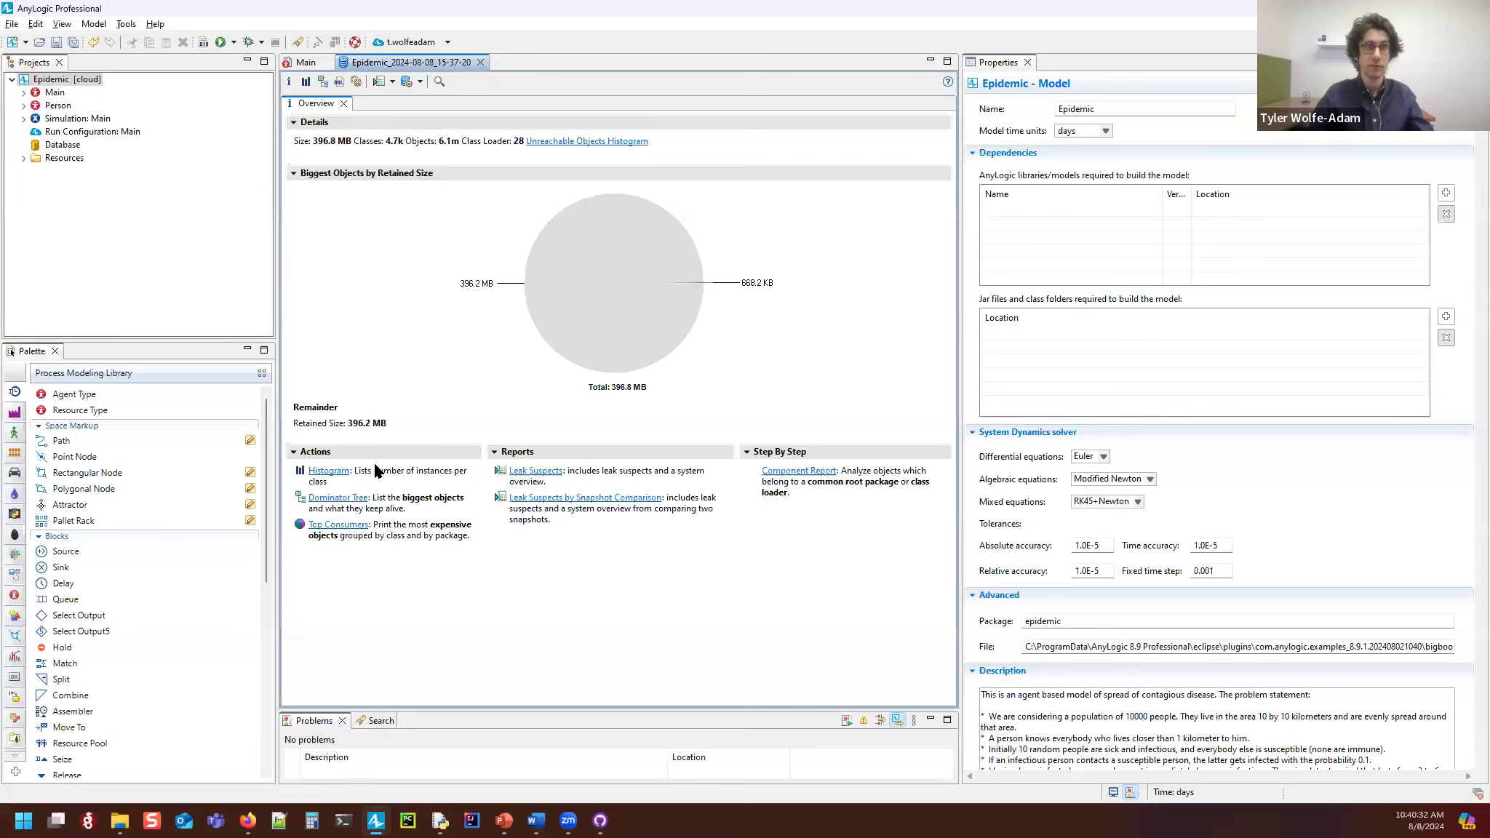
# Step: Open the dump's class histogram and widen the Class Name and Retained Heap columns to show their full contents
pyautogui.click(341, 472)
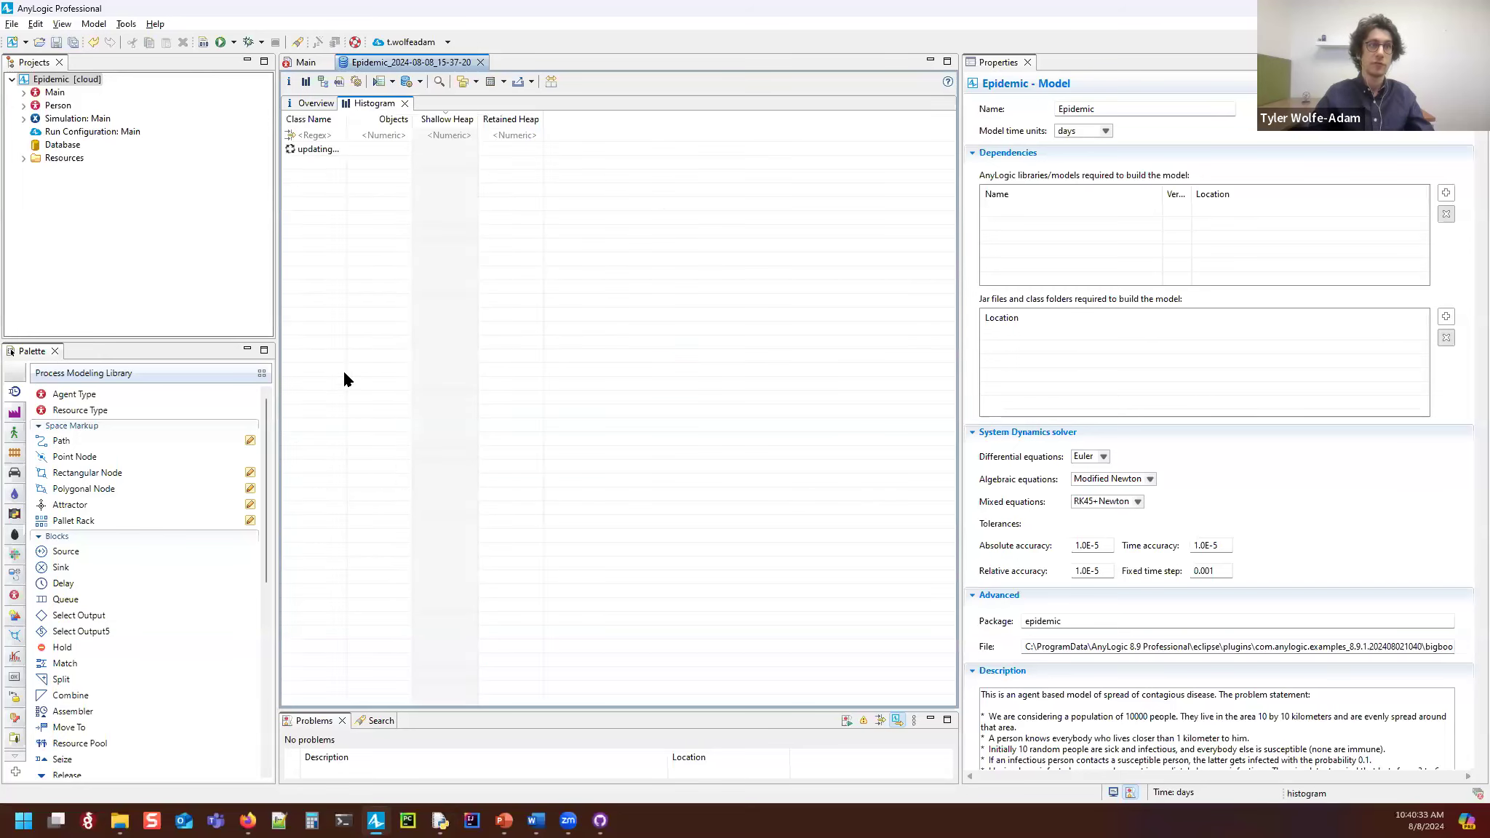
pyautogui.doubleClick(347, 116)
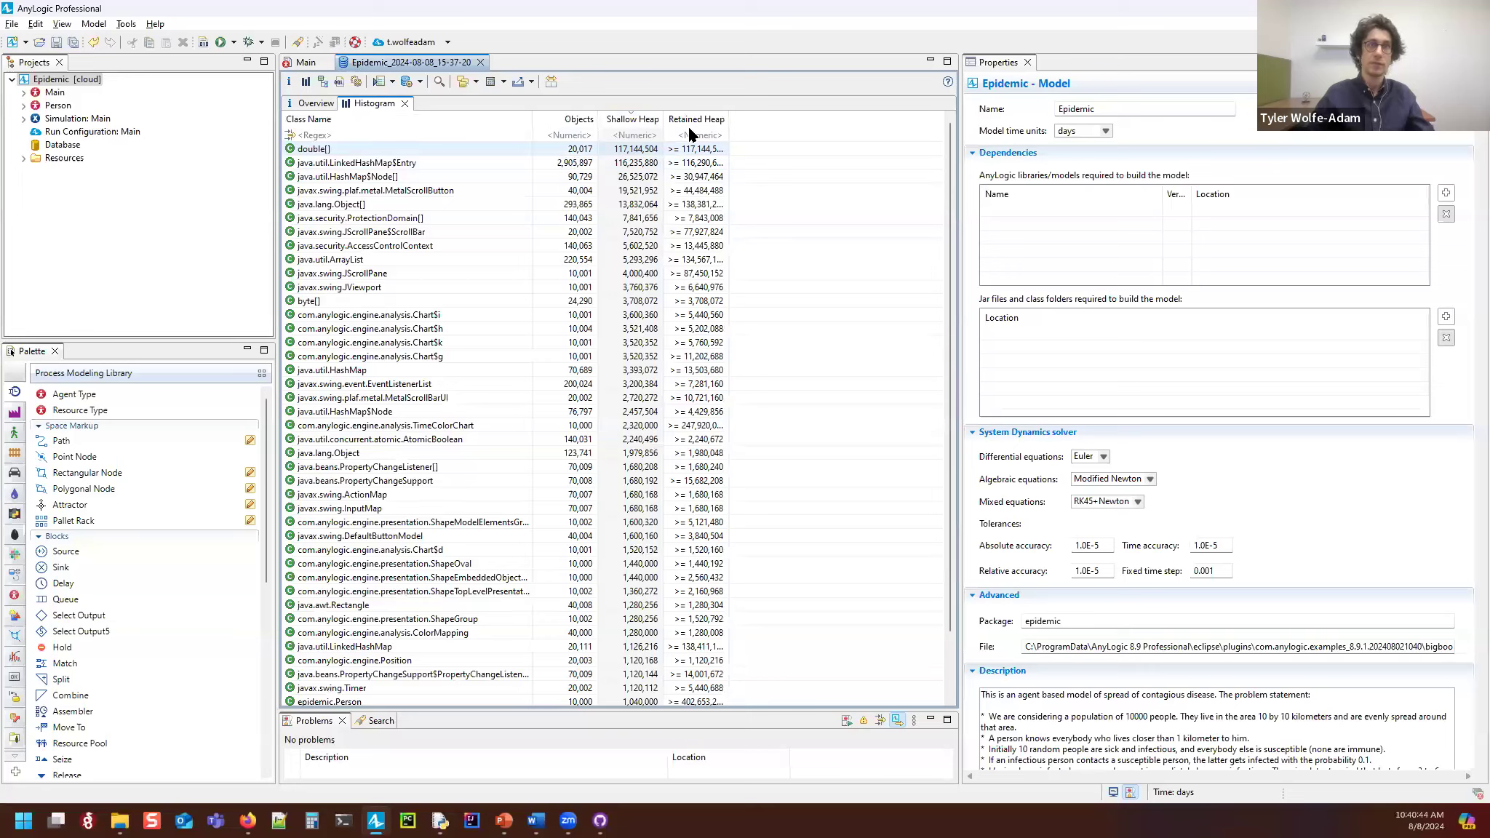
pyautogui.moveTo(729, 118); pyautogui.dragTo(773, 113)
# Step: Examine the shallow and retained heap sizes of classes such as double[], javax.swing.JScrollPane and java.util.ArrayList in the histogram
pyautogui.click(364, 150)
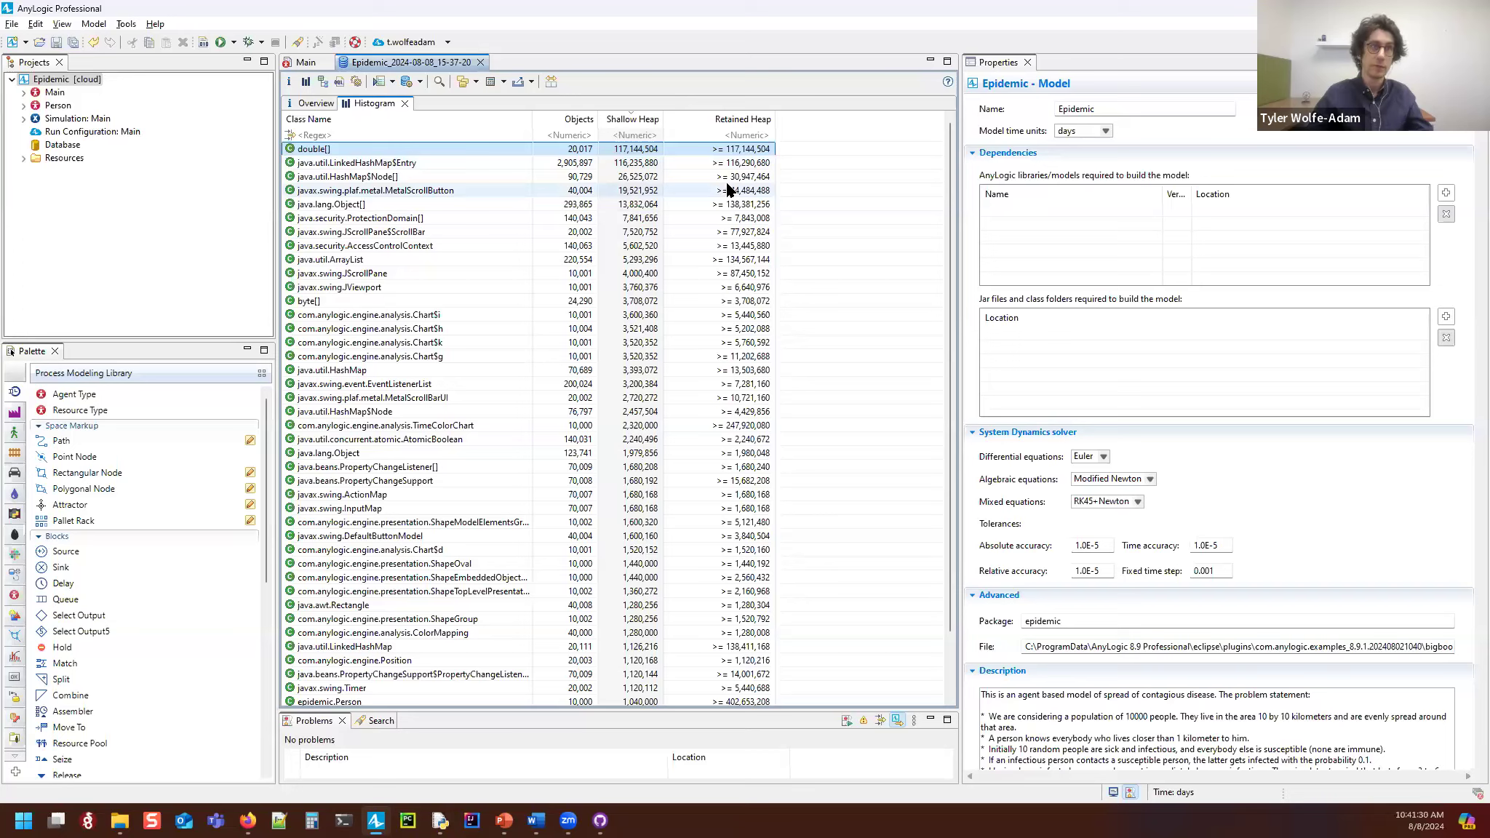
pyautogui.click(636, 275)
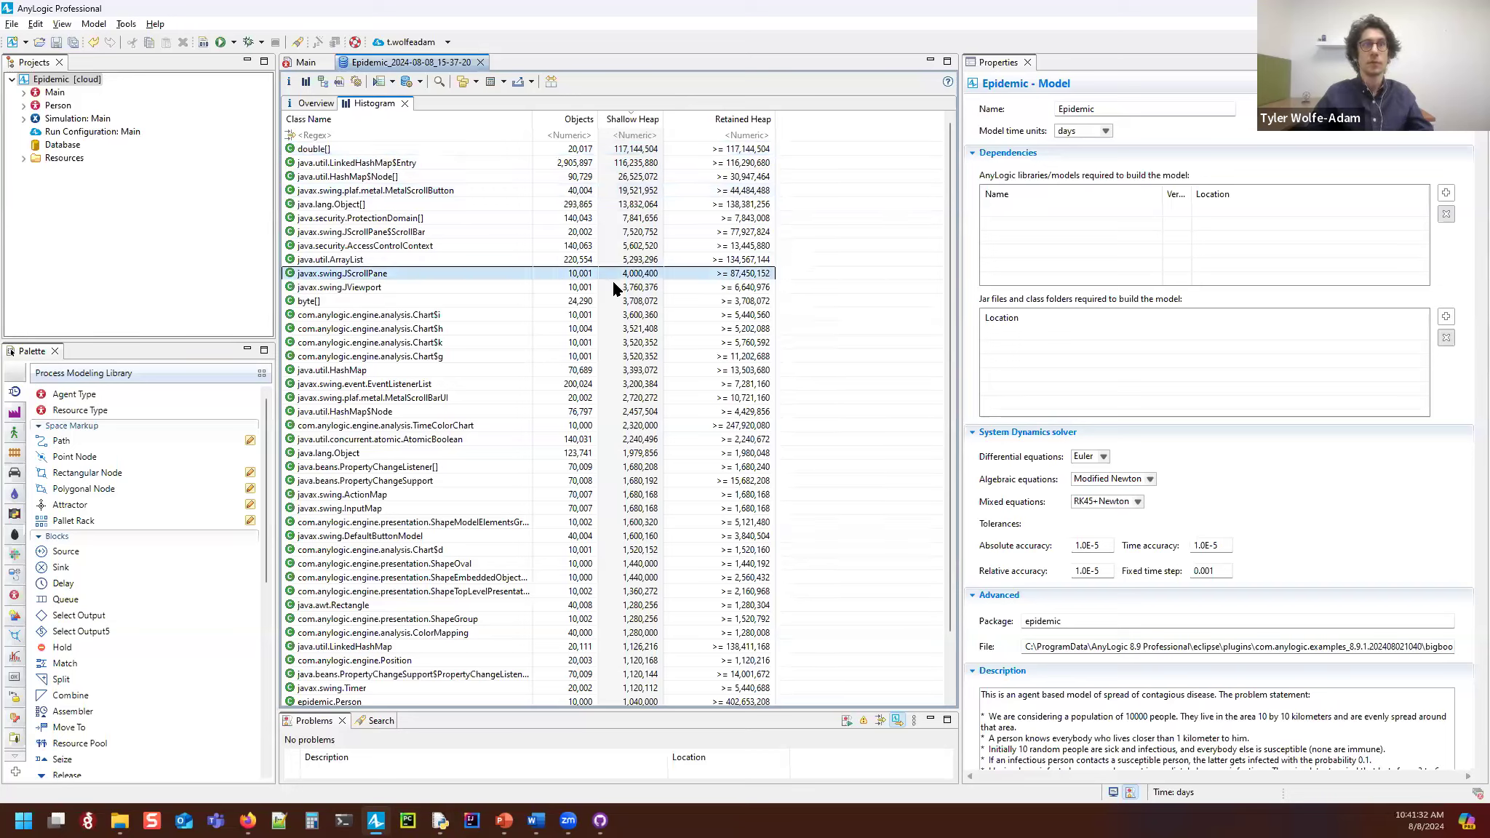
pyautogui.click(633, 262)
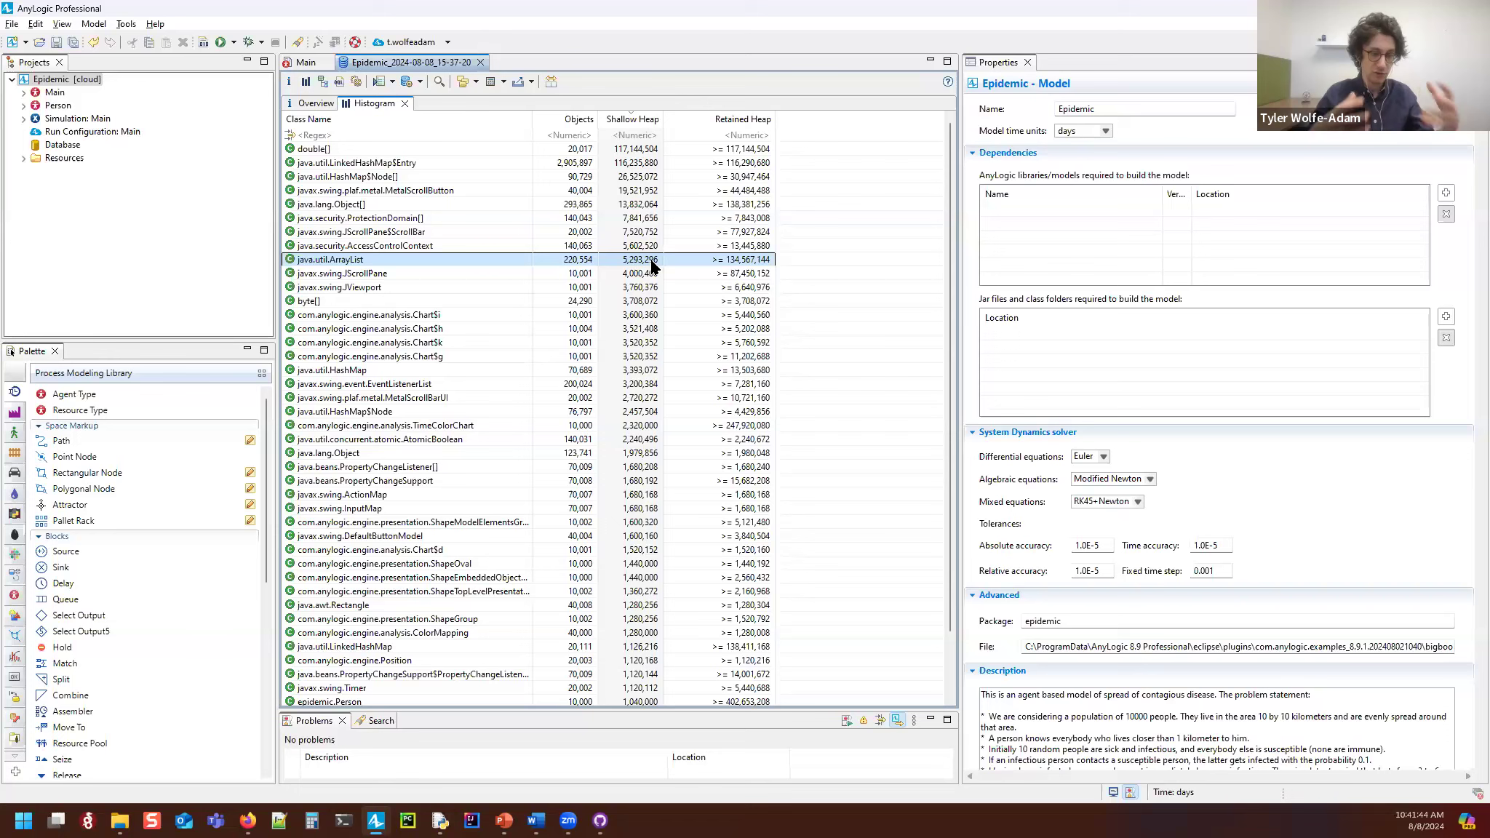
pyautogui.scroll(-1, 653, 264)
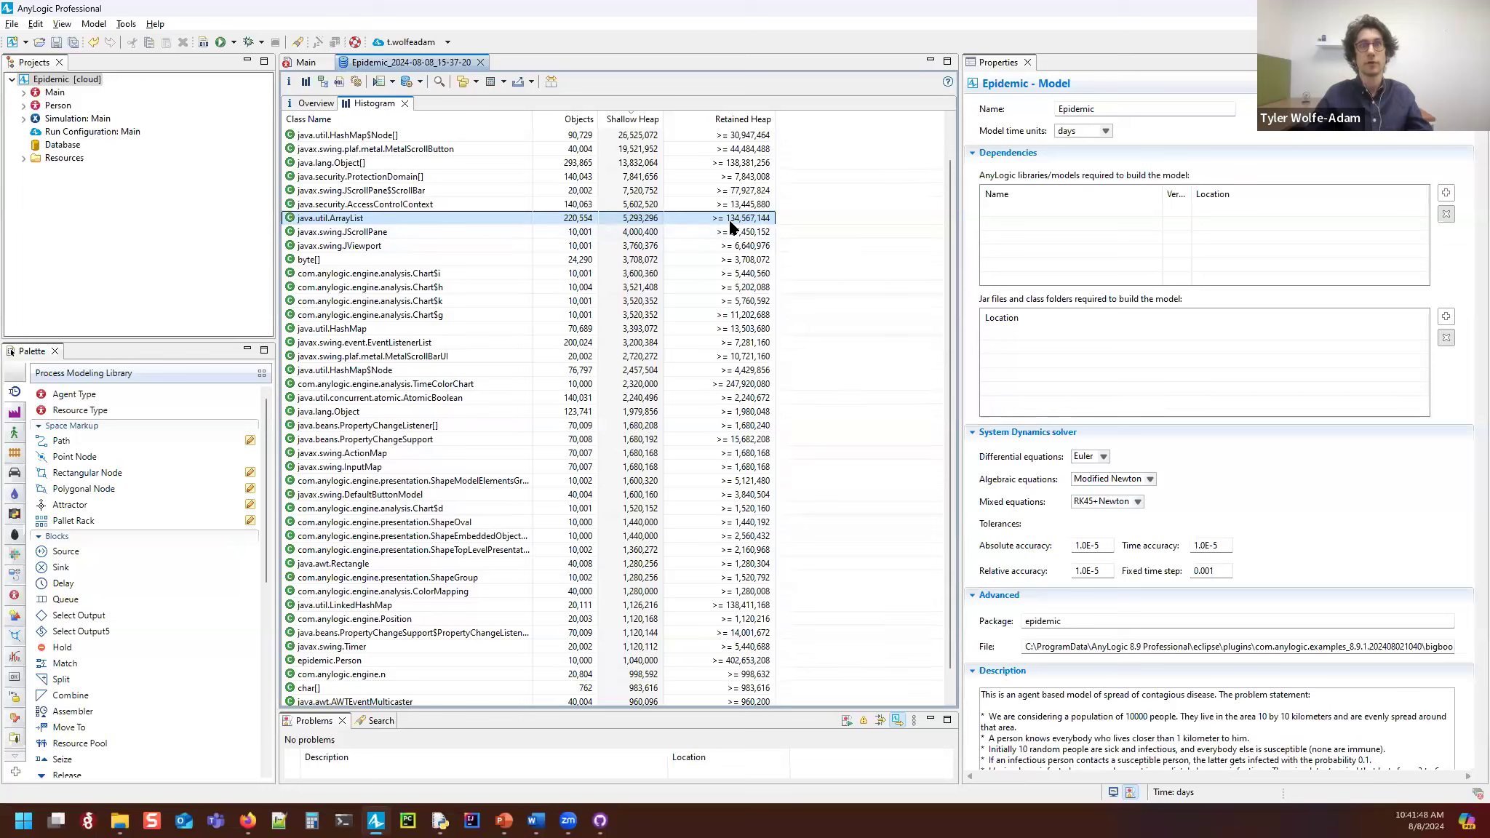
pyautogui.scroll(1, 730, 226)
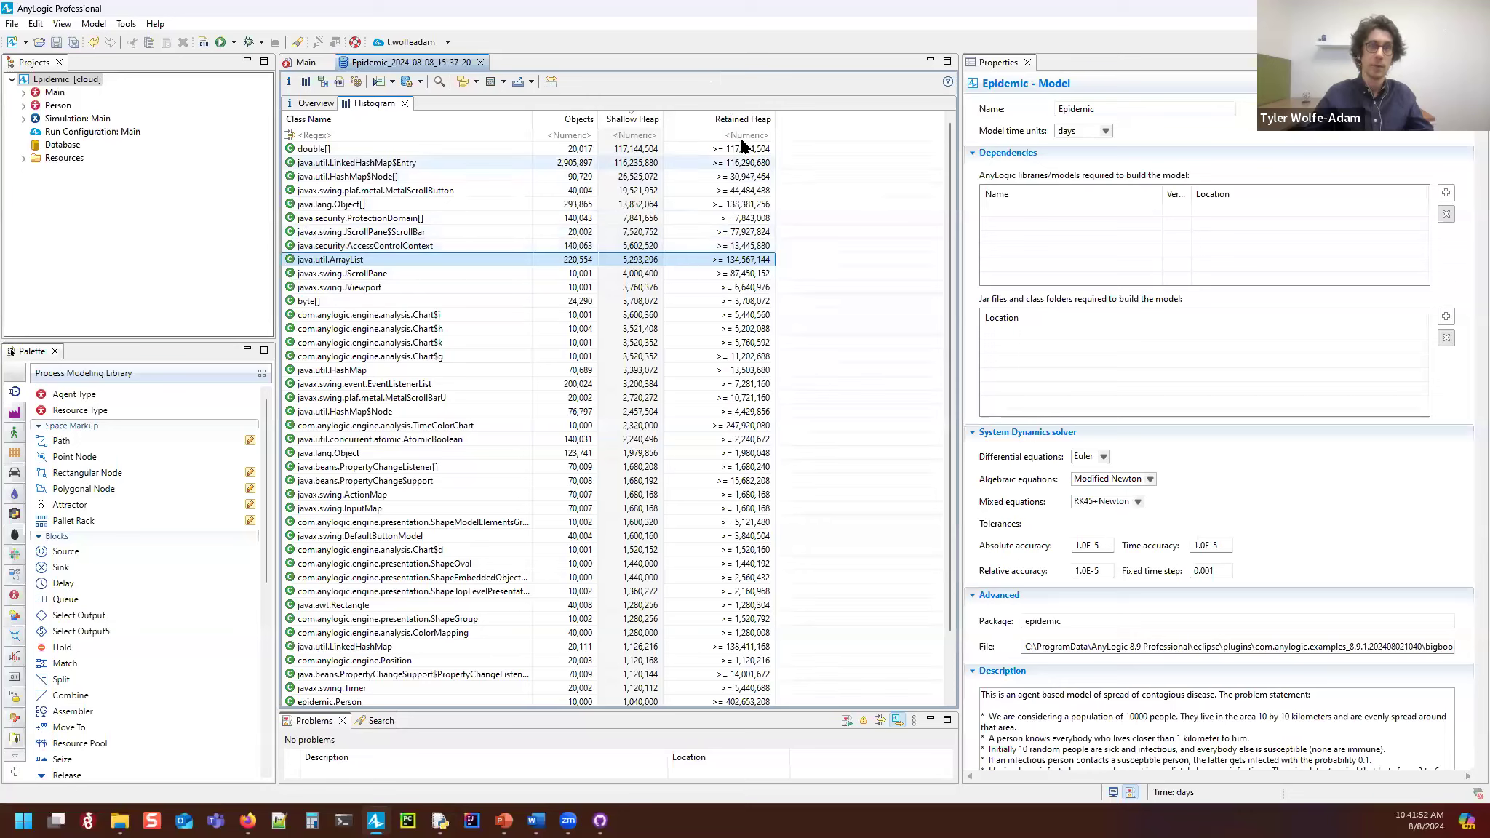
# Step: Calculate the precise retained sizes for the histogram classes, and cancel the remaining calculation while it is still running
pyautogui.click(763, 150)
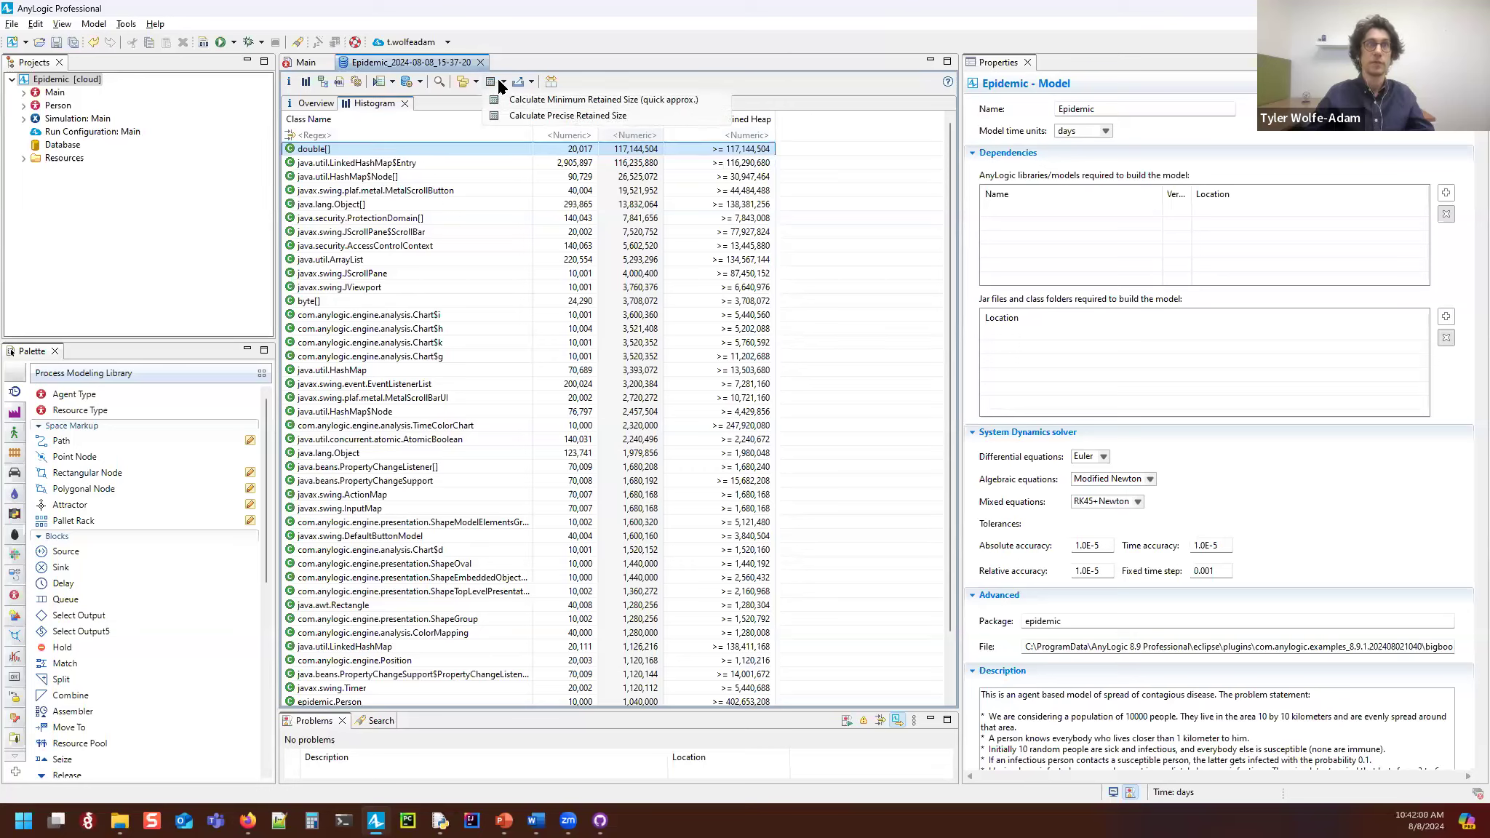
pyautogui.click(538, 118)
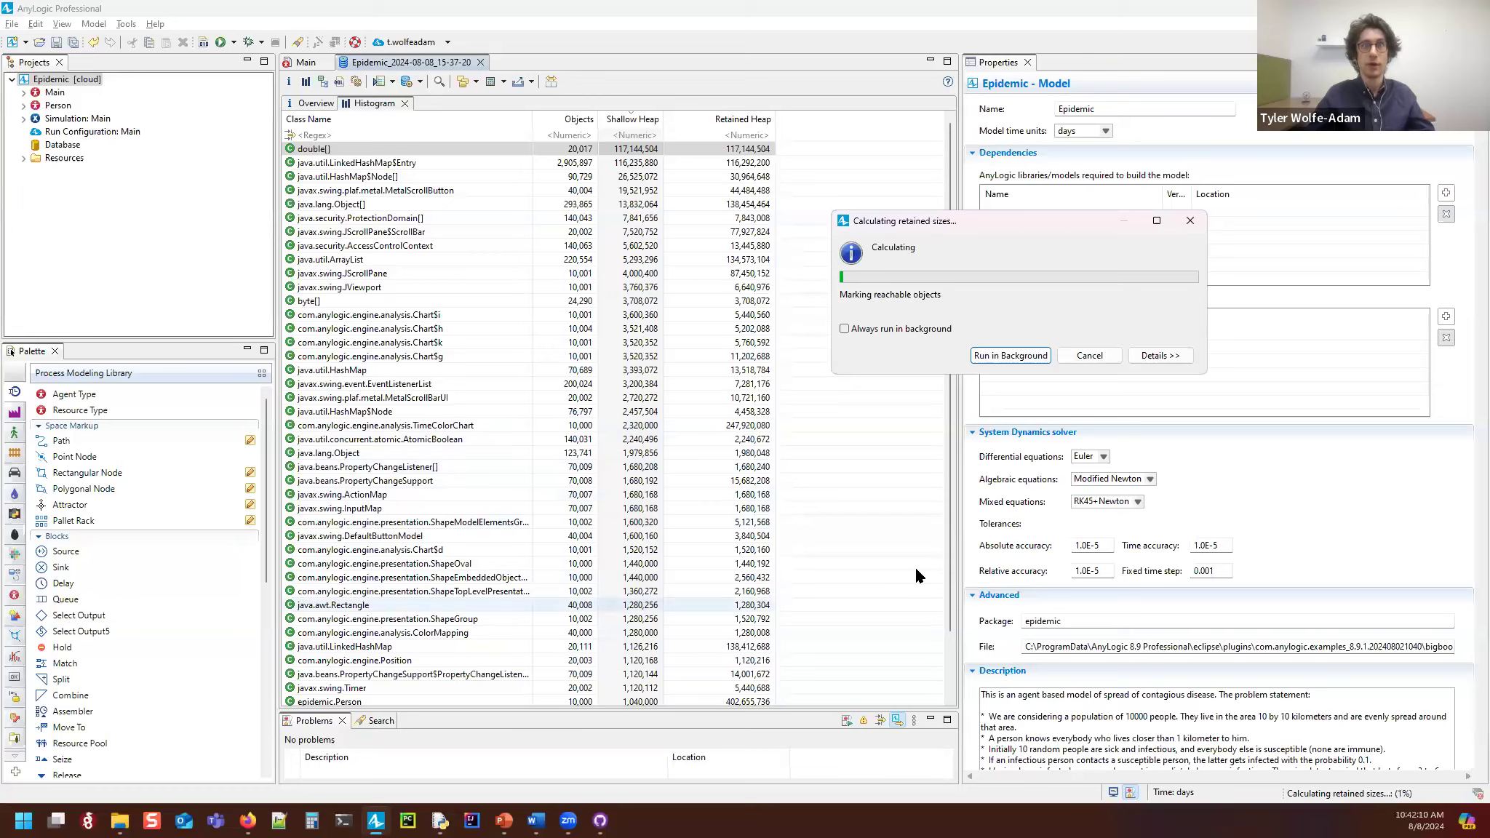
pyautogui.click(1089, 355)
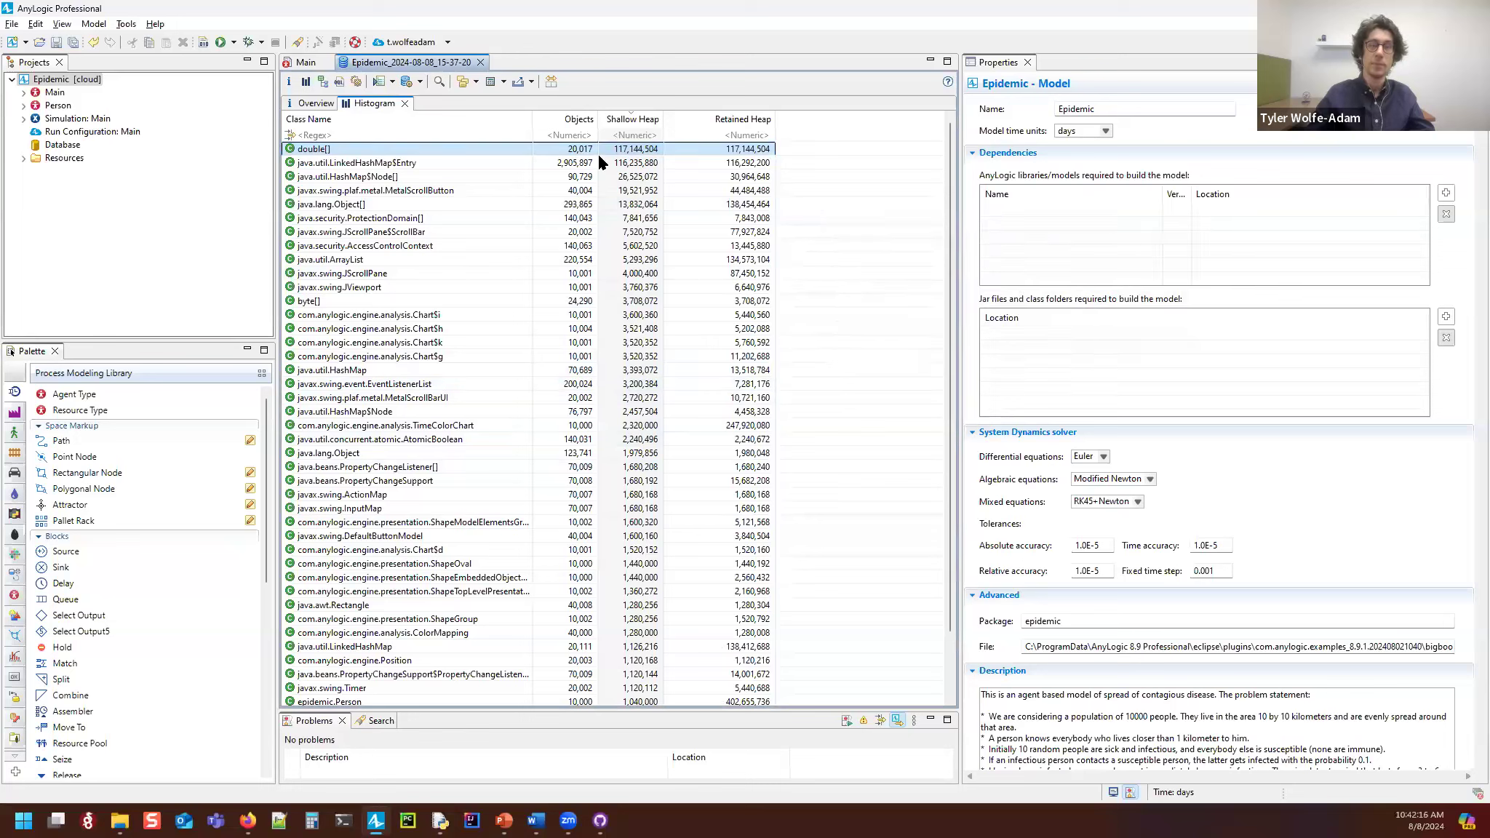
# Step: Sort the histogram by retained heap, shallow heap, object count and class name in turn
pyautogui.click(748, 121)
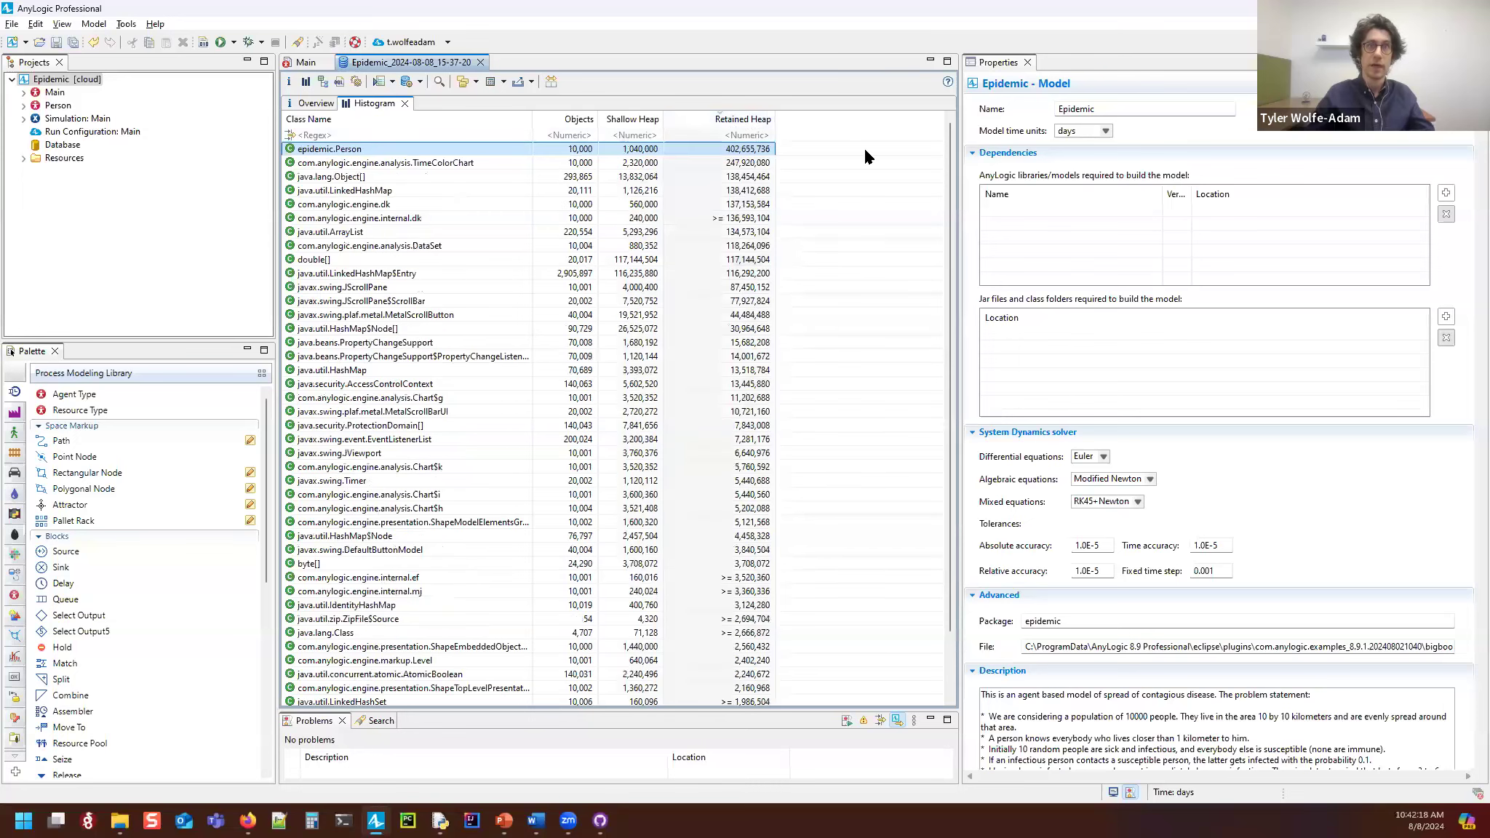
pyautogui.click(644, 120)
pyautogui.click(575, 120)
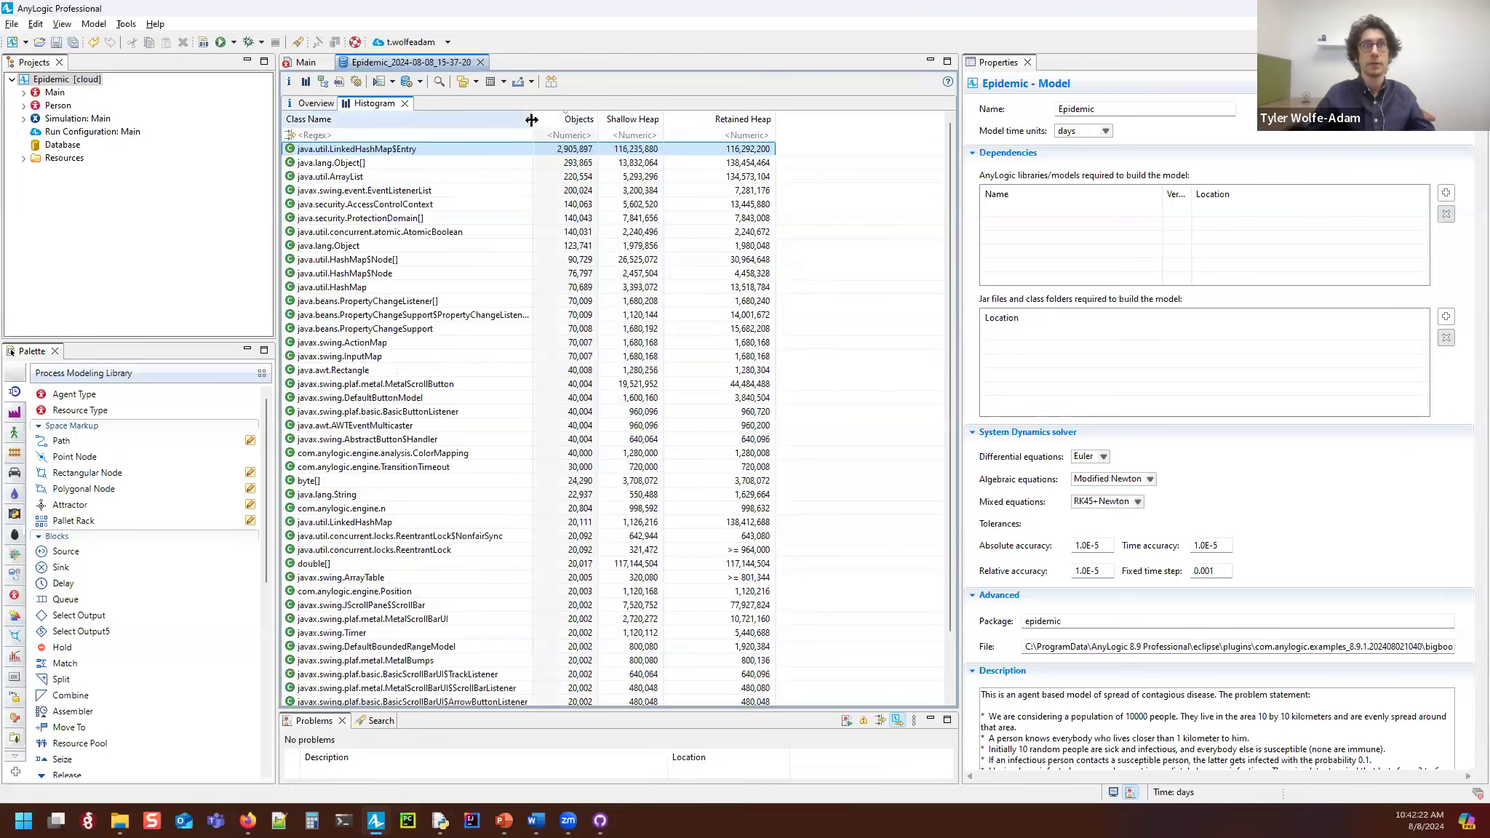
pyautogui.click(404, 121)
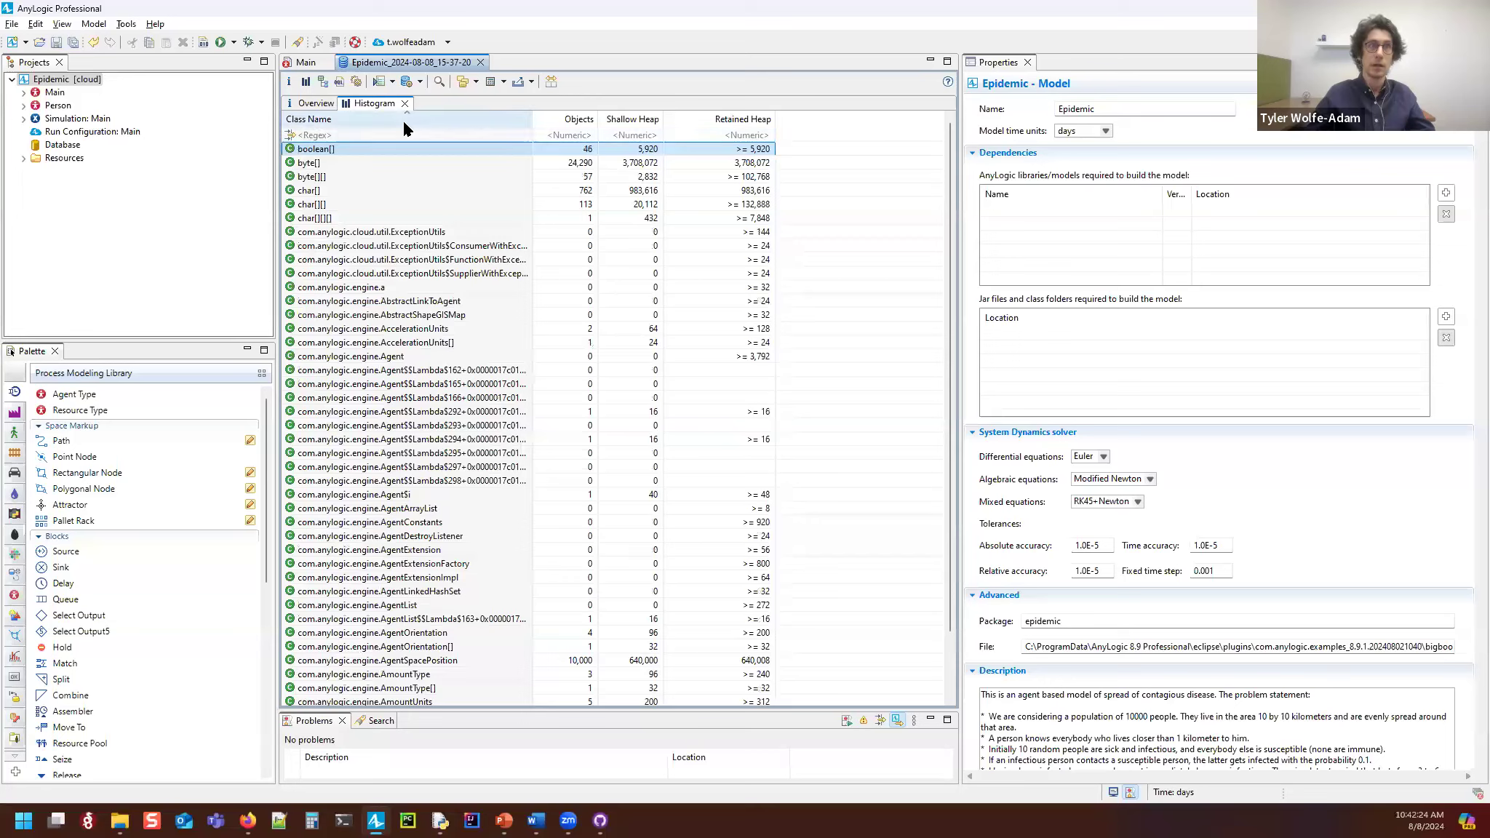
# Step: Filter the histogram's class names by Person and widen the Class Name column
pyautogui.click(320, 138)
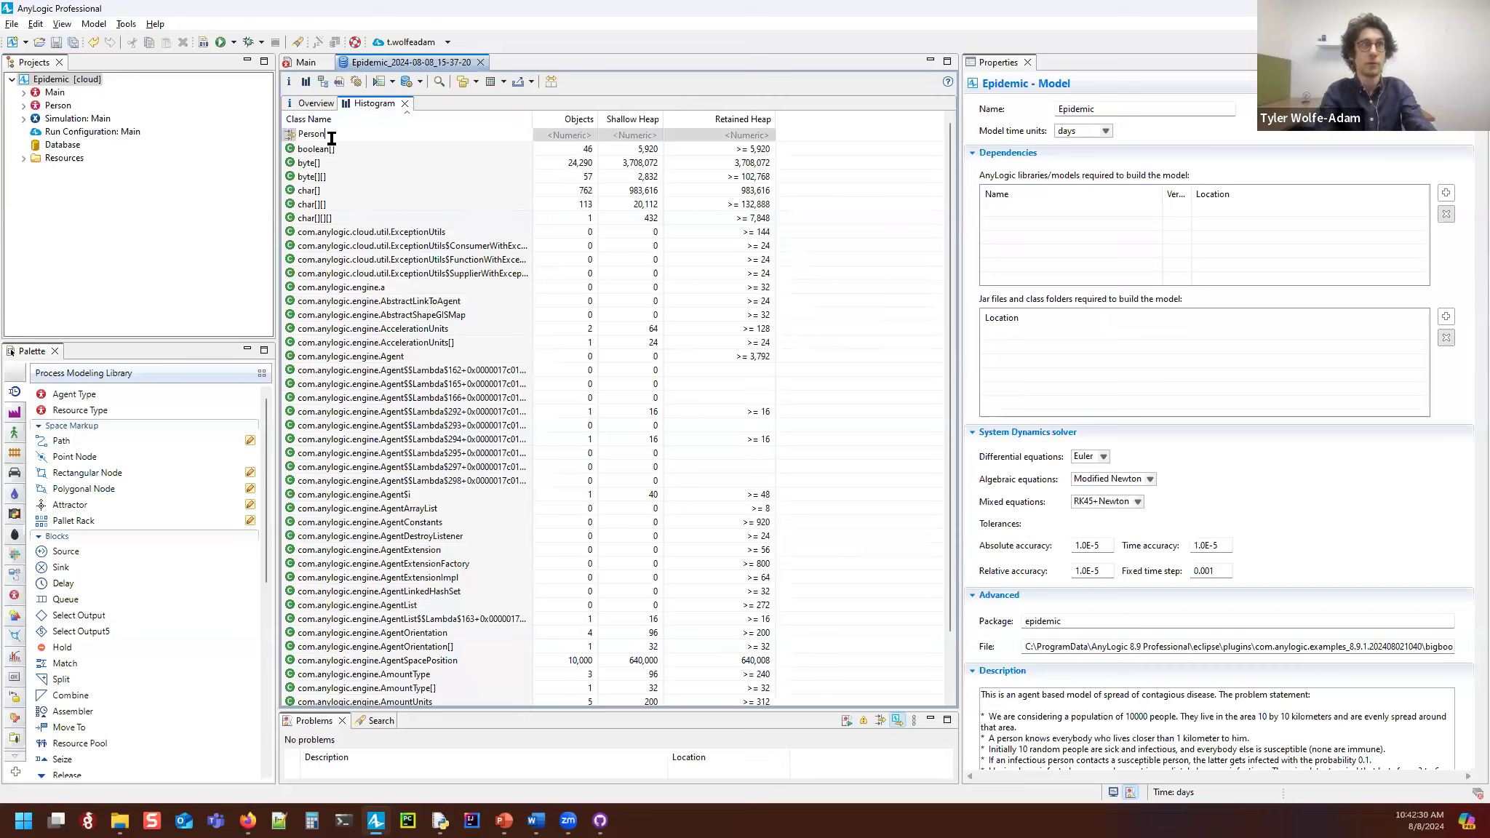
pyautogui.write('Person')
pyautogui.press('Return')
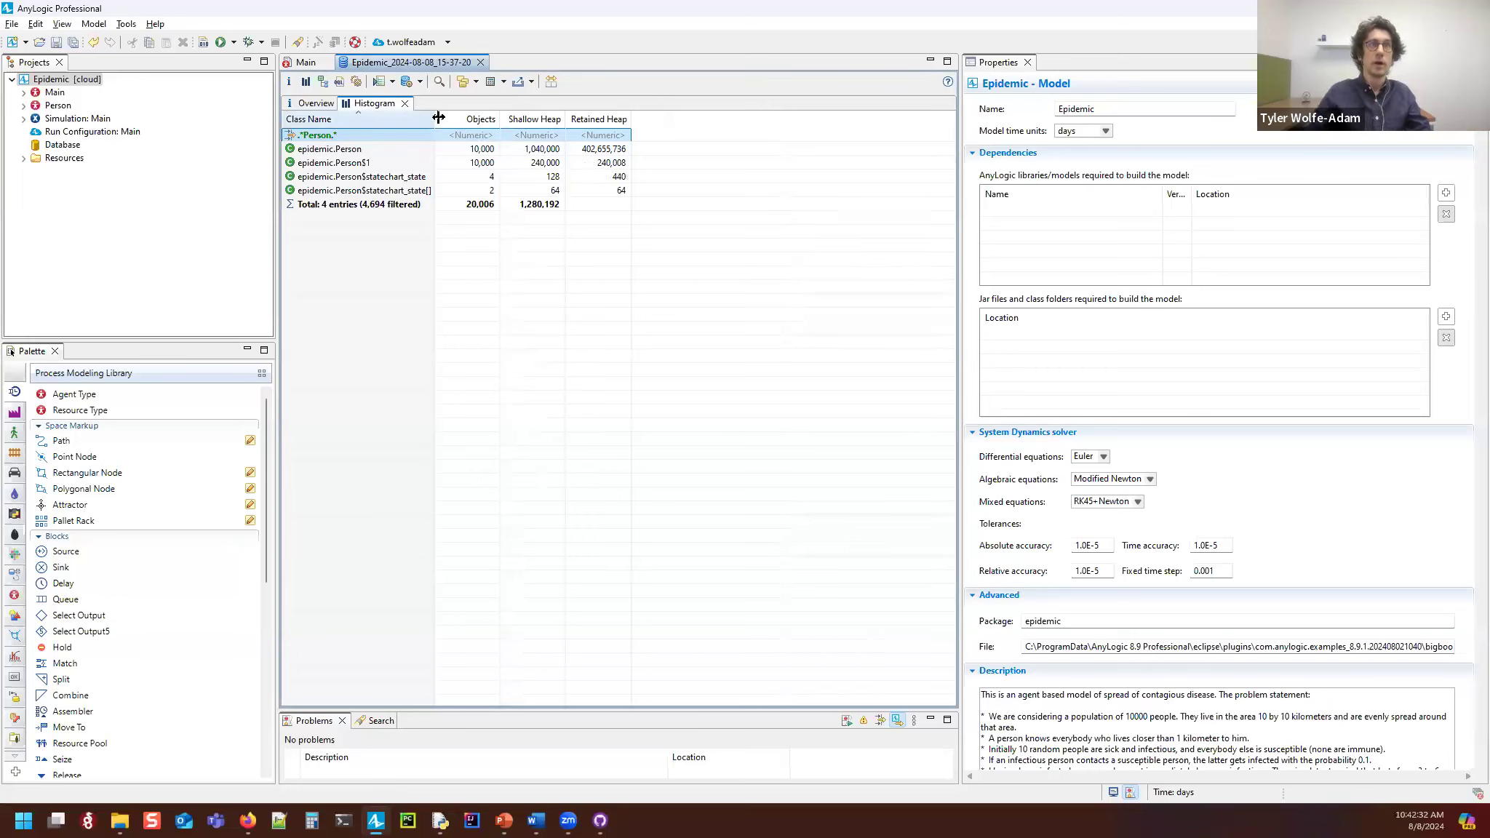
pyautogui.moveTo(438, 117); pyautogui.dragTo(493, 119)
# Step: Filter the histogram's class names by epidemic, sort the classes by retained heap, and select epidemic.Person
pyautogui.click(337, 133)
pyautogui.write('epidemic')
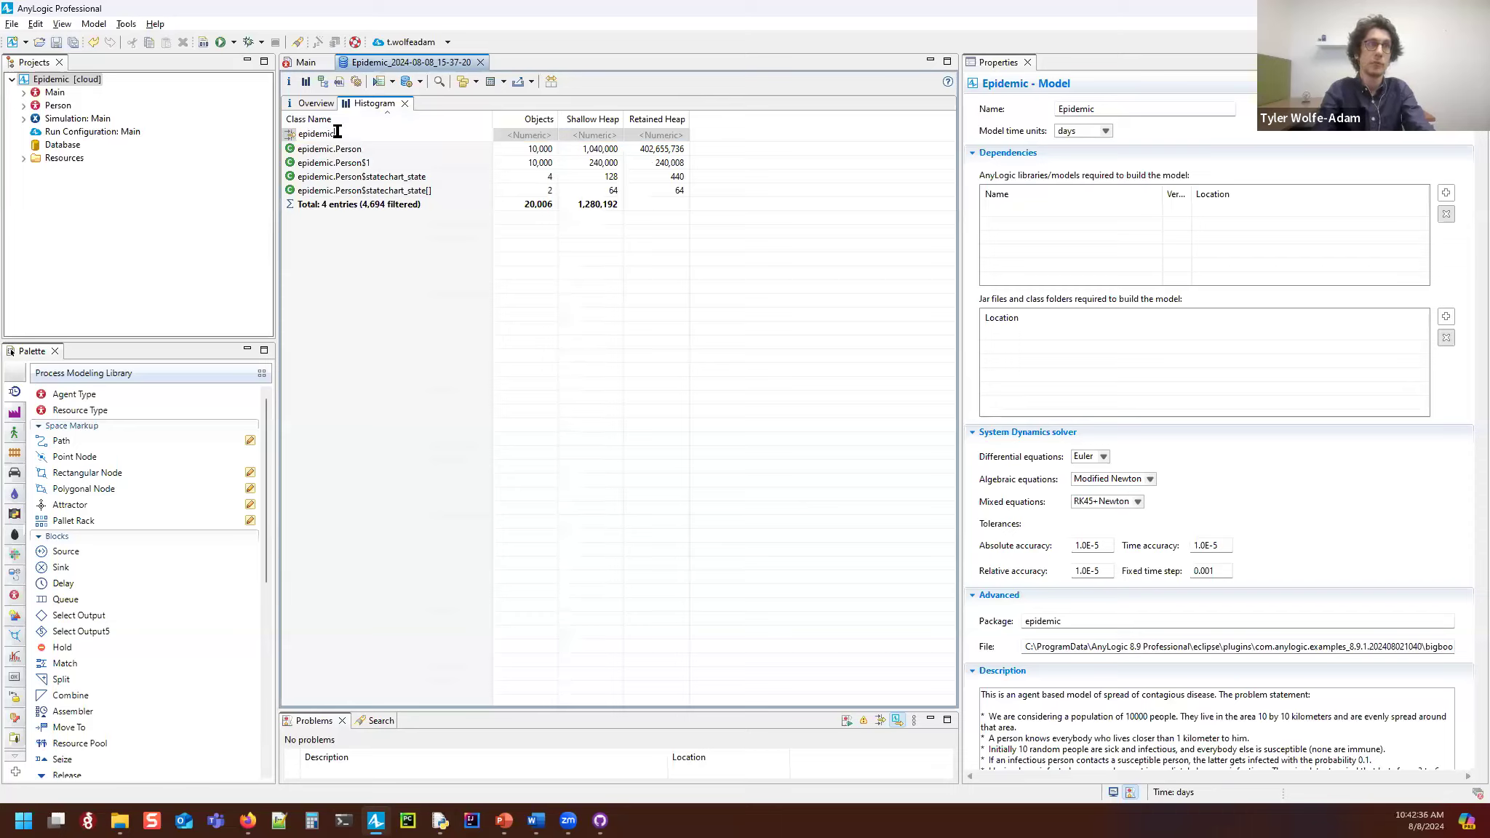
pyautogui.press('Return')
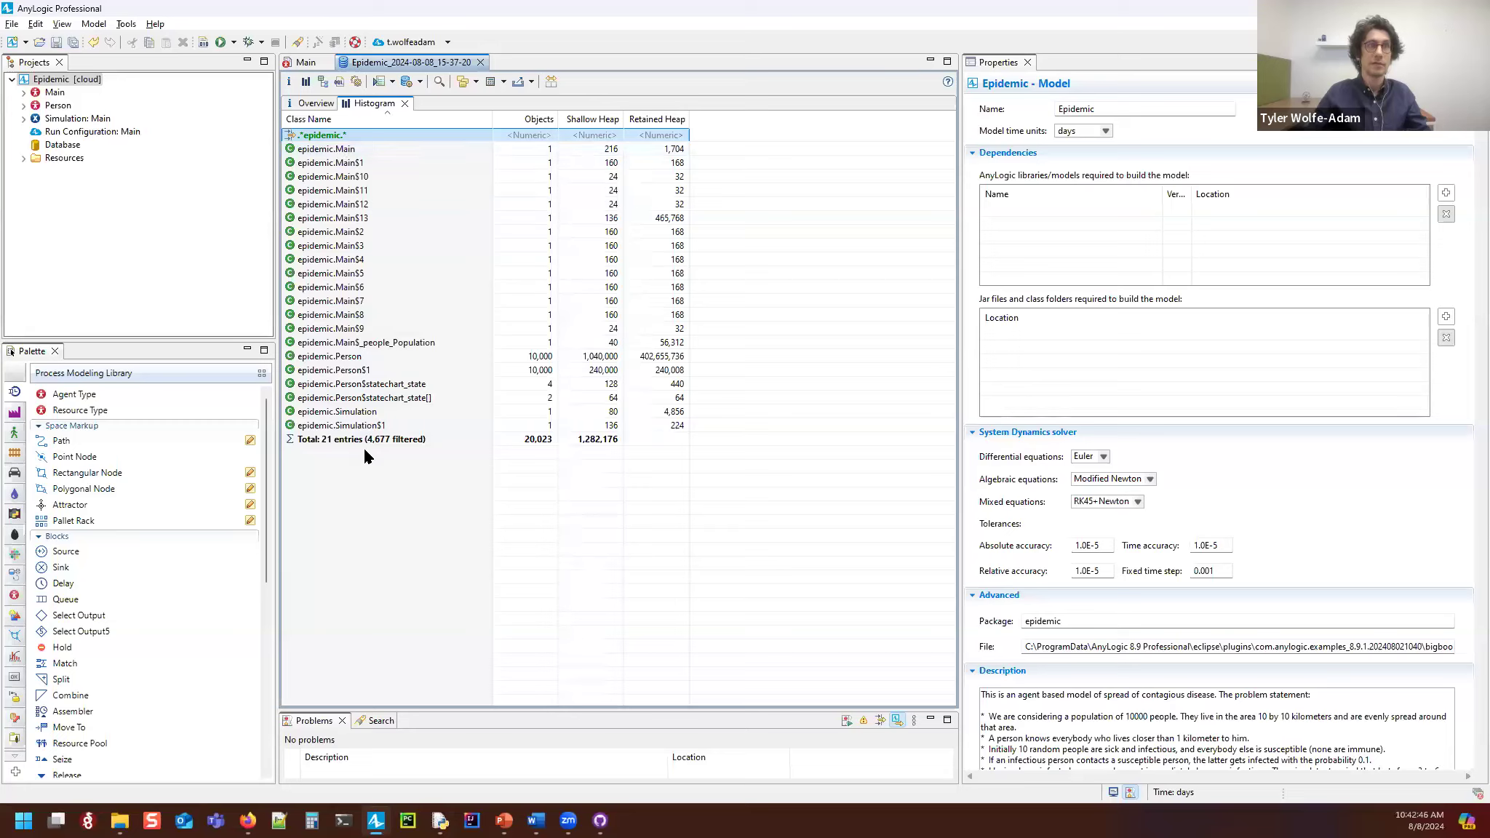
pyautogui.click(370, 357)
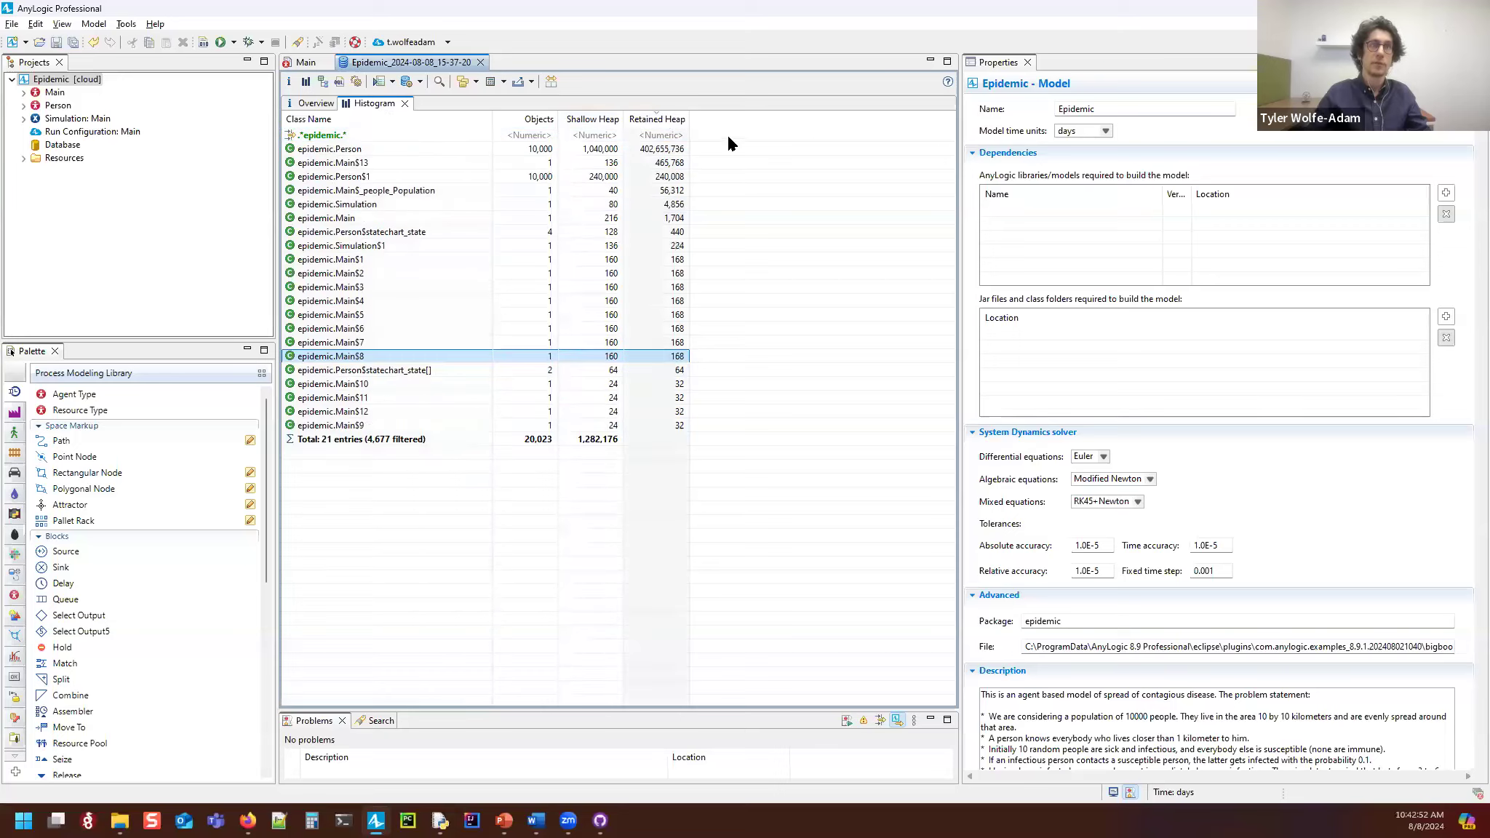
pyautogui.click(657, 119)
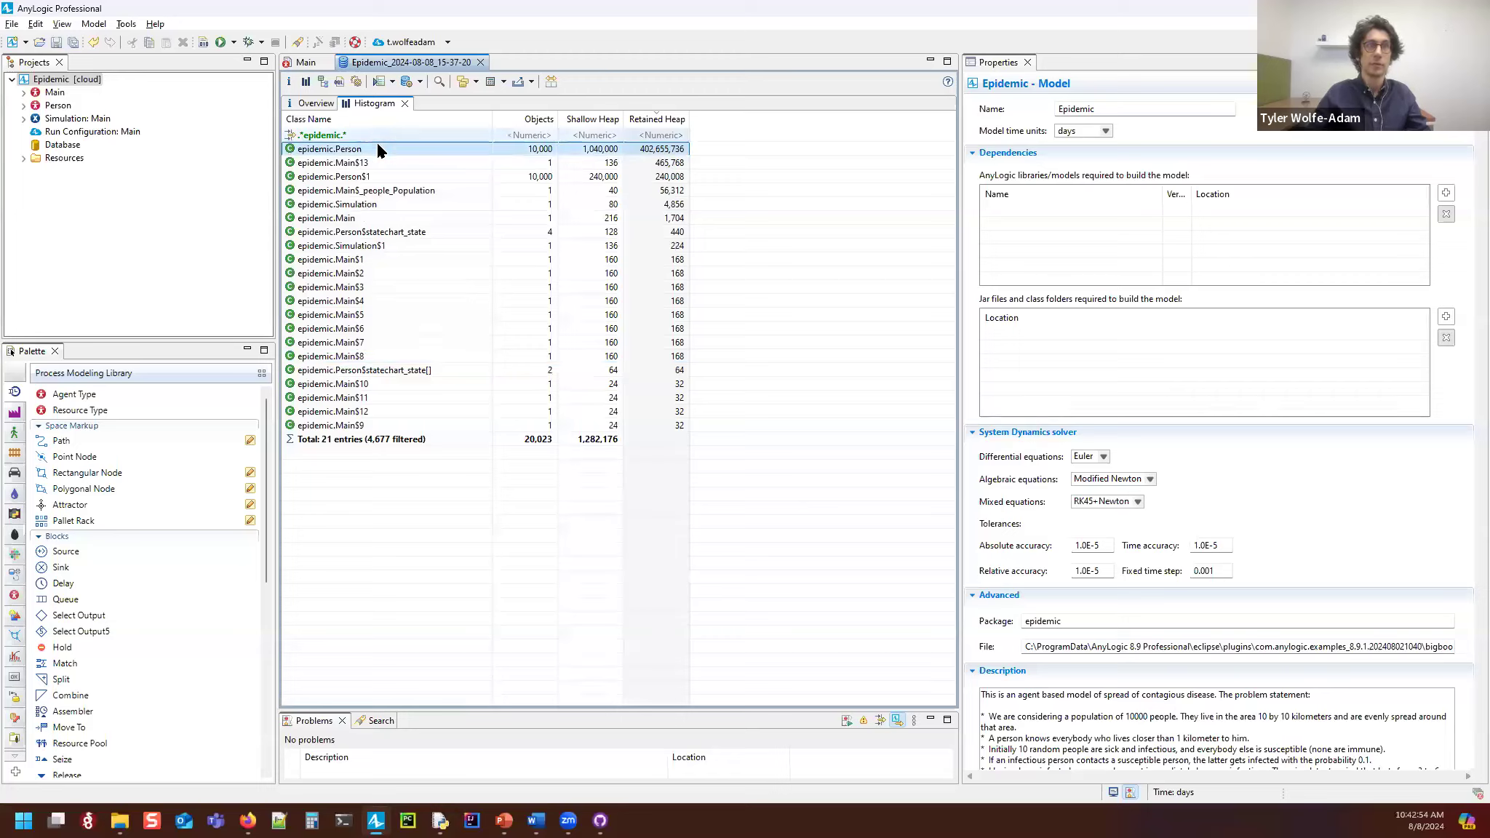
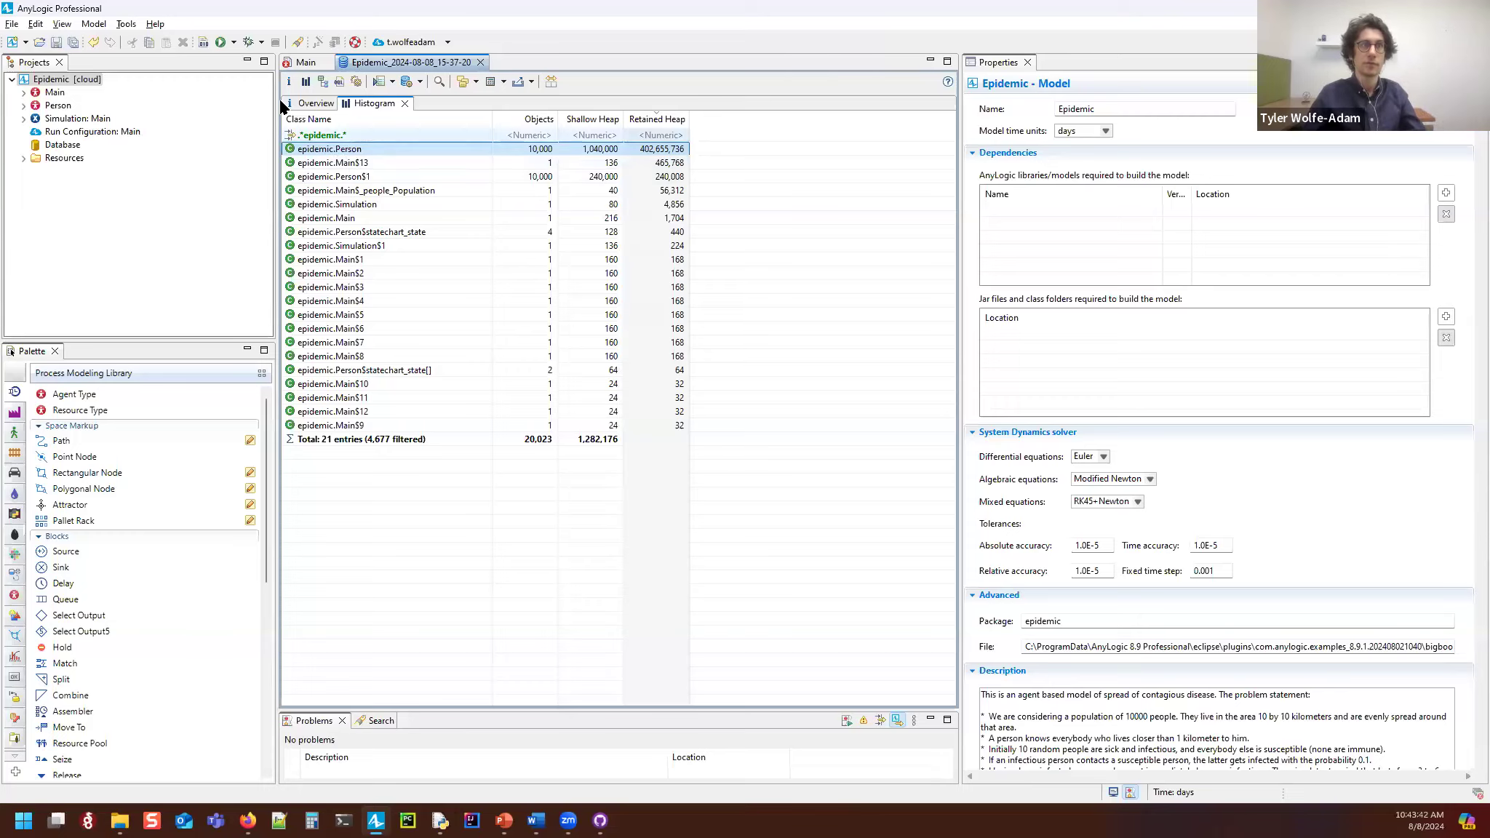
# Step: Return to the dump's overview and open its Dominator Tree to list the biggest objects
pyautogui.click(311, 103)
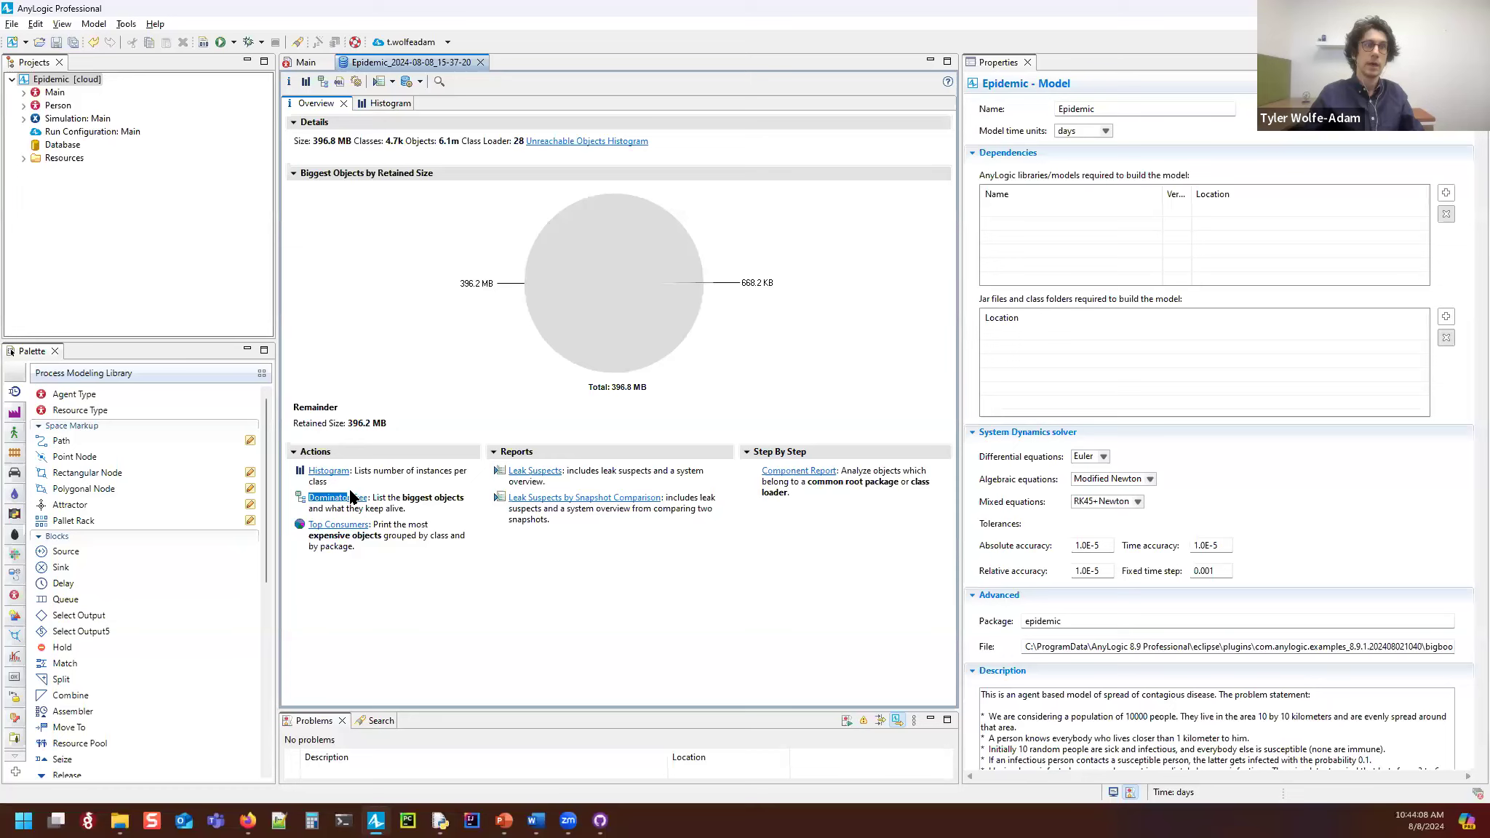
pyautogui.click(353, 499)
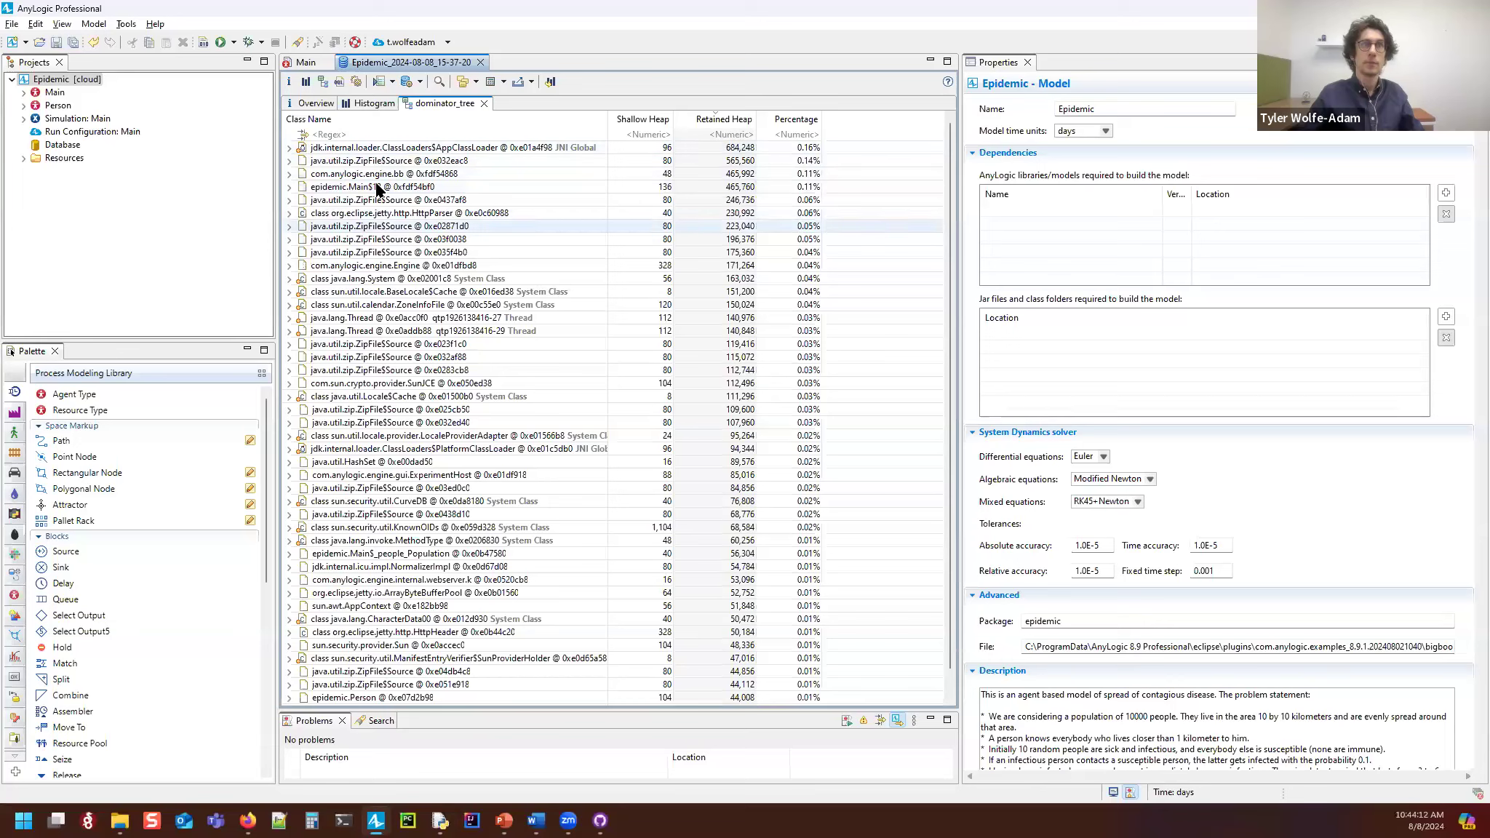
# Step: Filter the dominator tree's class names by Person and inspect the objects held by the first epidemic.Person instance
pyautogui.click(346, 134)
pyautogui.write('Persn')
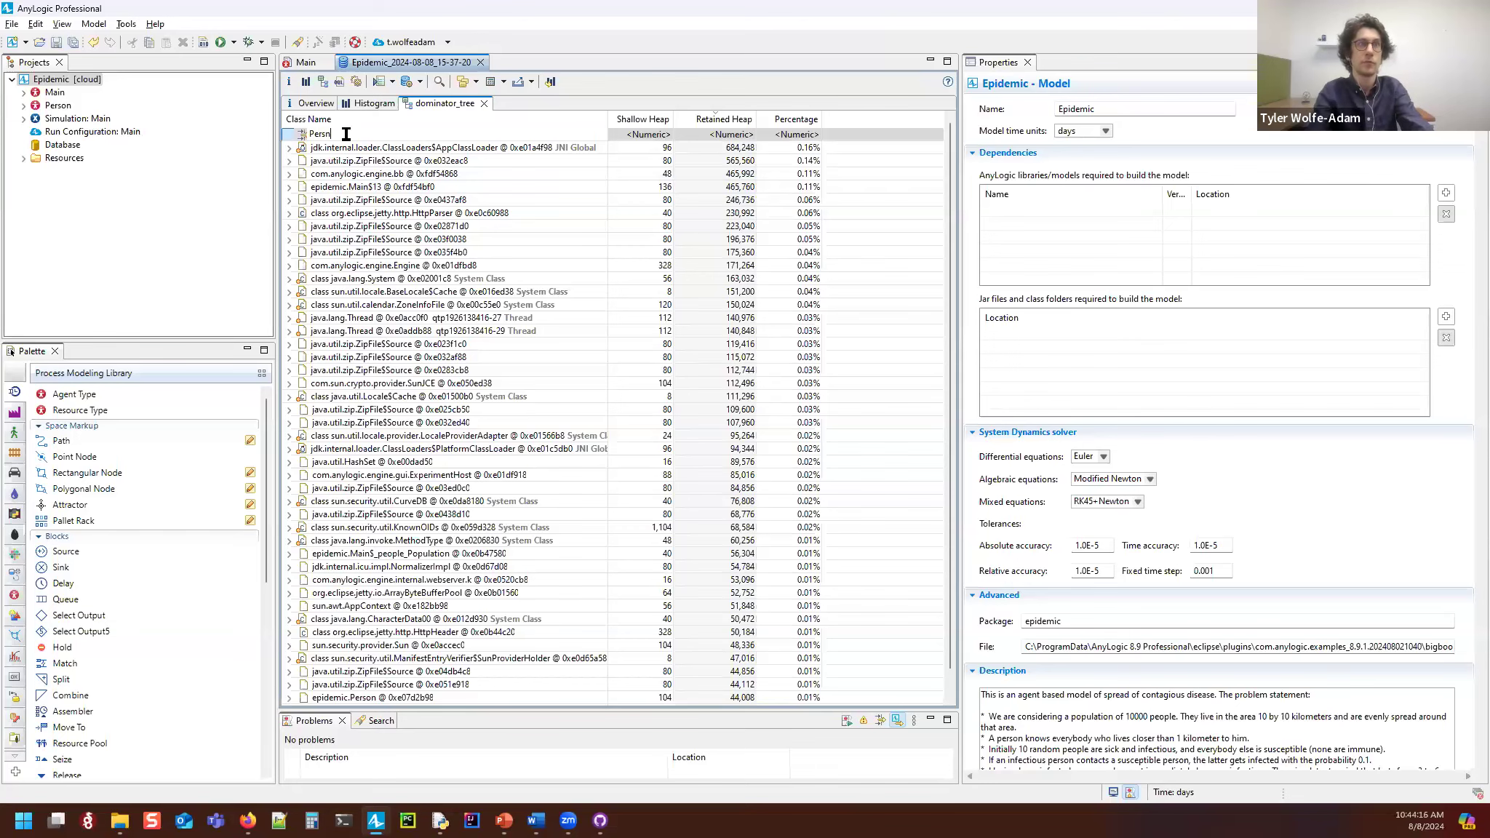
pyautogui.write('n')
pyautogui.press('Return')
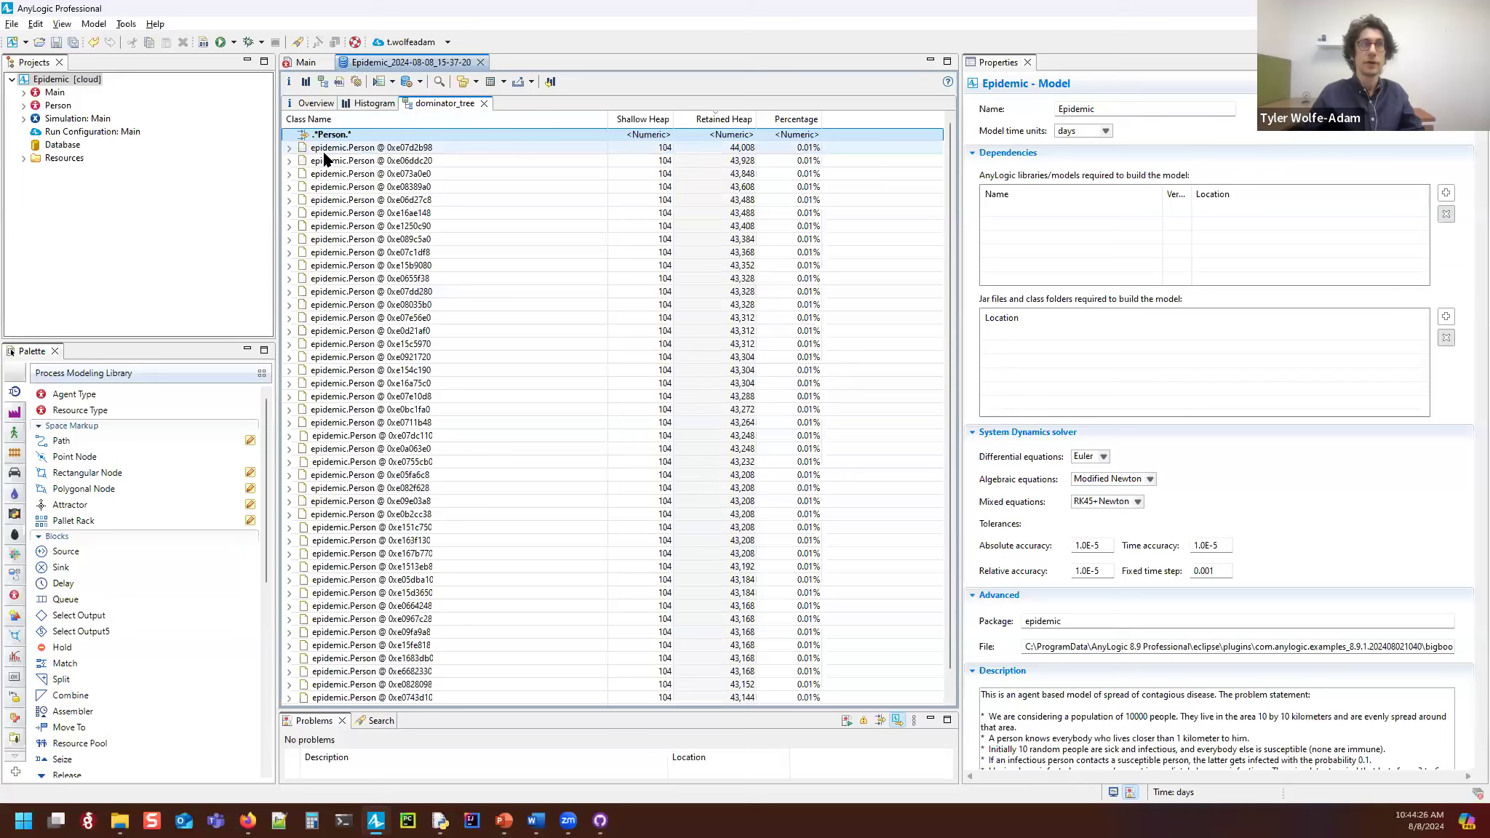
pyautogui.click(290, 148)
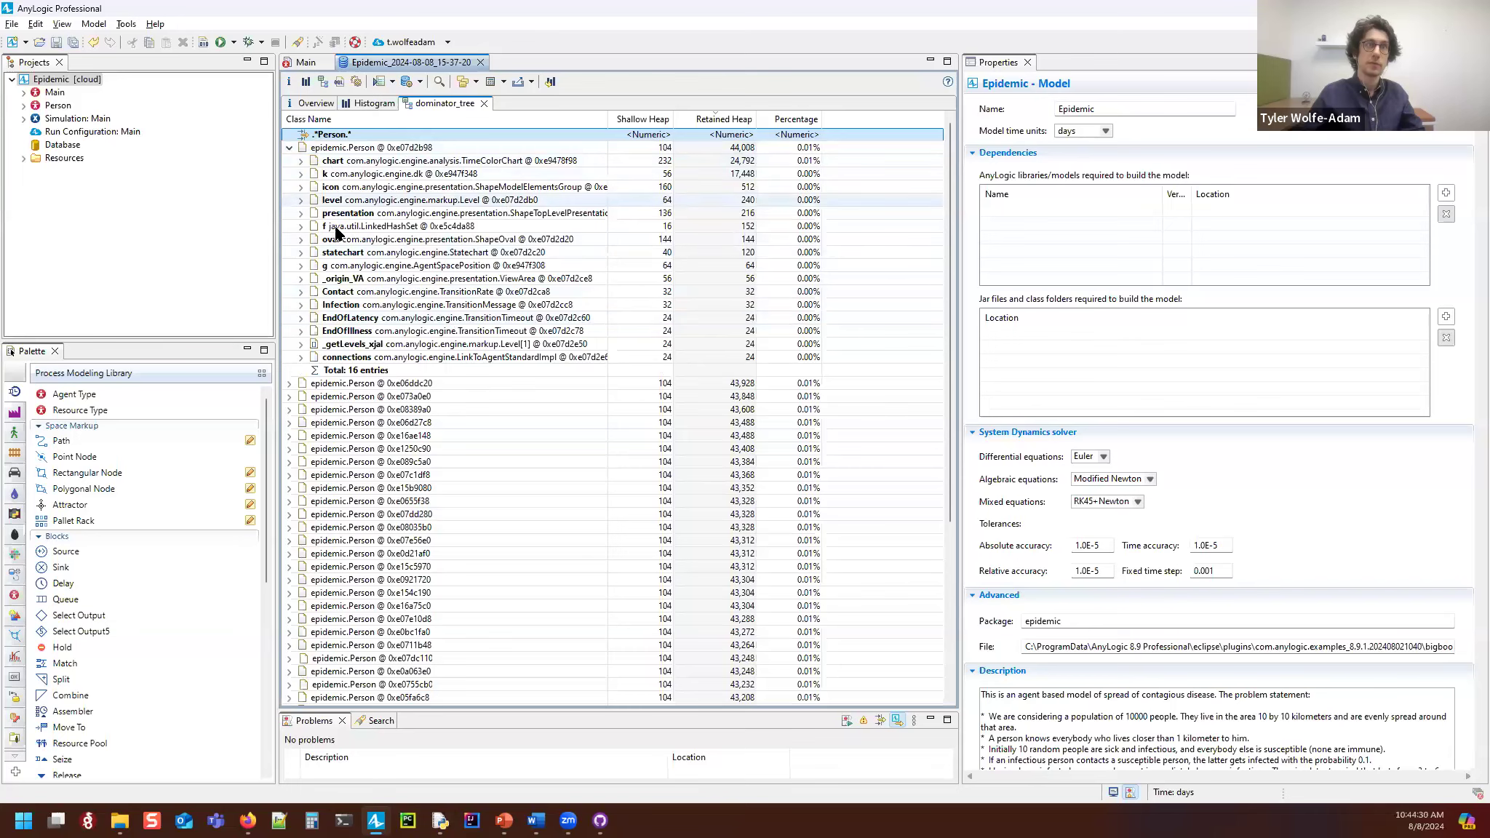
pyautogui.click(290, 148)
pyautogui.click(290, 160)
pyautogui.click(290, 160)
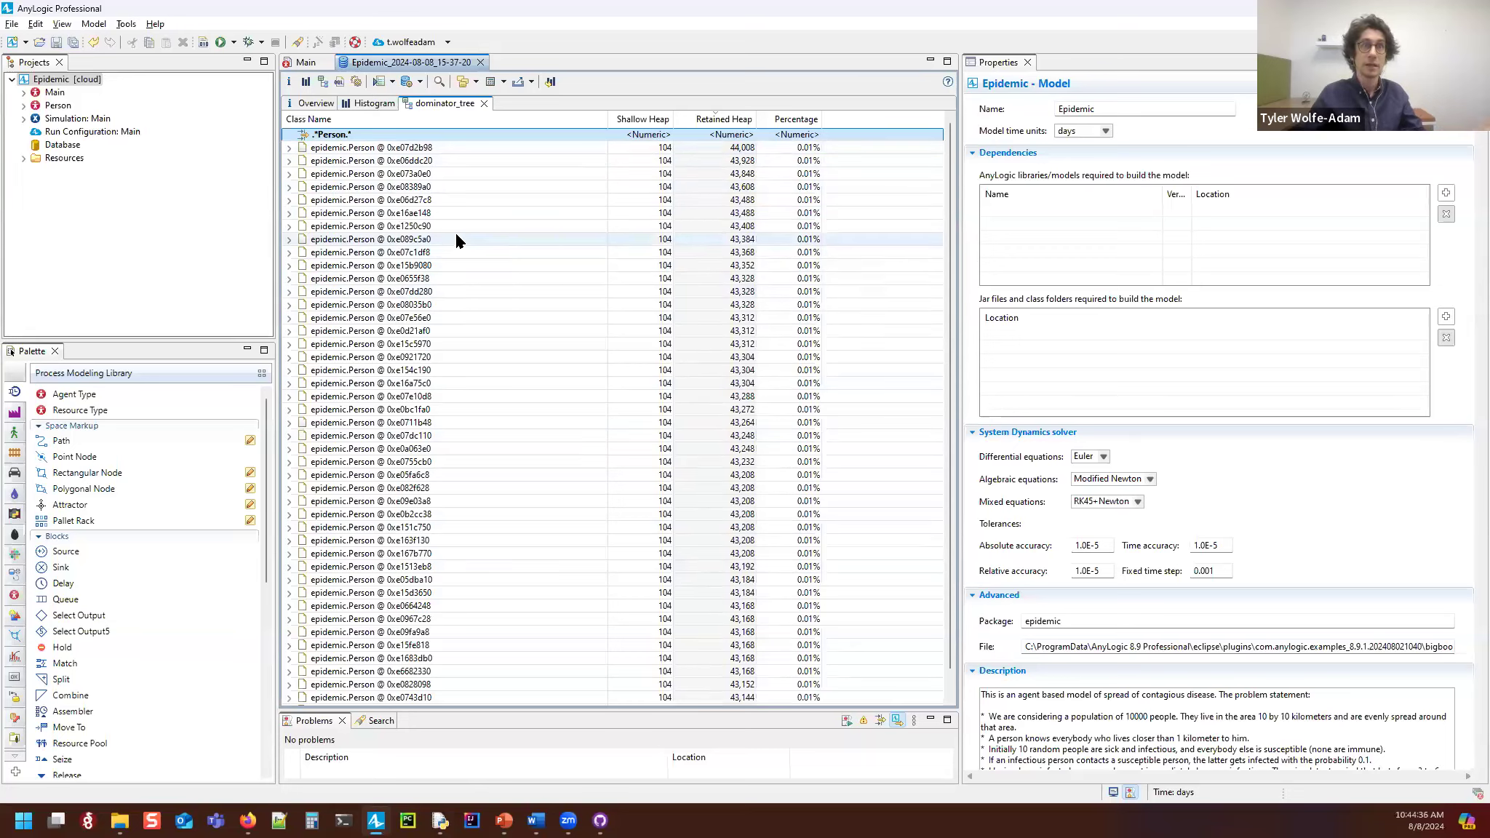
# Step: Group the whole dominator tree by class, accepting that the current filter is ignored
pyautogui.click(476, 82)
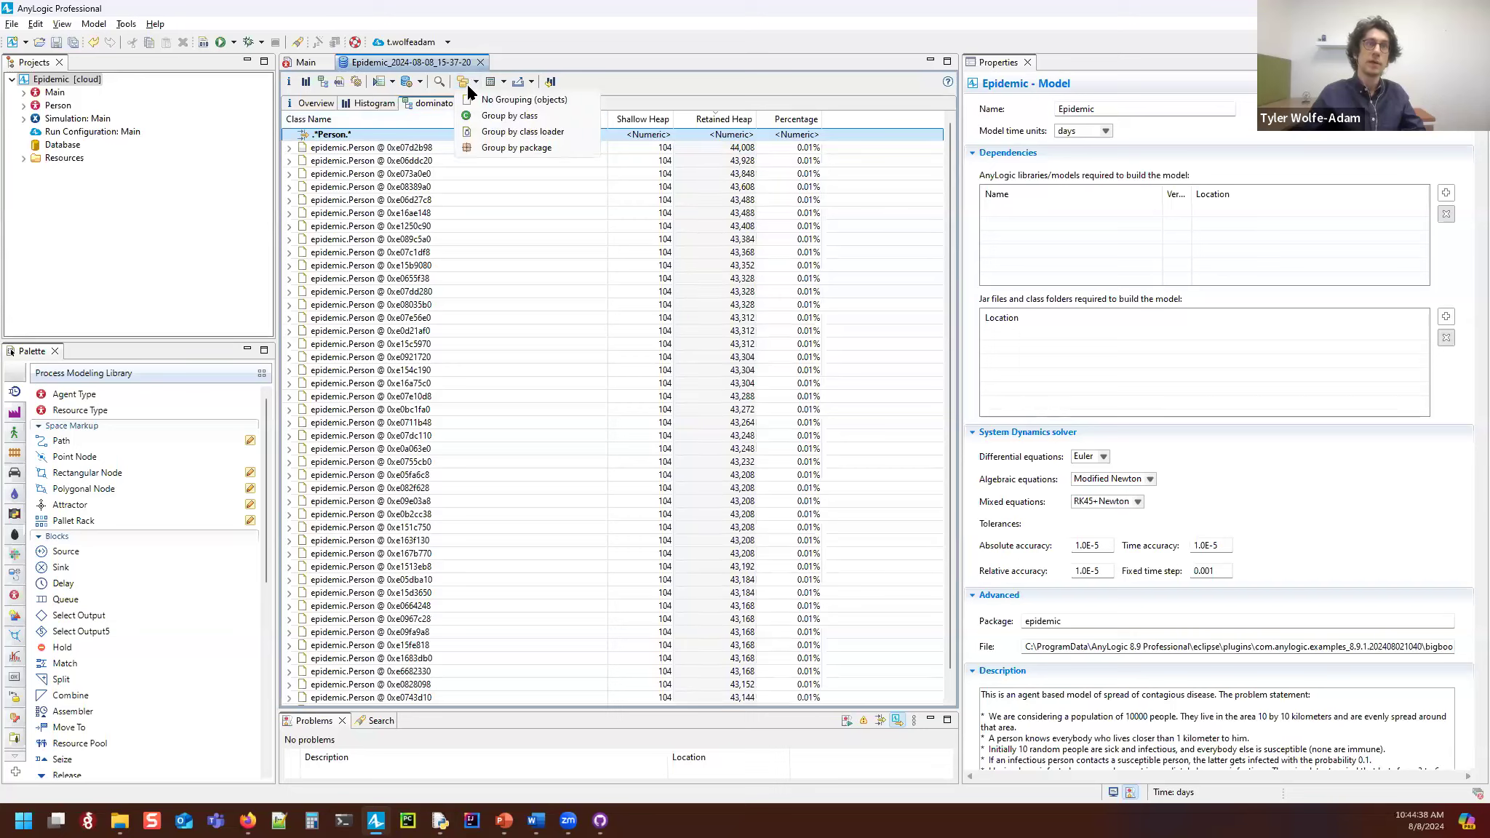
pyautogui.click(500, 118)
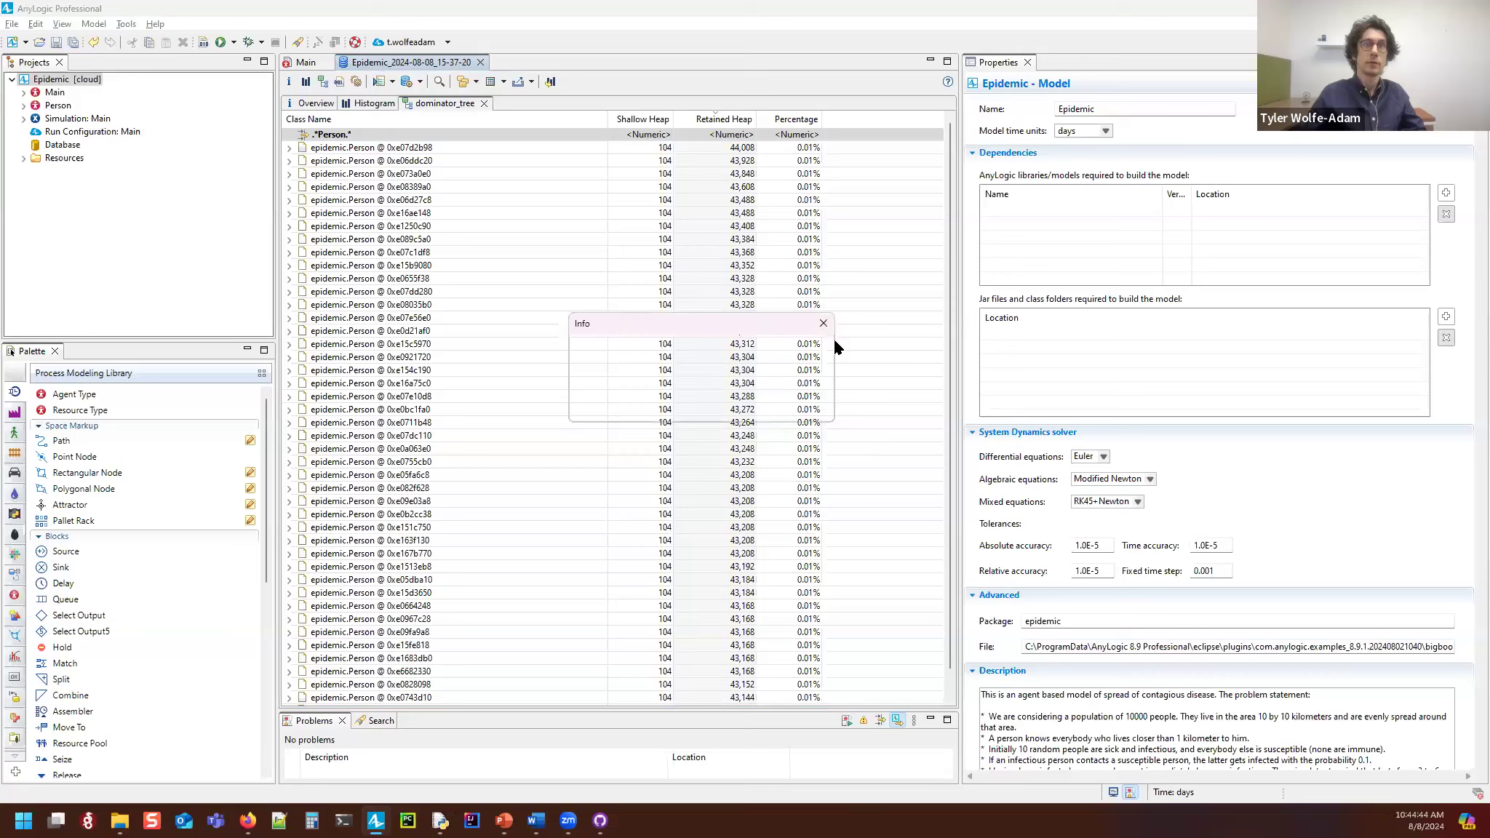
pyautogui.click(822, 322)
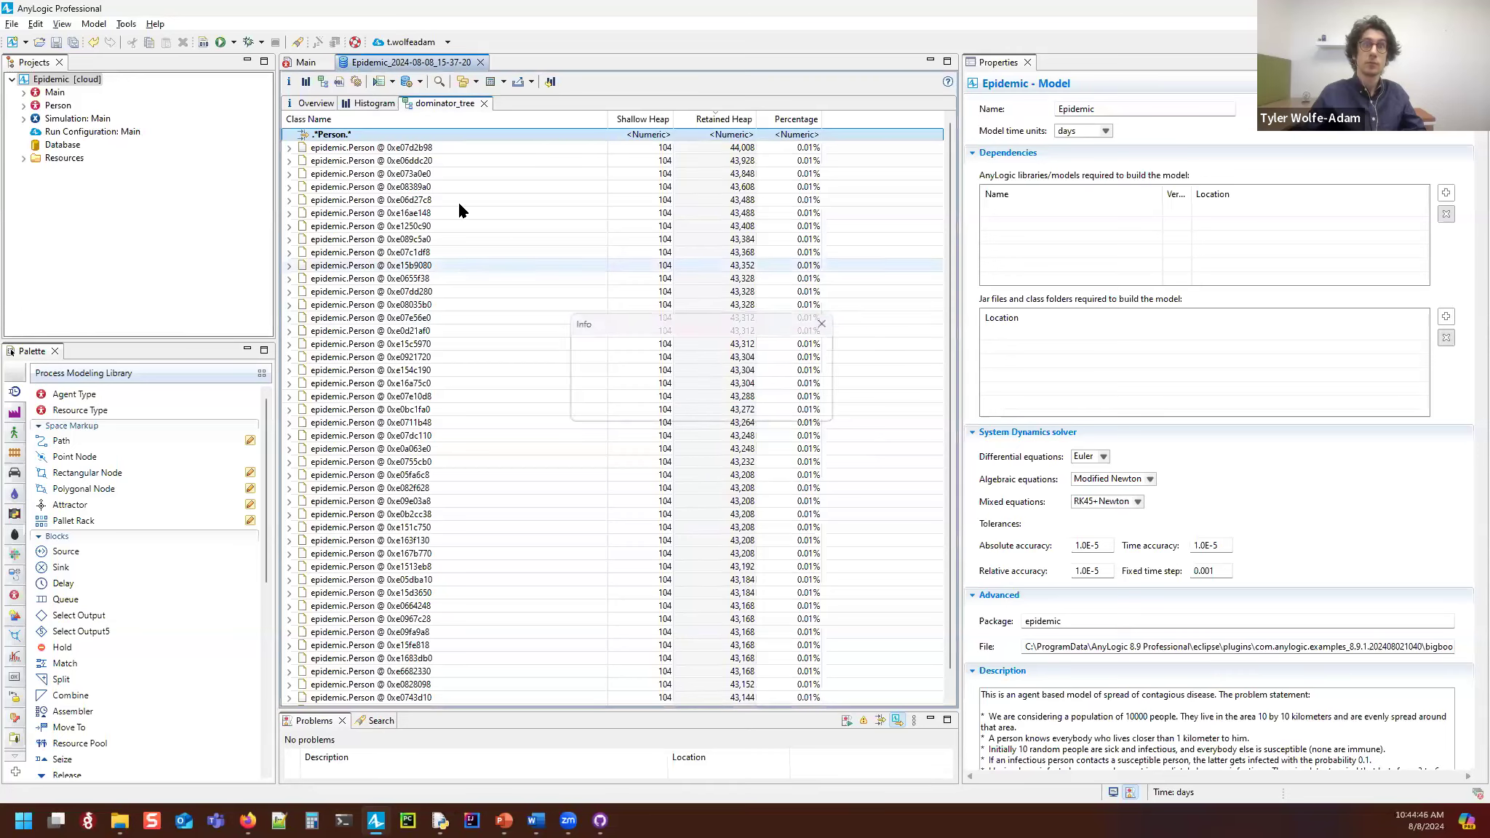
pyautogui.click(474, 82)
pyautogui.click(477, 117)
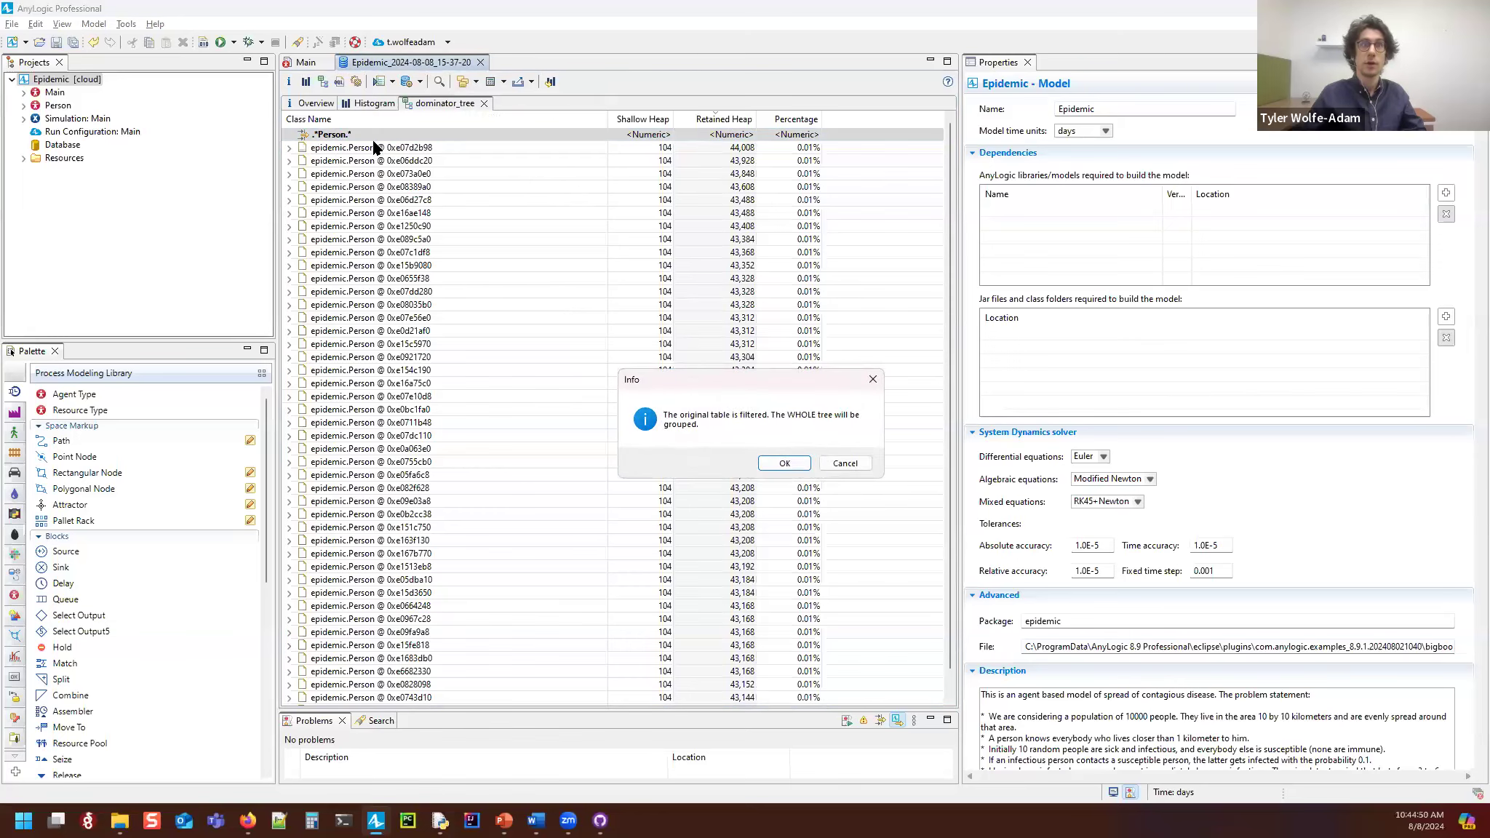
pyautogui.click(783, 463)
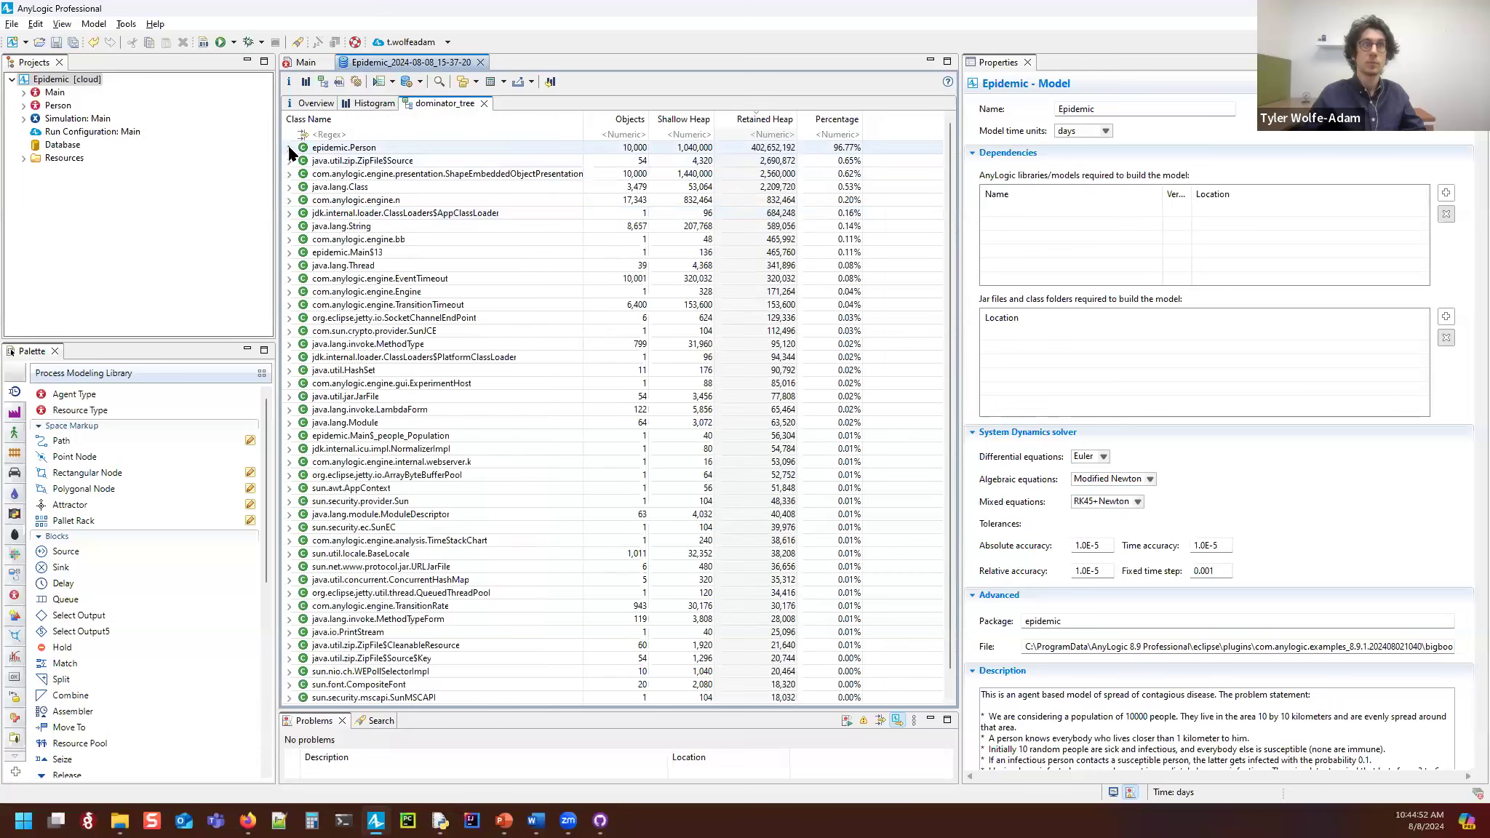
# Step: Expand the epidemic.Person class and compare its retained heap with that of its TimeColorChart objects
pyautogui.doubleClick(320, 149)
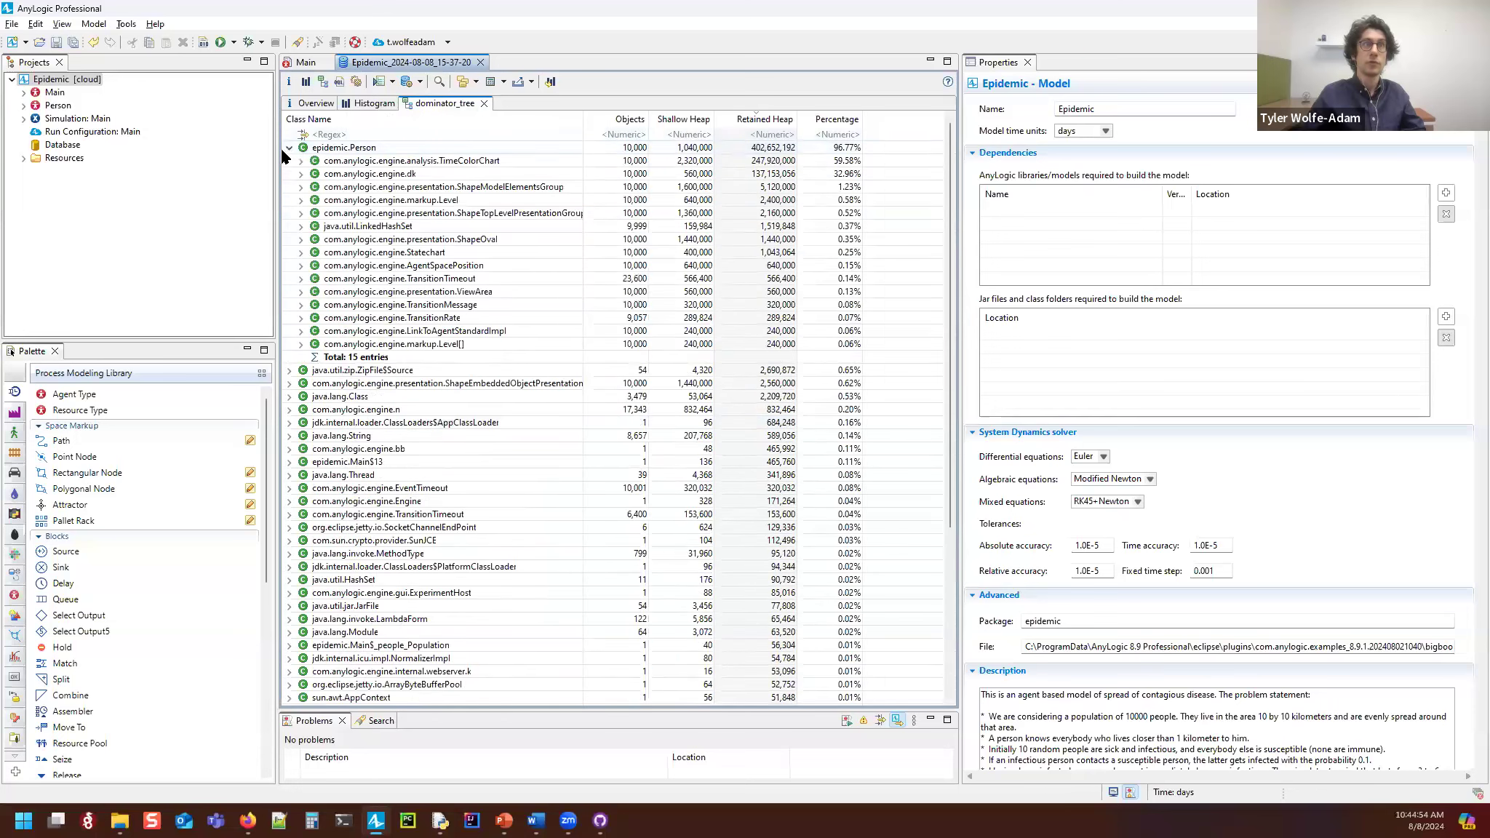
pyautogui.click(375, 160)
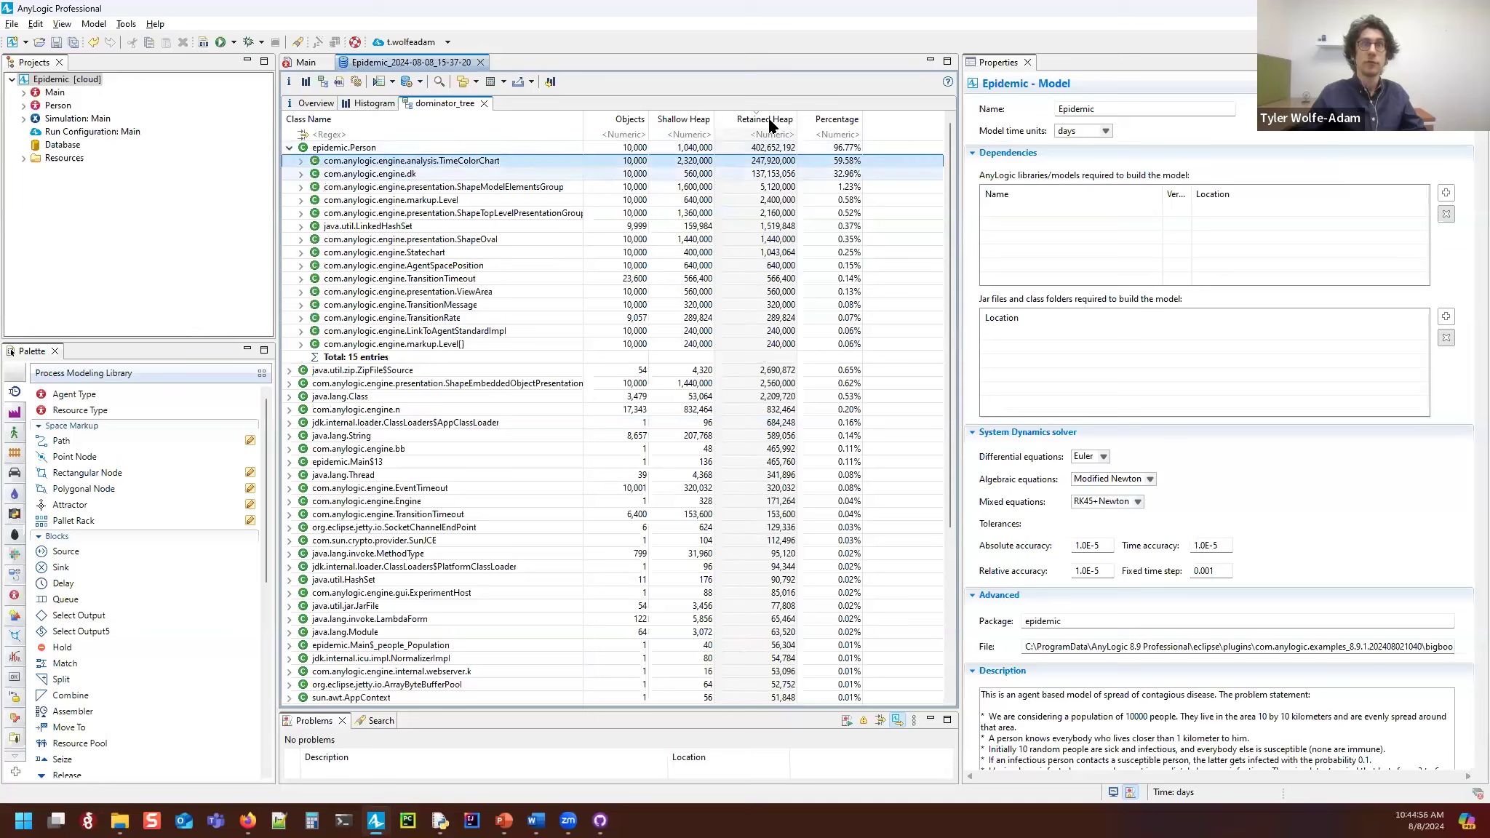
pyautogui.click(773, 149)
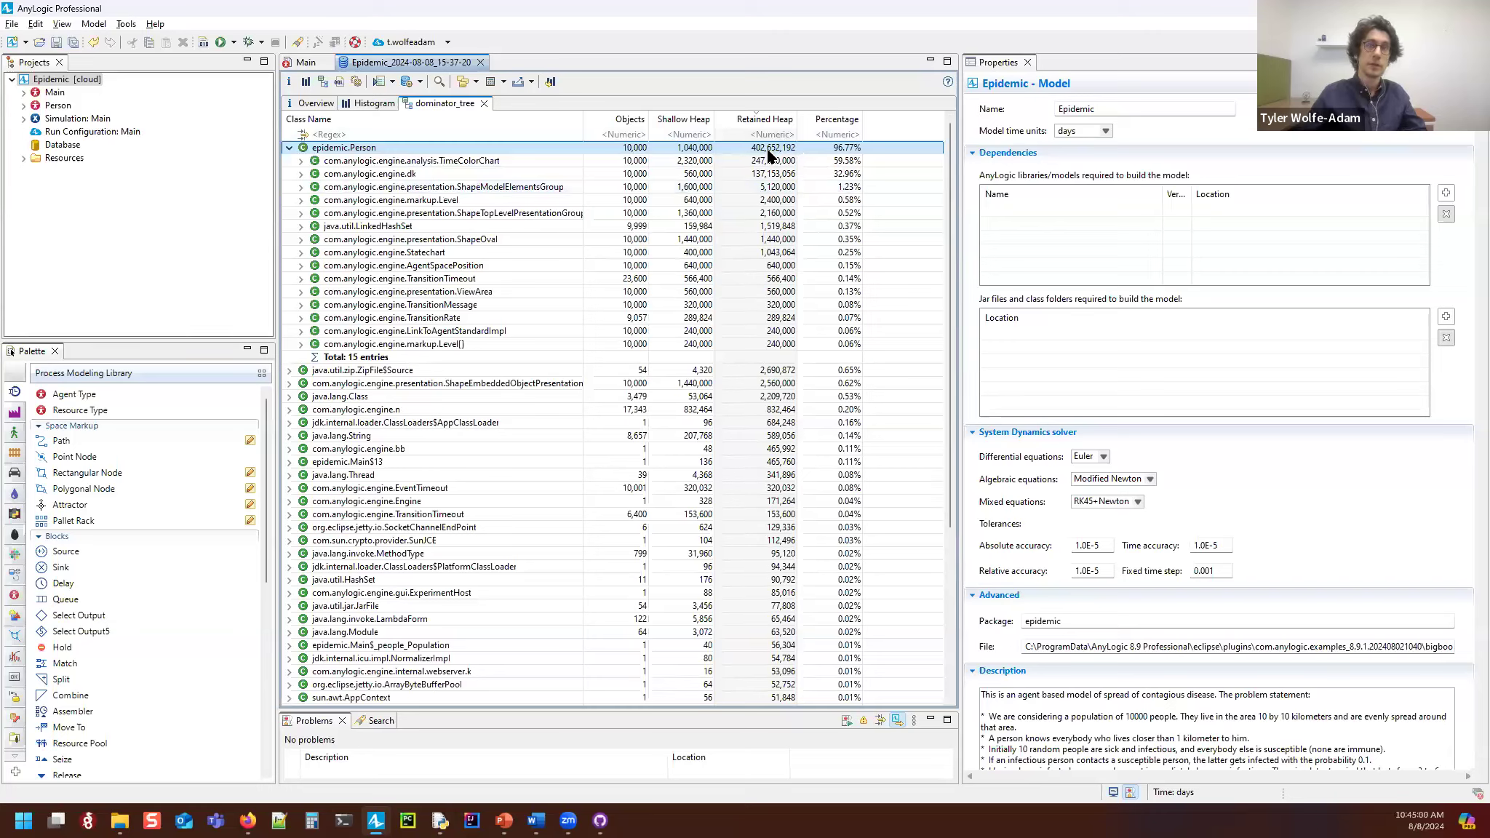
pyautogui.click(769, 163)
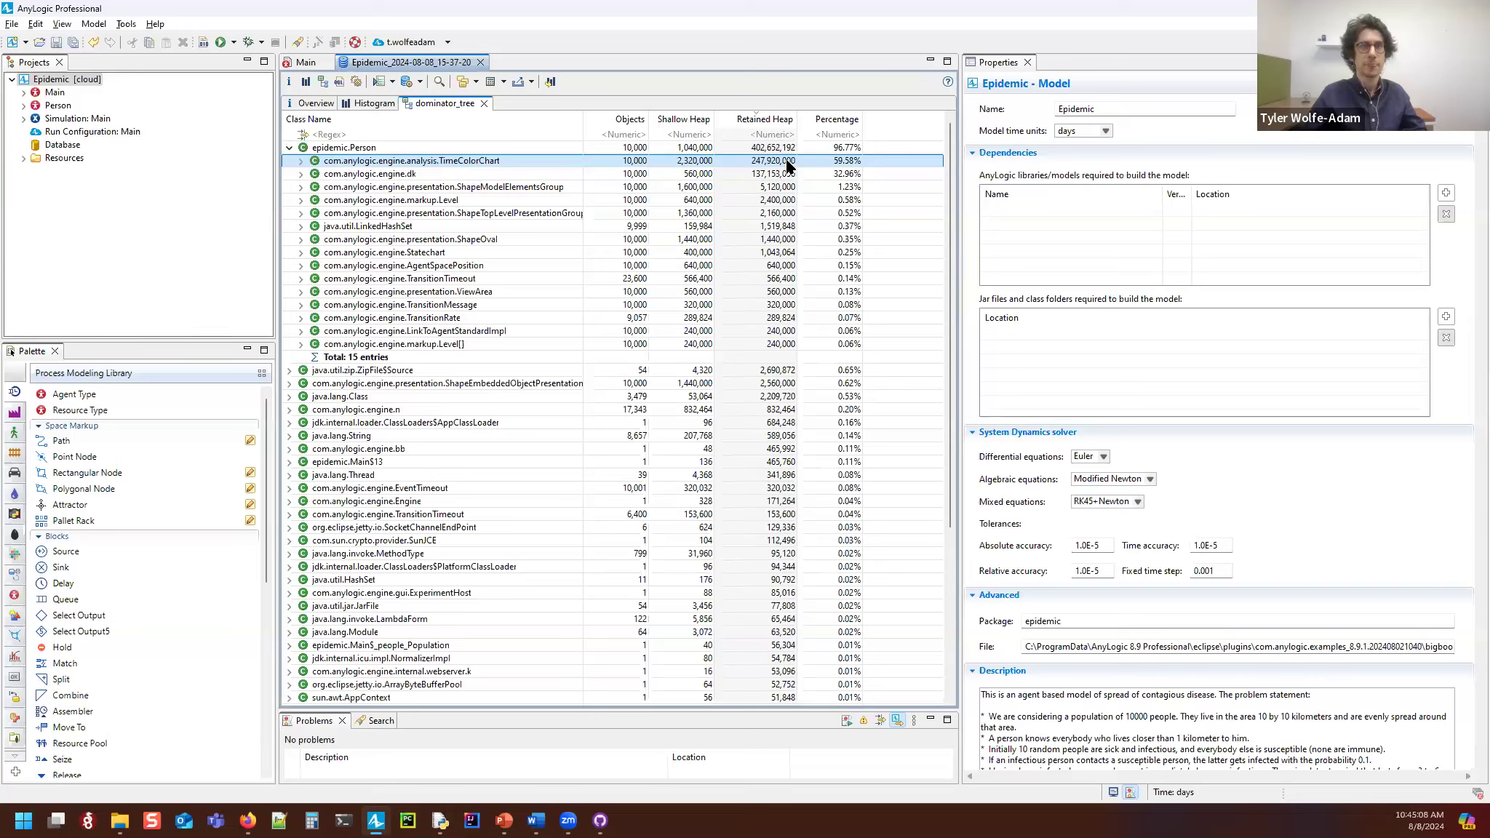
# Step: Open the Person agent type and examine its time color chart's data update and sample limit settings
pyautogui.doubleClick(56, 106)
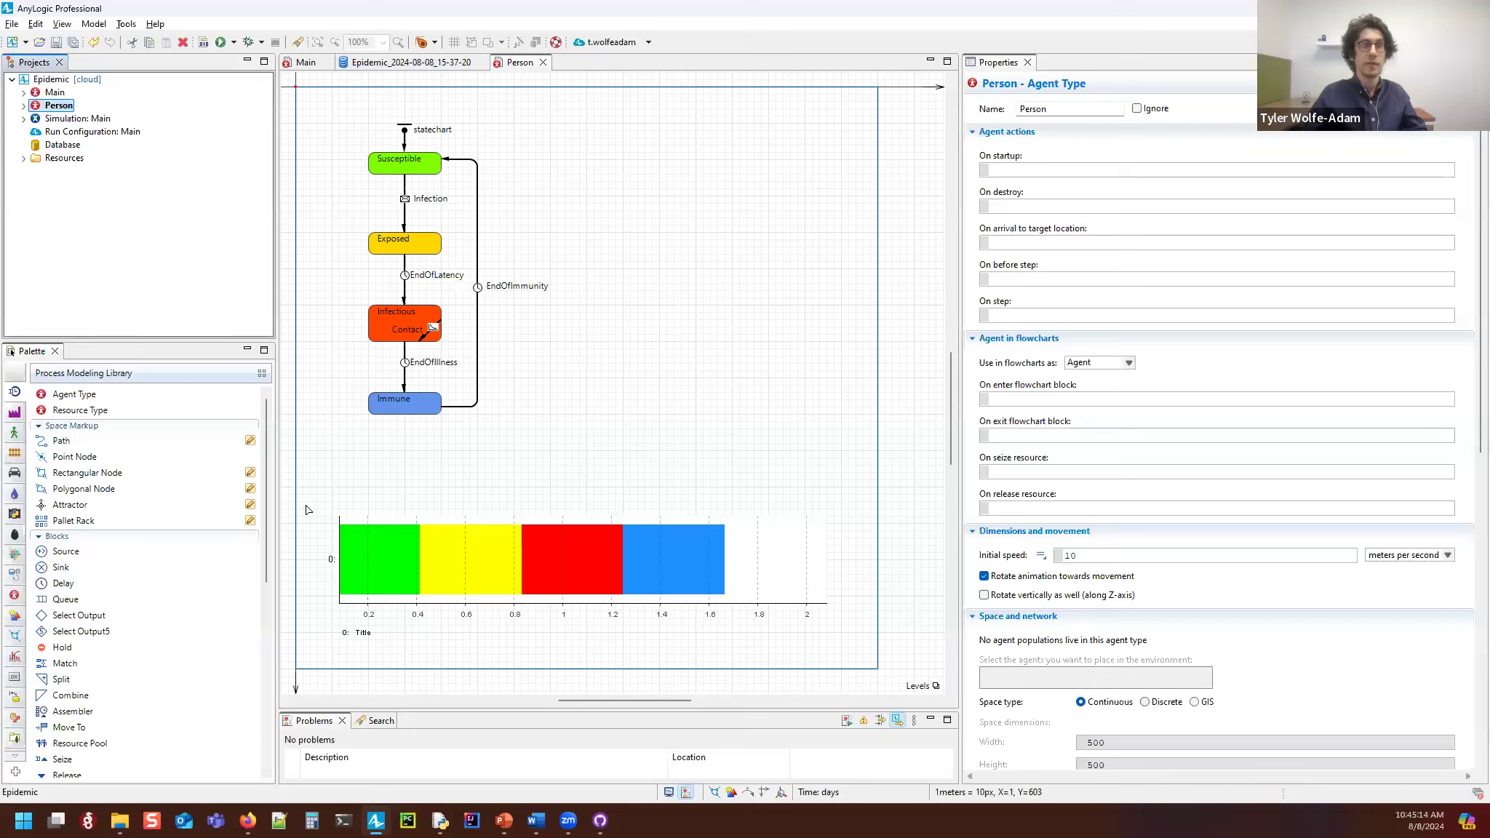
pyautogui.click(349, 531)
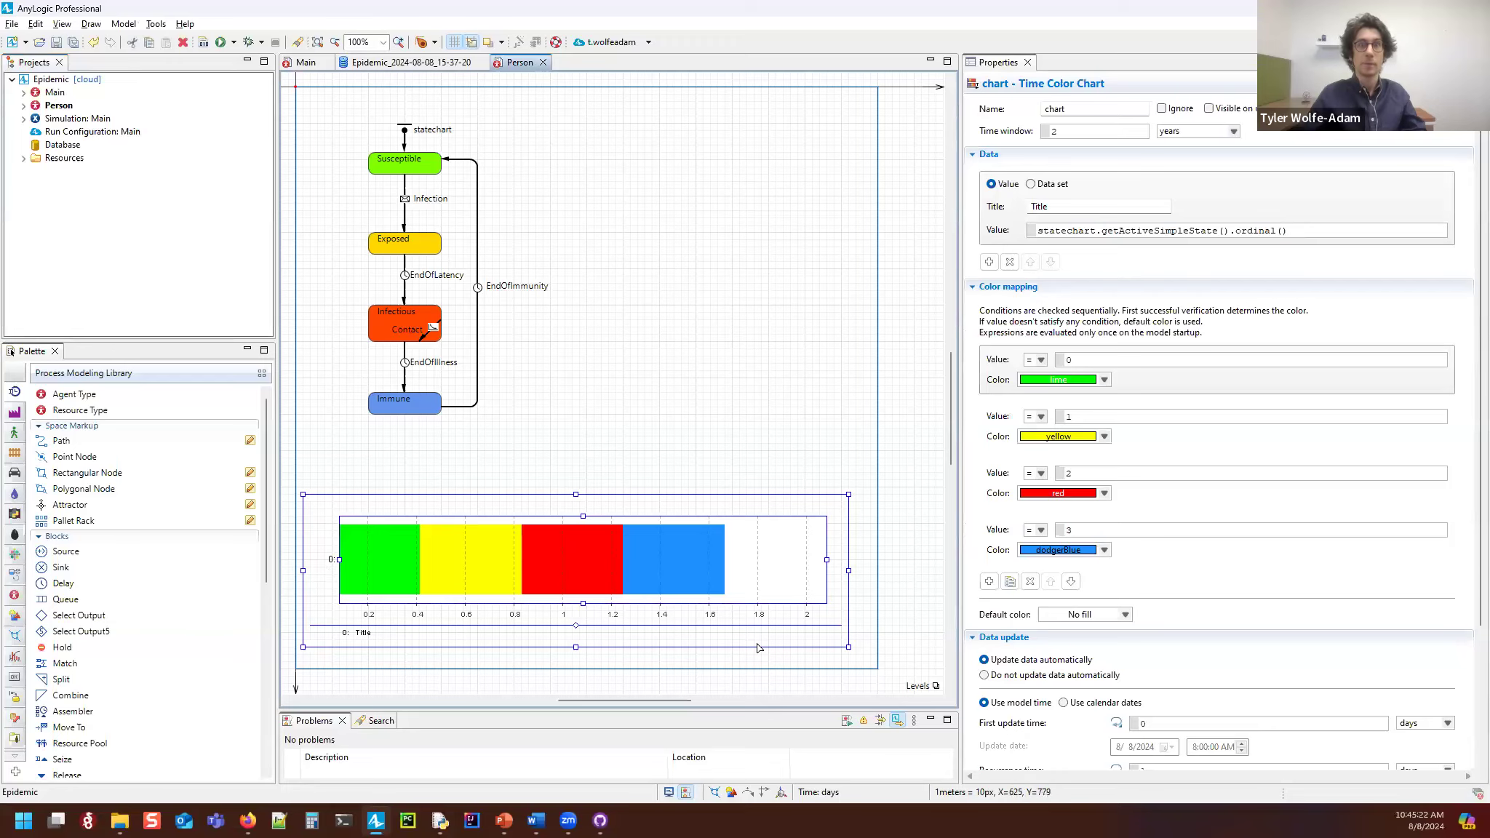
pyautogui.scroll(-3, 1171, 705)
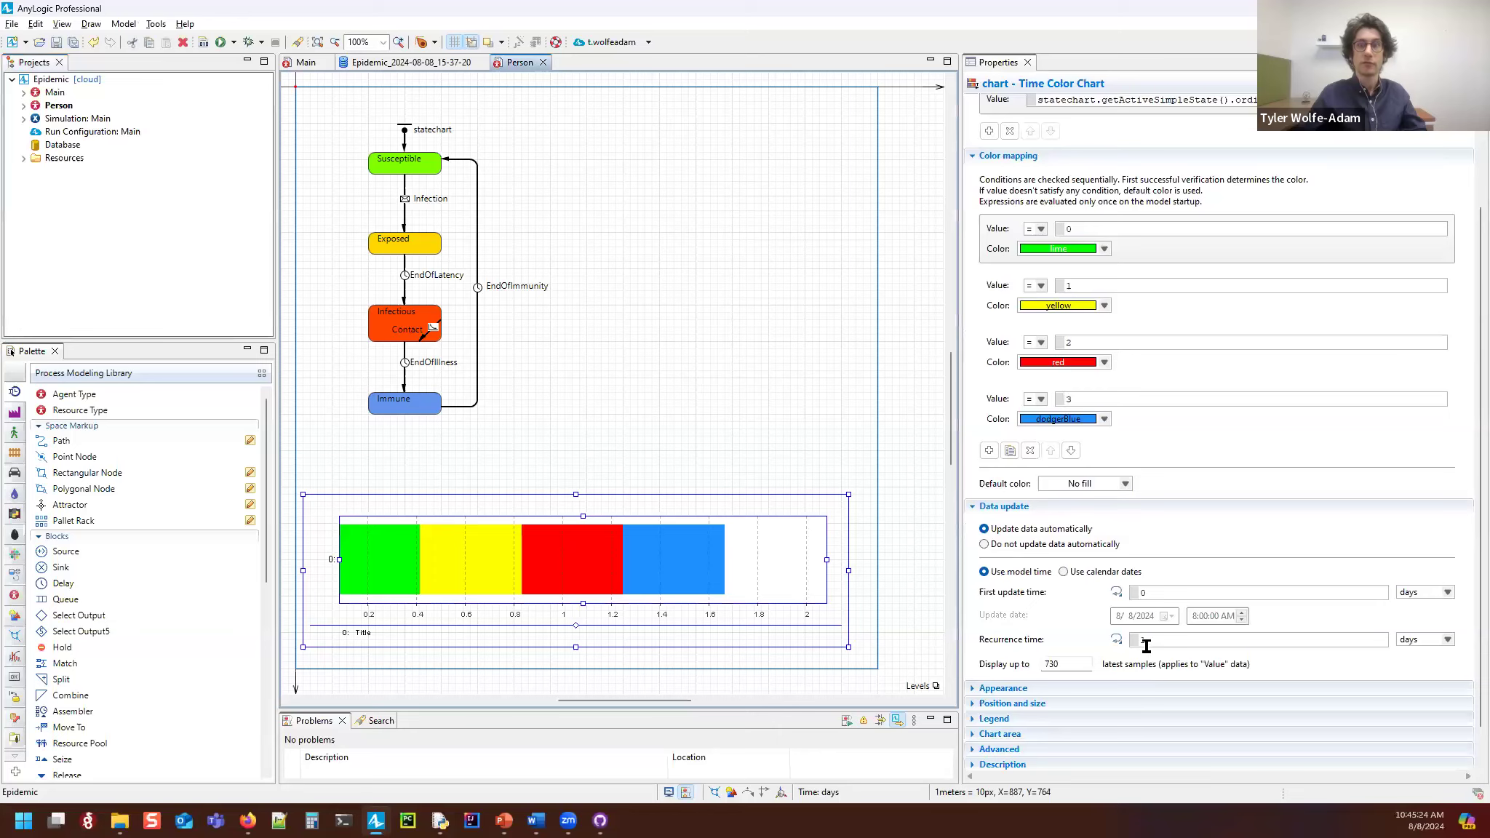
pyautogui.scroll(-1, 1140, 651)
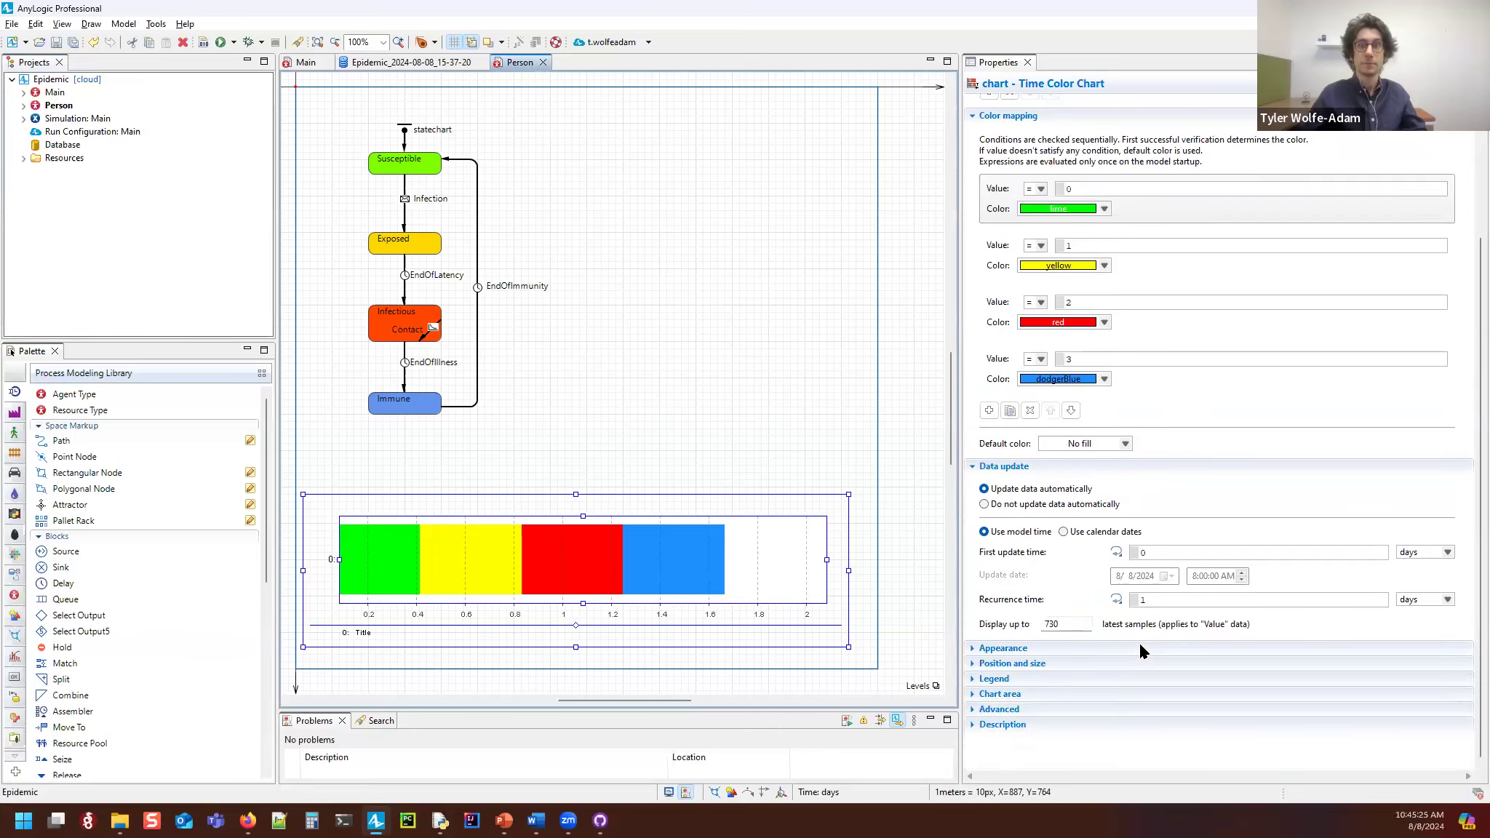
pyautogui.doubleClick(1075, 623)
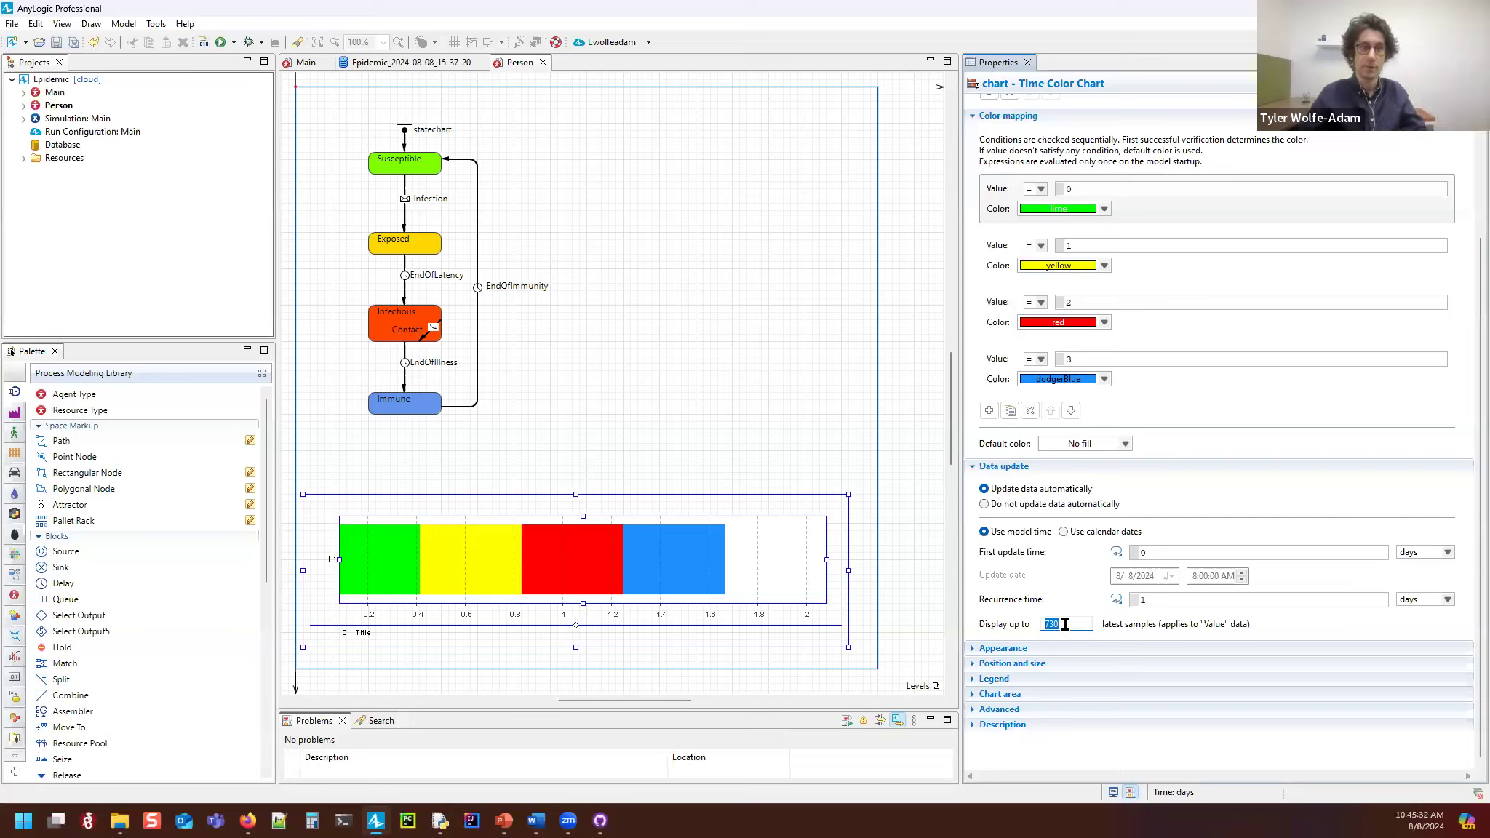
pyautogui.click(1064, 624)
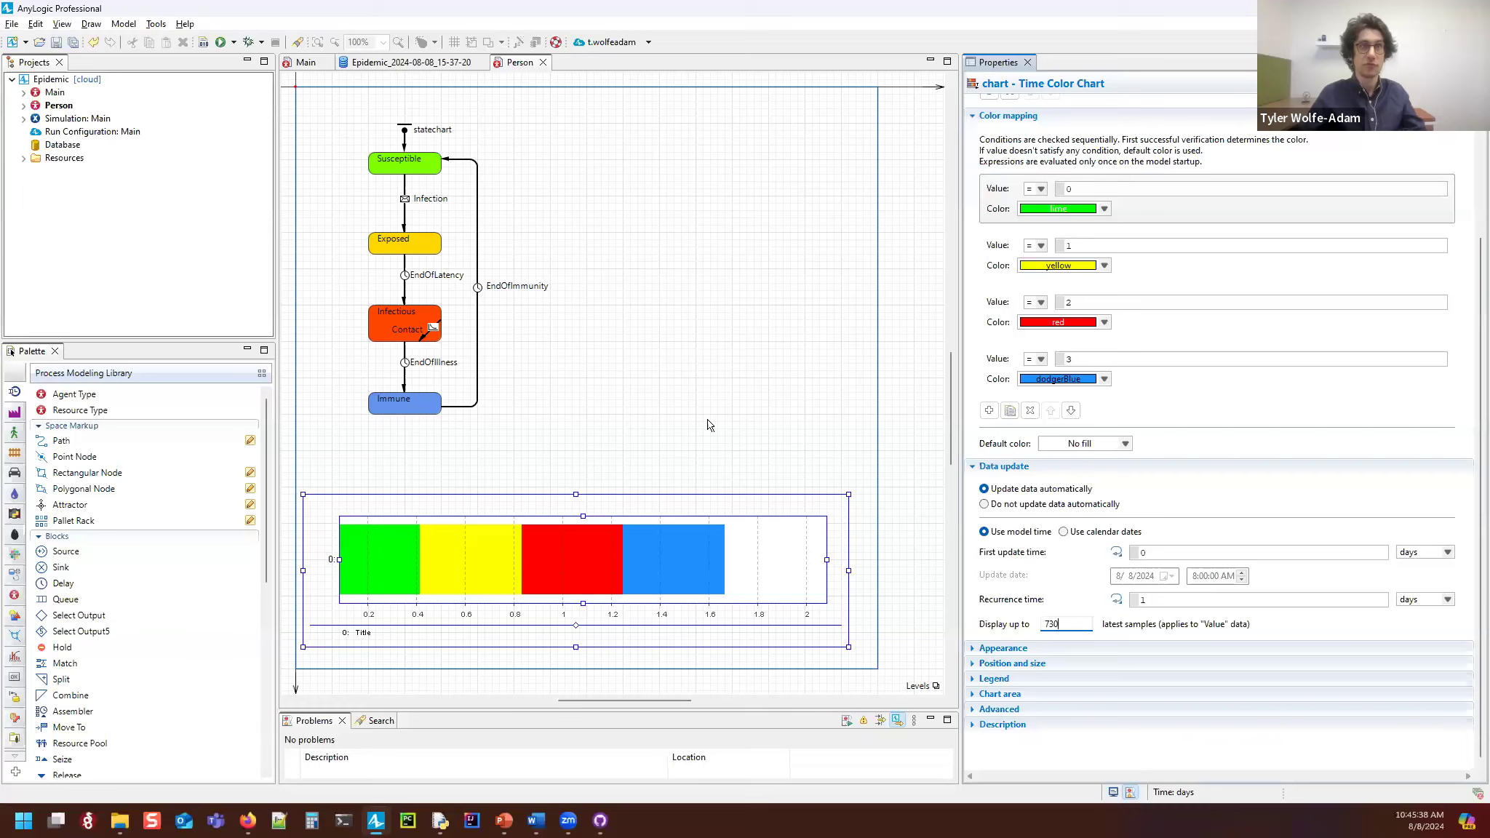
pyautogui.scroll(2, 709, 425)
# Step: Revisit the TimeColorChart entry in the memory dump's dominator tree and return to the chart in the Person diagram
pyautogui.click(405, 64)
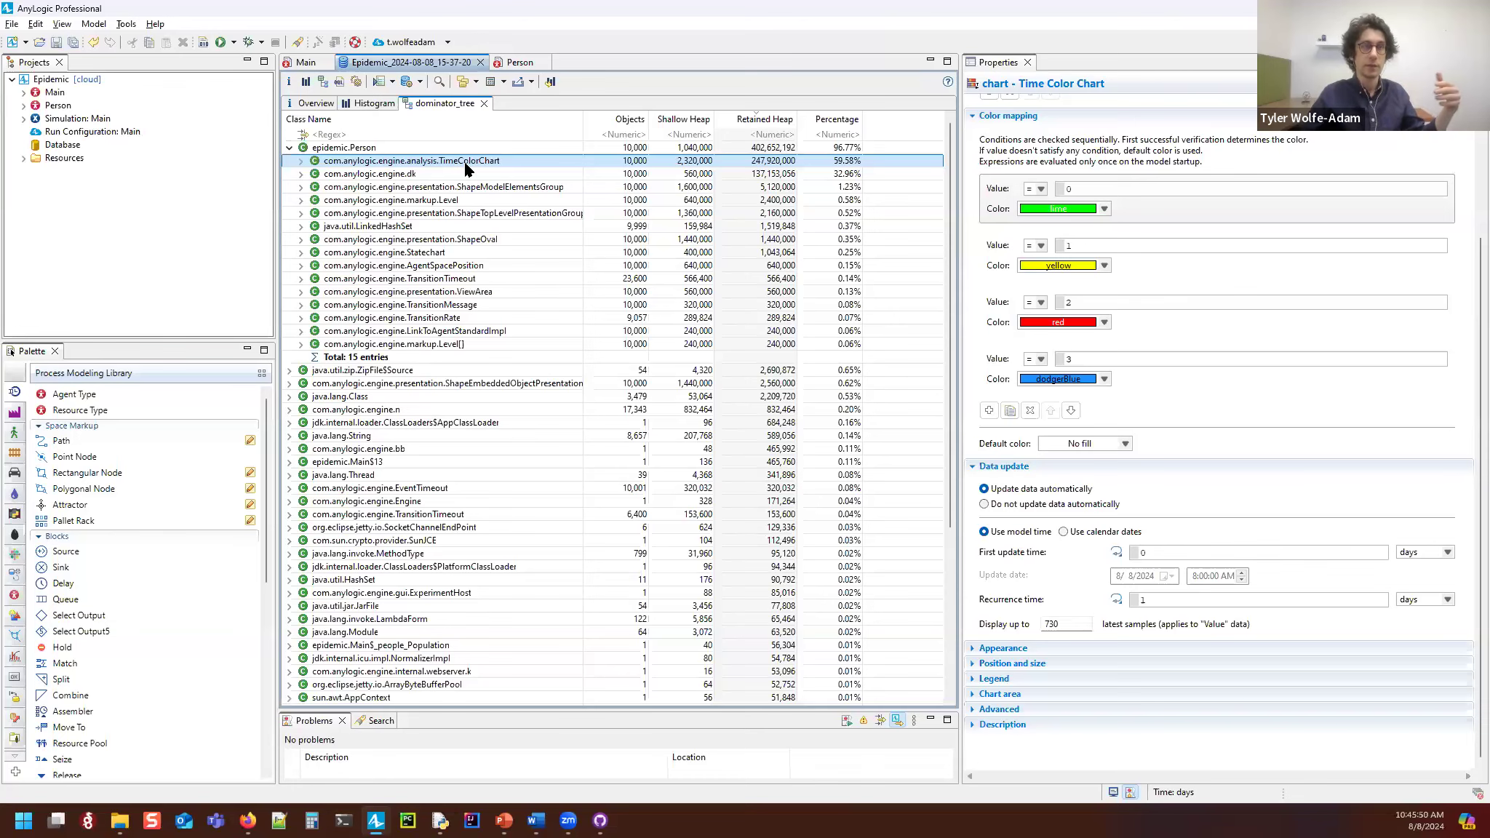
pyautogui.click(519, 62)
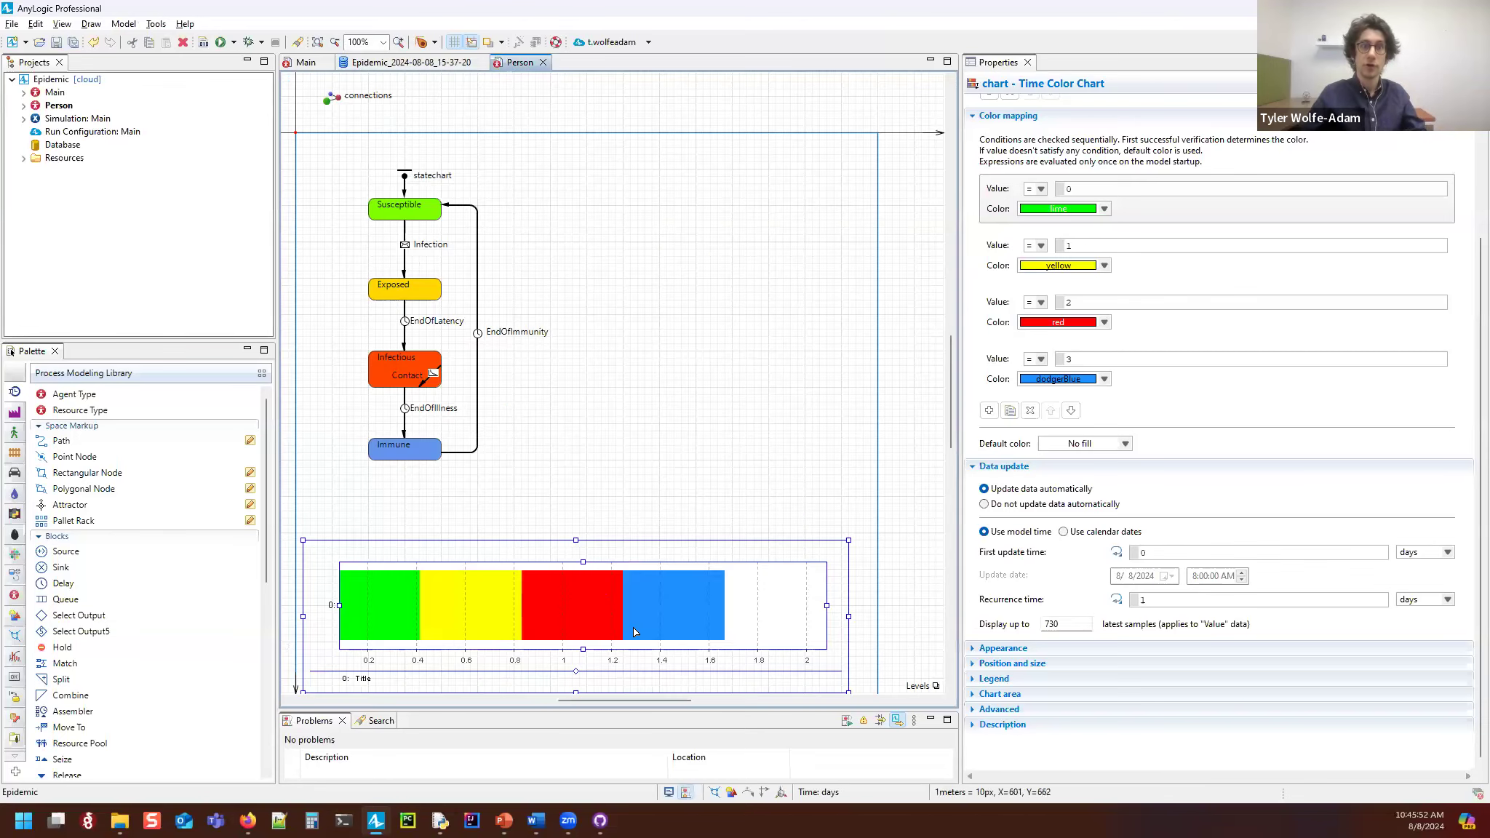
pyautogui.scroll(-1, 633, 631)
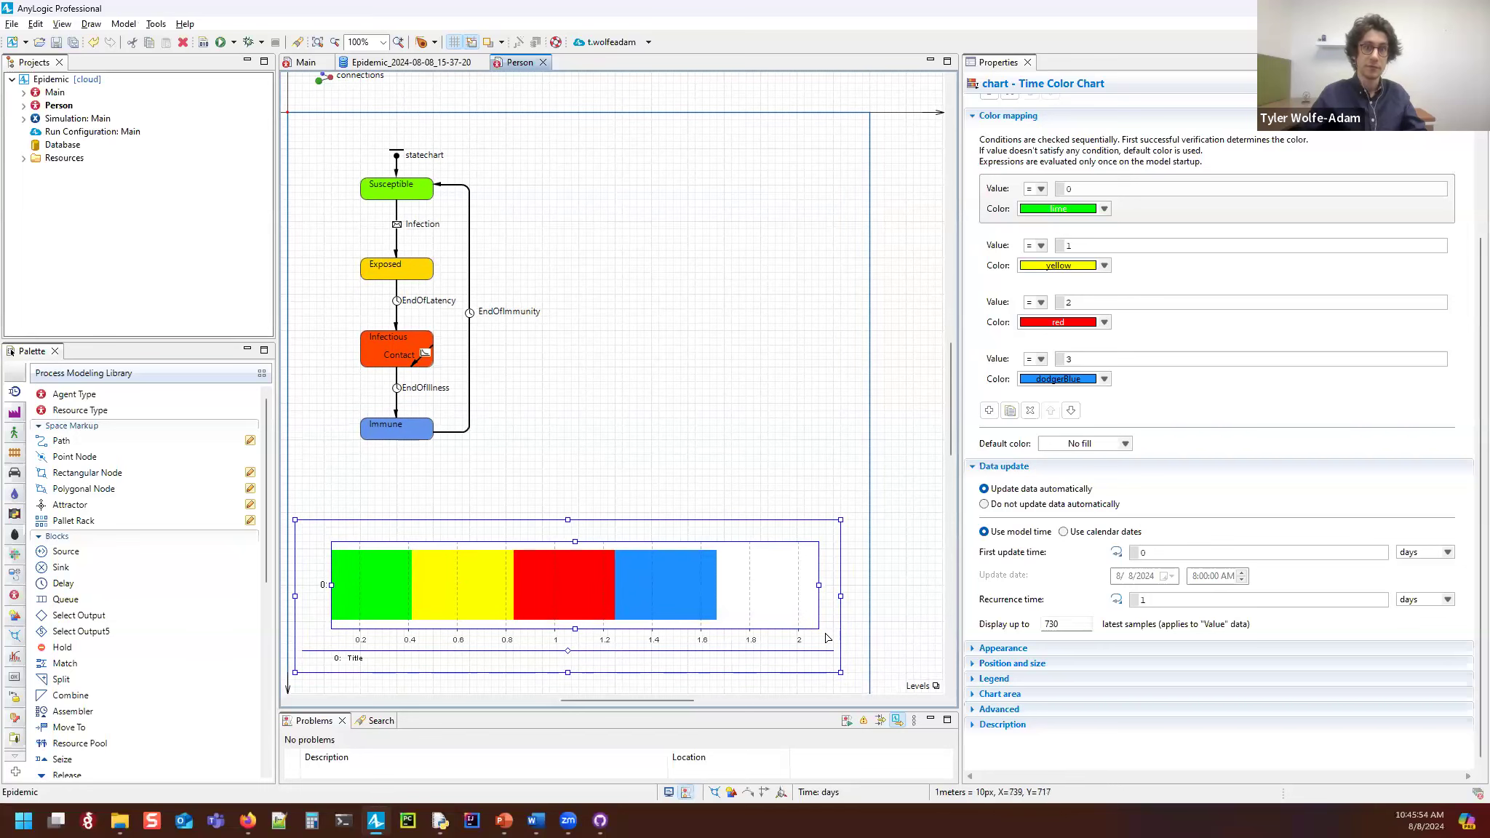
# Step: Set the time color chart's displayed latest samples to 365, and reduce the limit to 30
pyautogui.doubleClick(1064, 621)
pyautogui.write('365')
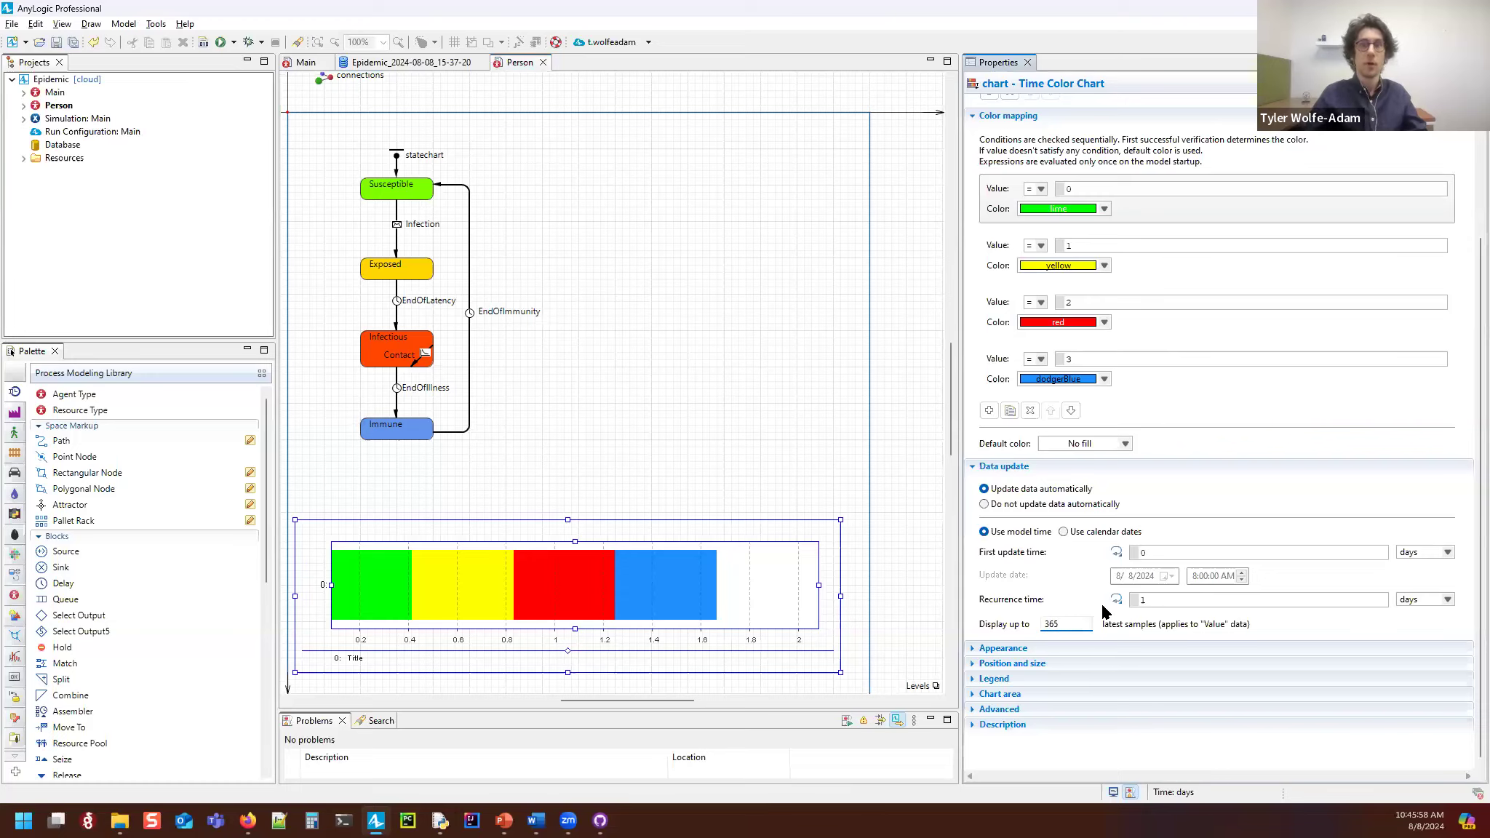
pyautogui.moveTo(599, 446); pyautogui.dragTo(619, 447)
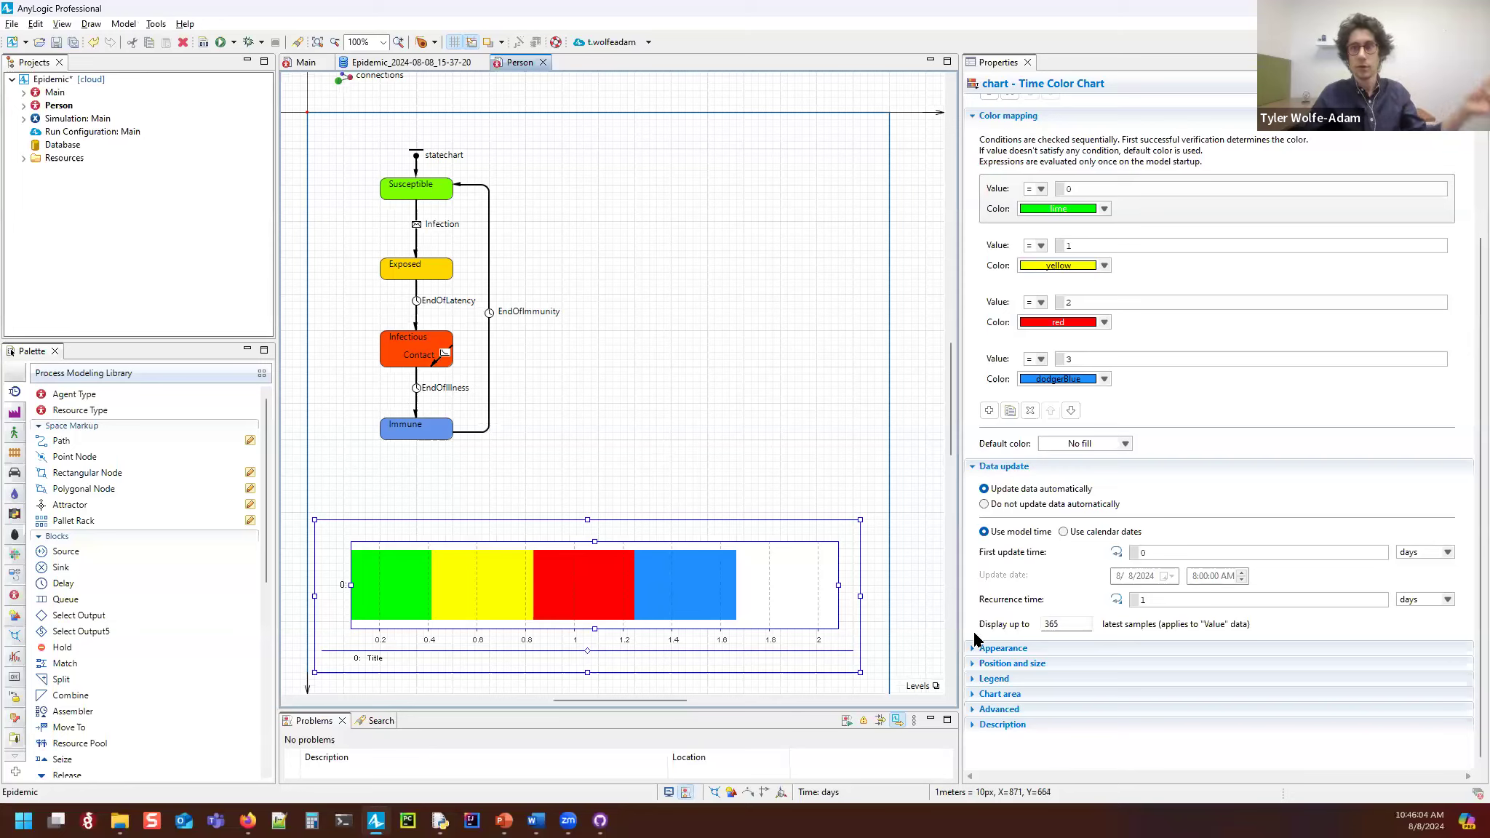
pyautogui.doubleClick(1061, 625)
pyautogui.write('30')
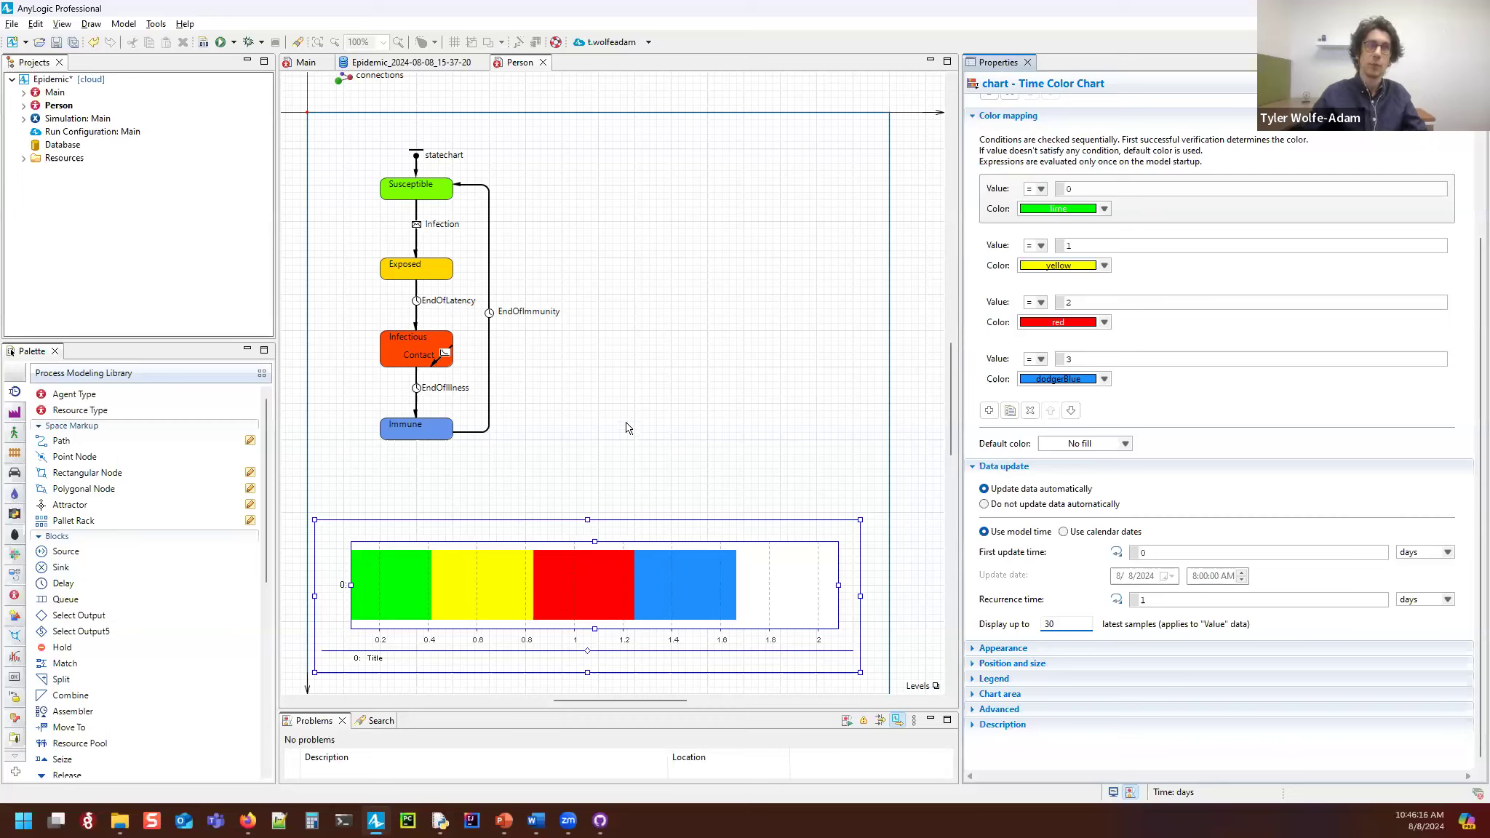
# Step: Review the memory dump again and examine the maximum available memory options of the Simulation experiment
pyautogui.click(377, 64)
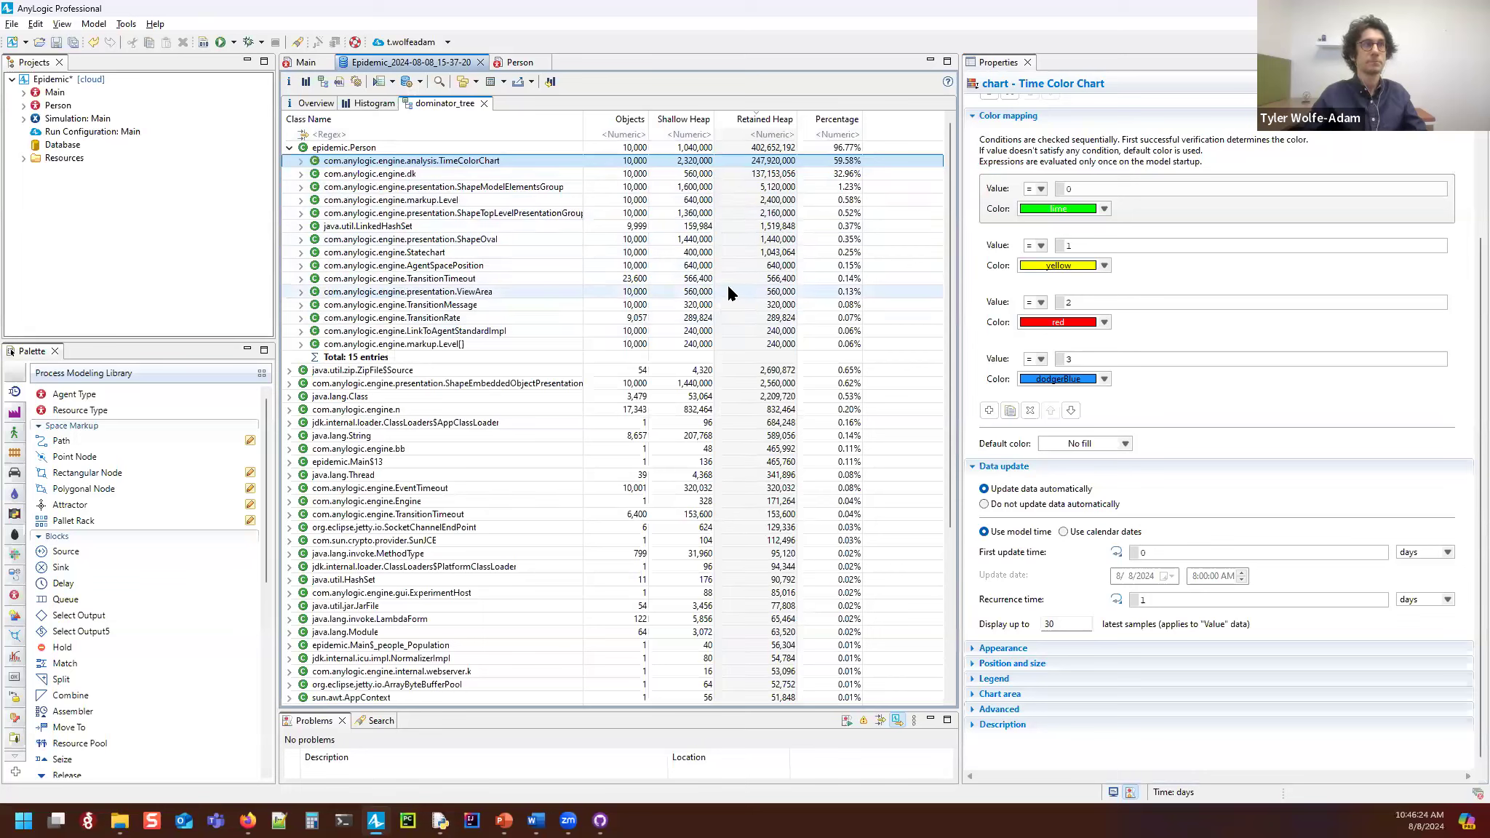
pyautogui.click(67, 120)
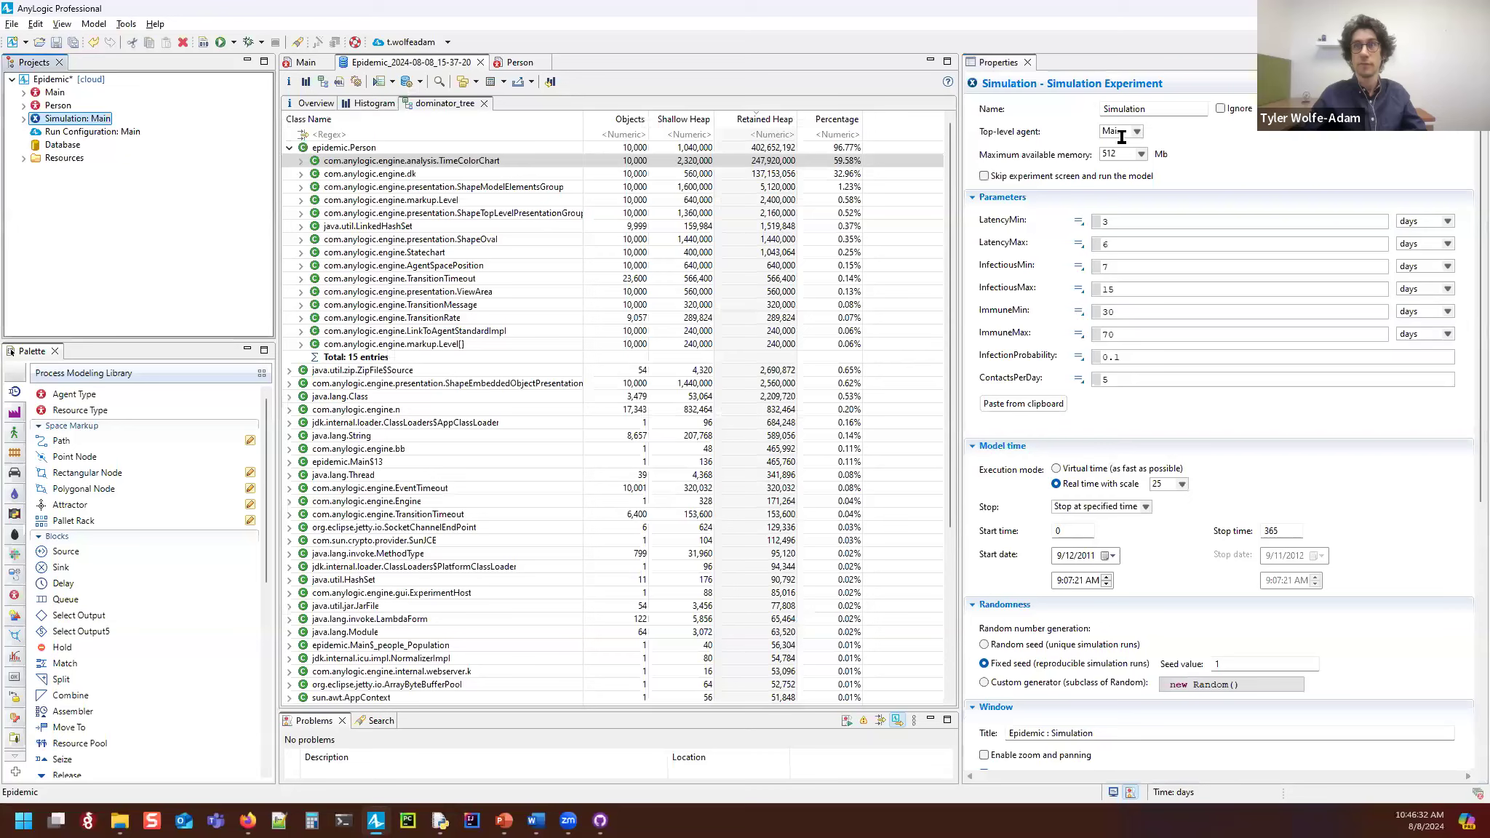
pyautogui.click(1142, 154)
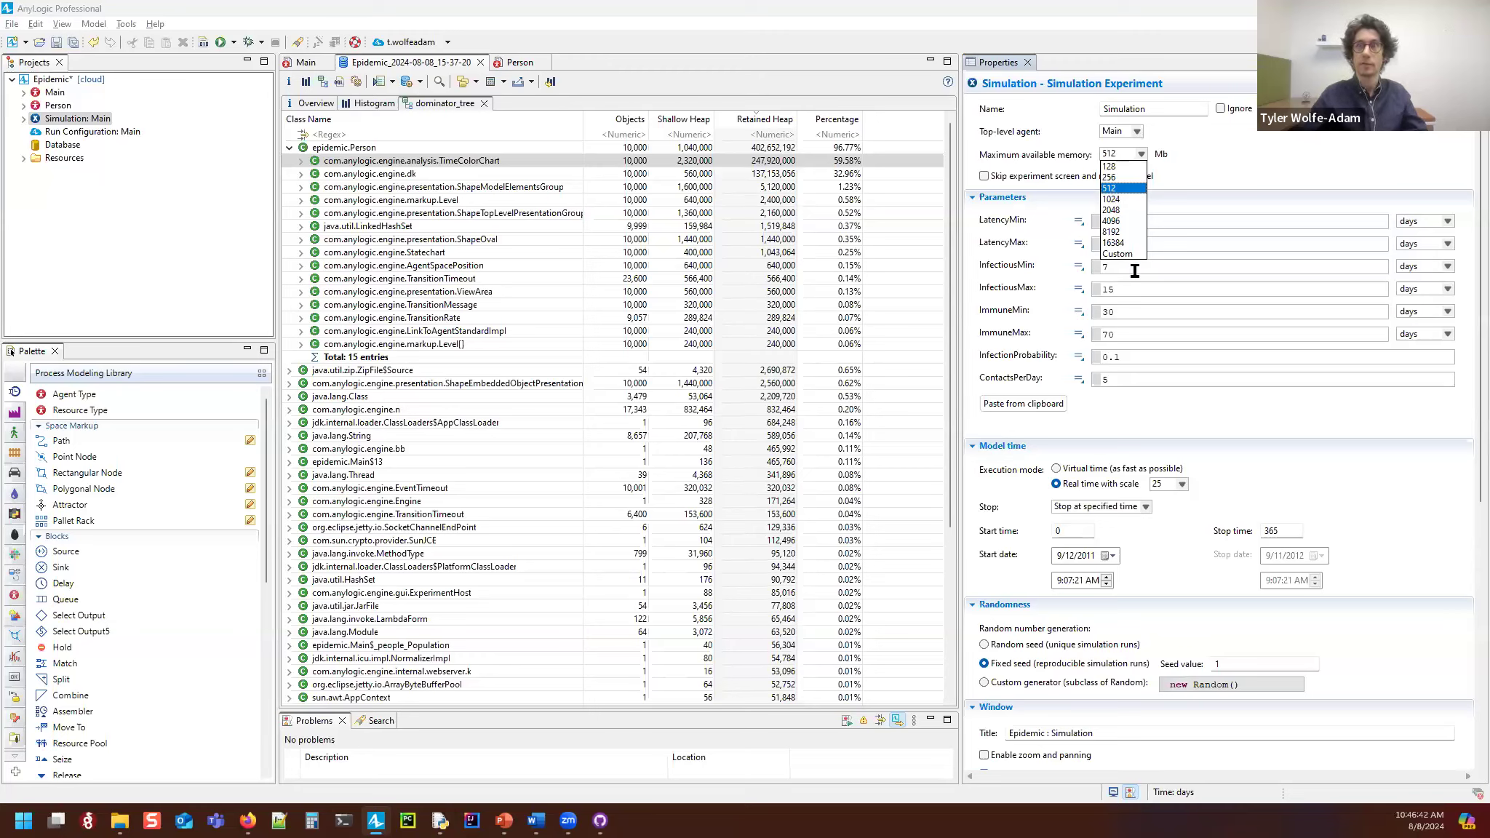
pyautogui.click(1232, 153)
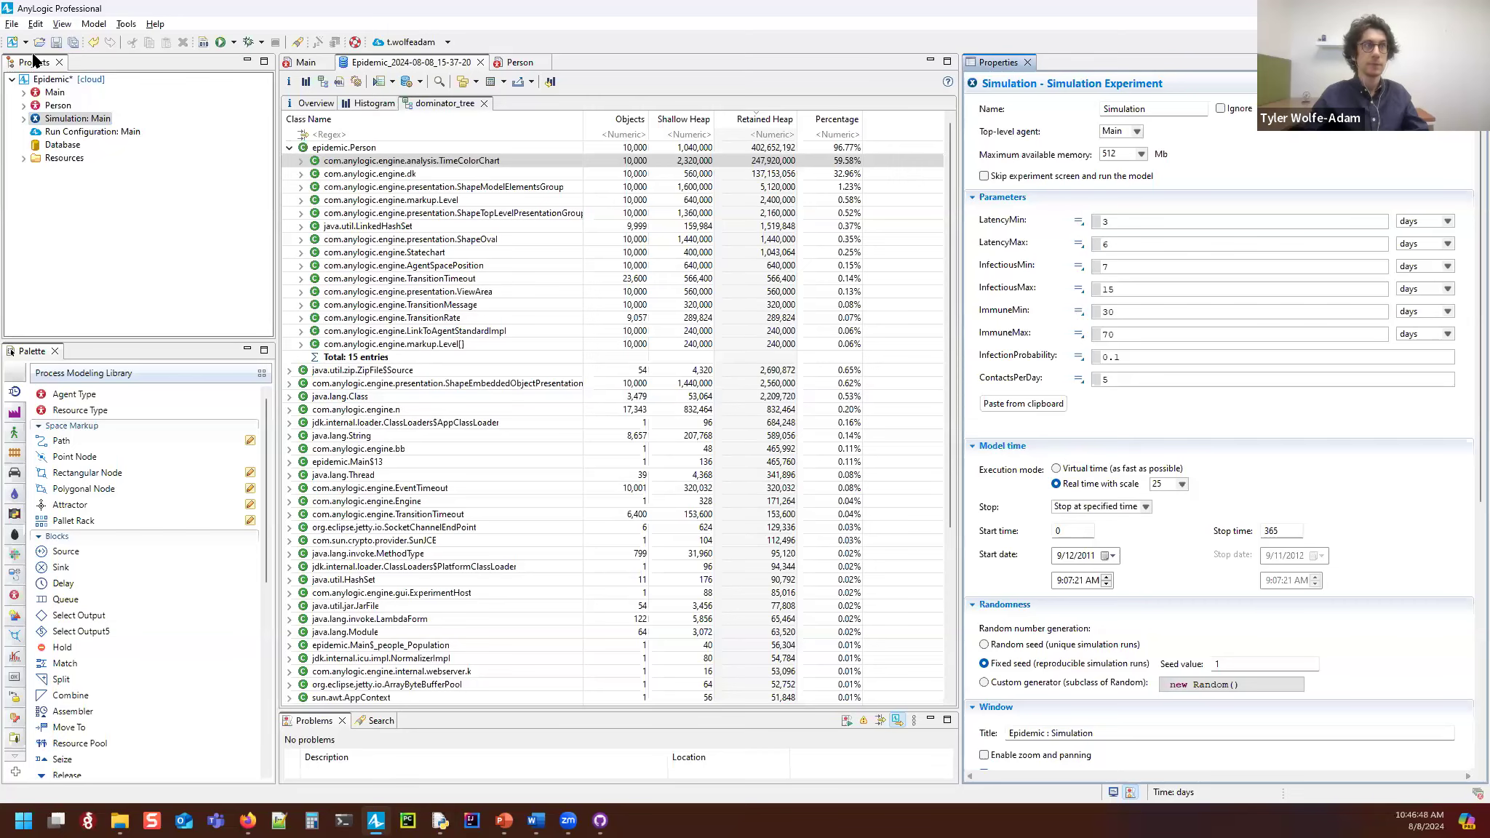
# Step: Close the Epidemic model without saving its changes, dismiss the error messages, and close its memory dump
pyautogui.rightClick(41, 81)
pyautogui.click(95, 164)
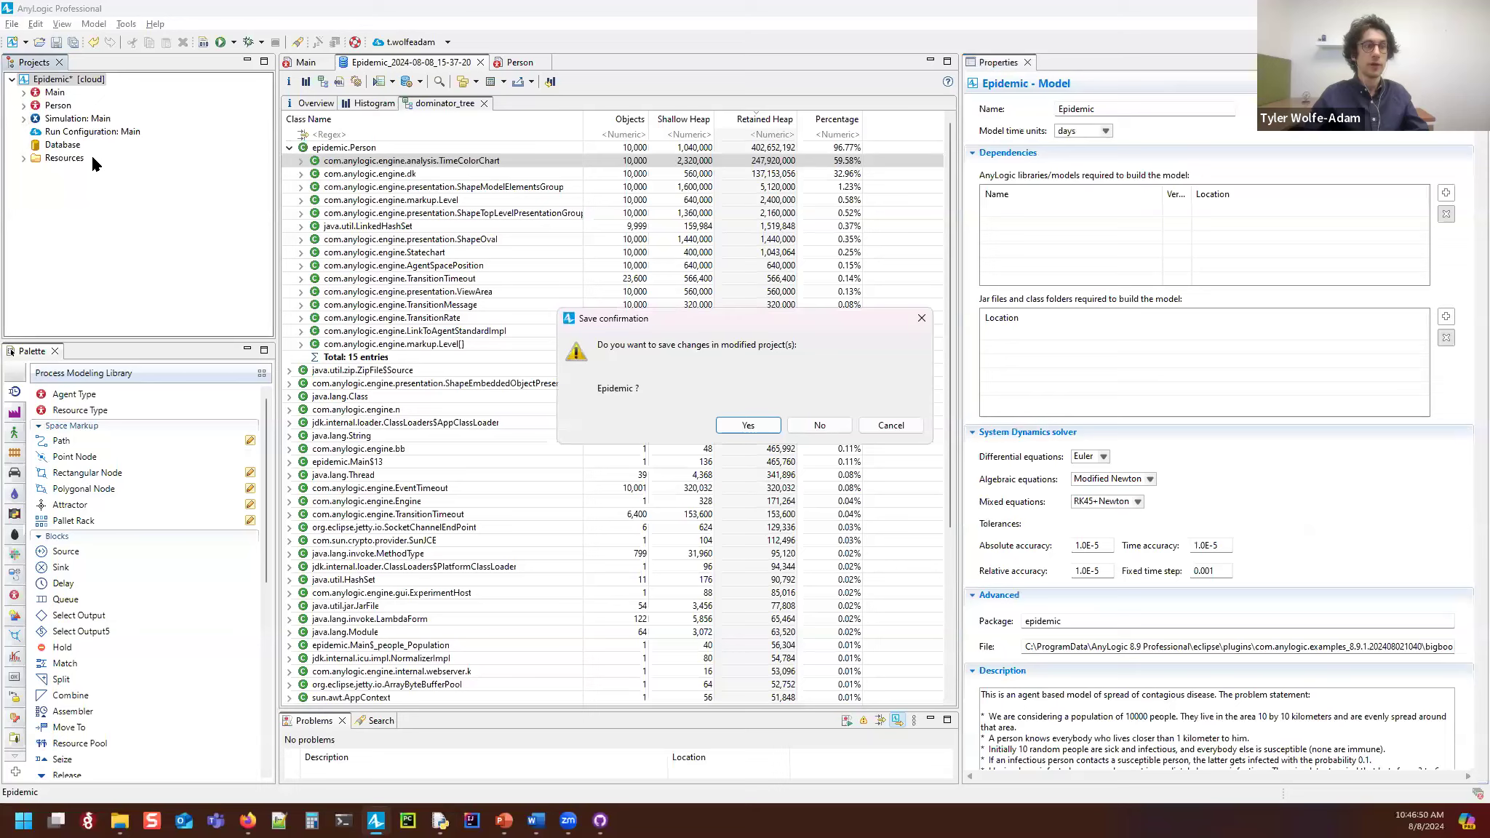
pyautogui.click(810, 429)
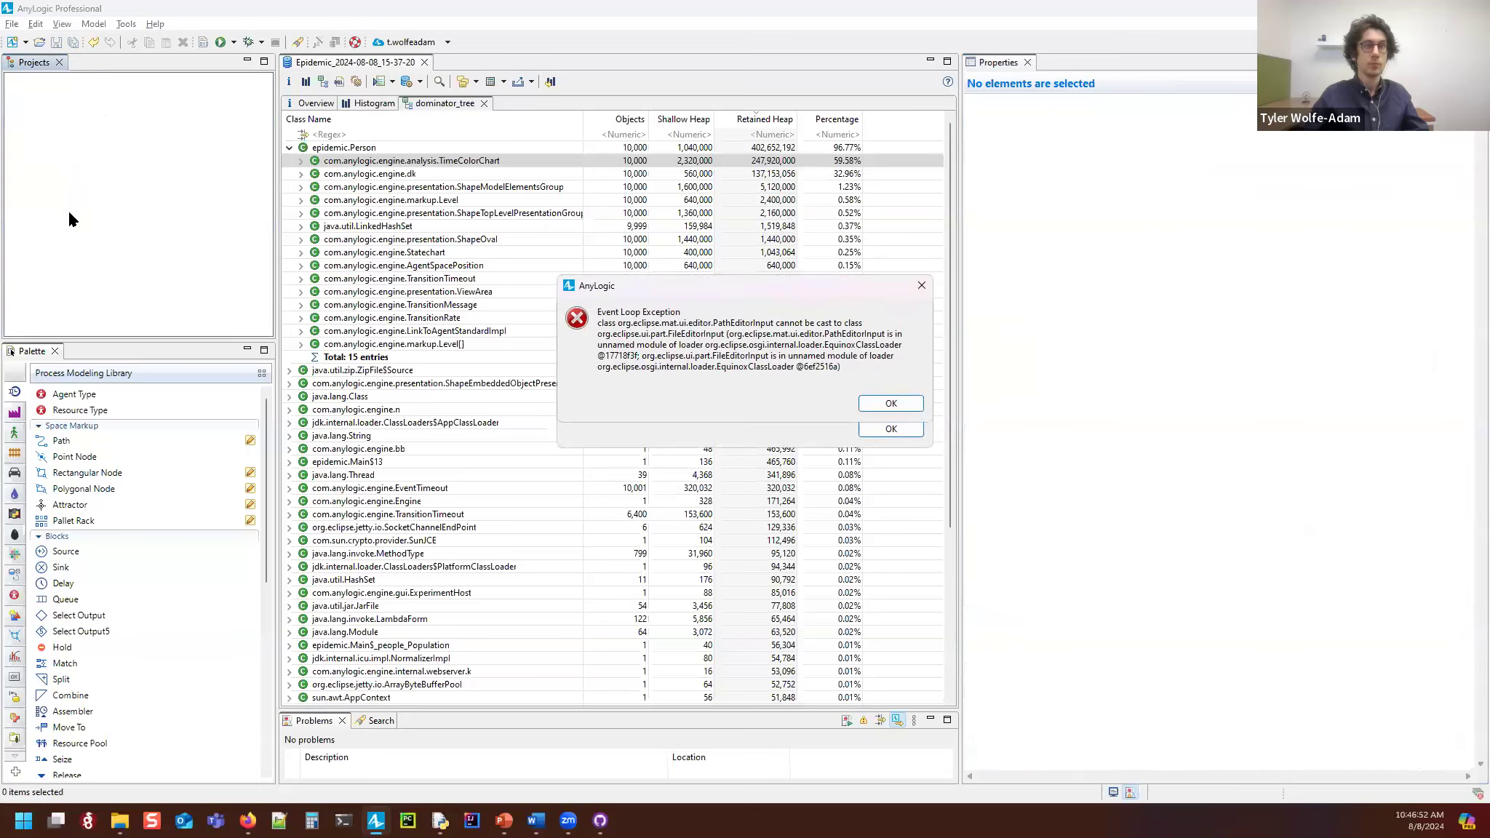
pyautogui.click(883, 404)
pyautogui.click(890, 428)
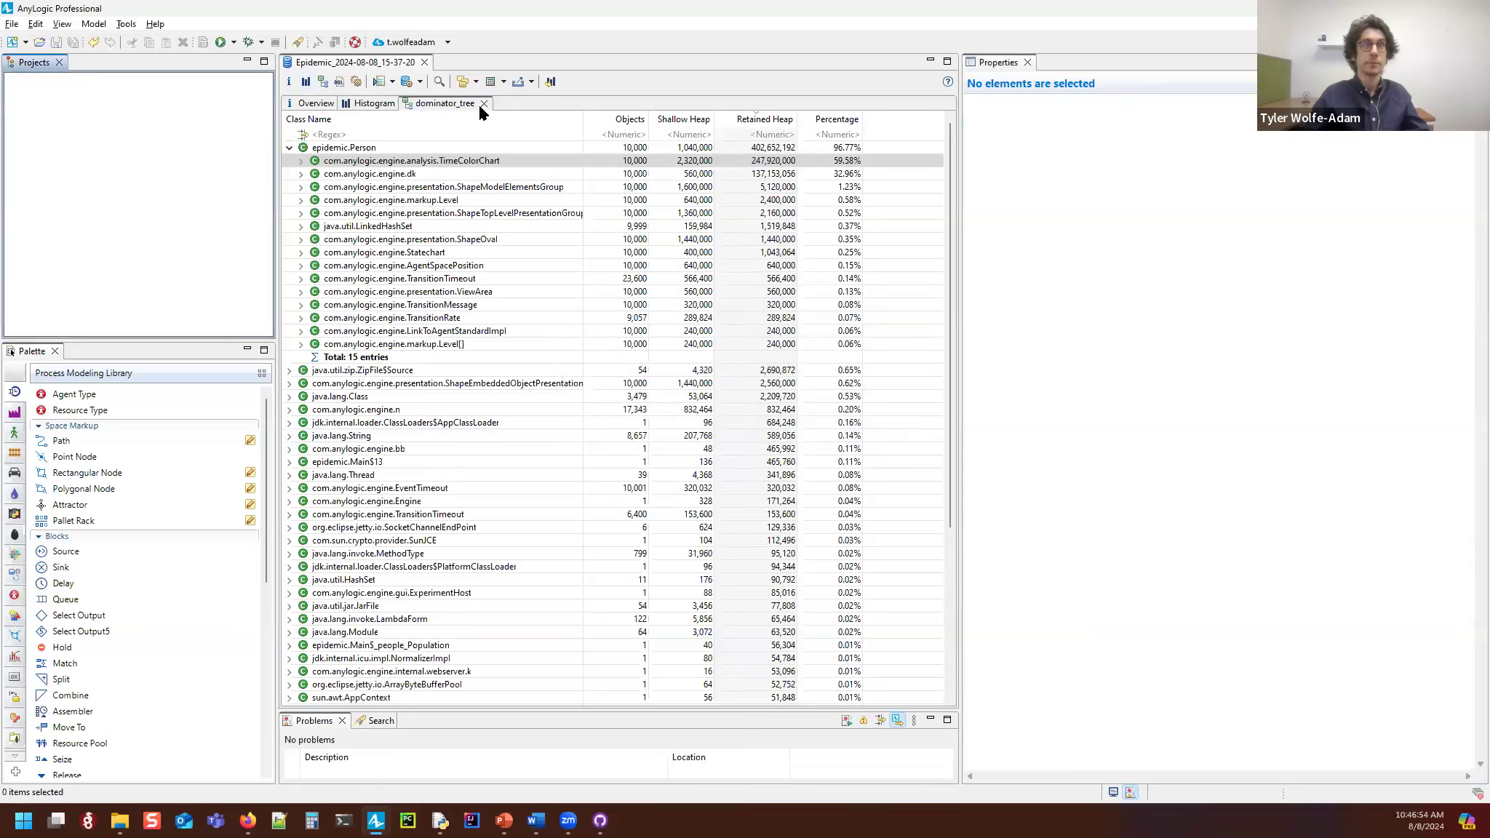
pyautogui.click(425, 63)
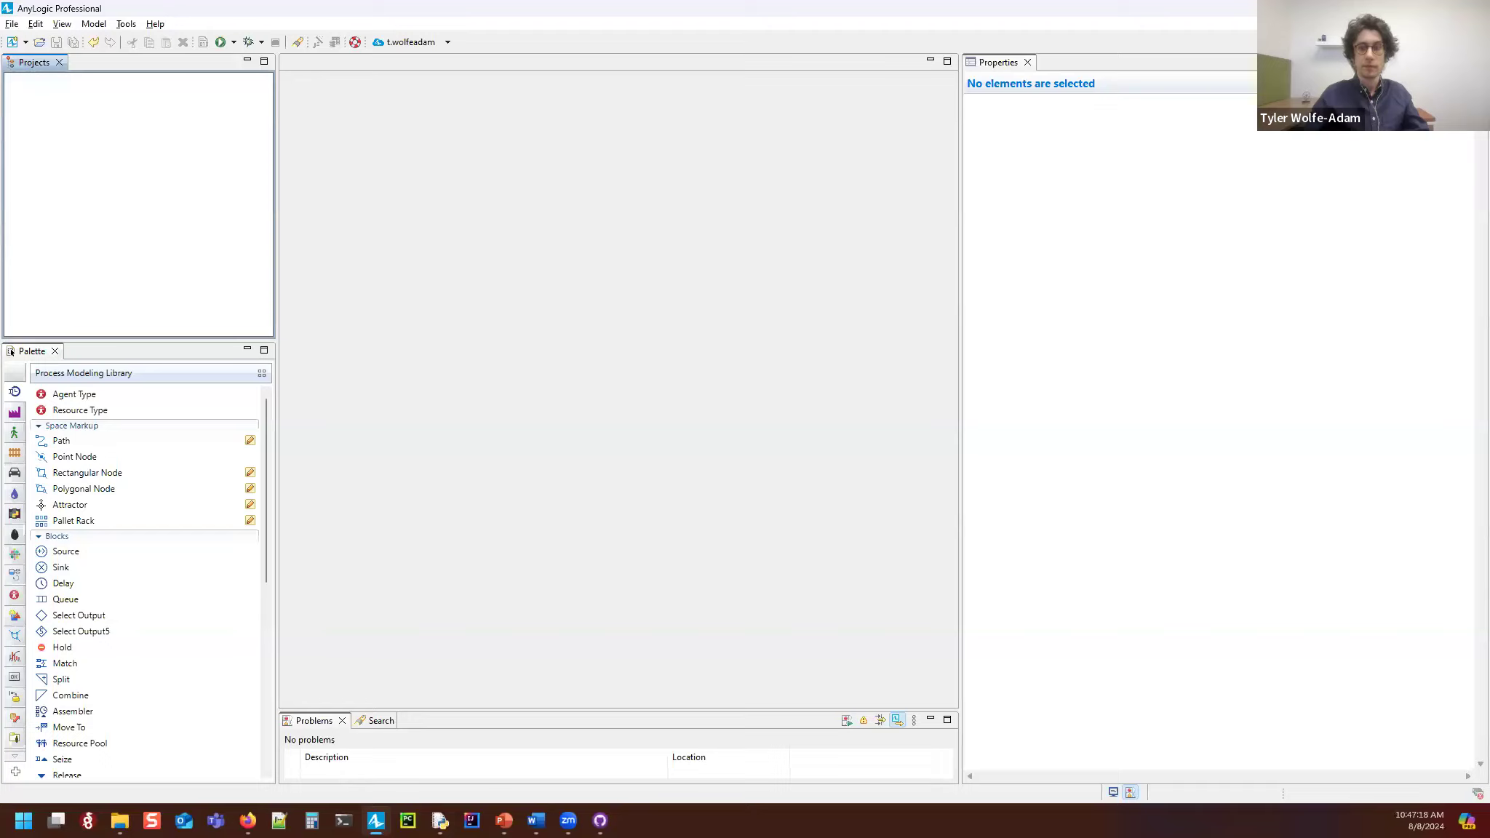
# Step: Open the recent Route Provider - MoveTo Stat model and look over the GIS map and flowchart in Main
pyautogui.click(13, 24)
pyautogui.moveTo(103, 72)
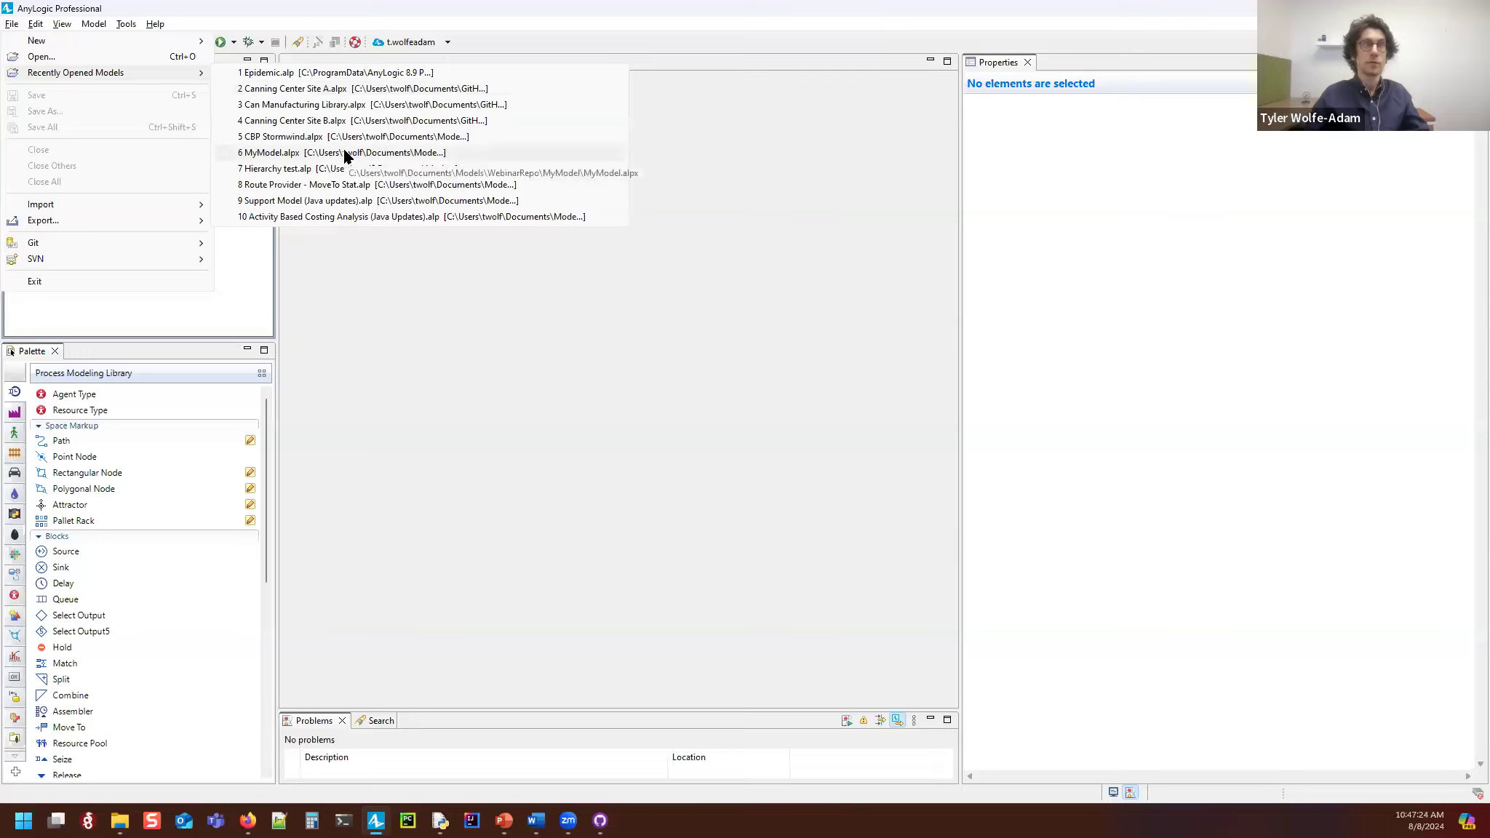
pyautogui.click(362, 184)
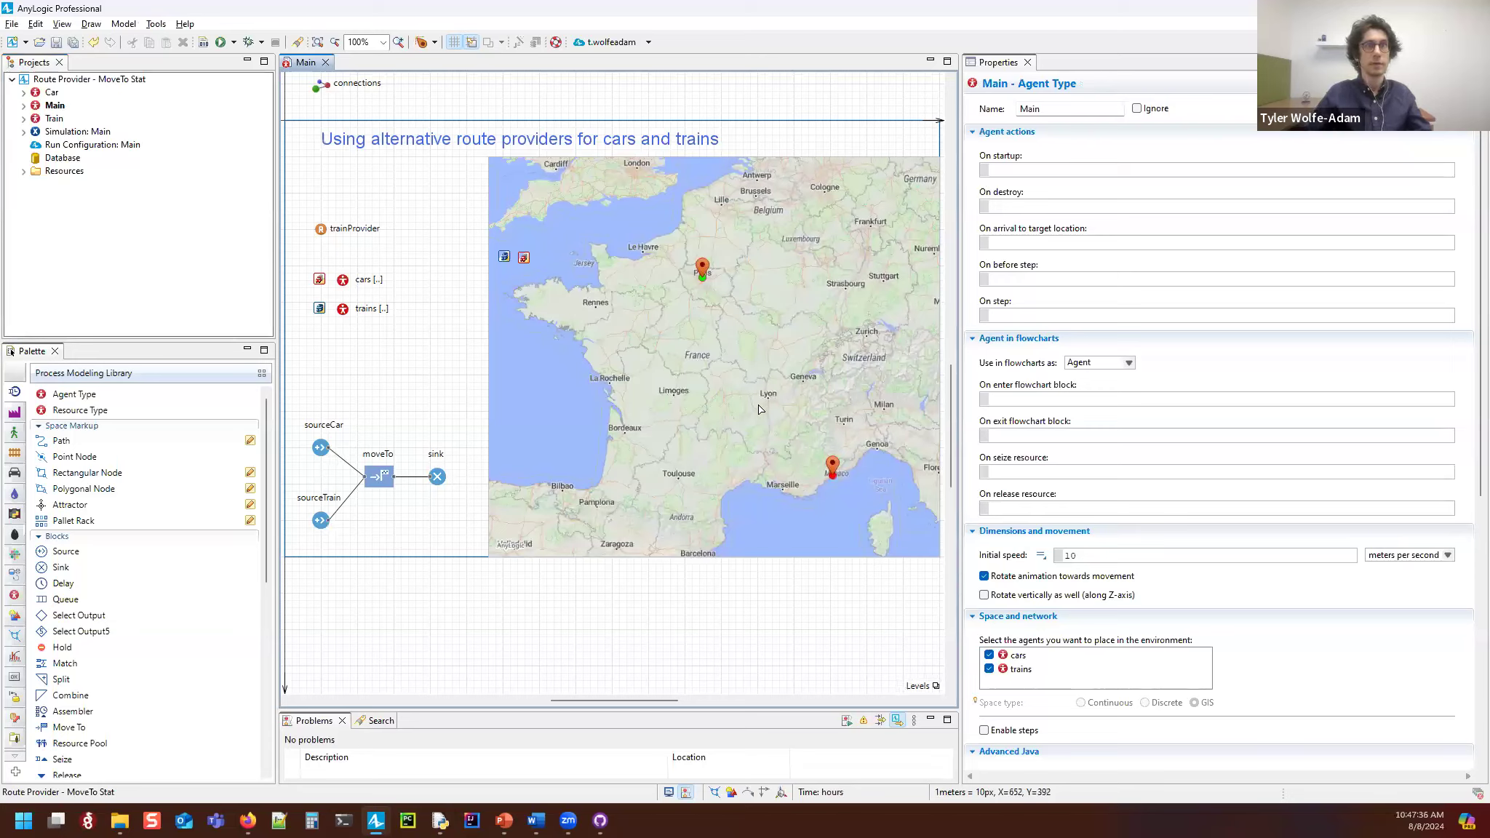
pyautogui.click(655, 368)
pyautogui.click(477, 331)
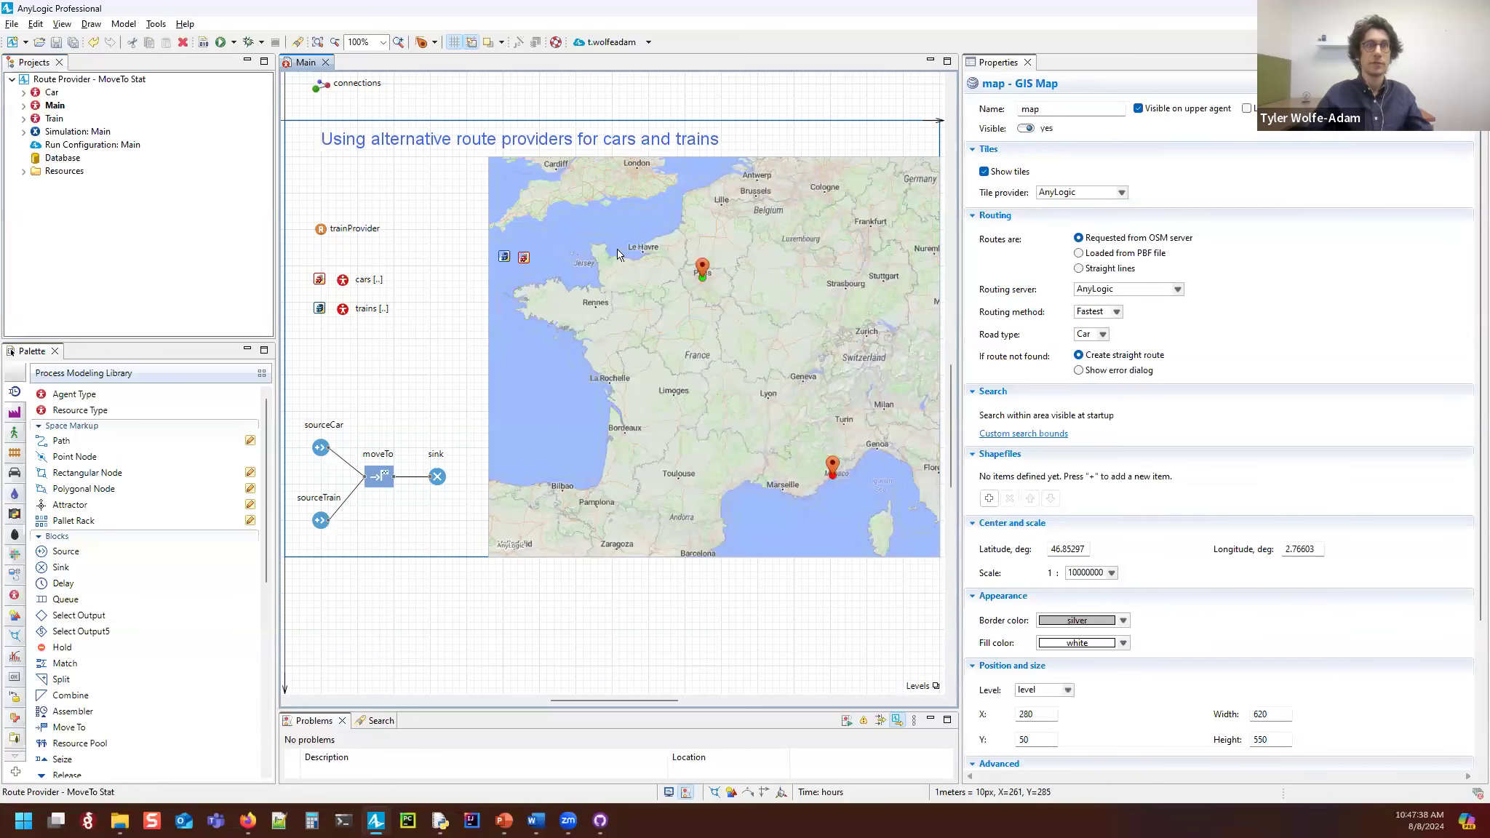
pyautogui.moveTo(483, 194); pyautogui.dragTo(502, 196)
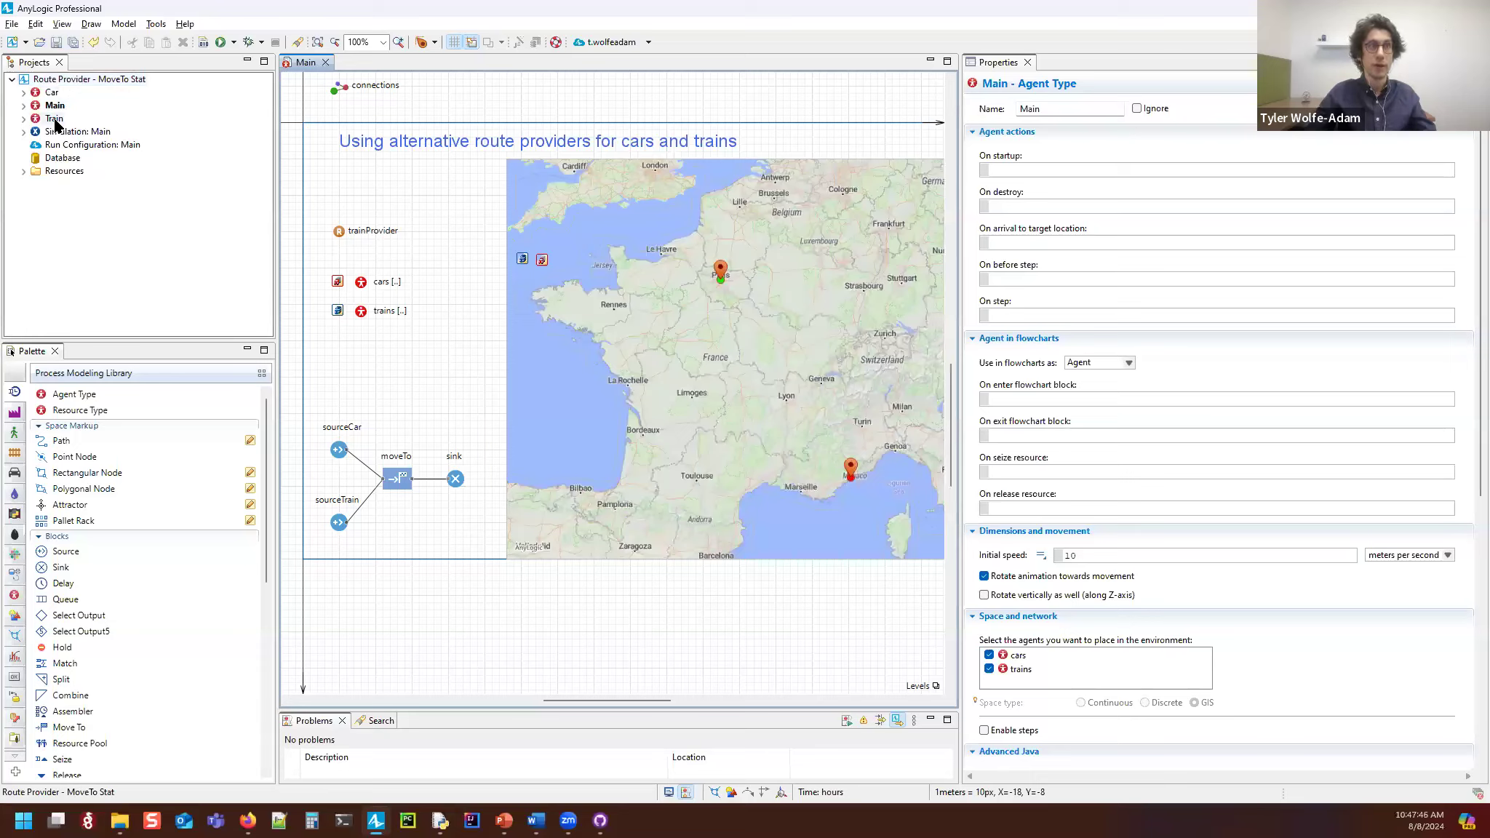
pyautogui.hscroll(2, 712, 239)
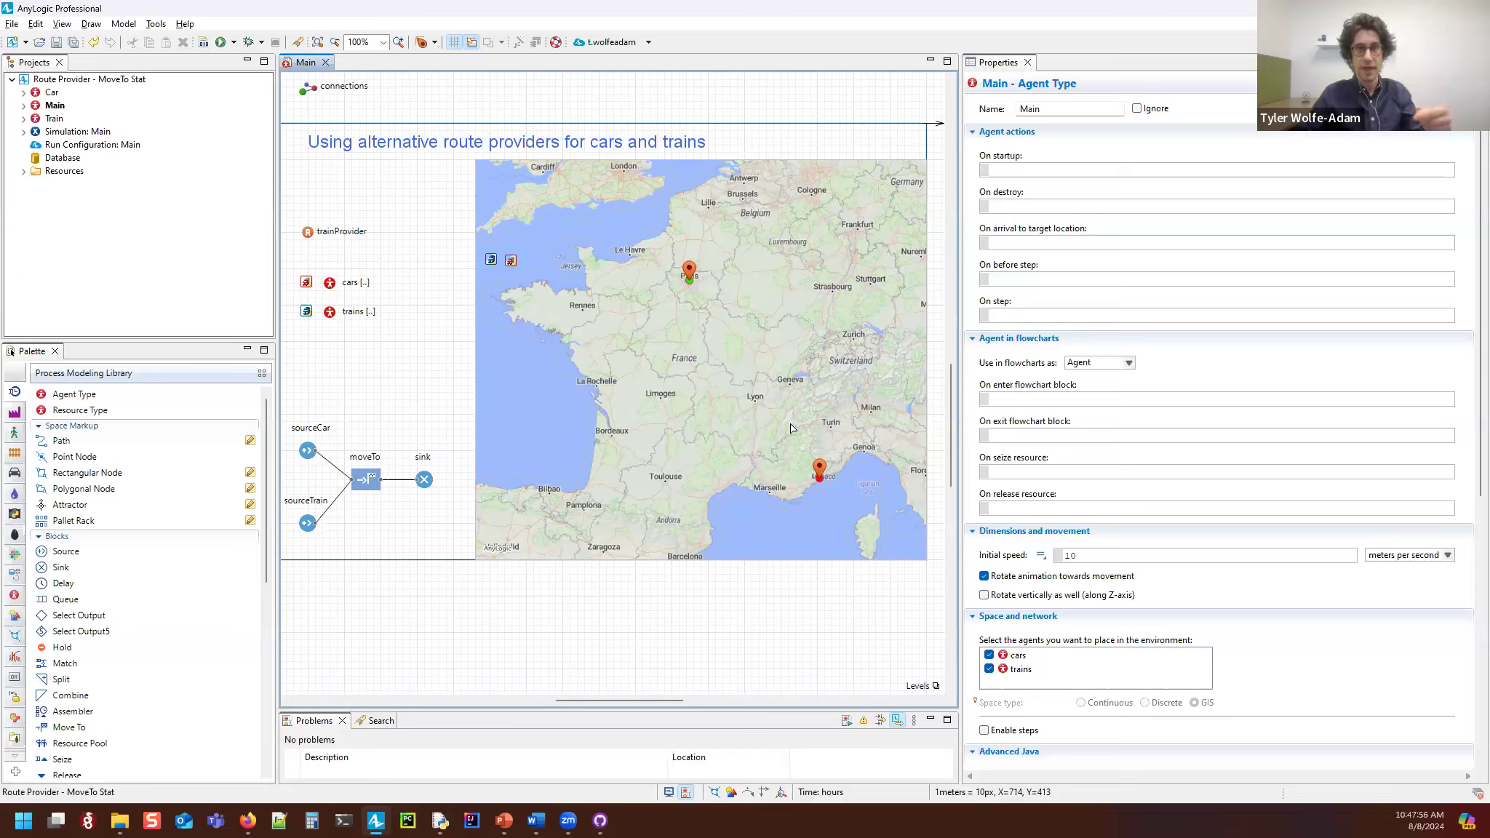
# Step: Review the properties of the GIS map, trainProvider, the cars and trains populations, the sourceCar block and the moveTo block
pyautogui.click(615, 381)
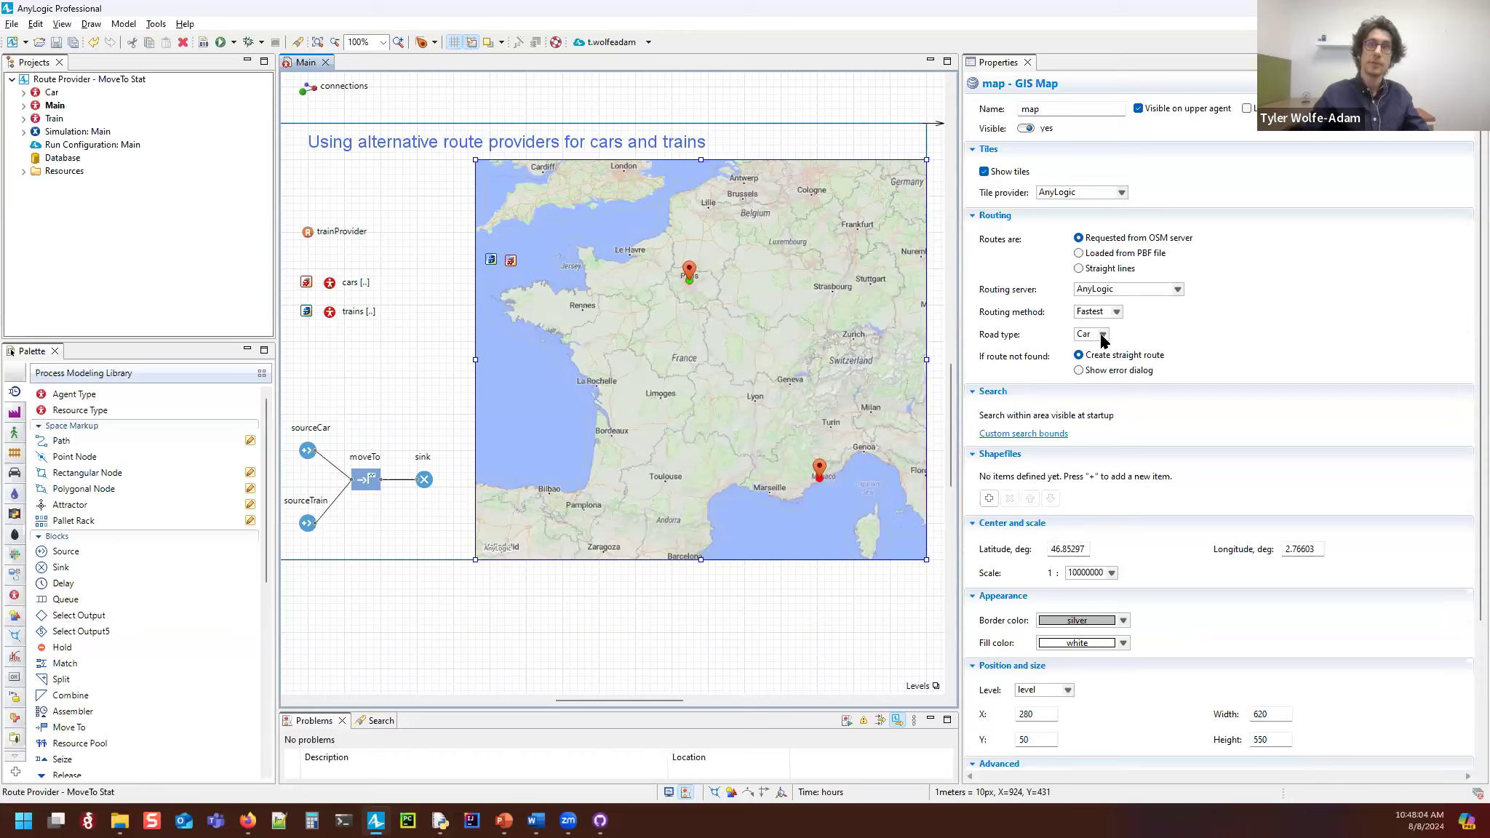
pyautogui.click(307, 232)
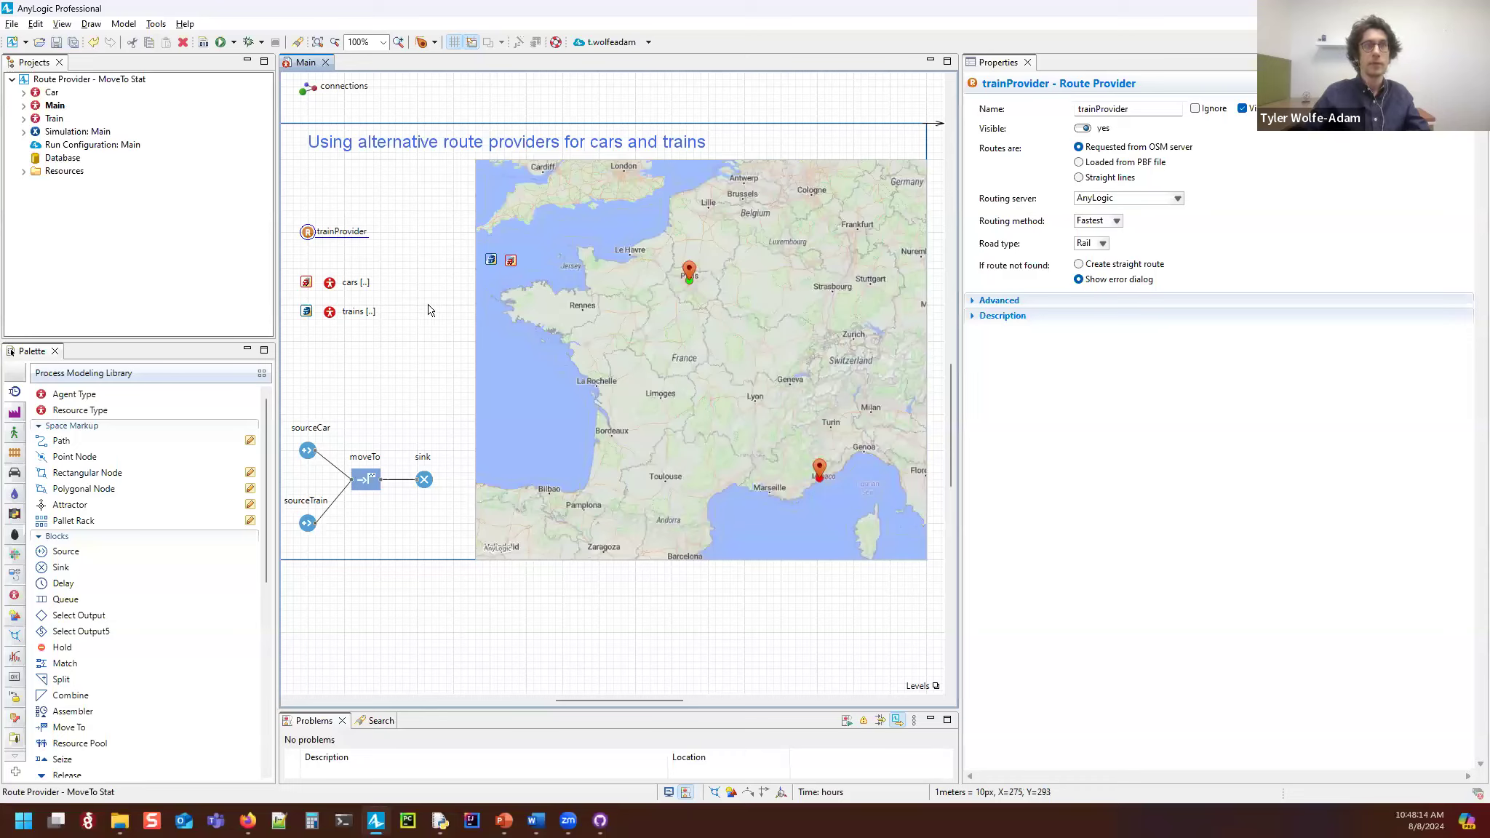
pyautogui.click(329, 285)
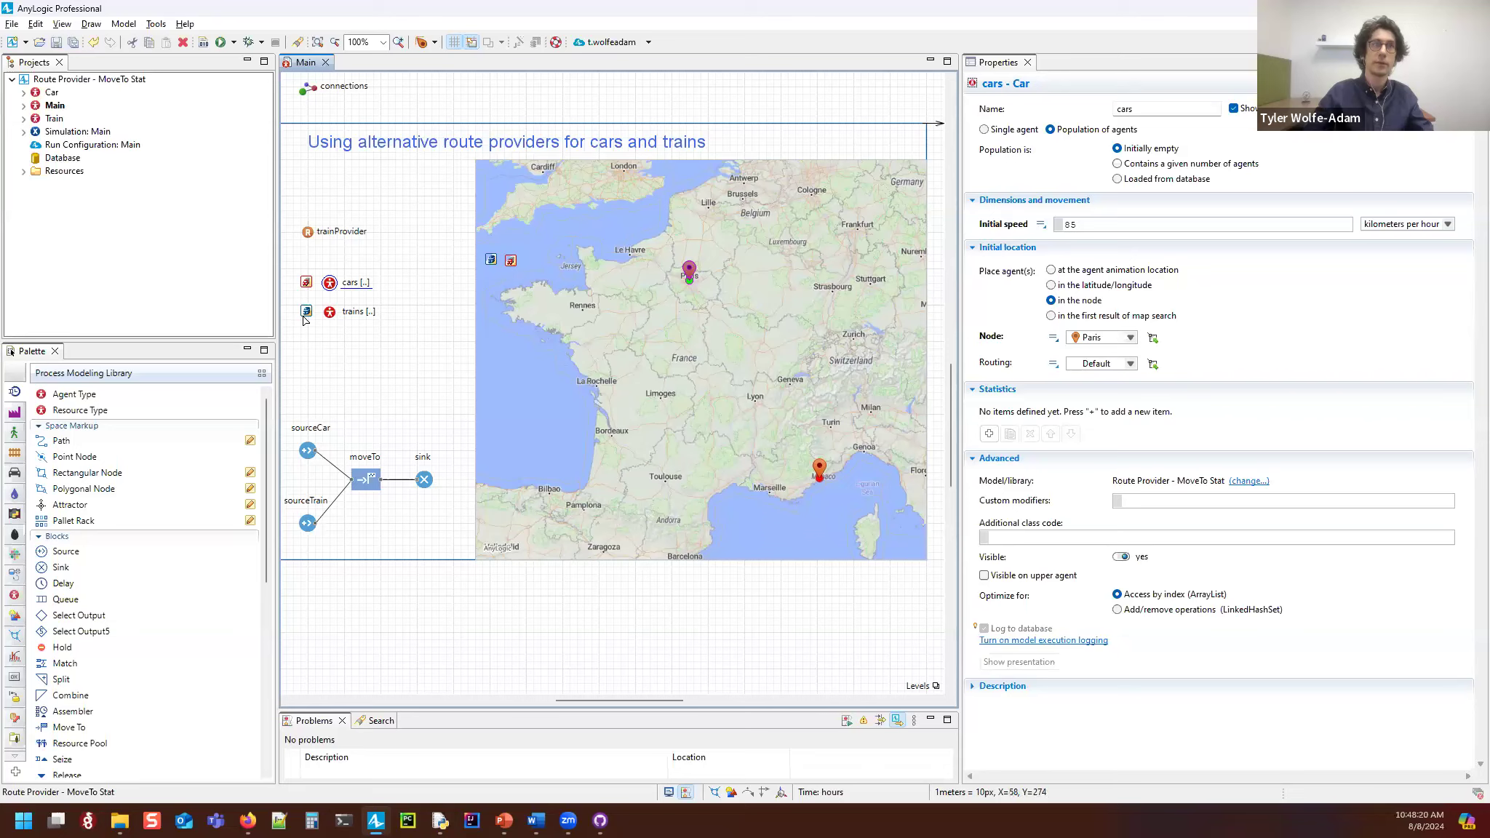
pyautogui.click(329, 312)
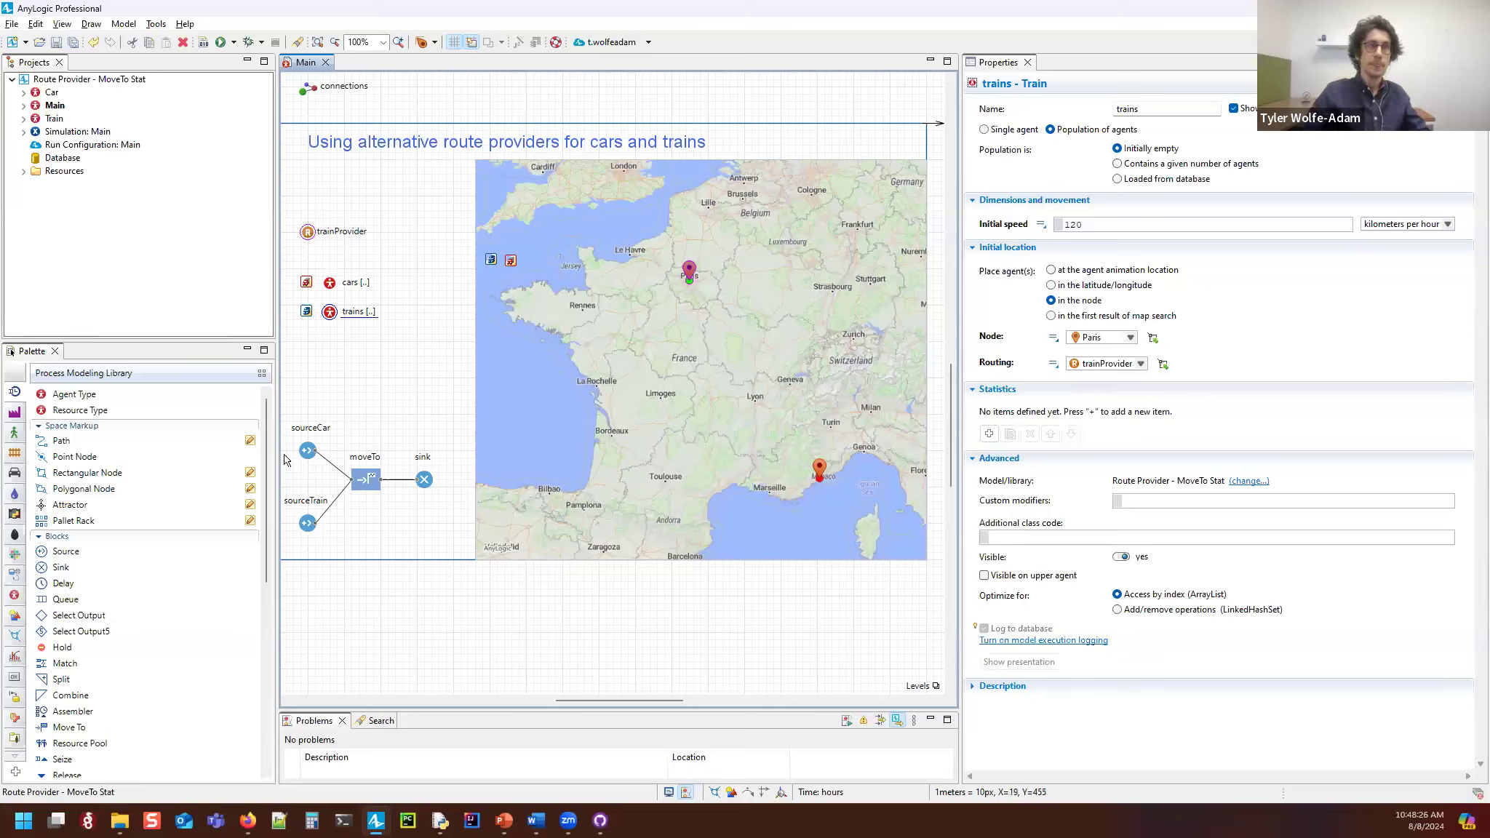
pyautogui.click(306, 451)
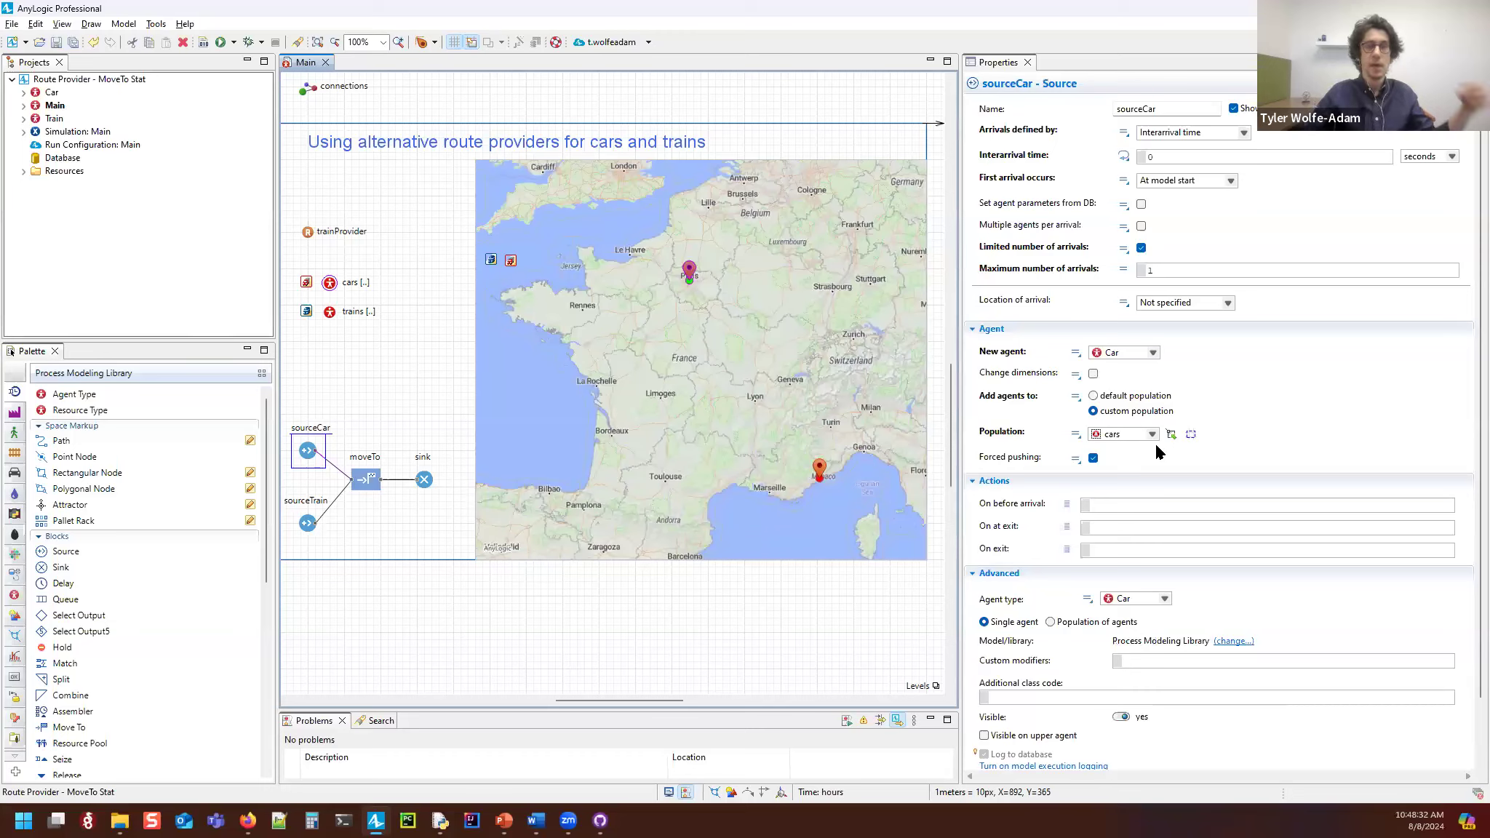
pyautogui.click(367, 480)
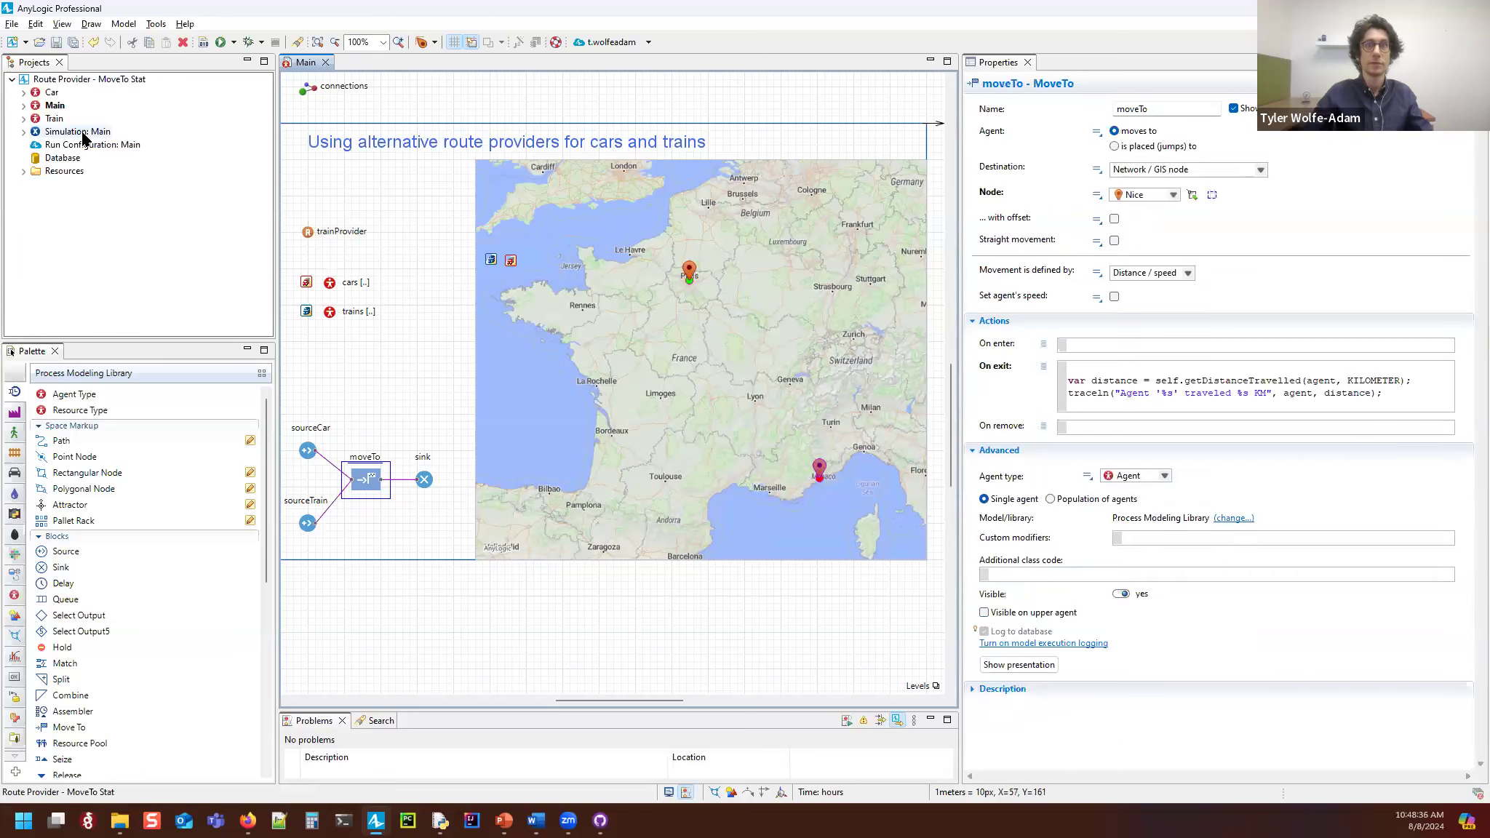
# Step: Build the model and examine the moveTo block's On exit code, including the %s placeholders and arguments of its traceln call
pyautogui.click(1124, 368)
pyautogui.click(202, 43)
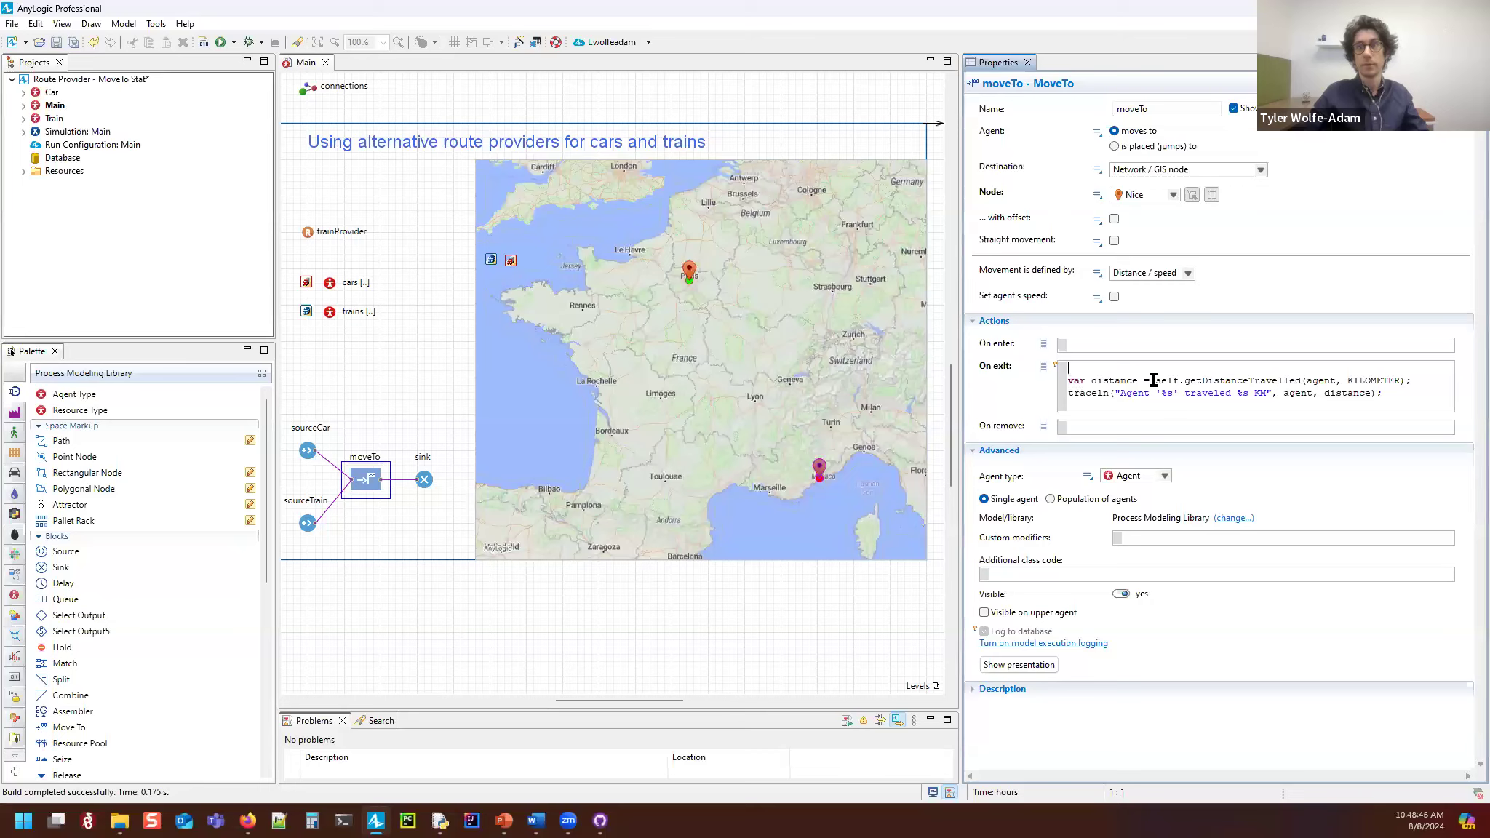
pyautogui.moveTo(1164, 381)
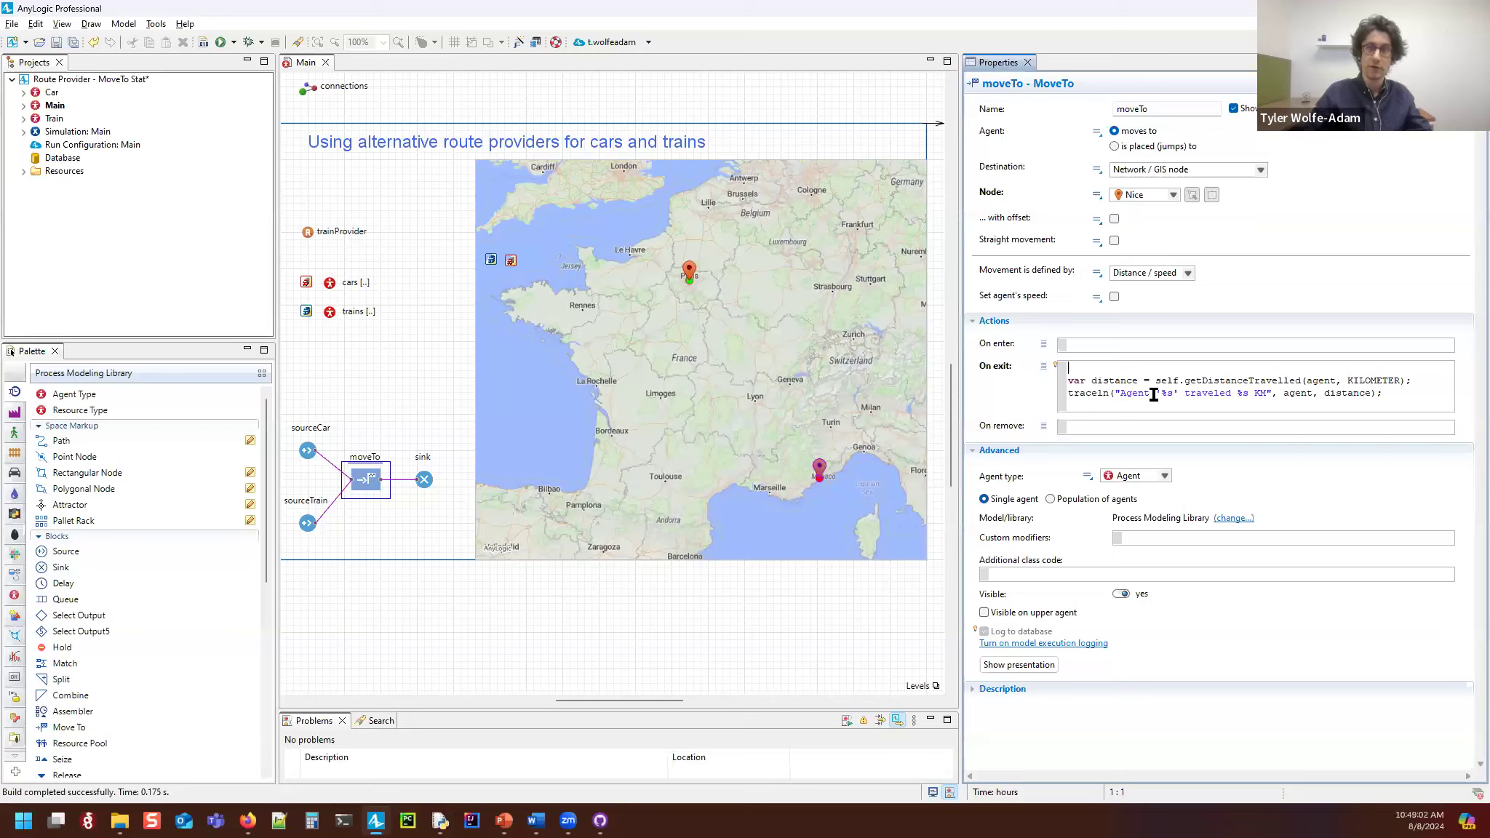
pyautogui.moveTo(1162, 393); pyautogui.dragTo(1178, 395)
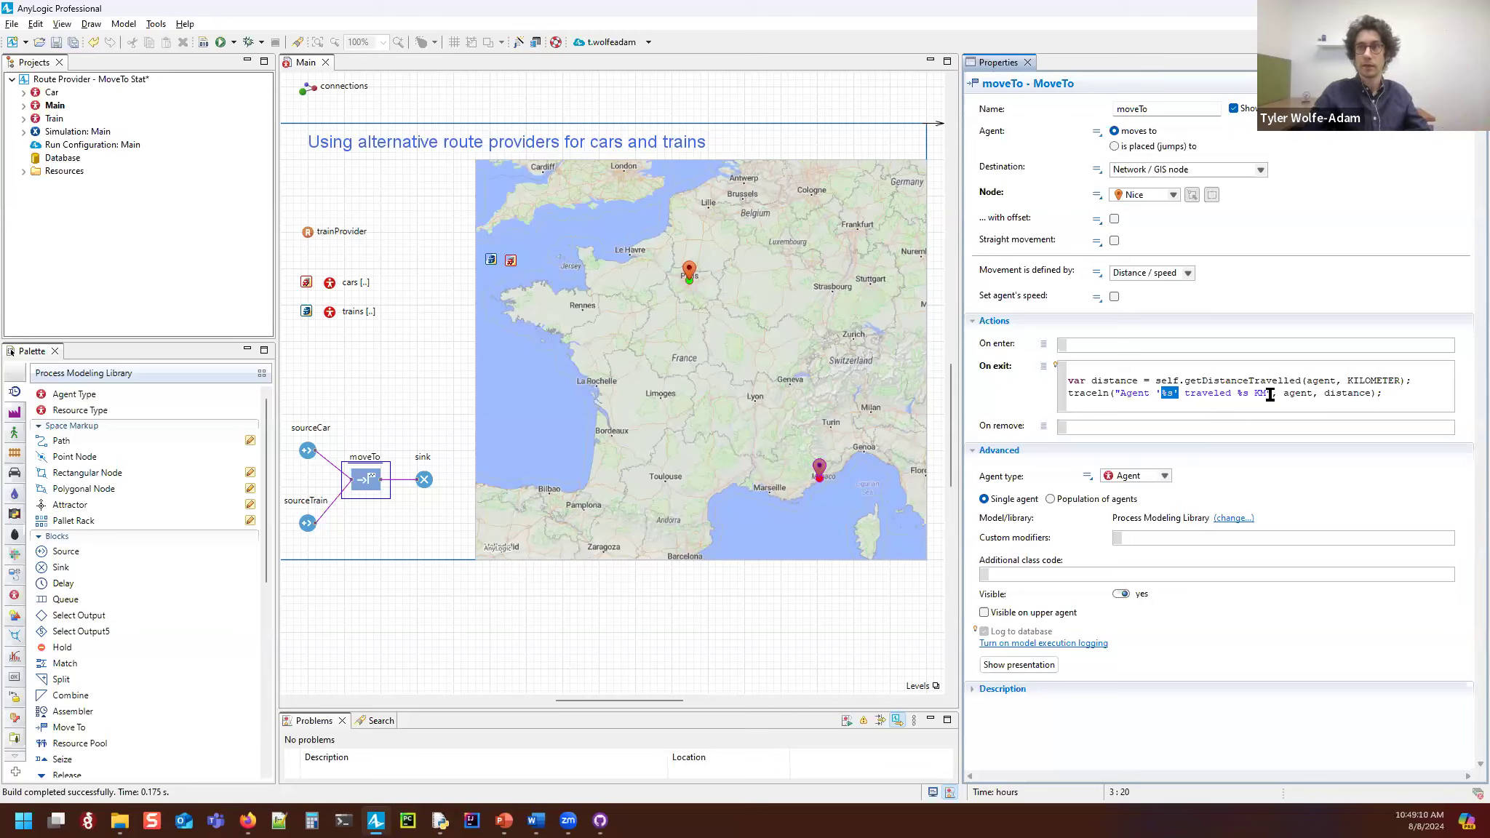
pyautogui.click(1353, 394)
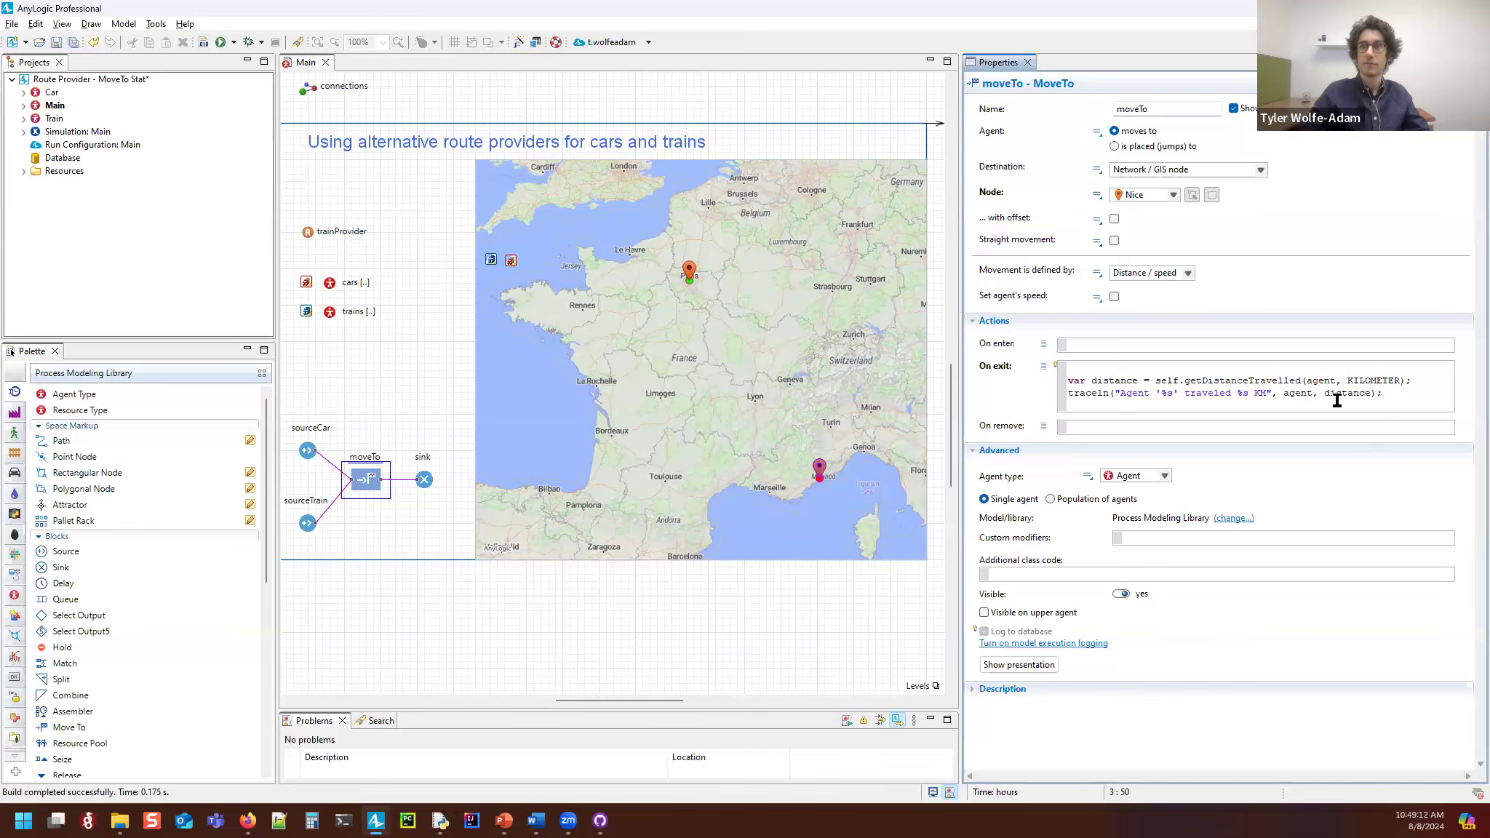
pyautogui.click(1393, 392)
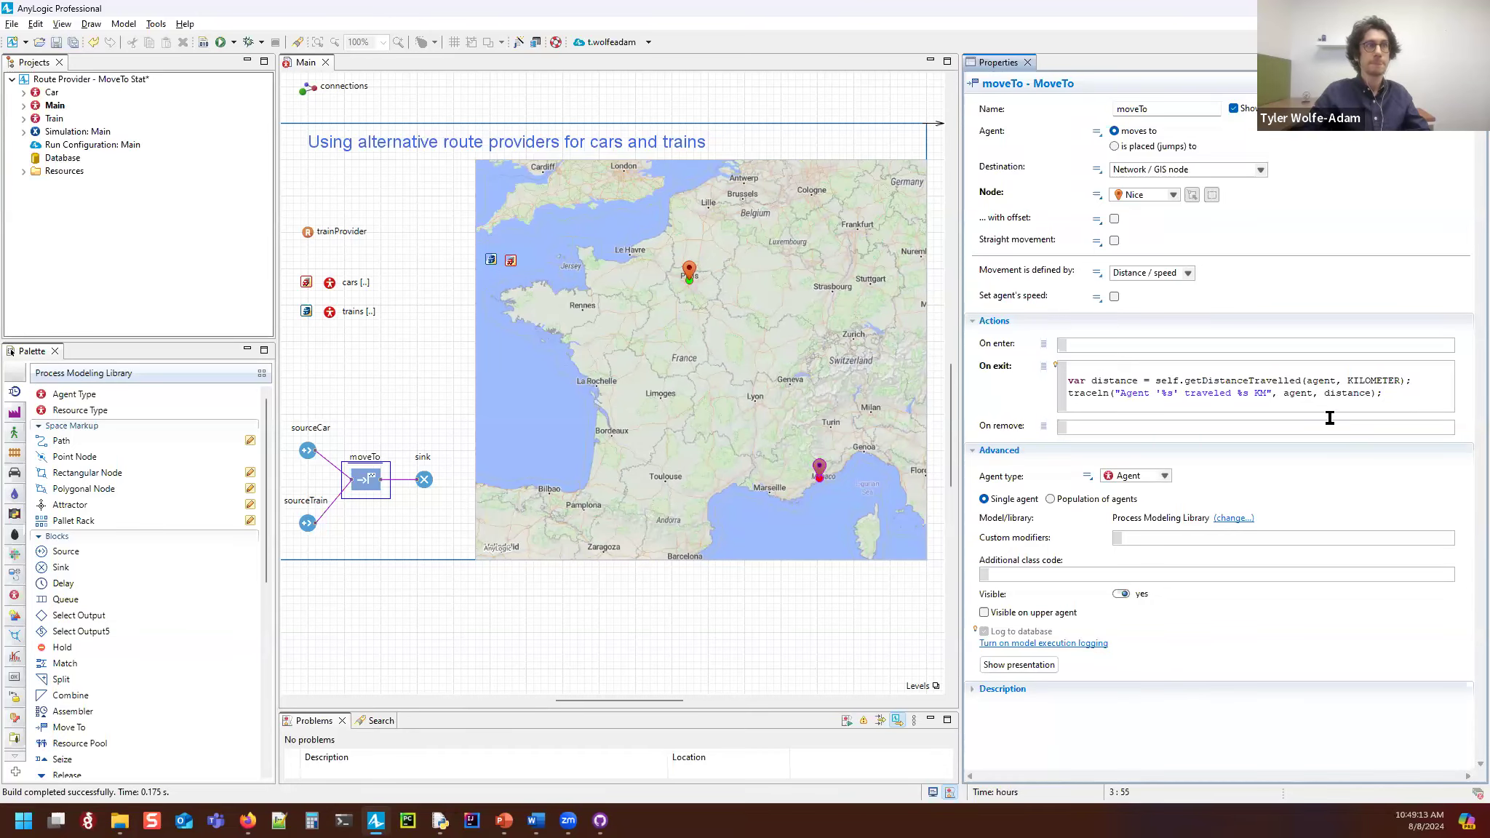
# Step: Run the Route Provider model's Simulation experiment and raise the execution speed to x5
pyautogui.rightClick(68, 131)
pyautogui.click(122, 350)
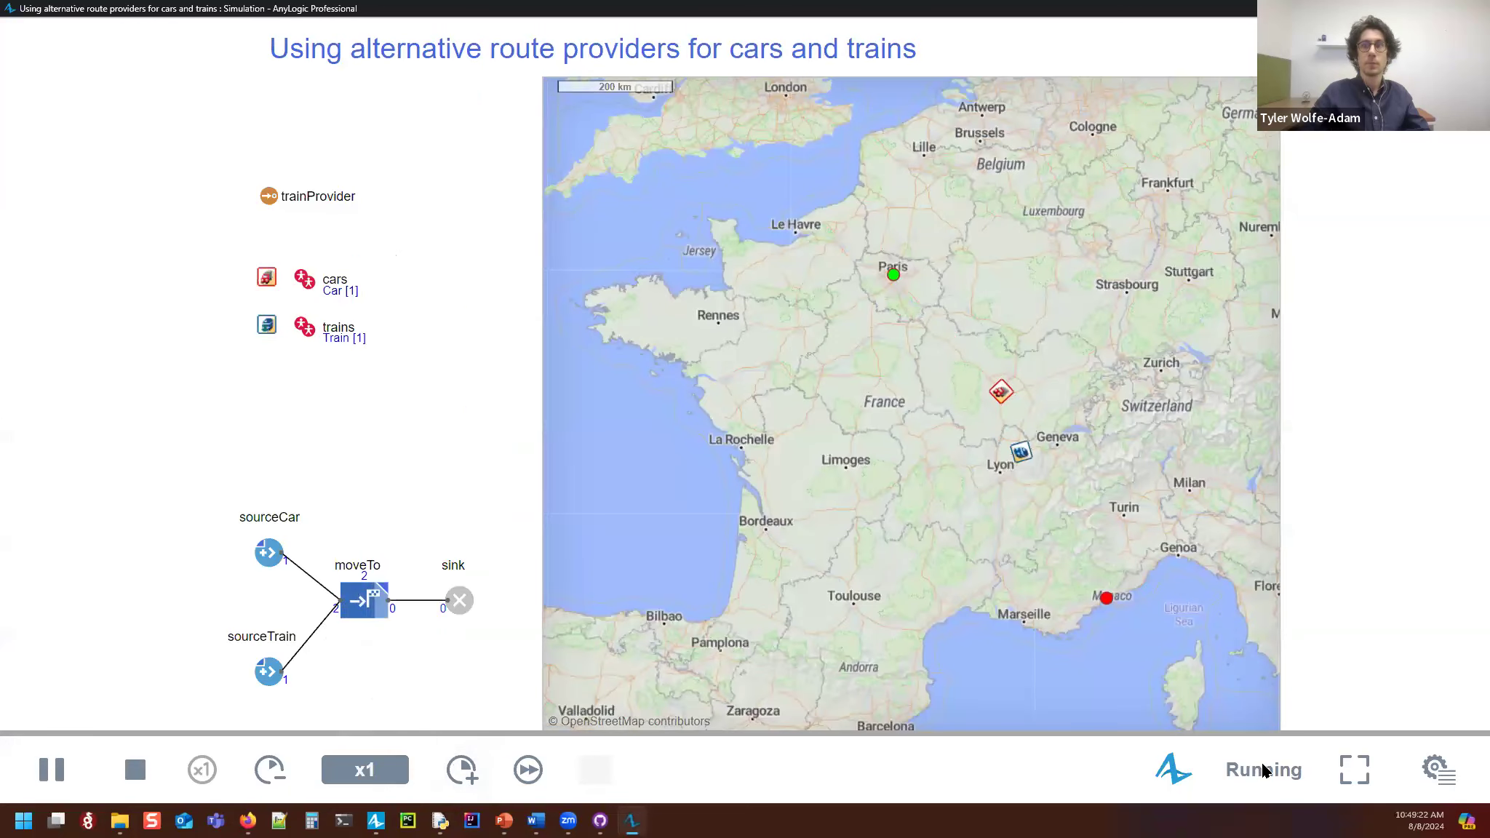
pyautogui.click(461, 770)
pyautogui.click(461, 770)
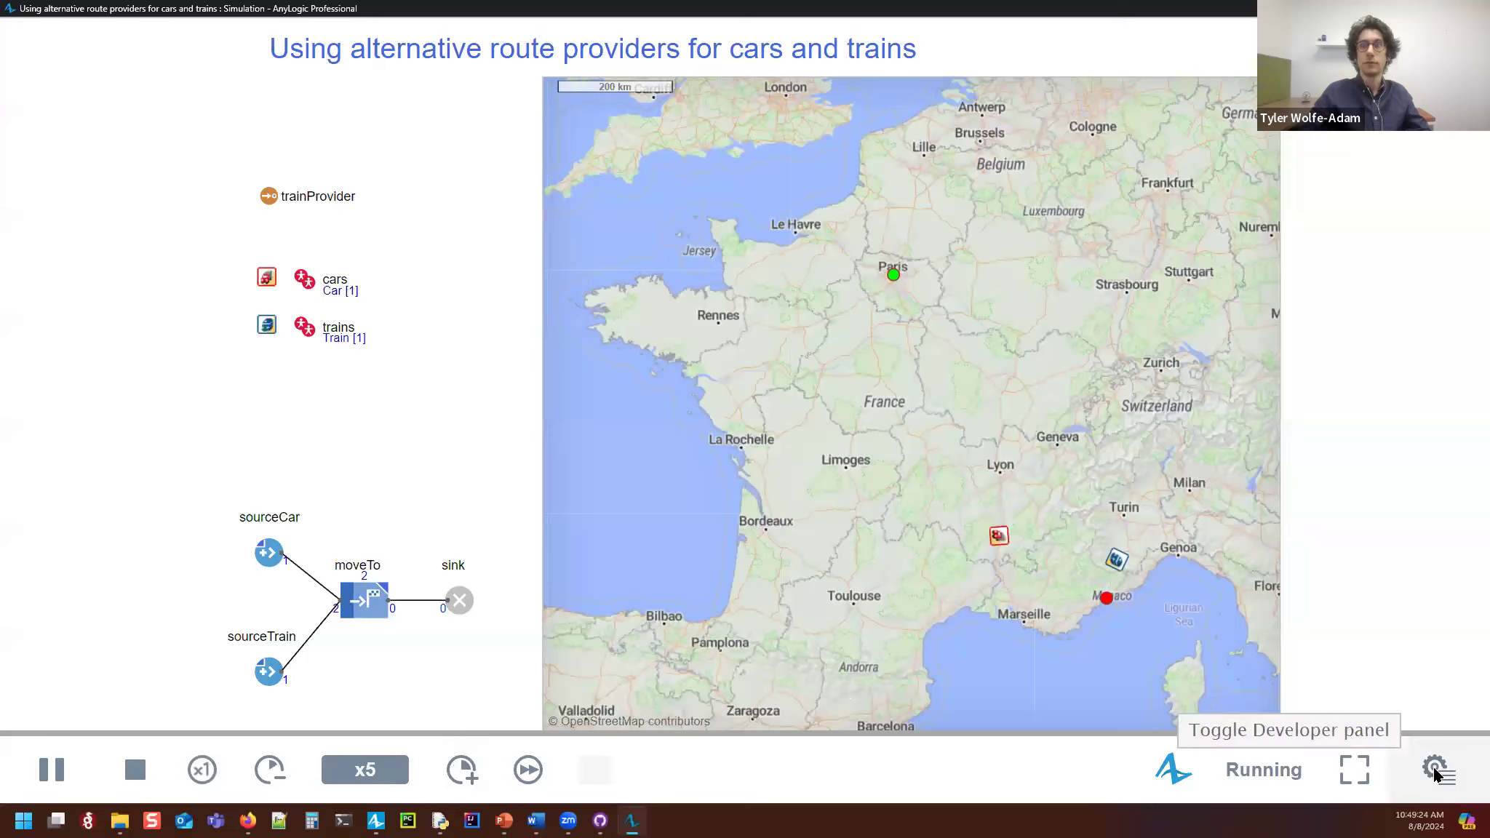
# Step: Show the developer panel, widen it to read the travelled distances in the console, and close the simulation window
pyautogui.click(1436, 769)
pyautogui.moveTo(1049, 420); pyautogui.dragTo(680, 400)
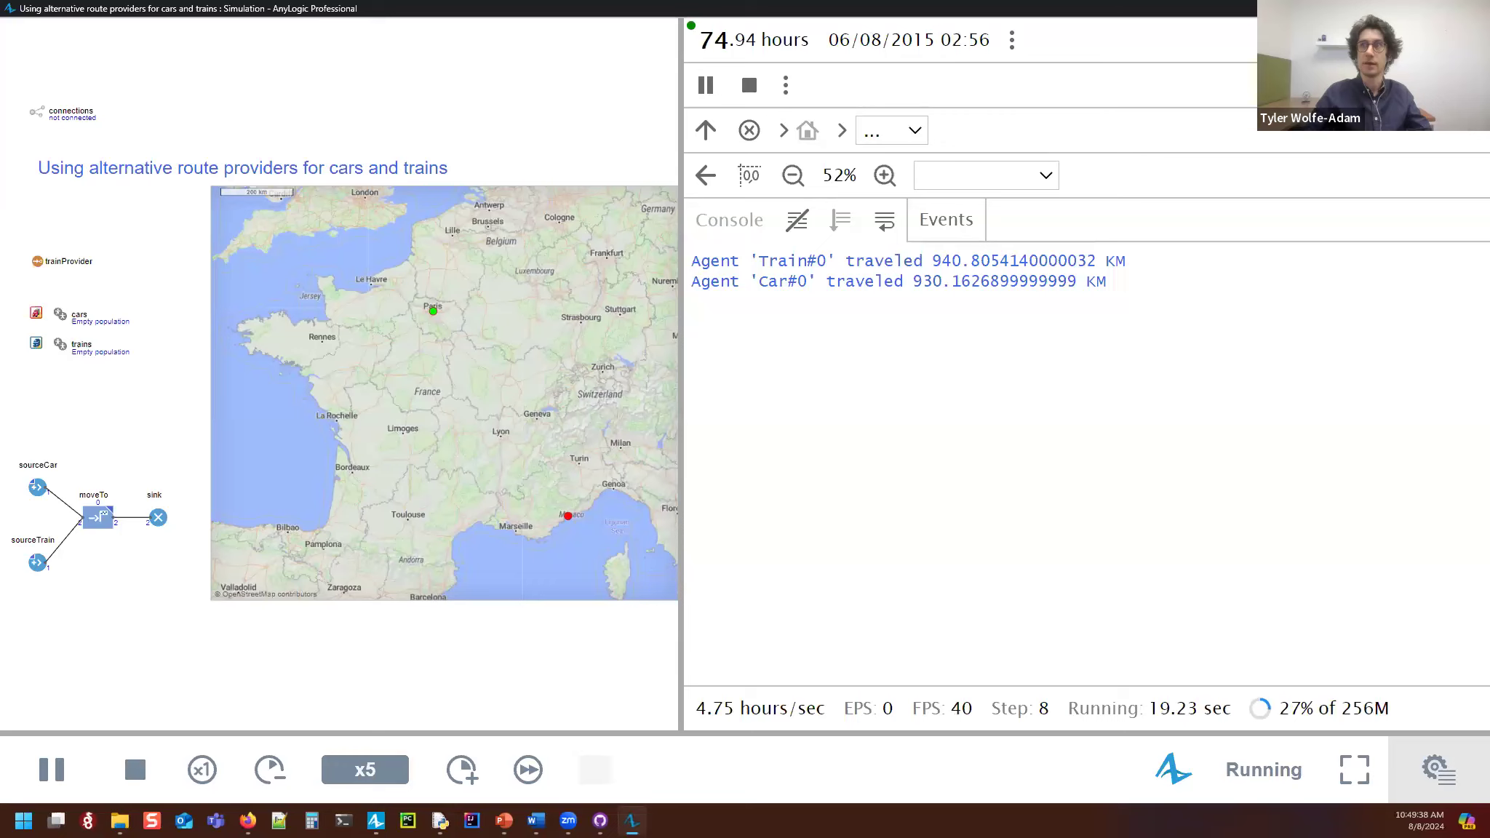
pyautogui.click(1473, 8)
# Step: Examine the getDistanceTravelled call in the moveTo block's On exit code again
pyautogui.click(370, 480)
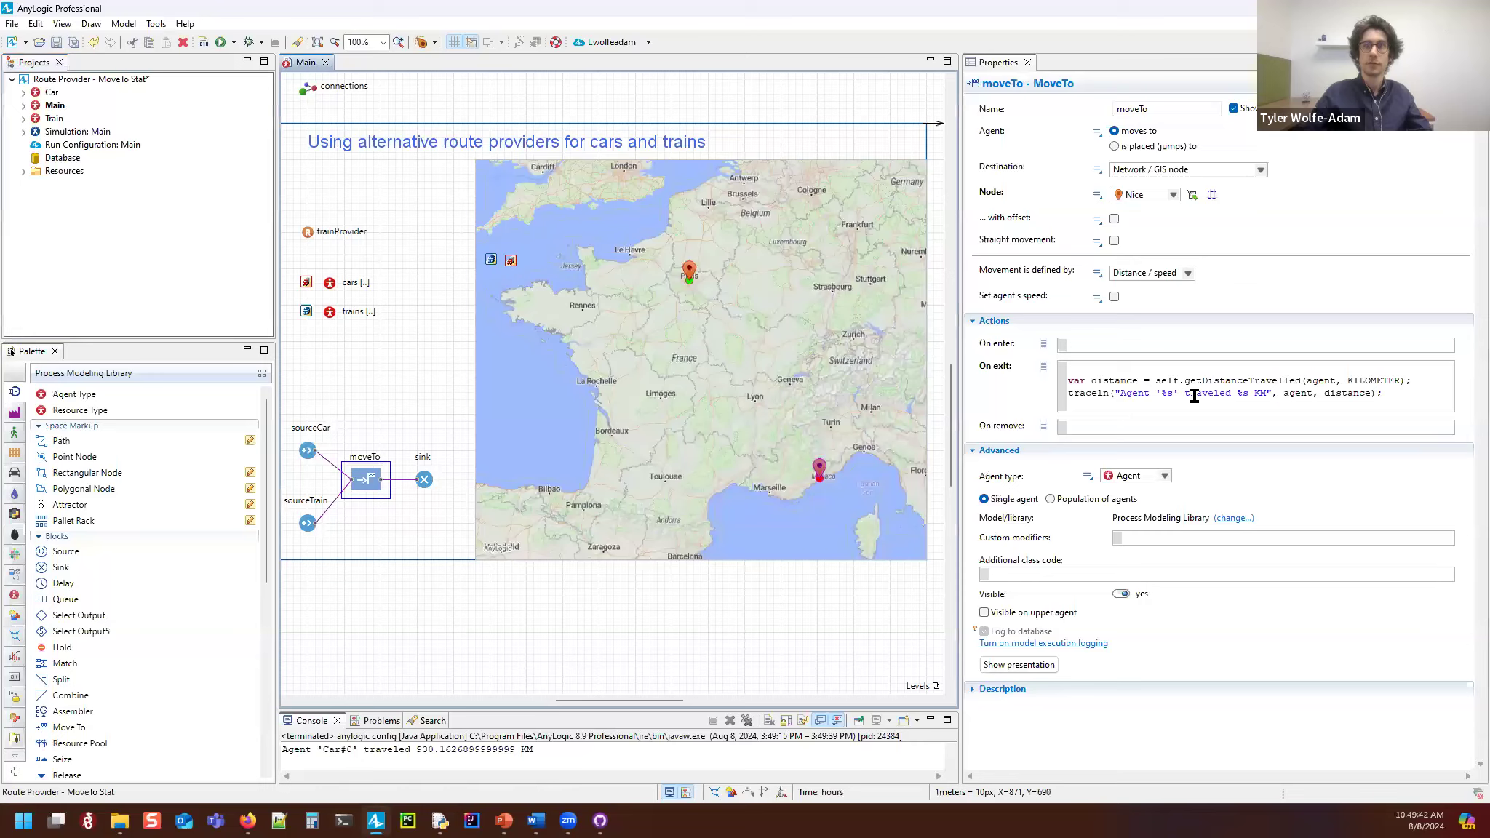
pyautogui.click(1109, 397)
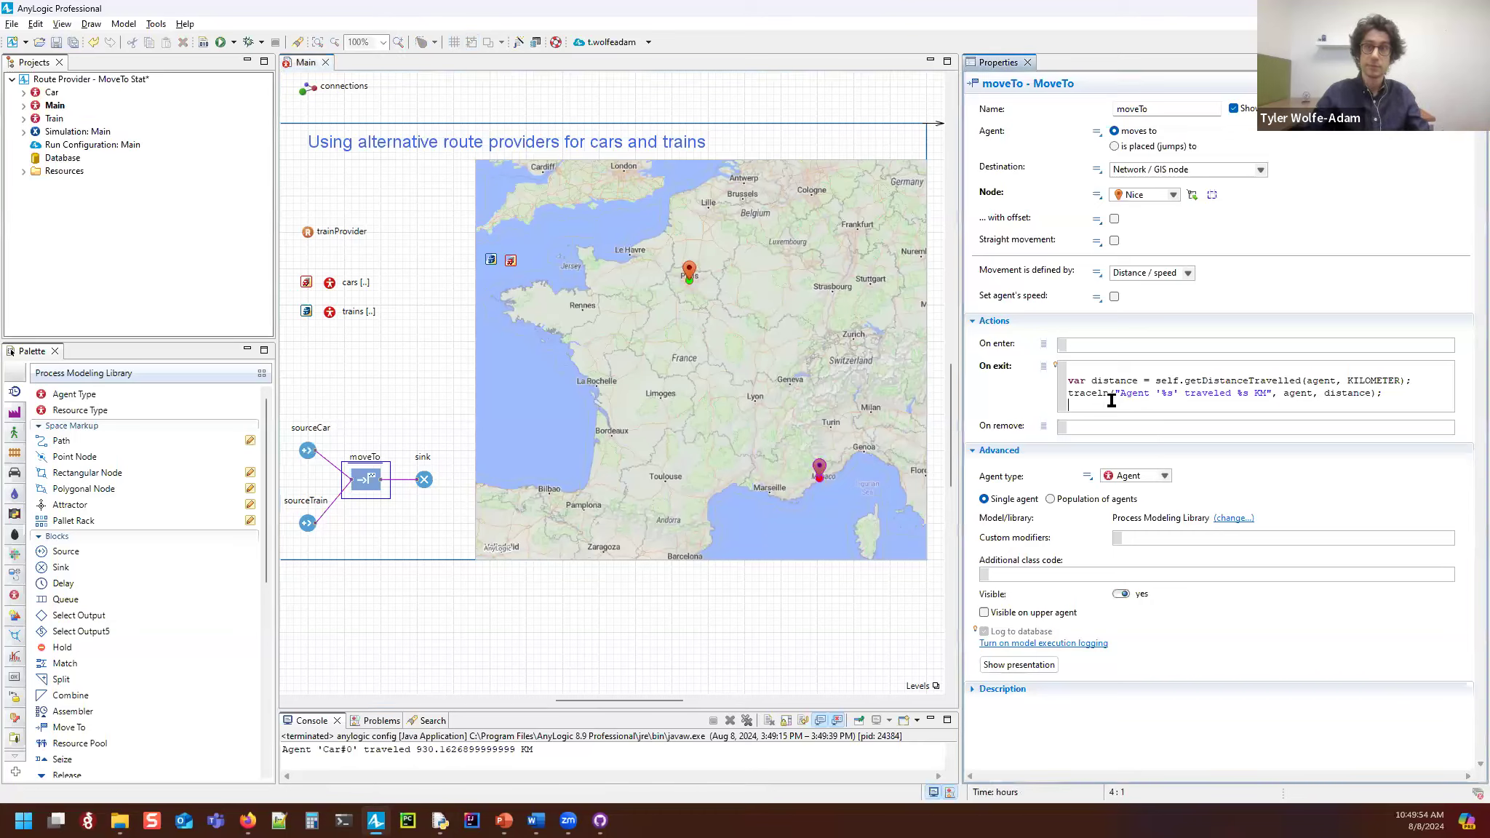
pyautogui.doubleClick(1205, 380)
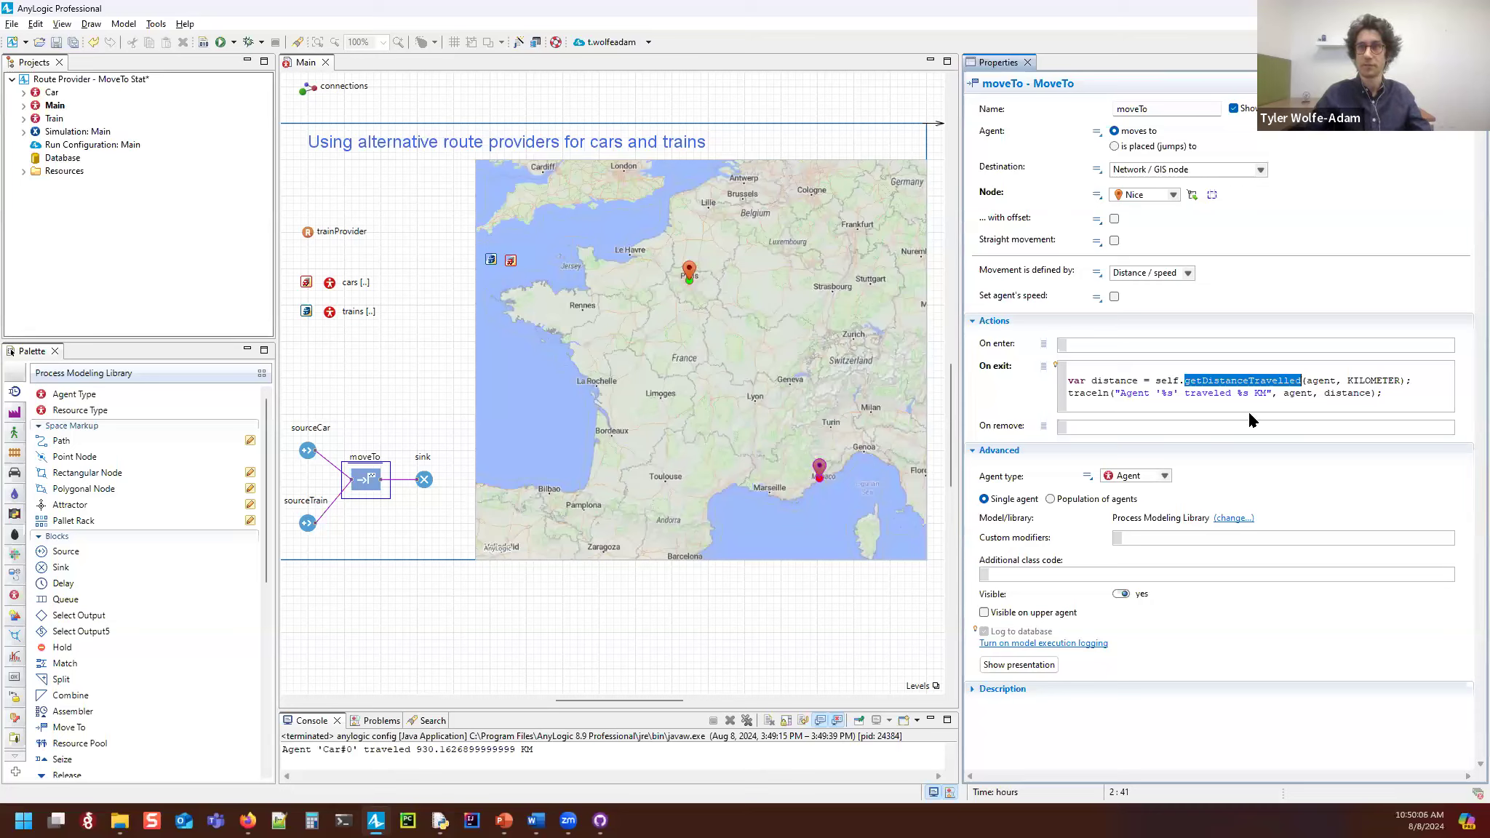
pyautogui.click(1152, 409)
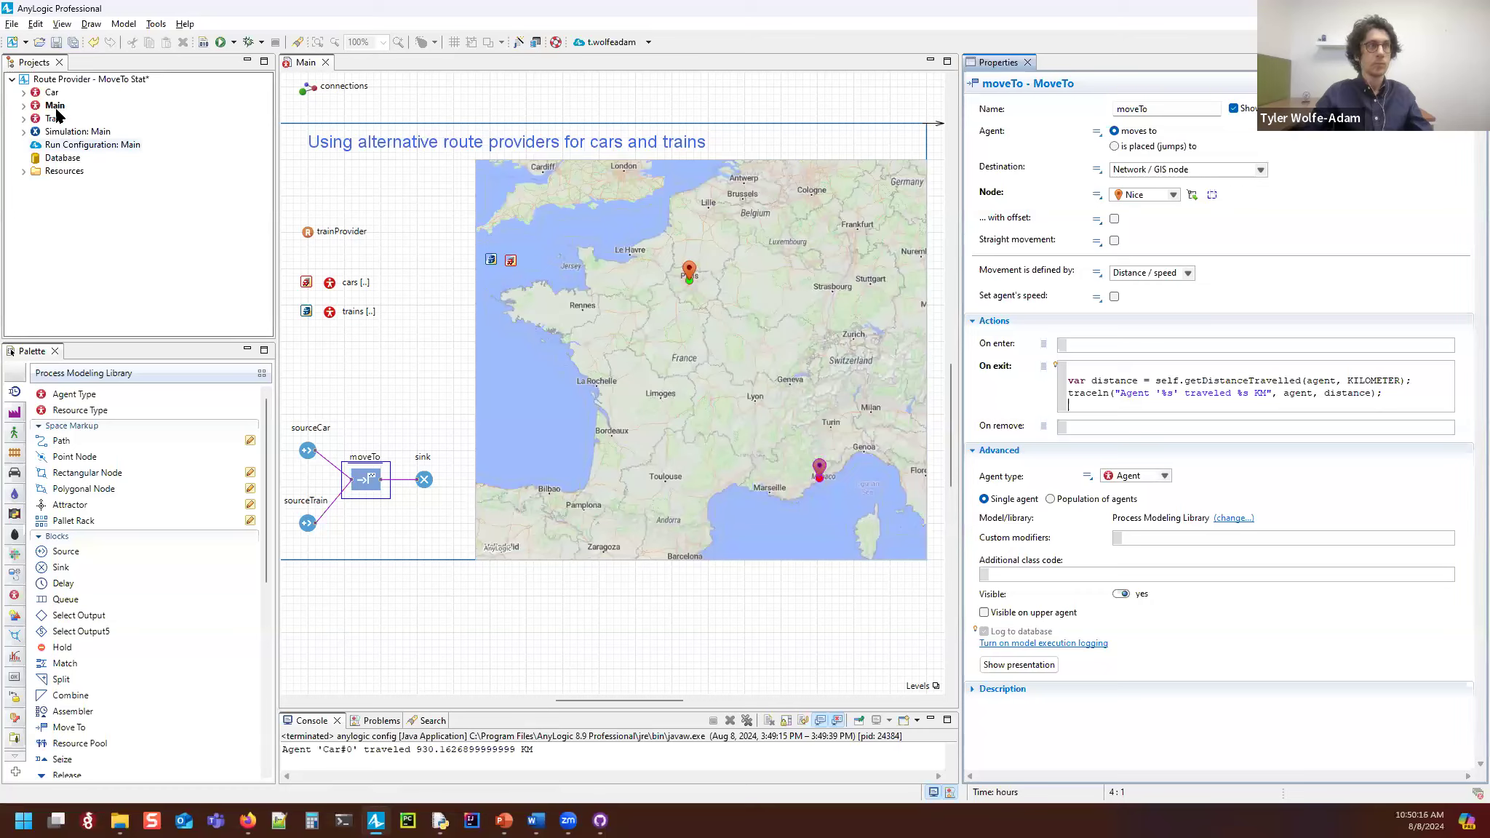
# Step: Close the Route Provider - MoveTo Stat model and answer the save prompt
pyautogui.rightClick(61, 79)
pyautogui.click(93, 180)
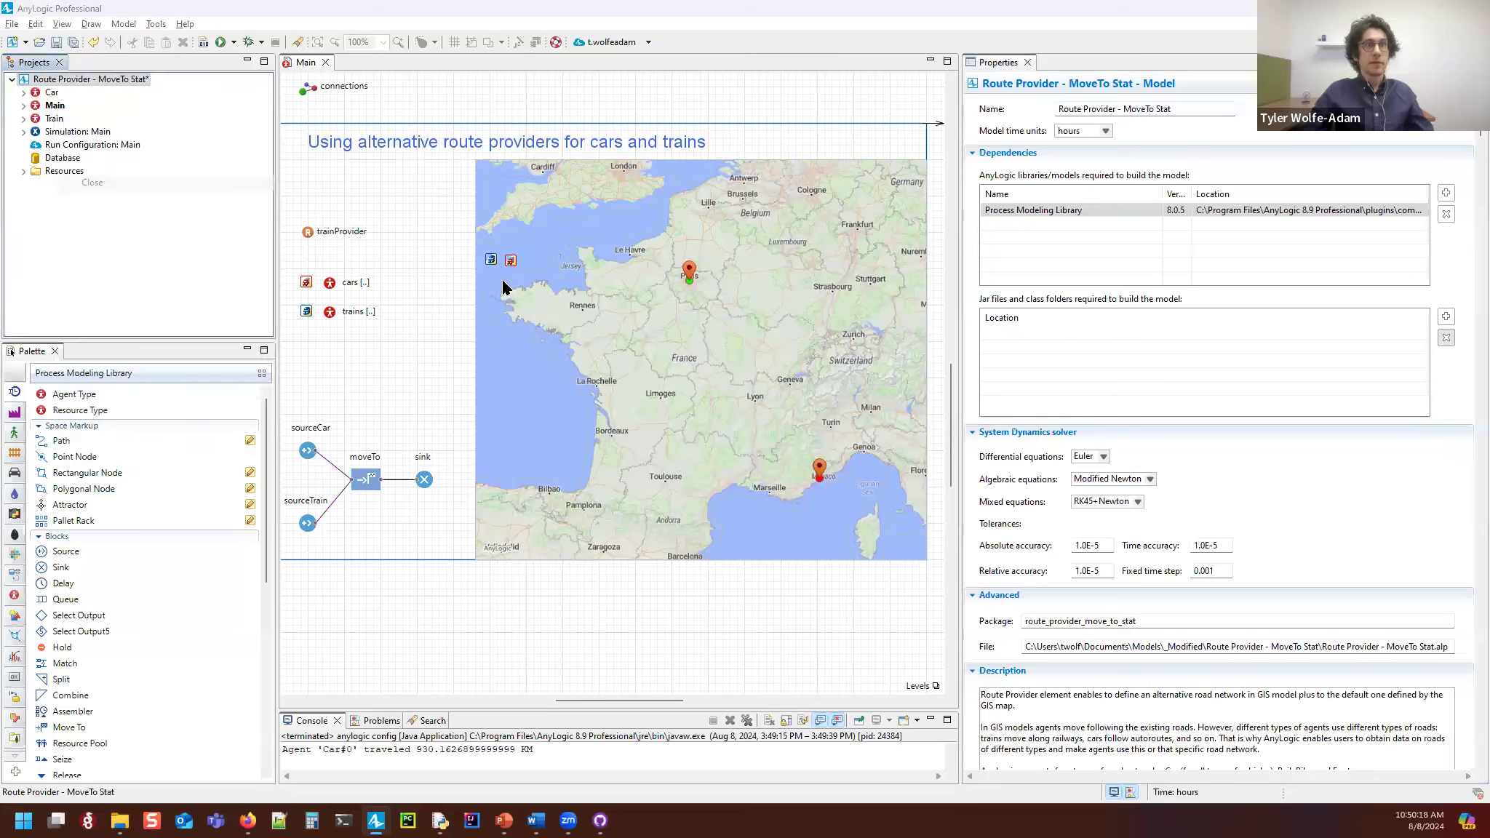
pyautogui.click(746, 425)
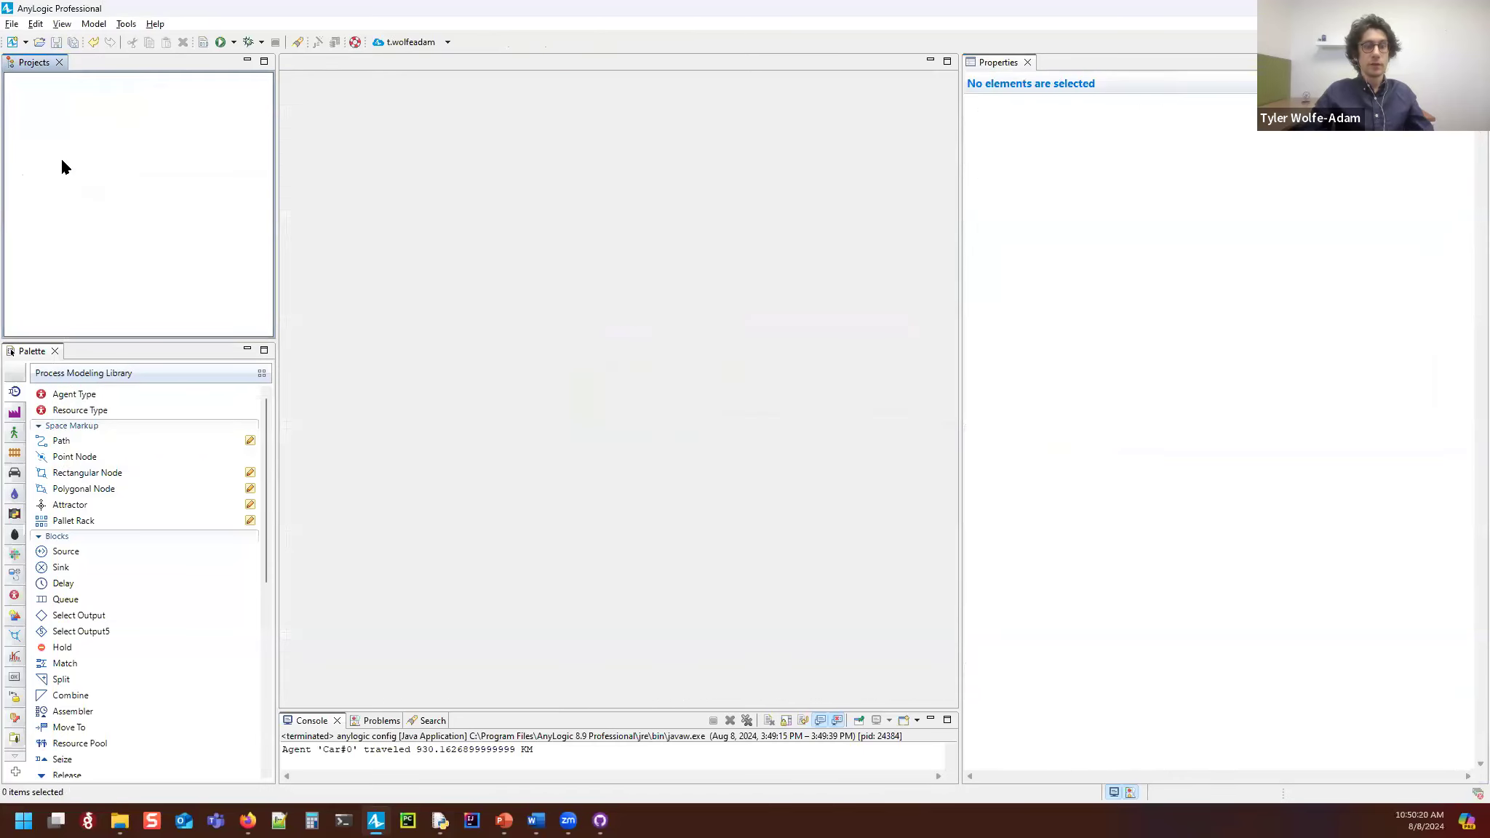
# Step: Open the recently used model Support Model (Java updates).alp
pyautogui.click(11, 24)
pyautogui.moveTo(42, 77)
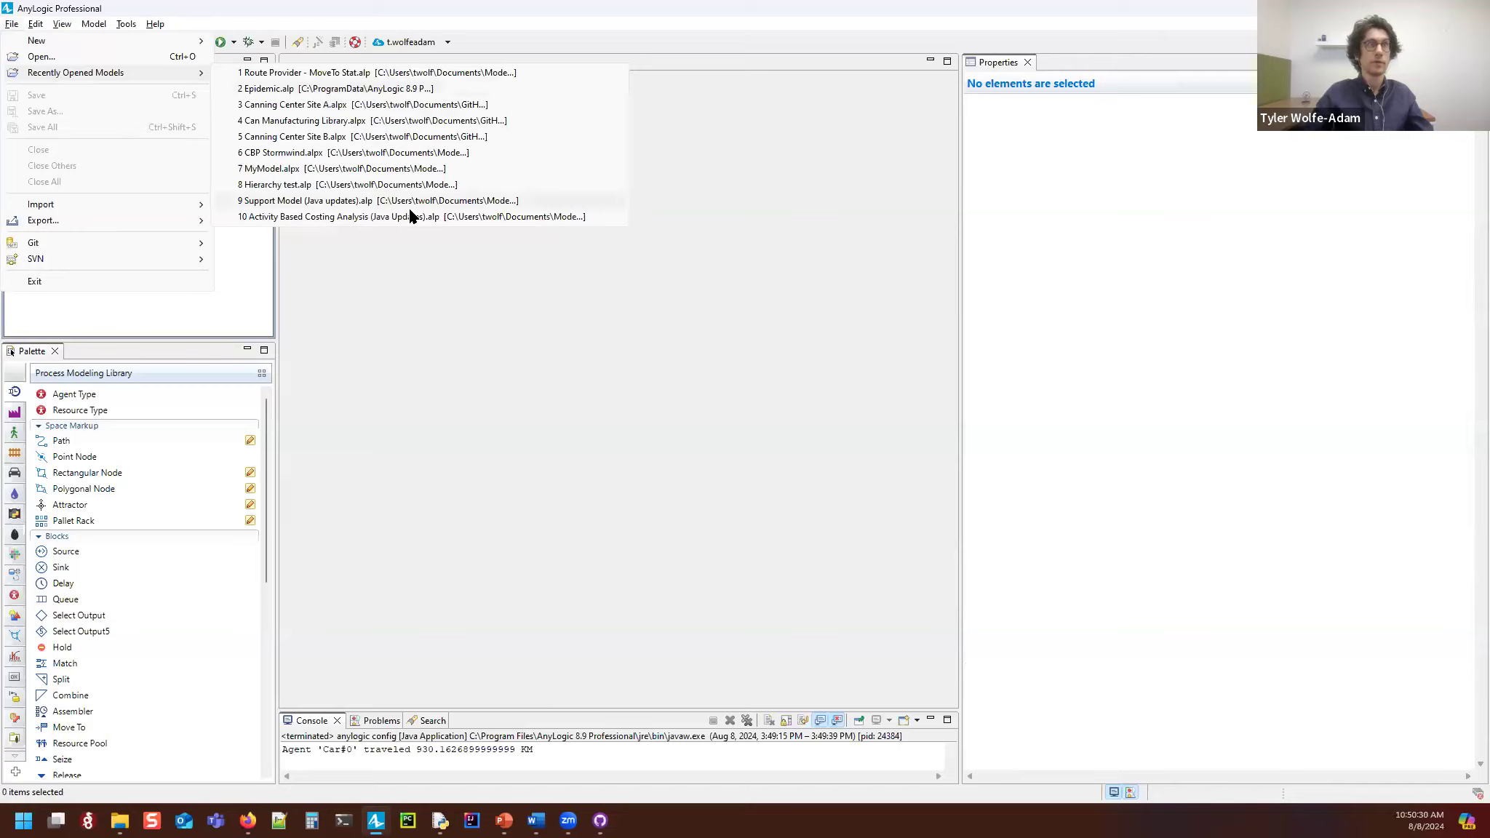
pyautogui.click(389, 200)
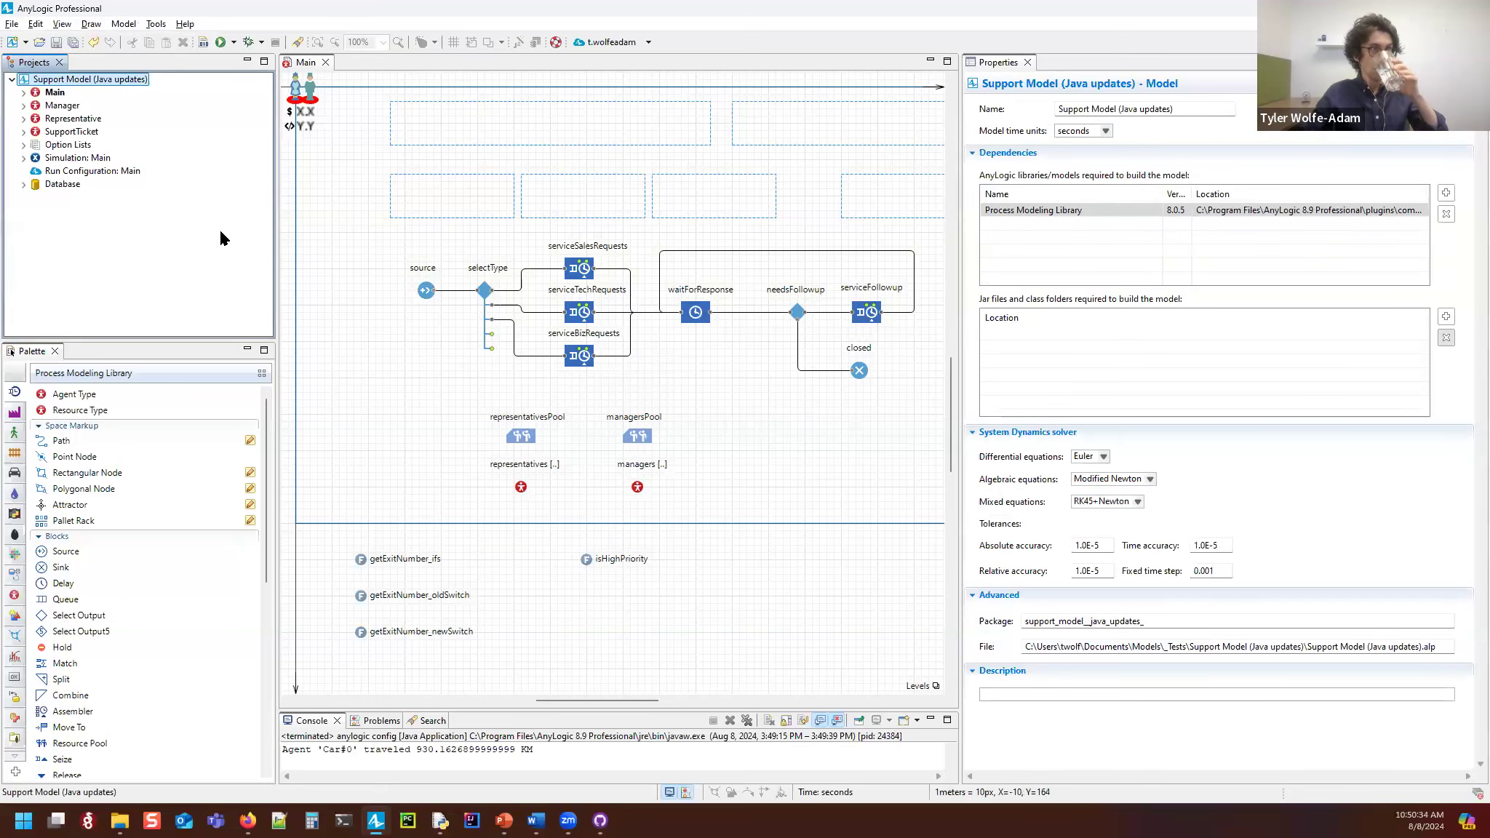
# Step: Look over the Main flowchart and display the options of the RequestType option list
pyautogui.moveTo(652, 401); pyautogui.dragTo(600, 494)
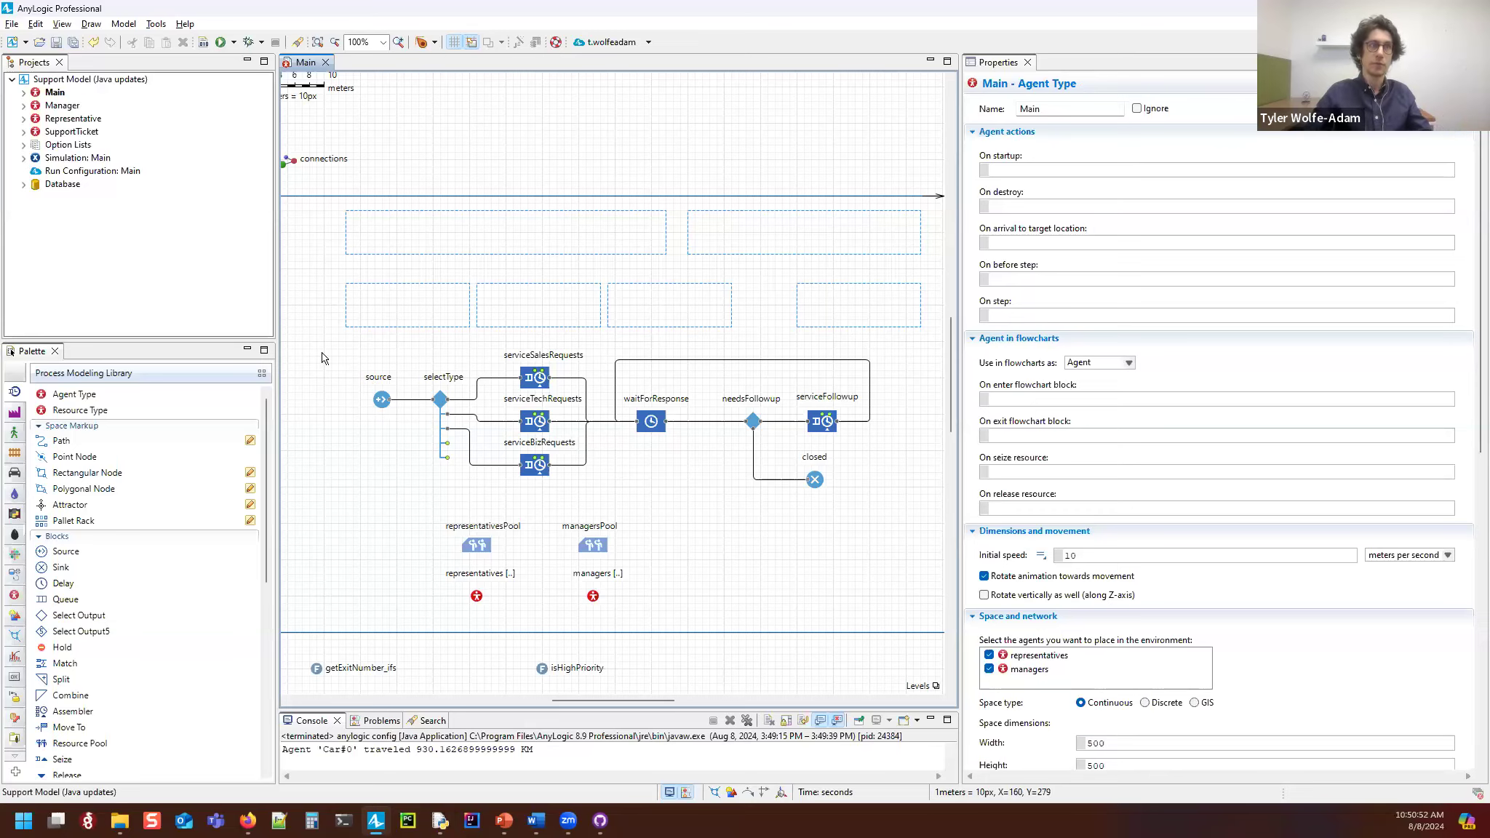
pyautogui.click(25, 145)
pyautogui.click(73, 158)
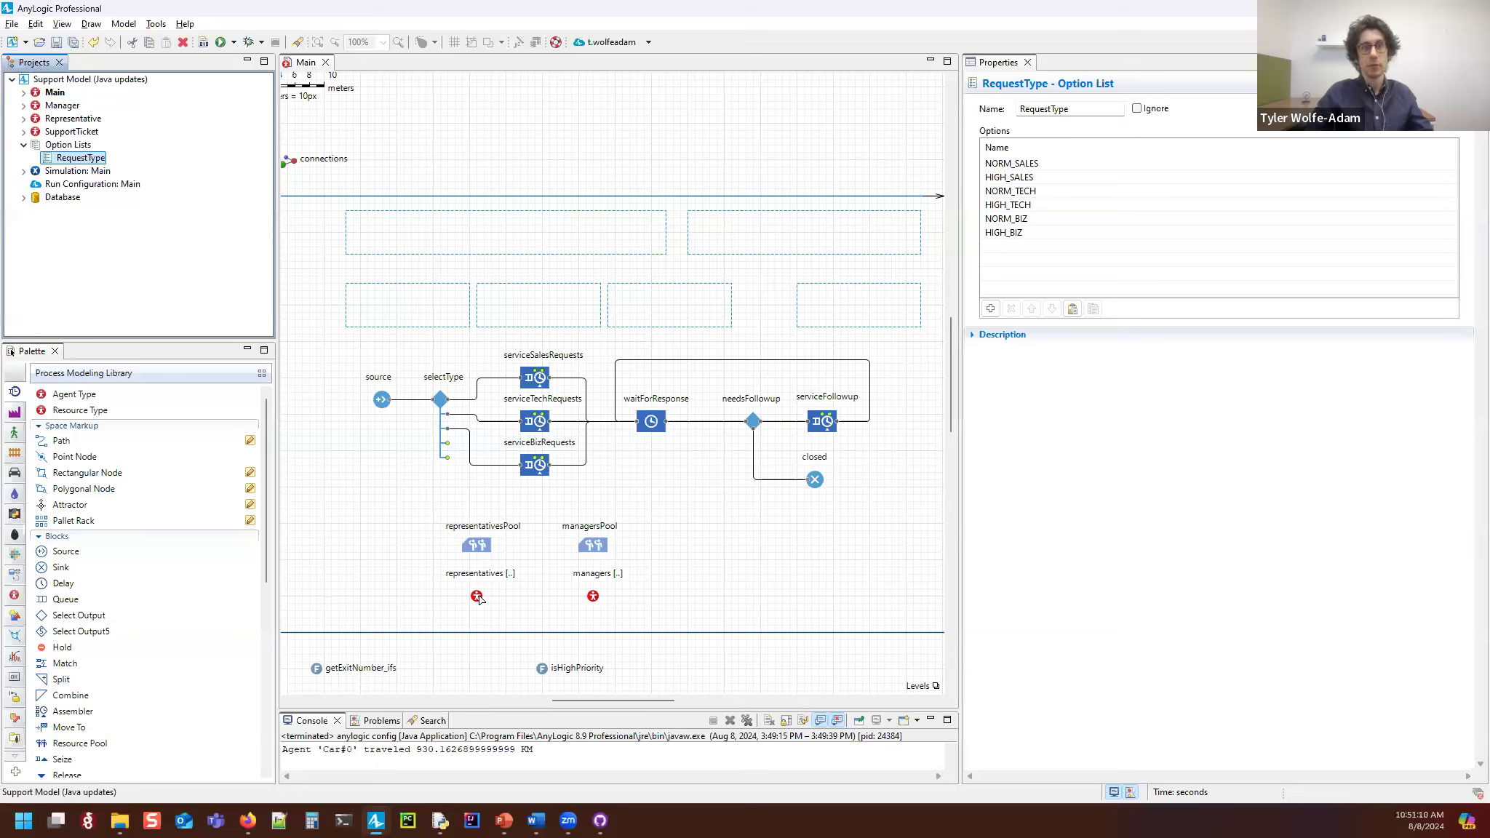
# Step: Open the representatives_input table from the model's database
pyautogui.click(24, 198)
pyautogui.click(64, 211)
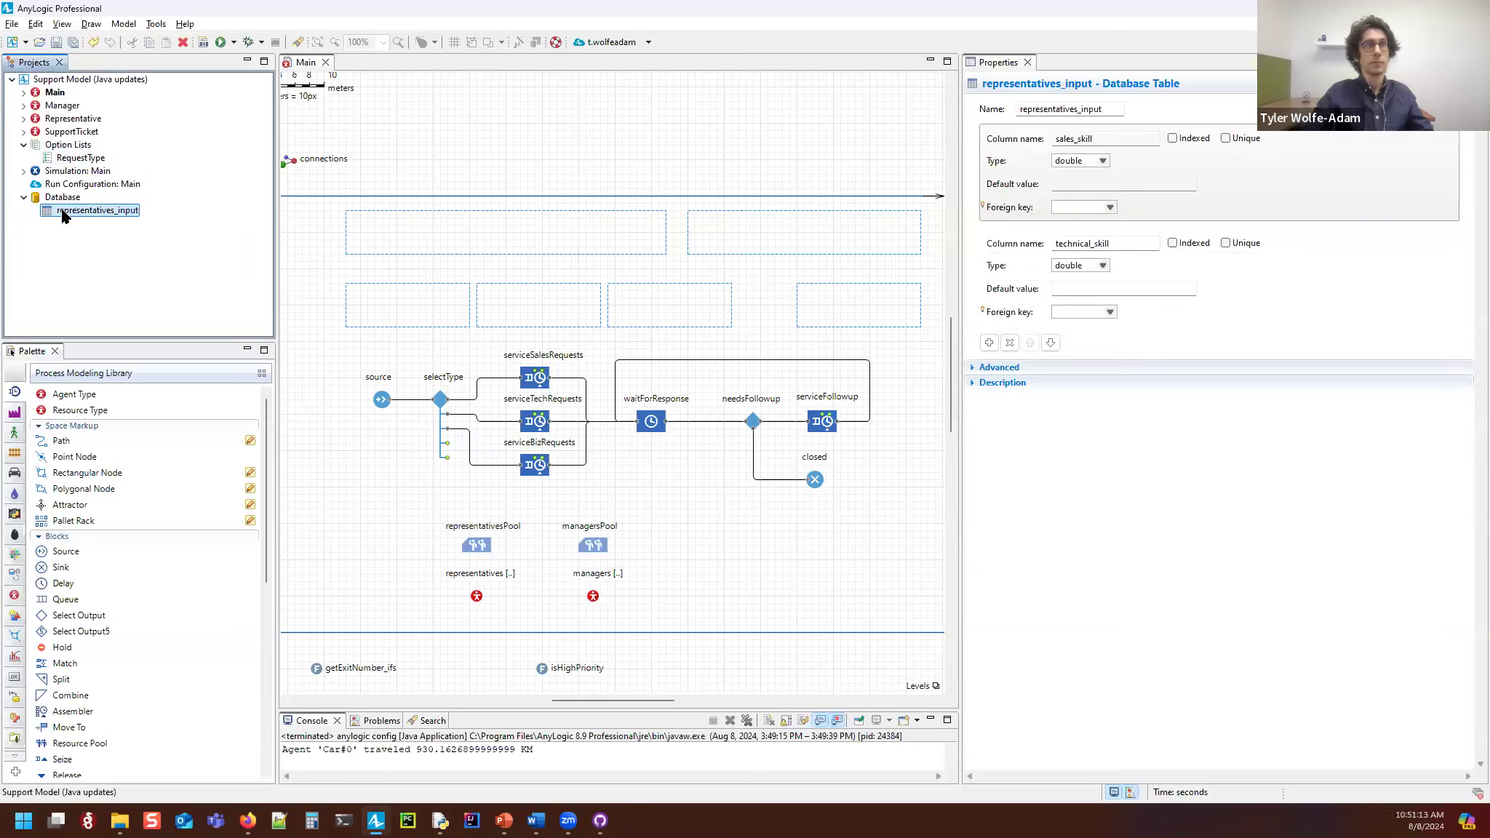
pyautogui.doubleClick(84, 210)
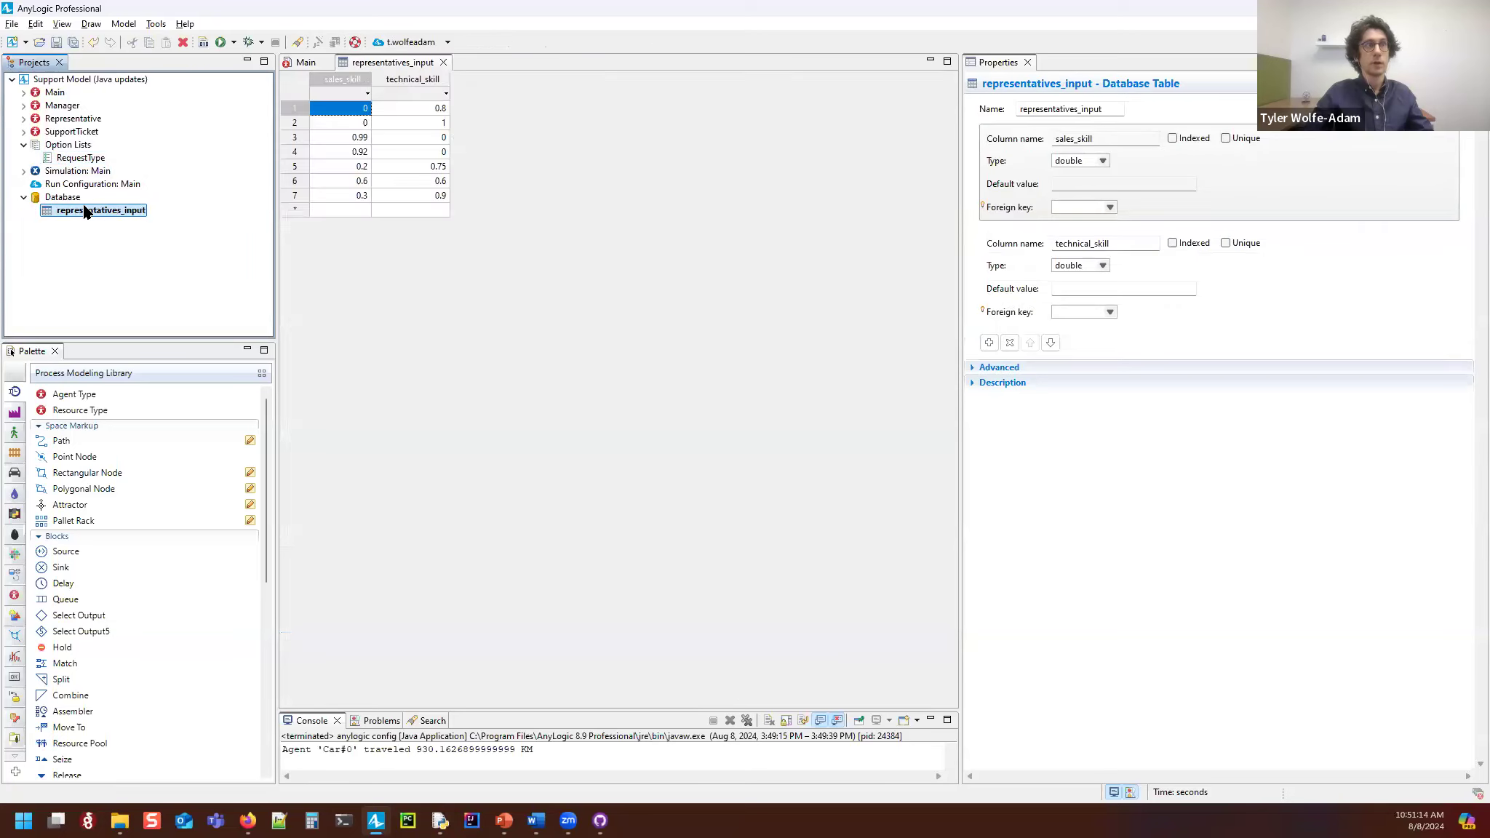
# Step: Examine the sales_skill and technical_skill columns for the representatives in rows 1, 3 and 5 to 7
pyautogui.click(341, 80)
pyautogui.click(411, 81)
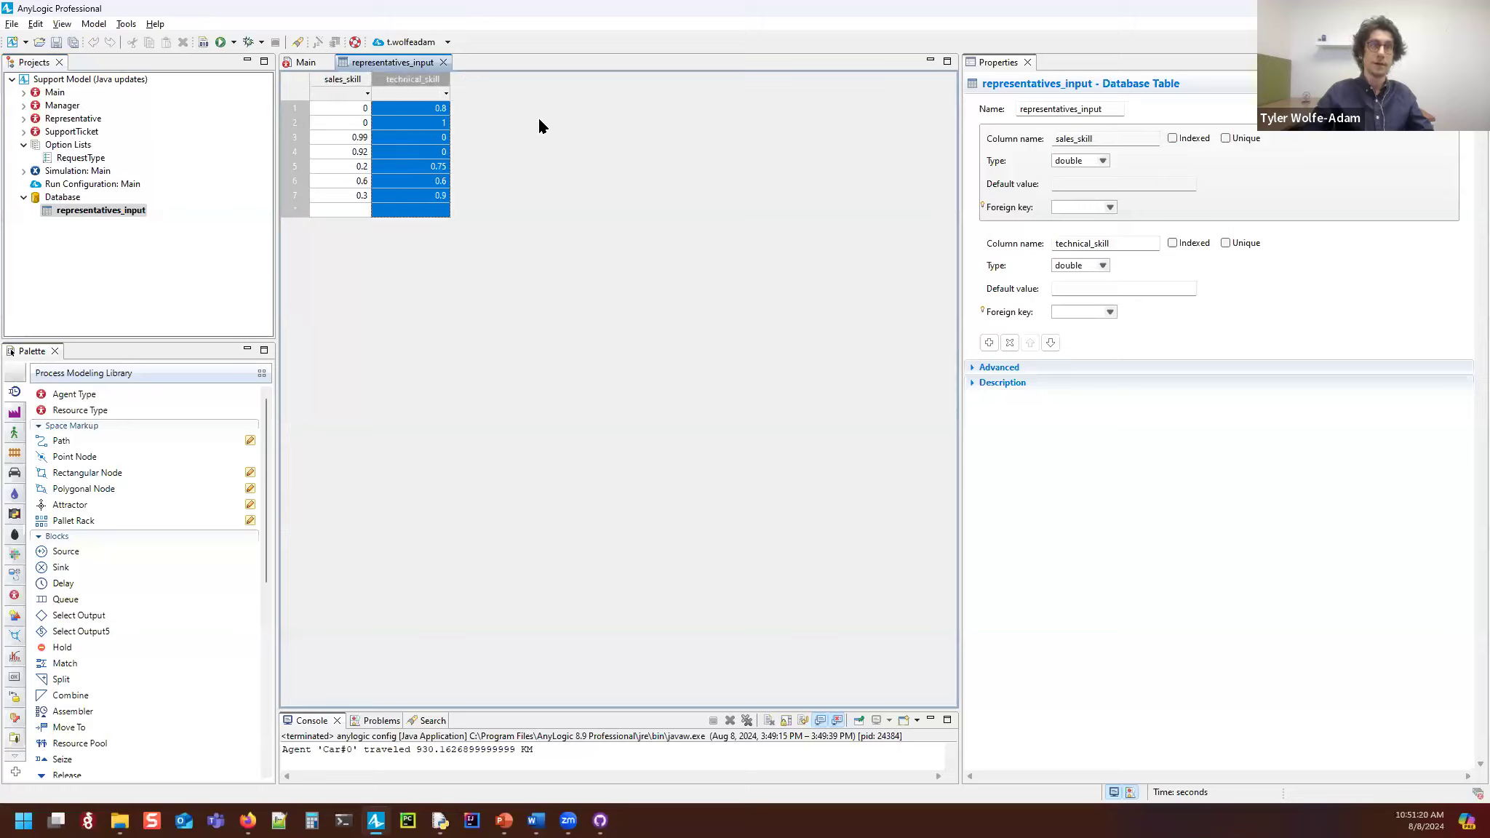
pyautogui.click(345, 109)
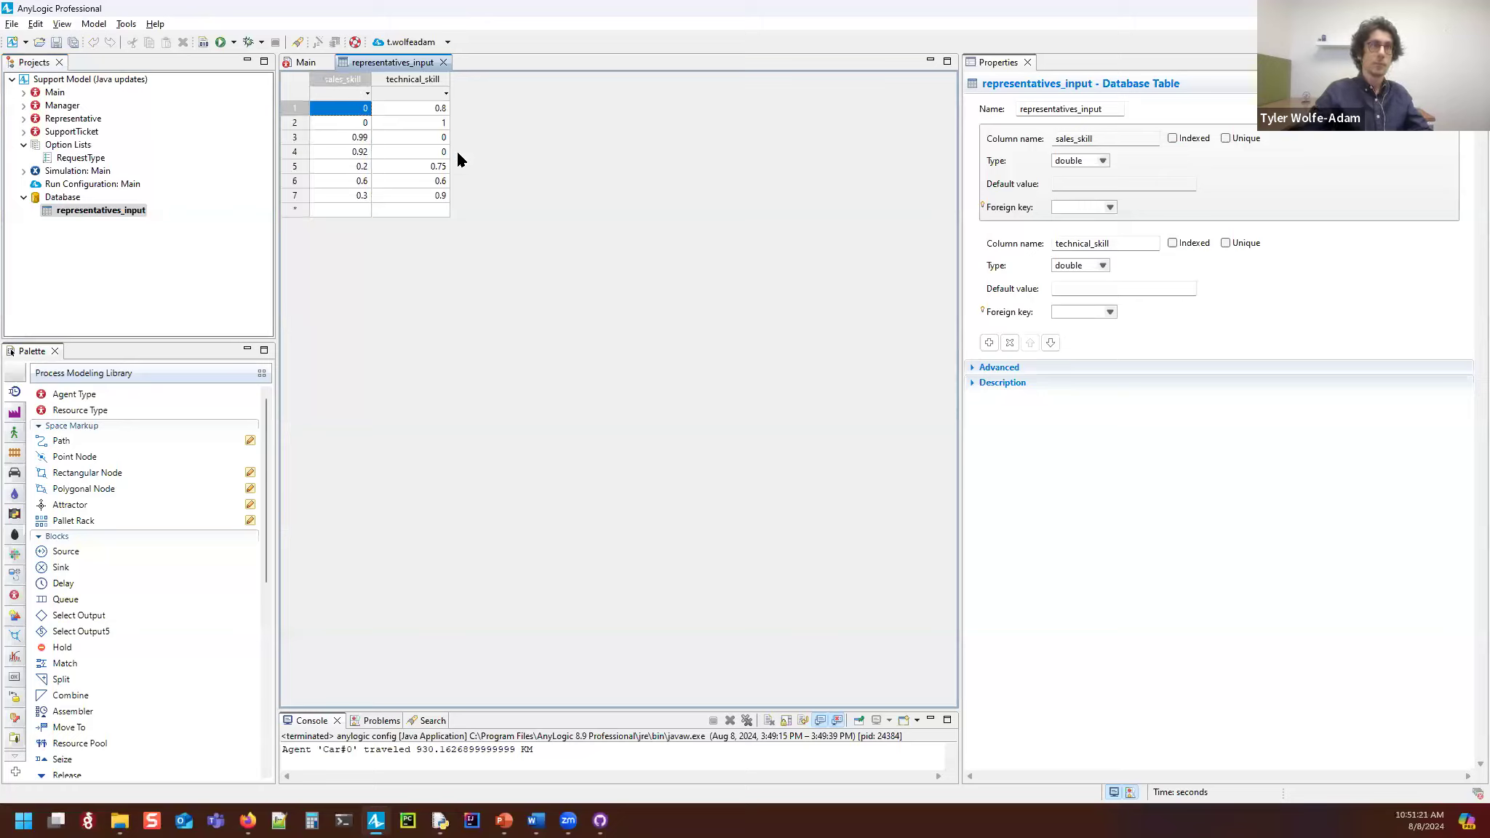
pyautogui.click(290, 108)
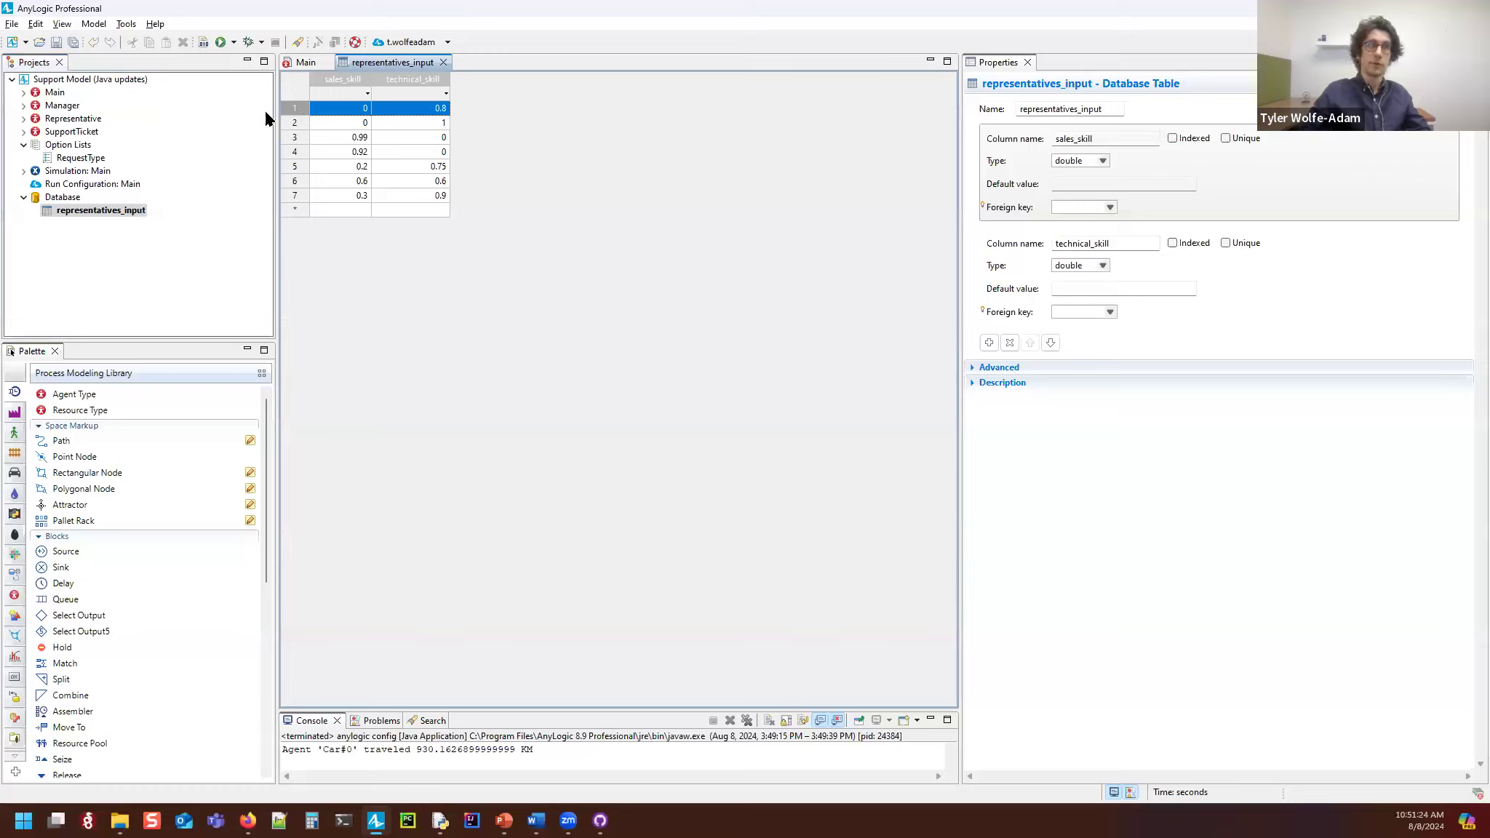
pyautogui.click(357, 110)
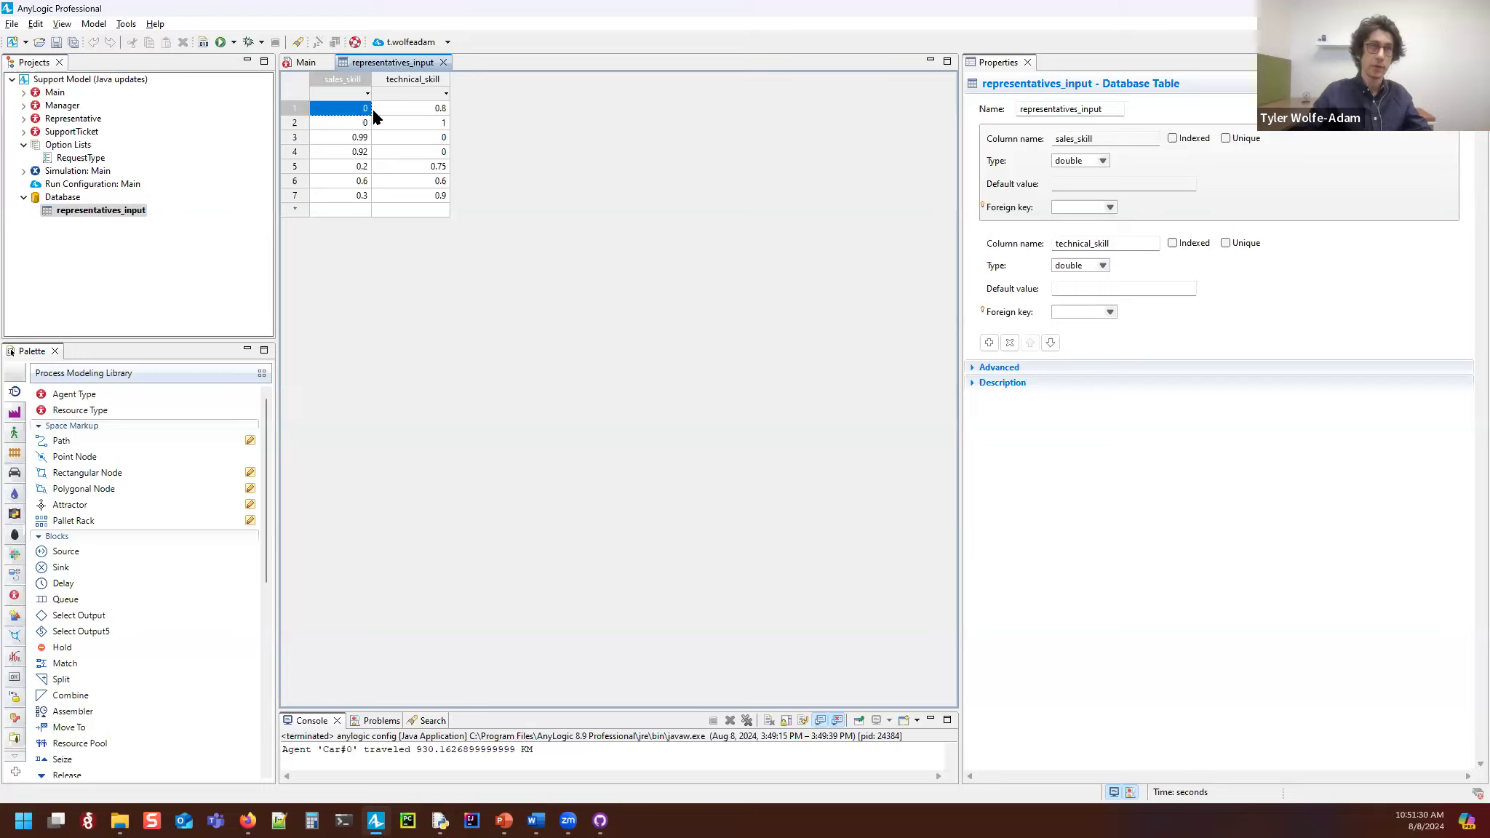
pyautogui.click(411, 113)
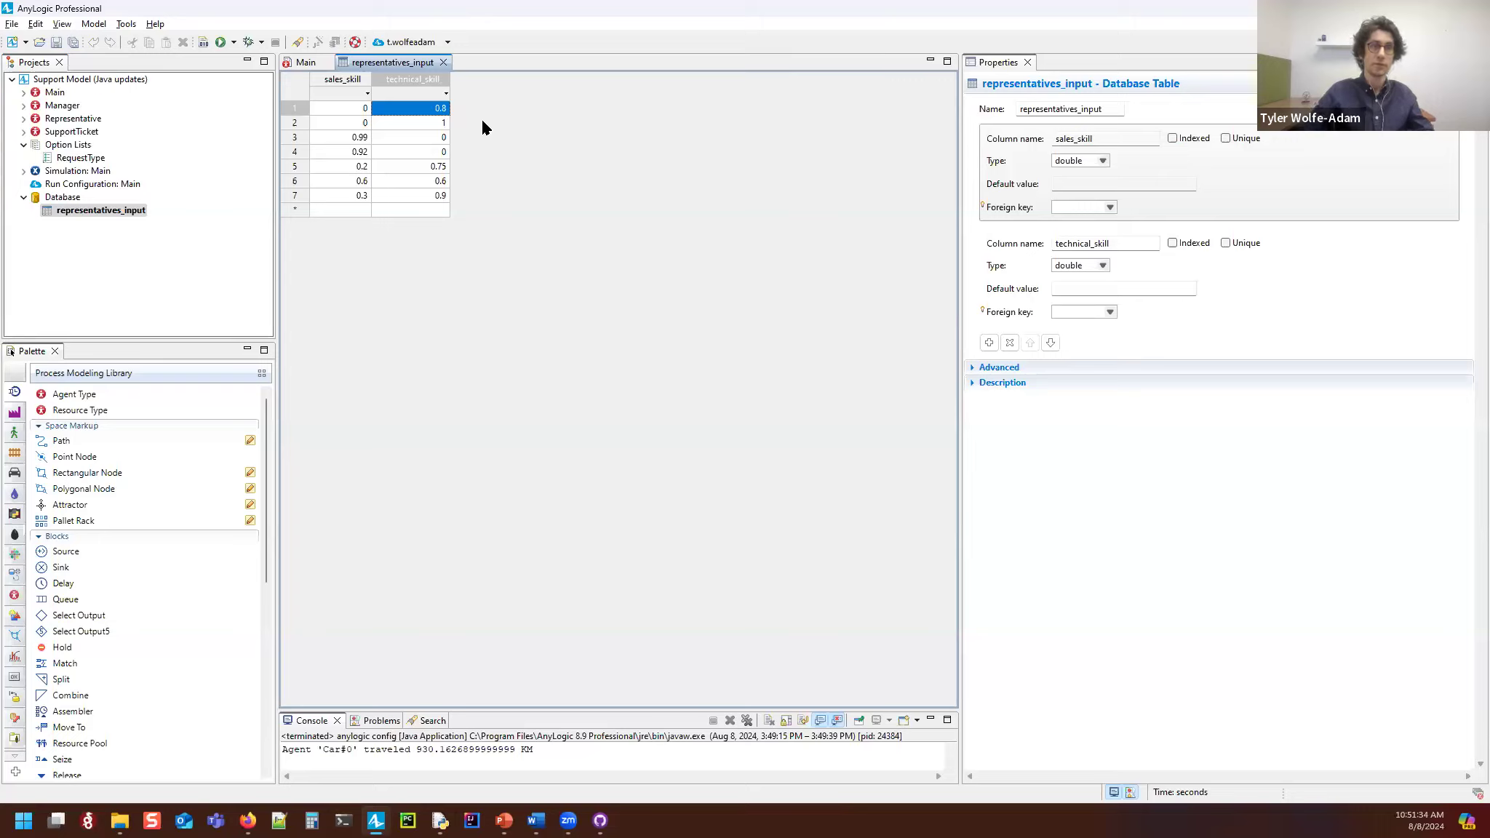
pyautogui.click(294, 142)
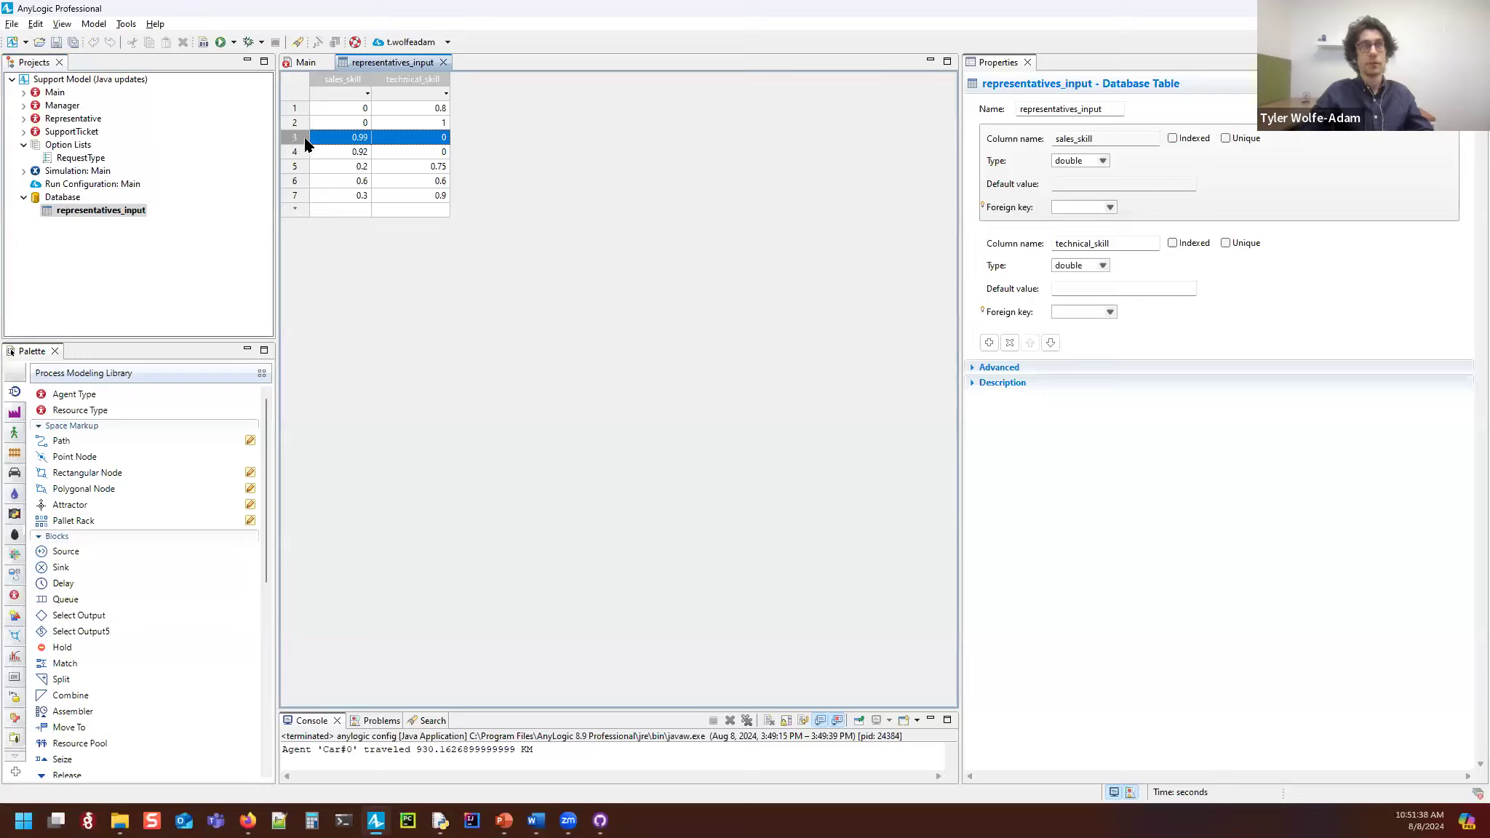
pyautogui.click(327, 144)
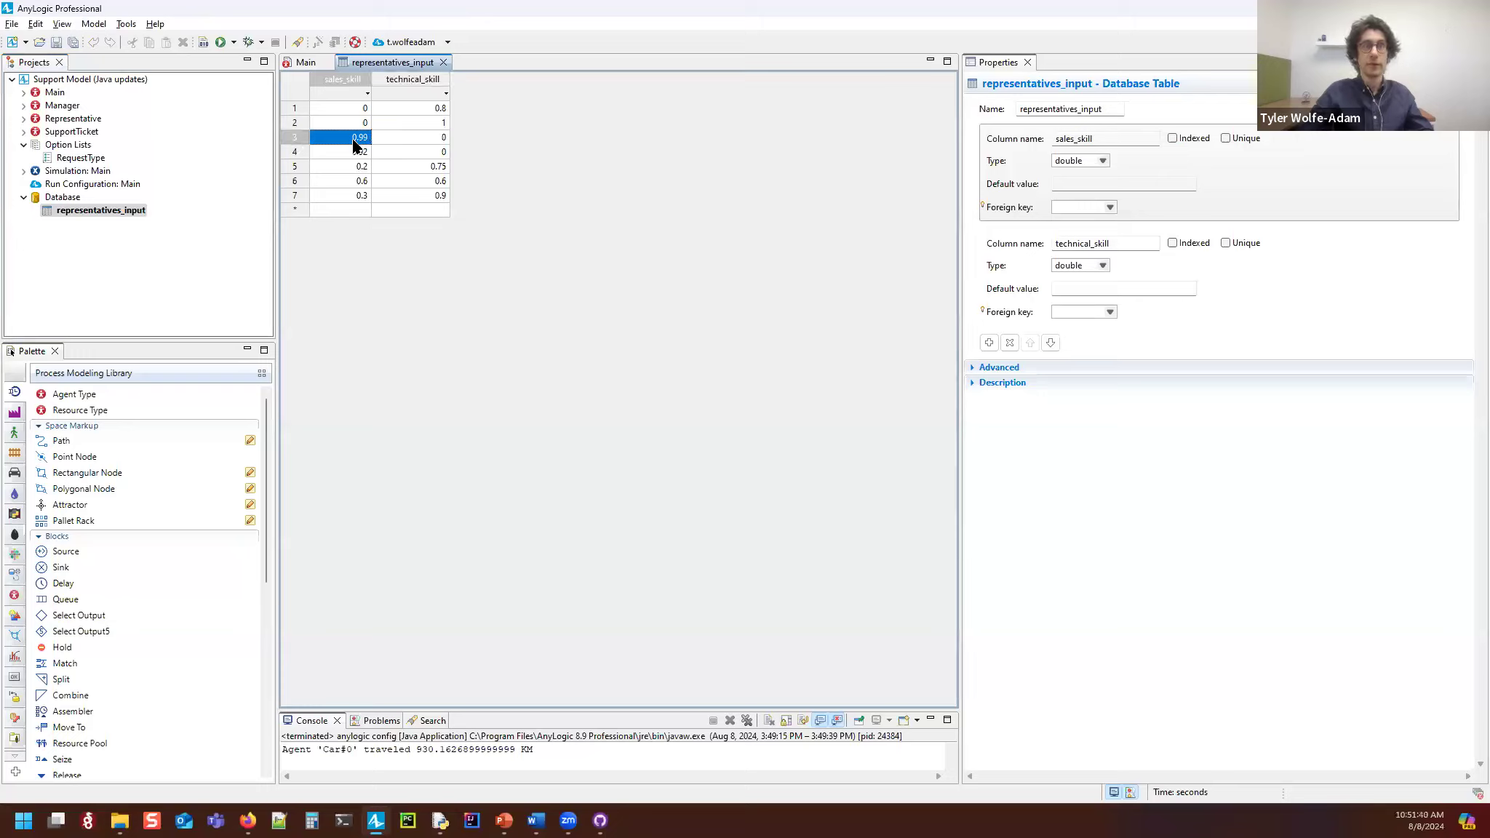
pyautogui.click(405, 138)
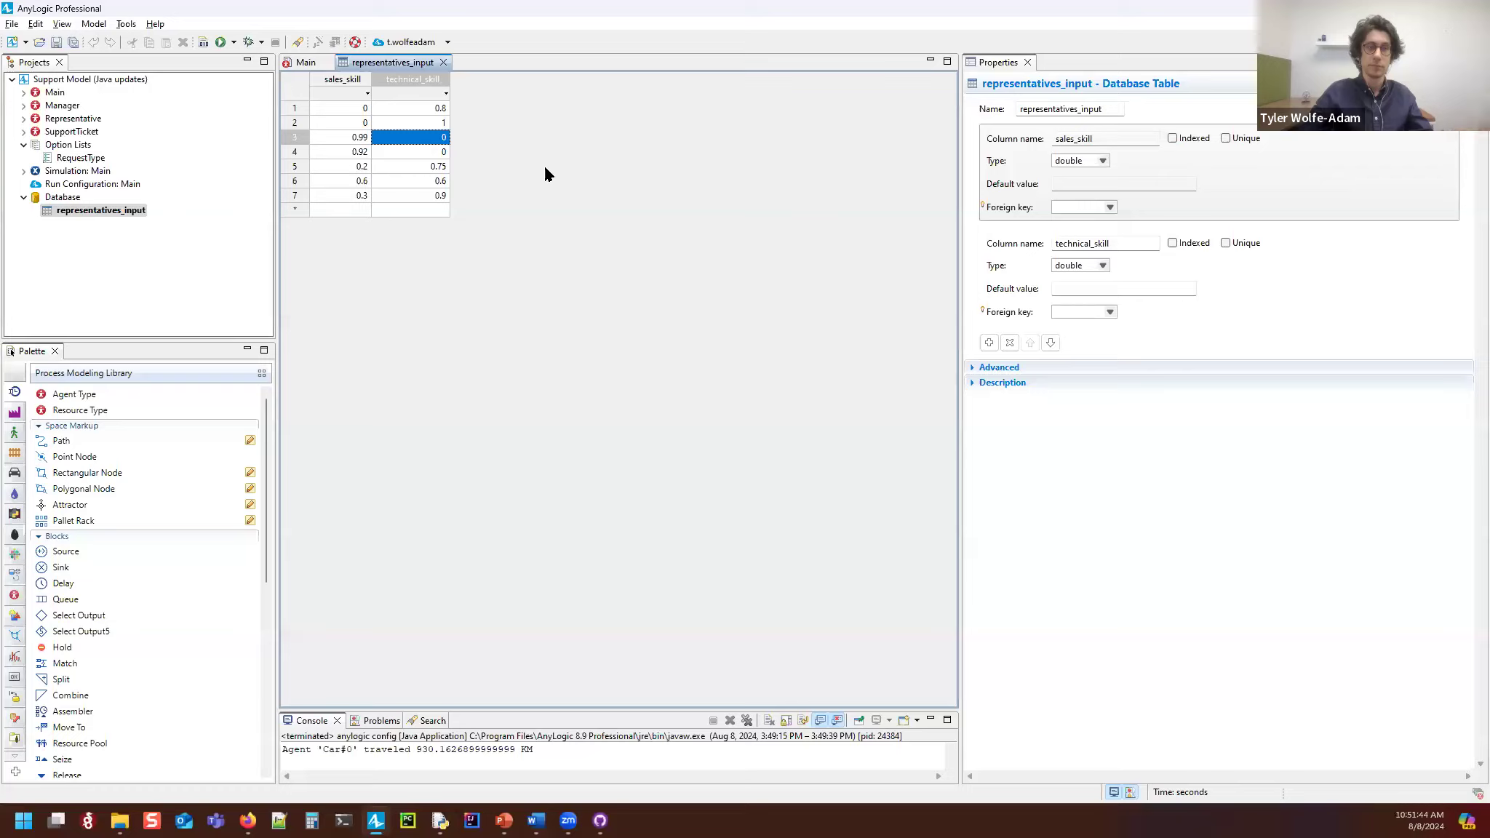
pyautogui.moveTo(285, 171); pyautogui.dragTo(292, 199)
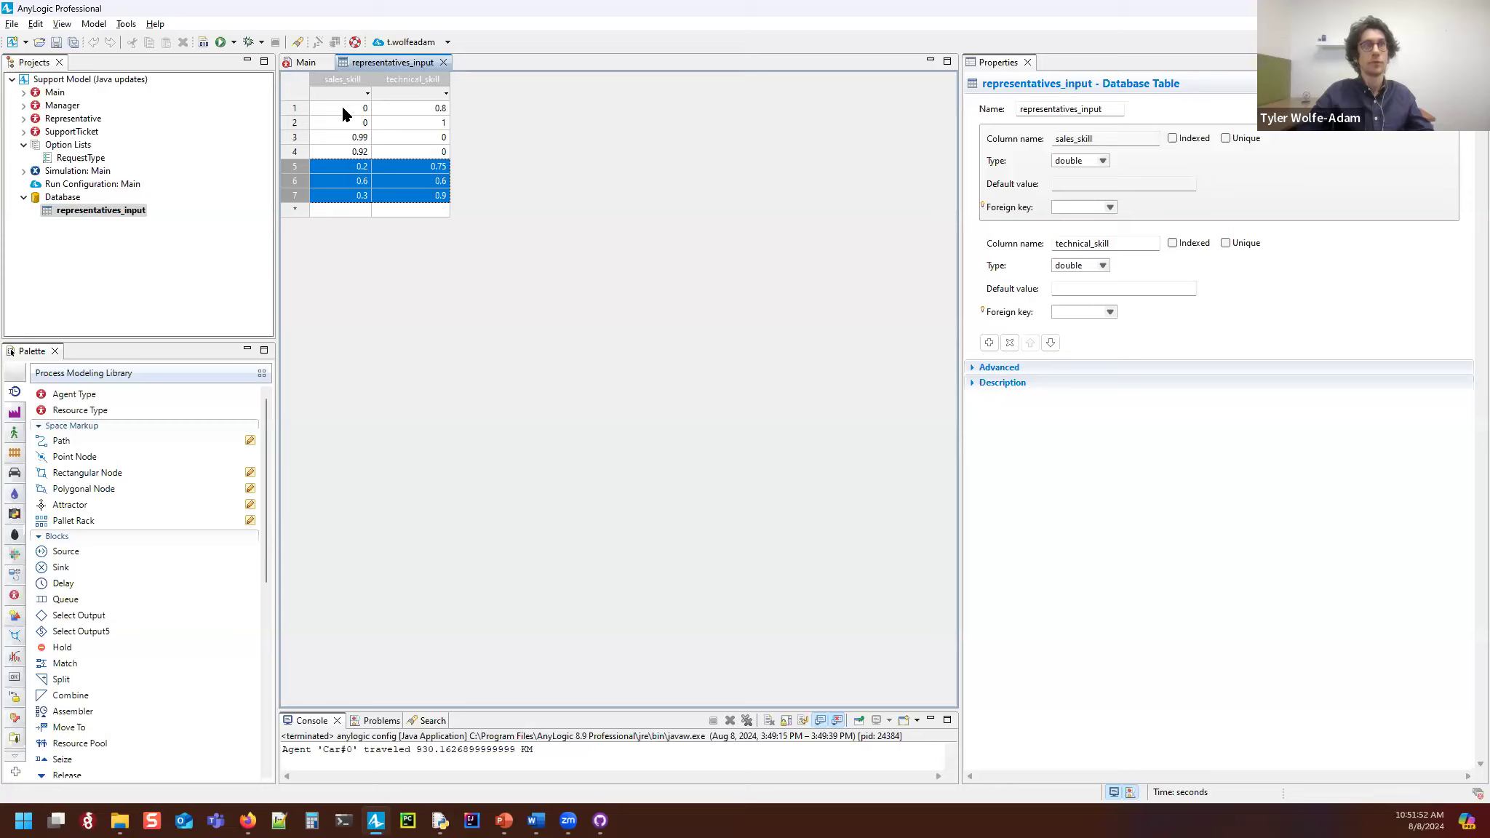
# Step: Return to the Main diagram and examine the ticket flowchart from source through the service blocks to needsFollowup, serviceFollowup and closed
pyautogui.click(300, 64)
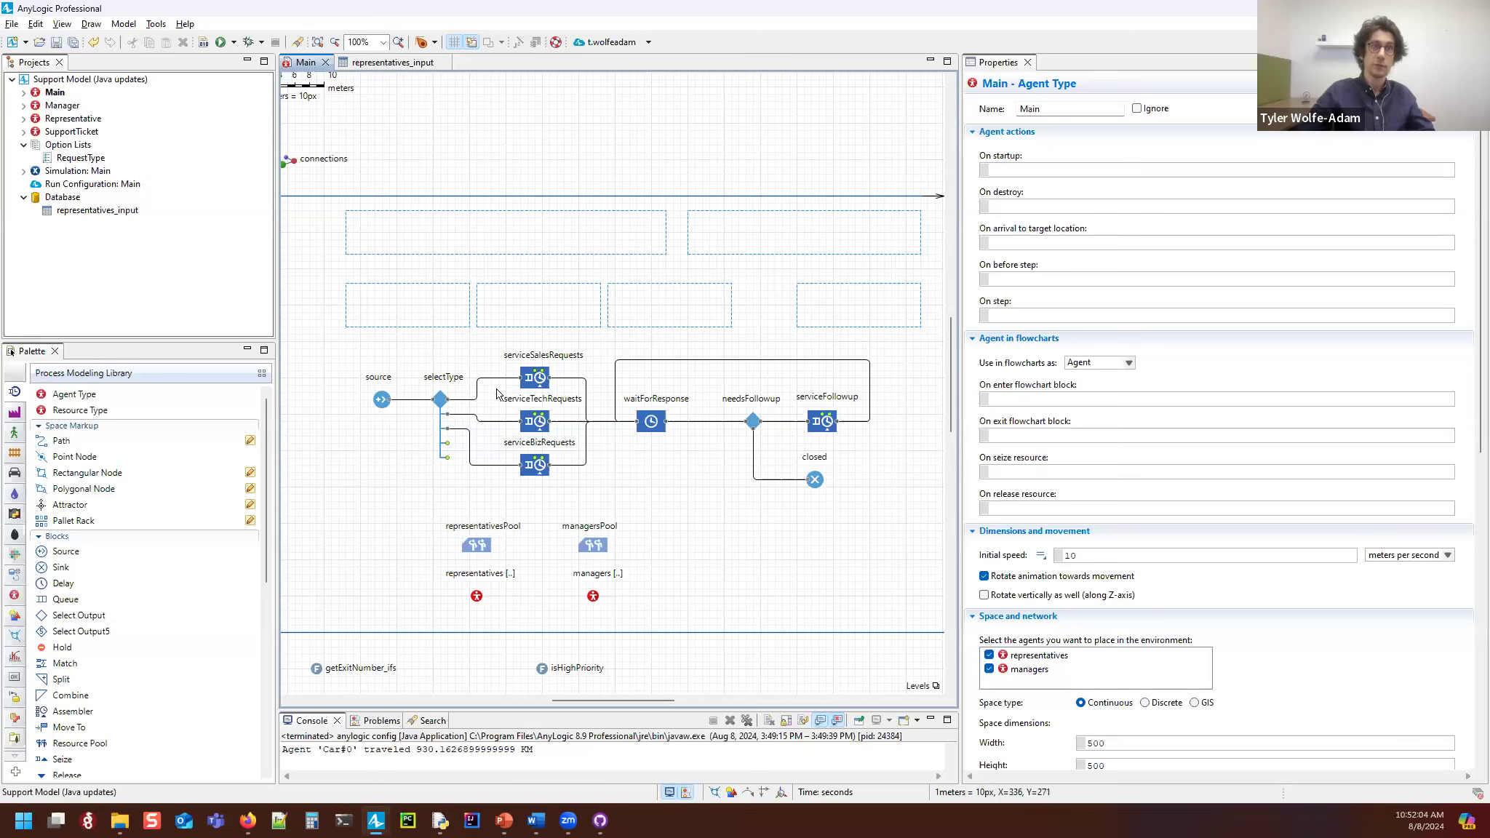
pyautogui.scroll(5, 542, 377)
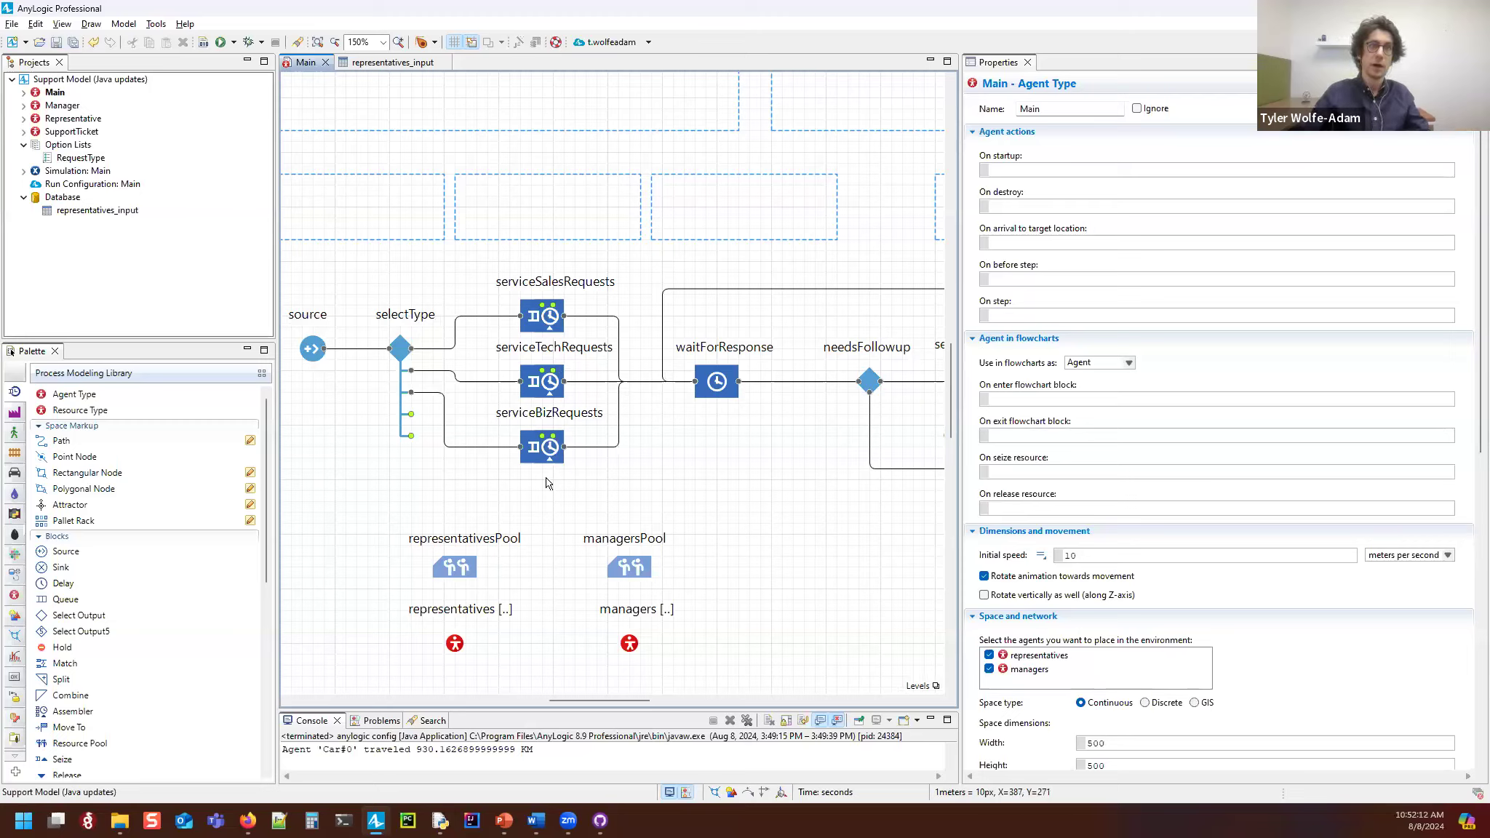
pyautogui.moveTo(637, 460); pyautogui.dragTo(532, 463)
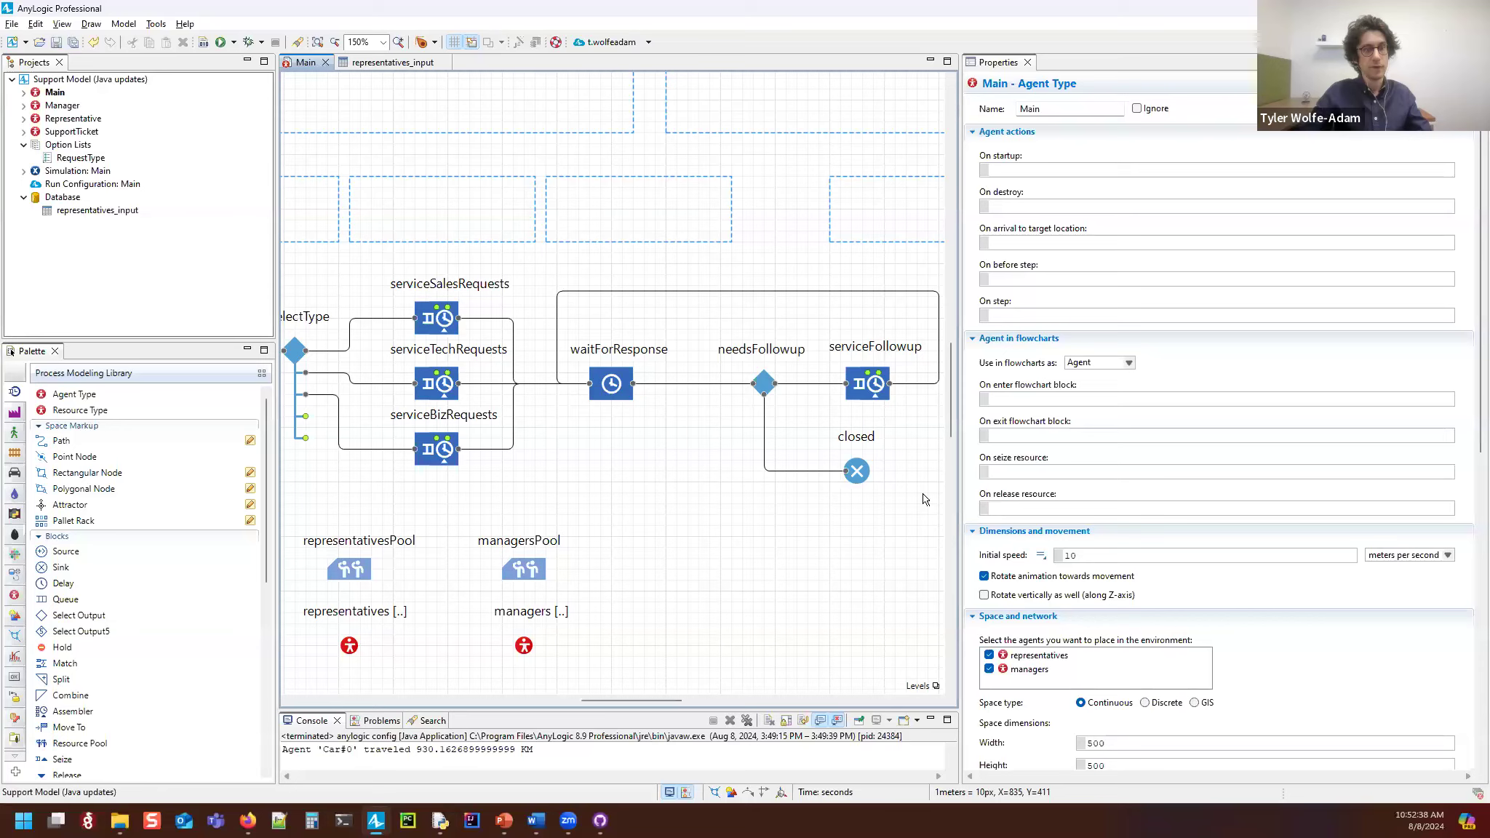
pyautogui.hscroll(-3, 771, 473)
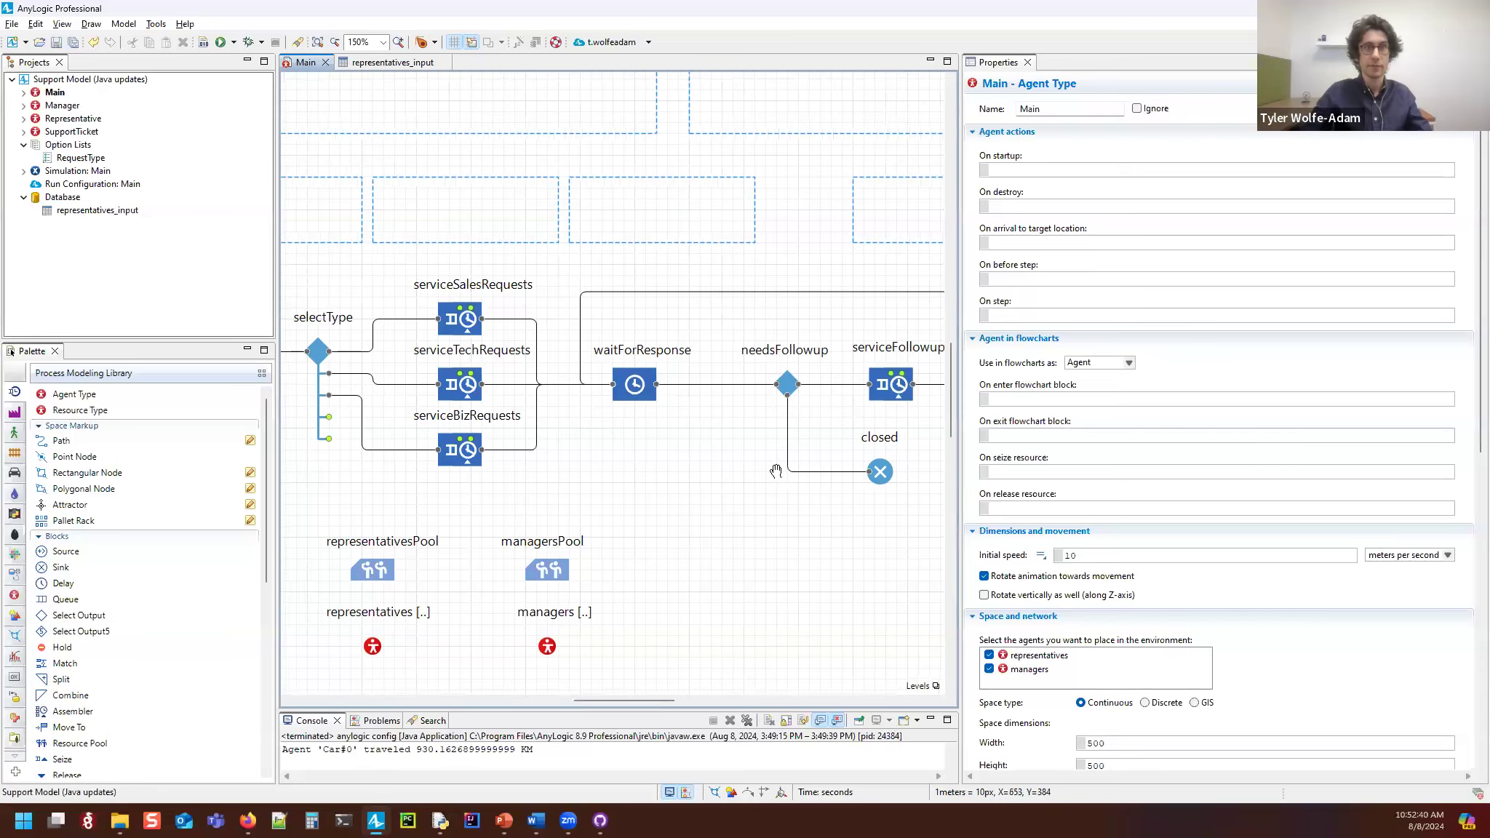
pyautogui.hscroll(-3, 683, 480)
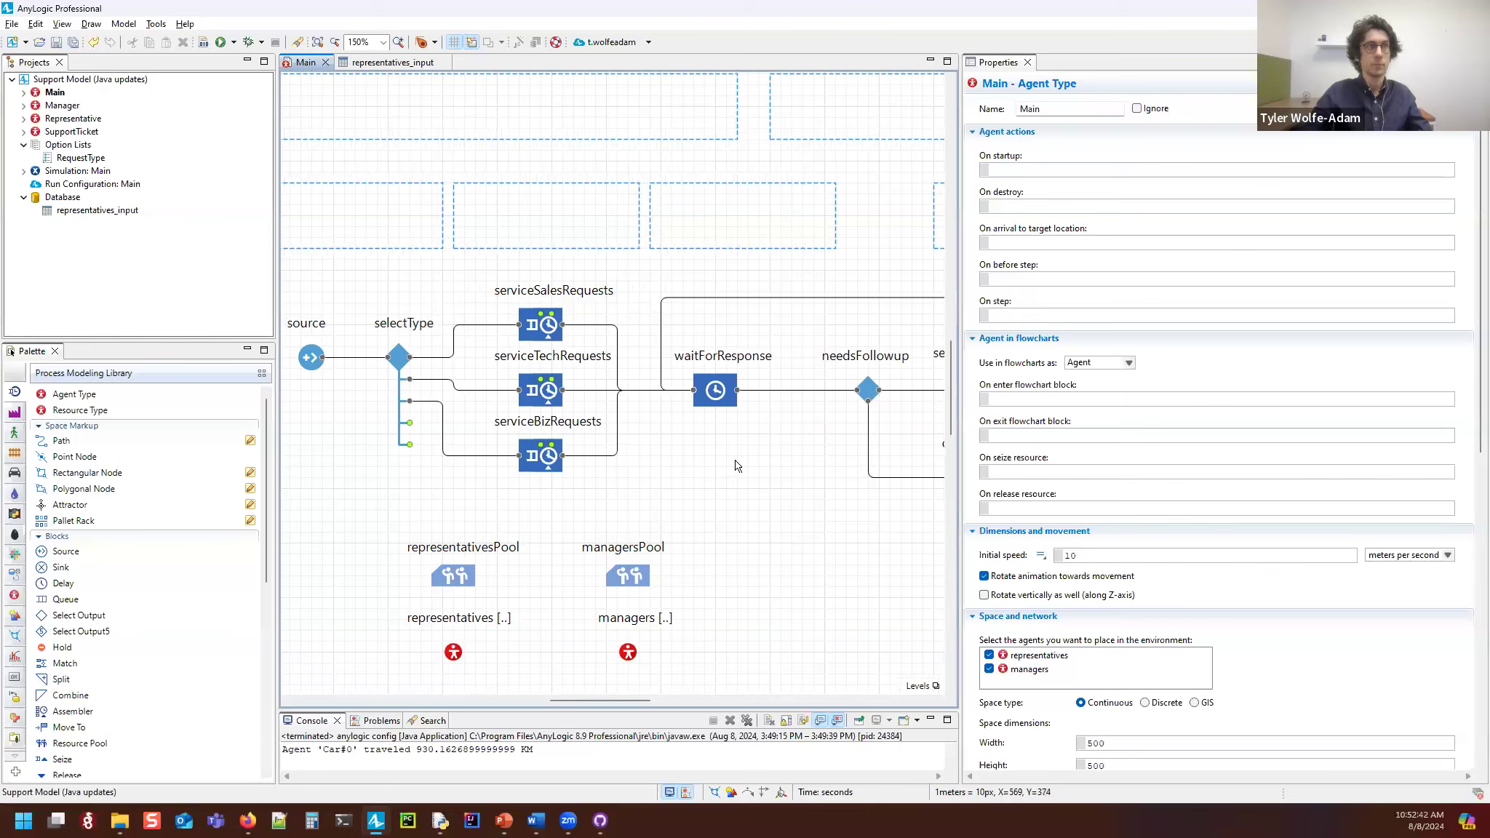
pyautogui.moveTo(742, 439); pyautogui.dragTo(743, 435)
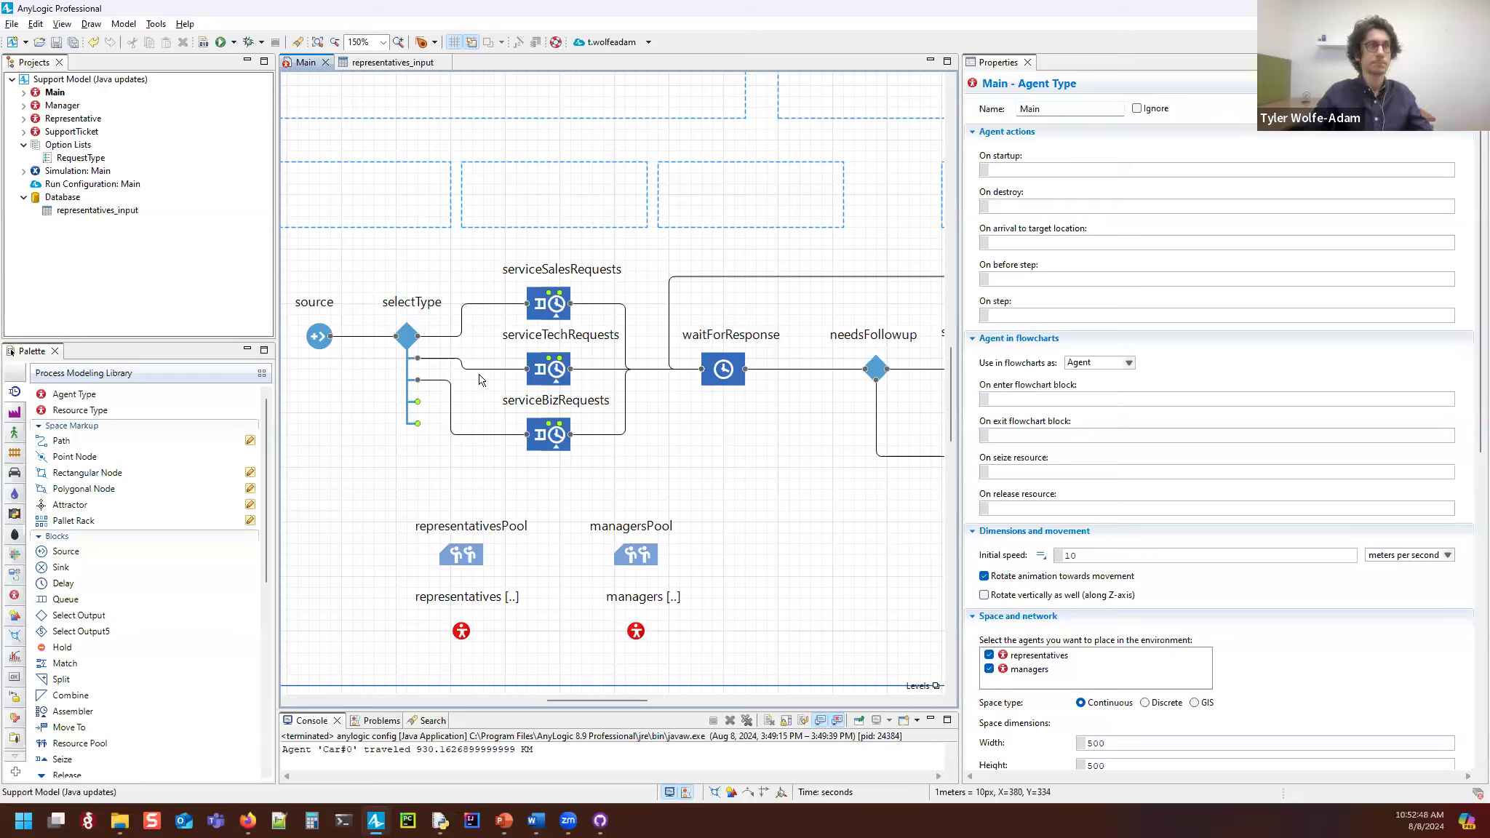
pyautogui.scroll(-4, 679, 463)
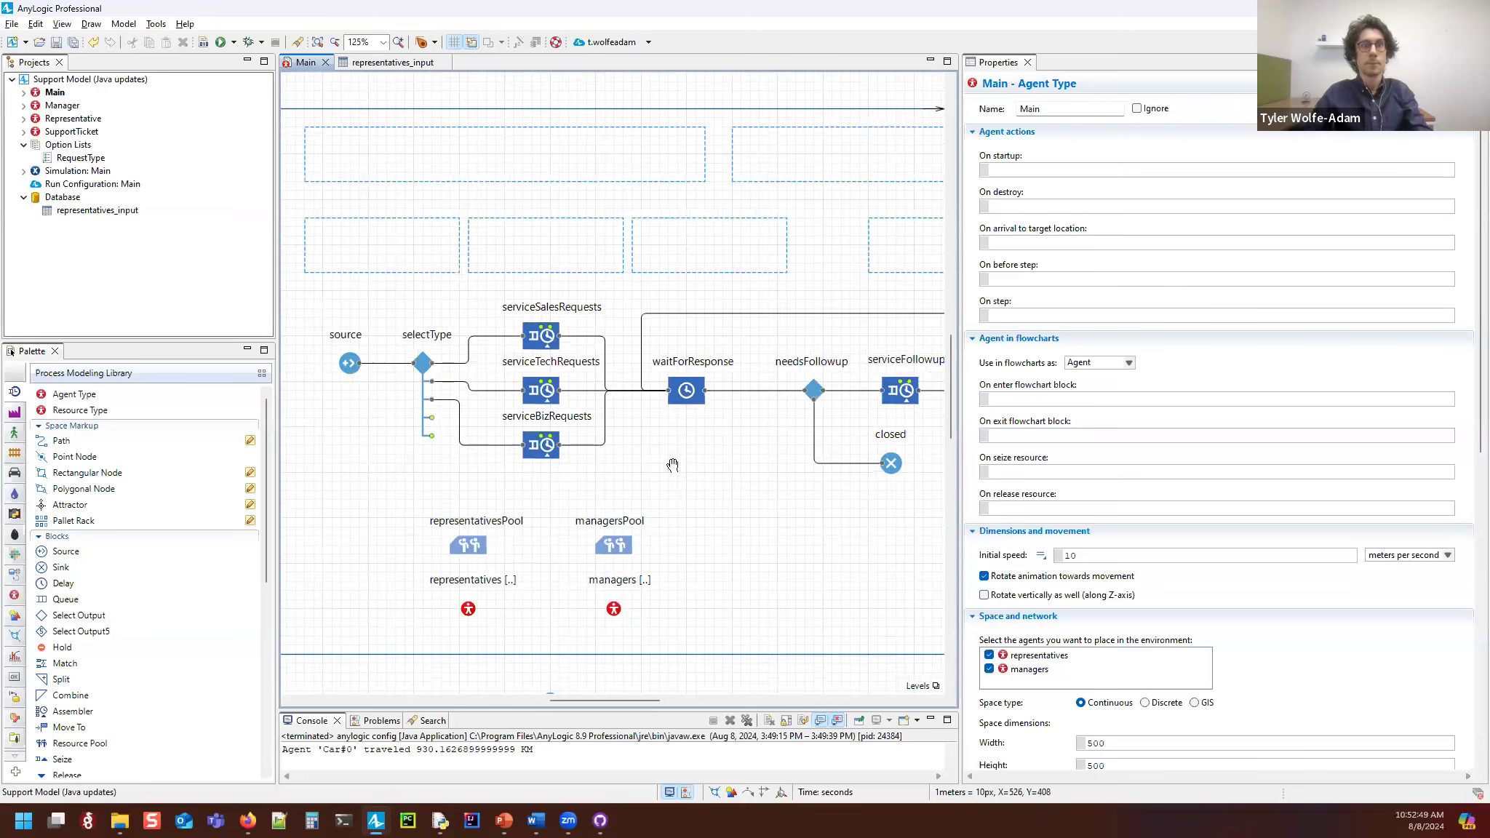
pyautogui.moveTo(660, 440); pyautogui.dragTo(634, 441)
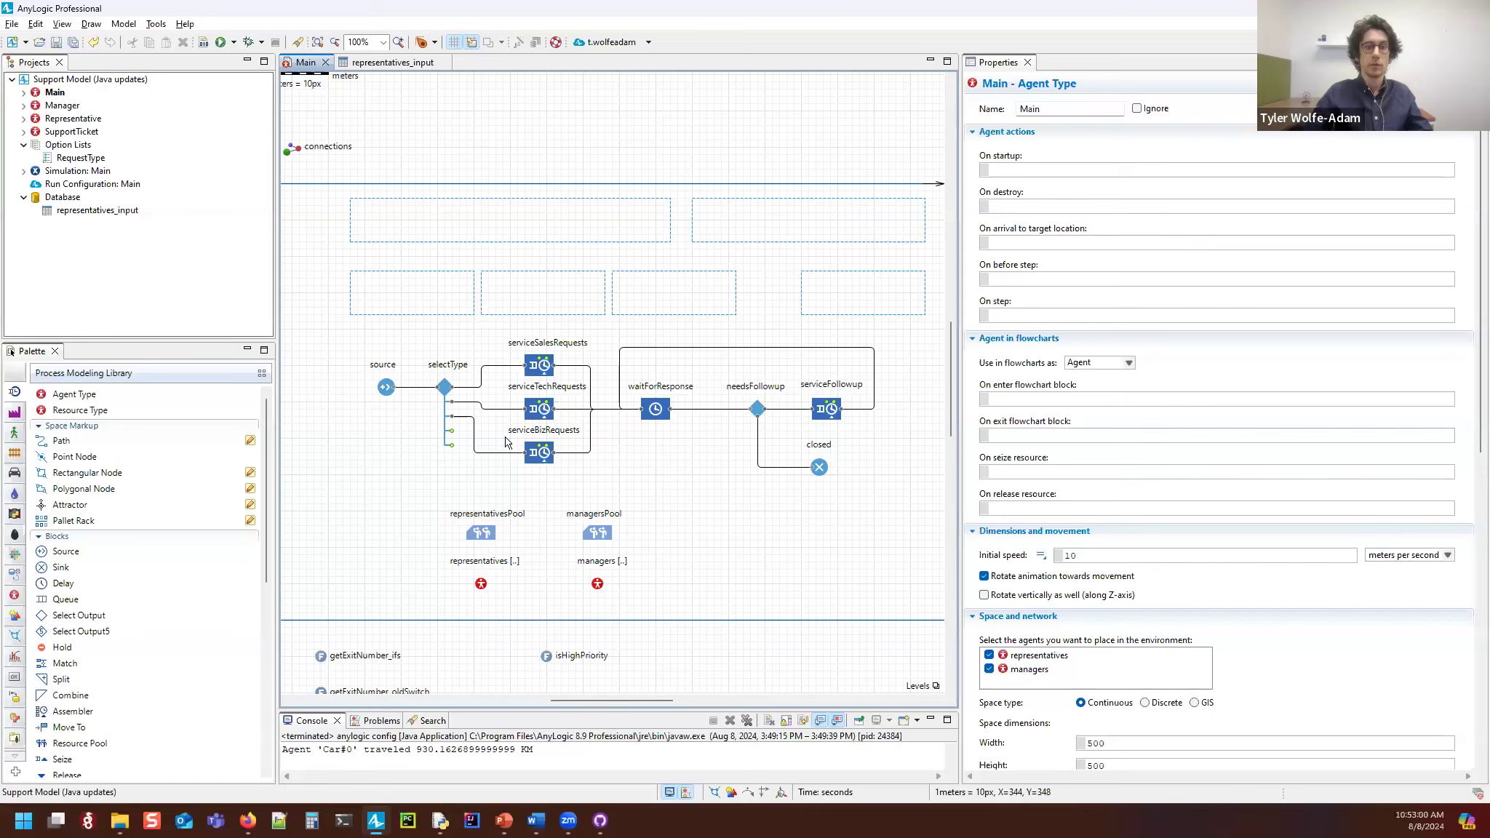
pyautogui.hscroll(-2, 531, 440)
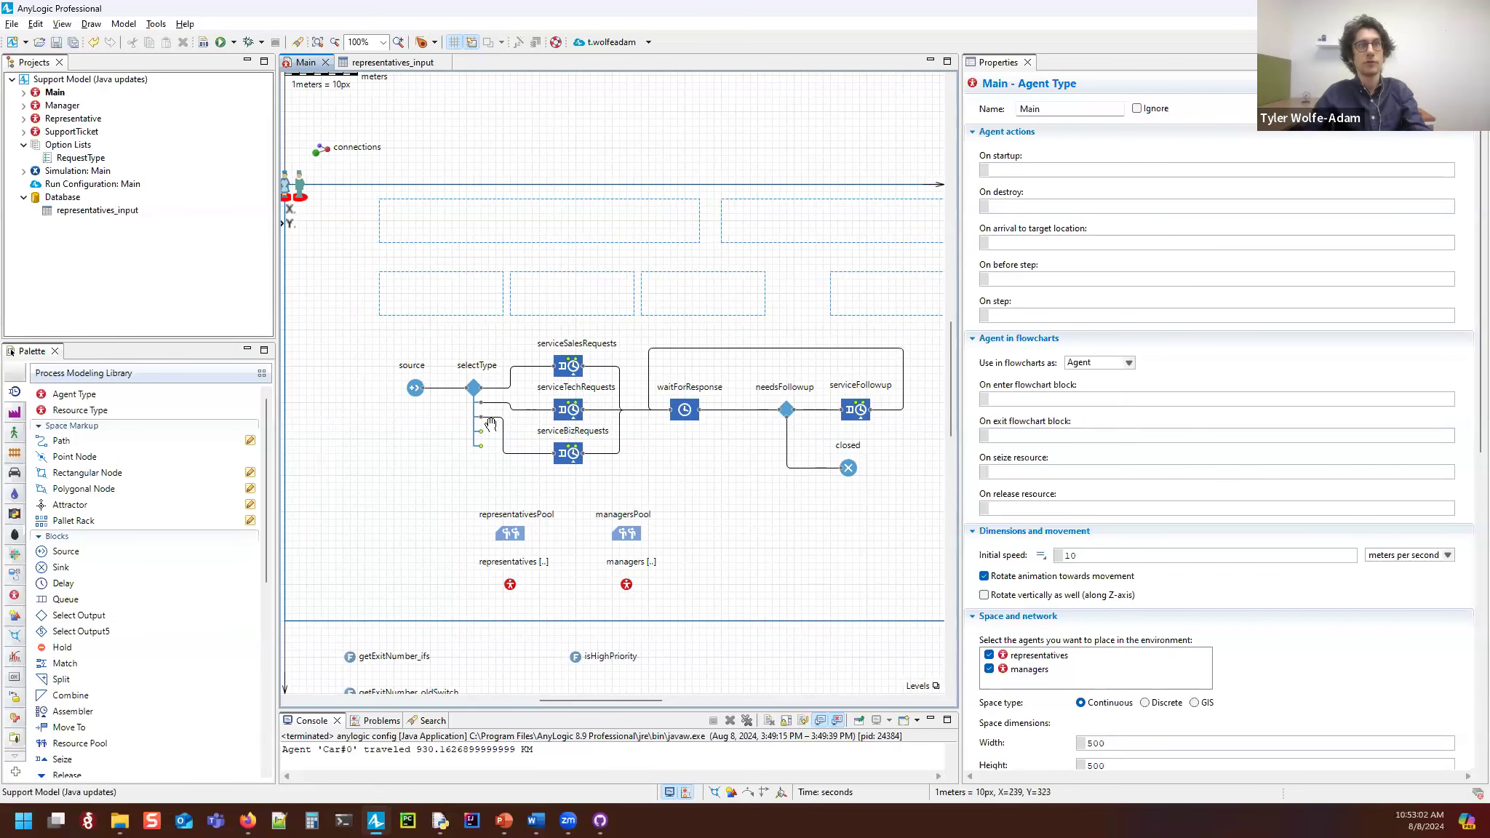
# Step: Run the Simulation experiment, raise its speed to x10 to watch the tickets being served, and close the run window
pyautogui.rightClick(76, 170)
pyautogui.click(102, 394)
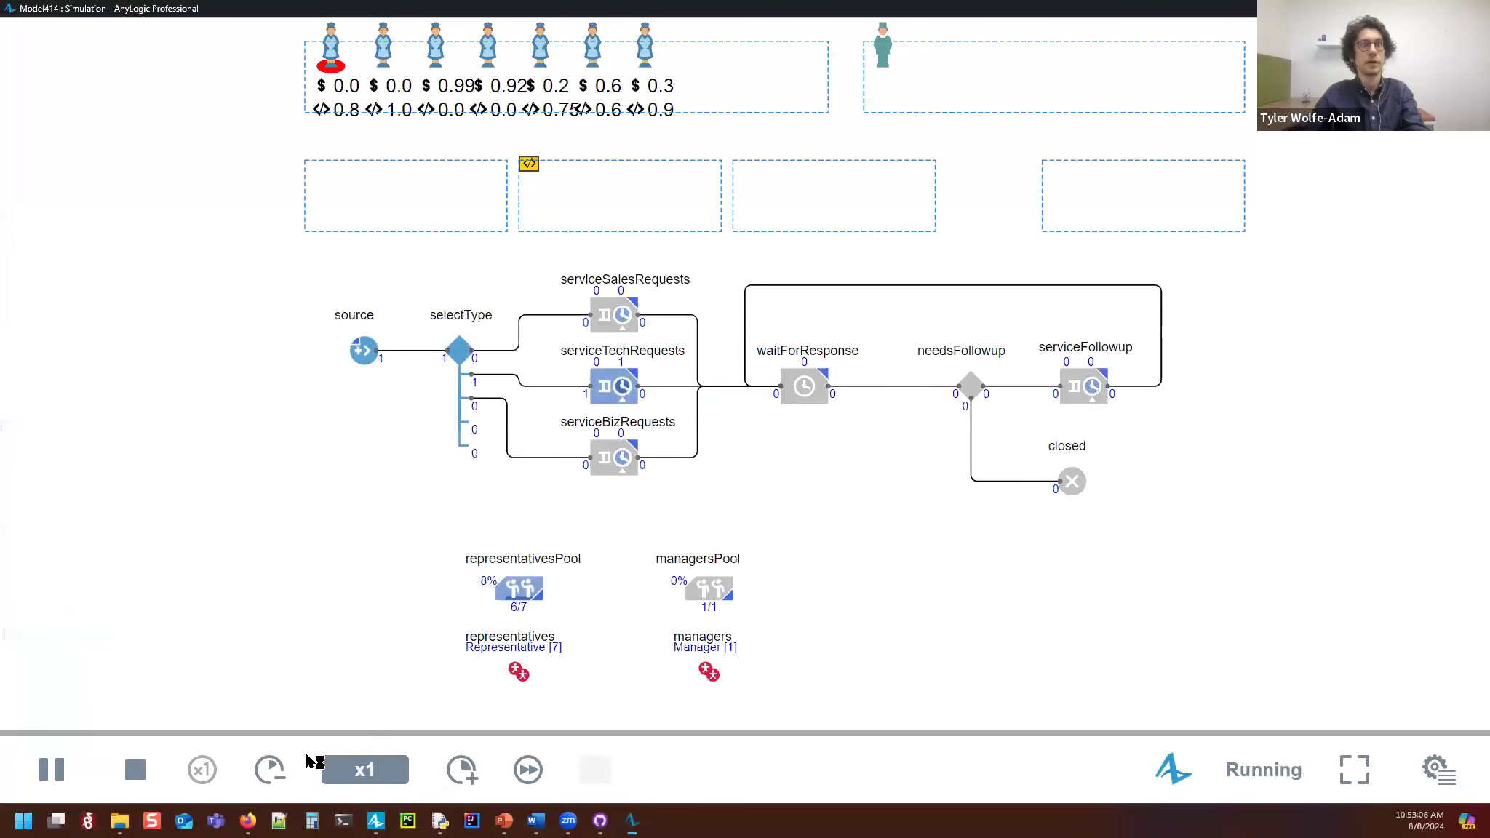
pyautogui.click(452, 780)
pyautogui.click(453, 779)
pyautogui.click(457, 779)
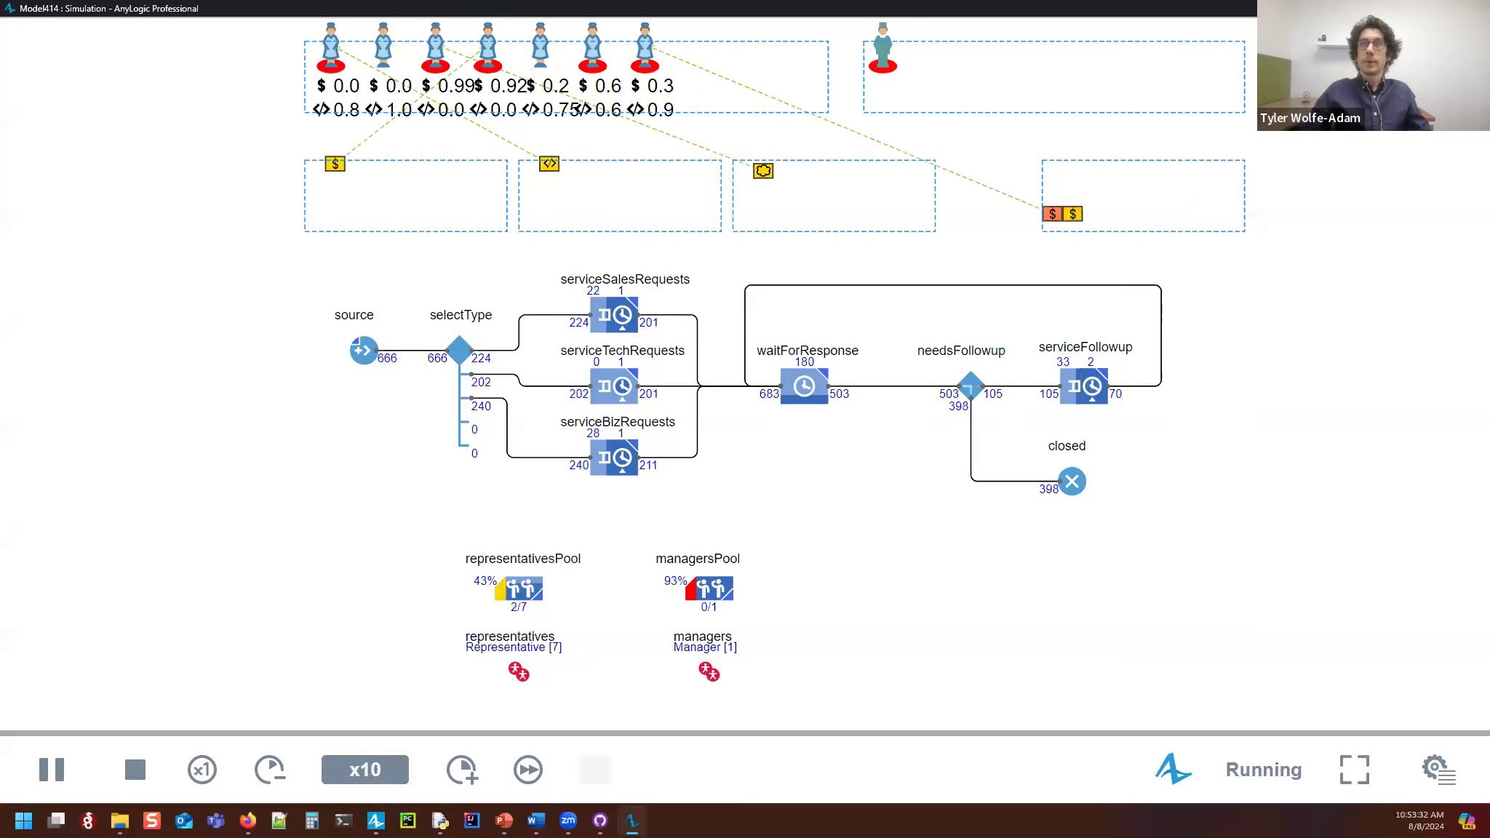
pyautogui.click(1474, 8)
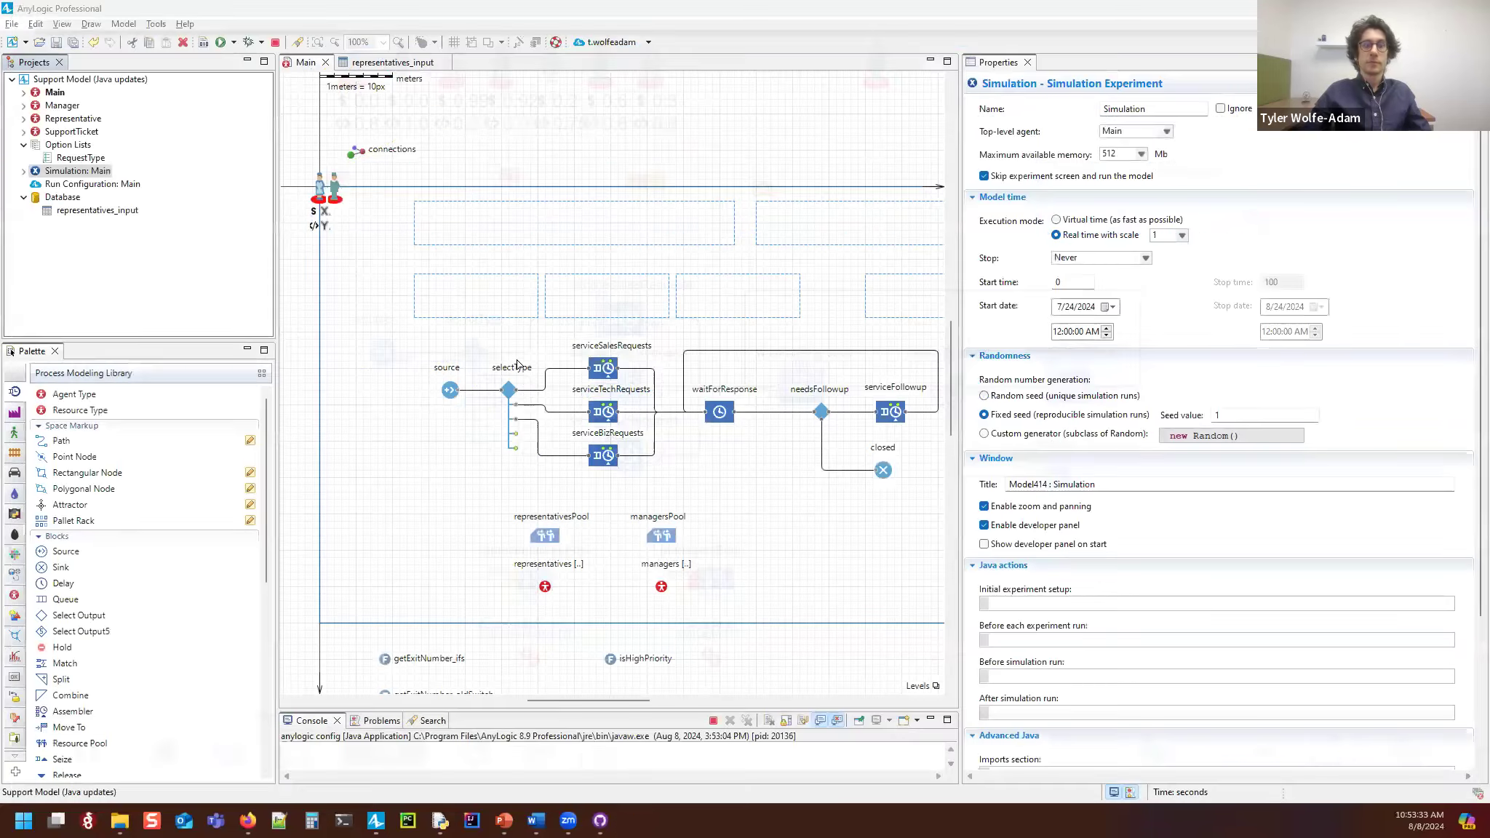
# Step: Display the properties of the selectType block in the Main flowchart
pyautogui.click(513, 411)
pyautogui.scroll(3, 513, 393)
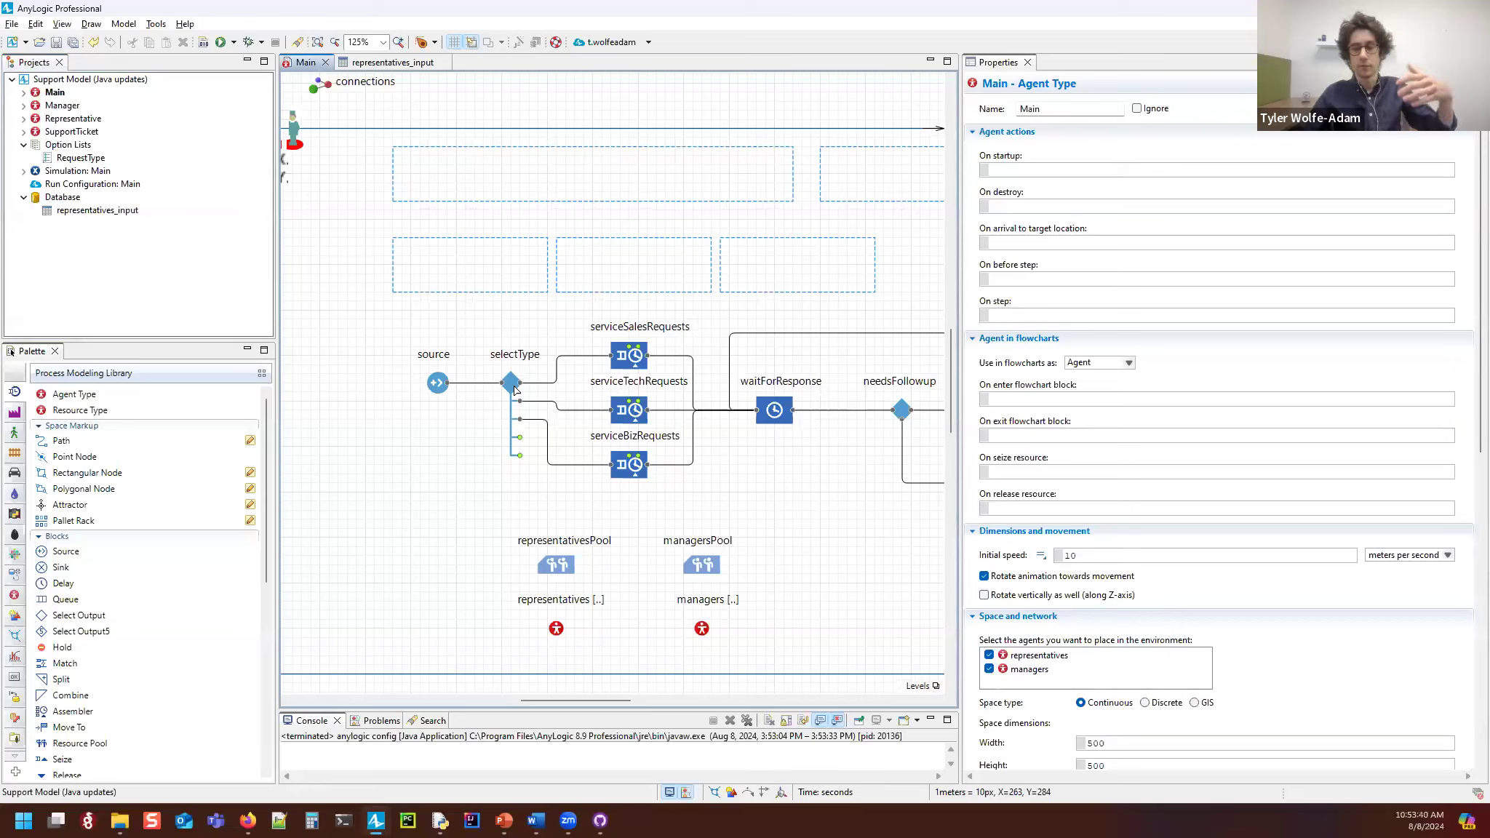
pyautogui.click(513, 388)
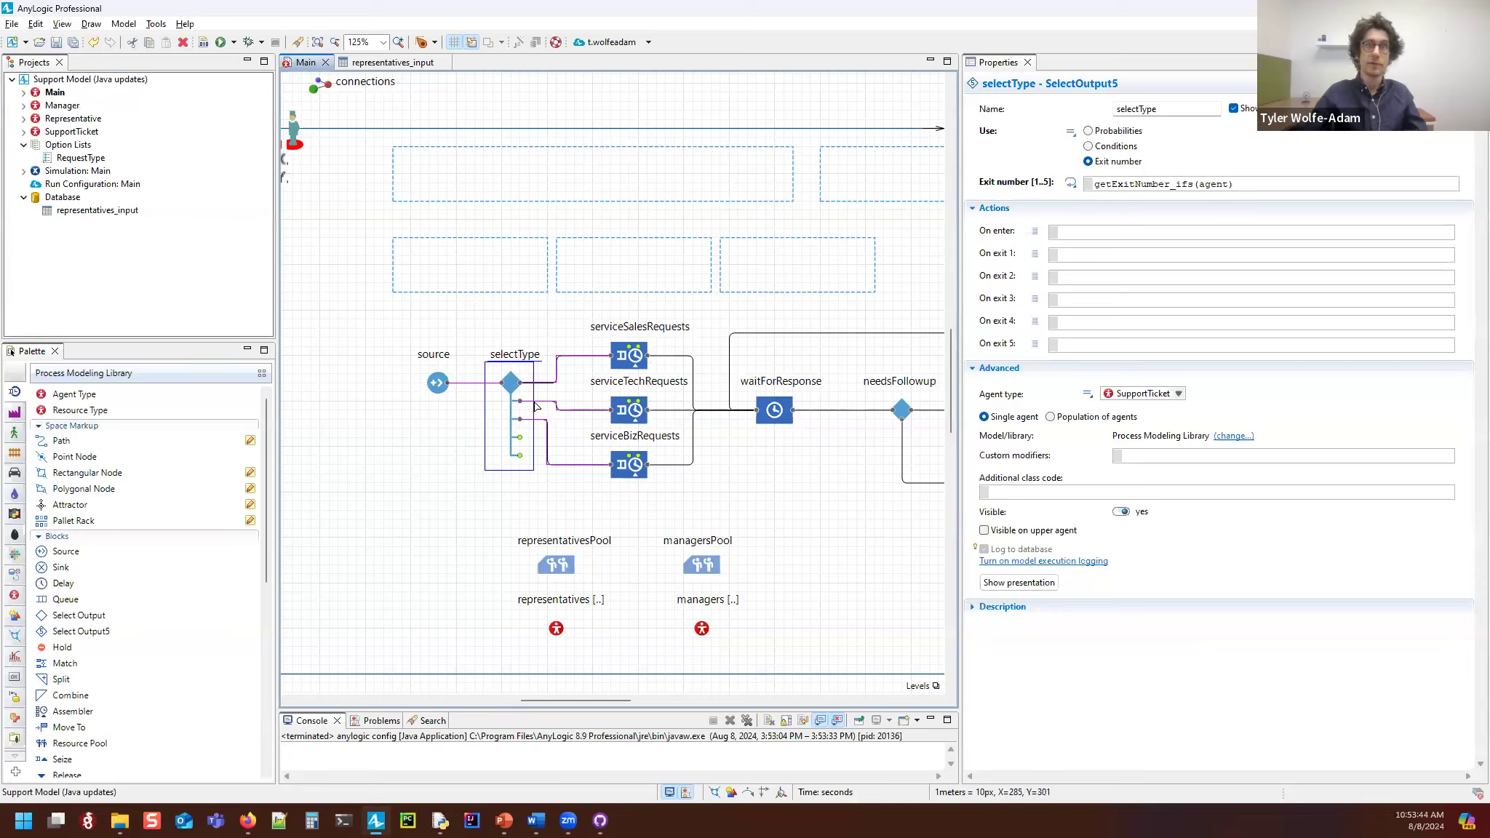
# Step: Comment out getExitNumber_ifs(agent) in selectType's exit number and write "condition ? value_true : value_false" on a line above it
pyautogui.click(1269, 186)
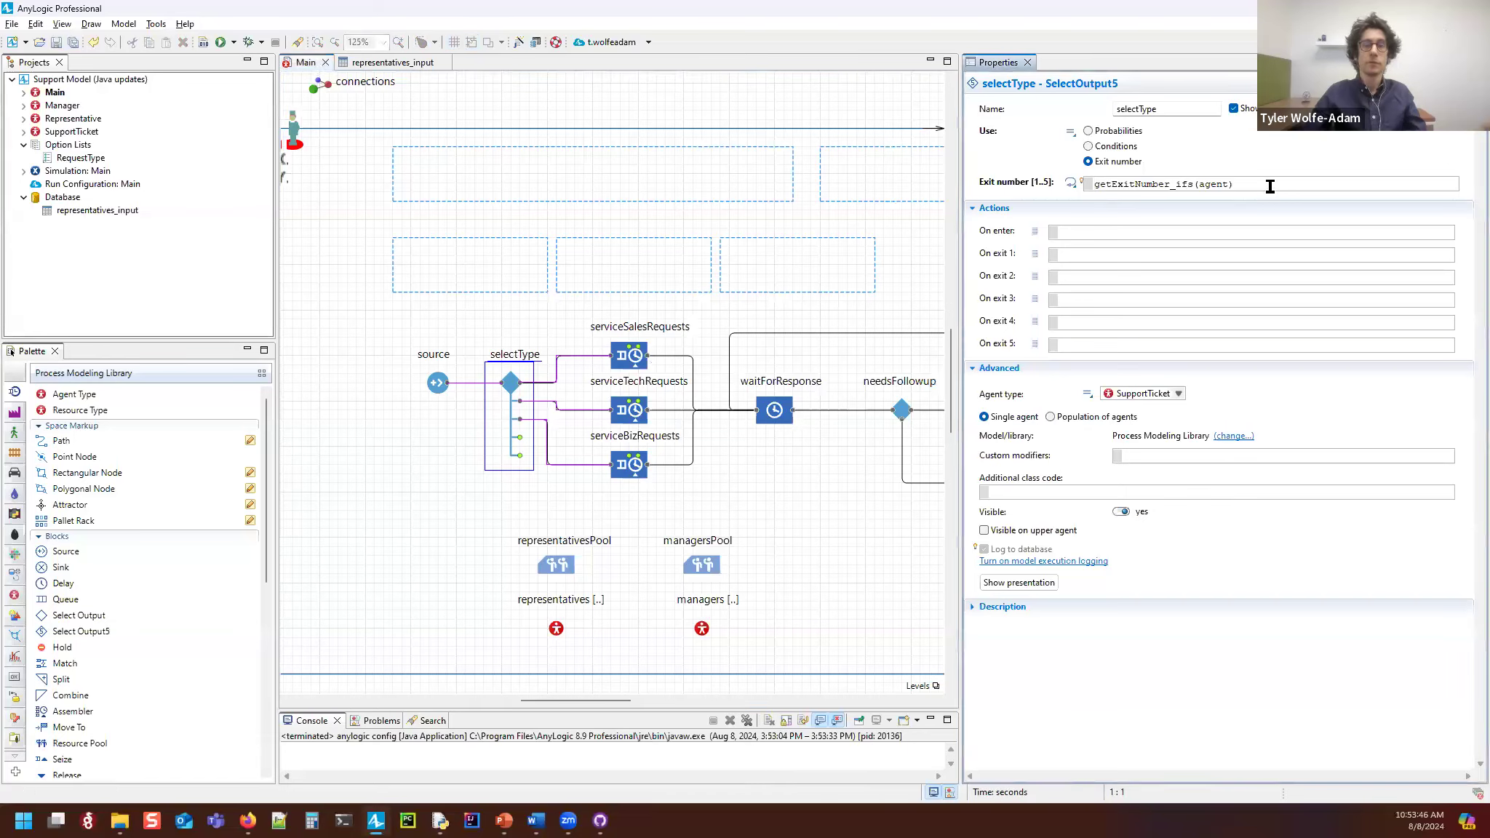
pyautogui.press('Return')
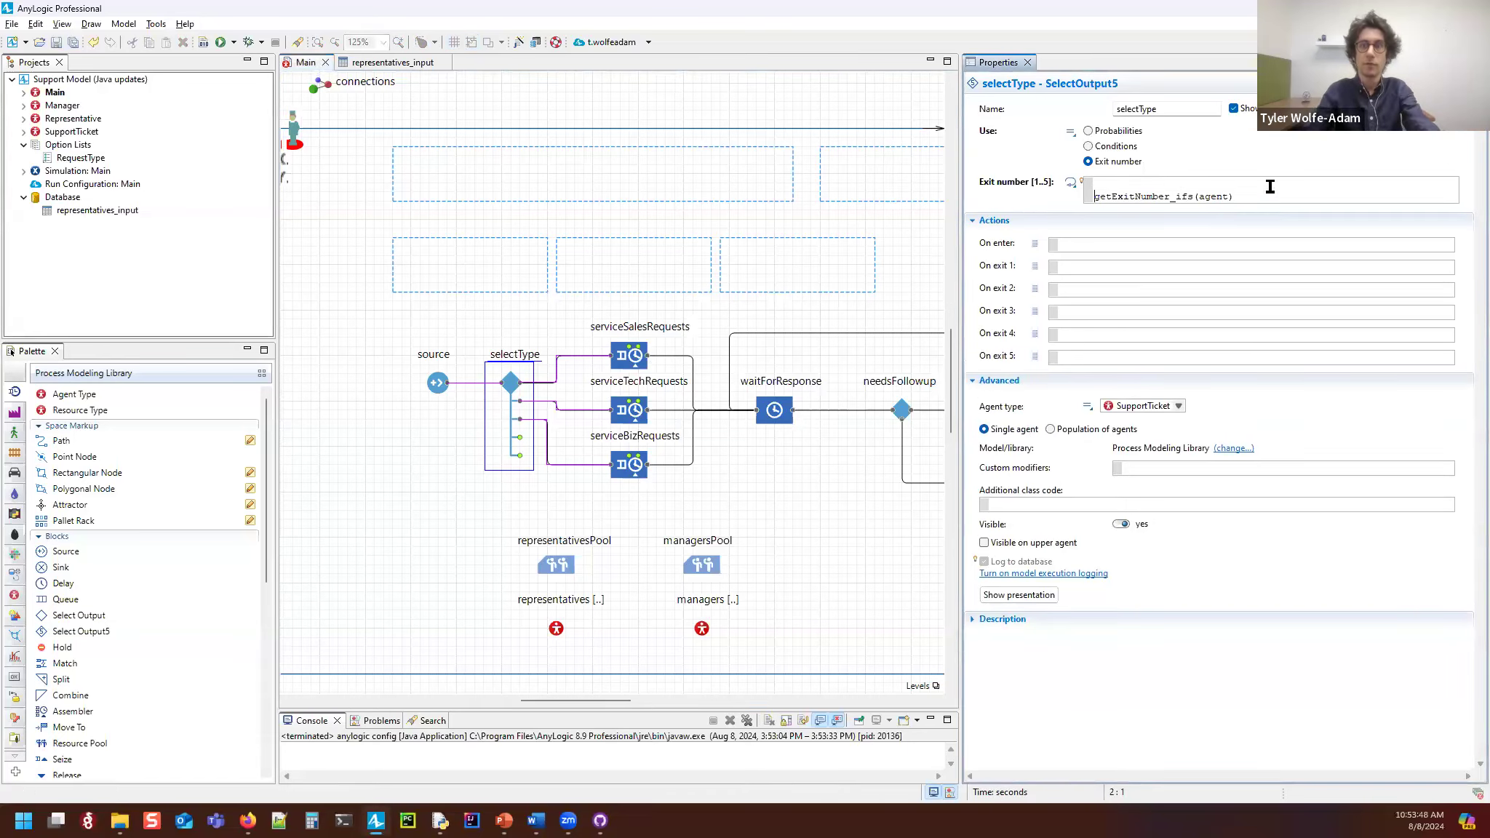
pyautogui.write('//')
pyautogui.press('Up')
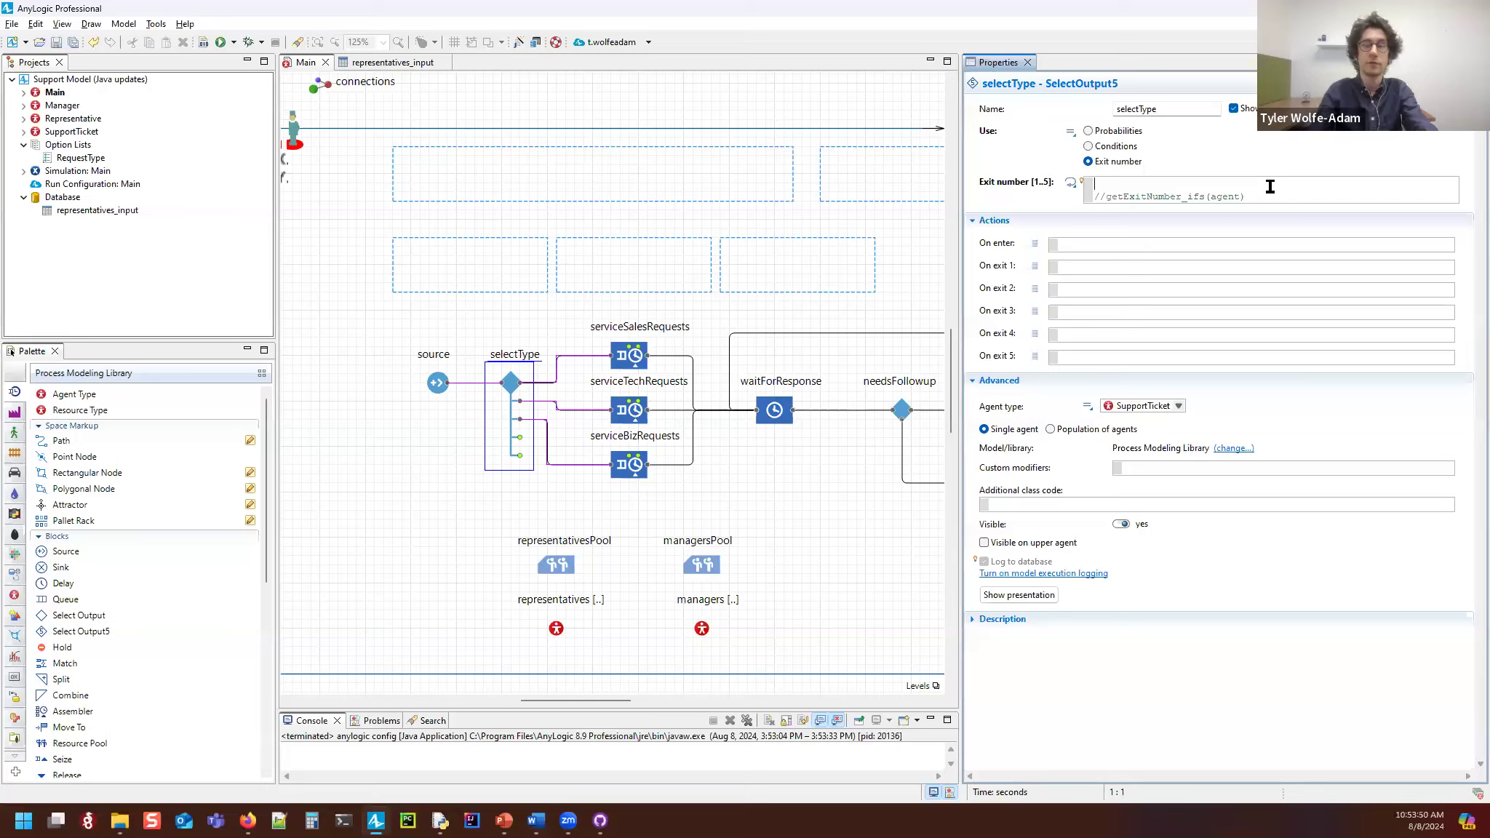
pyautogui.write('condition ? value')
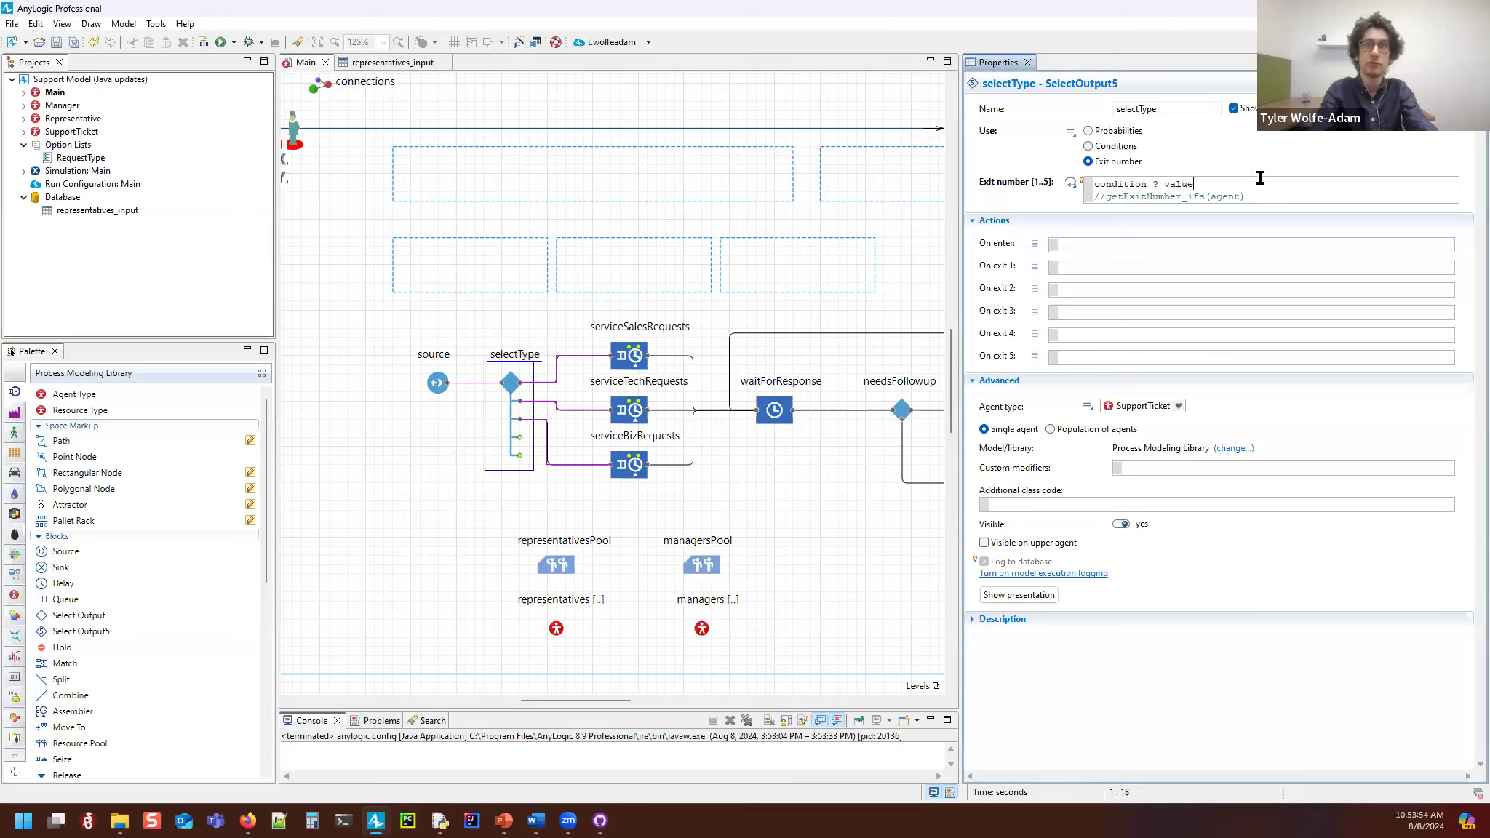
pyautogui.write('_true : value_false')
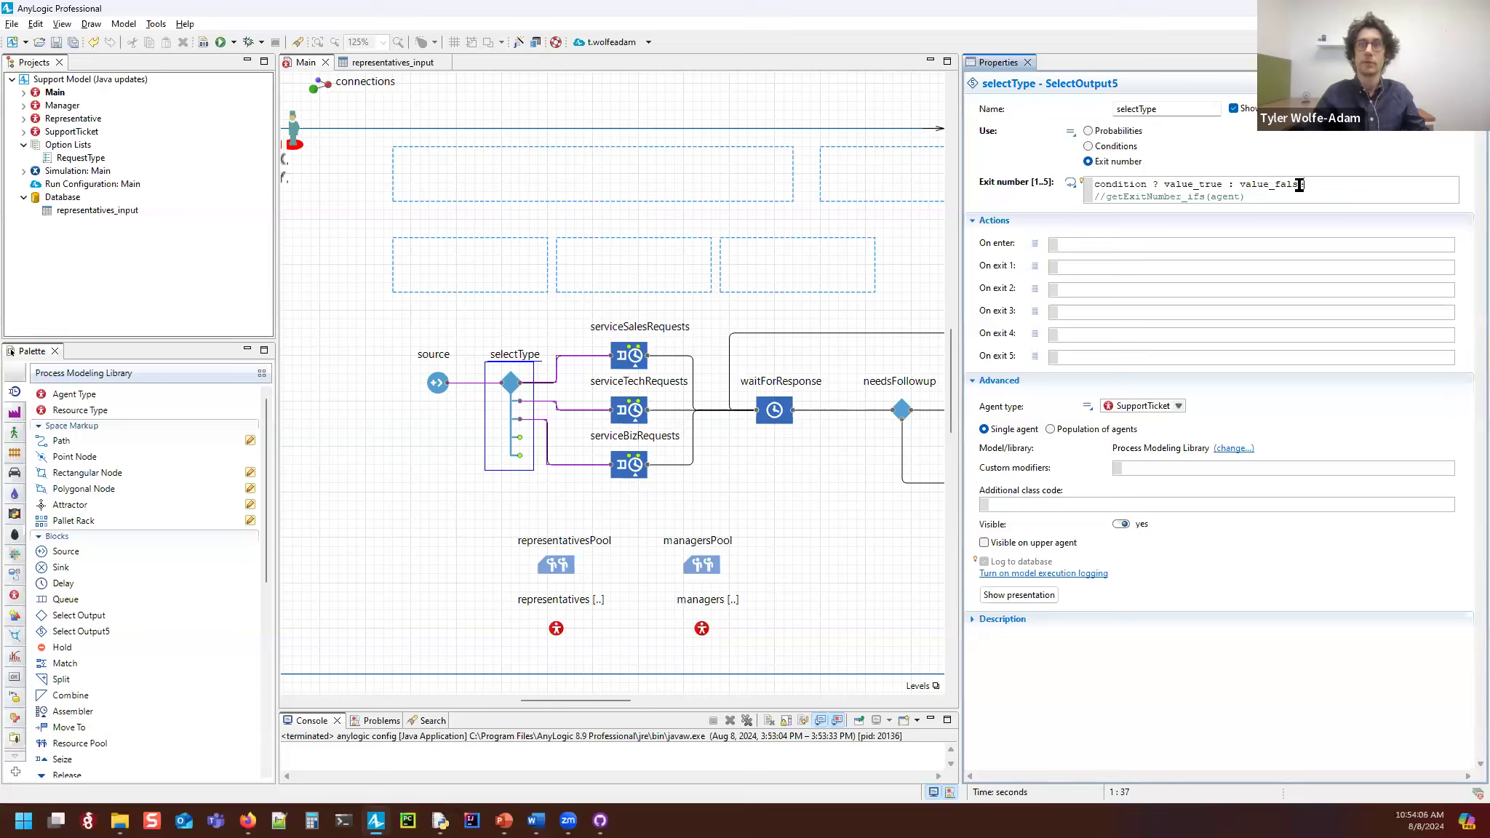
# Step: Replace value_false in the exit number expression with the nested ternary "(condition ? value_true : value_false)"
pyautogui.click(1082, 186)
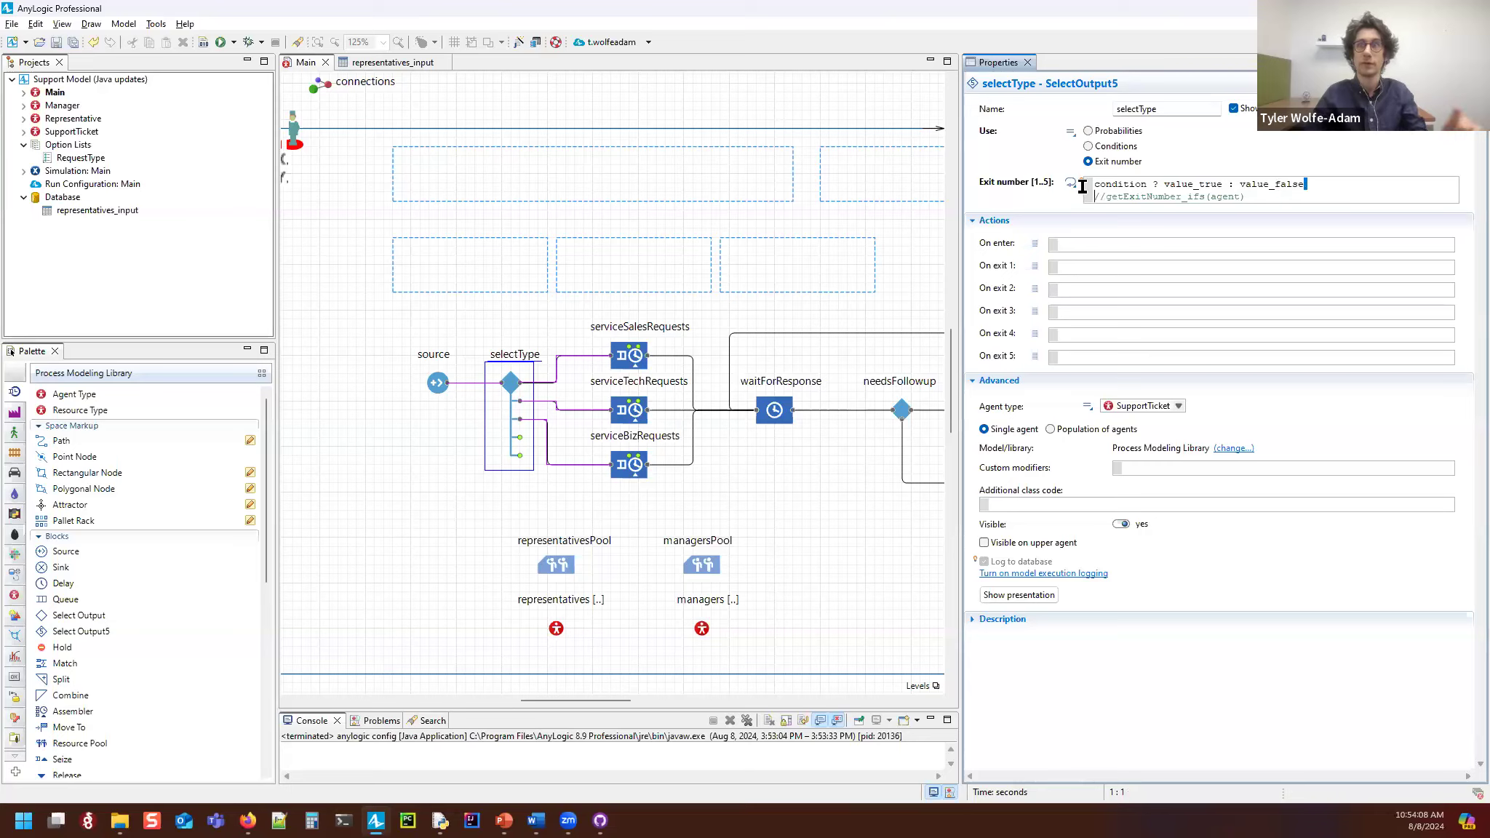
pyautogui.doubleClick(1281, 186)
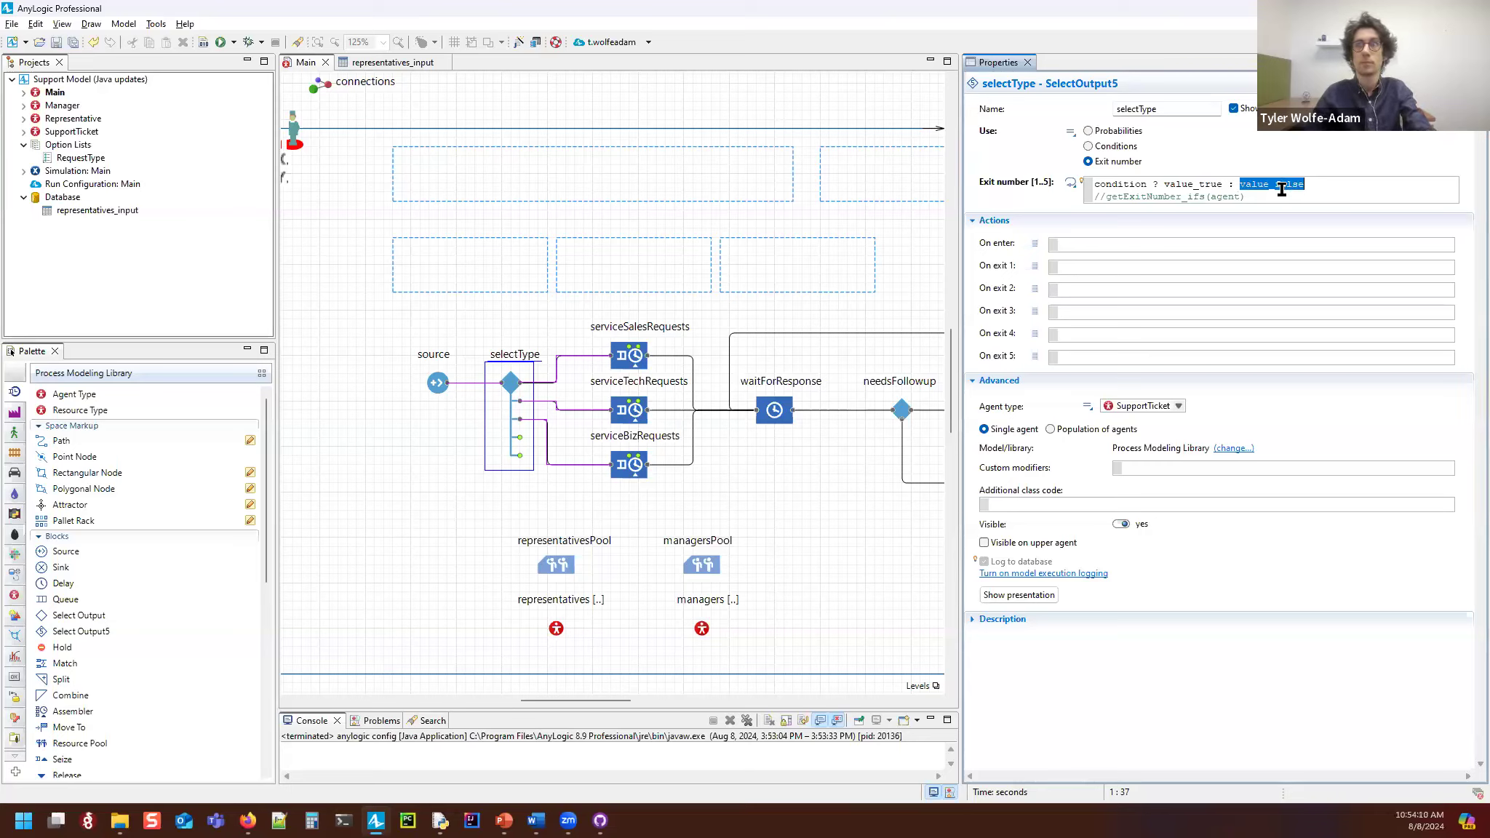
pyautogui.write('(condition ? value_true : value_false)')
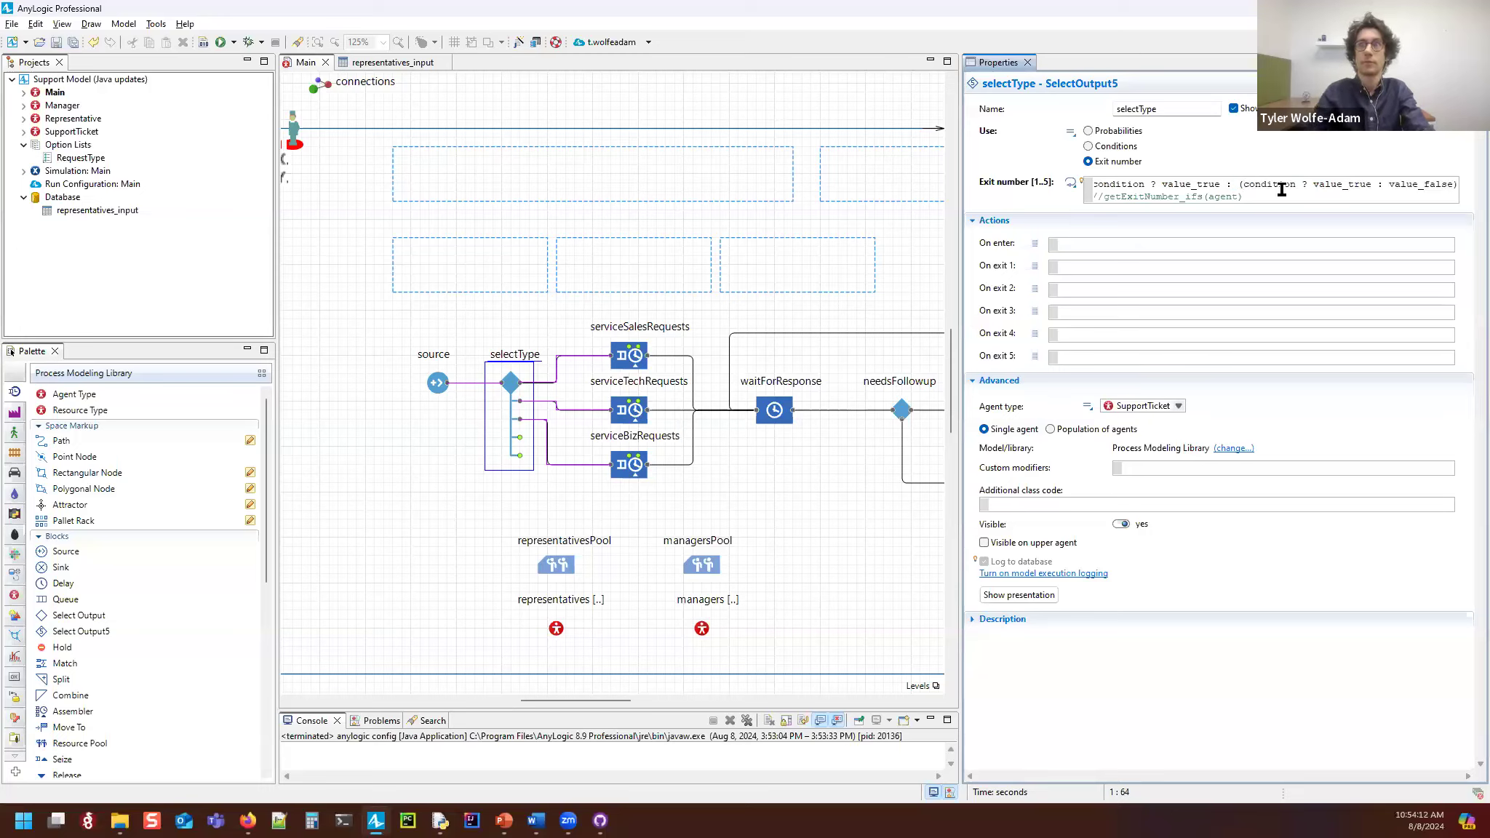
# Step: Delete the ternary line from selectType's exit number and uncomment getExitNumber_ifs(agent)
pyautogui.tripleClick(1223, 187)
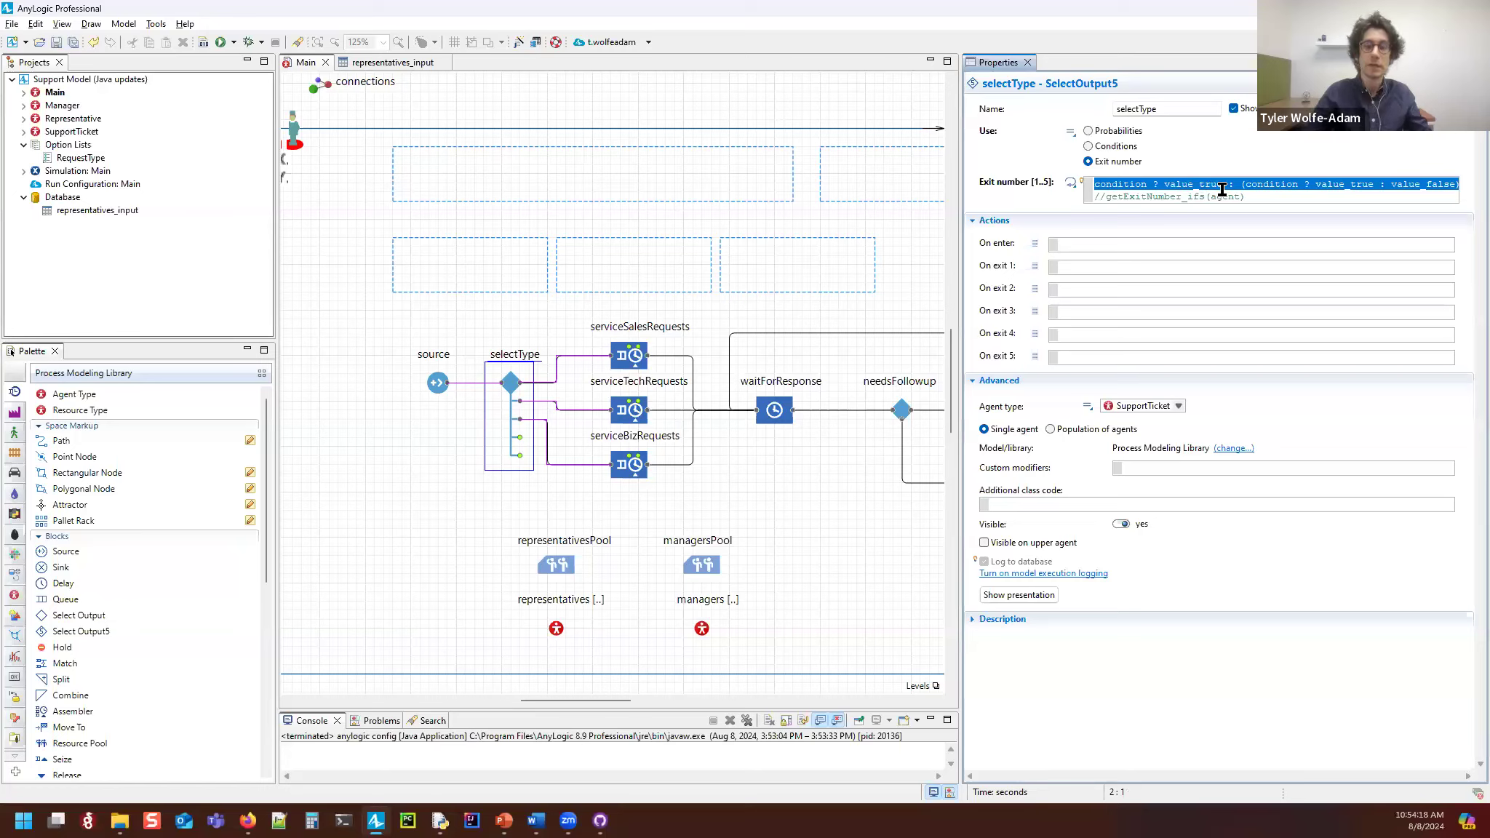
pyautogui.press('Delete')
pyautogui.press('BackSpace')
pyautogui.press('BackSpace')
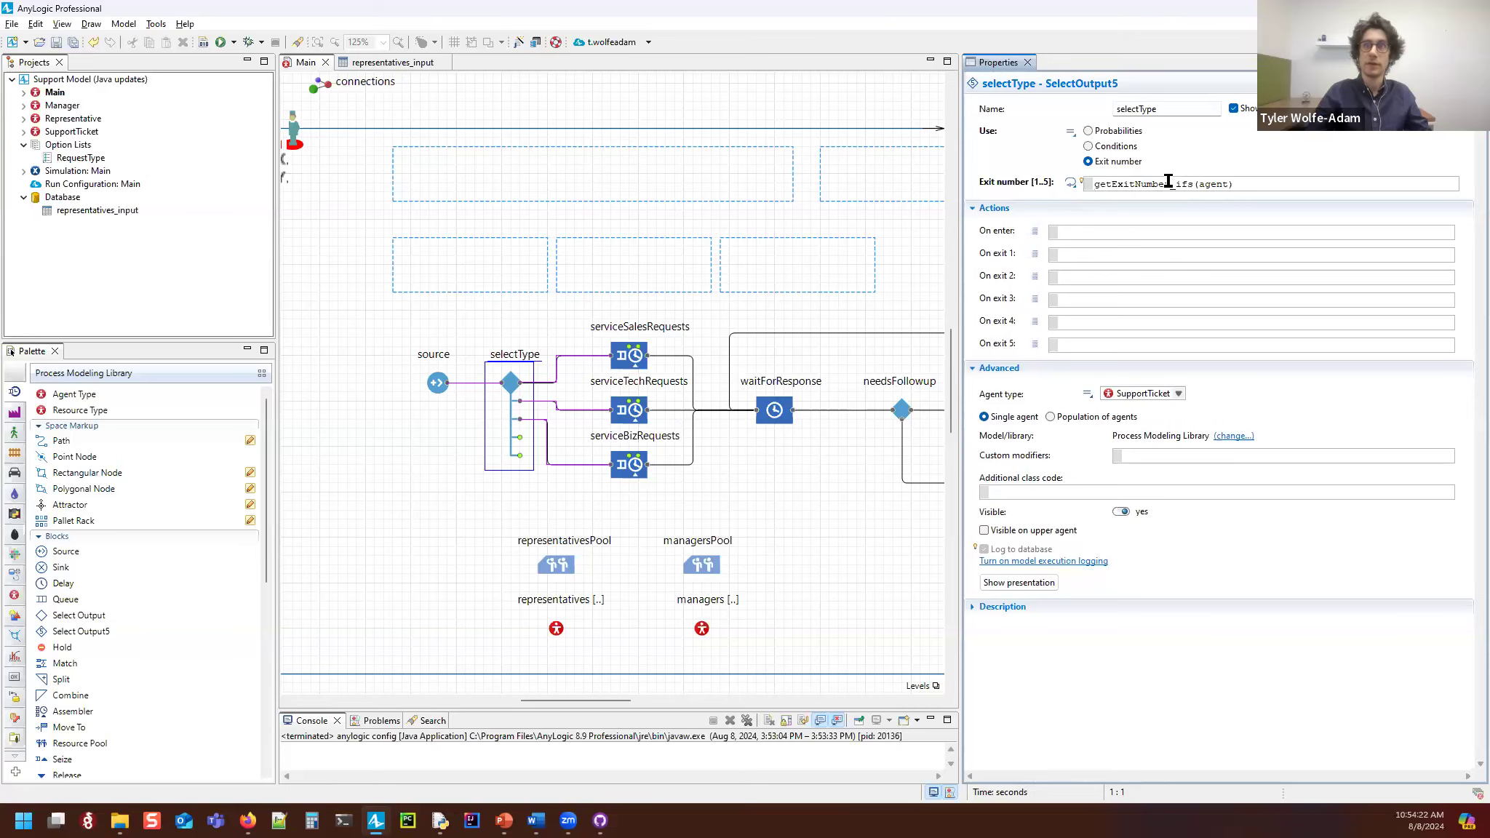
# Step: Open the getExitNumber_ifs function and examine the if/else conditions that assign exitNum for sales, tech and business tickets
pyautogui.moveTo(782, 375); pyautogui.dragTo(832, 306)
pyautogui.click(411, 646)
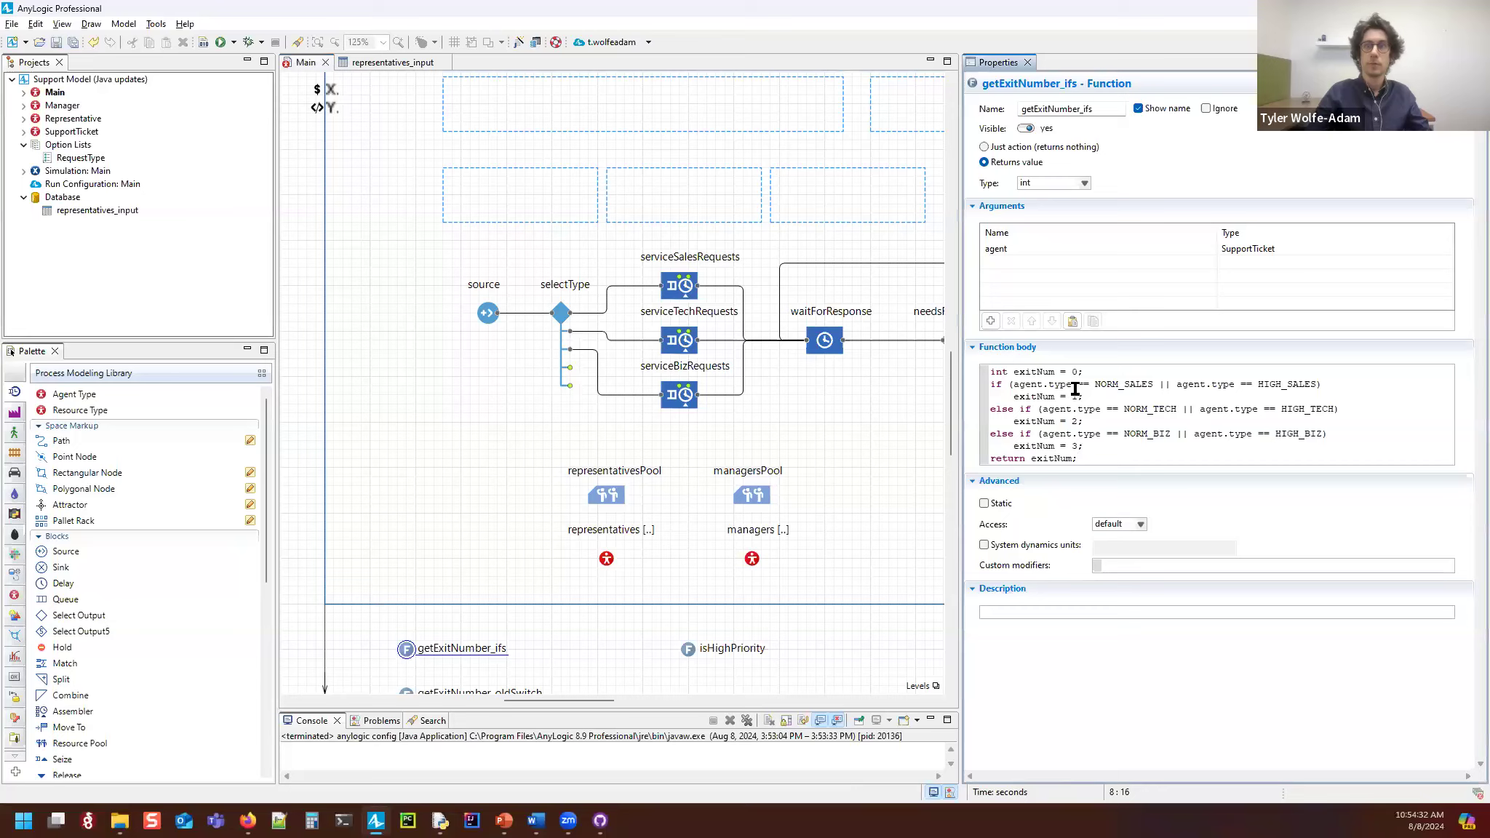
pyautogui.moveTo(1096, 384); pyautogui.dragTo(1154, 384)
pyautogui.moveTo(1257, 384); pyautogui.dragTo(1318, 384)
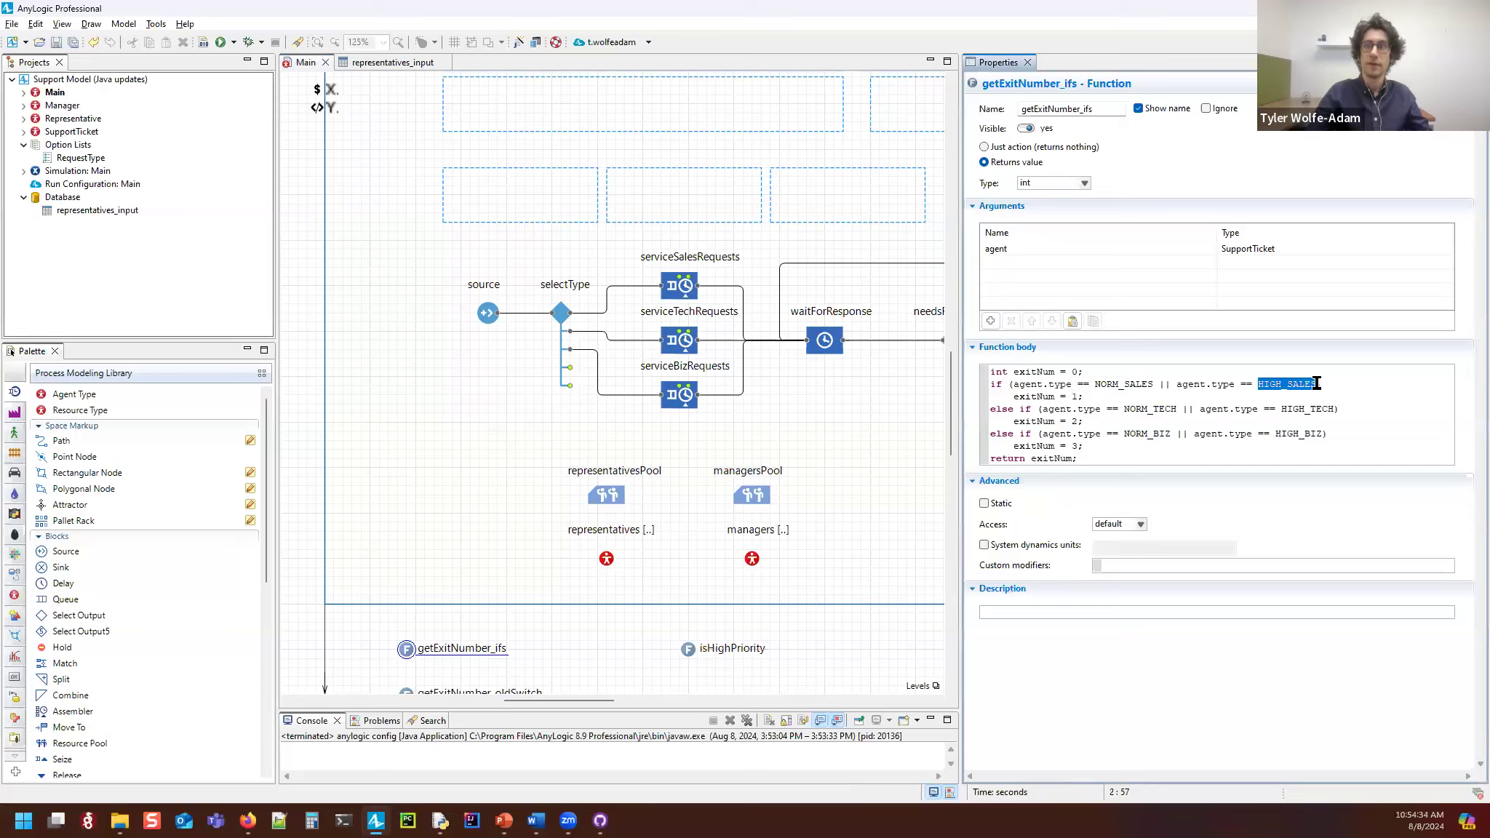
pyautogui.moveTo(1072, 396); pyautogui.dragTo(1084, 396)
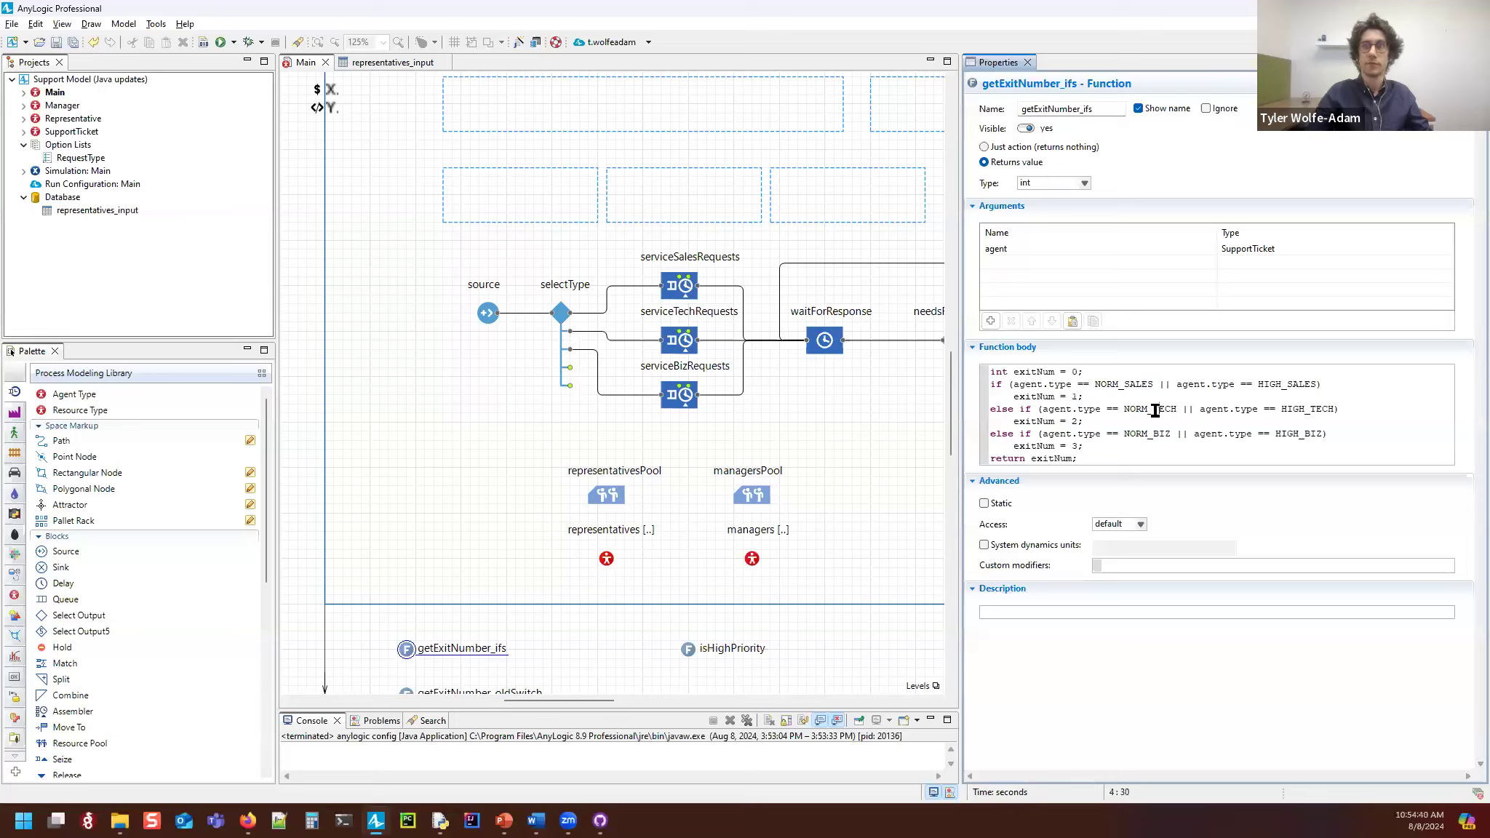
pyautogui.click(1175, 434)
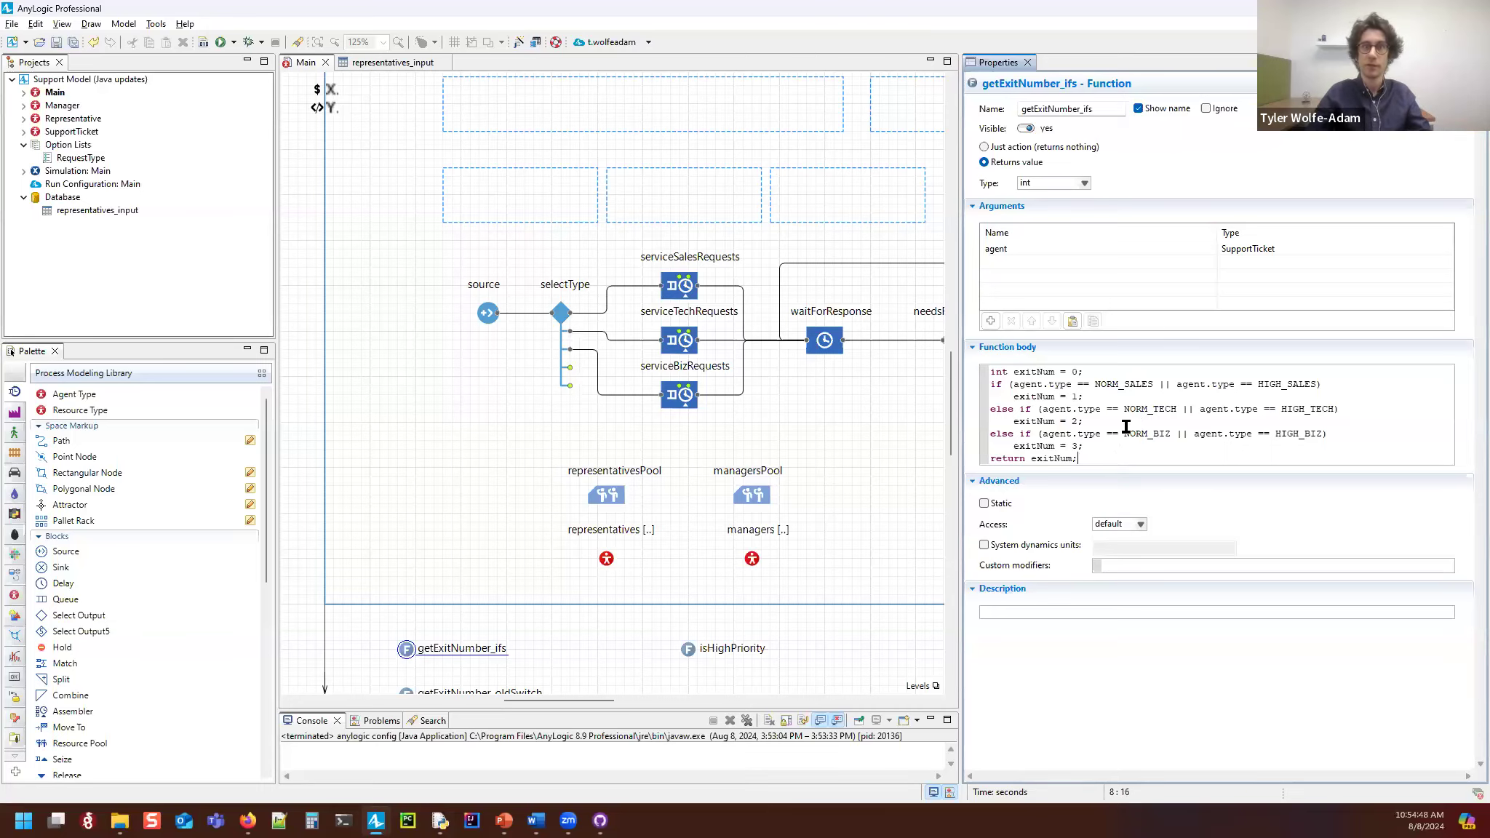
# Step: Open the getExitNumber_oldSwitch function and examine its switch on agent.type, including the case labels, break statements and return line
pyautogui.scroll(-1, 512, 451)
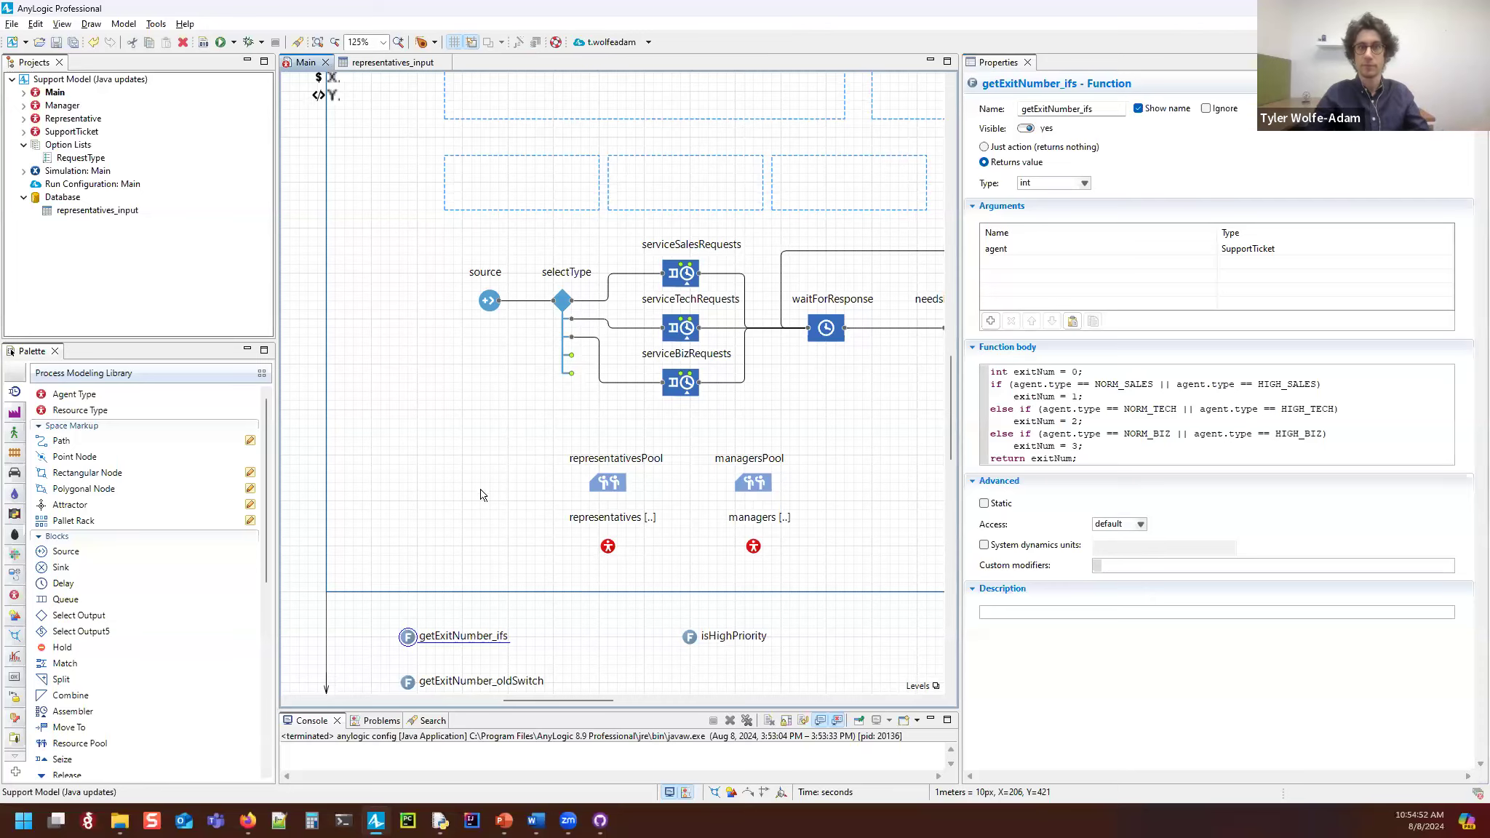
pyautogui.scroll(-1, 443, 643)
pyautogui.click(408, 676)
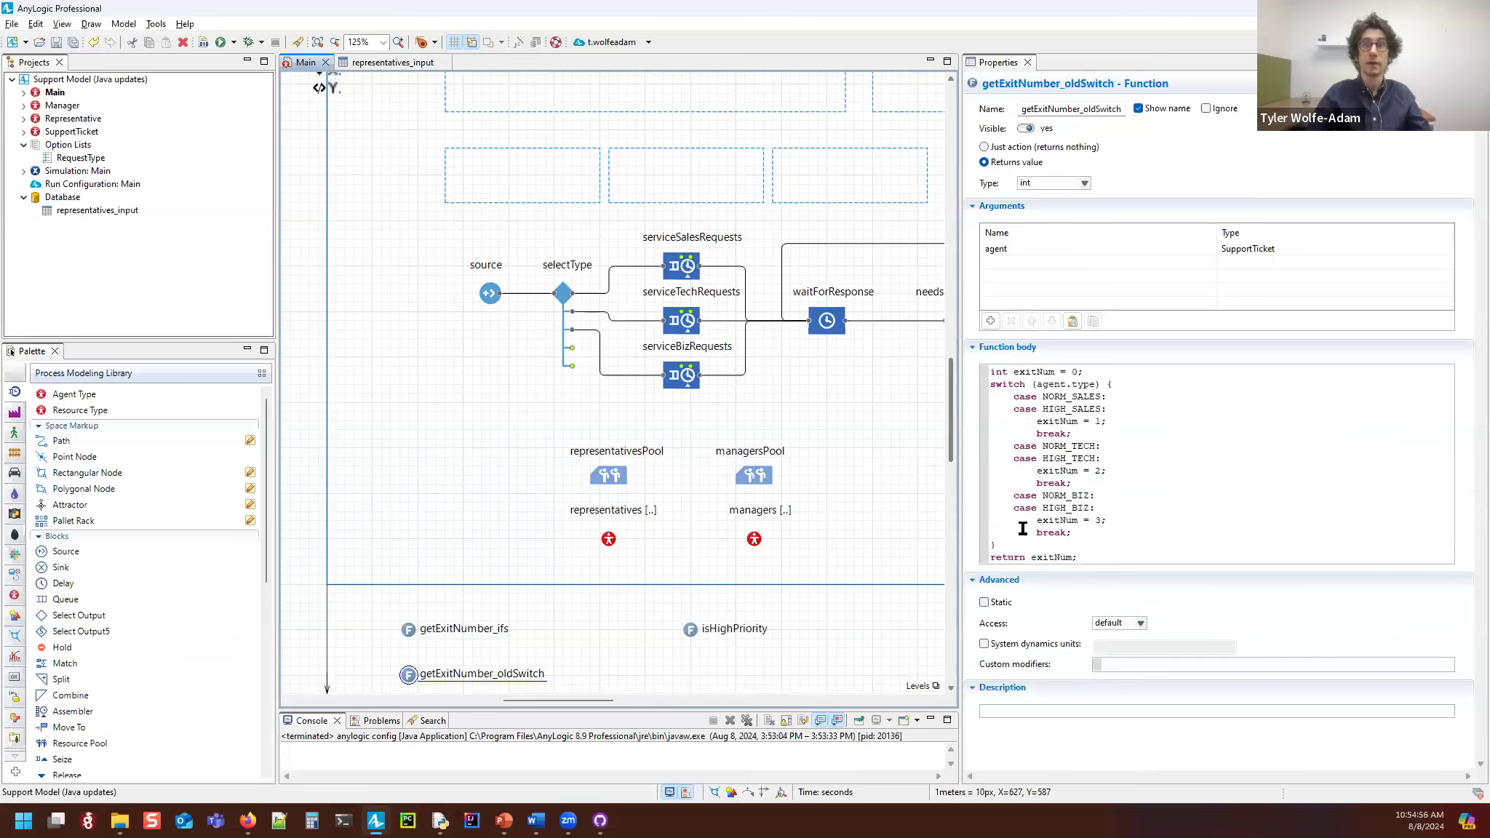
pyautogui.click(1091, 378)
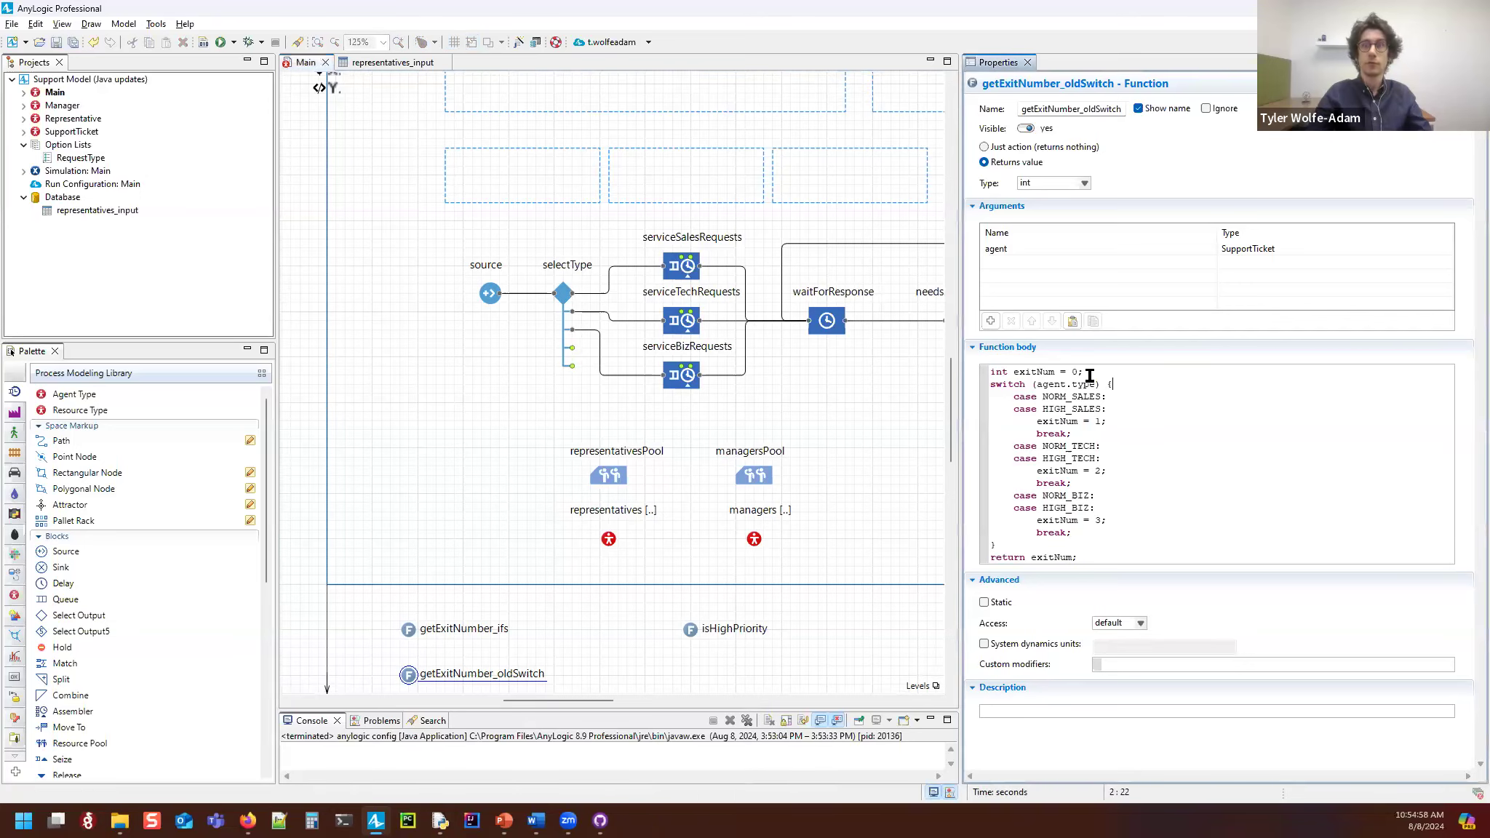
pyautogui.moveTo(1030, 382); pyautogui.dragTo(1102, 384)
pyautogui.click(1138, 383)
pyautogui.click(1020, 406)
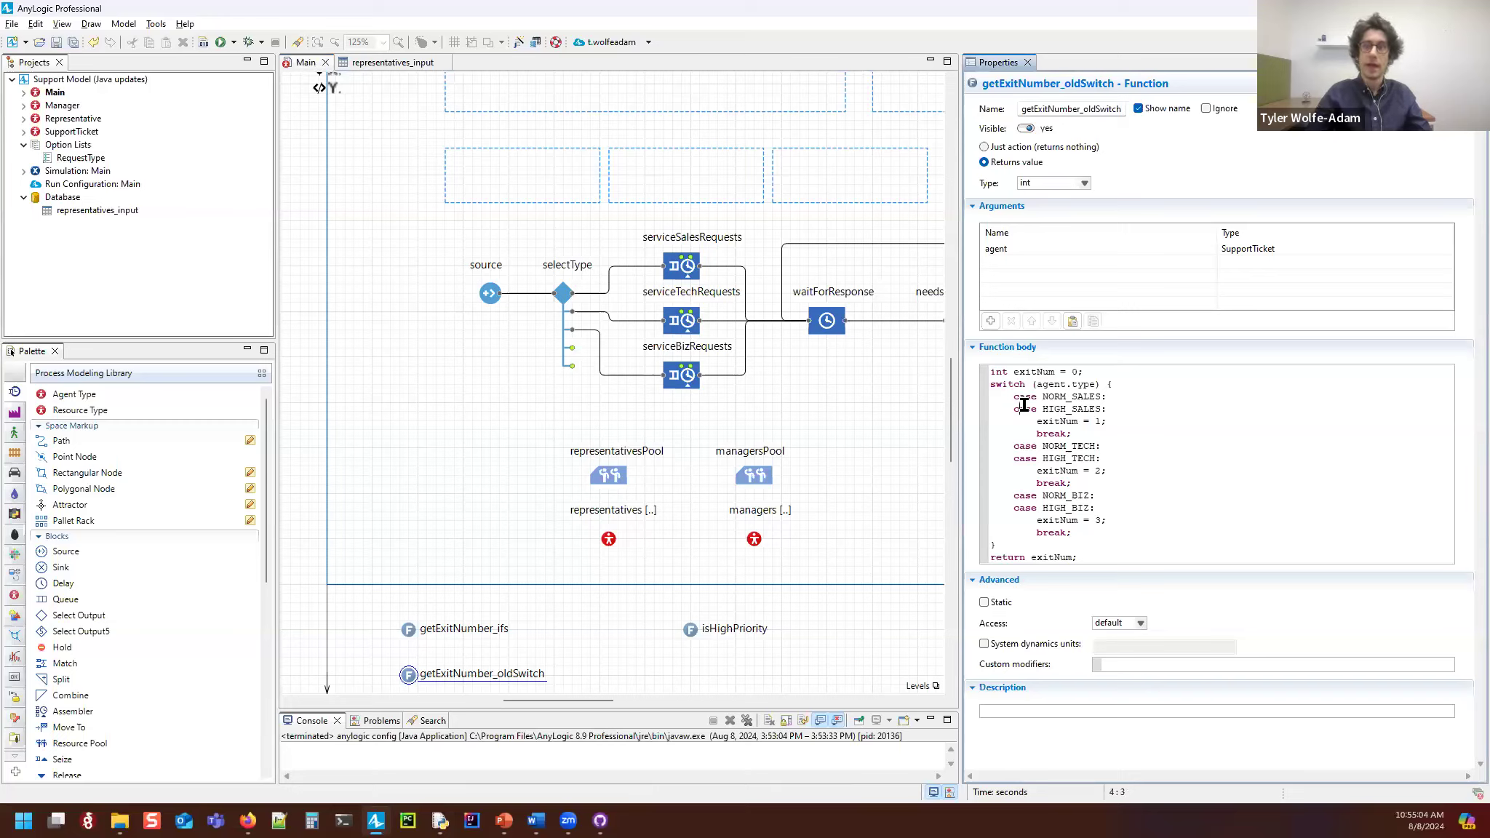
pyautogui.click(1053, 405)
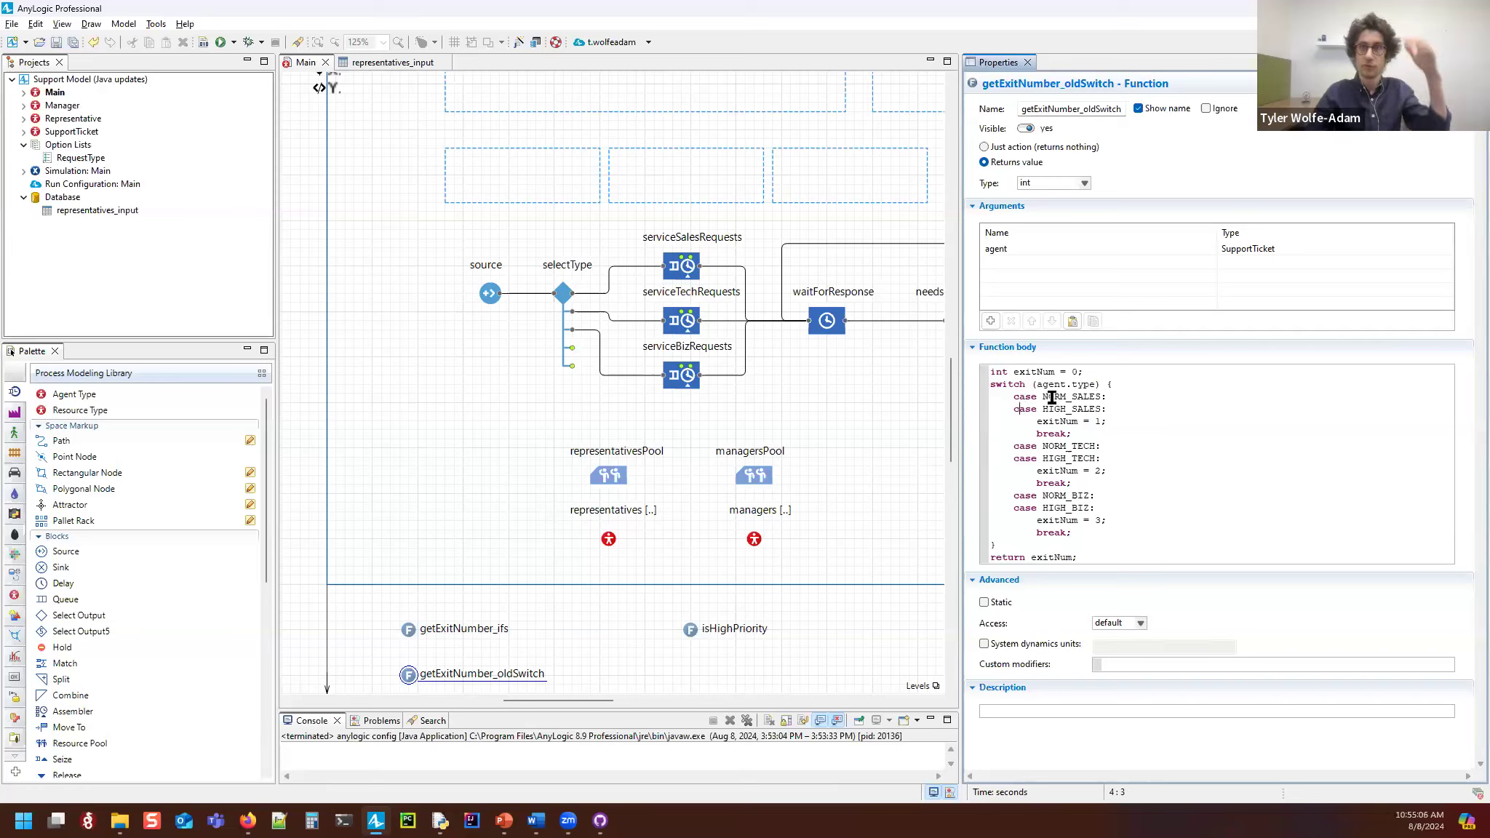
pyautogui.moveTo(1073, 433); pyautogui.dragTo(1045, 435)
pyautogui.click(1117, 433)
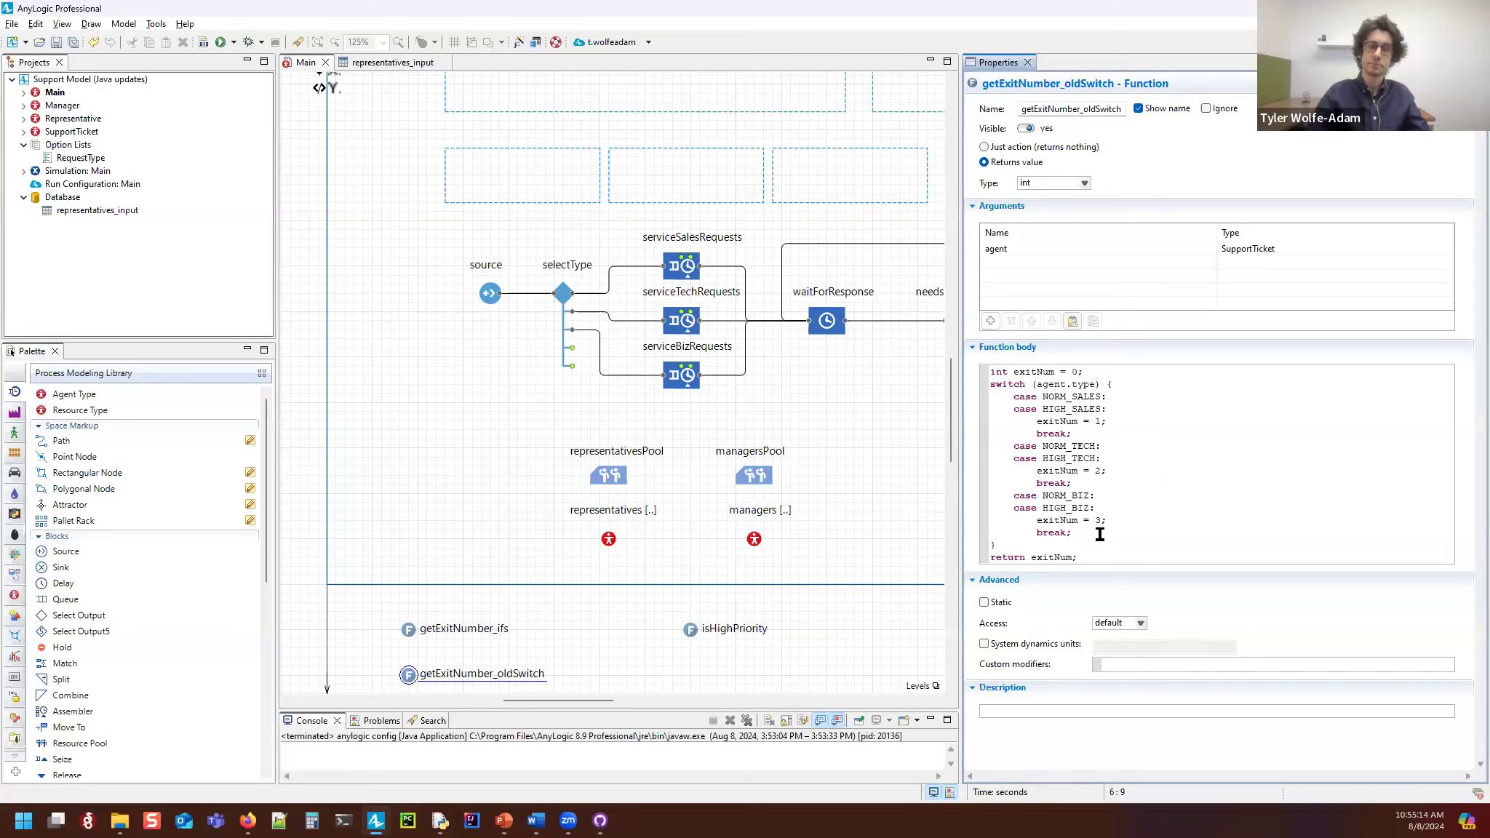
pyautogui.click(1091, 554)
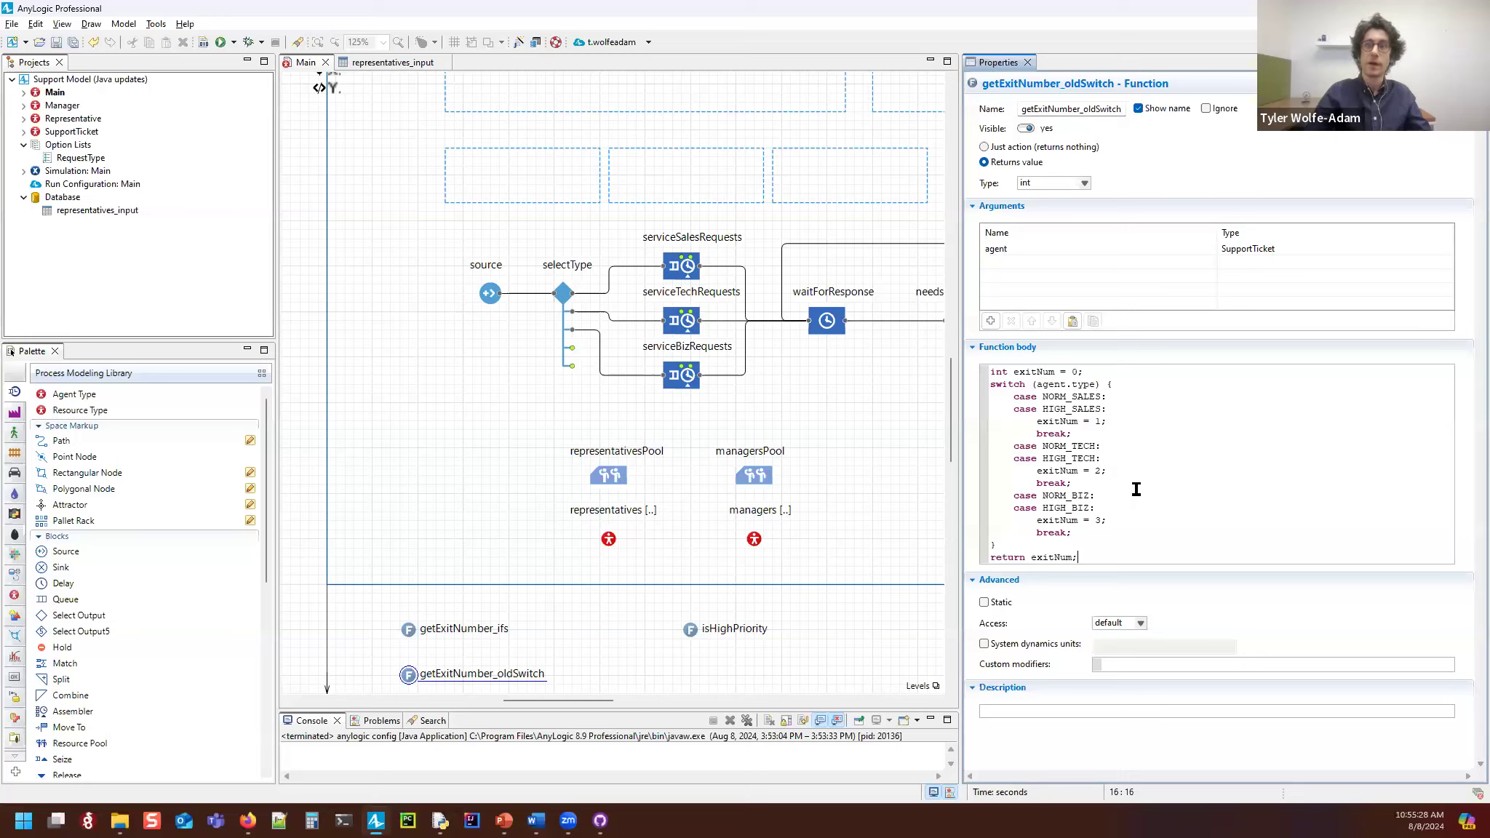
# Step: Open the getExitNumber_newSwitch function and compare its exitNum assignment with the per-case assignments in getExitNumber_oldSwitch
pyautogui.moveTo(564, 577); pyautogui.dragTo(569, 537)
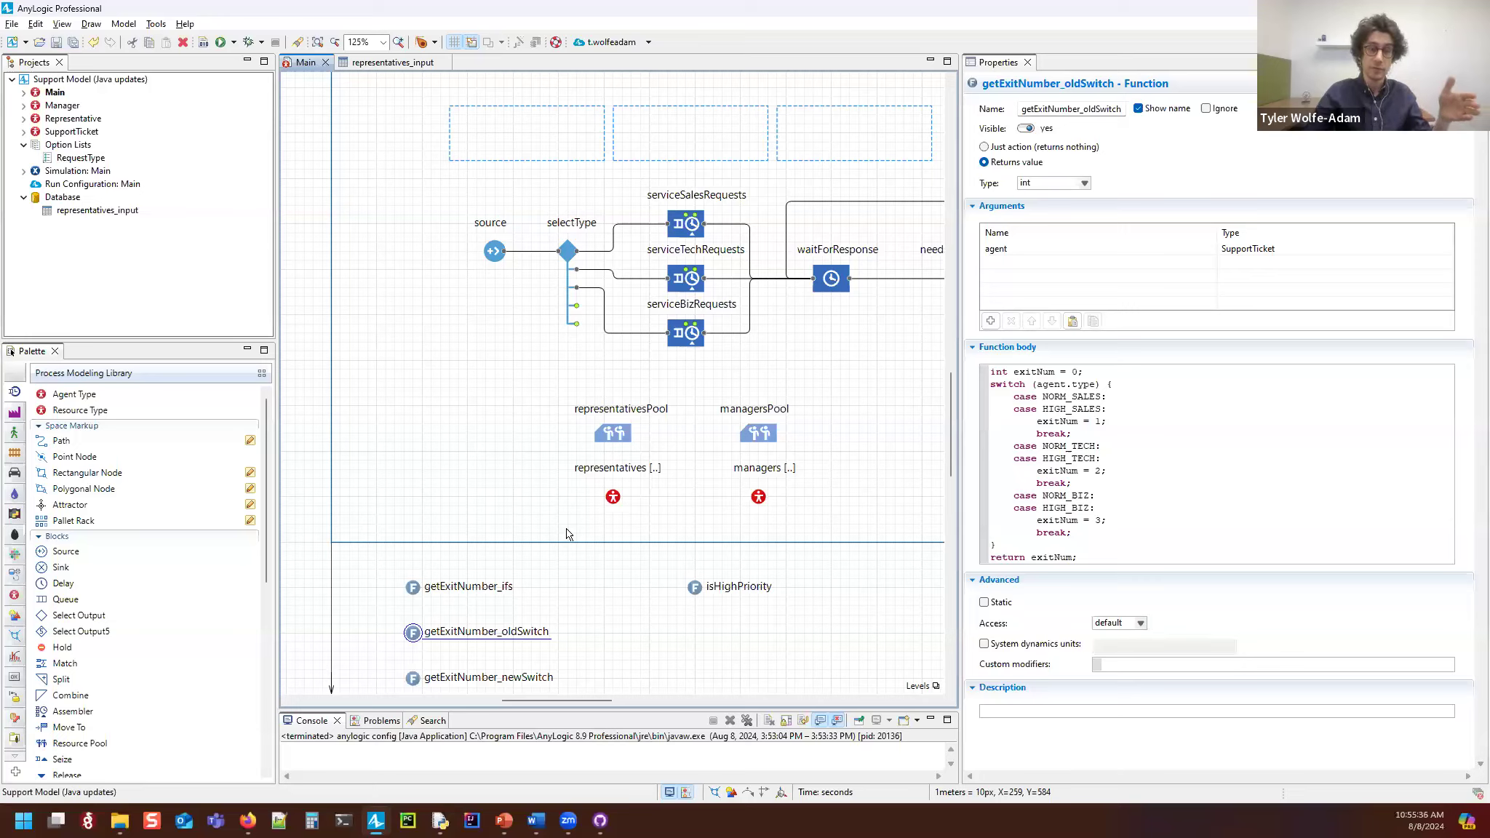
pyautogui.click(414, 679)
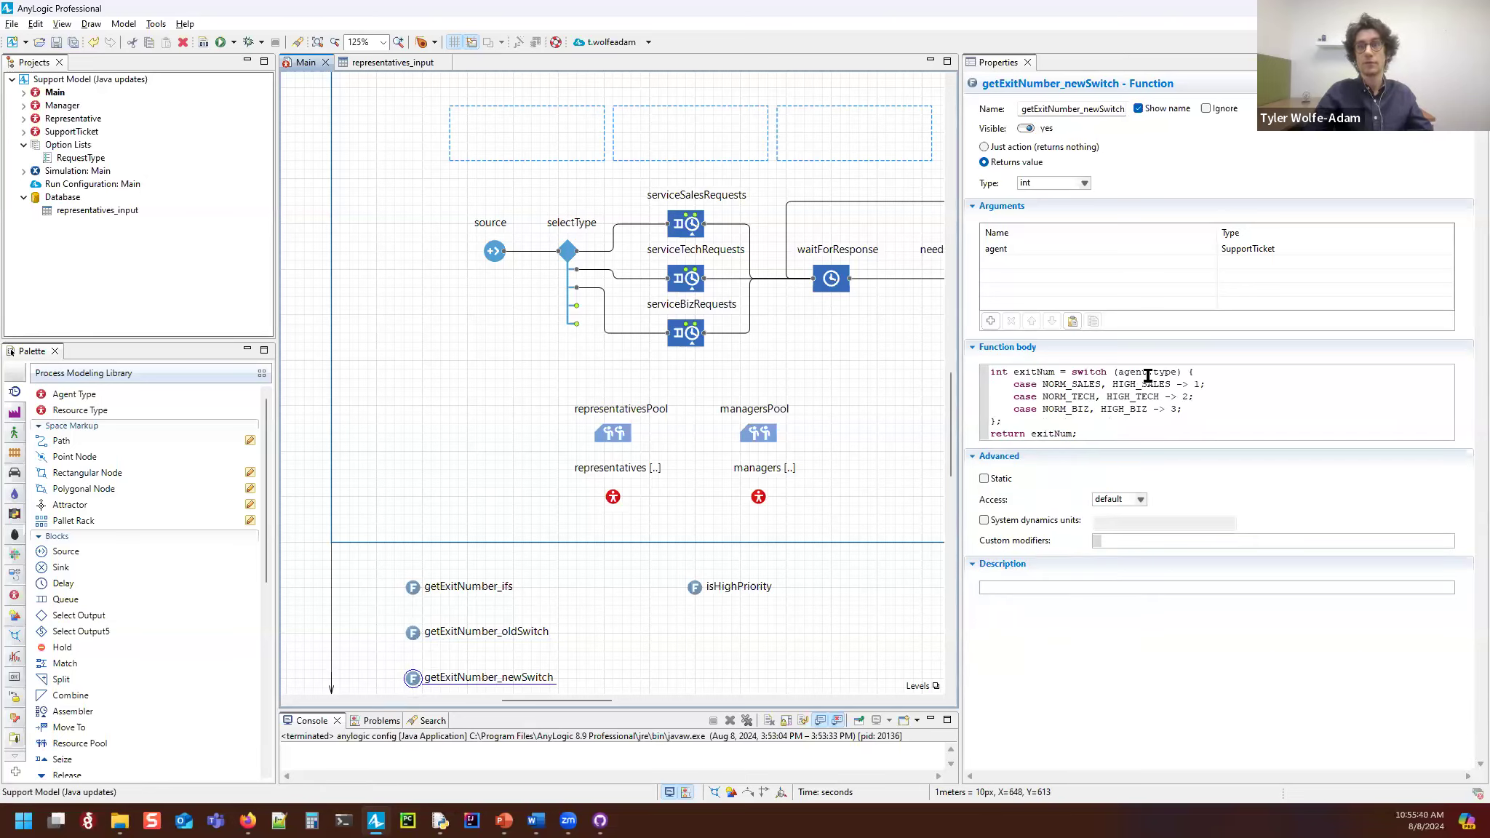
pyautogui.click(1070, 372)
pyautogui.keyDown('shift'); pyautogui.click(991, 371); pyautogui.keyUp('shift')
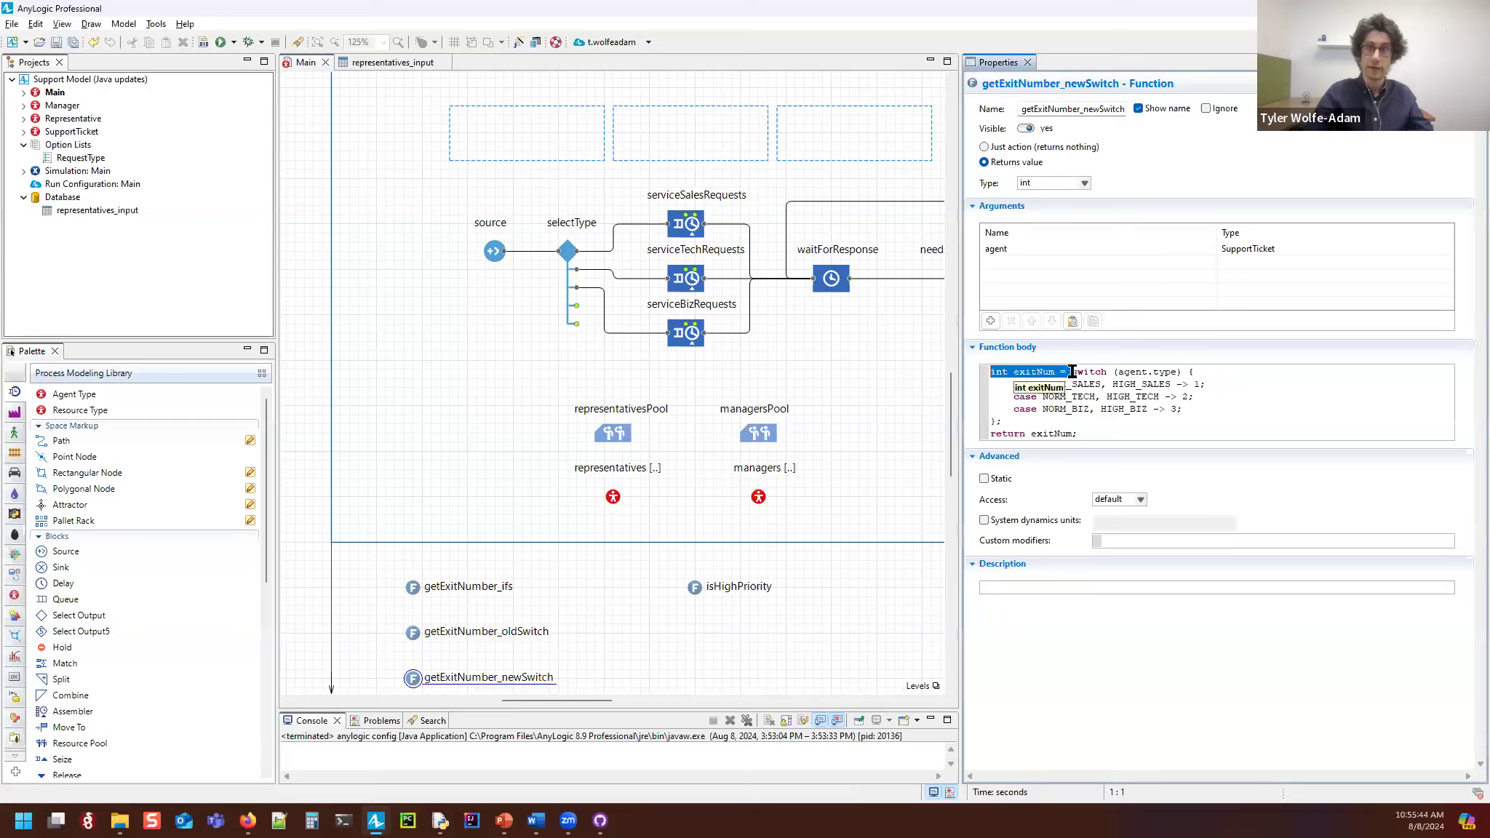
pyautogui.click(1071, 371)
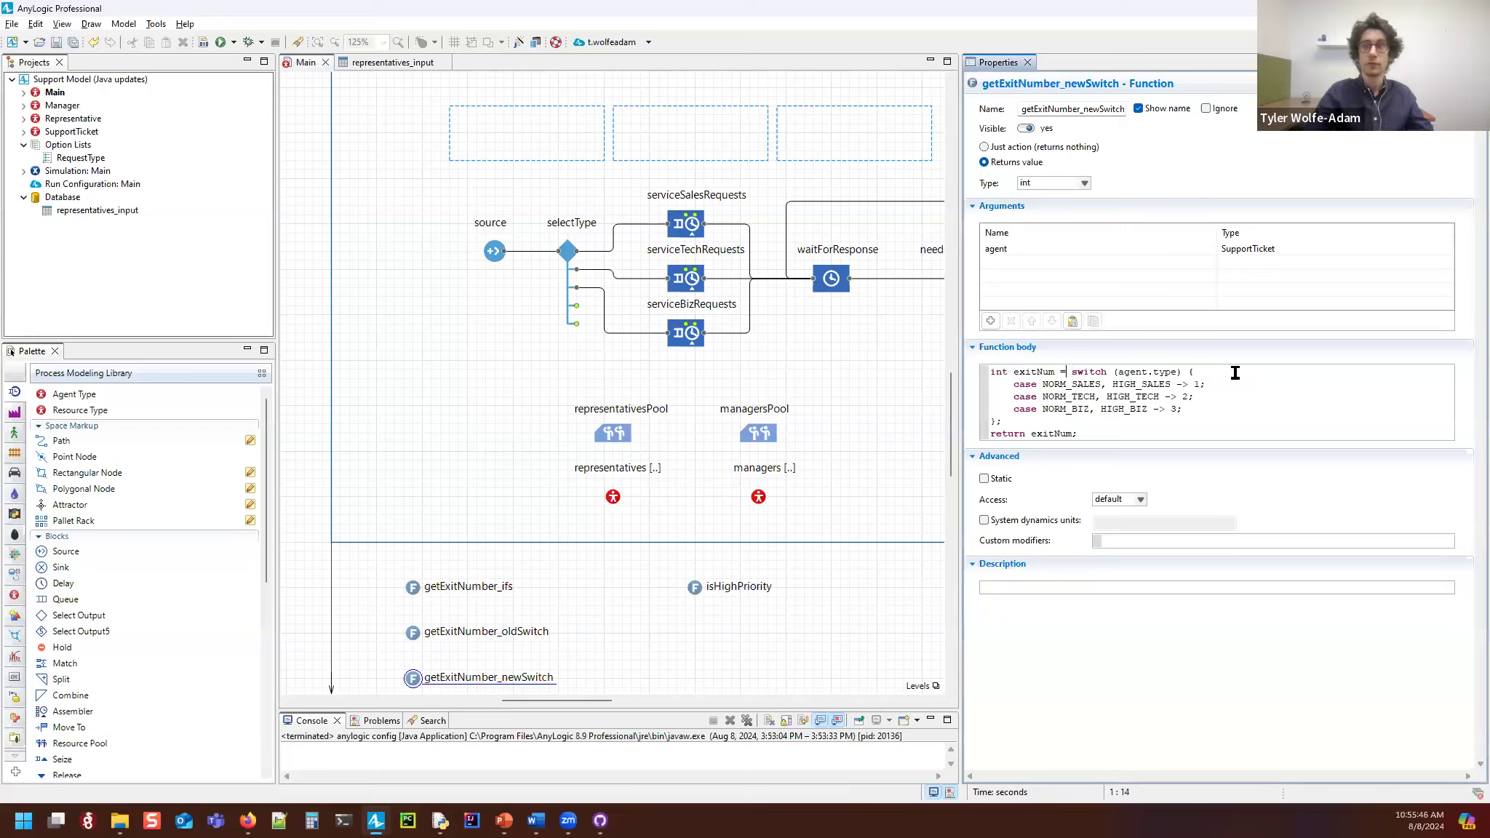
pyautogui.click(433, 630)
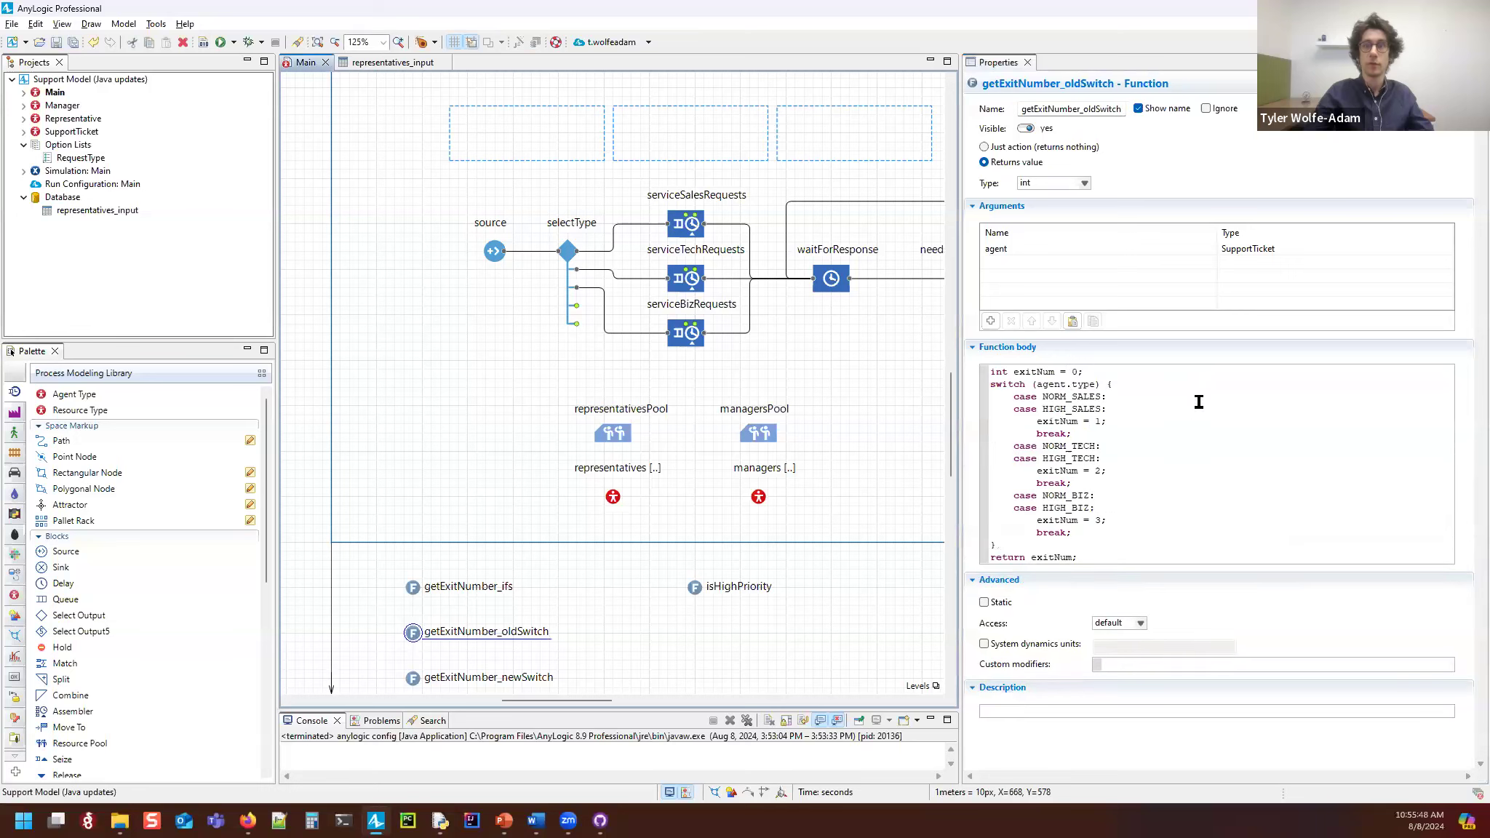
pyautogui.moveTo(1115, 422); pyautogui.dragTo(1036, 422)
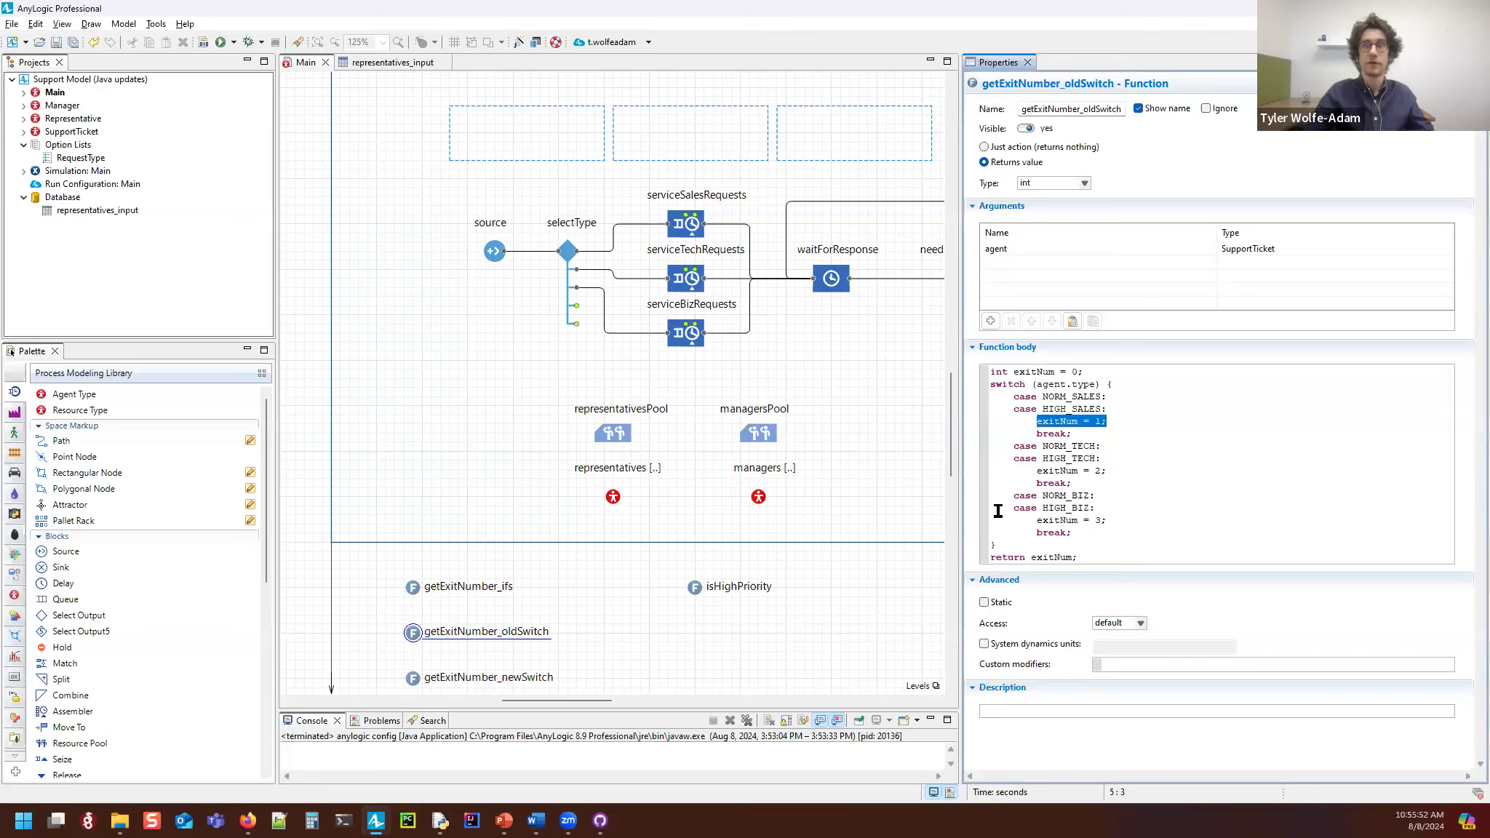
# Step: Return to getExitNumber_newSwitch and examine its combined case labels, arrow syntax and the exitNum variable
pyautogui.click(413, 678)
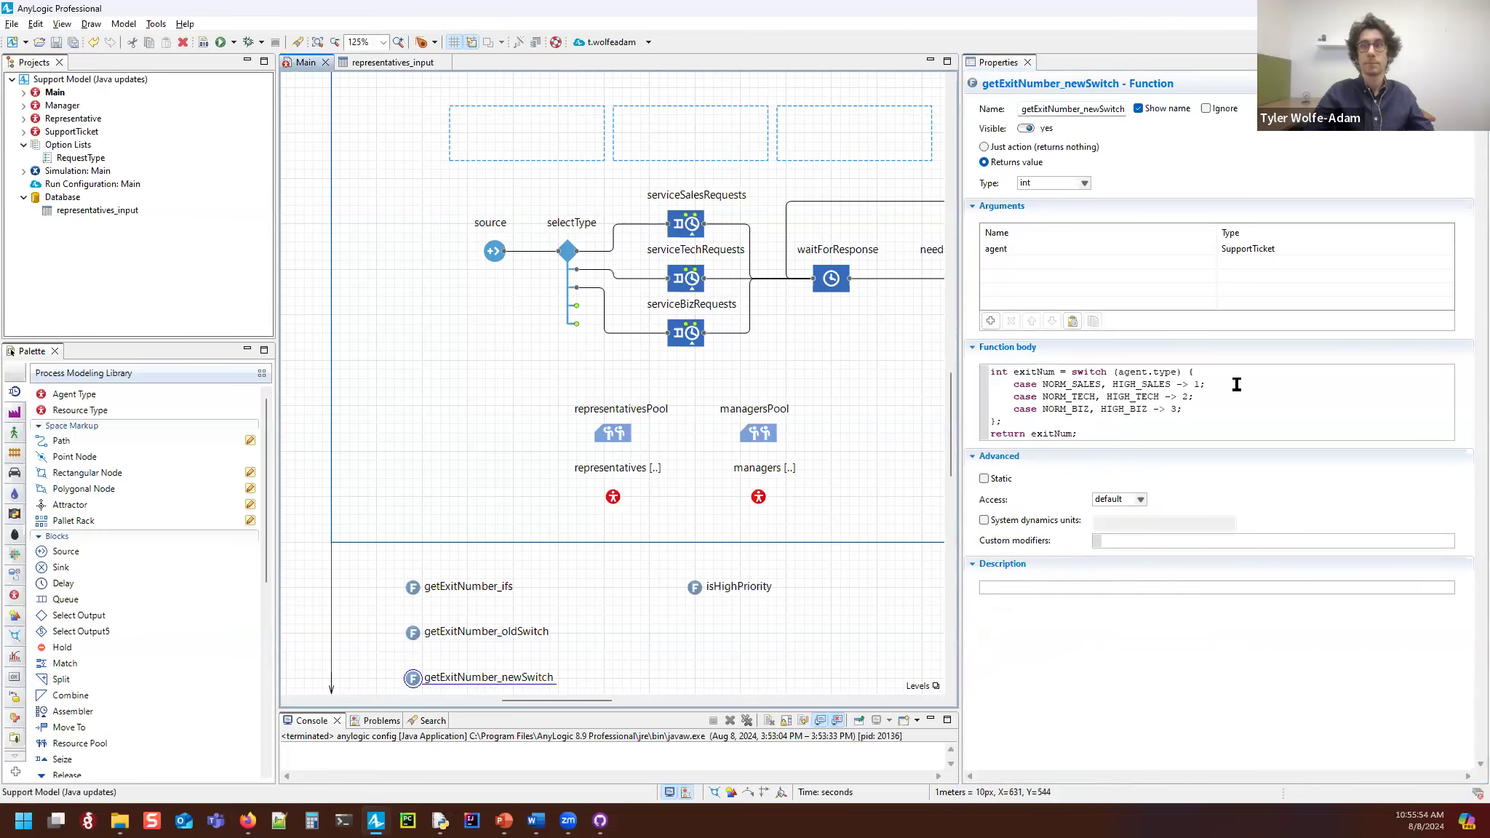
pyautogui.doubleClick(1072, 384)
pyautogui.click(1113, 385)
pyautogui.moveTo(1113, 385); pyautogui.dragTo(1187, 386)
pyautogui.click(1130, 384)
pyautogui.click(1026, 372)
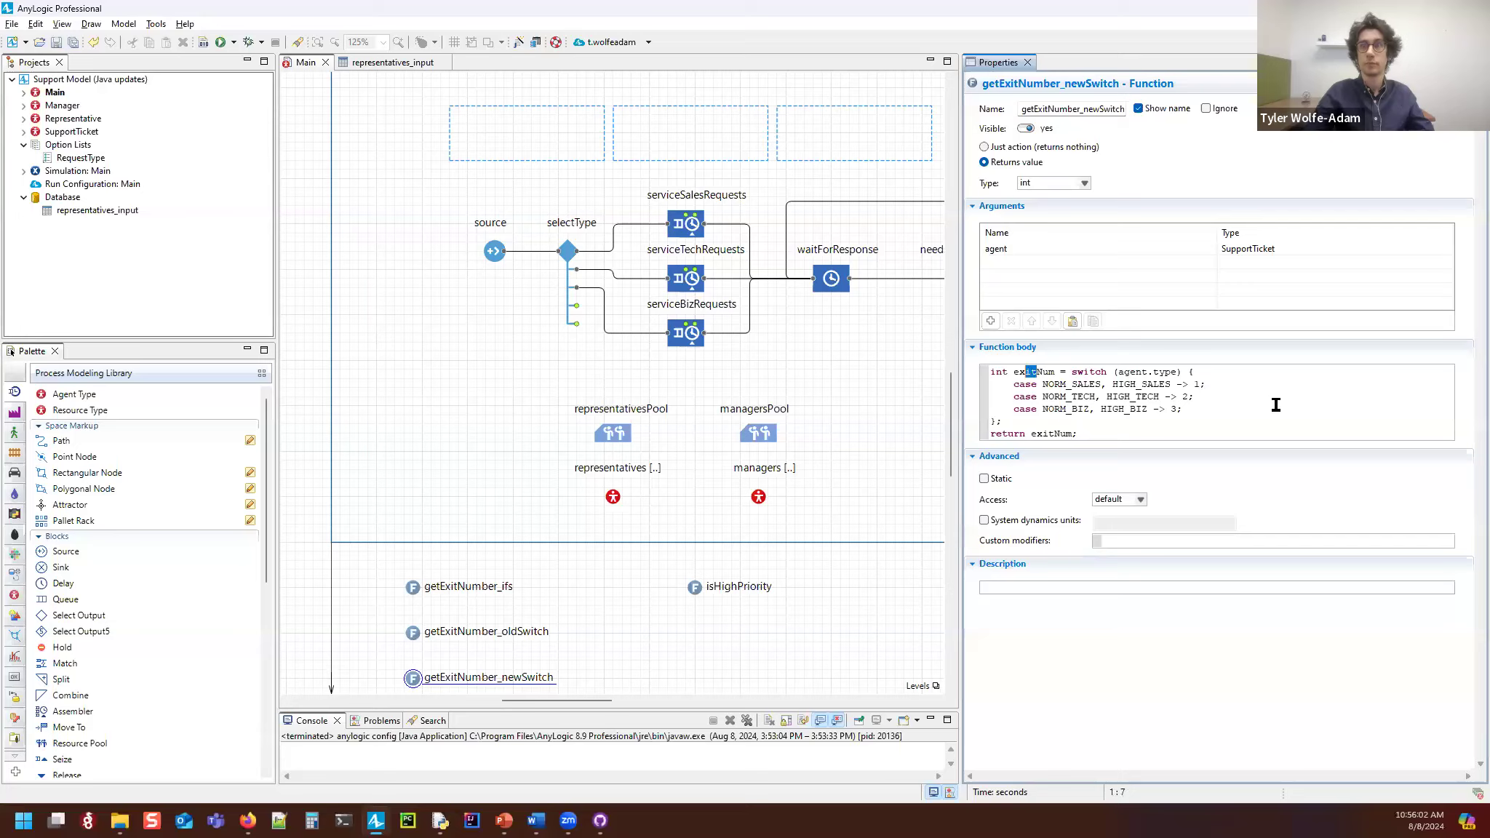
# Step: Remove the exitNum variable from getExitNumber_newSwitch and make the function return the switch (agent.type) expression directly
pyautogui.click(1018, 422)
pyautogui.keyDown('shift'); pyautogui.click(1076, 372); pyautogui.keyUp('shift')
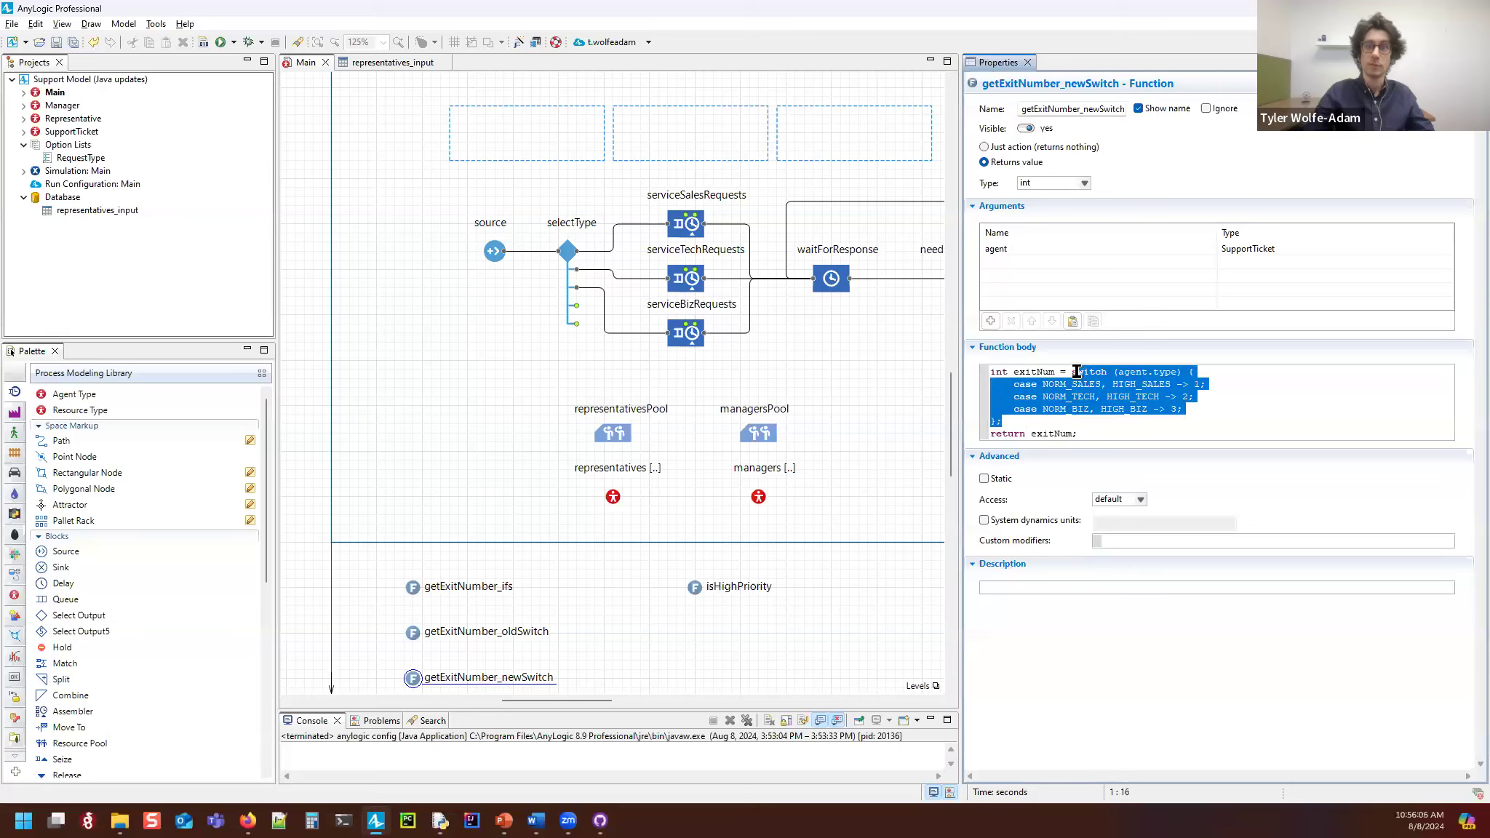
pyautogui.press('BackSpace')
pyautogui.moveTo(1084, 371); pyautogui.dragTo(944, 373)
pyautogui.press('BackSpace')
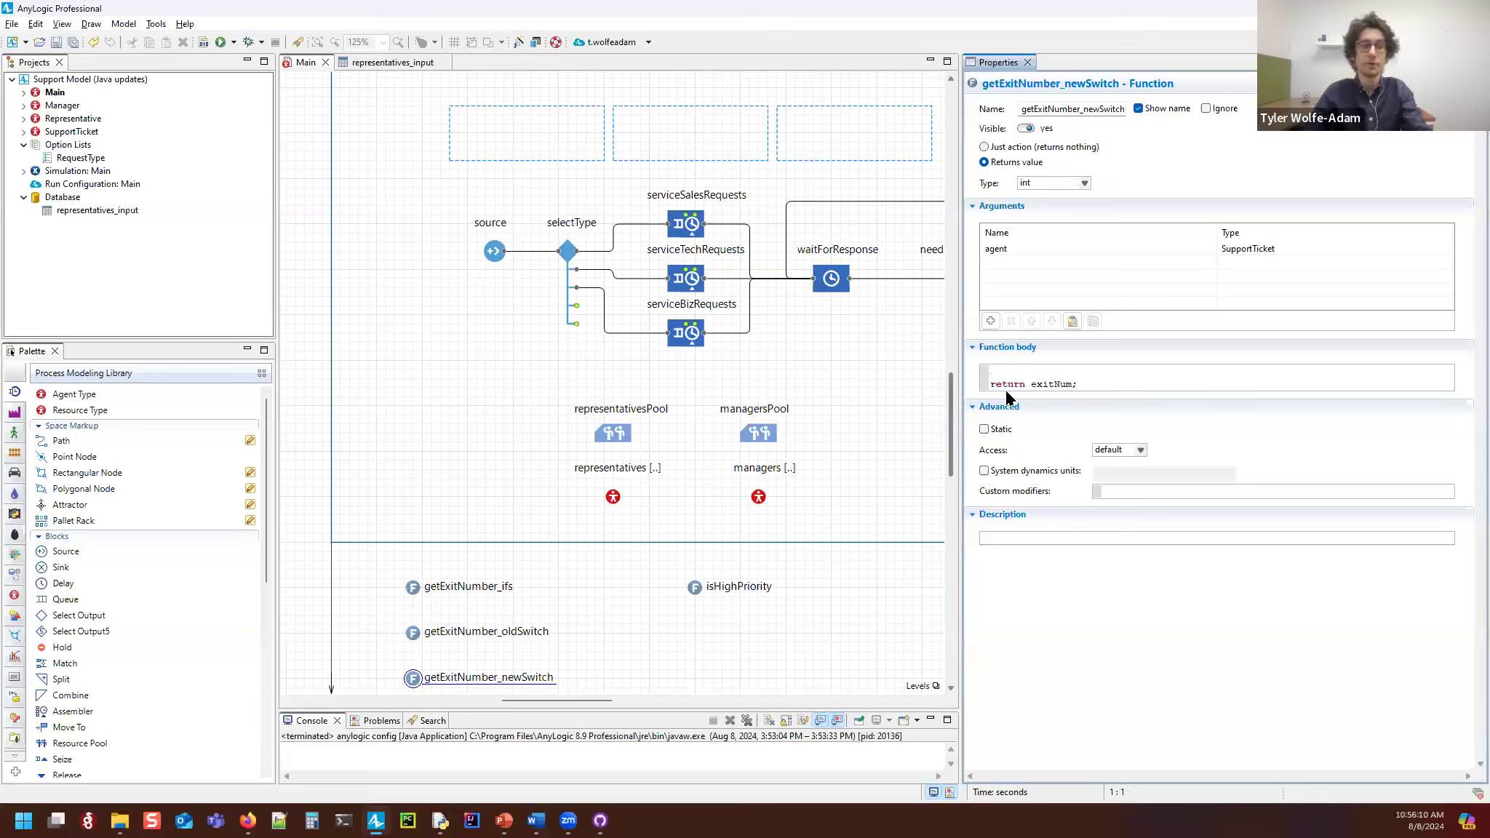
pyautogui.doubleClick(1048, 385)
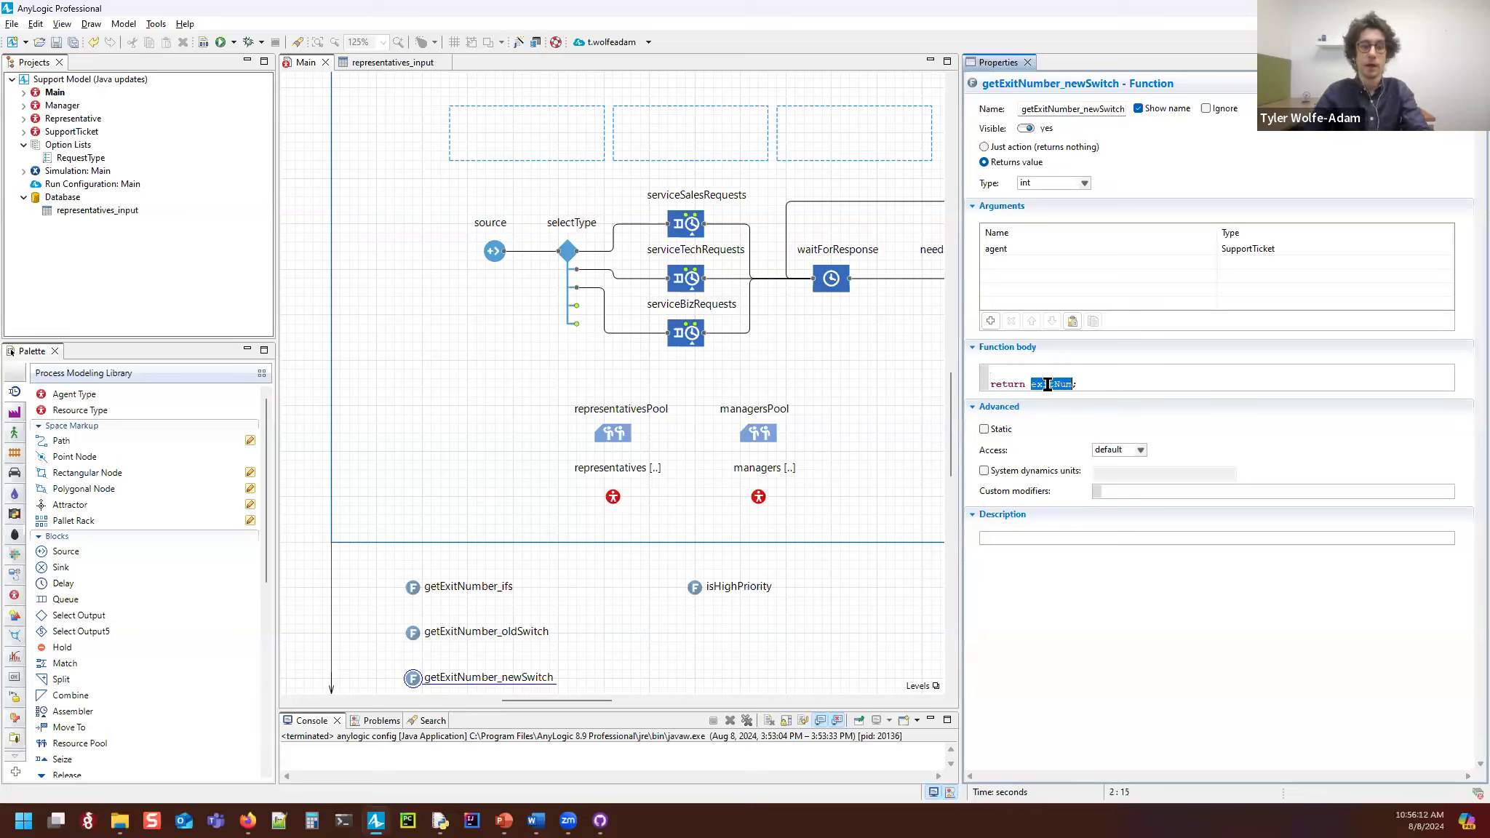
pyautogui.write('switch (agent.type) {     case NORM_SALES, HIGH_SALES -> 1;     case NORM_TECH, HIGH_TECH -> 2;     case NORM_BIZ, HIGH_BIZ -> 3; }')
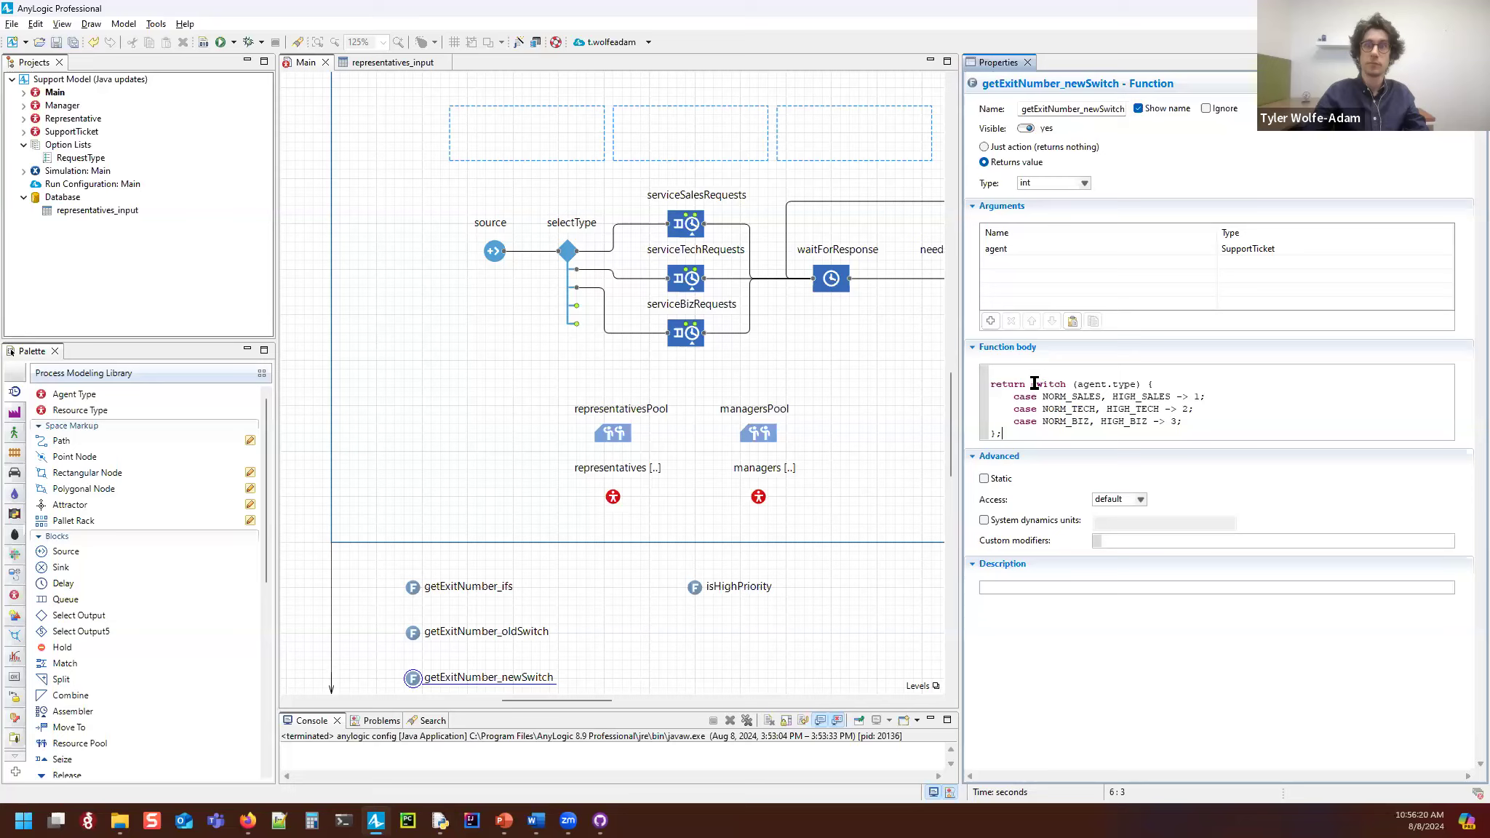
# Step: Copy the switch expression without its final semicolon and paste it over getExitNumber_ifs(agent) in selectType's exit number
pyautogui.moveTo(1032, 383); pyautogui.dragTo(1069, 397)
pyautogui.hotkey('ctrl', 'c')
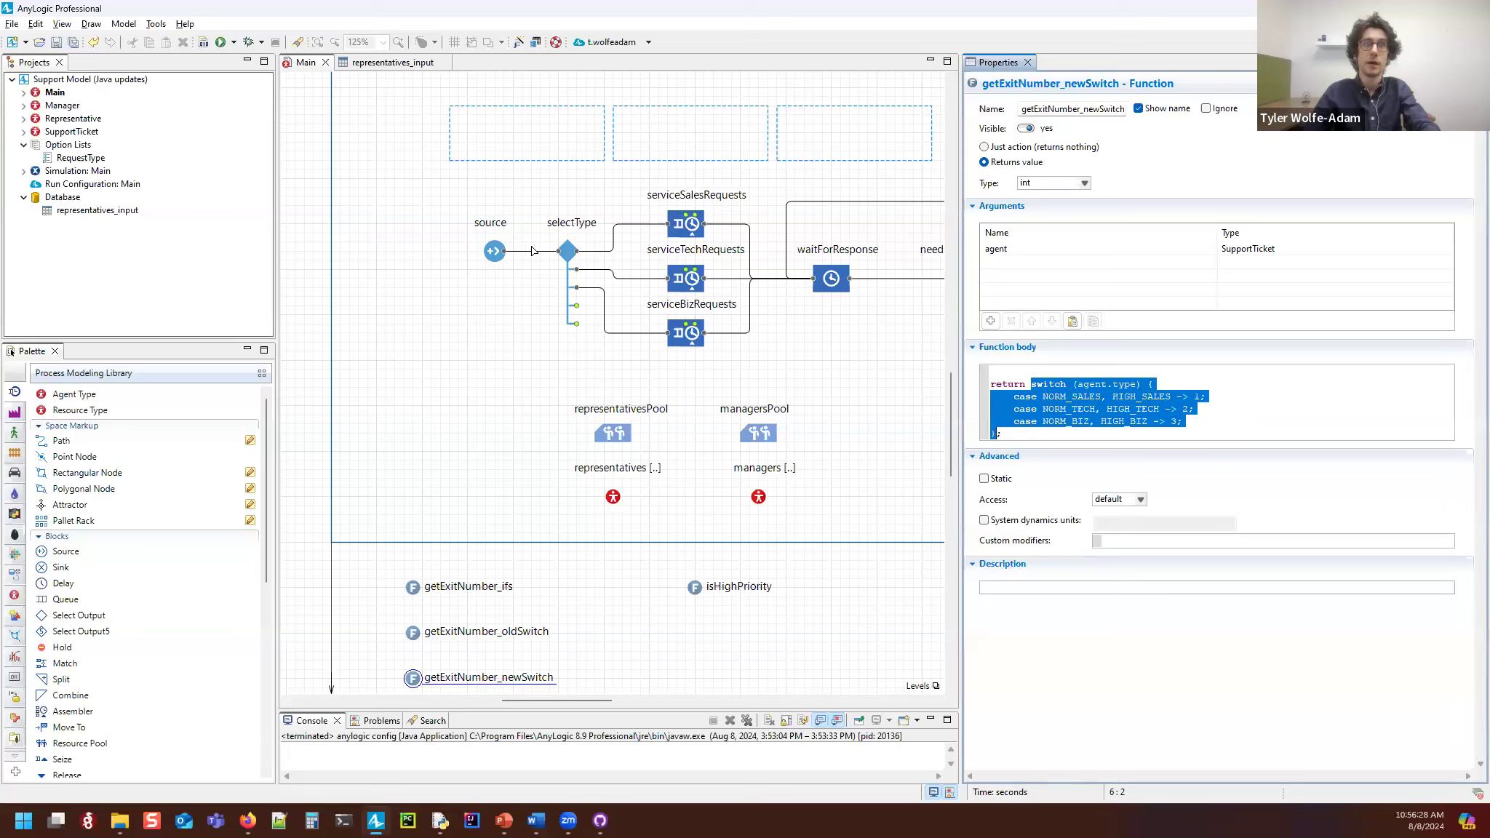
pyautogui.moveTo(564, 251)
pyautogui.mouseDown()
pyautogui.moveTo(557, 264)
pyautogui.moveTo(580, 258)
pyautogui.moveTo(570, 251)
pyautogui.mouseUp()
pyautogui.tripleClick(1154, 184)
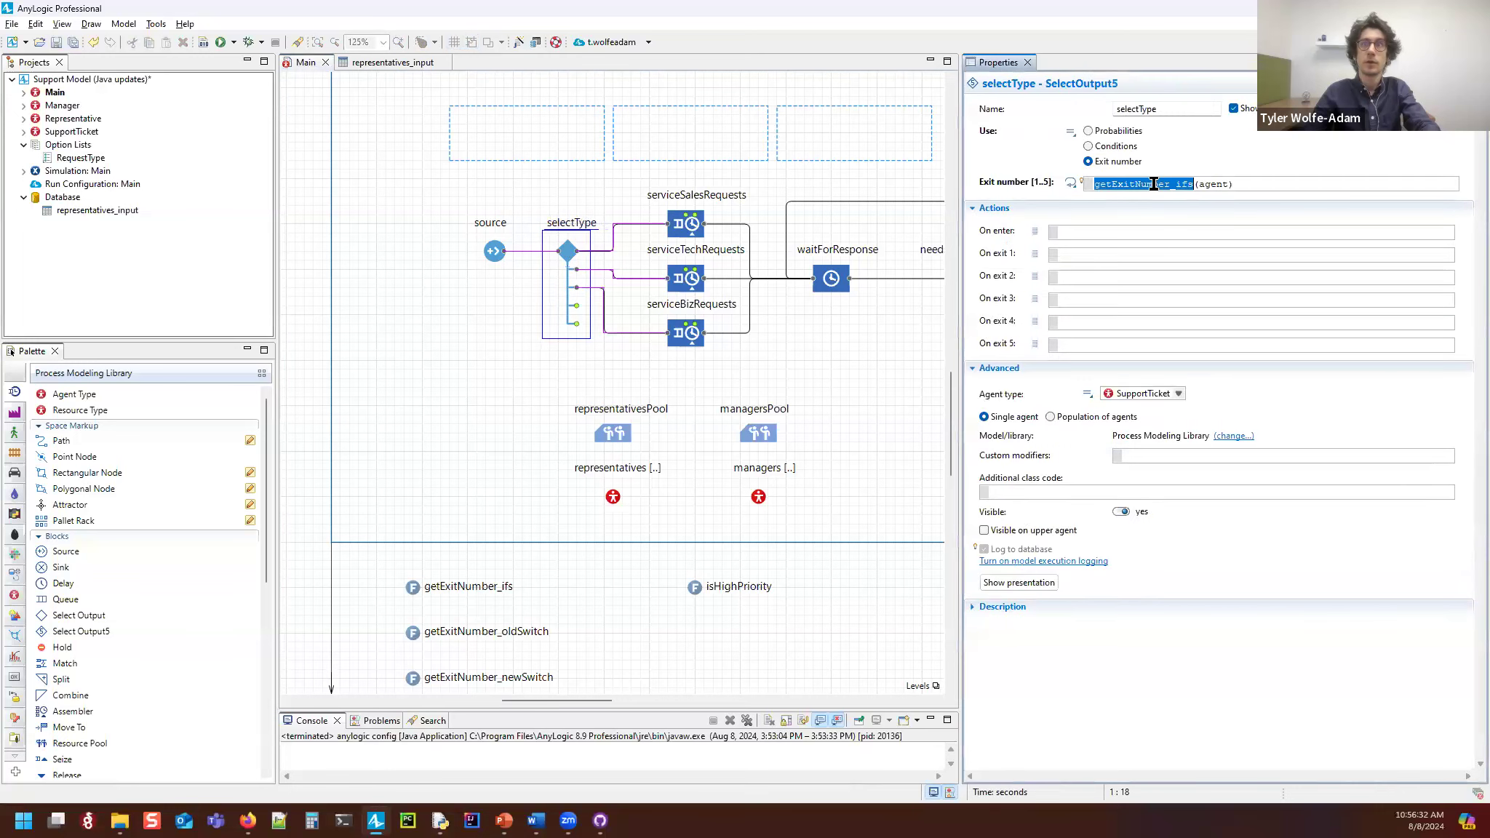
pyautogui.hotkey('ctrl', 'v')
pyautogui.hotkey('ctrl', 'a')
pyautogui.click(1129, 229)
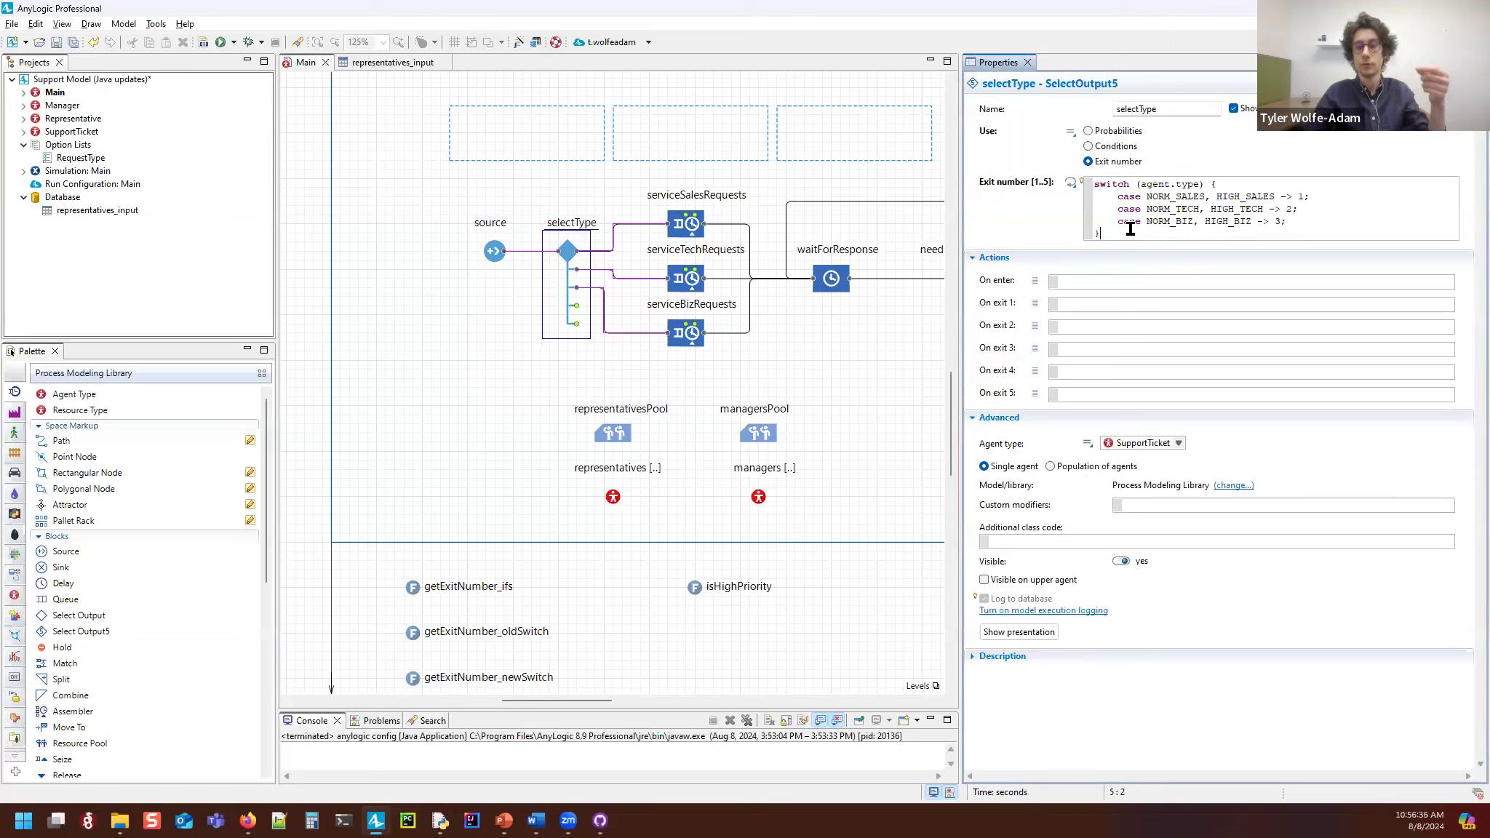
# Step: Examine the multi-line switch expression in selectType's exit number
pyautogui.click(581, 291)
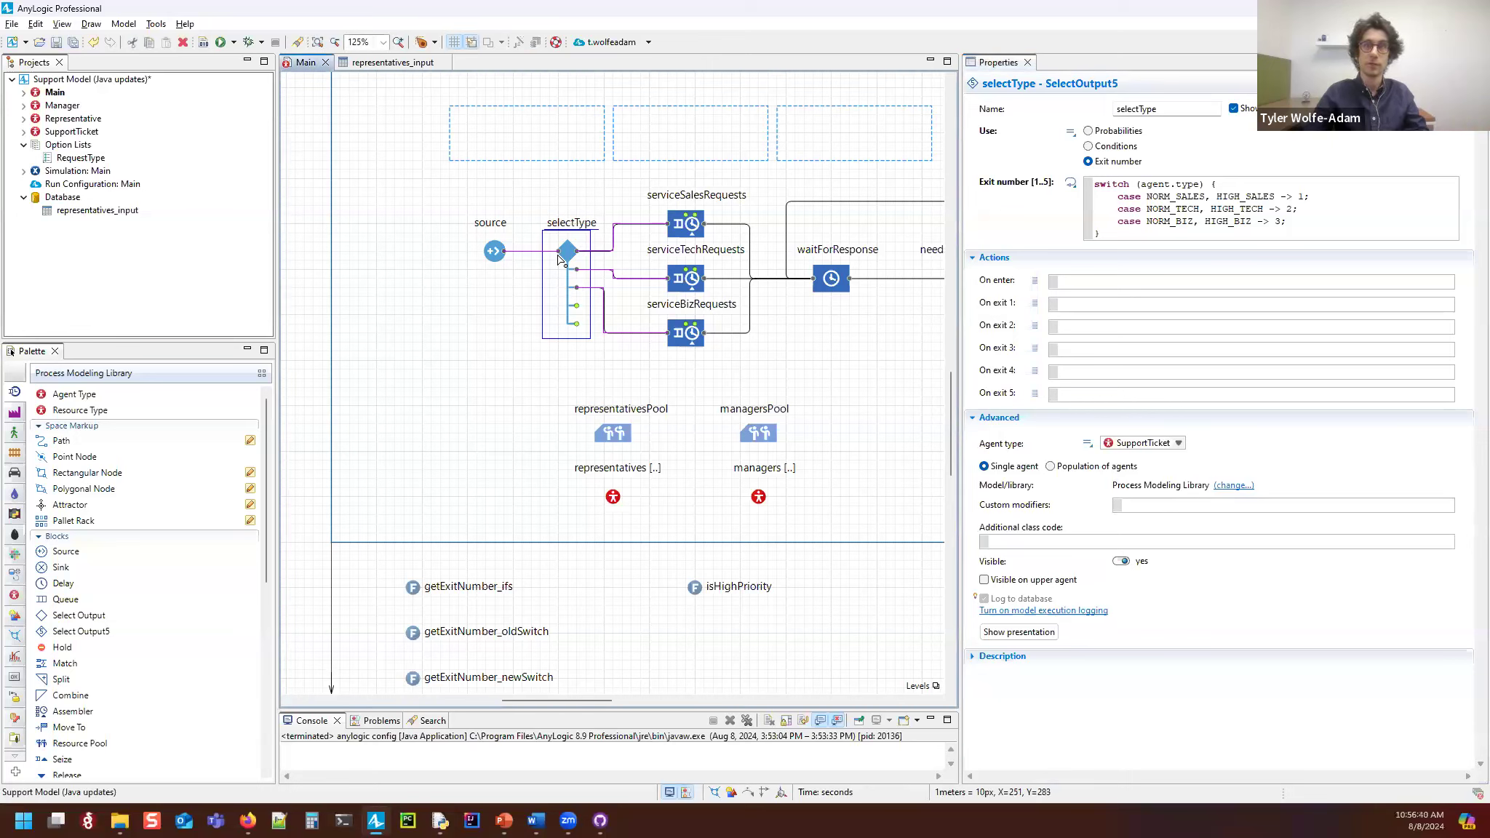
pyautogui.click(1143, 233)
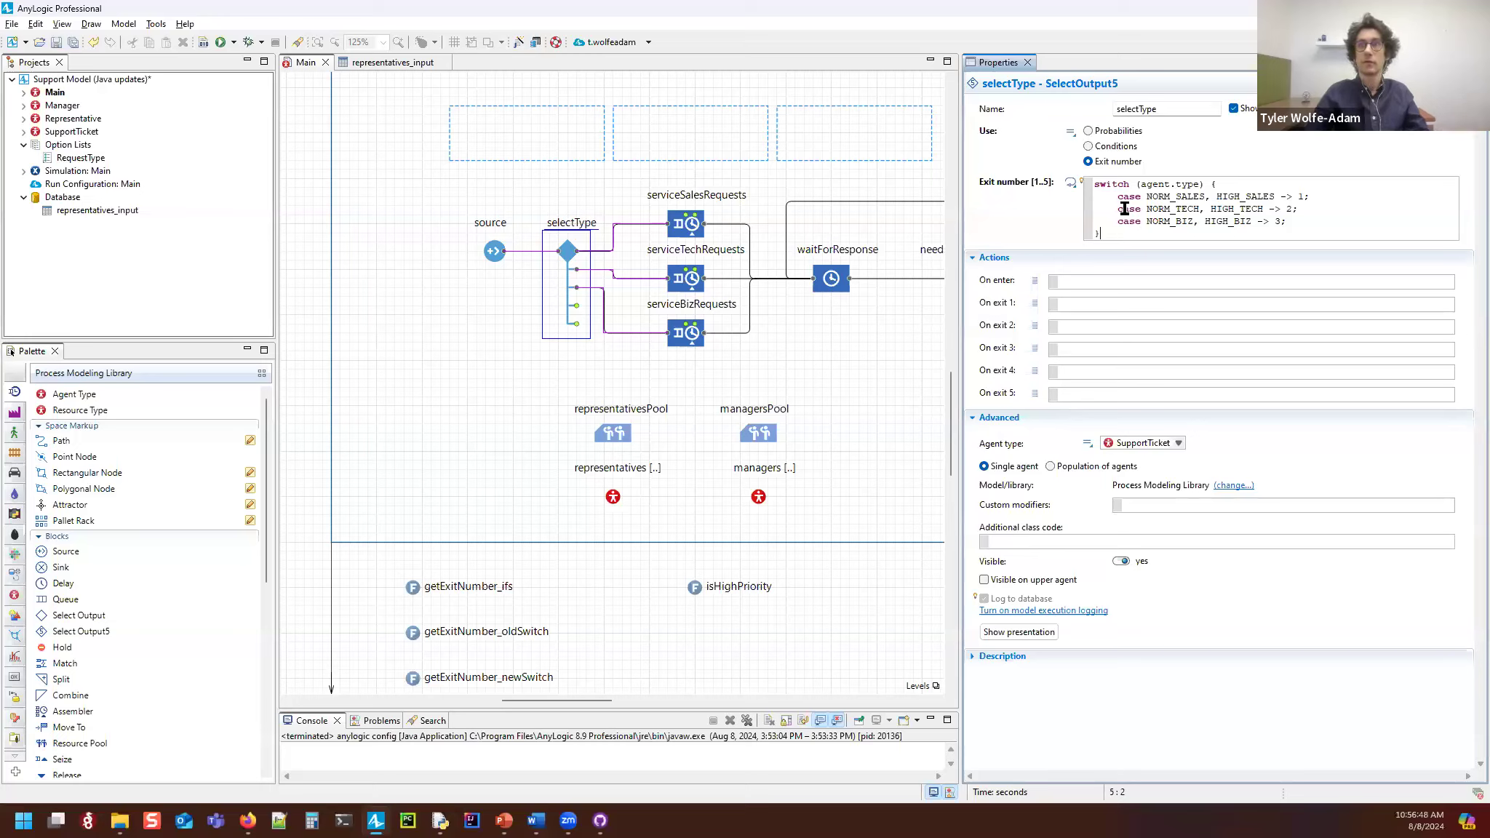
pyautogui.hotkey('ctrl', 'a')
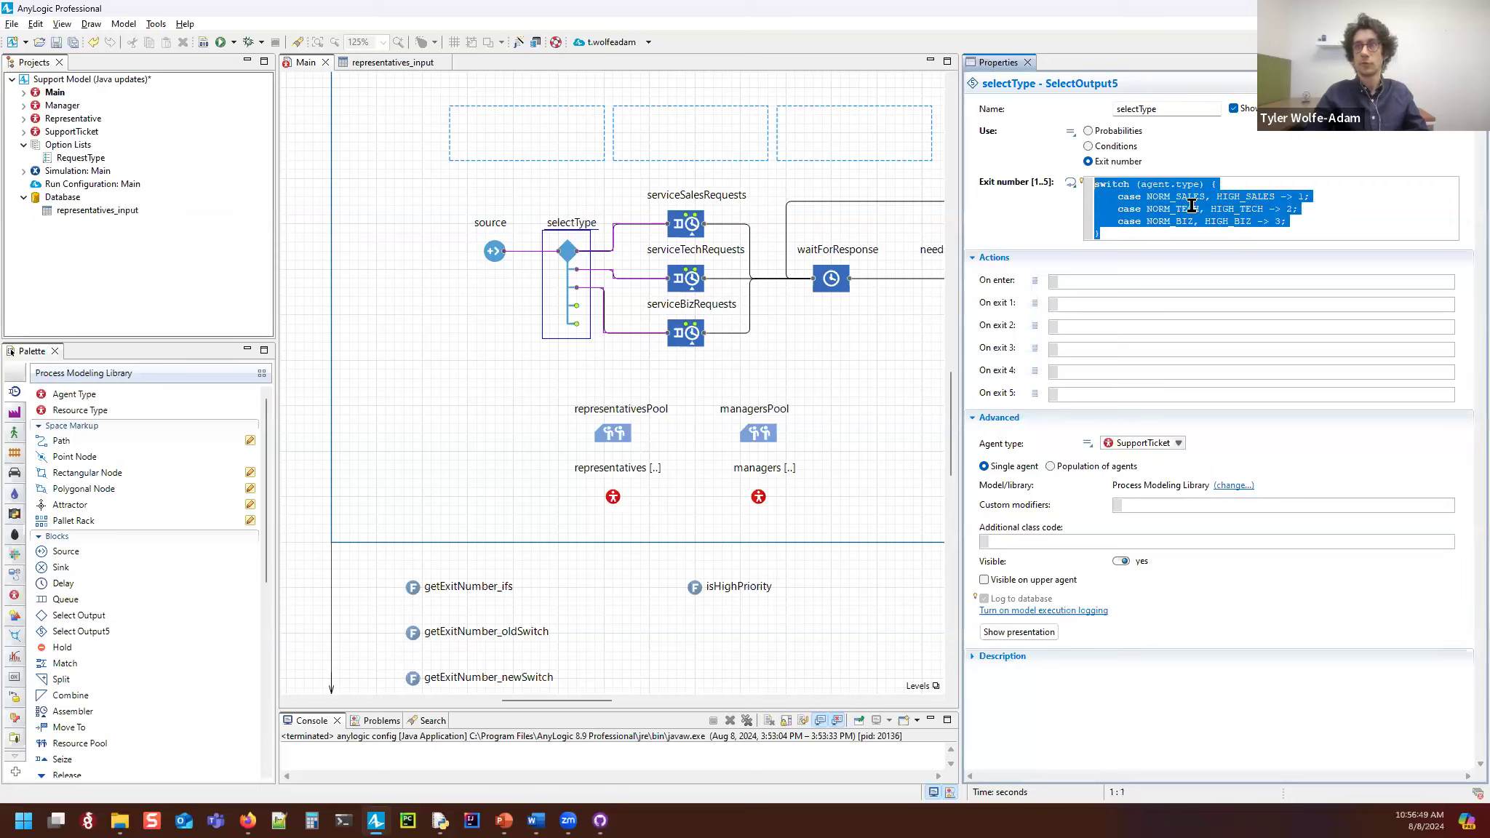
pyautogui.click(1143, 229)
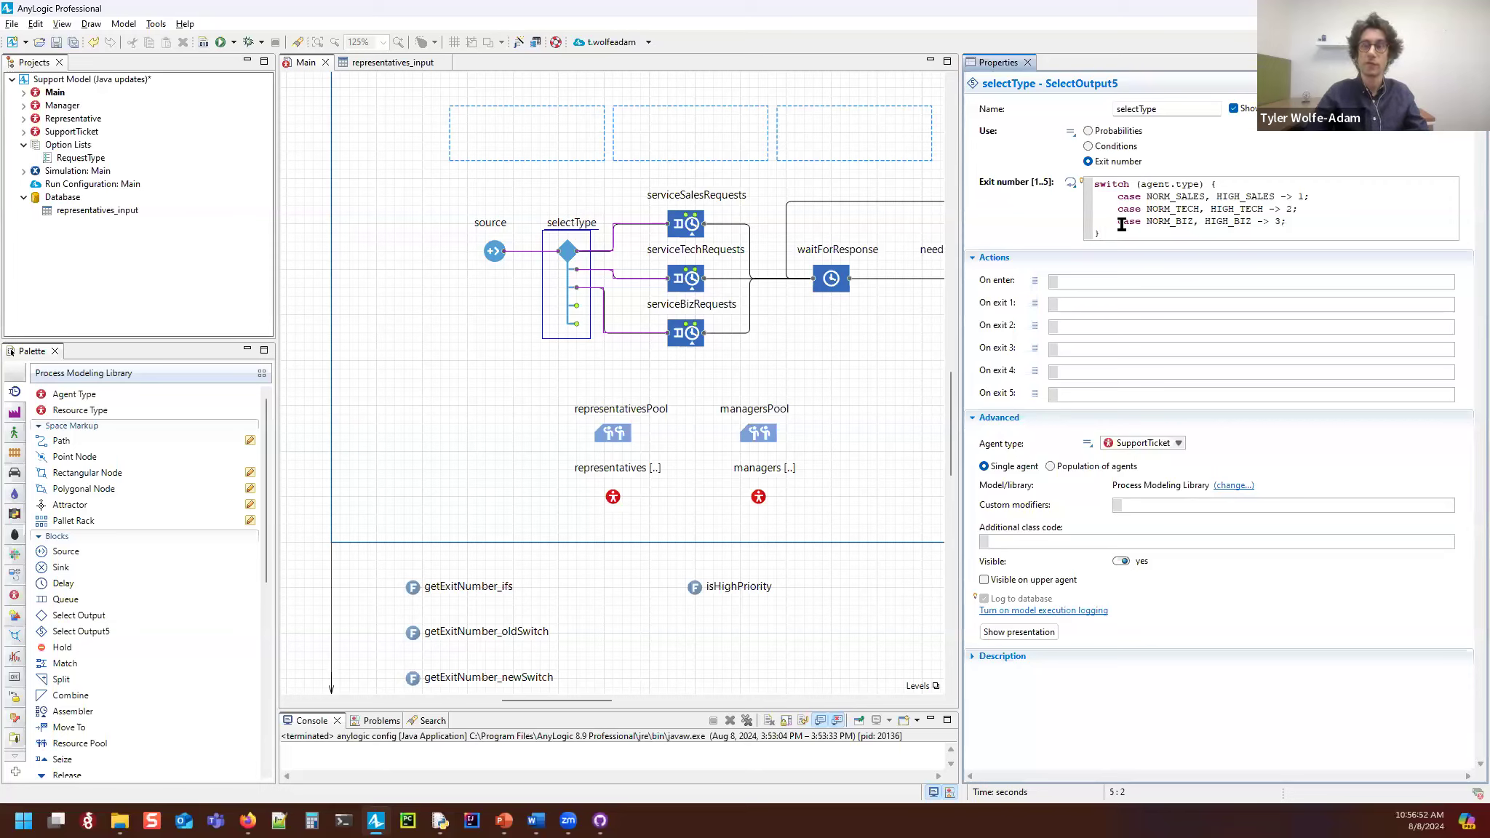
pyautogui.hotkey('ctrl', 'a')
pyautogui.click(1214, 238)
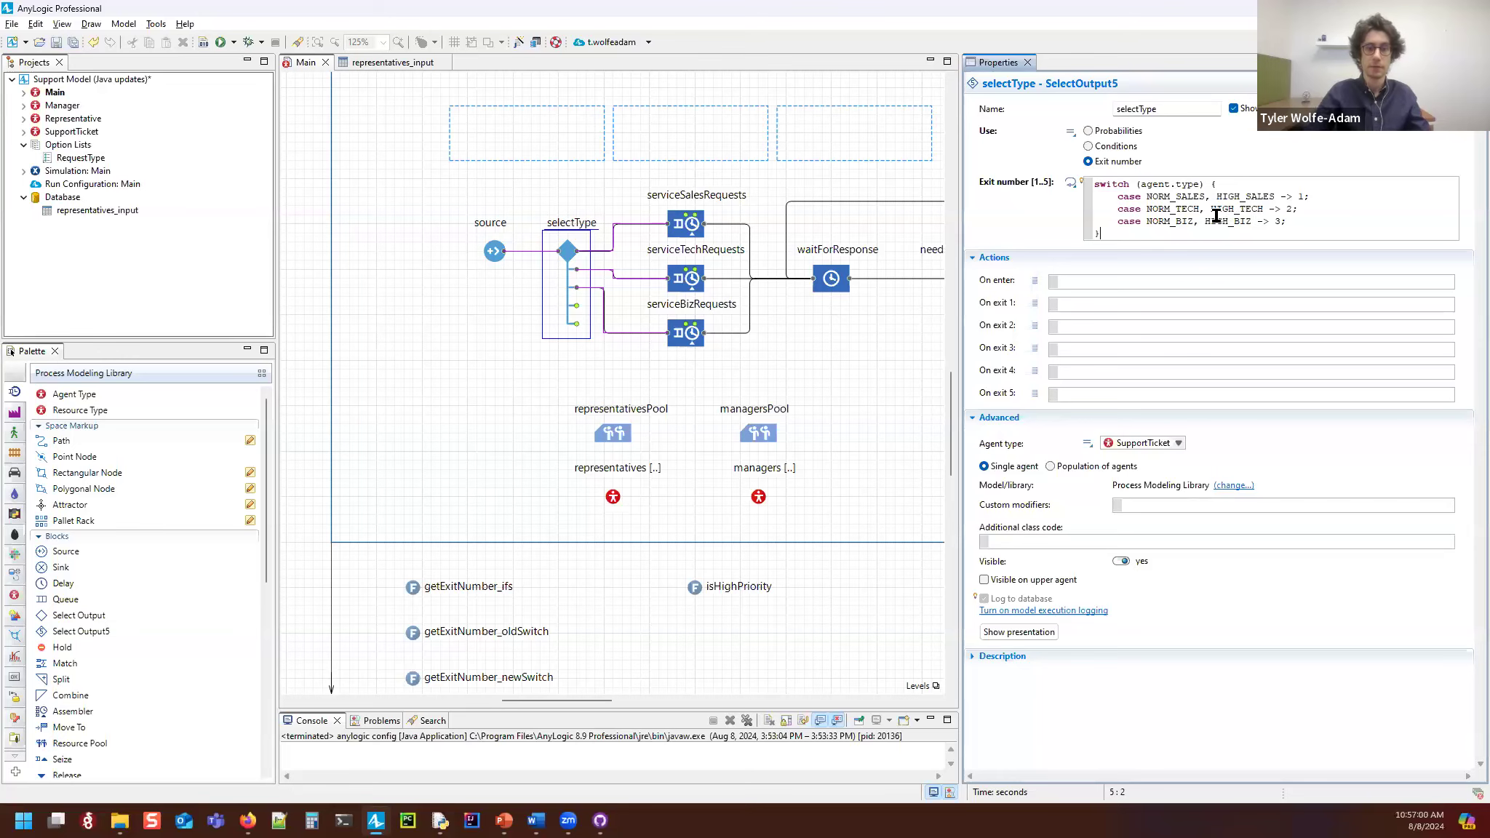
# Step: Show the serviceTechRequests properties and collapse their Priorities / preemption and block-specific Advanced sections
pyautogui.moveTo(651, 245); pyautogui.dragTo(530, 271)
pyautogui.click(562, 304)
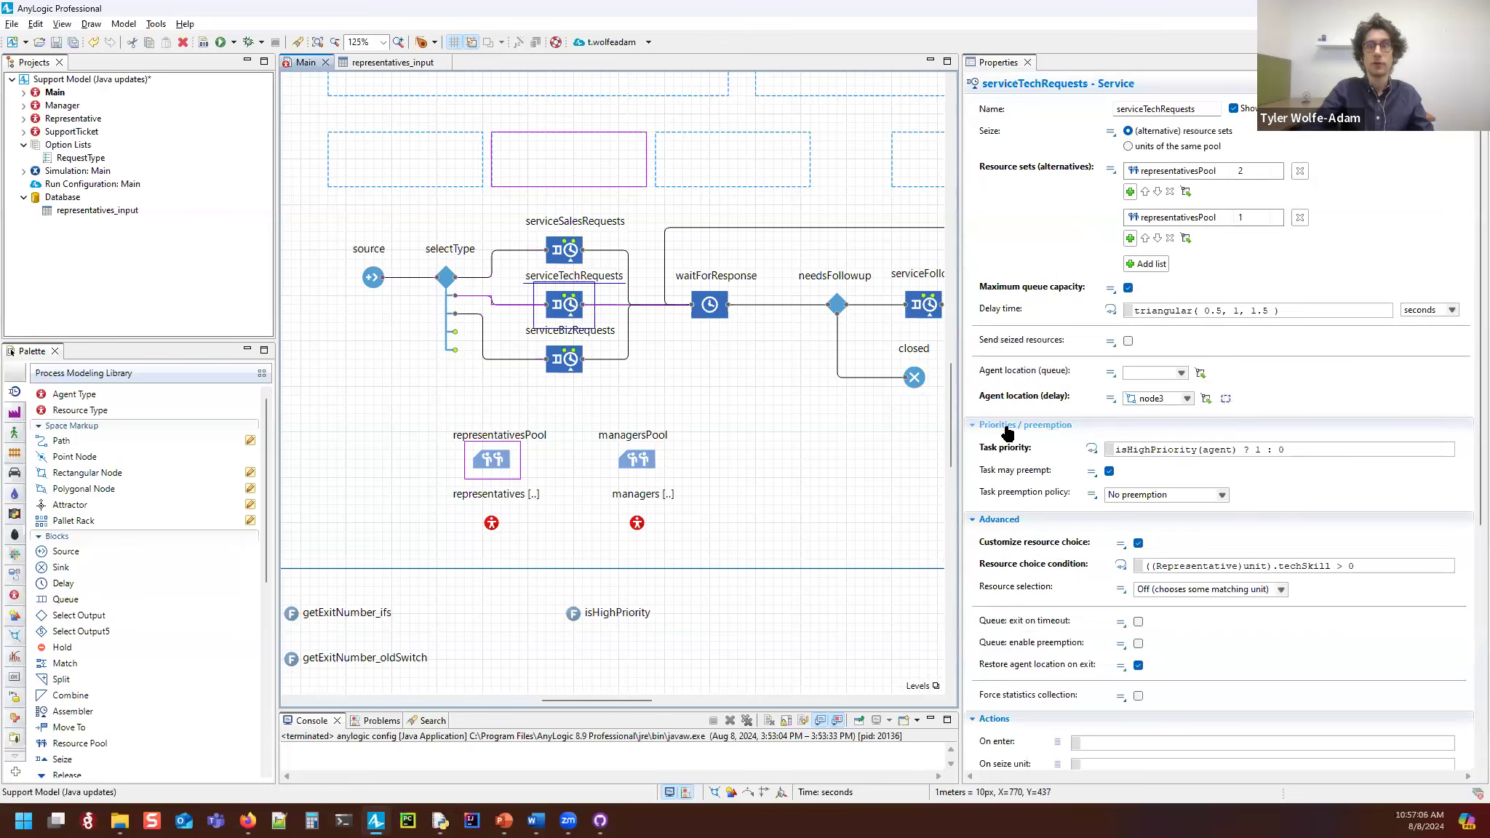
pyautogui.click(1005, 425)
pyautogui.click(998, 440)
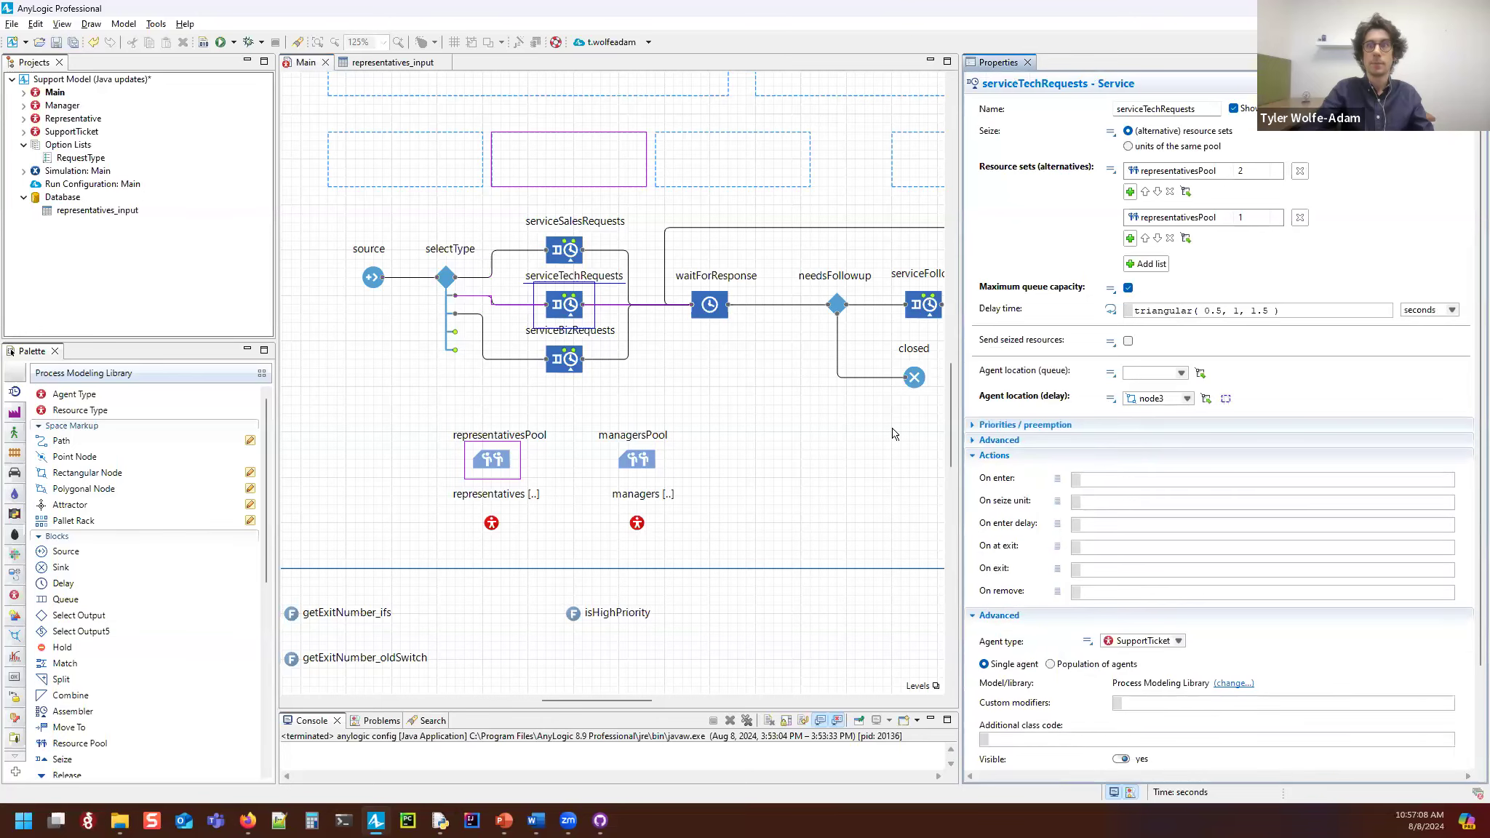
# Step: Open the serviceBizRequests properties and check the type of unit in the code completion for On seize unit
pyautogui.click(580, 372)
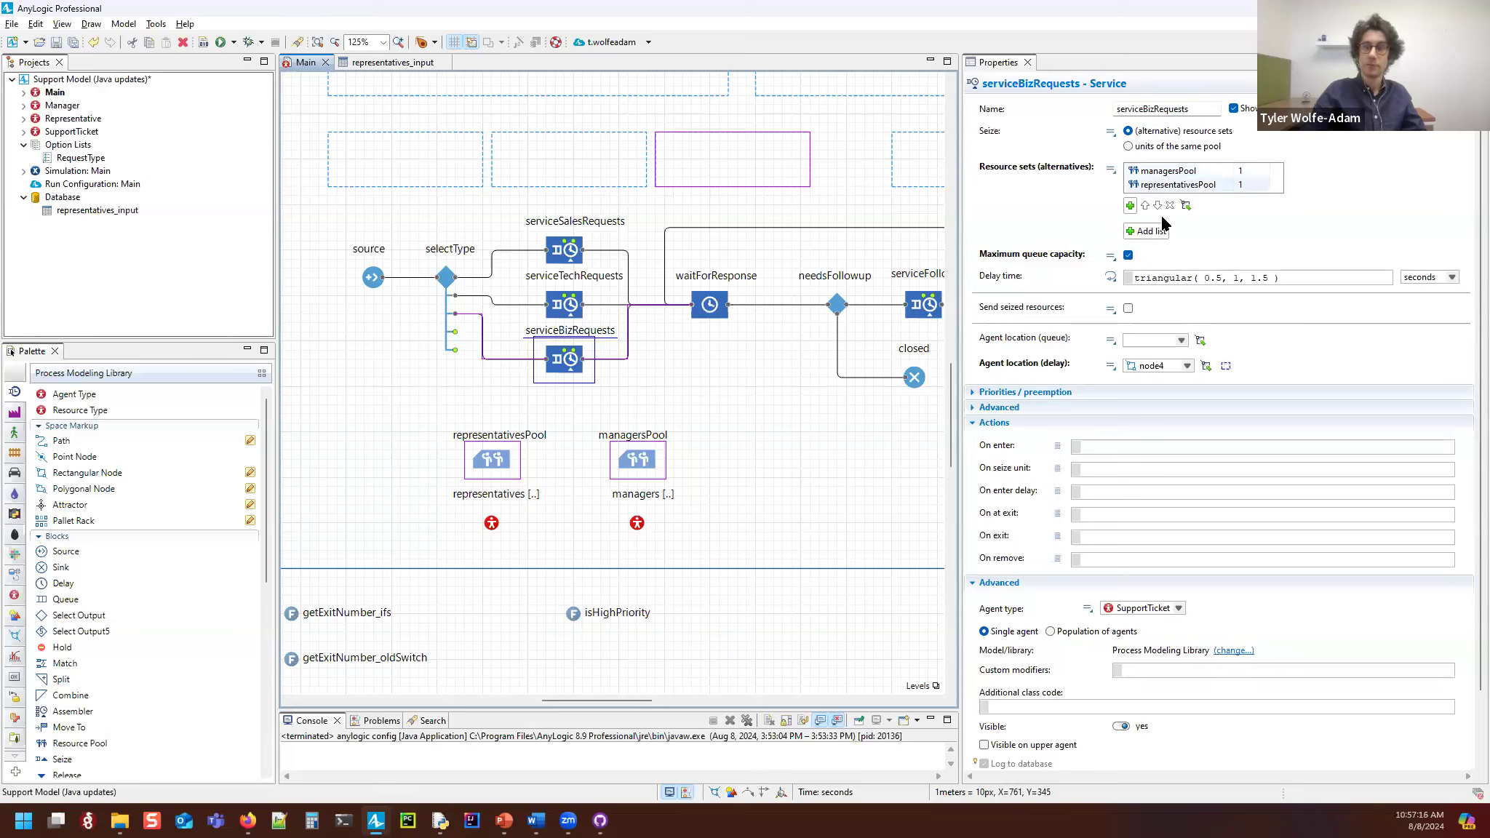
pyautogui.click(1124, 470)
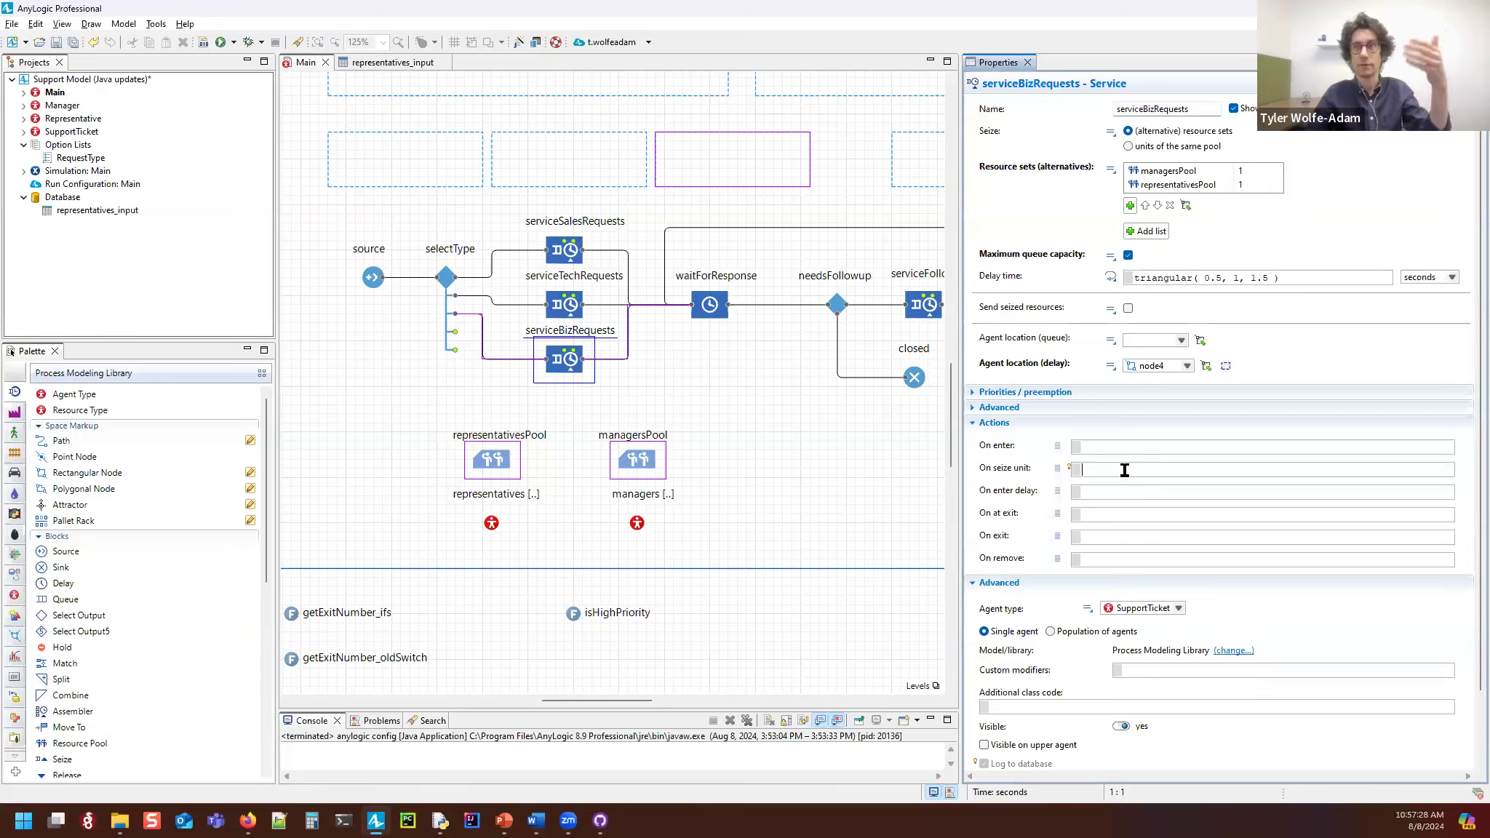
pyautogui.hotkey('ctrl', 'space')
pyautogui.click(1141, 613)
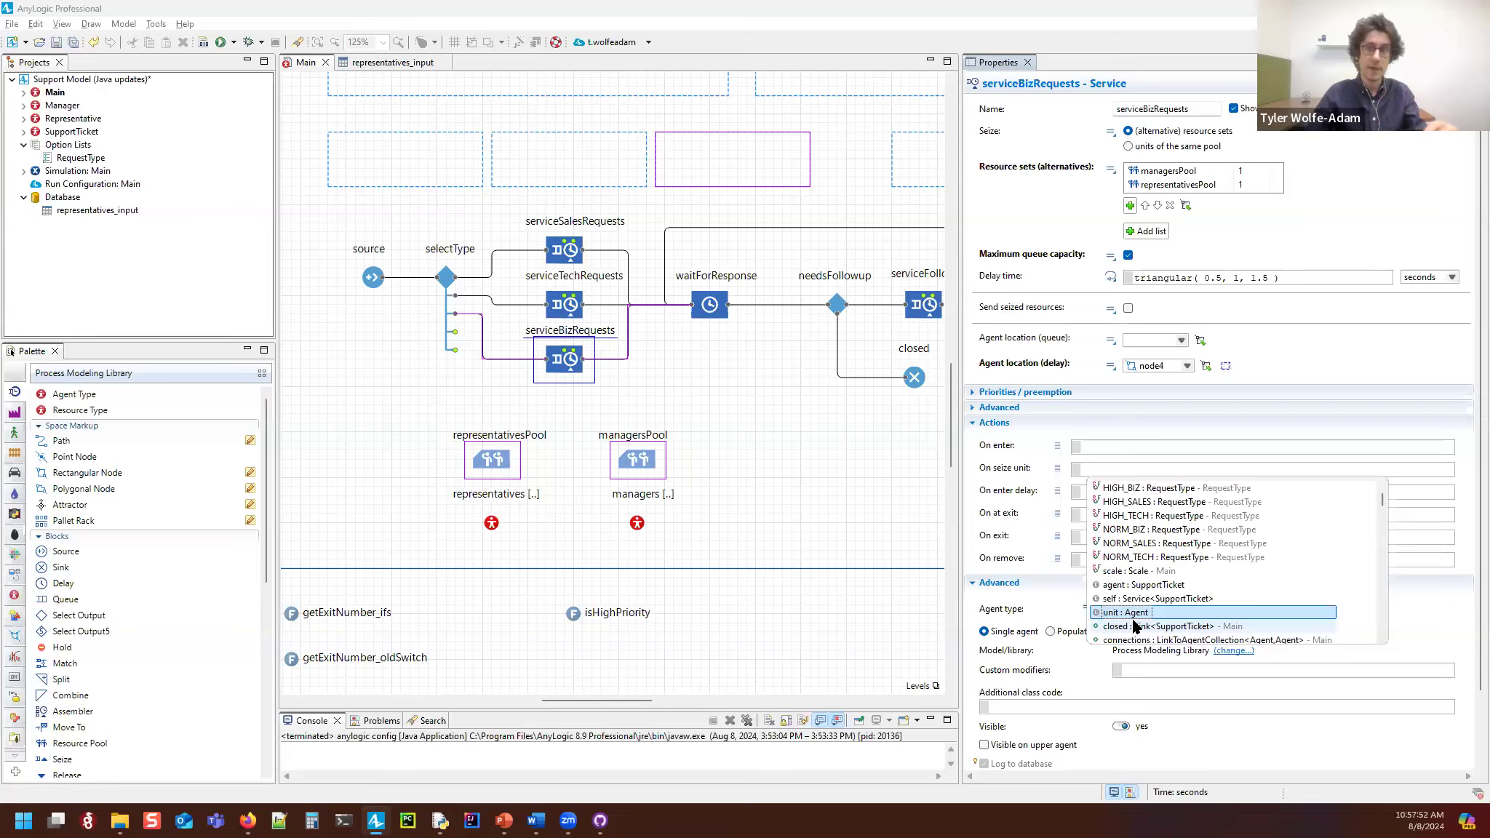
pyautogui.click(1121, 470)
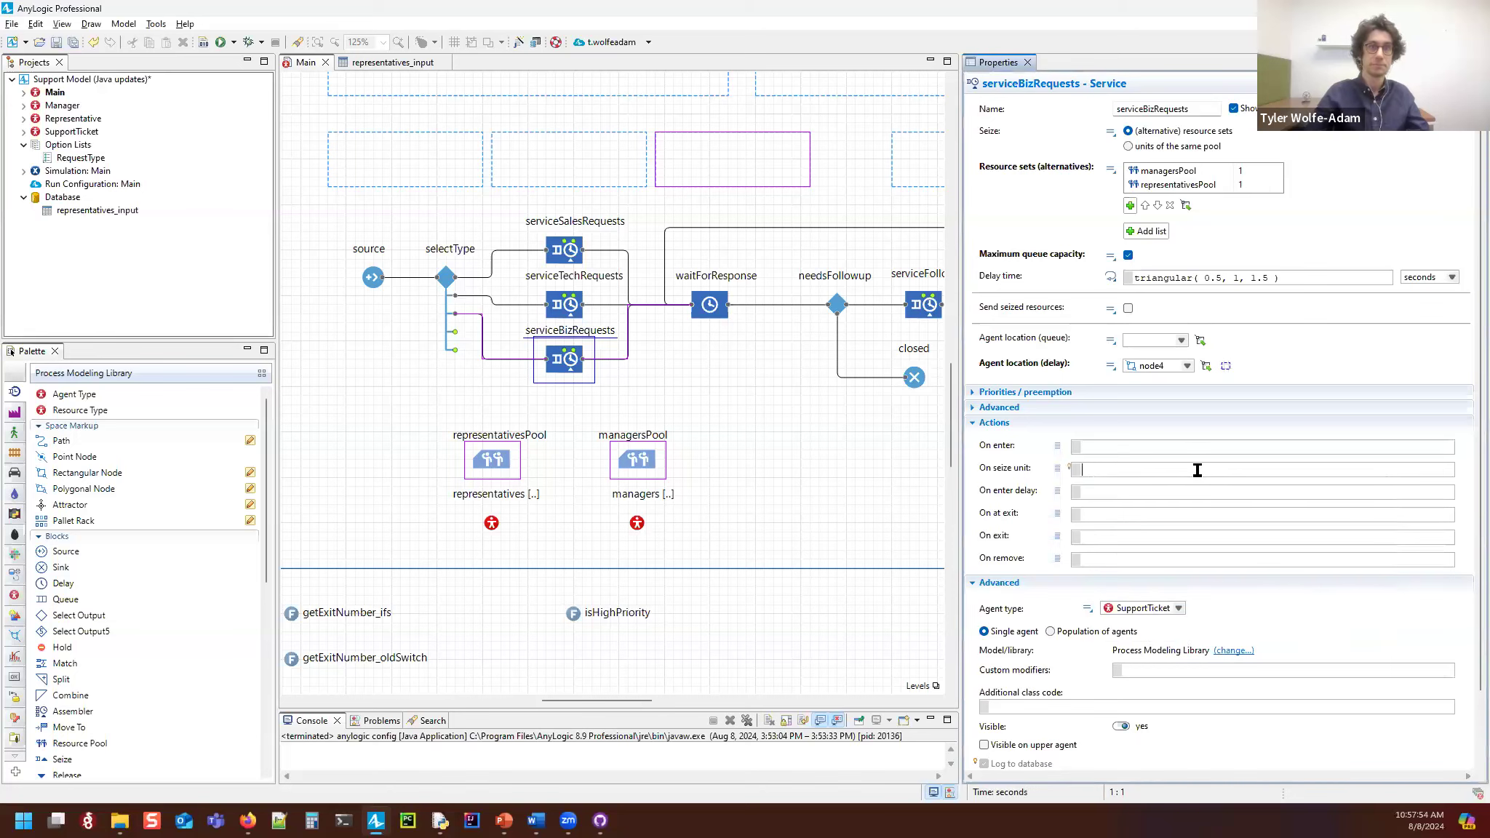
pyautogui.moveTo(635, 343); pyautogui.dragTo(642, 358)
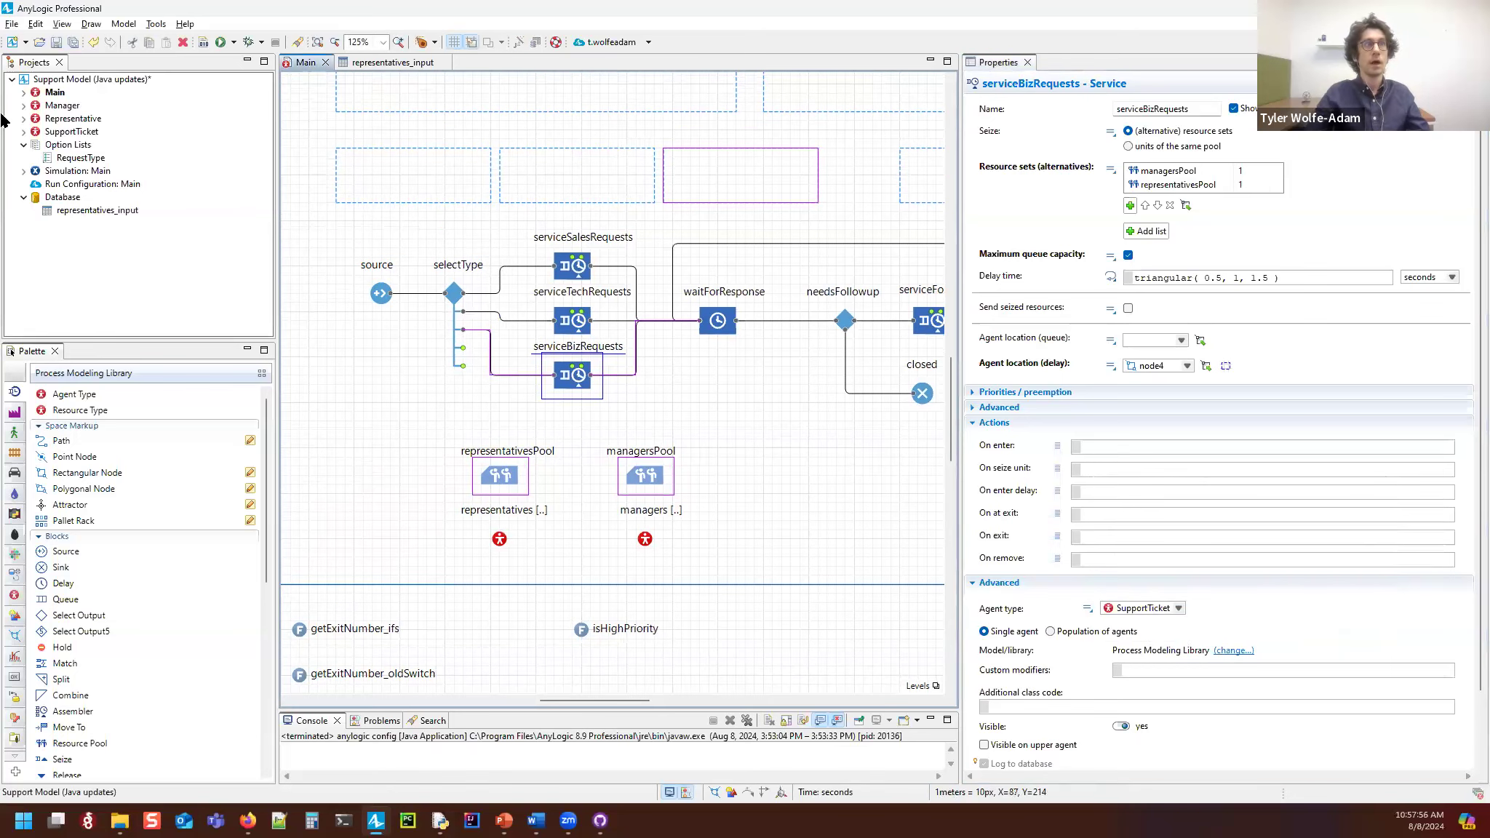
# Step: Open the SupportTicket agent type's properties and examine the On seize resource code
pyautogui.click(67, 134)
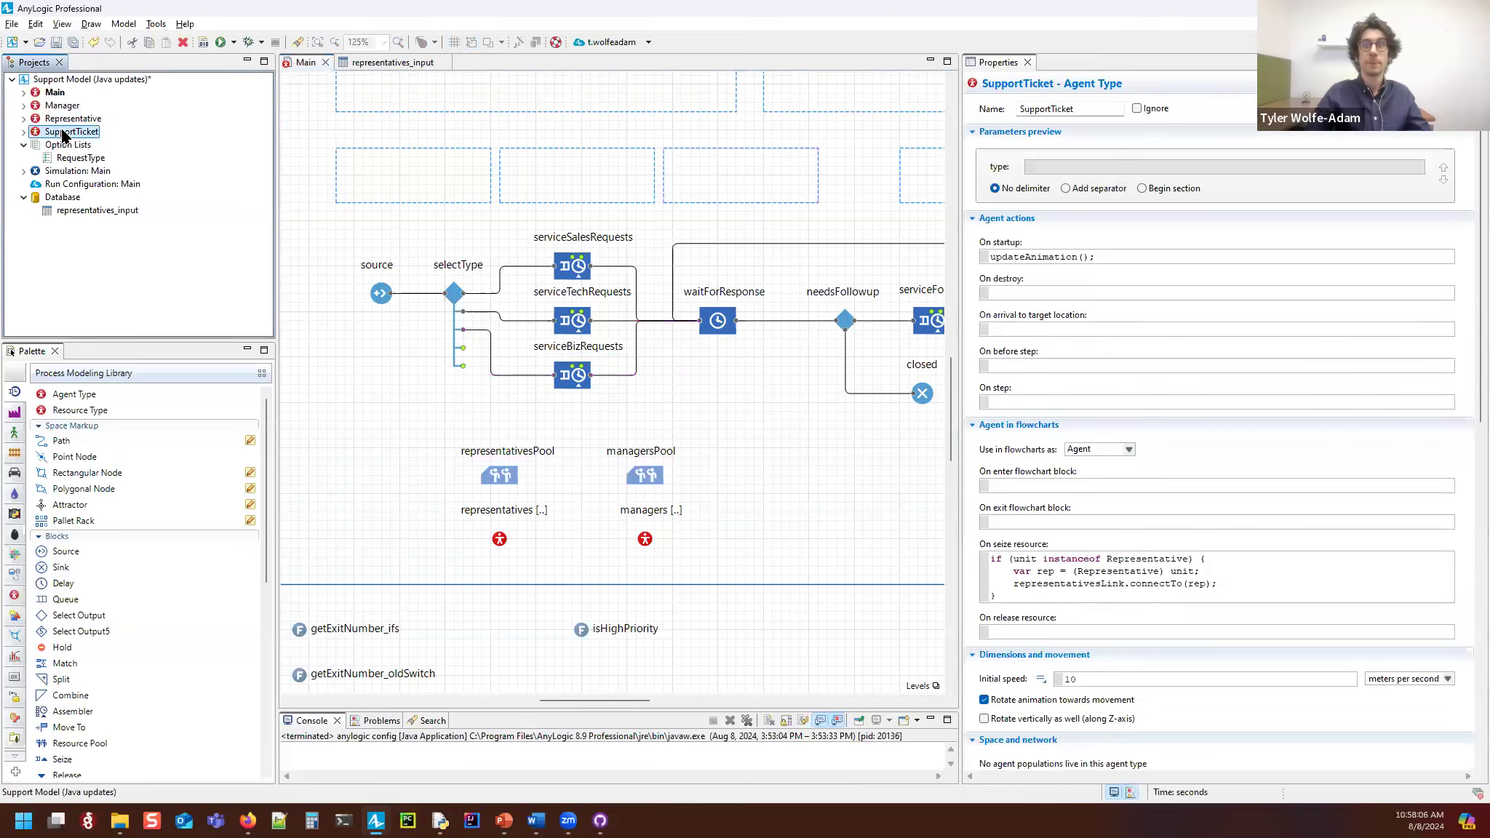
pyautogui.scroll(-1, 1295, 504)
pyautogui.click(1023, 558)
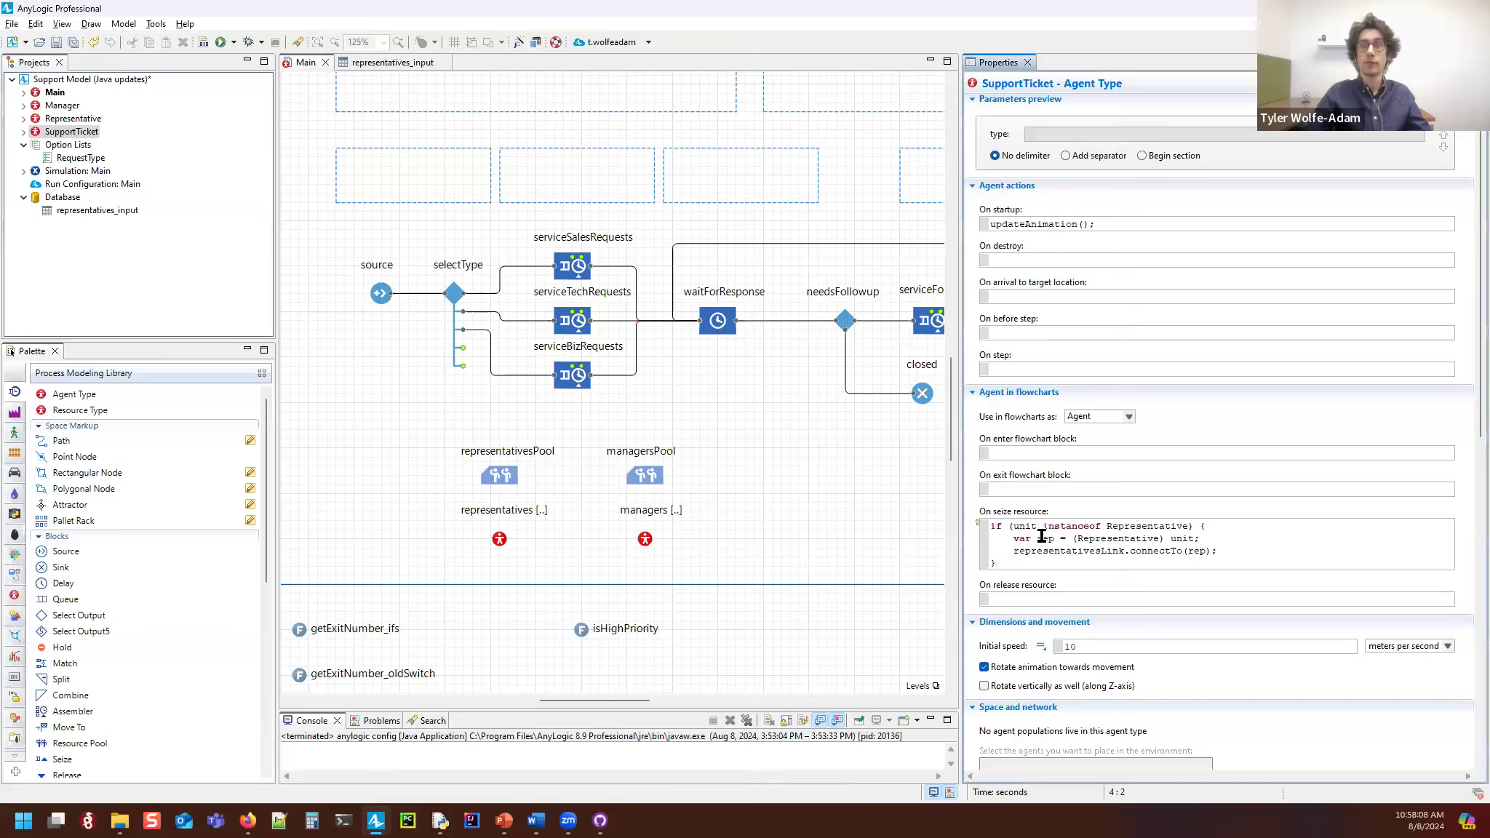
pyautogui.moveTo(1045, 564); pyautogui.dragTo(987, 525)
pyautogui.click(1026, 564)
# Step: Open the SupportTicket diagram and examine how representativesLink is used in the On seize resource code
pyautogui.doubleClick(67, 133)
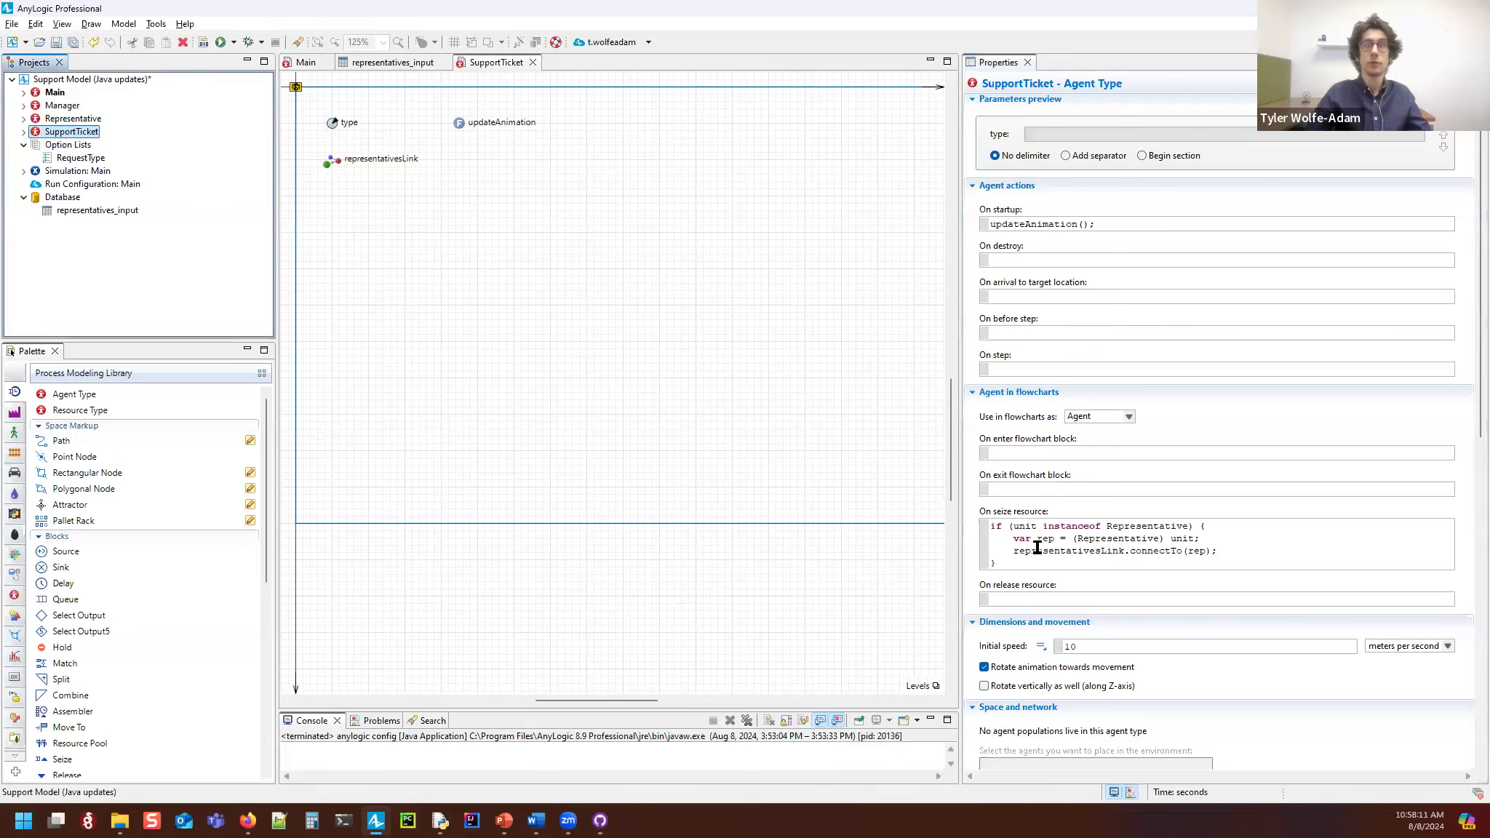
pyautogui.doubleClick(1089, 554)
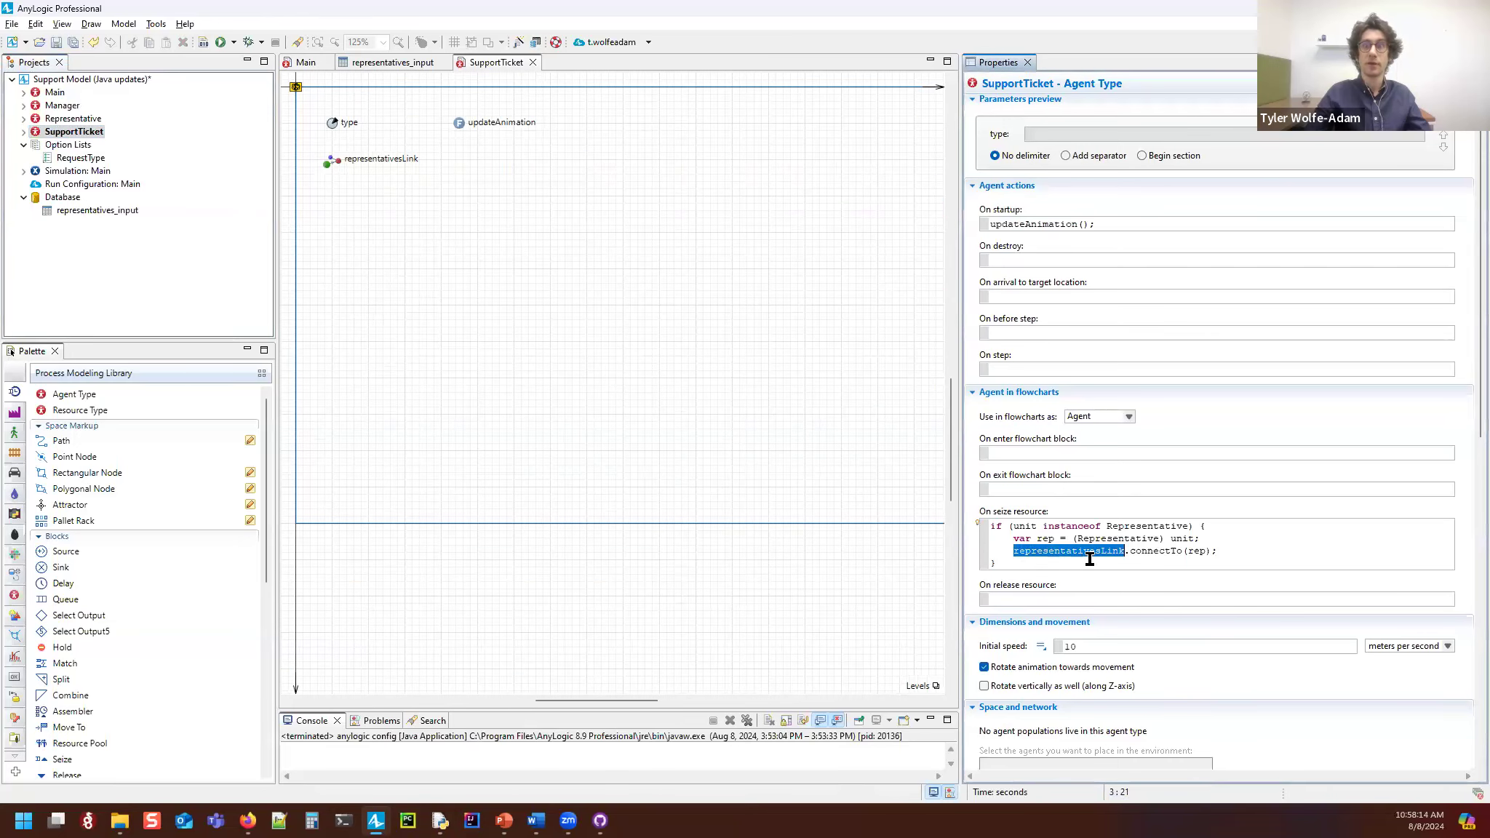
pyautogui.click(1085, 564)
pyautogui.click(1153, 526)
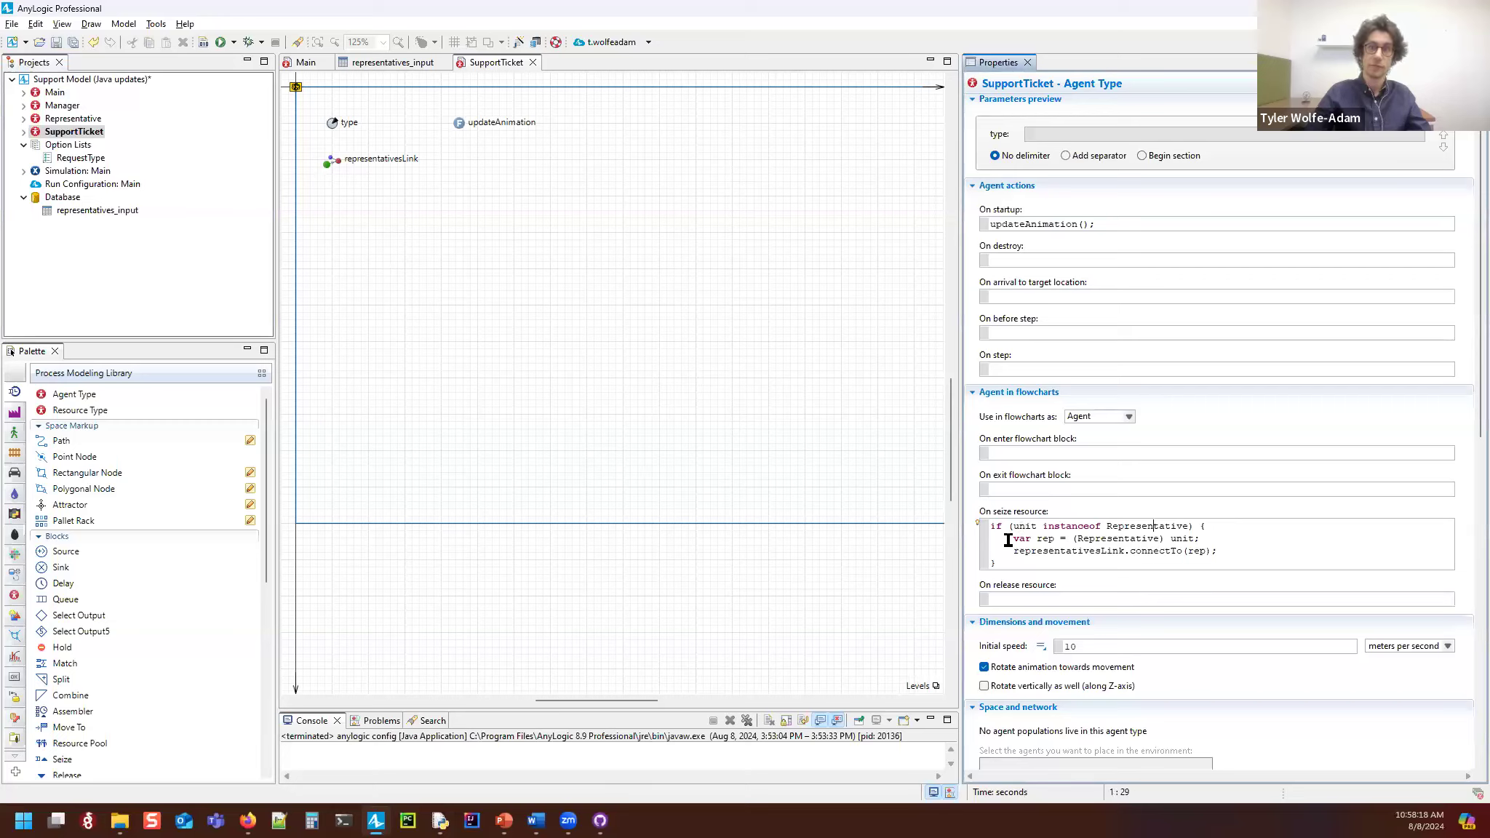
# Step: Examine the instanceof Representative check, the cast of unit to rep and the connectTo(rep) call
pyautogui.moveTo(1211, 544); pyautogui.dragTo(1229, 540)
pyautogui.click(1172, 529)
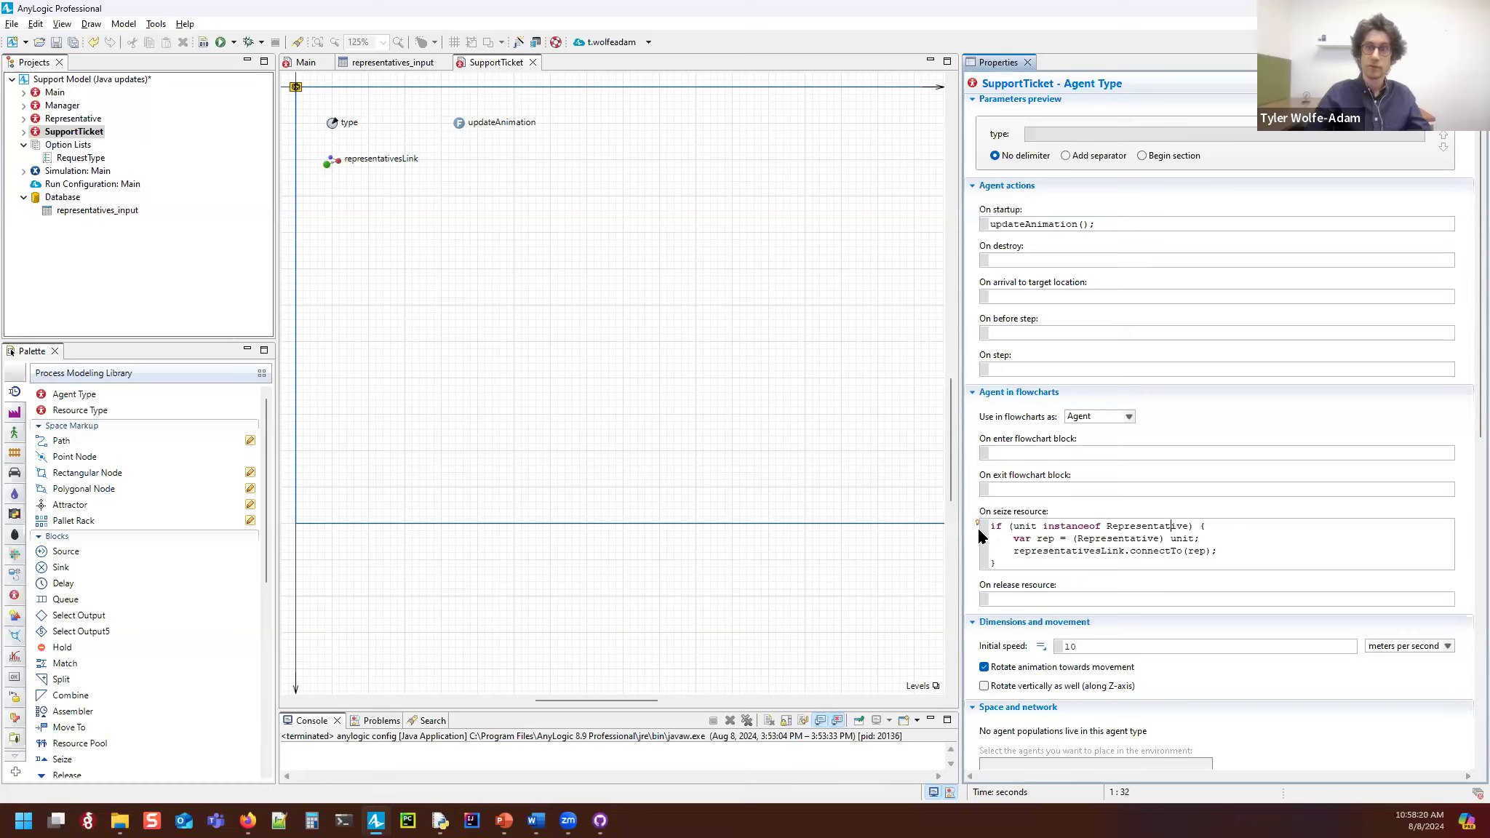
pyautogui.moveTo(1013, 527); pyautogui.dragTo(1221, 526)
pyautogui.click(1013, 539)
pyautogui.moveTo(1014, 538); pyautogui.dragTo(1170, 539)
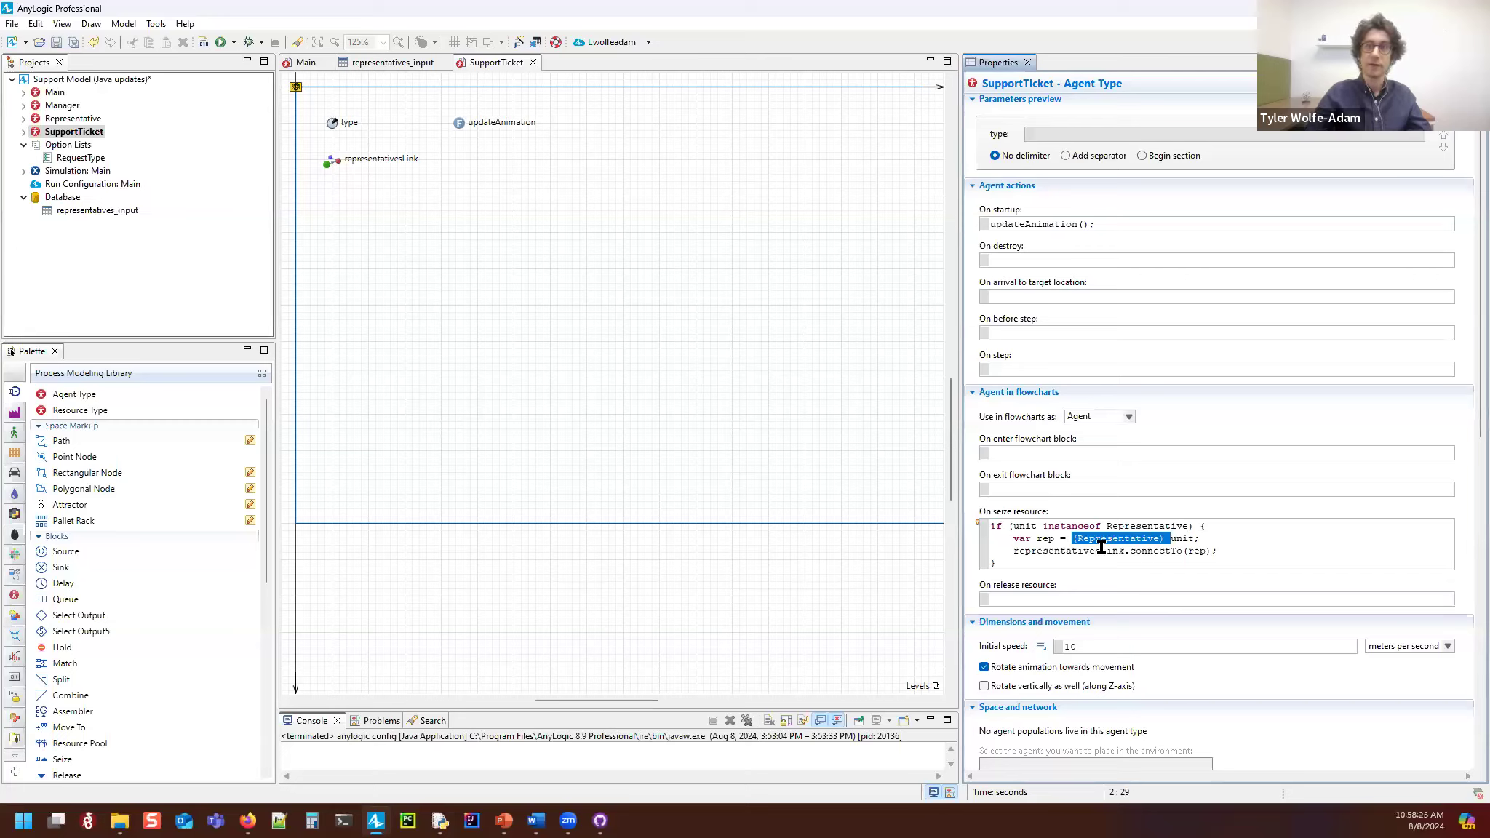
pyautogui.click(1189, 556)
pyautogui.click(1200, 553)
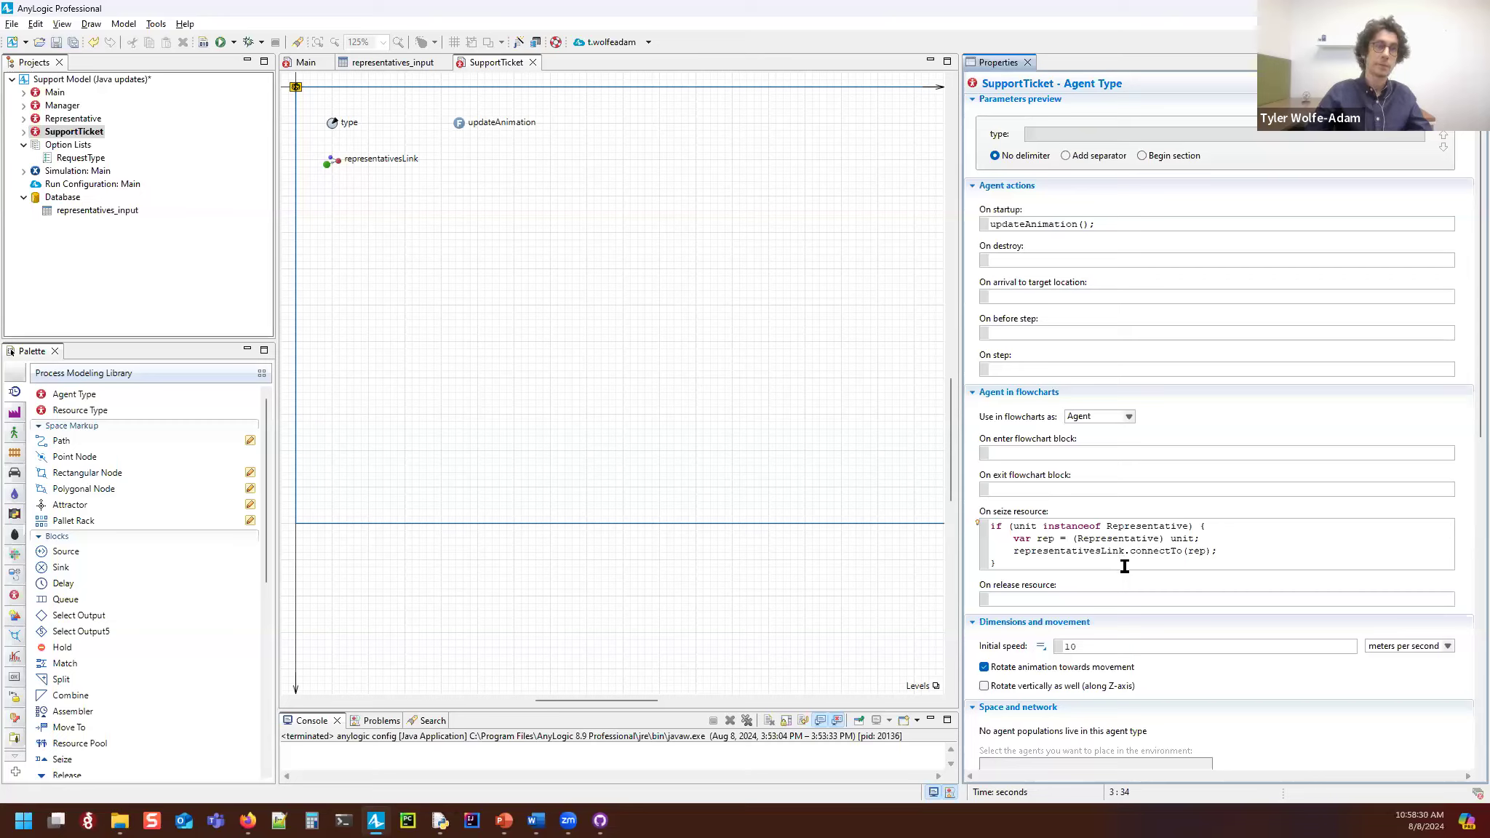
# Step: In the On seize resource code, add the pattern variable rep to the instanceof Representative check and delete the separate cast line
pyautogui.doubleClick(1095, 549)
pyautogui.click(1074, 559)
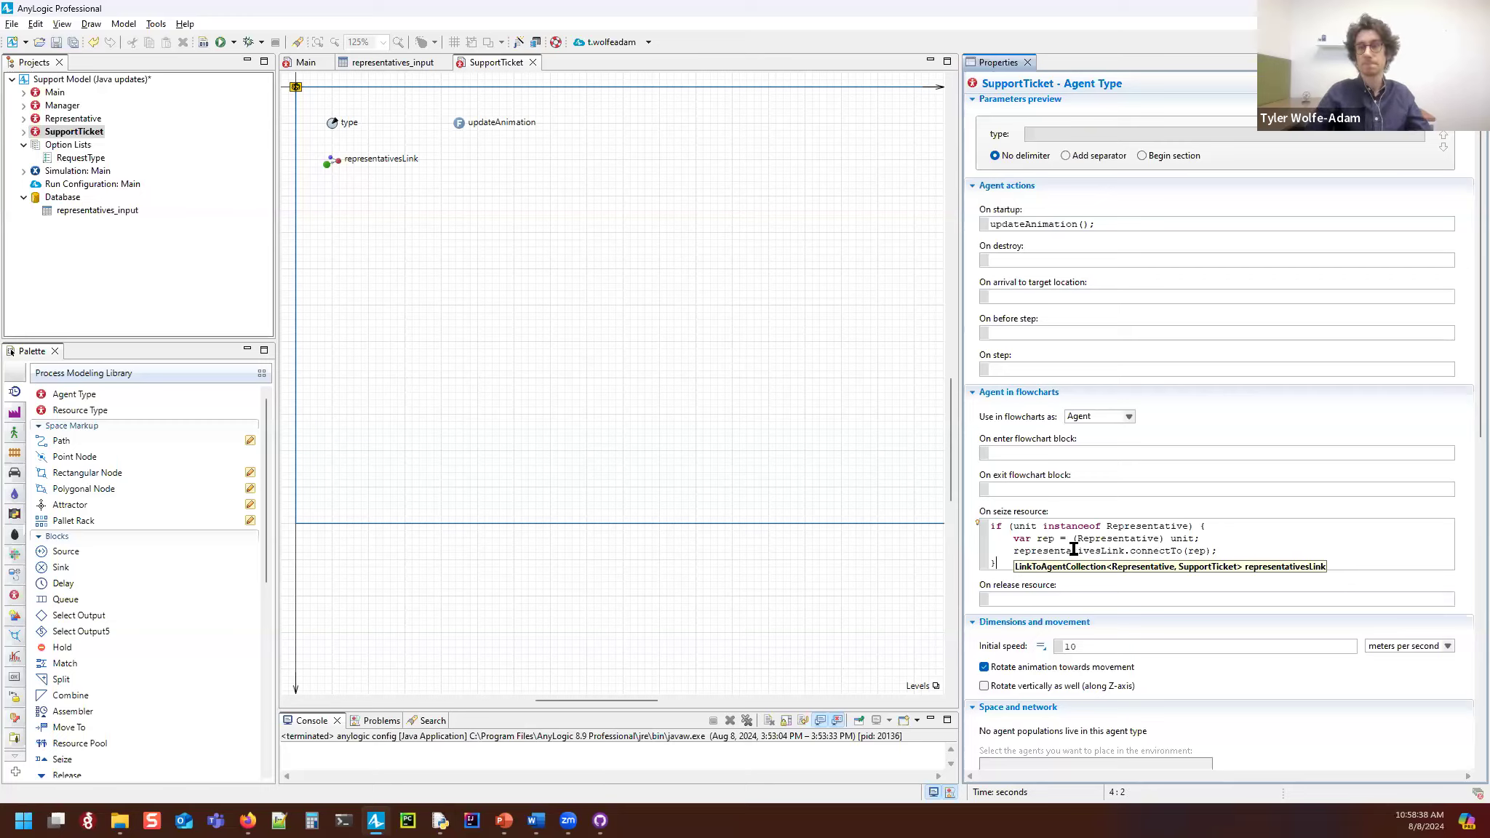
pyautogui.click(1257, 550)
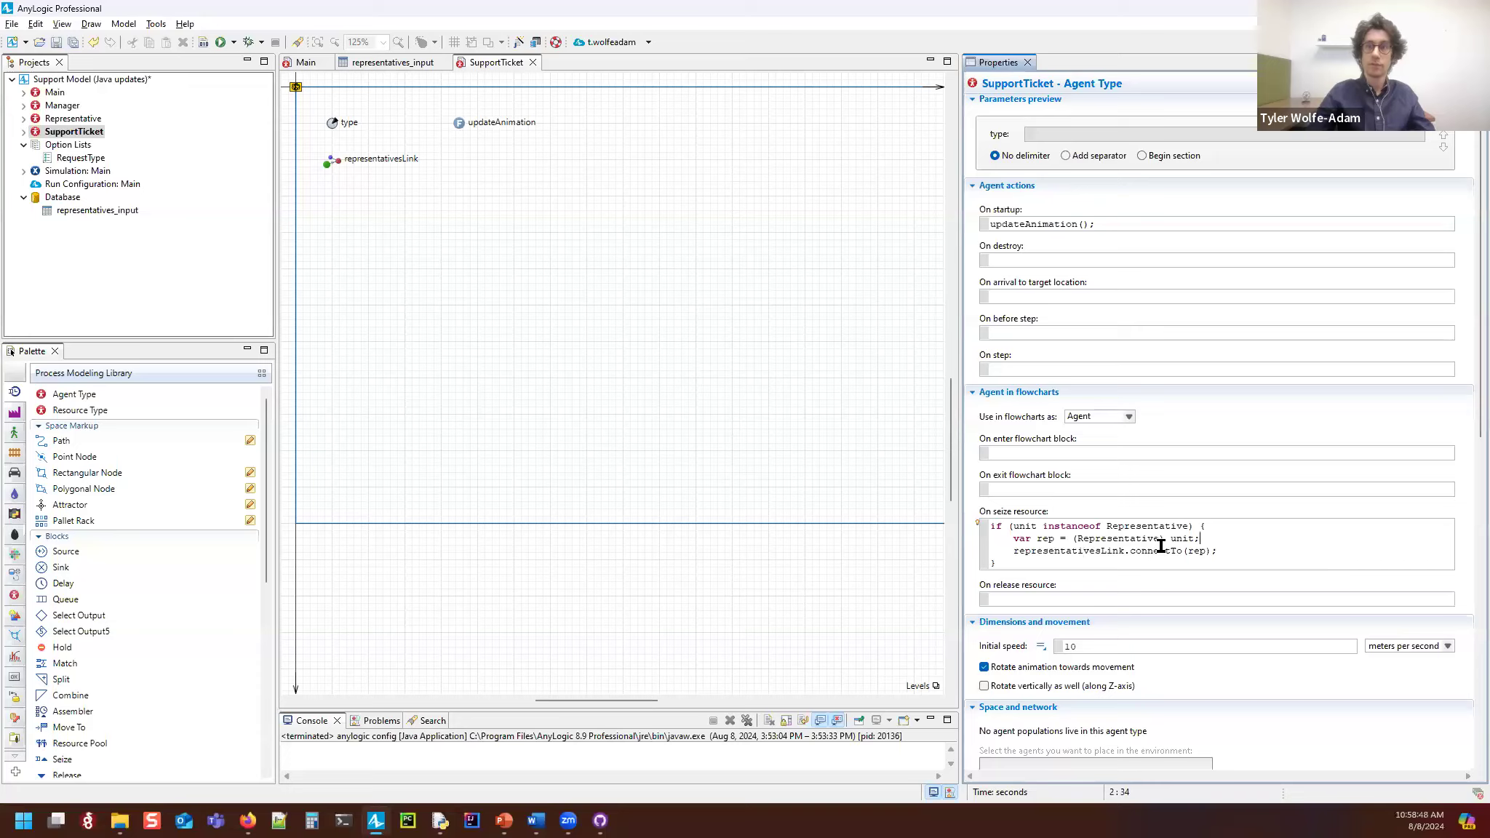
pyautogui.click(1197, 541)
pyautogui.click(1190, 525)
pyautogui.write('rep')
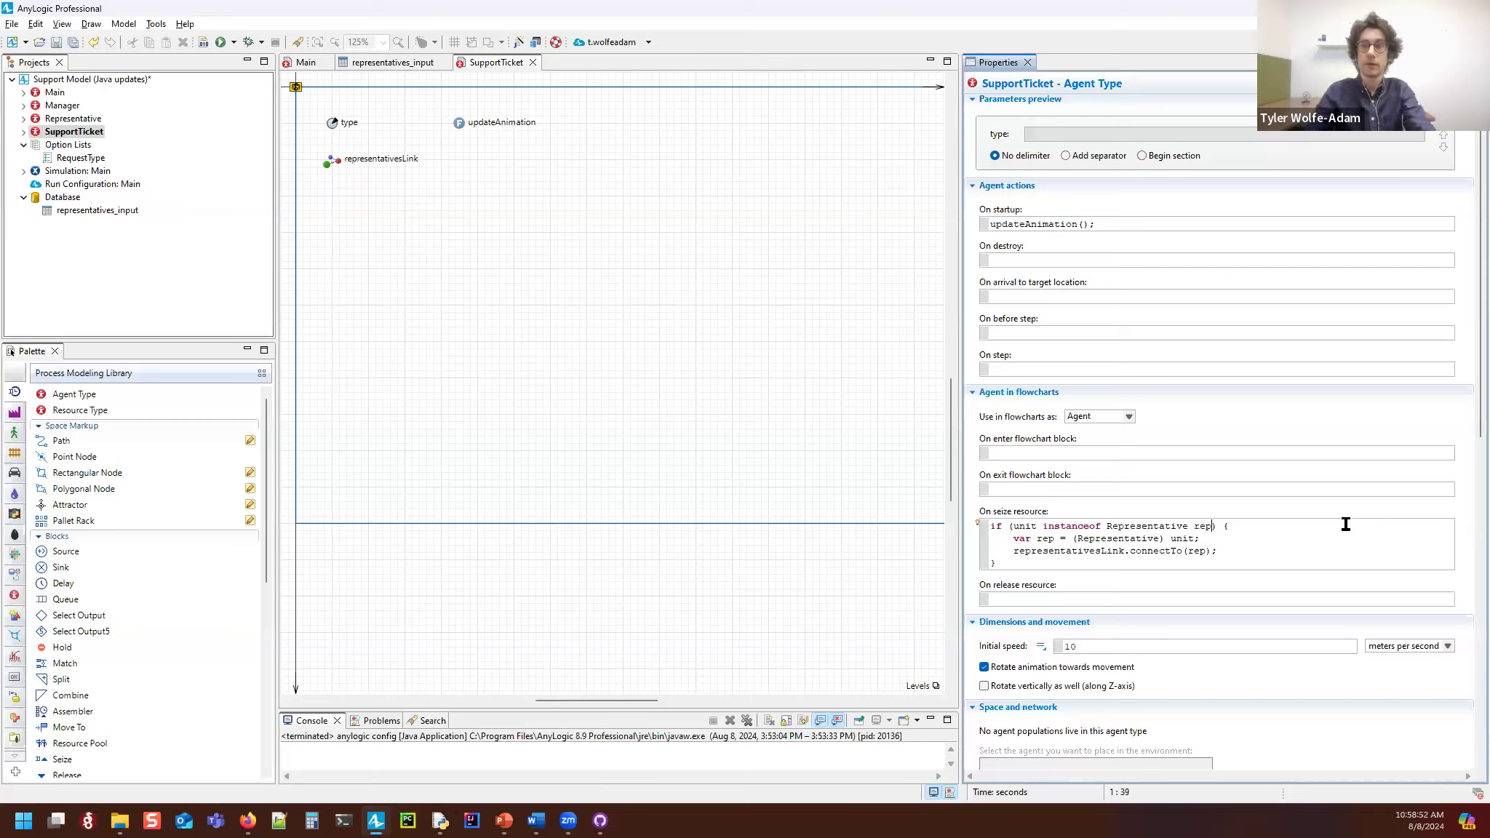
pyautogui.moveTo(1230, 539); pyautogui.dragTo(1255, 527)
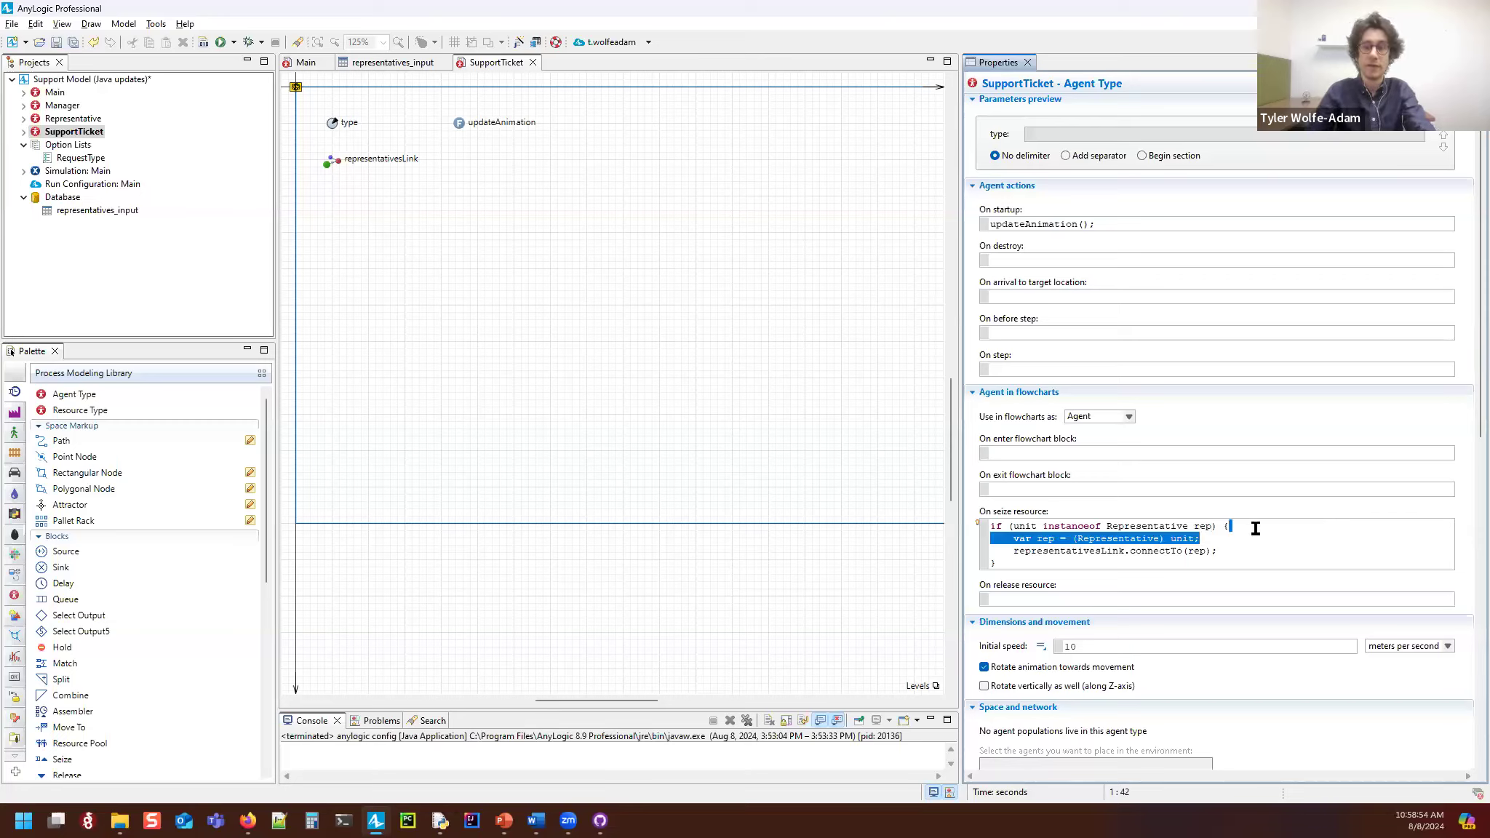
pyautogui.press('Delete')
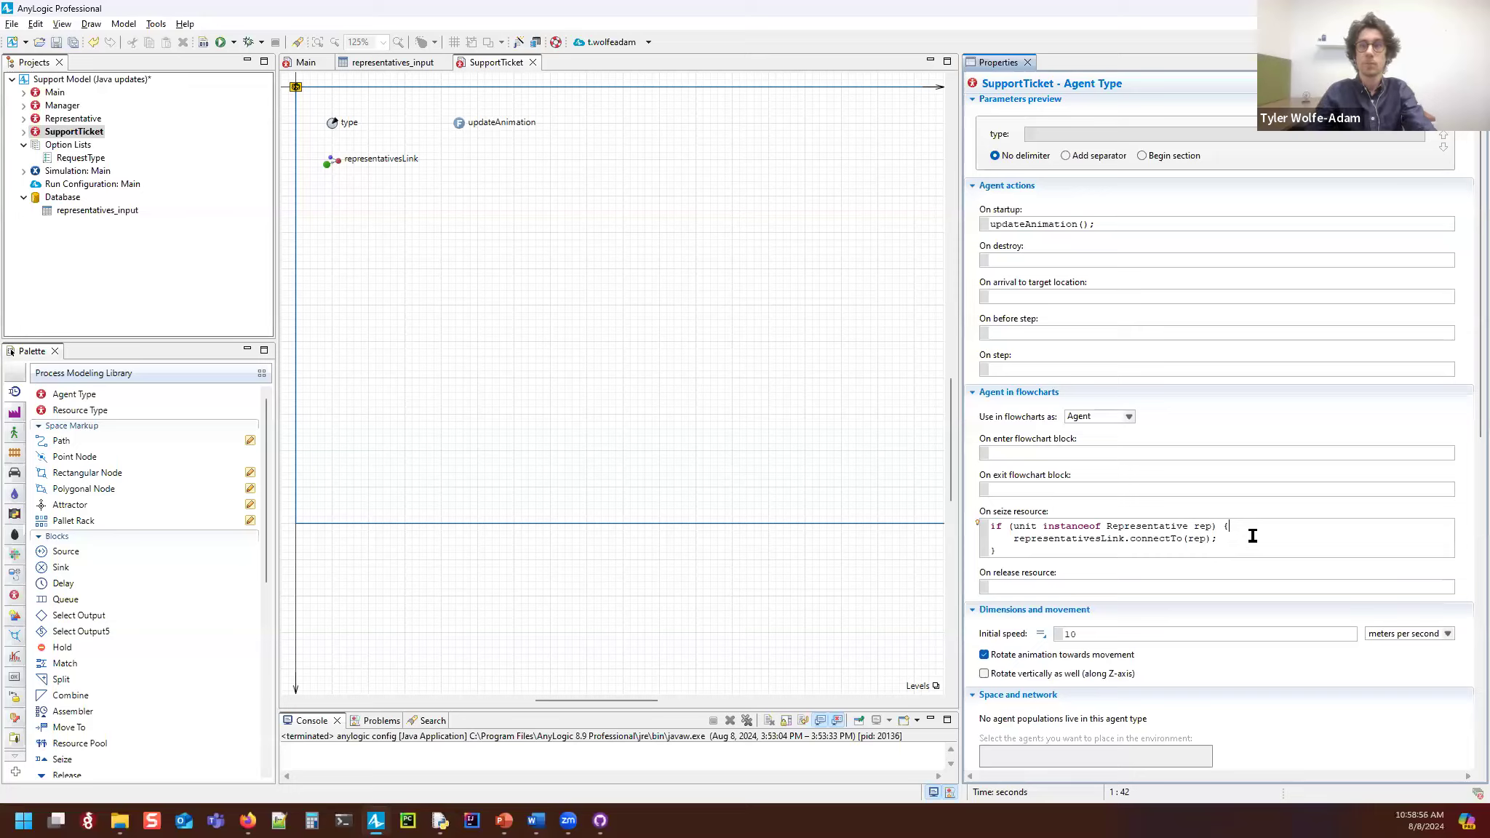
pyautogui.click(1204, 526)
pyautogui.click(1263, 538)
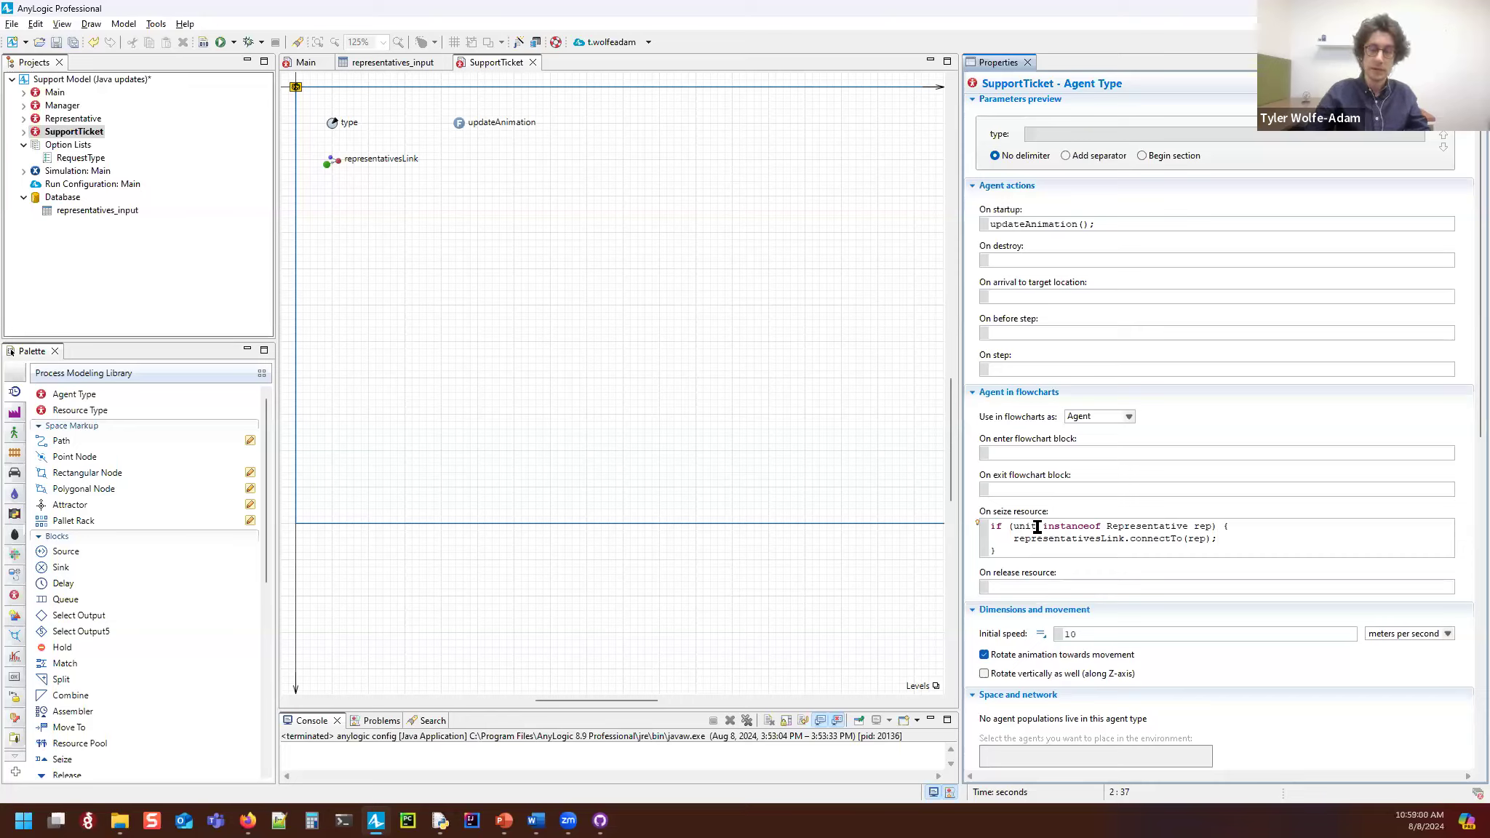
pyautogui.doubleClick(1203, 526)
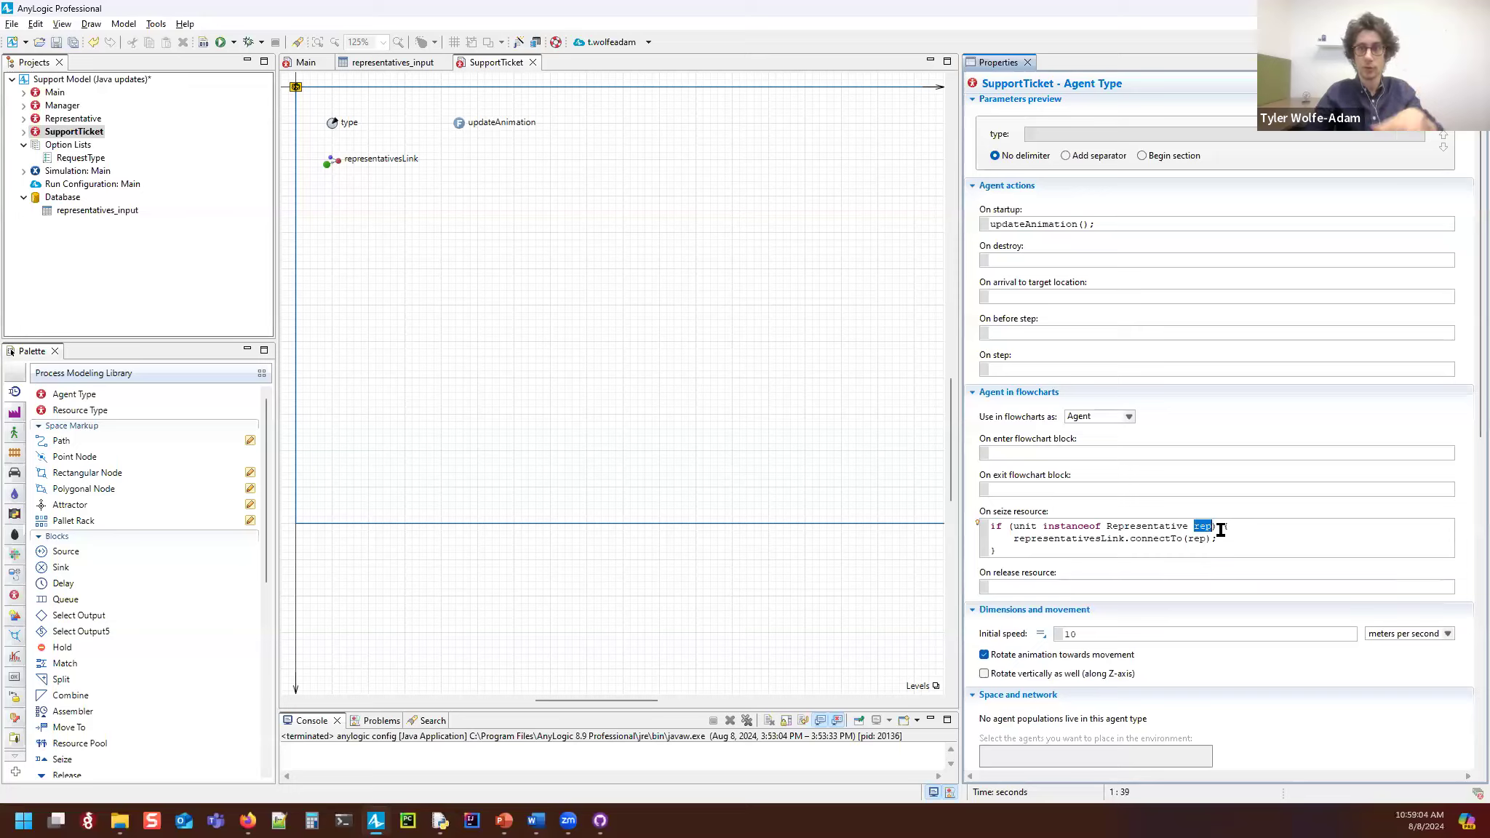
pyautogui.click(1267, 525)
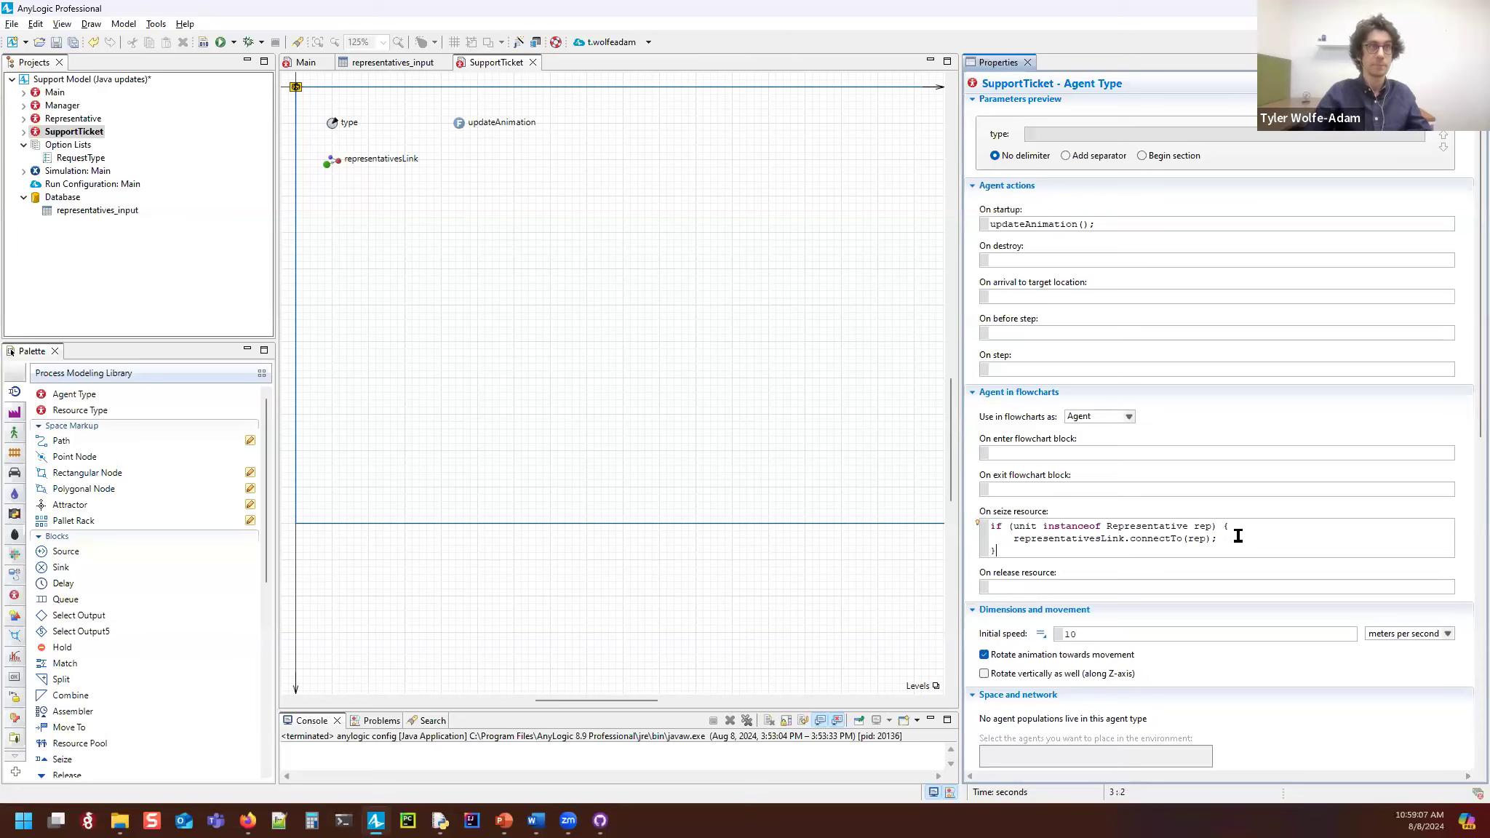
# Step: Open the serviceBizRequests block's advanced properties on Main and examine the instanceof check and cast in its resource choice condition
pyautogui.click(298, 62)
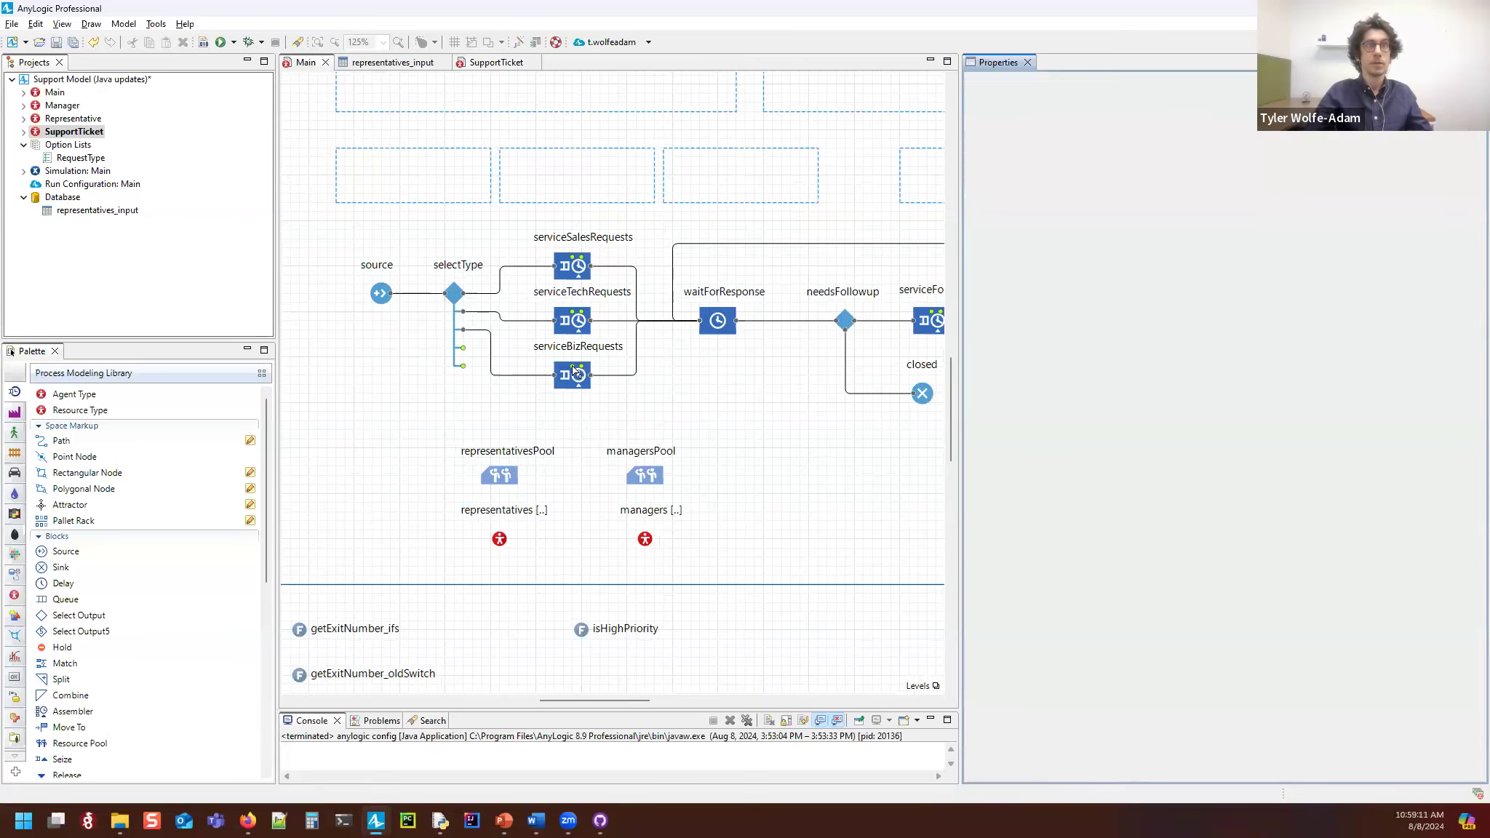
pyautogui.click(573, 373)
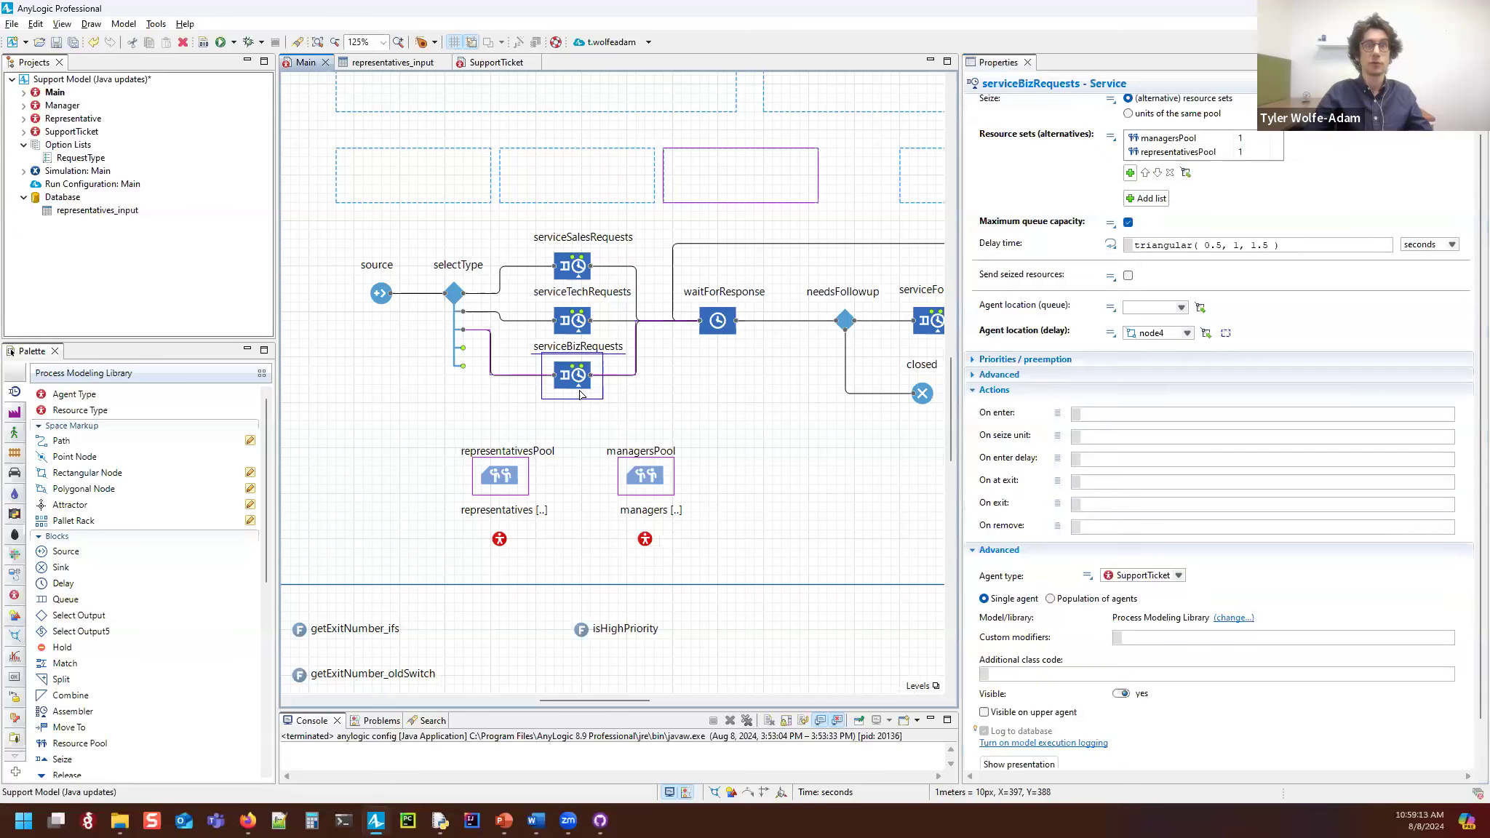
pyautogui.click(1008, 378)
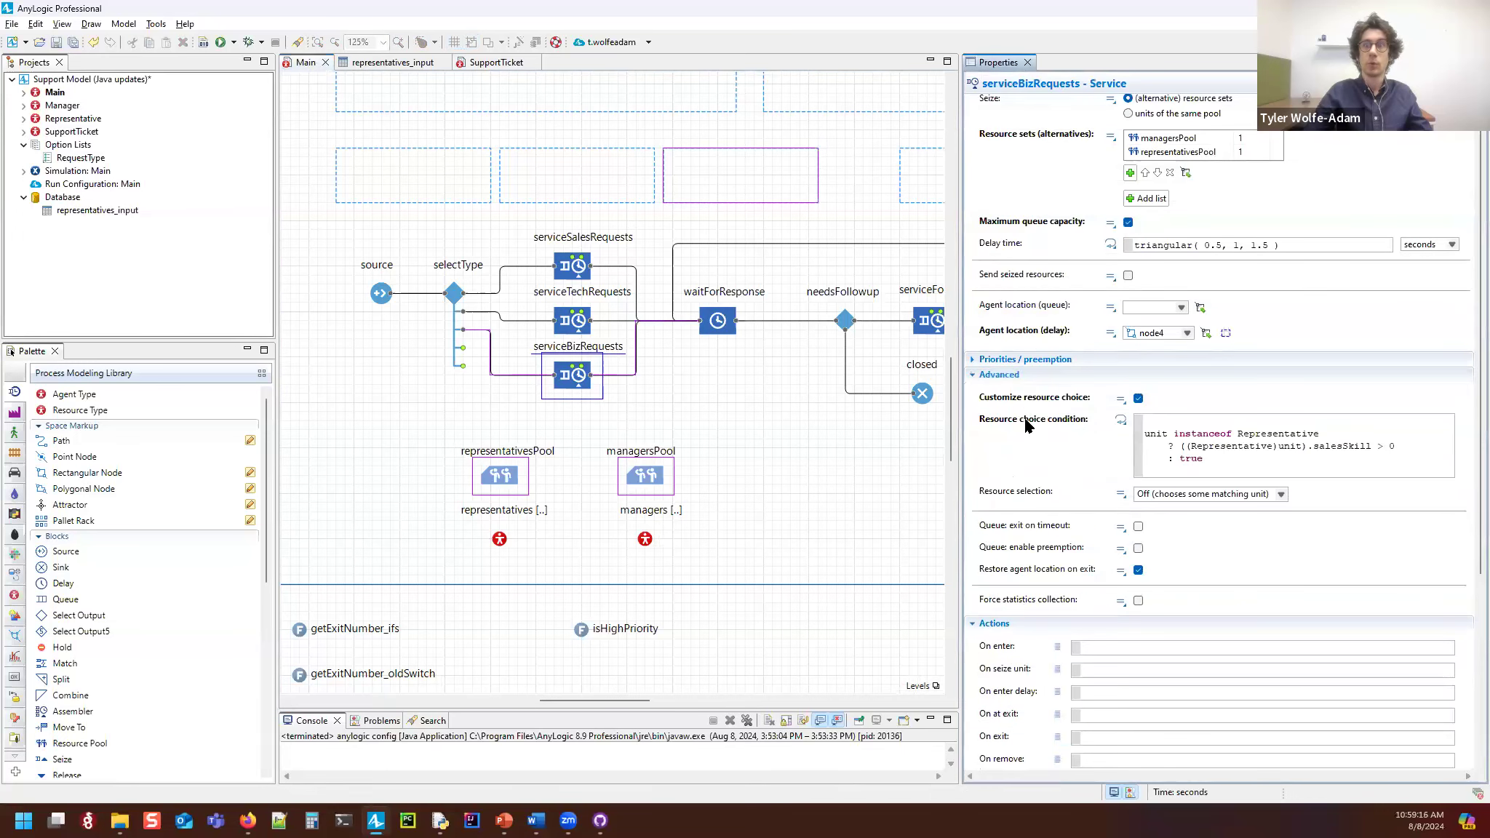
pyautogui.click(1187, 459)
pyautogui.click(1218, 471)
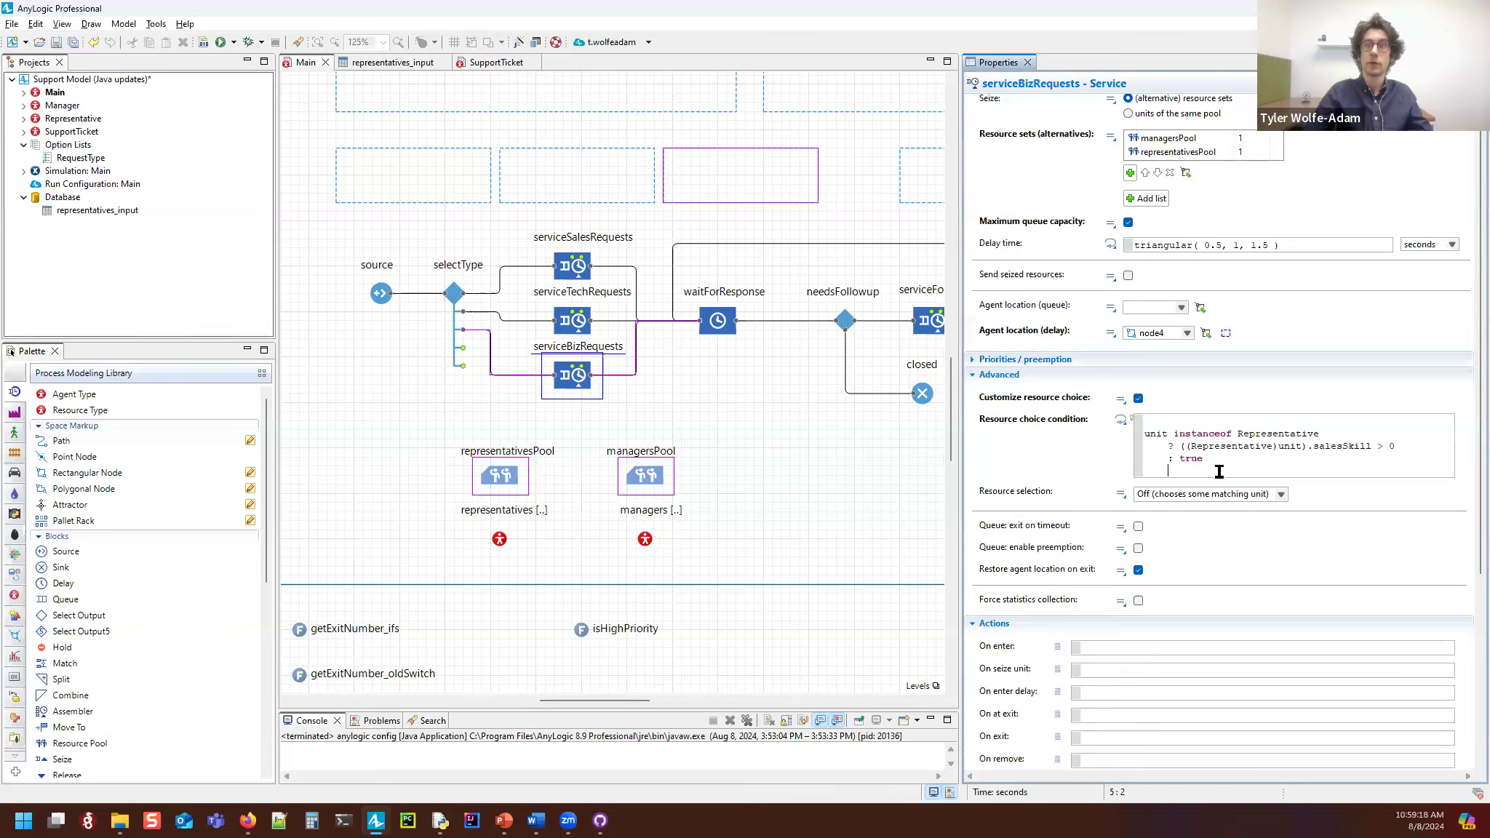
pyautogui.click(1272, 454)
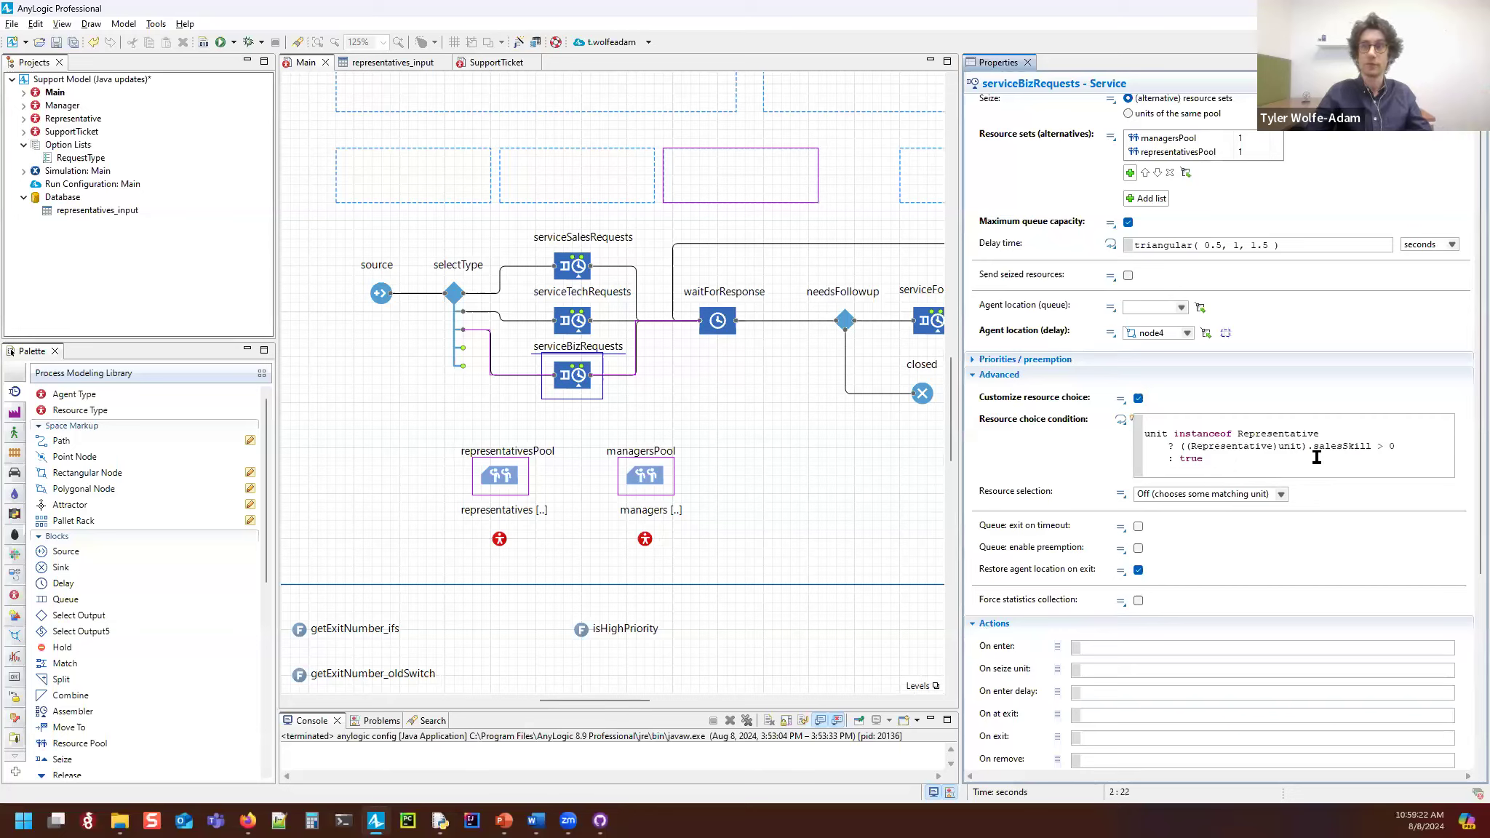
pyautogui.click(1226, 462)
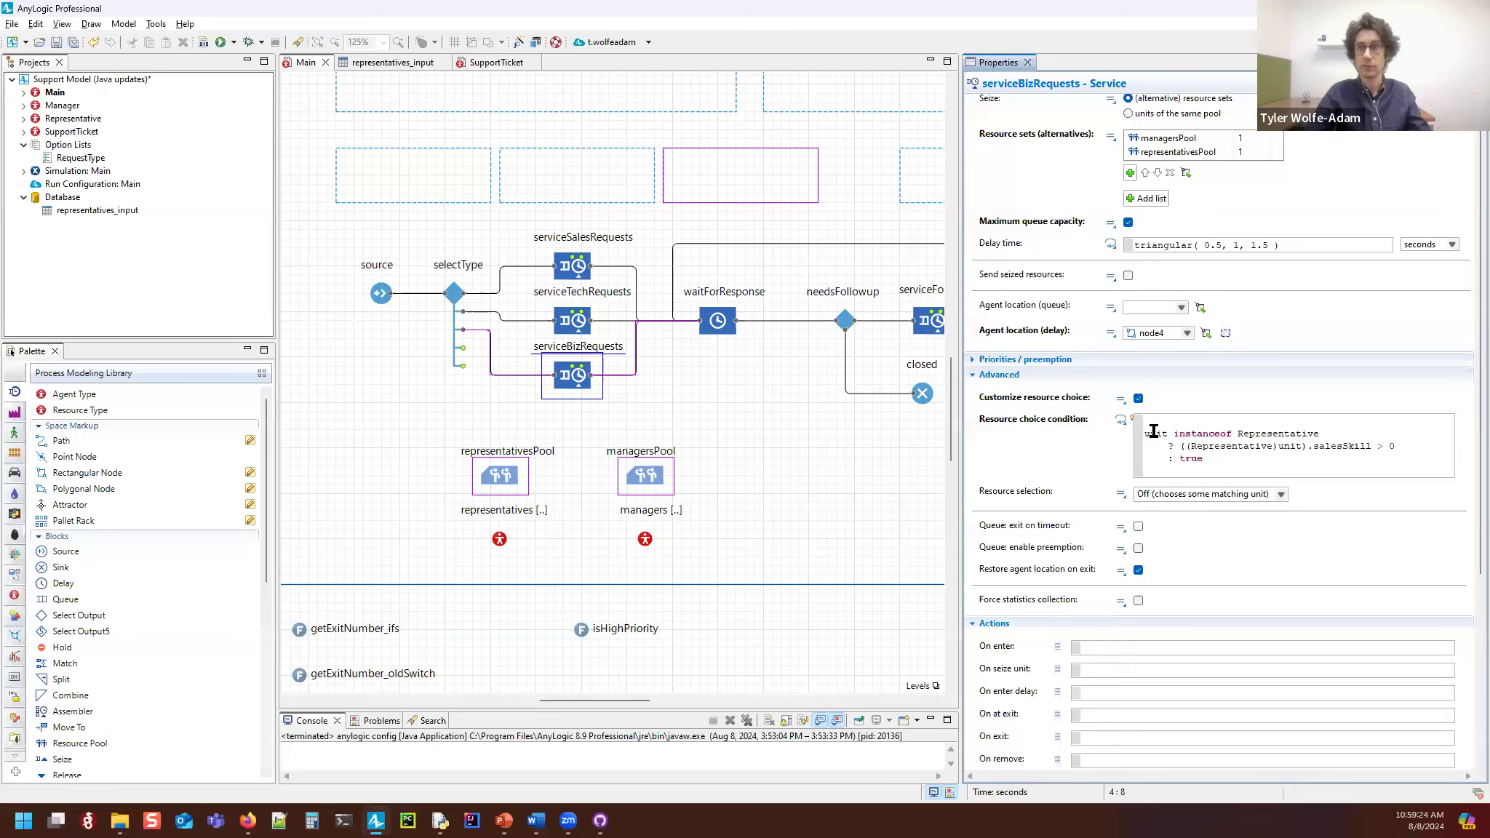
pyautogui.moveTo(1153, 432); pyautogui.dragTo(1319, 434)
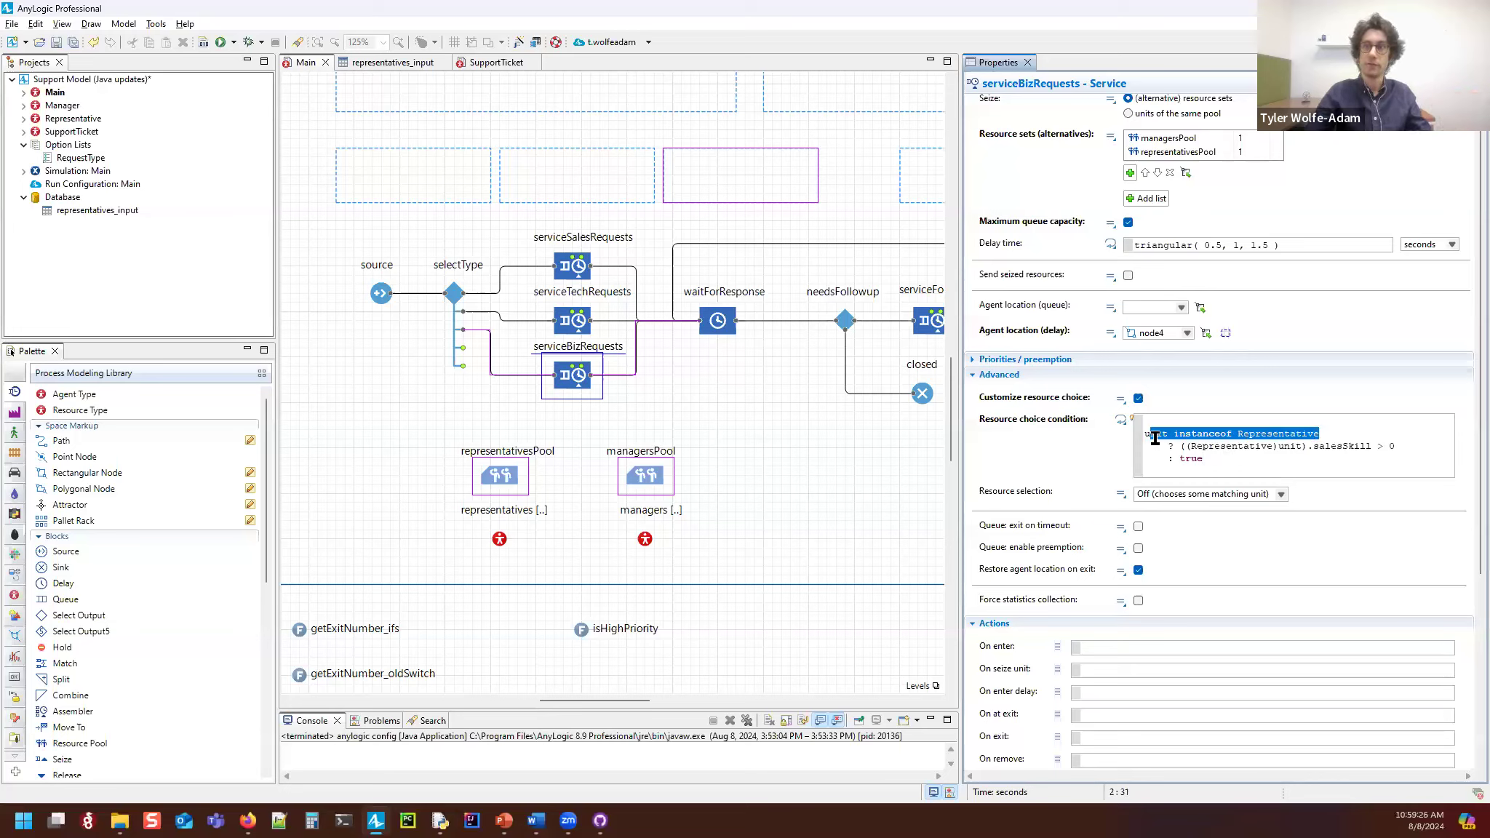
pyautogui.moveTo(1187, 448); pyautogui.dragTo(1415, 452)
pyautogui.click(1321, 448)
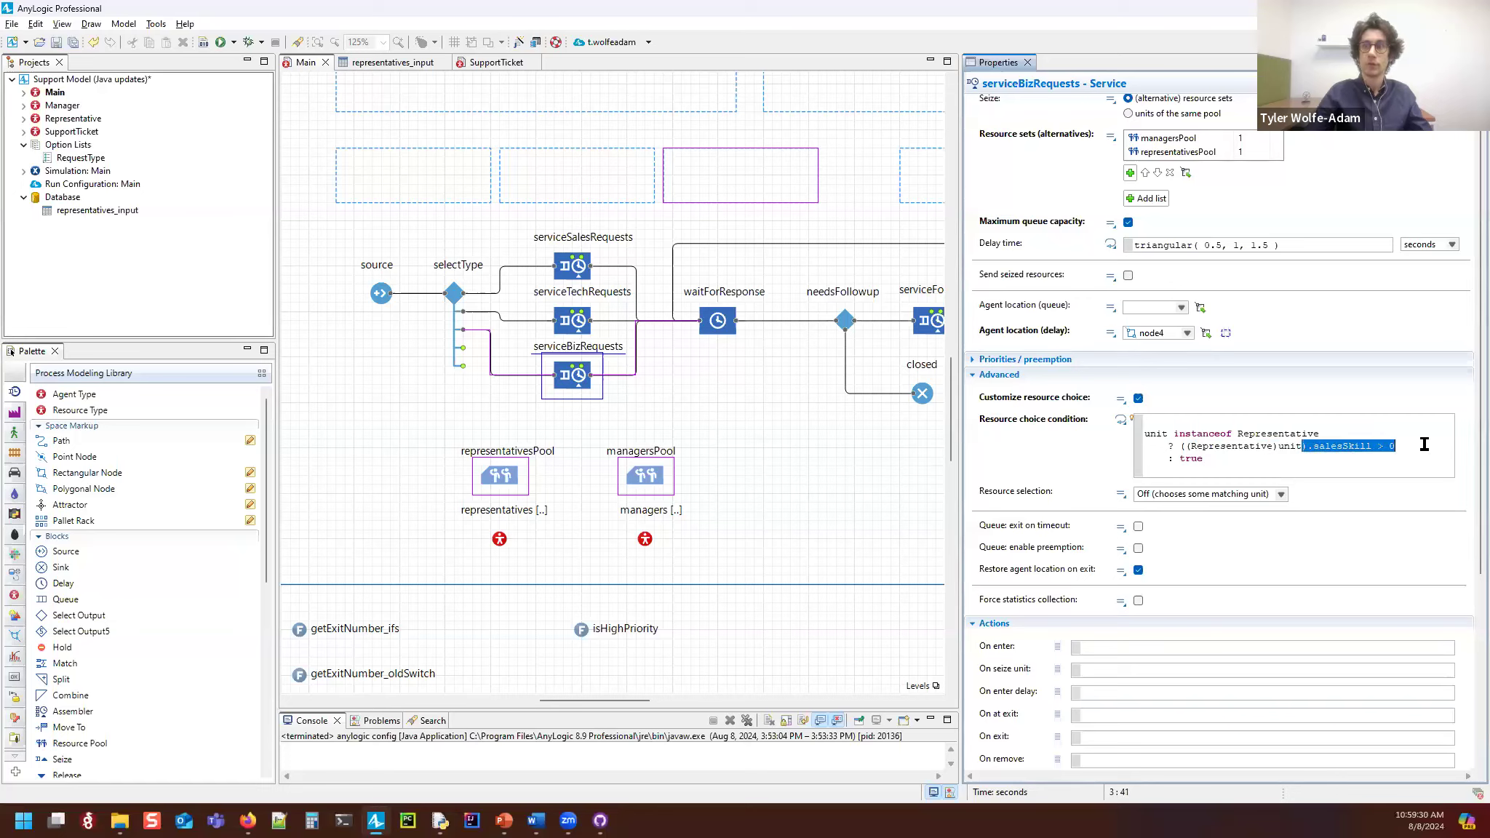
pyautogui.click(1372, 473)
pyautogui.click(1192, 459)
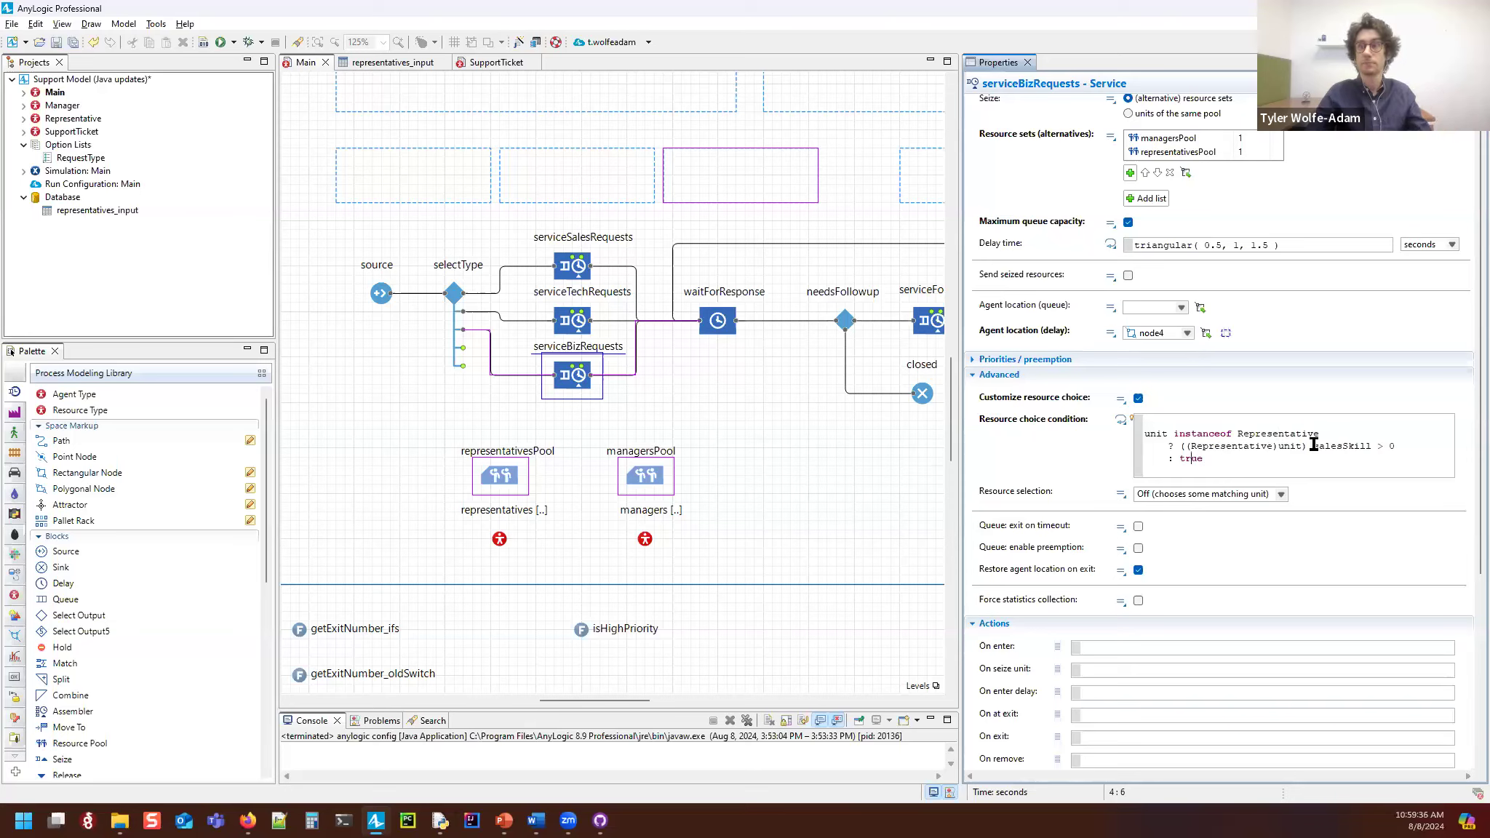
# Step: In the resource choice condition, add the pattern variable rep after Representative and replace the cast of unit with rep
pyautogui.click(1342, 432)
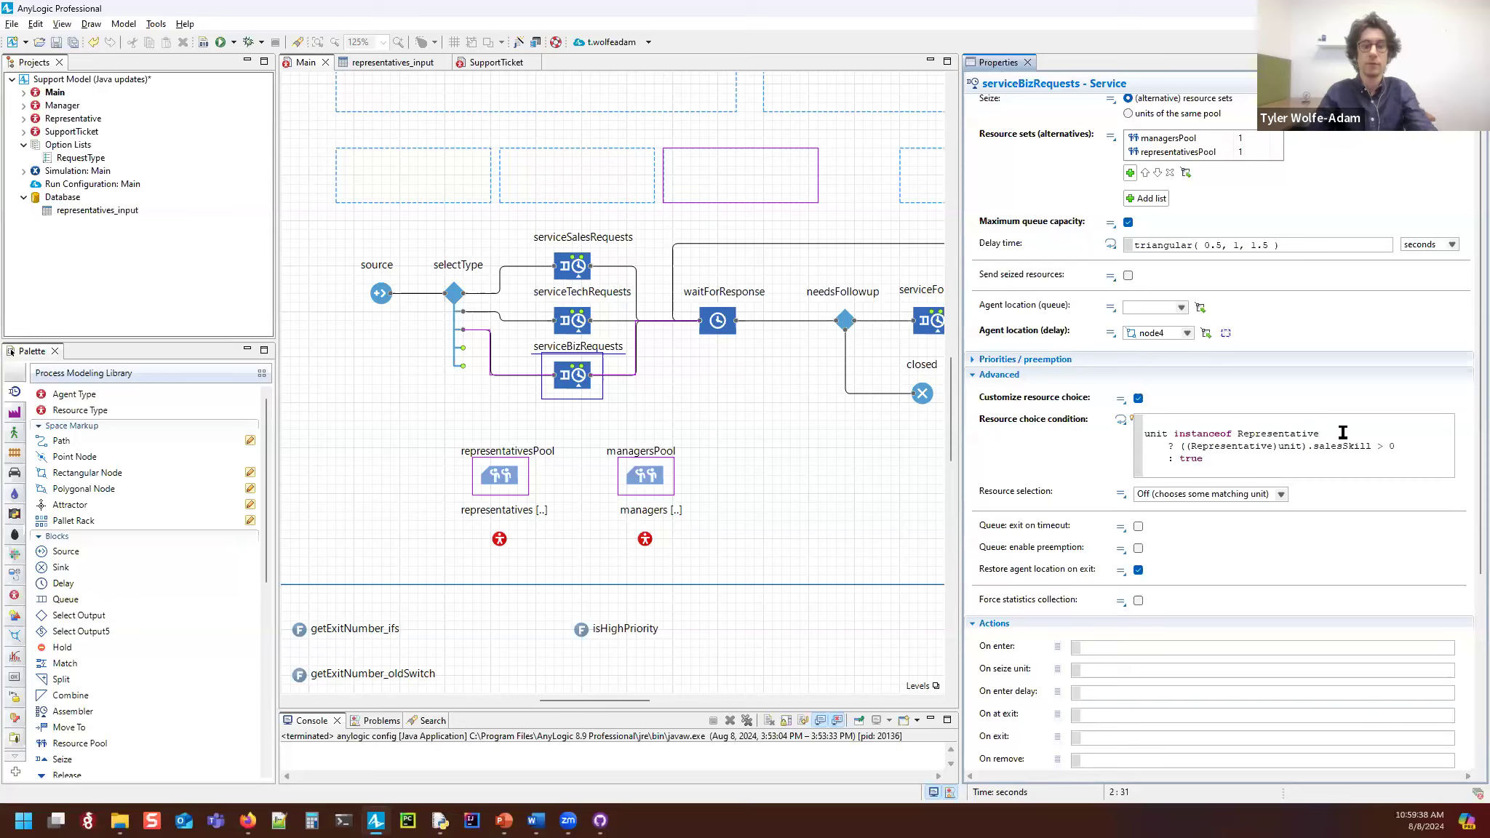
pyautogui.moveTo(1307, 445); pyautogui.dragTo(1176, 446)
pyautogui.write('rep')
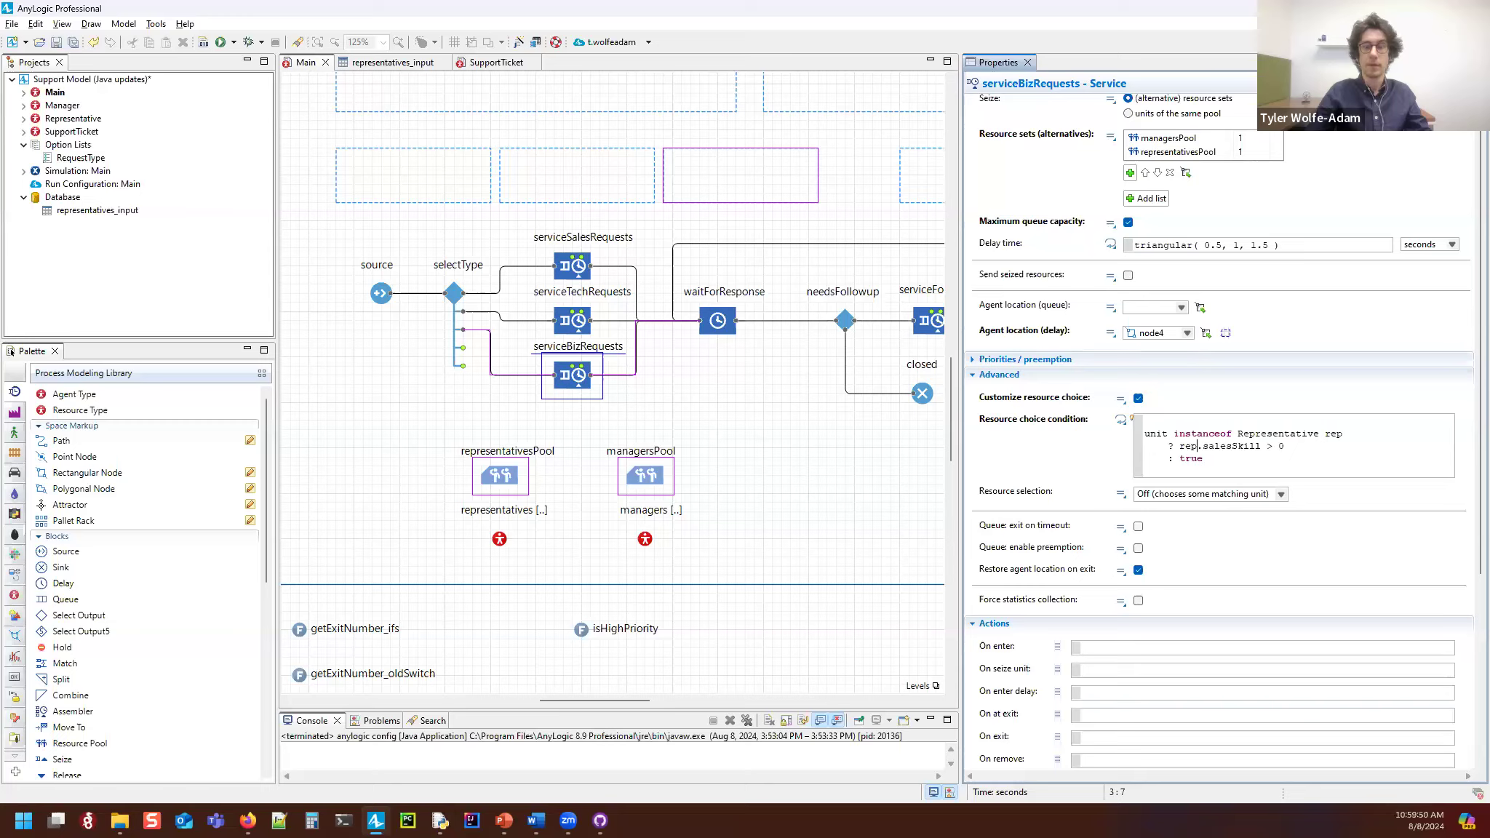
pyautogui.click(1179, 473)
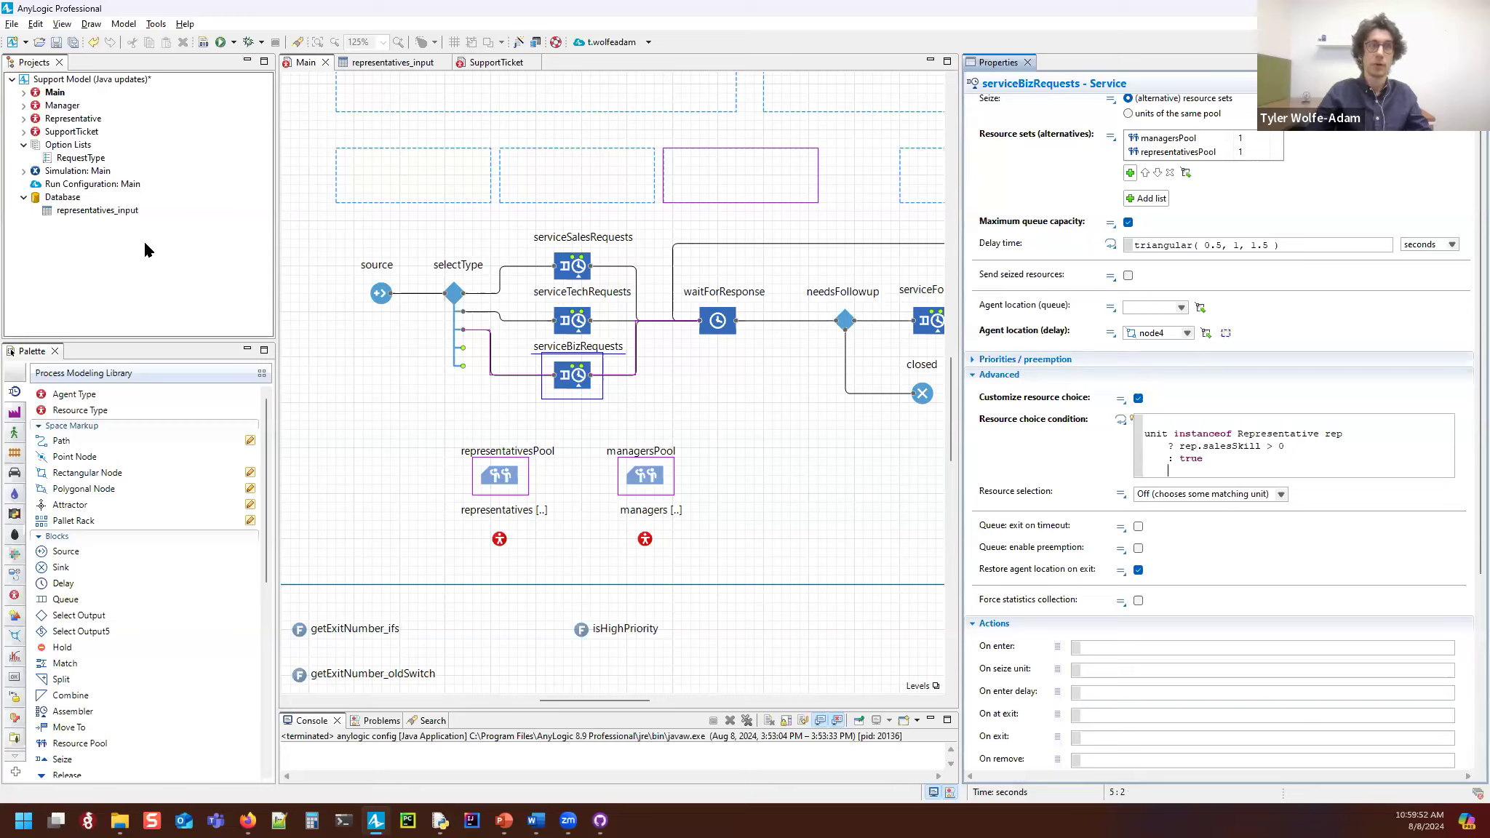
# Step: Open the Representative agent type and examine the text of the textSkills label below the figure
pyautogui.click(67, 120)
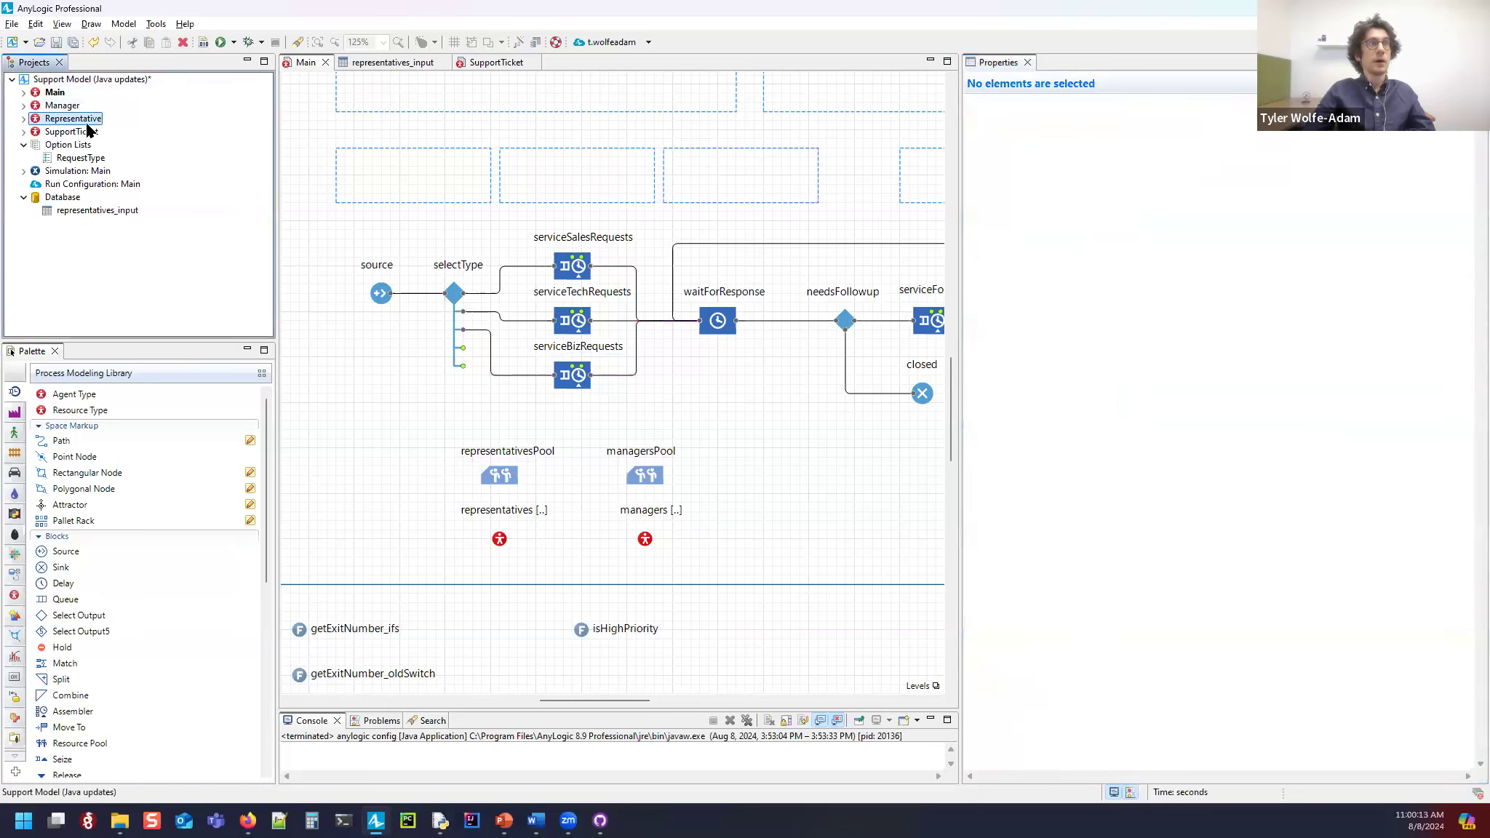
pyautogui.doubleClick(68, 120)
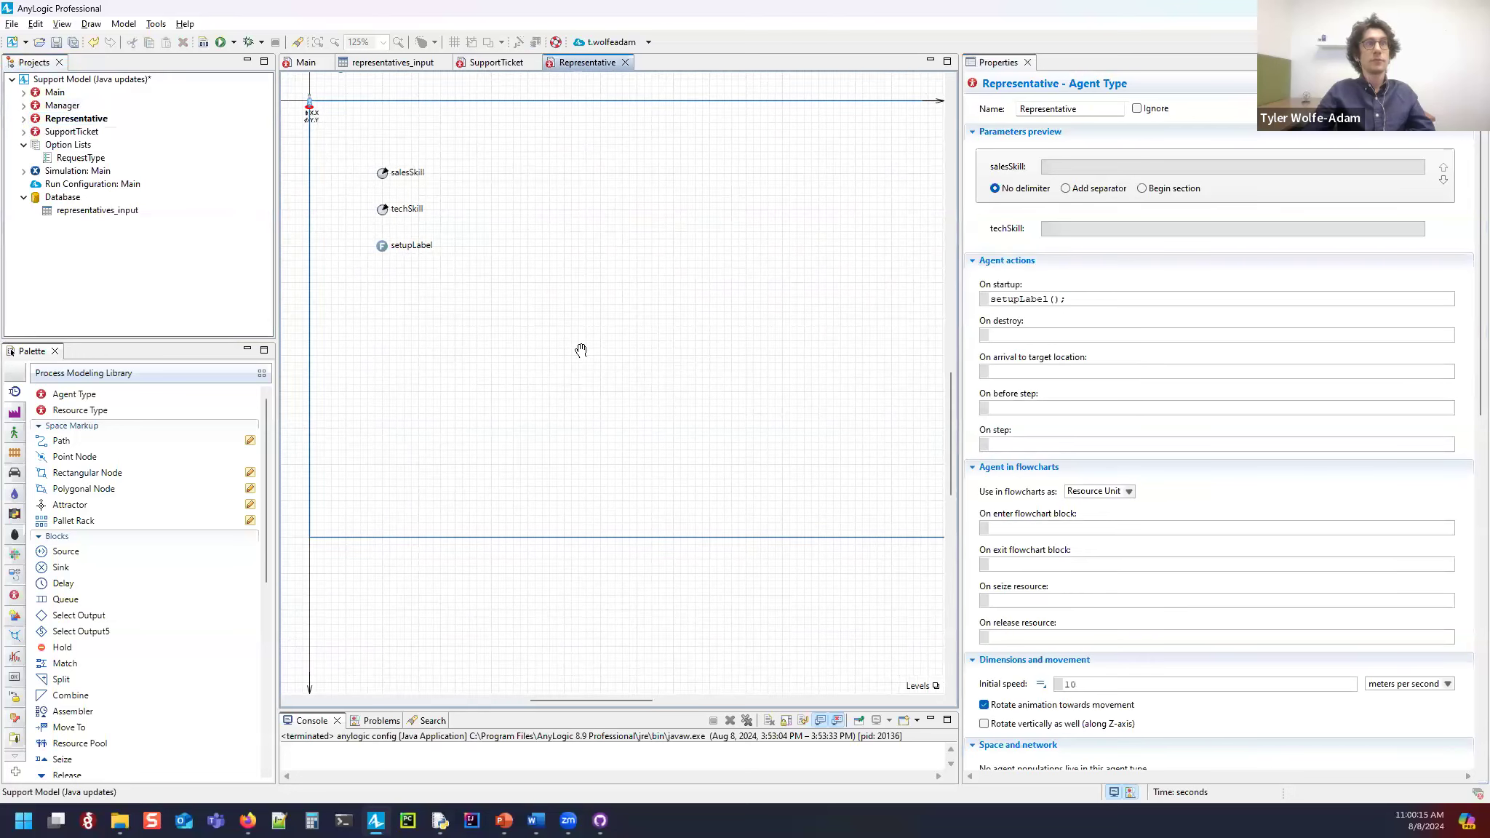
pyautogui.scroll(6, 550, 292)
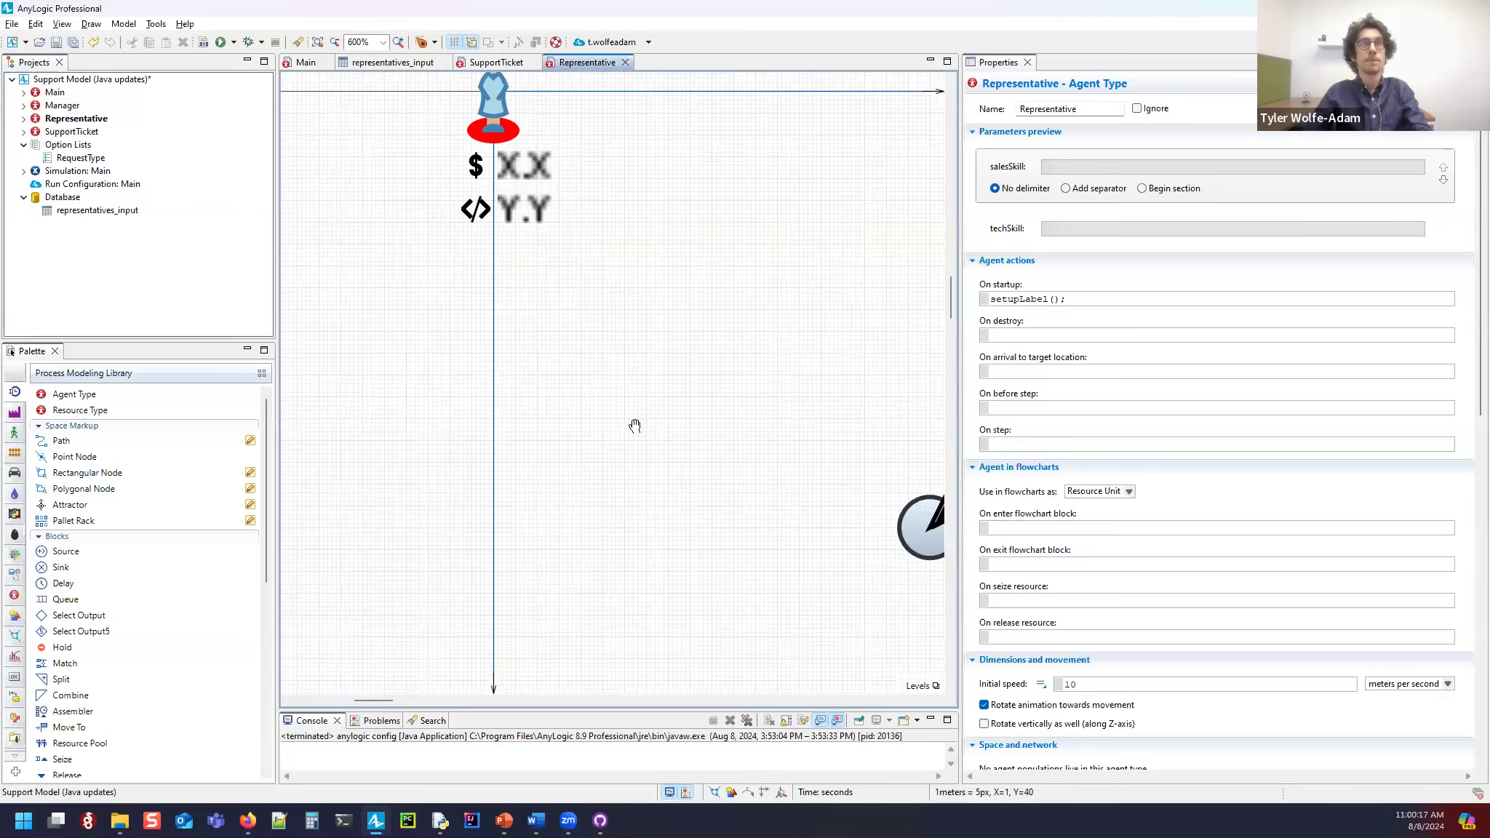
pyautogui.click(570, 342)
pyautogui.click(1035, 186)
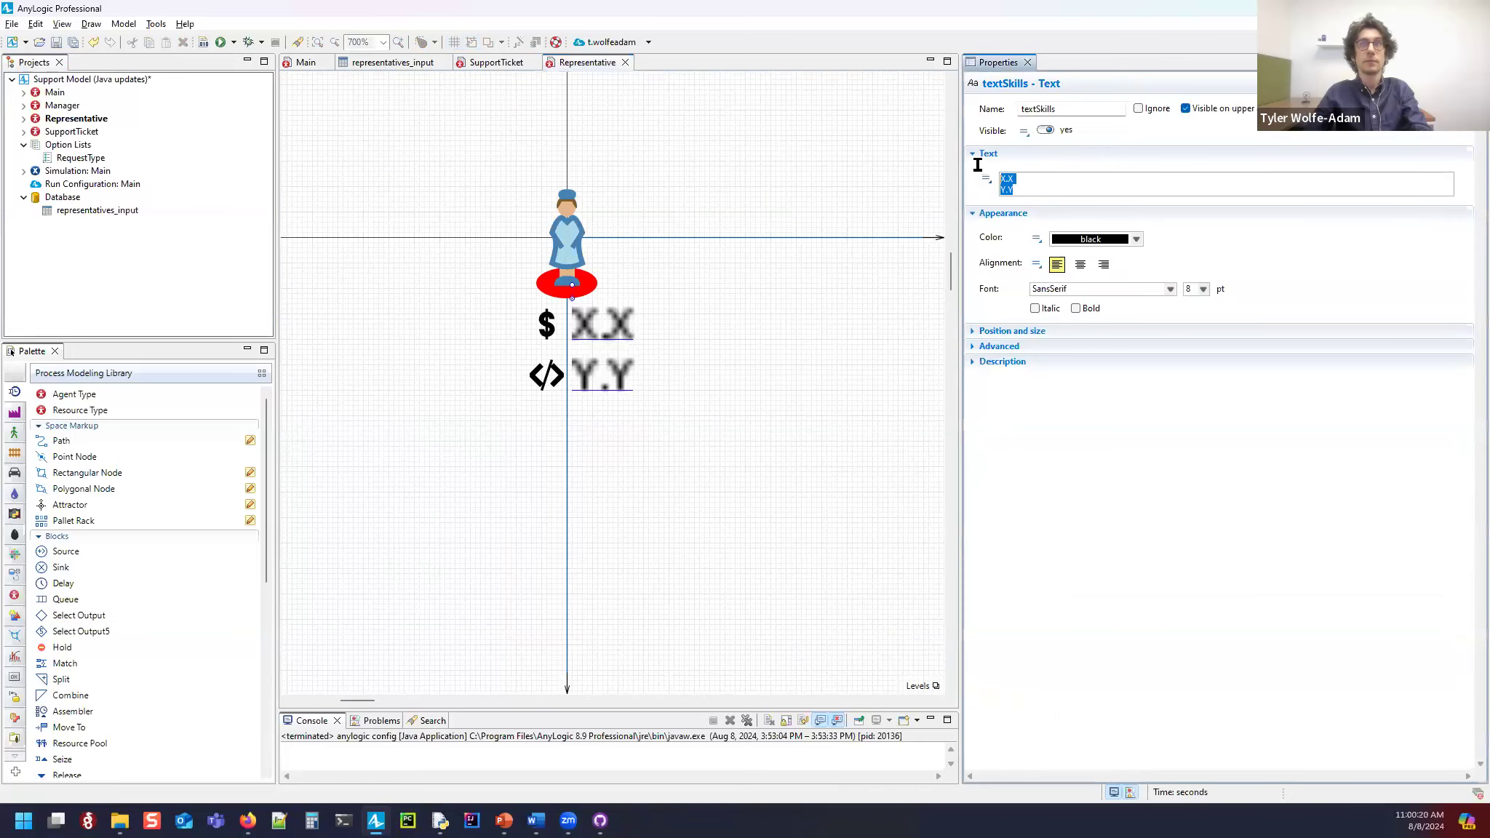
pyautogui.moveTo(1035, 186); pyautogui.dragTo(995, 179)
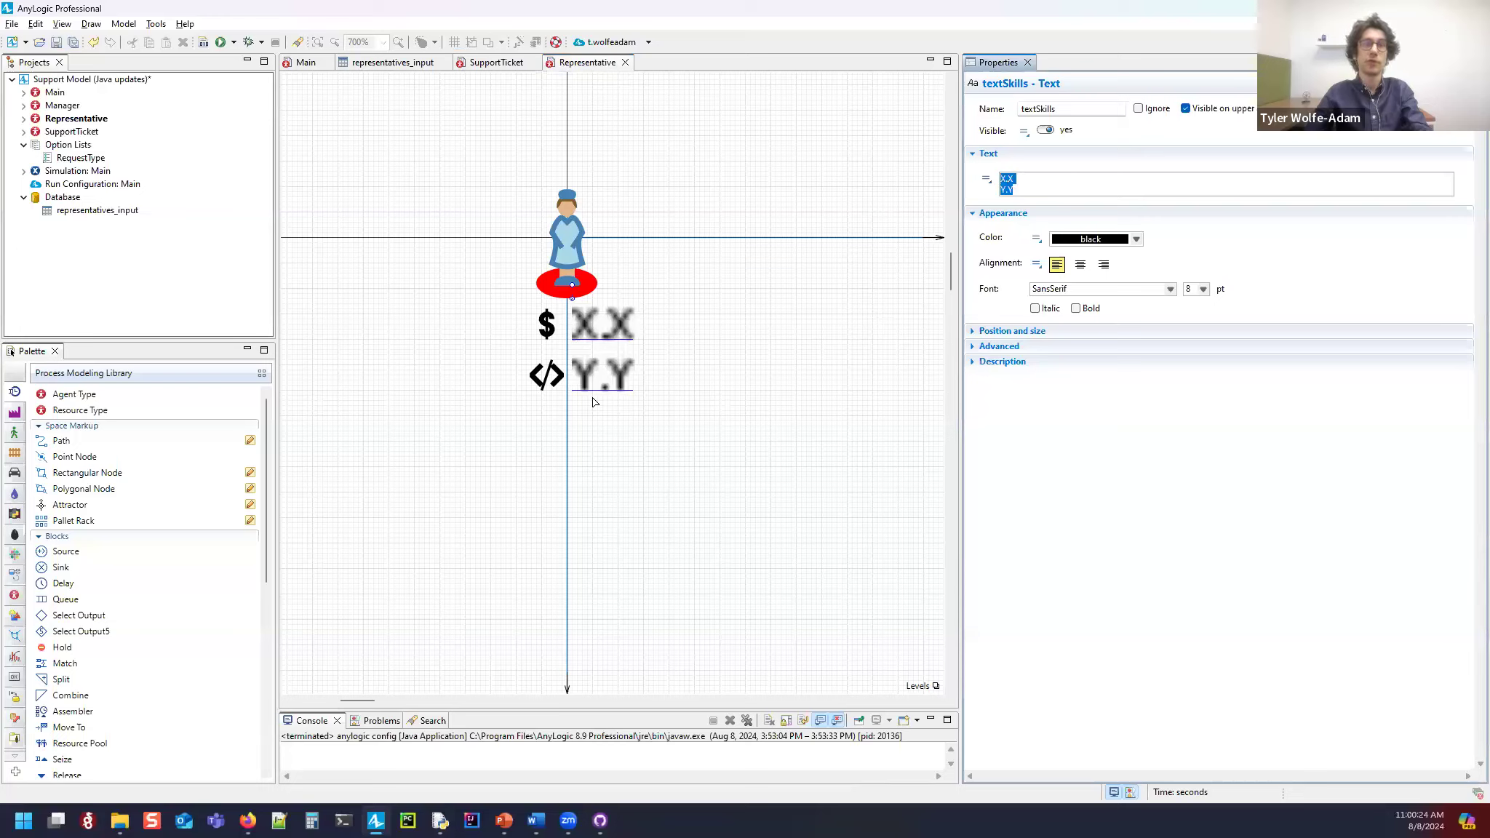
# Step: Open the setupLabel function's properties and examine how its body concatenates salesSkill and techSkill into label
pyautogui.scroll(-3, 672, 464)
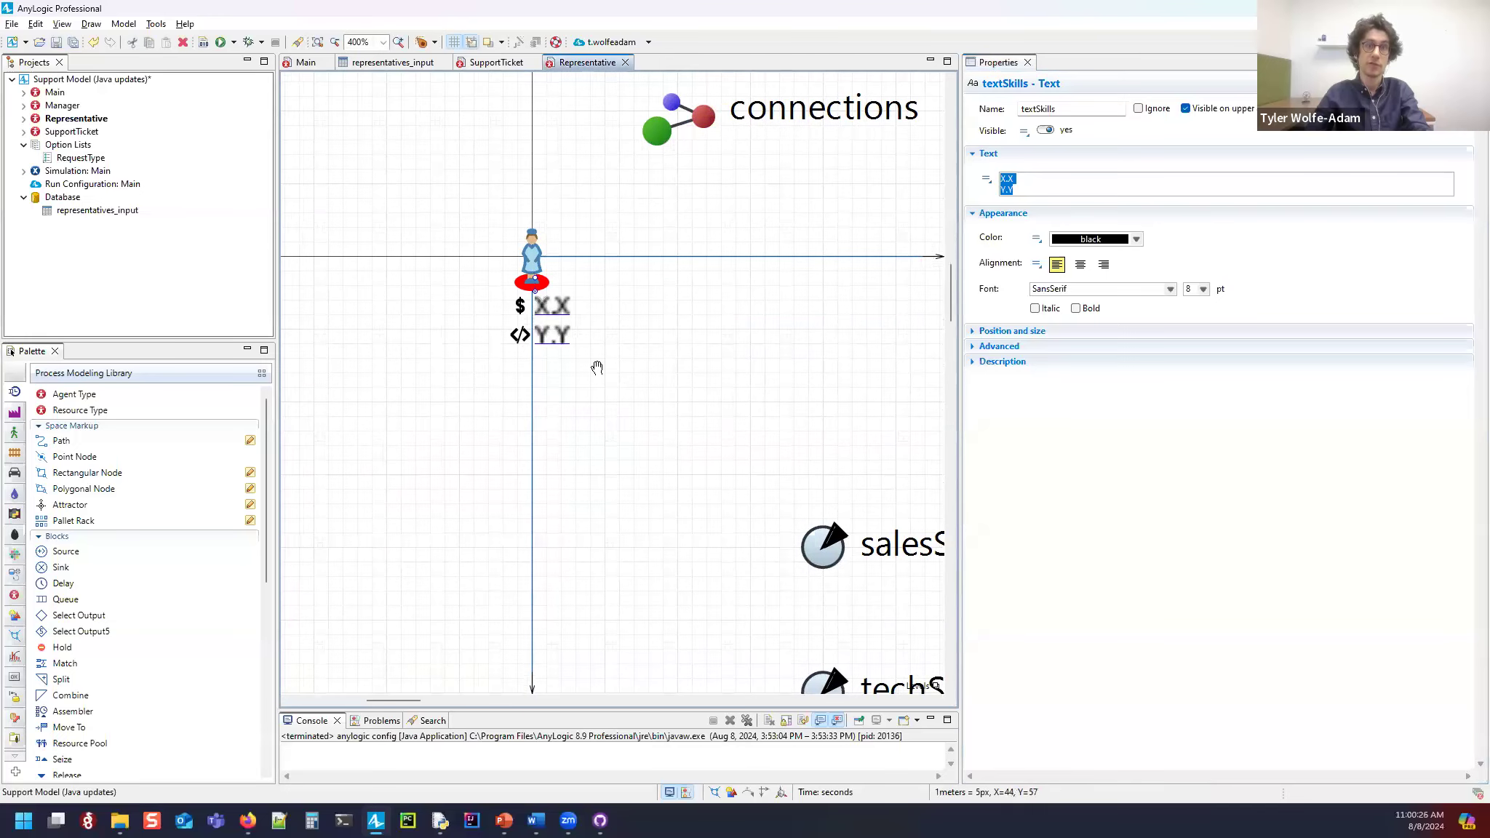
pyautogui.scroll(-2, 577, 555)
pyautogui.click(599, 592)
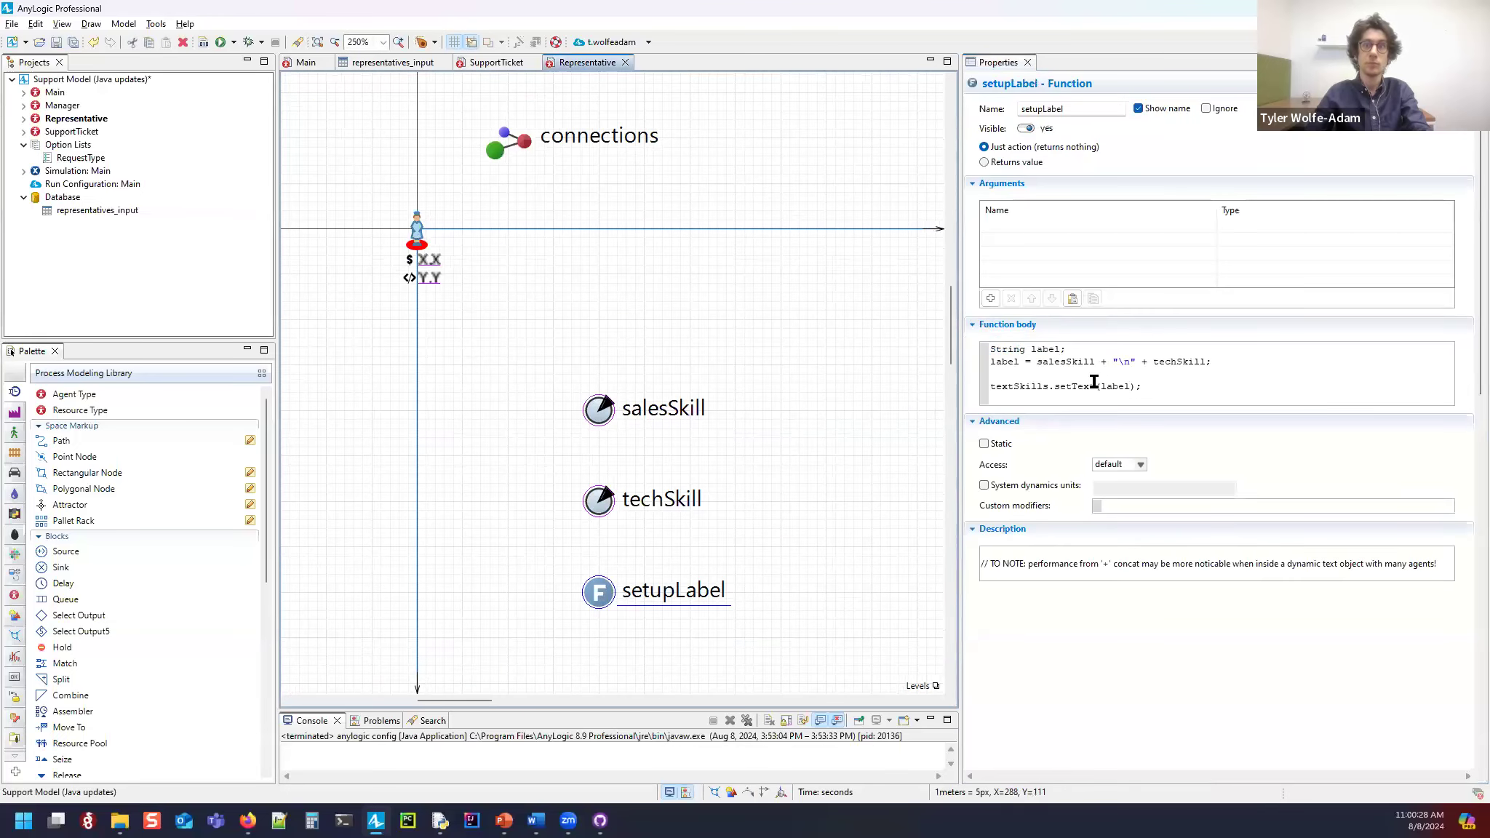
pyautogui.click(1227, 376)
pyautogui.click(1003, 530)
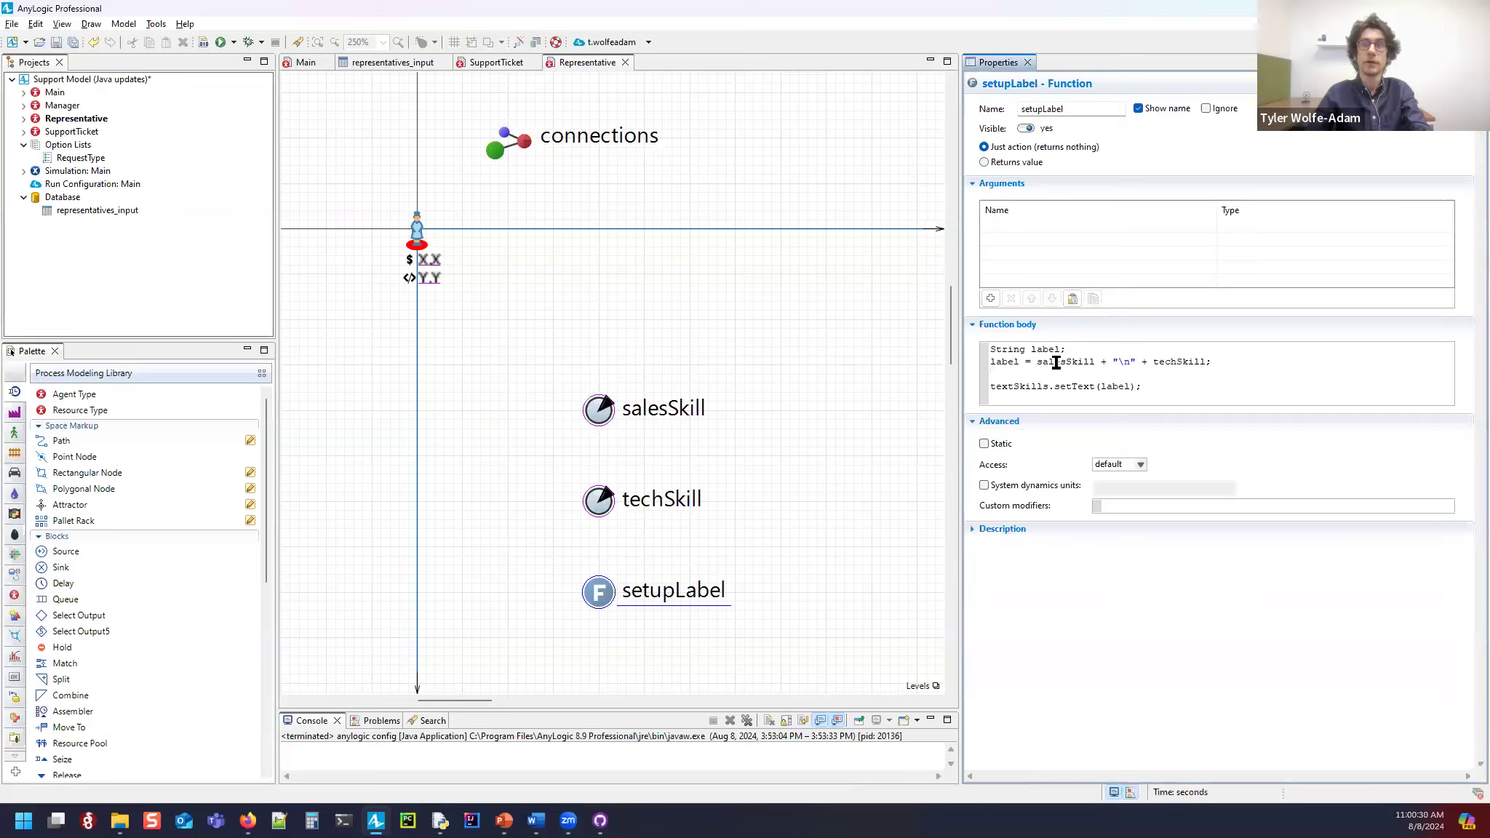
pyautogui.moveTo(1036, 361); pyautogui.dragTo(1227, 362)
pyautogui.click(1228, 362)
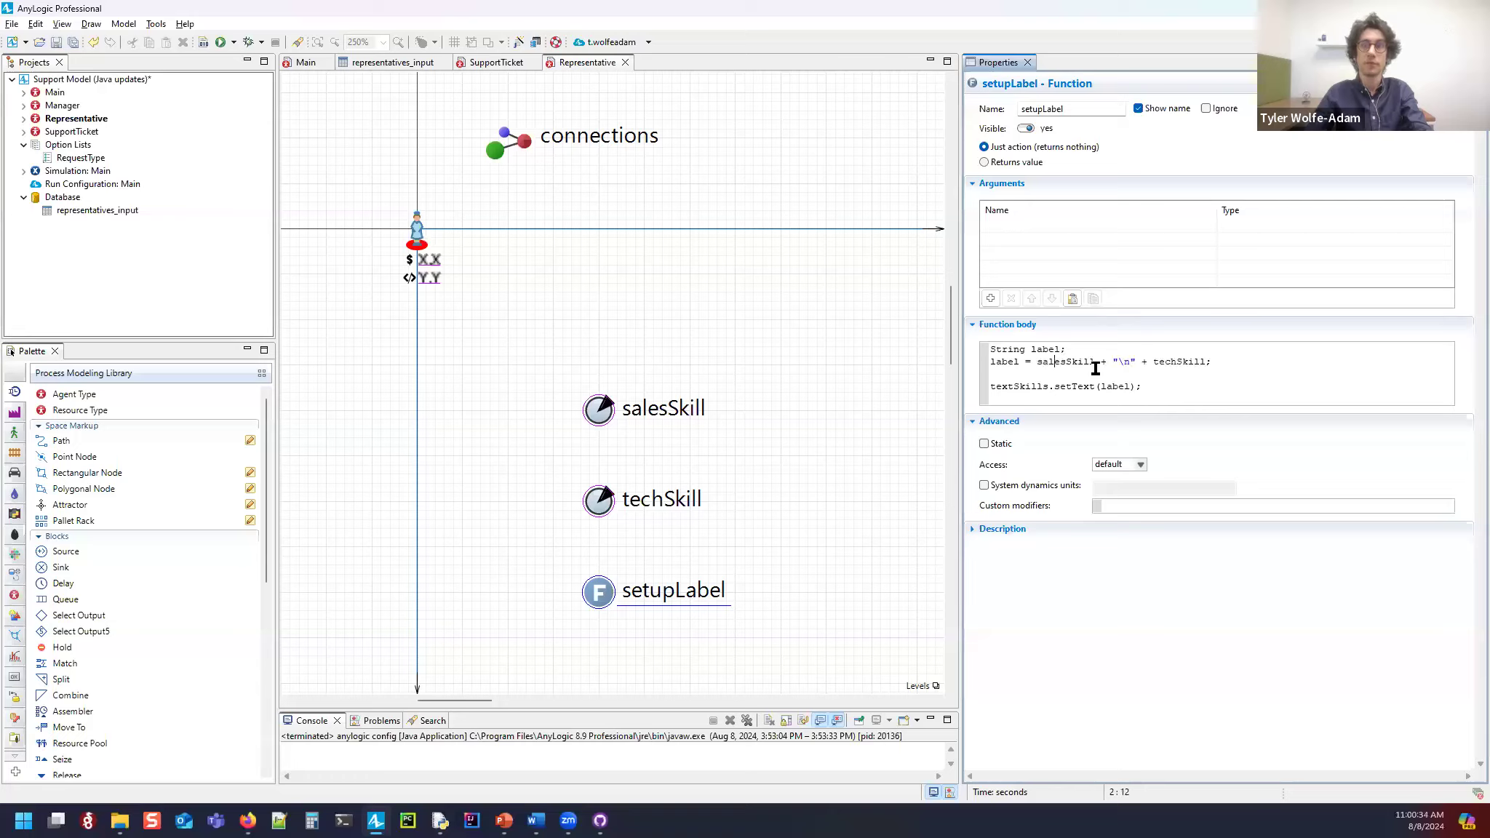
pyautogui.click(1122, 361)
pyautogui.moveTo(1181, 362); pyautogui.dragTo(1188, 362)
pyautogui.click(1240, 370)
# Step: Wrap salesSkill in the label assignment as roundToDecimal(salesSkill,2)
pyautogui.click(1036, 361)
pyautogui.write('round(')
pyautogui.press('BackSpace')
pyautogui.write('ToDeci')
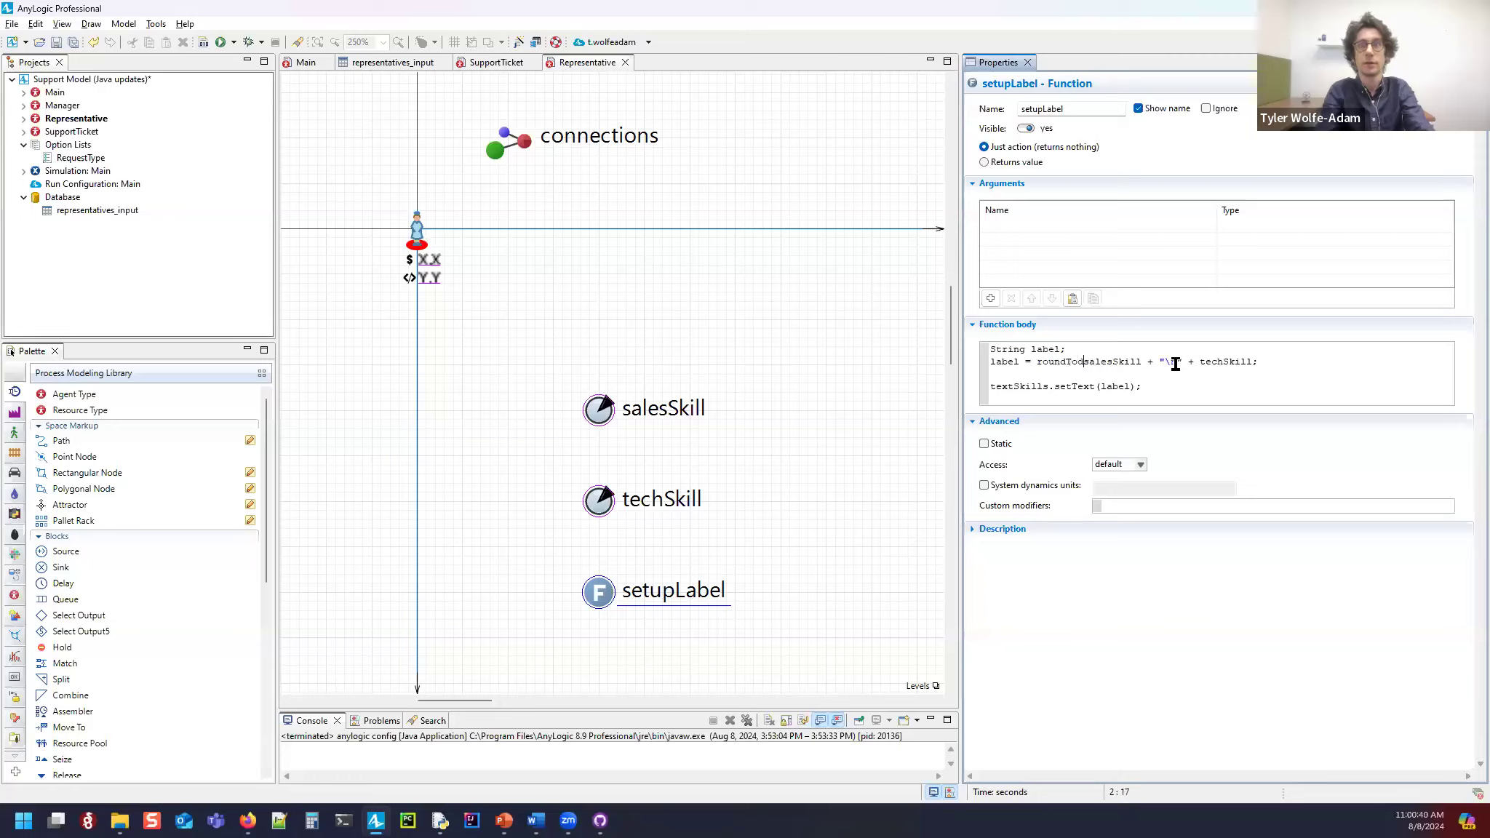
pyautogui.write('mal(')
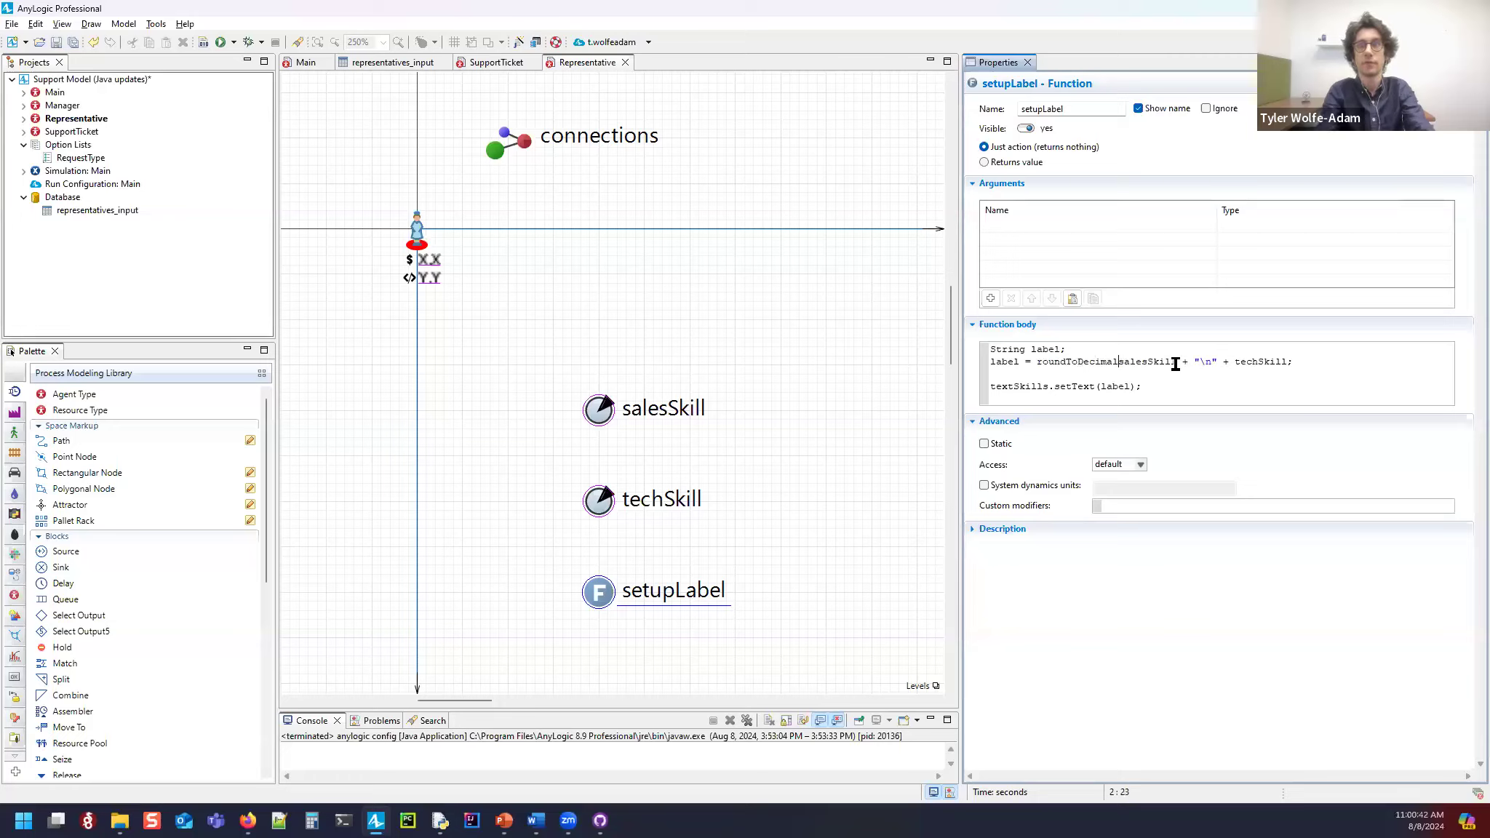
pyautogui.hotkey('ctrl', 'Right')
pyautogui.press('BackSpace')
pyautogui.write(',2)')
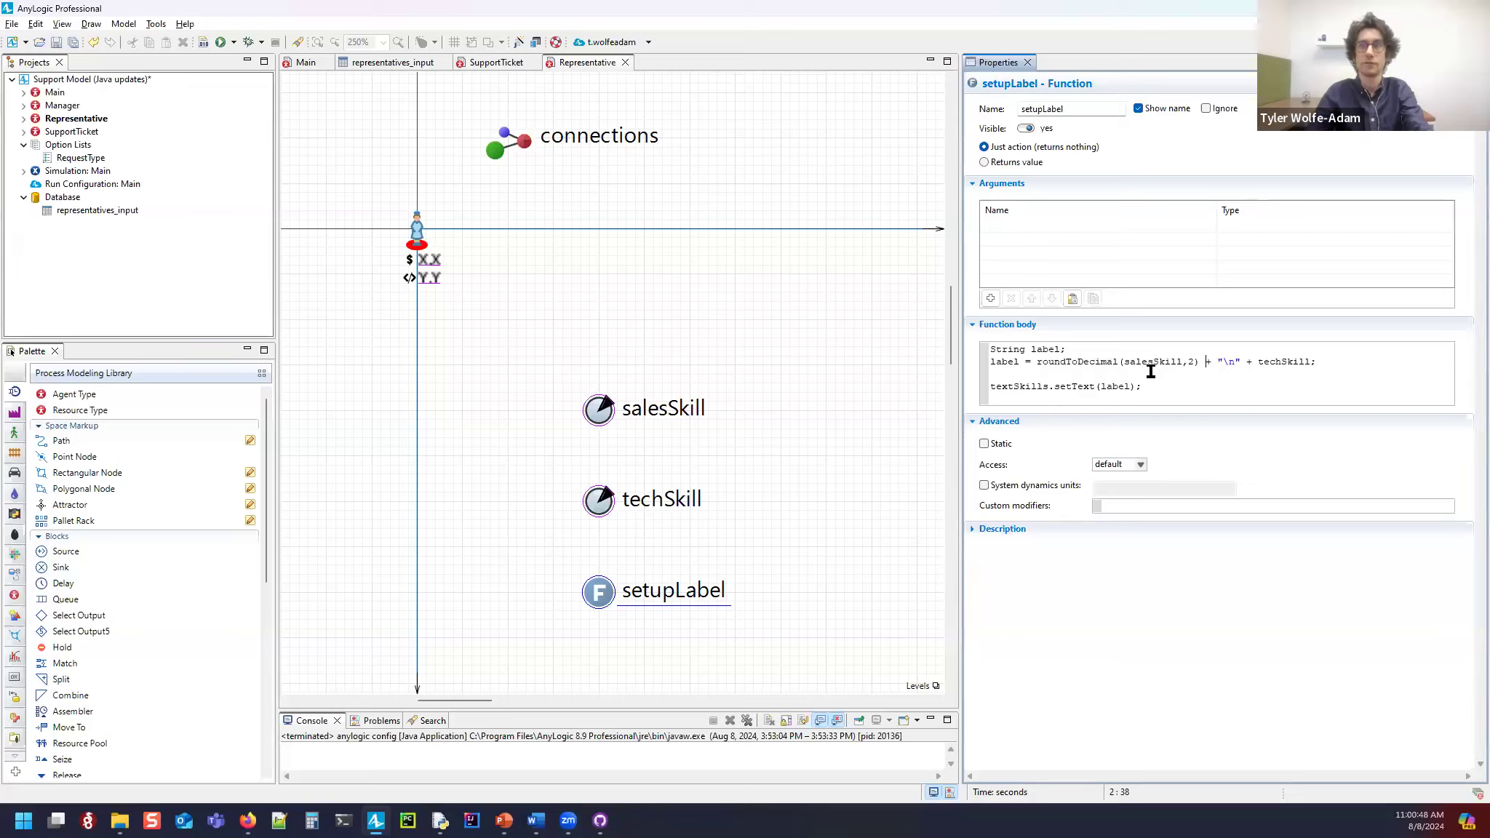
# Step: Comment out the roundToDecimal label line and add label = String.format("%.2f\n%.2f", salesSkill, techSkill); below it
pyautogui.click(995, 361)
pyautogui.write('//')
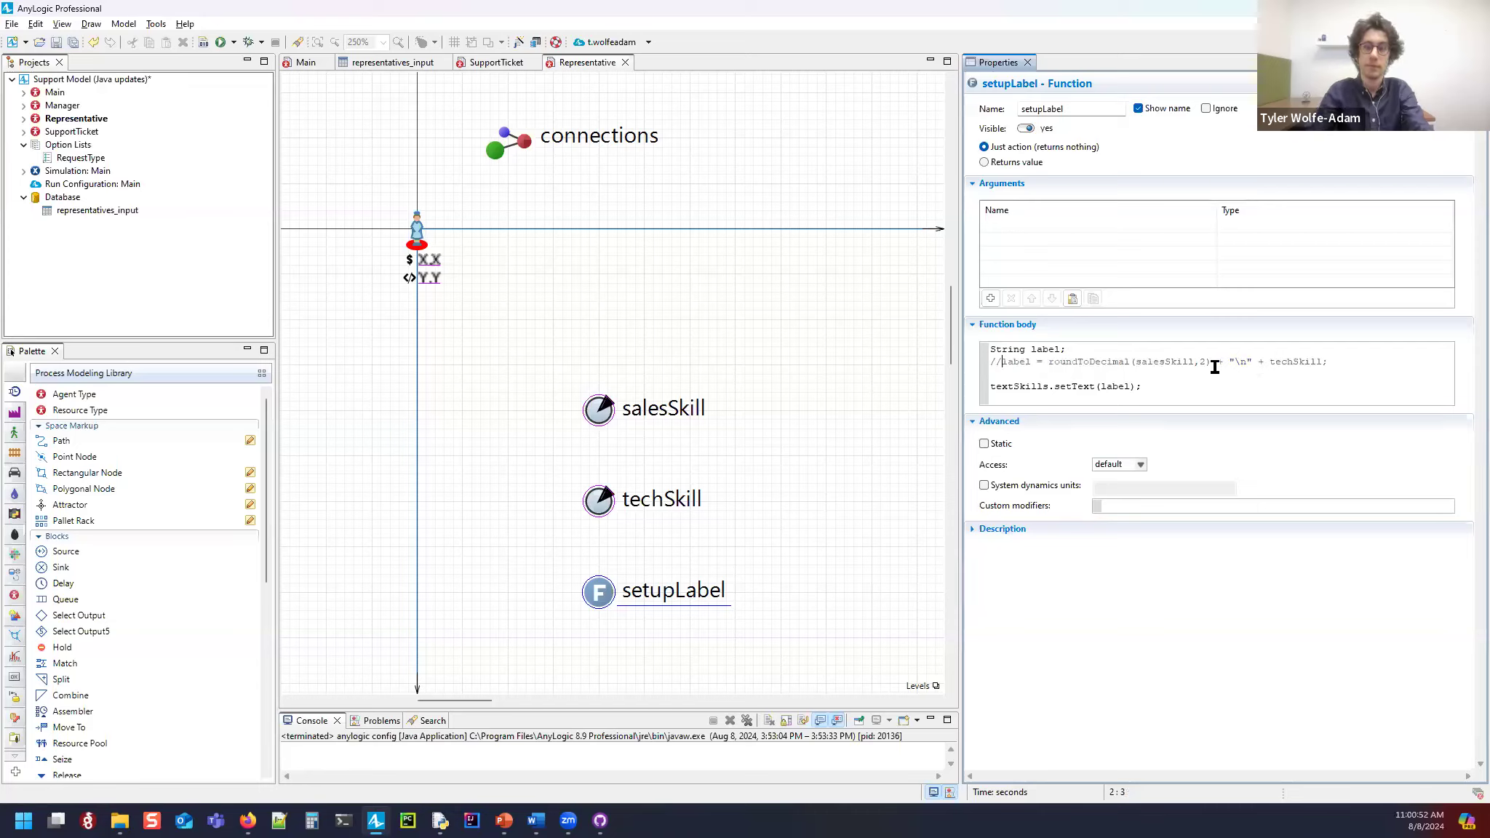
pyautogui.write('abel =')
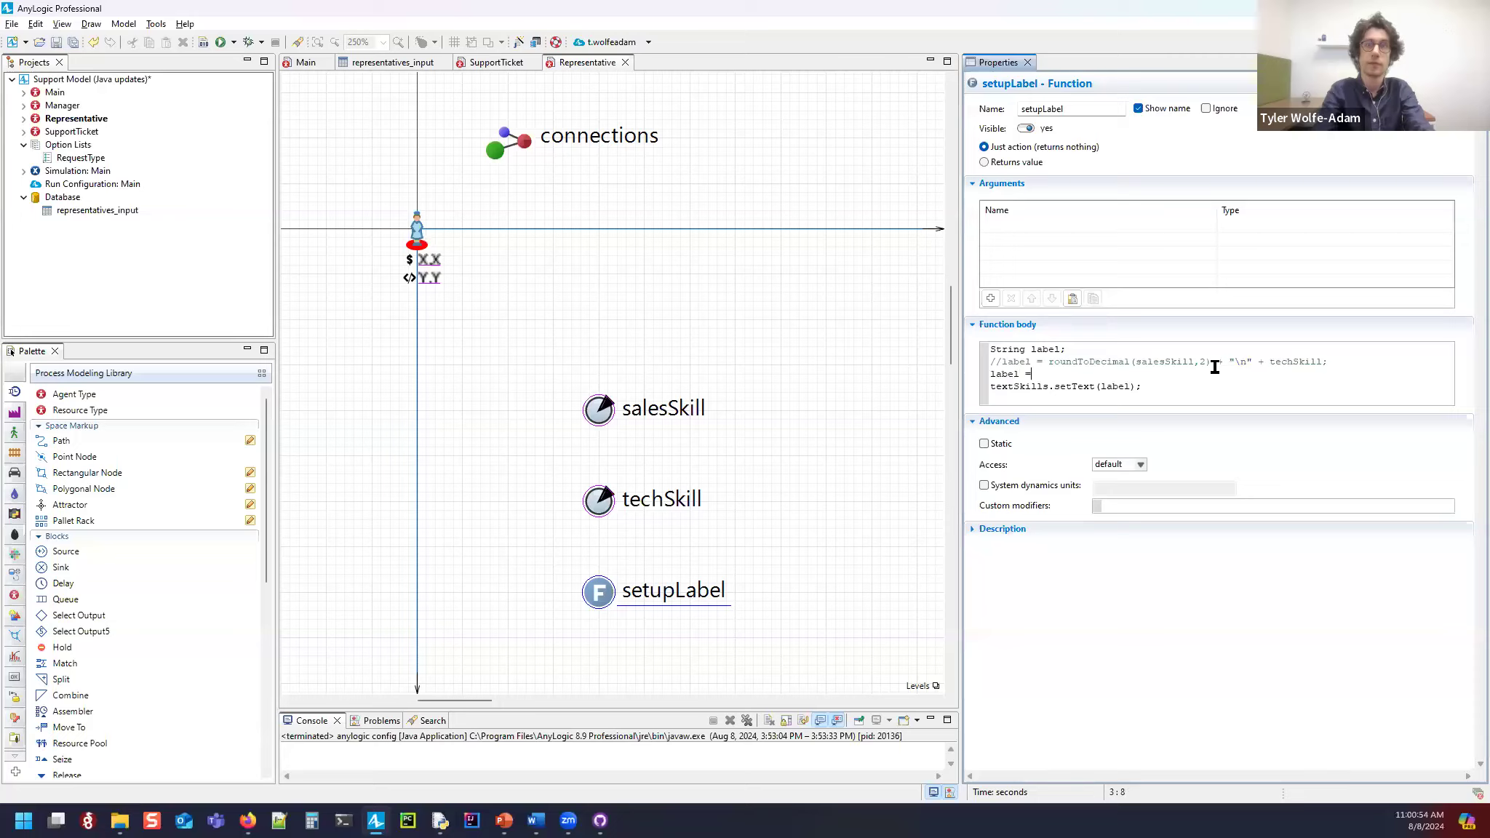
pyautogui.write(' String.format("%s')
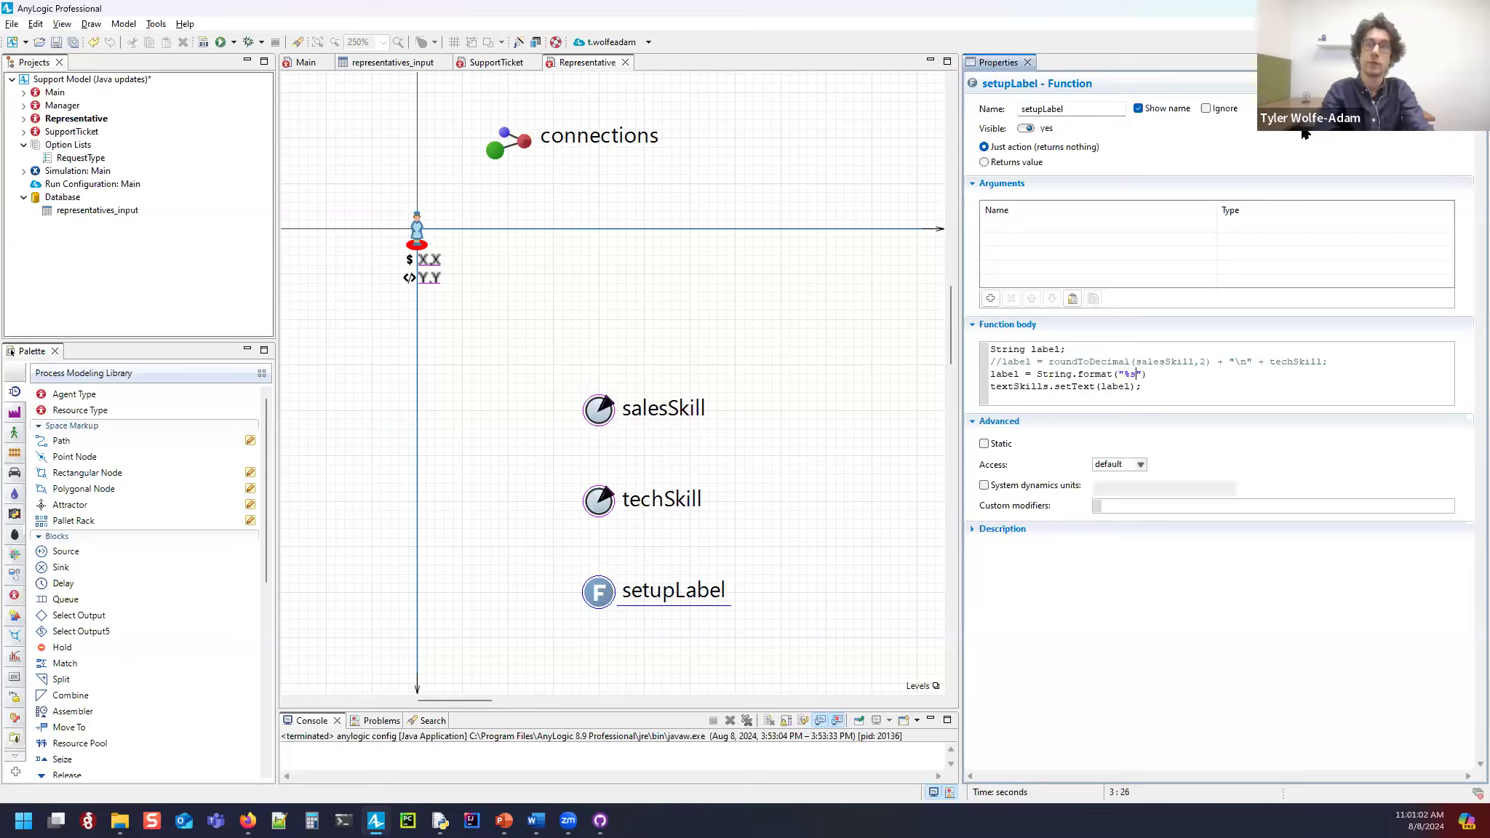
pyautogui.write('"%.2f')
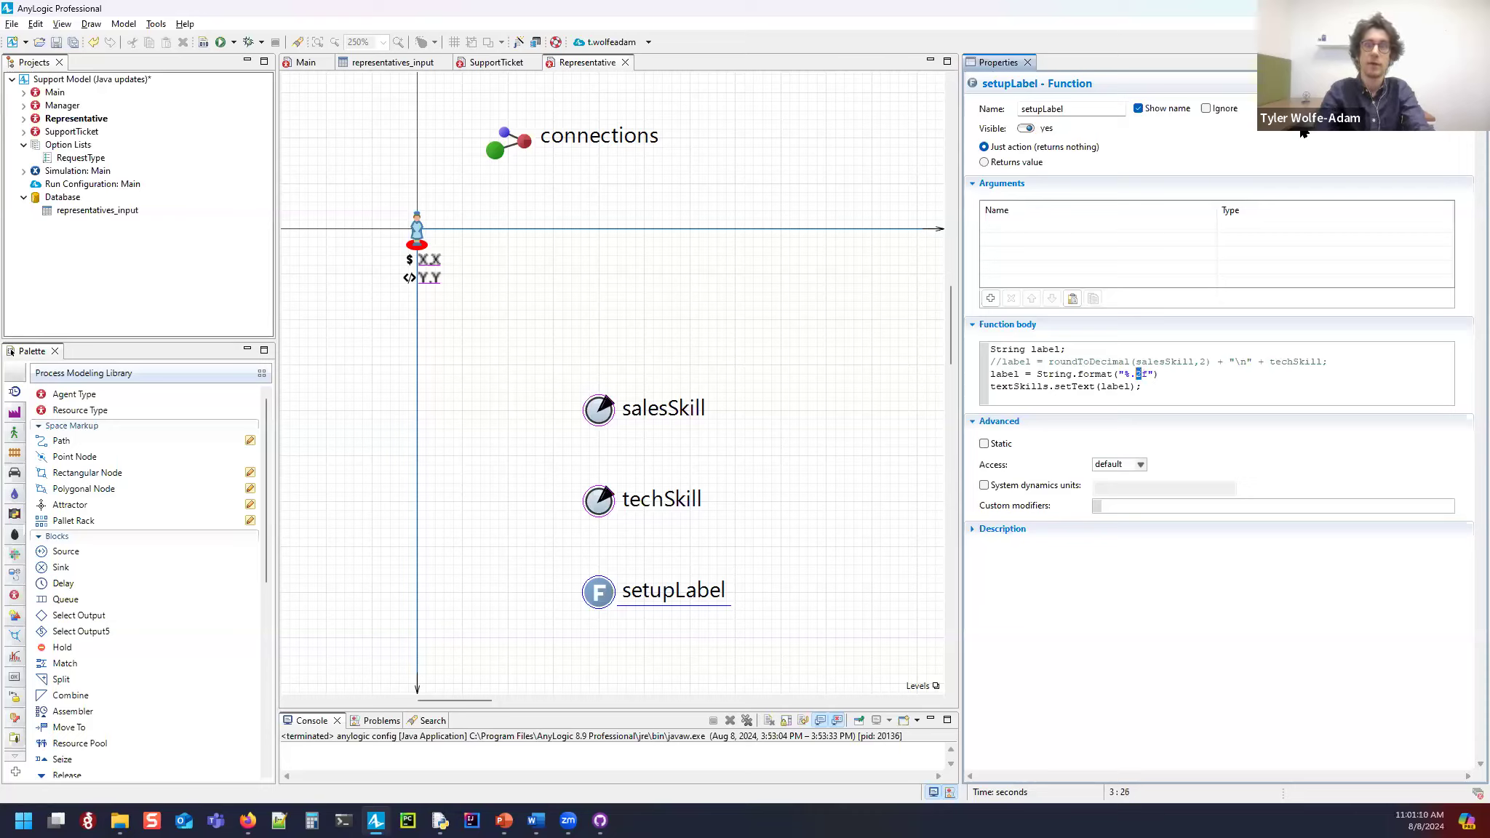
pyautogui.press('Right')
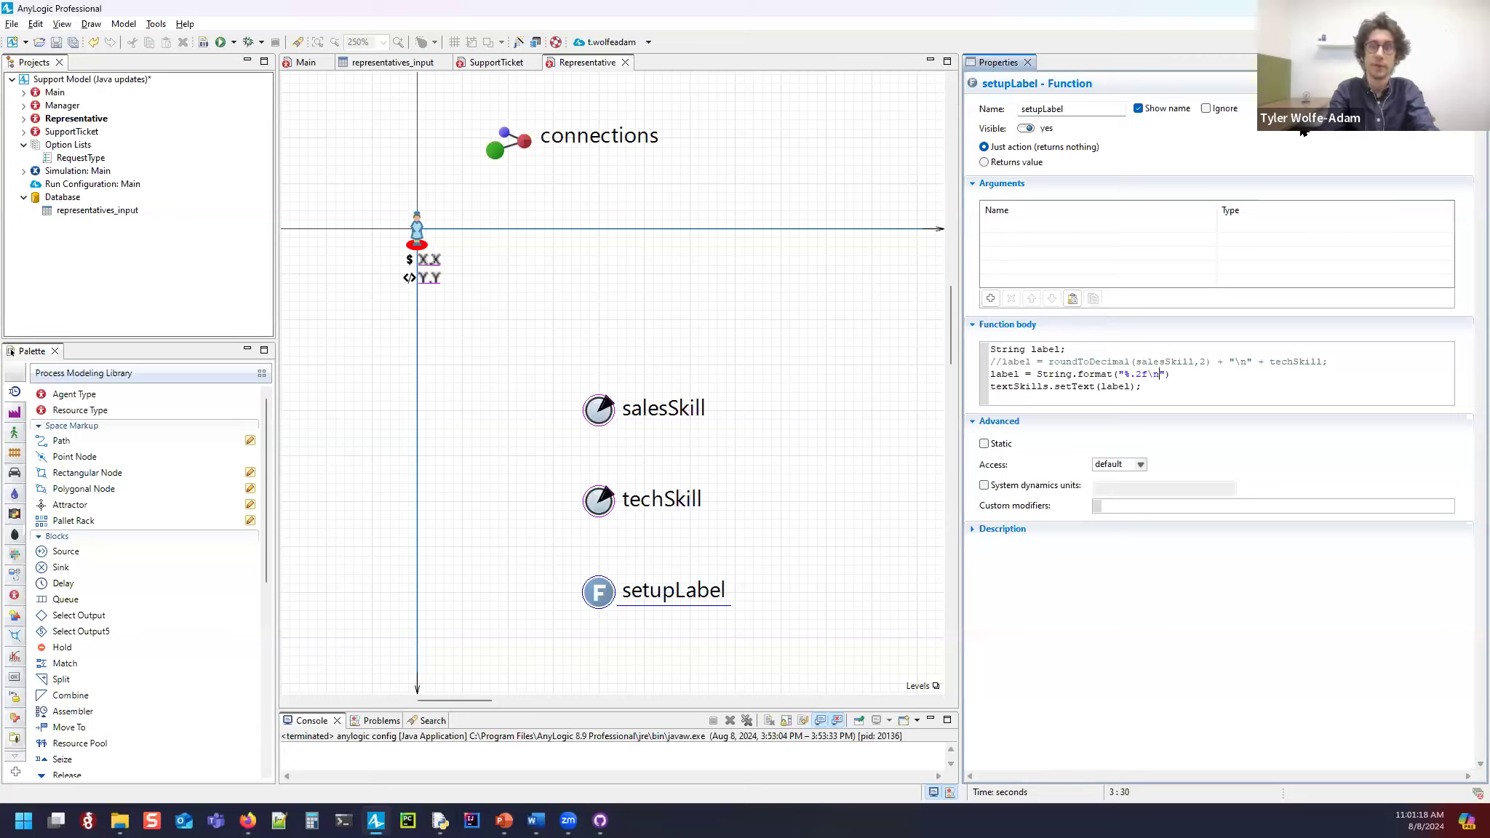
pyautogui.write('%.2')
pyautogui.write('f", salesSkill, tech')
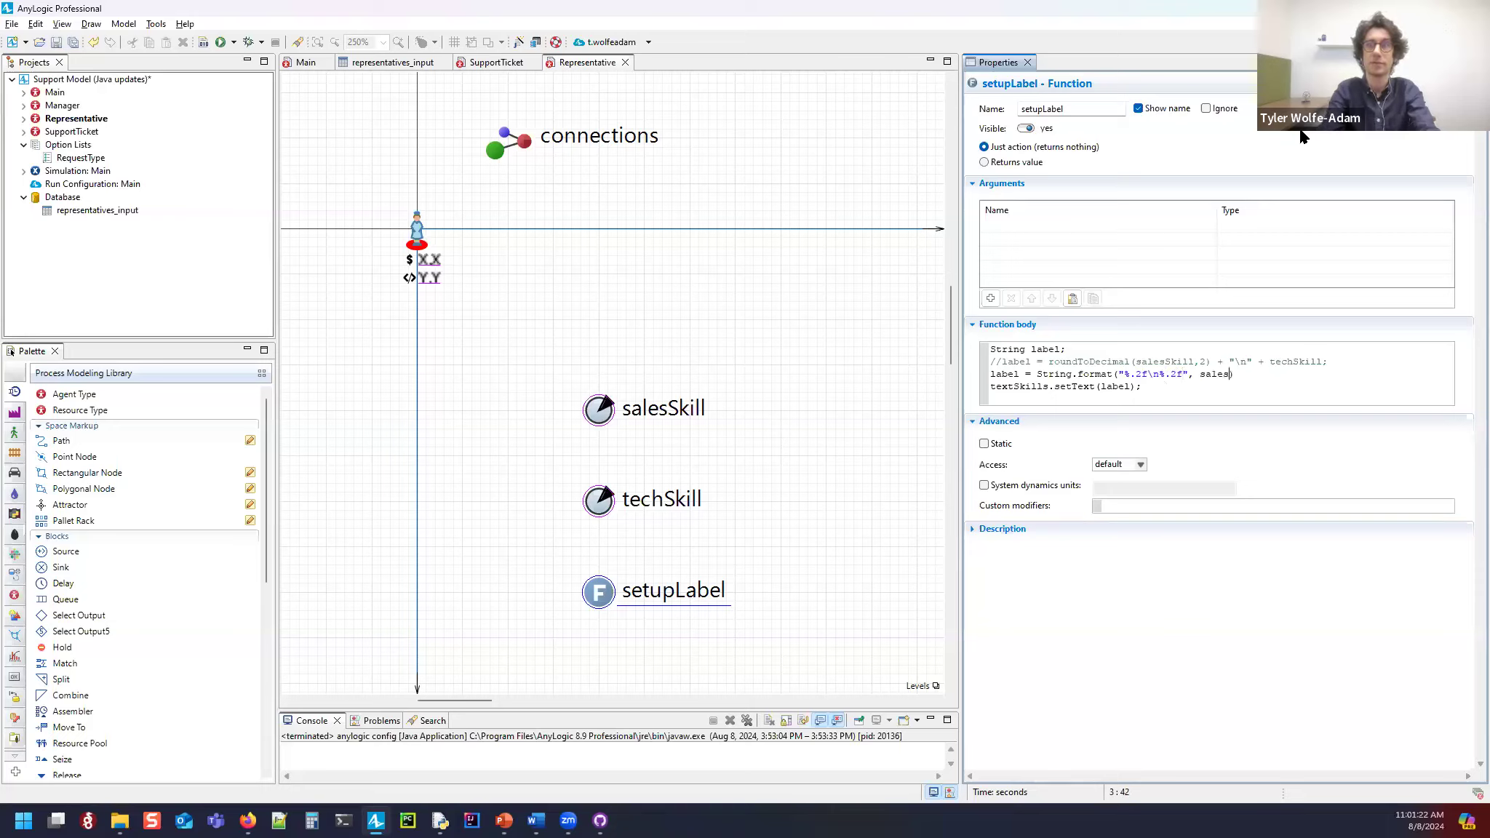
pyautogui.write('Skill);')
# Step: Comment out the String.format line and start a new label assignment as a """ text block containing %.2f on two separate lines
pyautogui.click(977, 373)
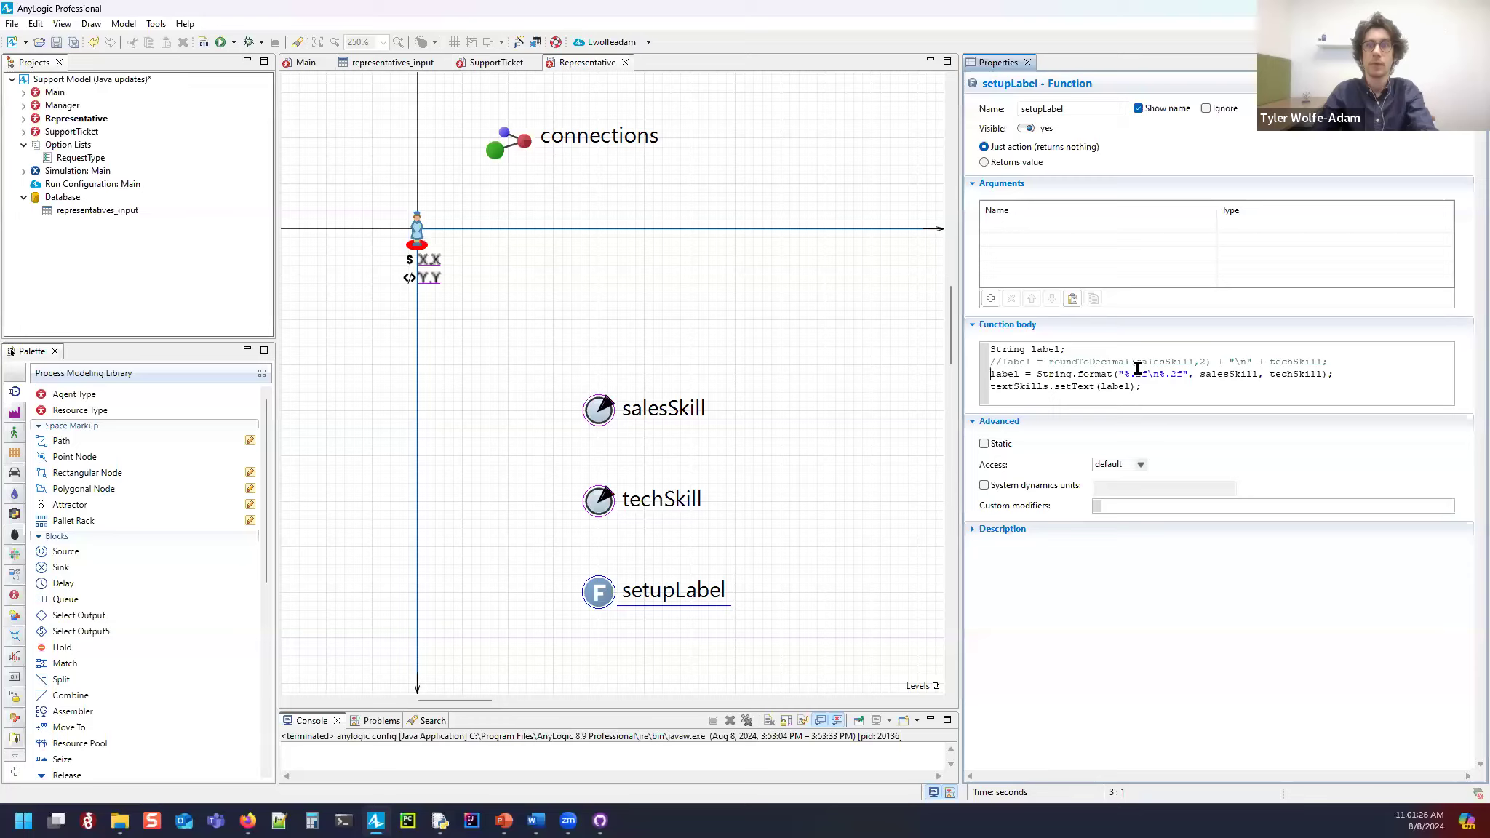
pyautogui.write('//')
pyautogui.click(1349, 374)
pyautogui.press('Return')
pyautogui.write('label = "')
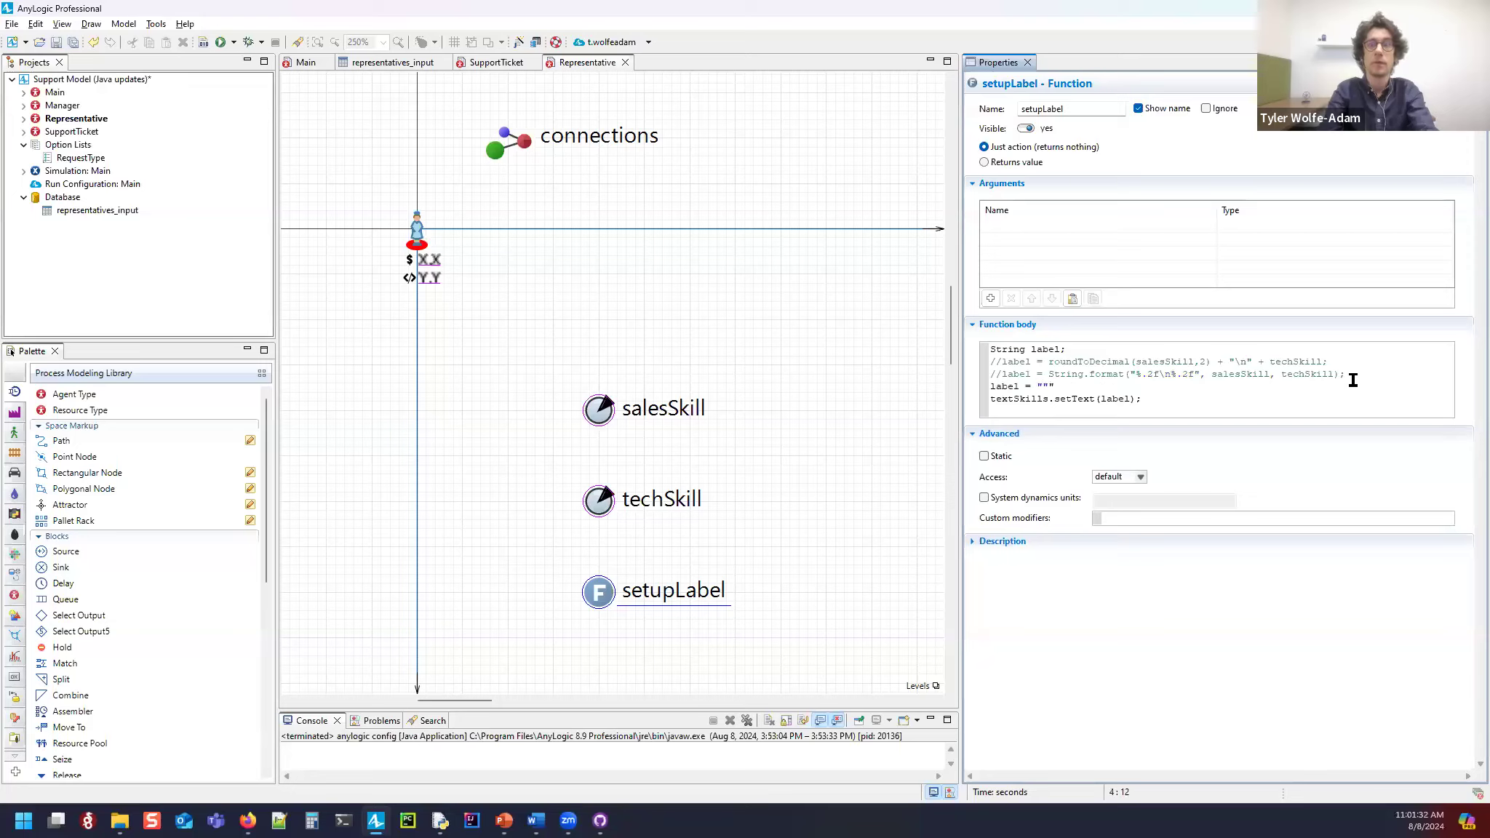
pyautogui.write('""')
pyautogui.press('Return')
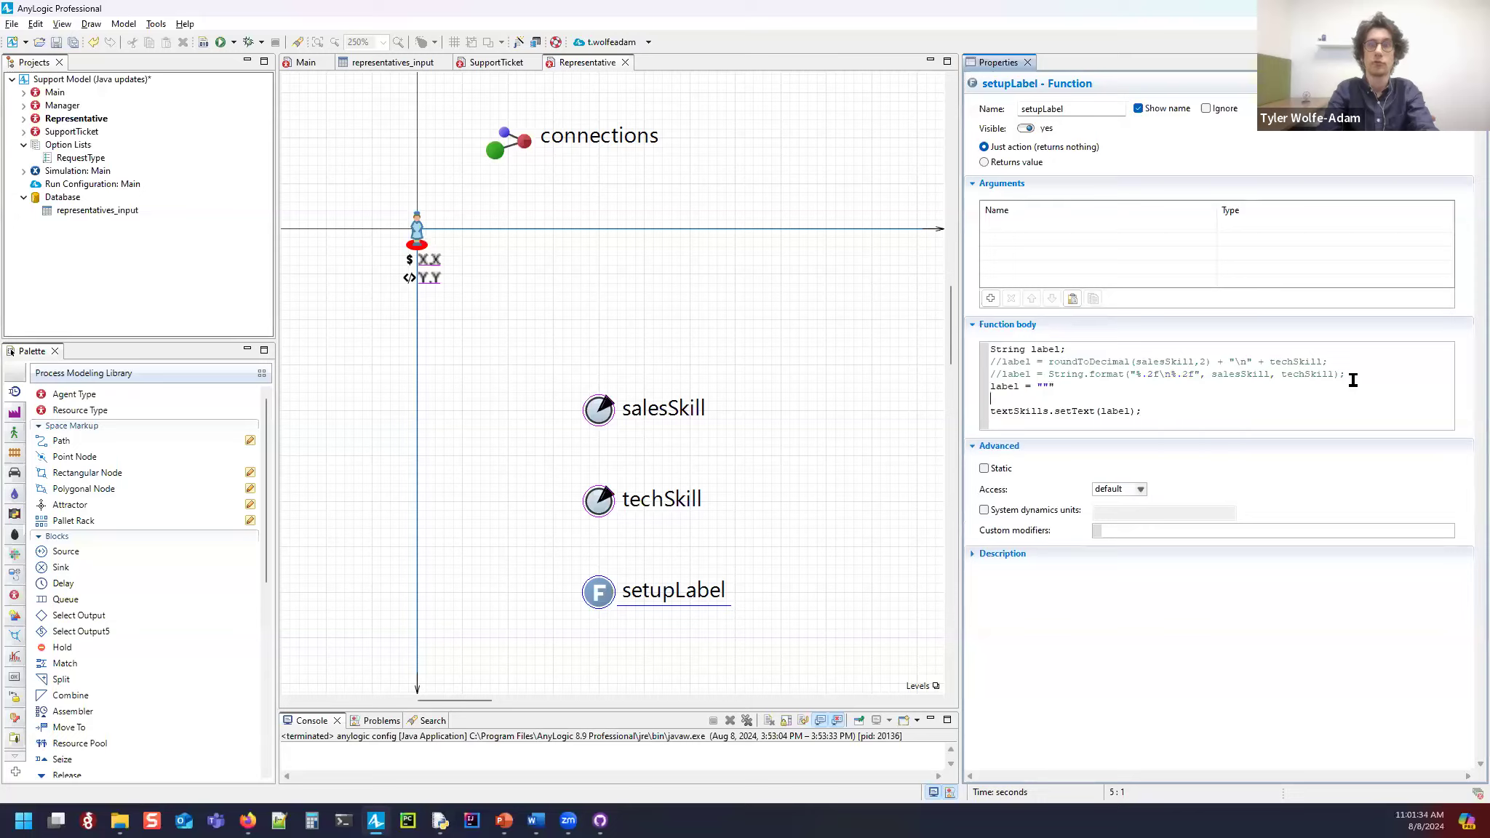
pyautogui.press('BackSpace')
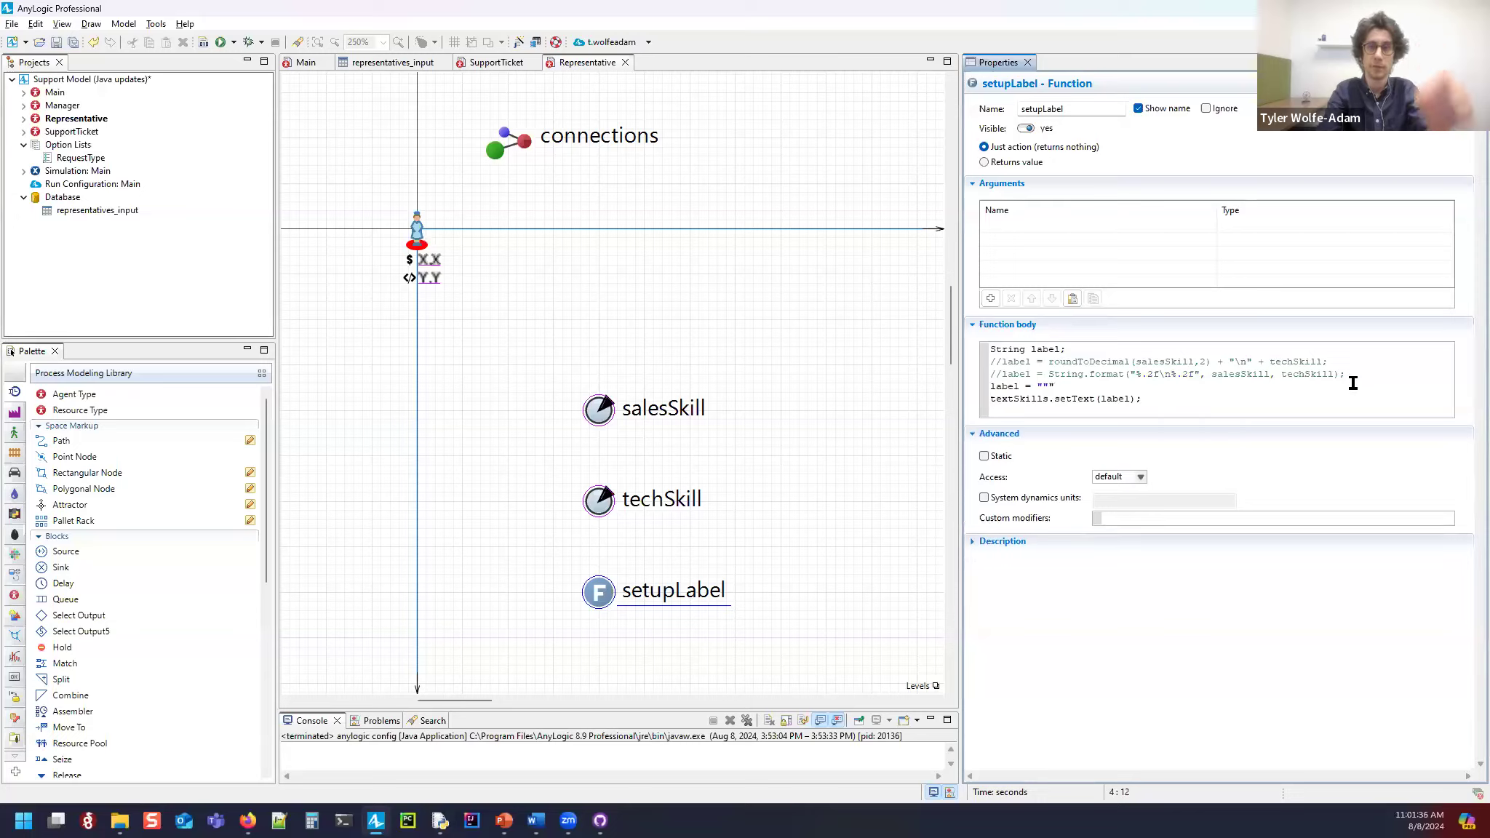
pyautogui.press('Return')
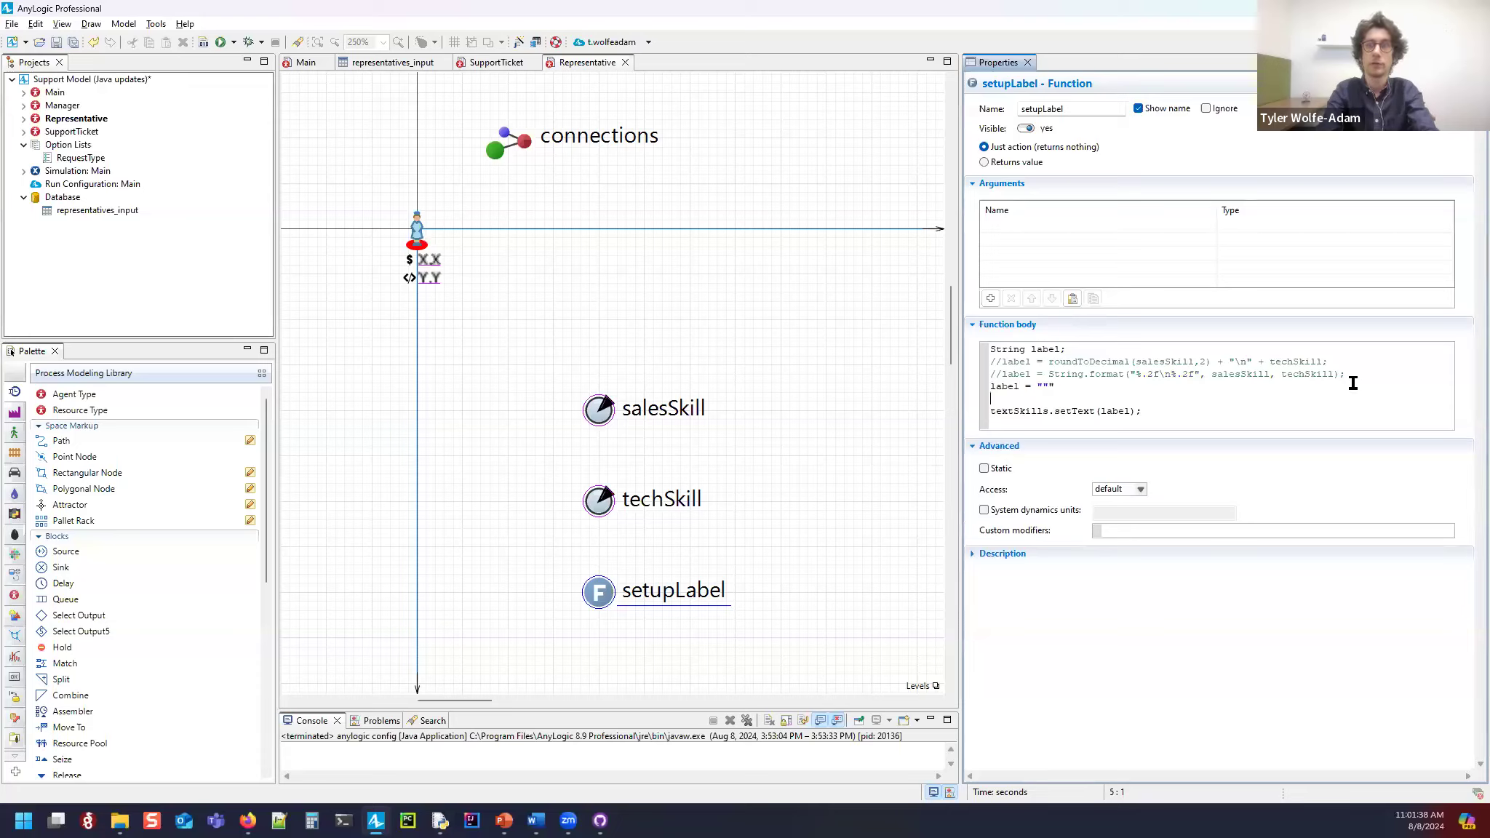
pyautogui.write('%.2f')
pyautogui.press('Return')
pyautogui.write('%')
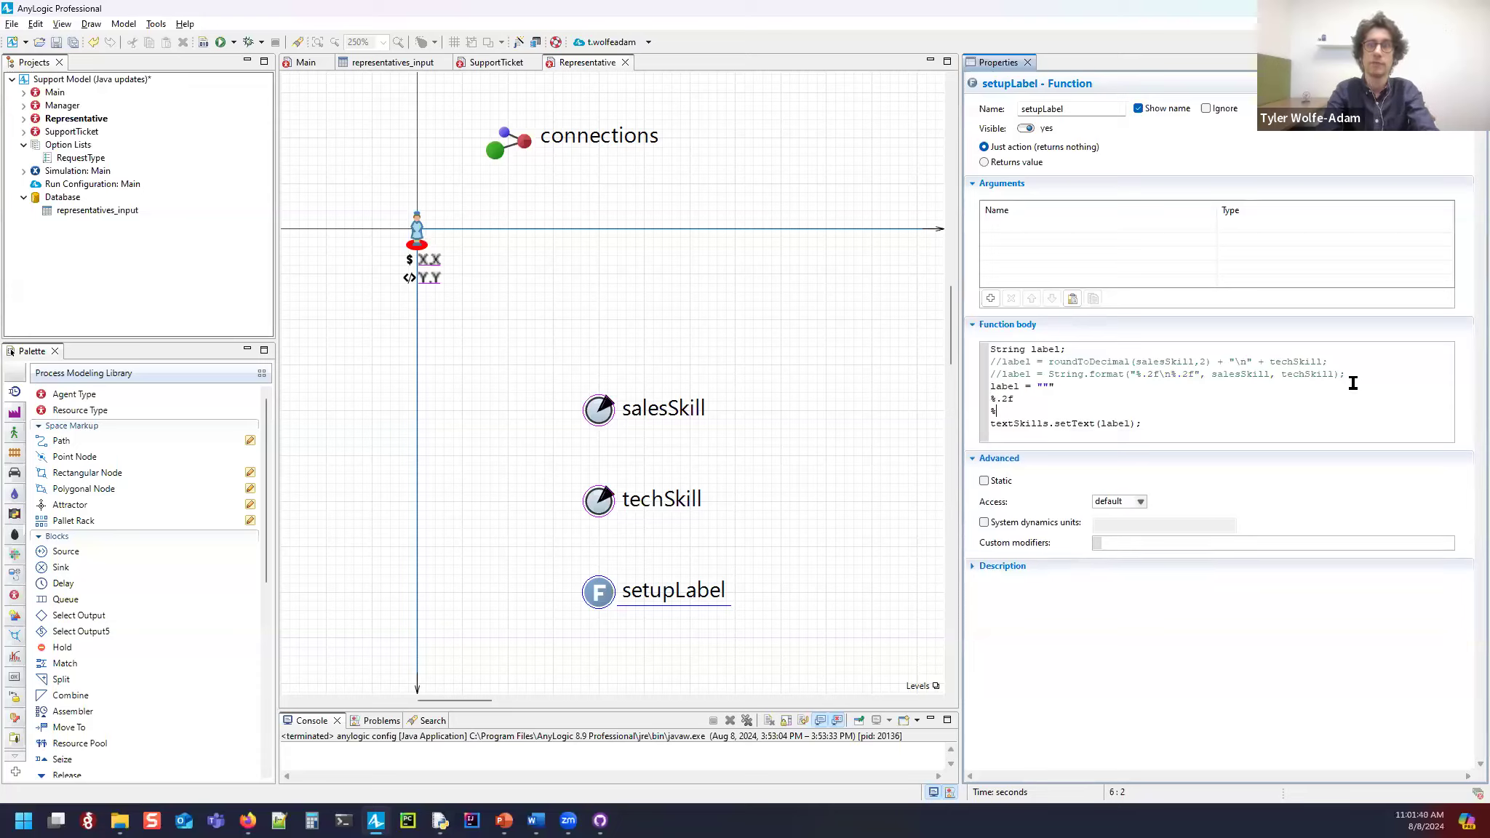
pyautogui.write('.2f')
pyautogui.press('Return')
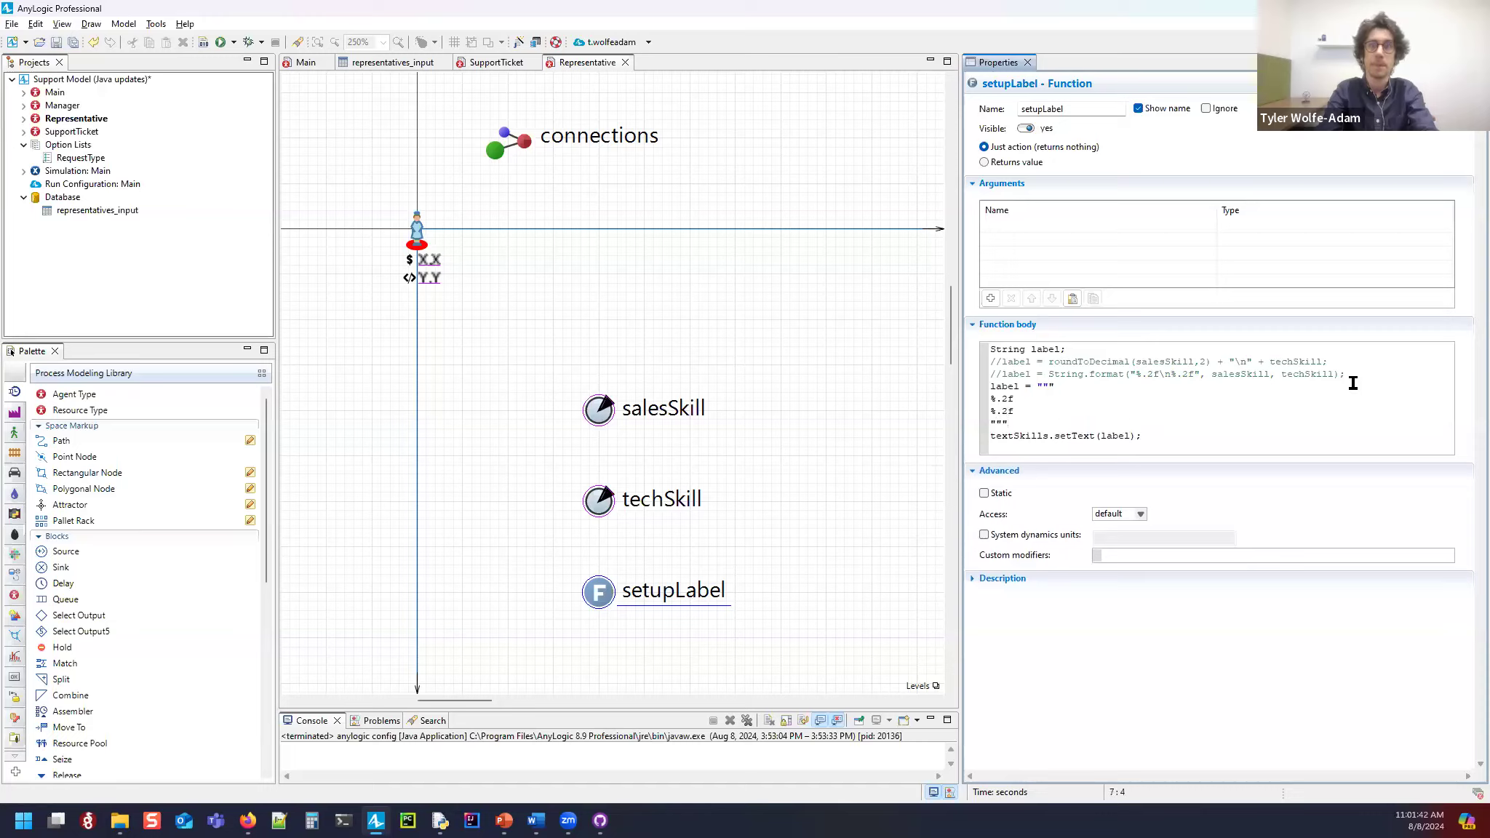
# Step: Close the text block with """ and append .formatted(salesSkill, techSkill); choosing formatted from the code completion
pyautogui.write('""".forma')
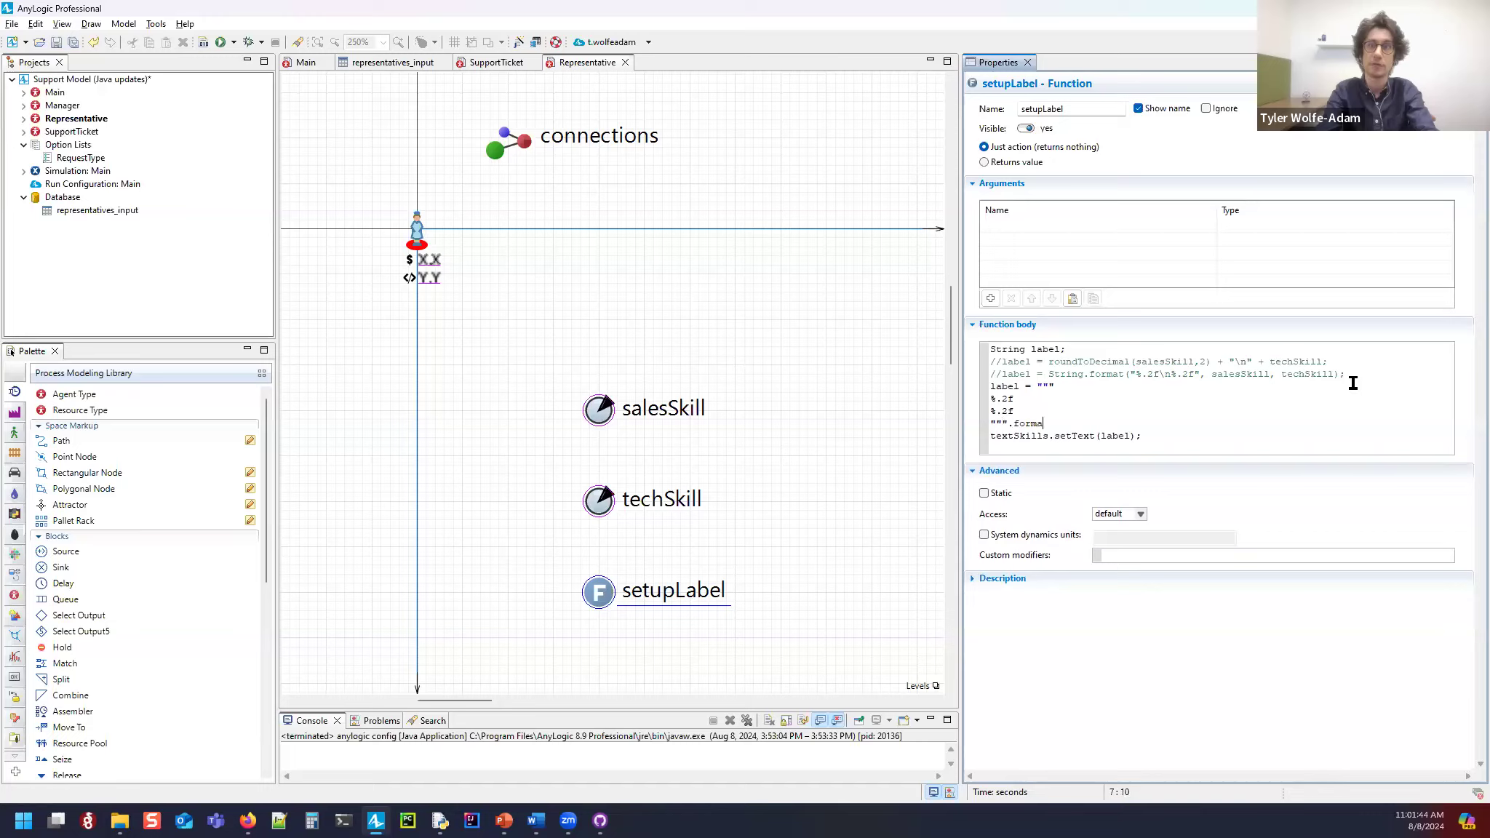
pyautogui.write('tted(sal')
pyautogui.press('BackSpace')
pyautogui.press('BackSpace')
pyautogui.press('BackSpace')
pyautogui.press('BackSpace')
pyautogui.press('BackSpace')
pyautogui.press('BackSpace')
pyautogui.press('BackSpace')
pyautogui.press('BackSpace')
pyautogui.press('BackSpace')
pyautogui.press('BackSpace')
pyautogui.press('BackSpace')
pyautogui.press('BackSpace')
pyautogui.press('BackSpace')
pyautogui.press('BackSpace')
pyautogui.press('BackSpace')
pyautogui.hotkey('ctrl', 'space')
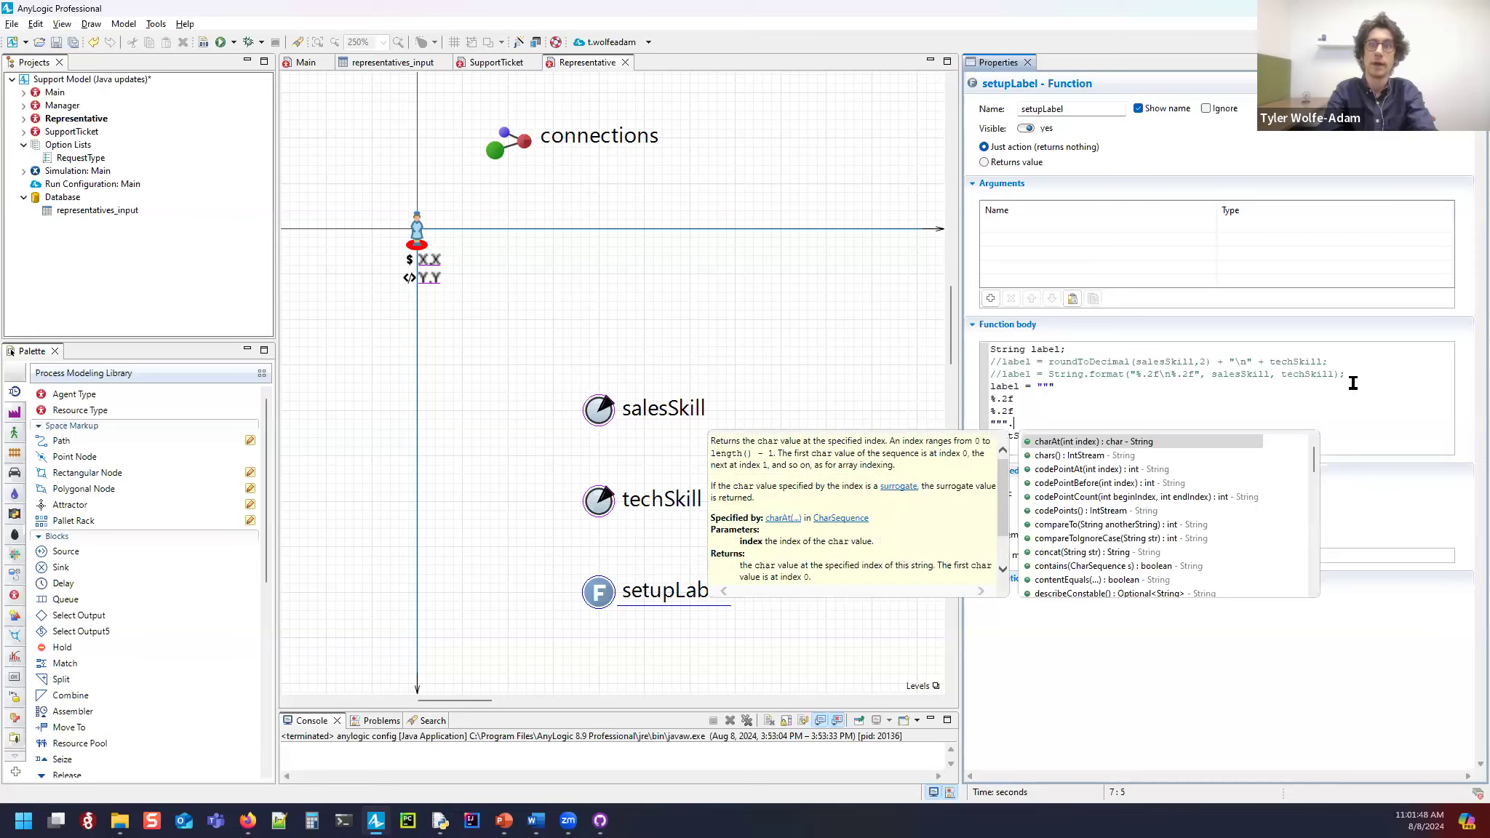
pyautogui.write('for')
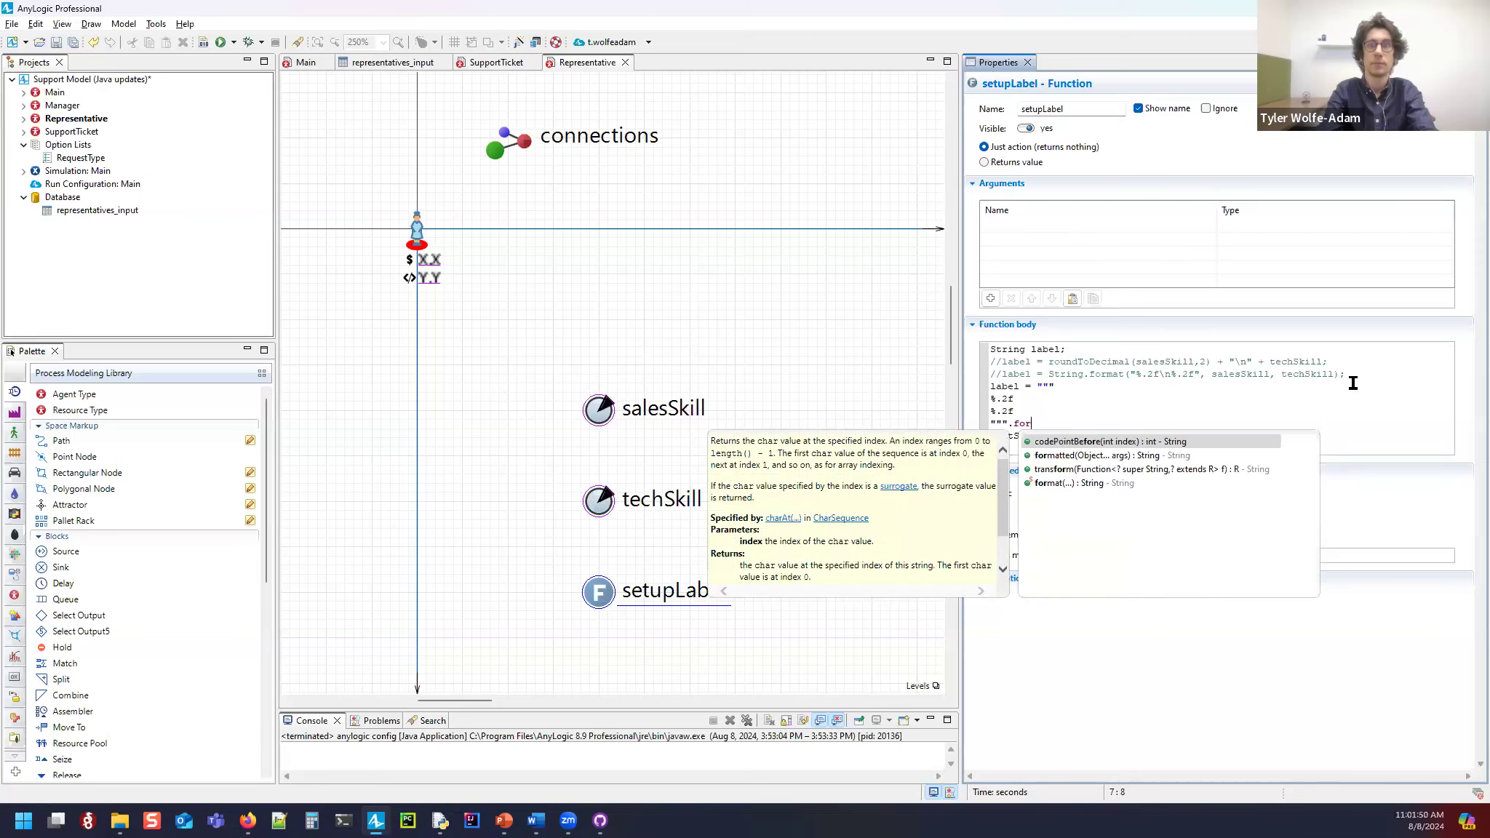
pyautogui.press('Down')
pyautogui.press('Return')
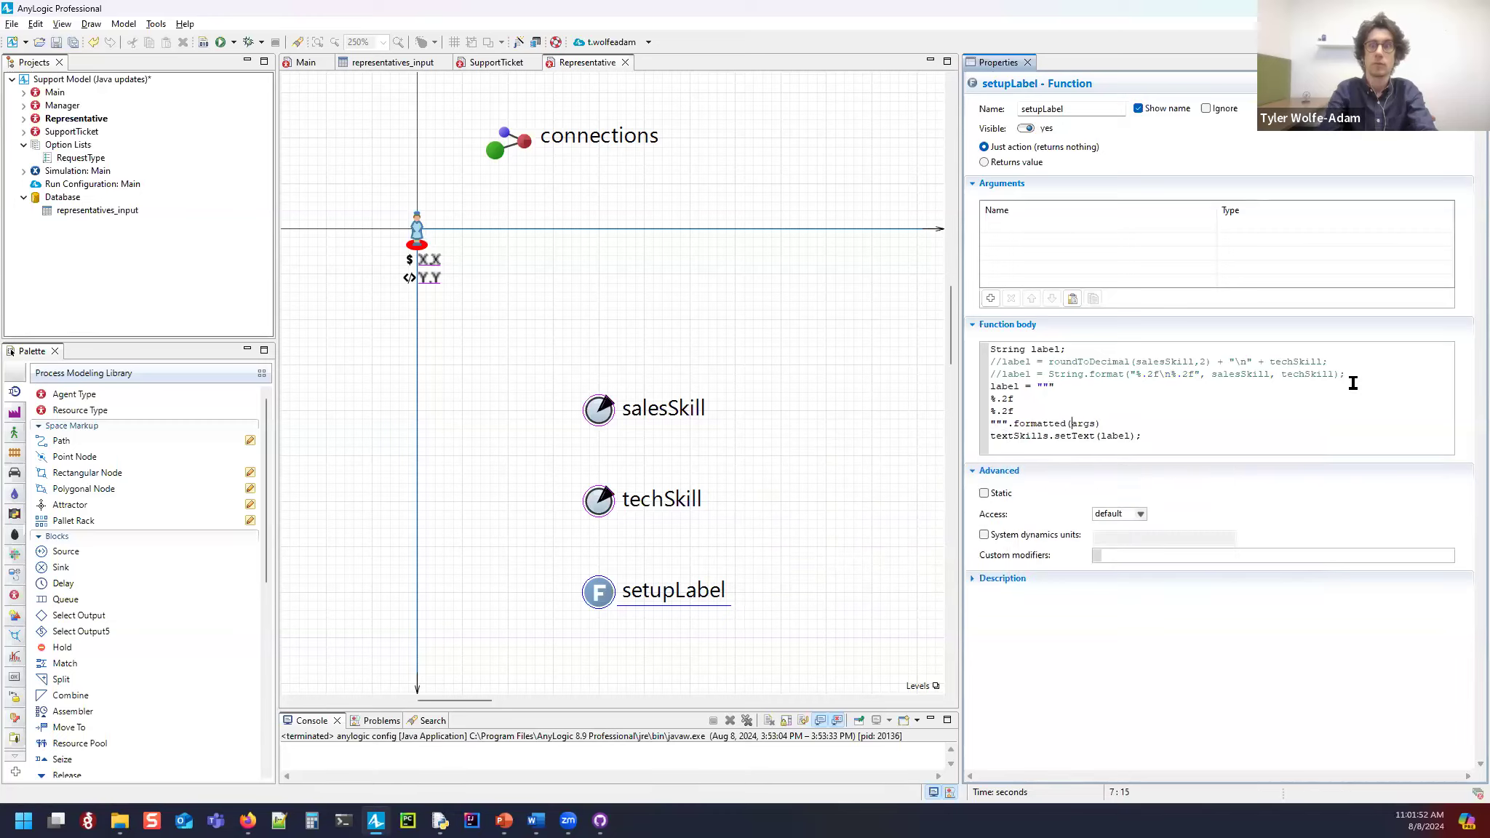
pyautogui.press('BackSpace')
pyautogui.write('salesSkill, techSkill')
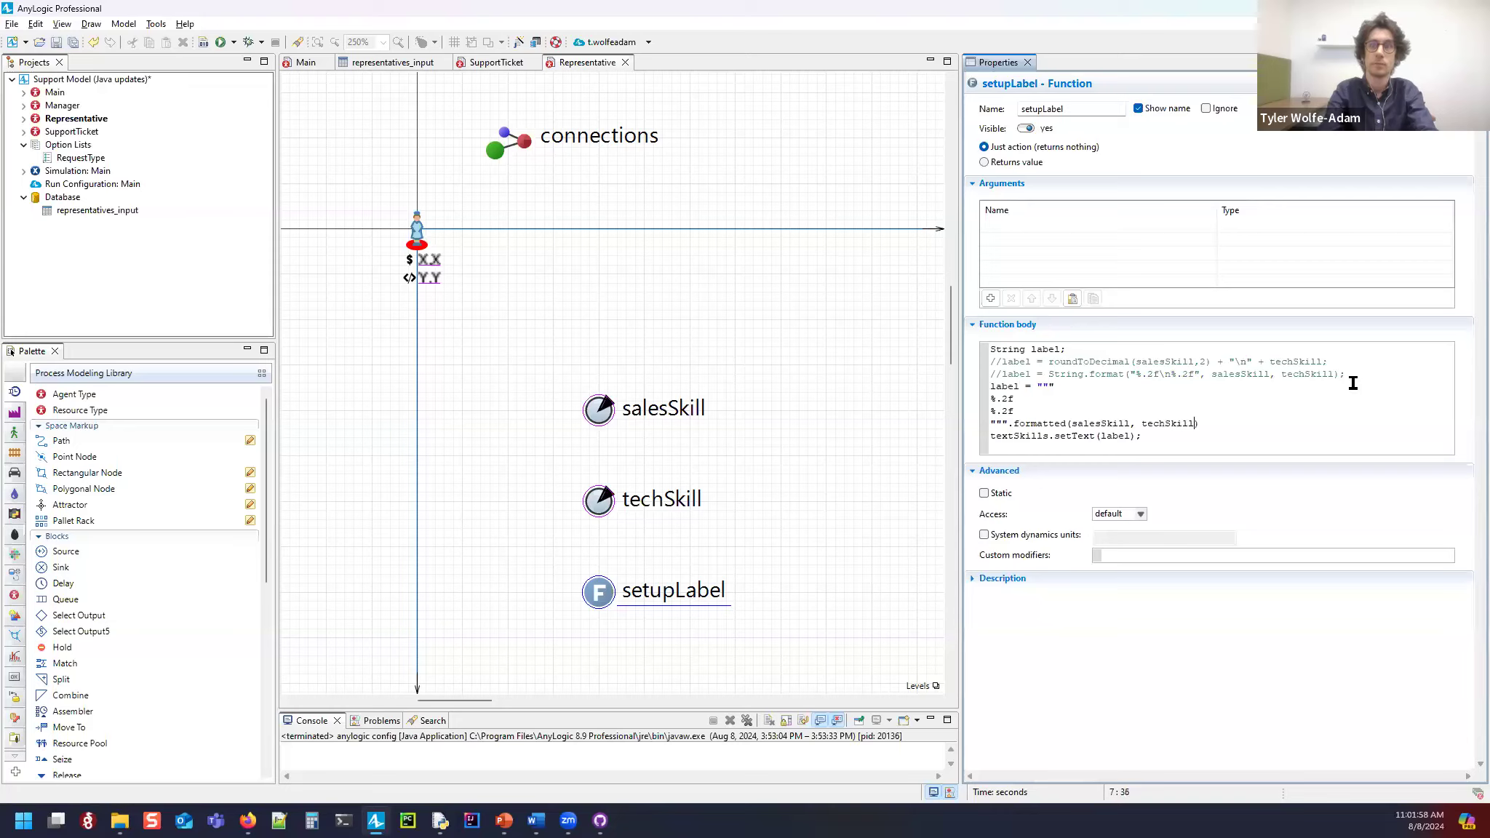
pyautogui.click(1121, 389)
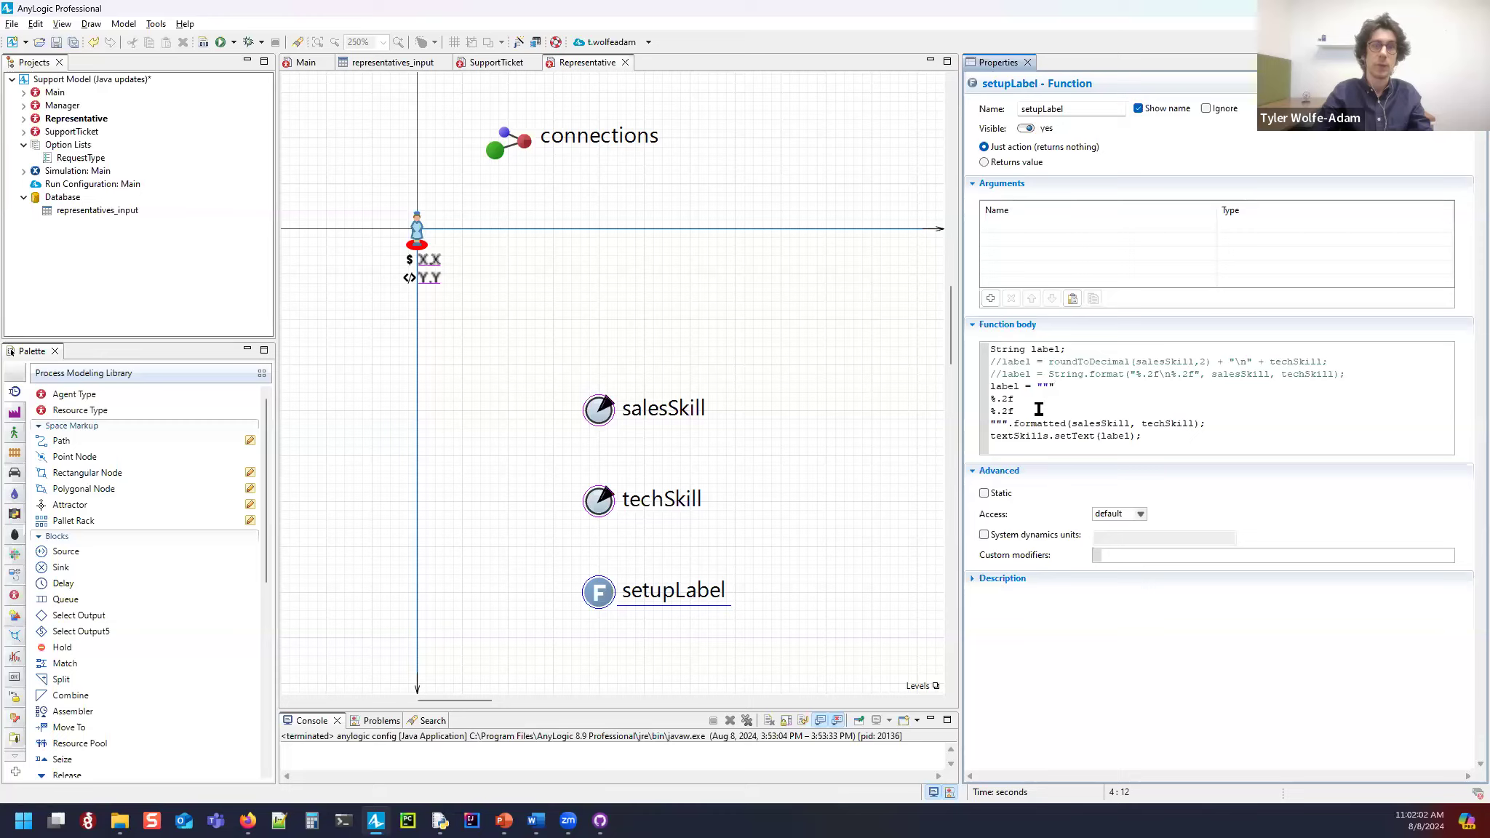
# Step: Build the Support Model (Java updates) and save it
pyautogui.click(204, 42)
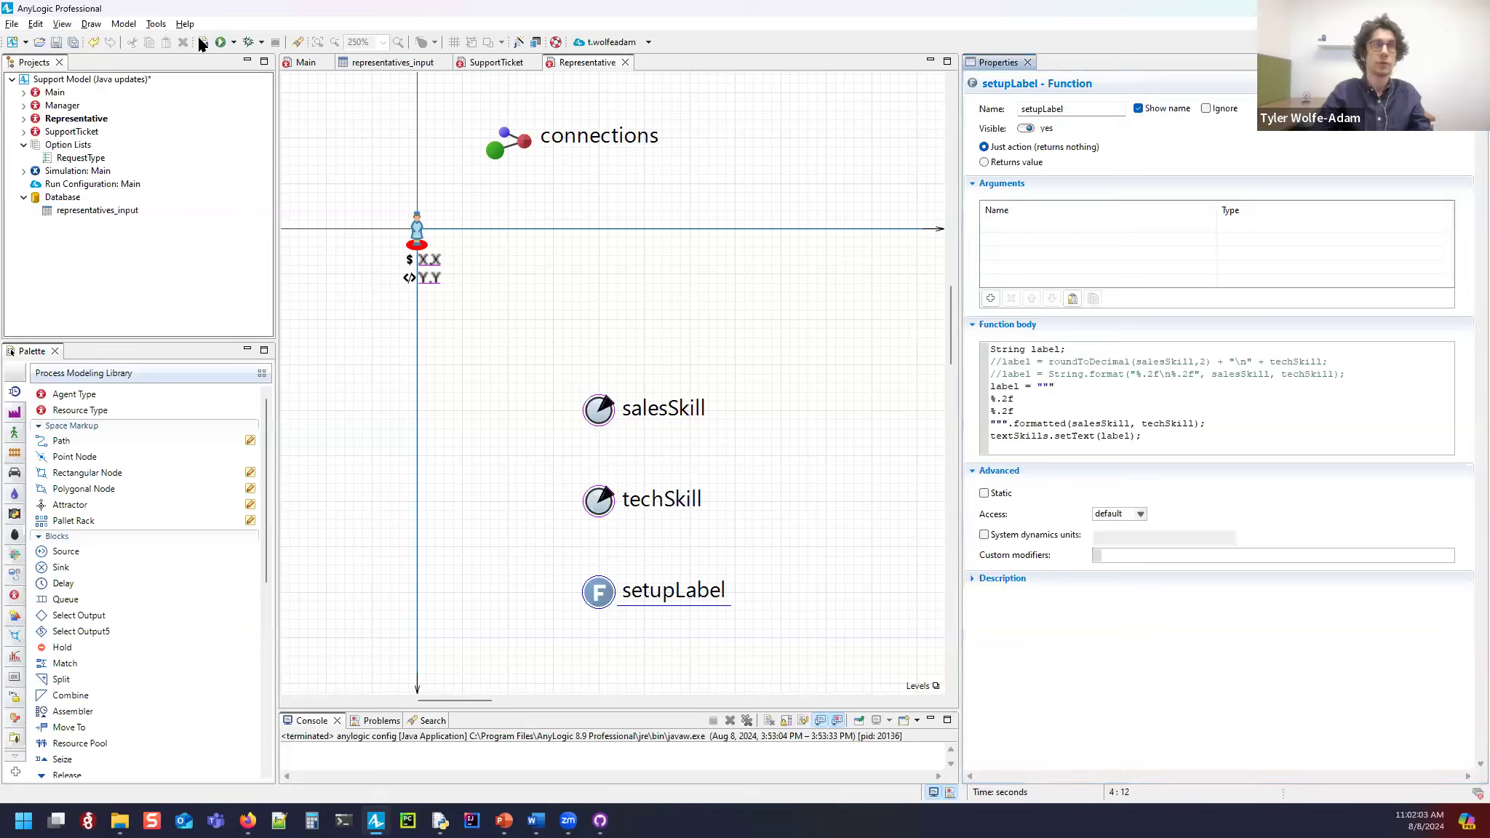
pyautogui.moveTo(1160, 374); pyautogui.dragTo(1173, 374)
pyautogui.click(1188, 379)
pyautogui.click(1048, 413)
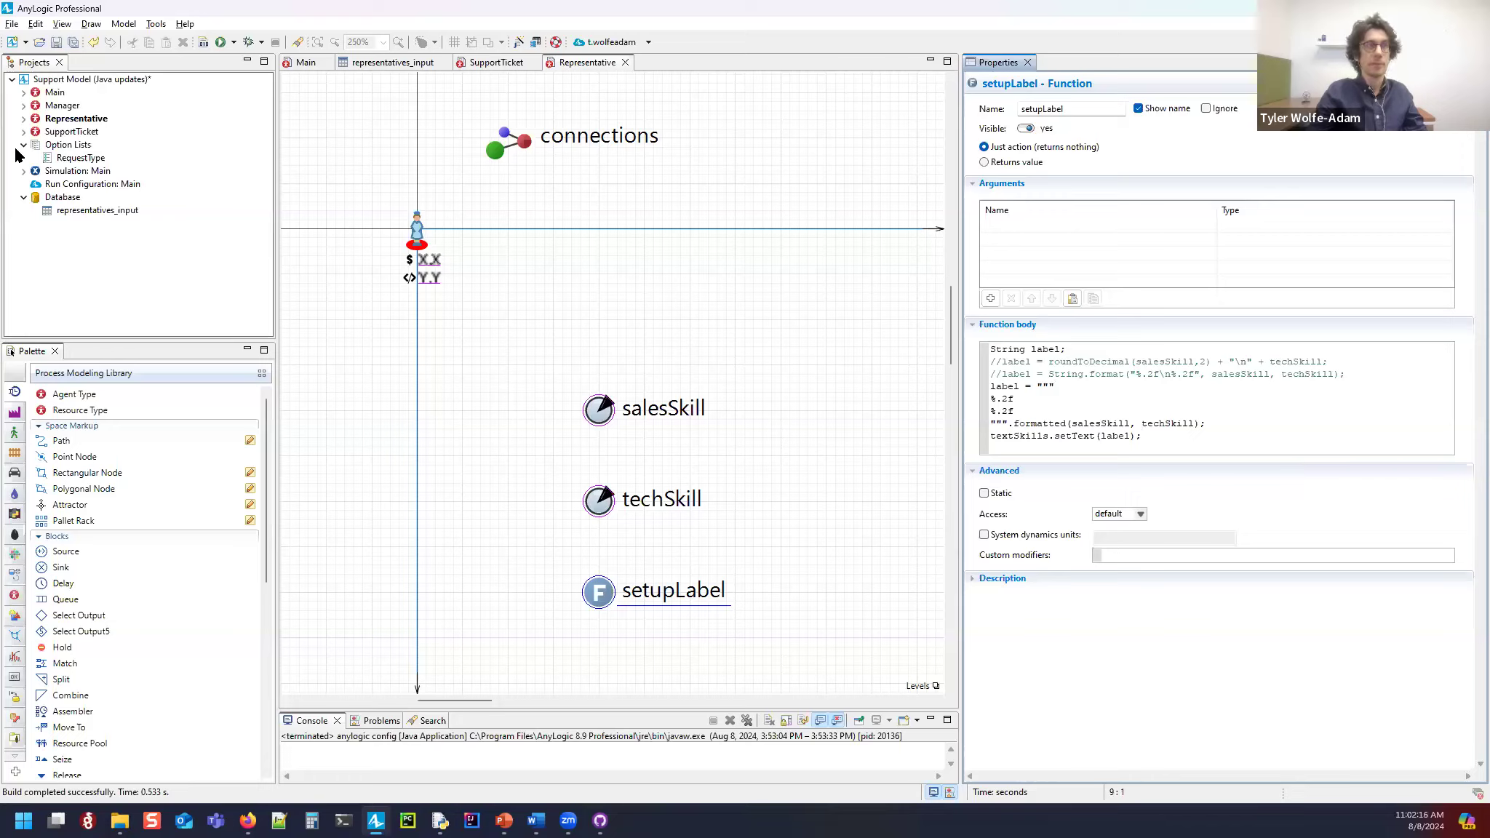
pyautogui.click(69, 79)
pyautogui.click(58, 42)
# Step: Open the recently used model Activity Based Costing Analysis (Java Updates)
pyautogui.click(183, 26)
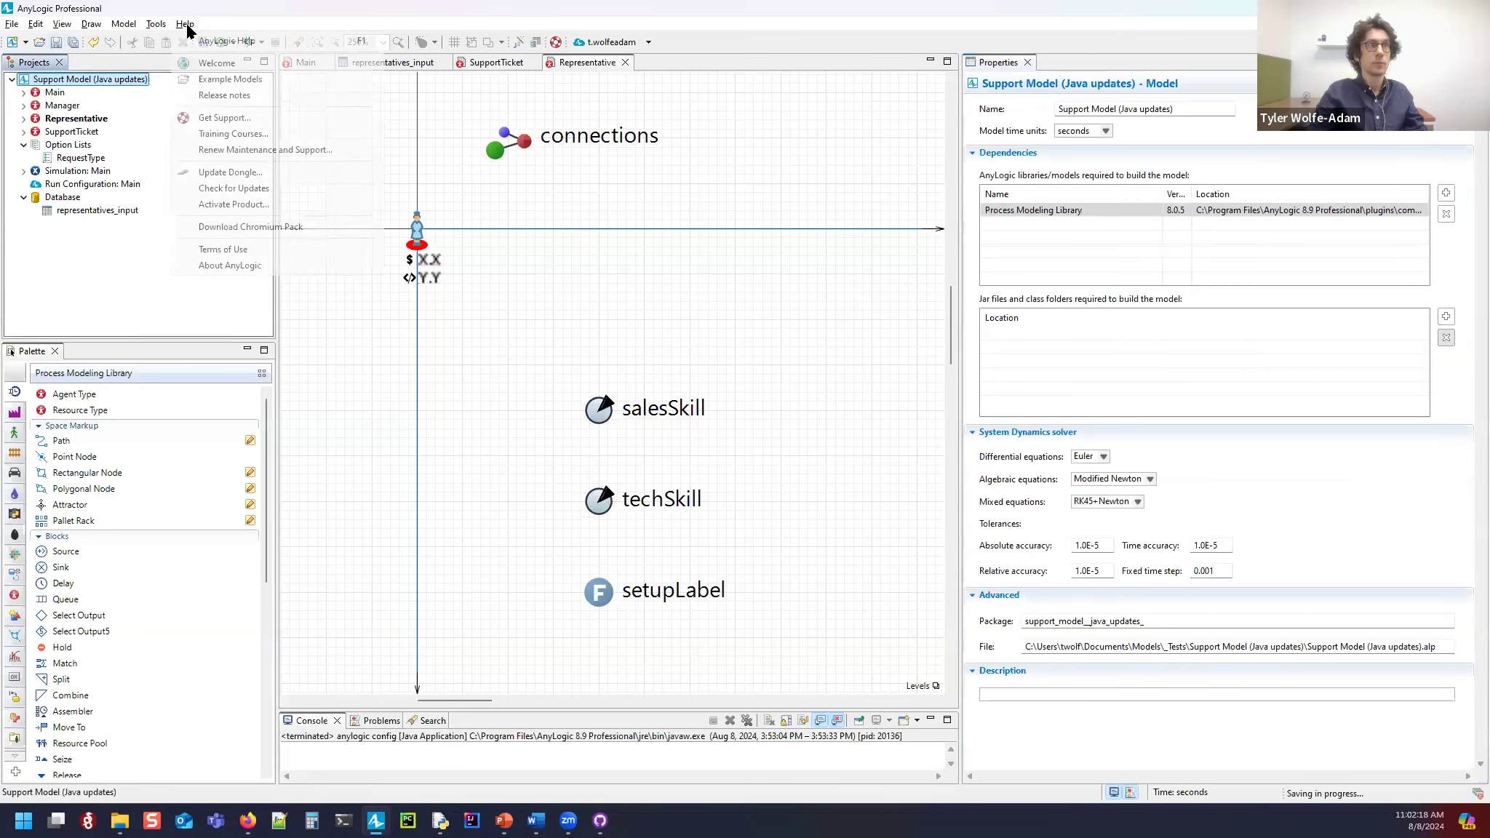
pyautogui.moveTo(9, 26)
pyautogui.moveTo(55, 72)
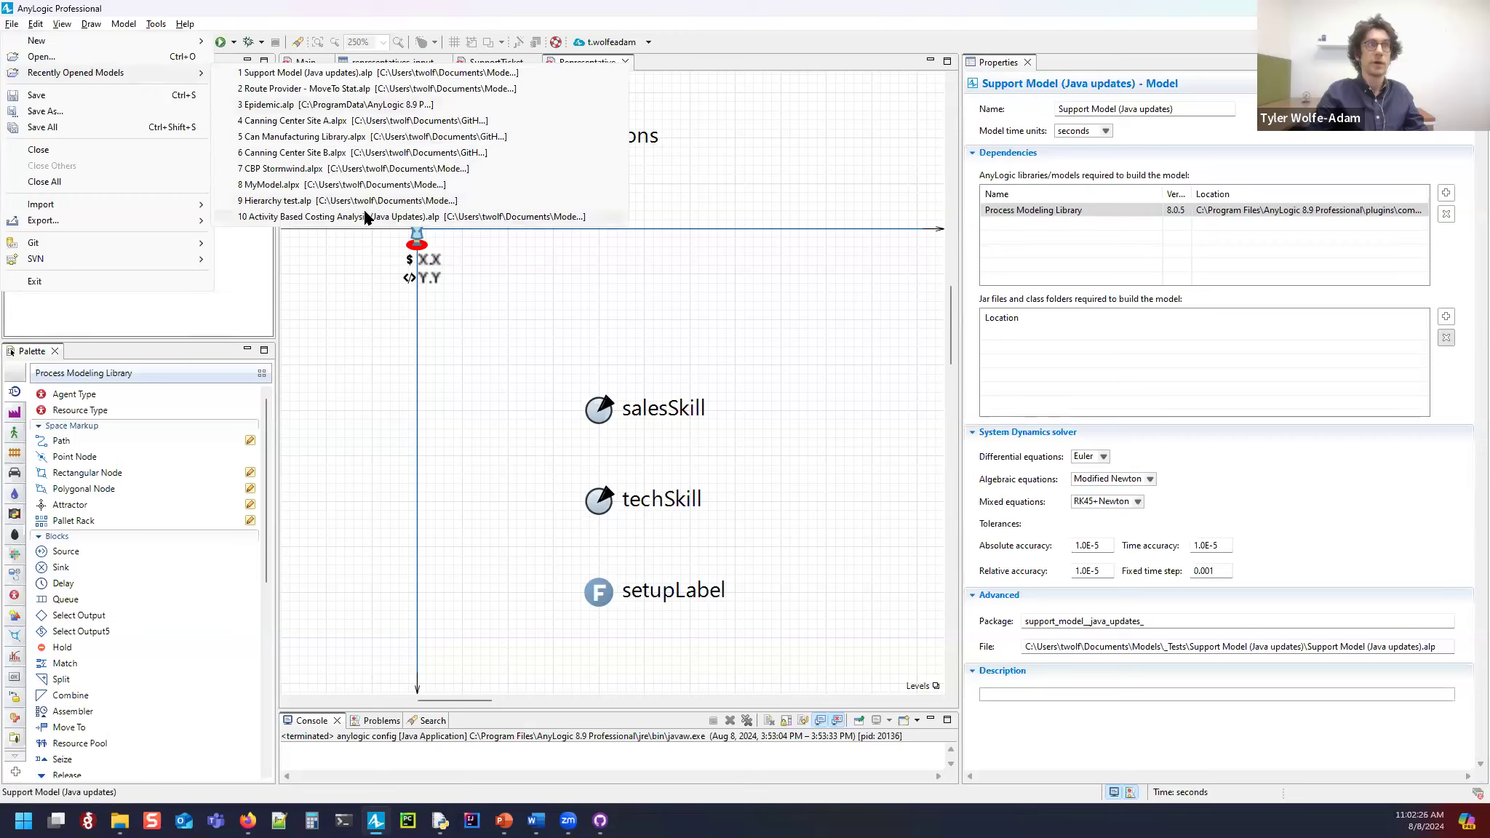
pyautogui.click(304, 215)
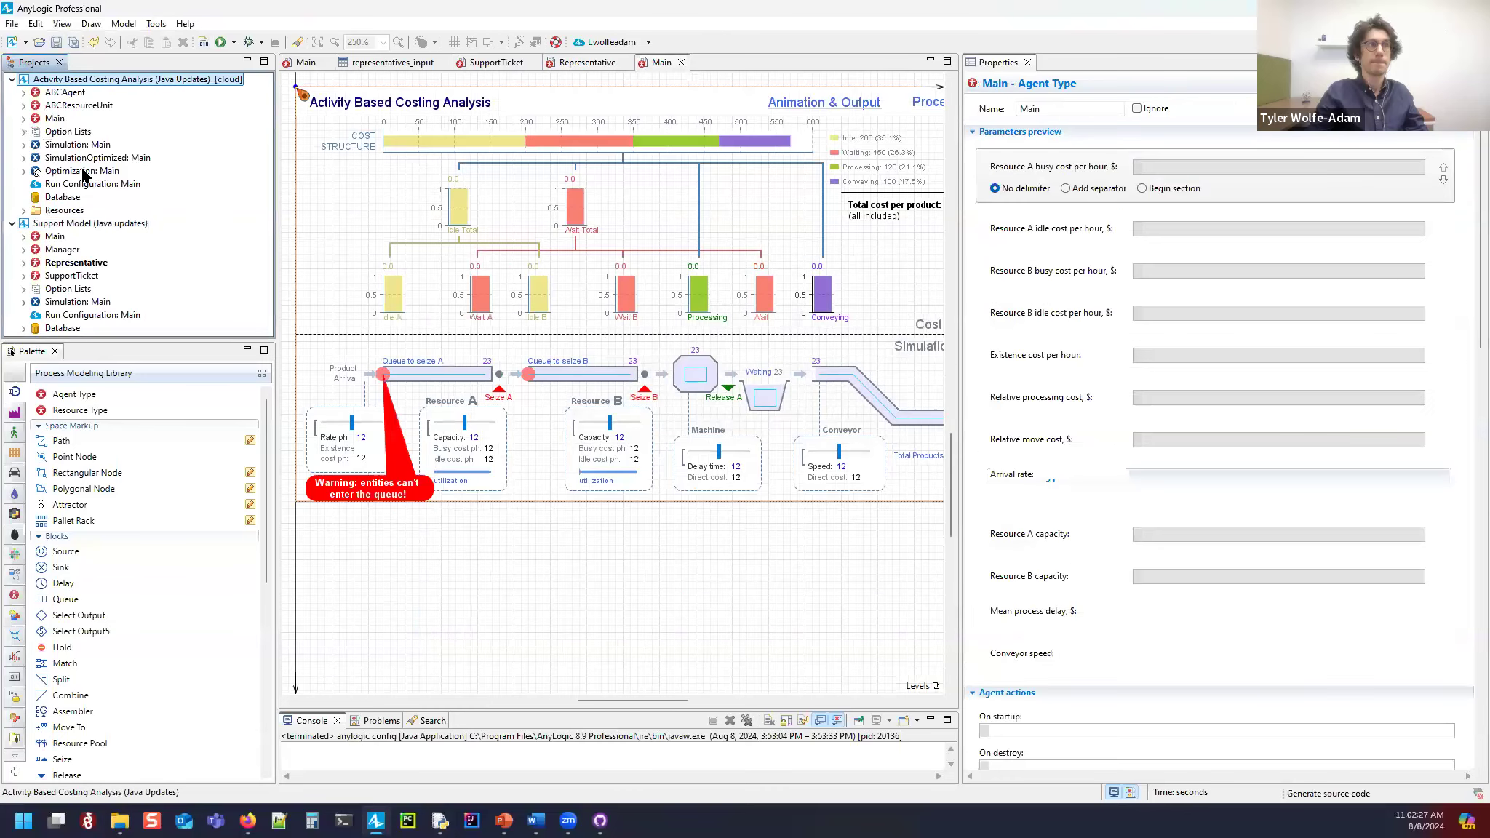
# Step: Open the Optimization experiment of the costing model and examine its objective expression root.totalCostPerProduct()
pyautogui.click(87, 157)
pyautogui.click(70, 173)
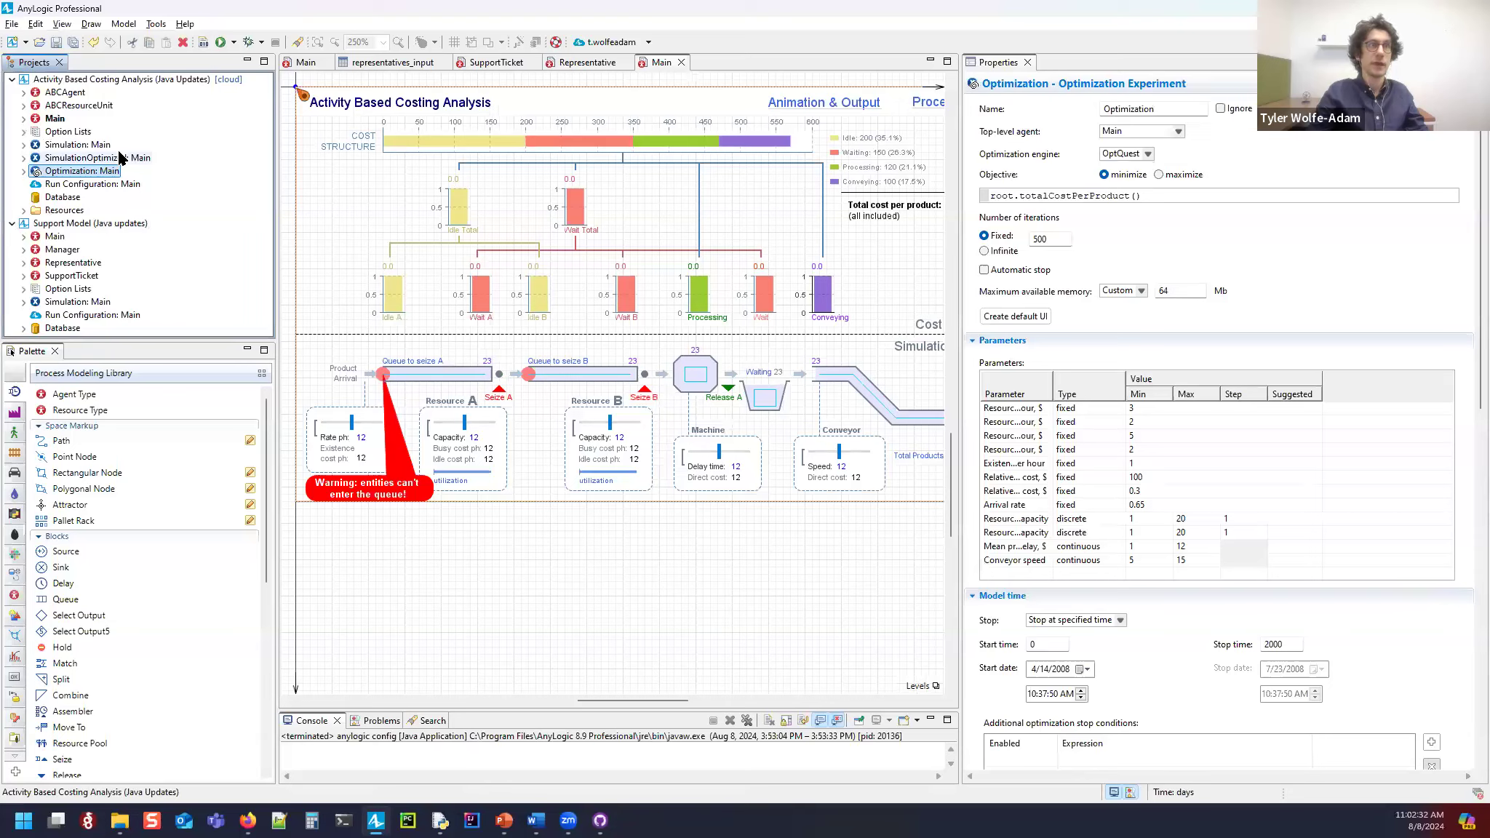
pyautogui.doubleClick(80, 172)
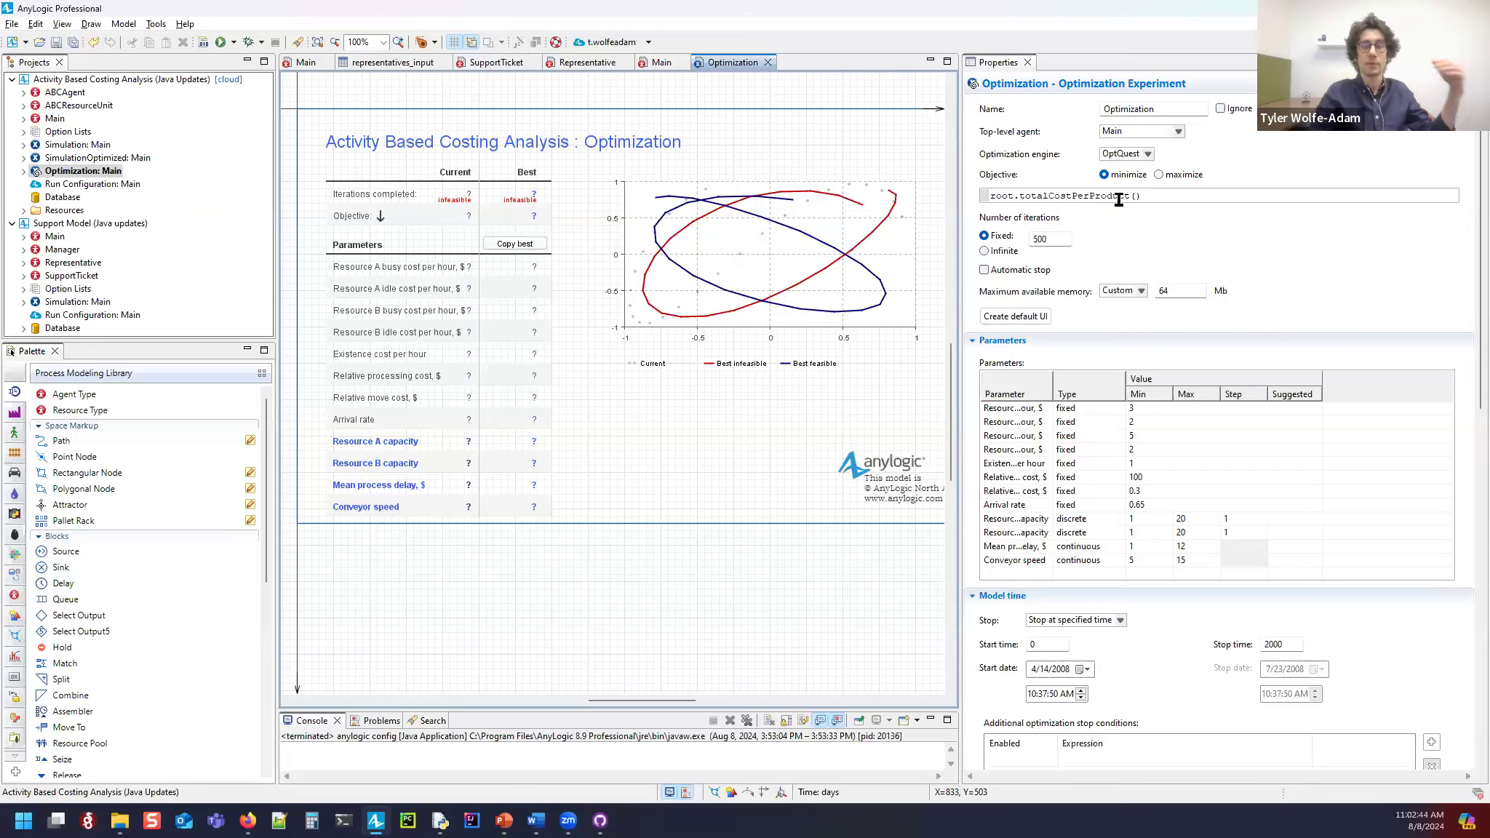
pyautogui.moveTo(1118, 198); pyautogui.dragTo(1209, 204)
pyautogui.click(1078, 199)
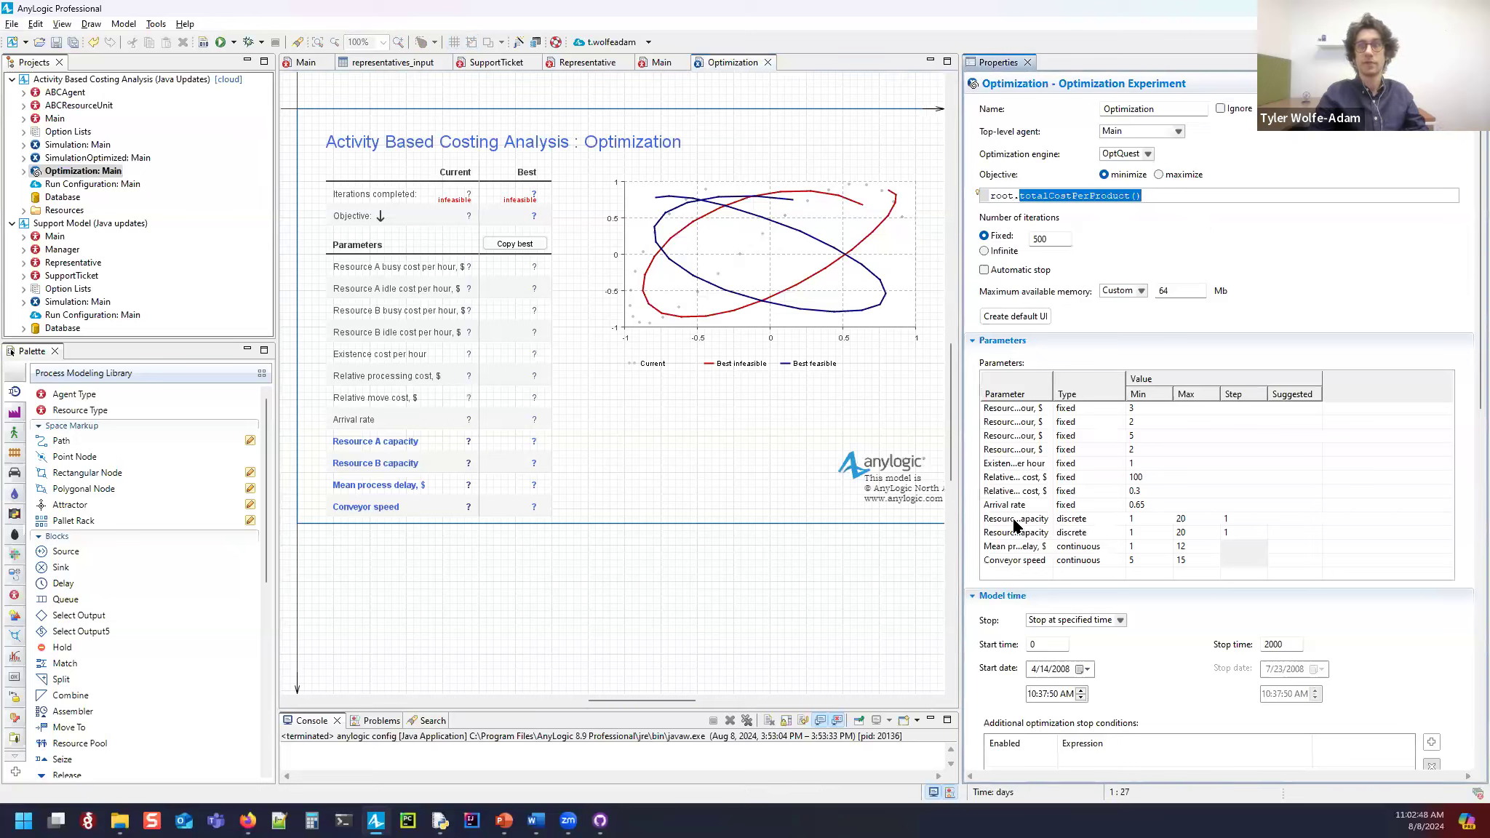
# Step: Examine how the experiment's After simulation run code concatenates the resource capacities, process delay, conveyor speed and cost with tabs in traceln
pyautogui.scroll(-10, 1175, 640)
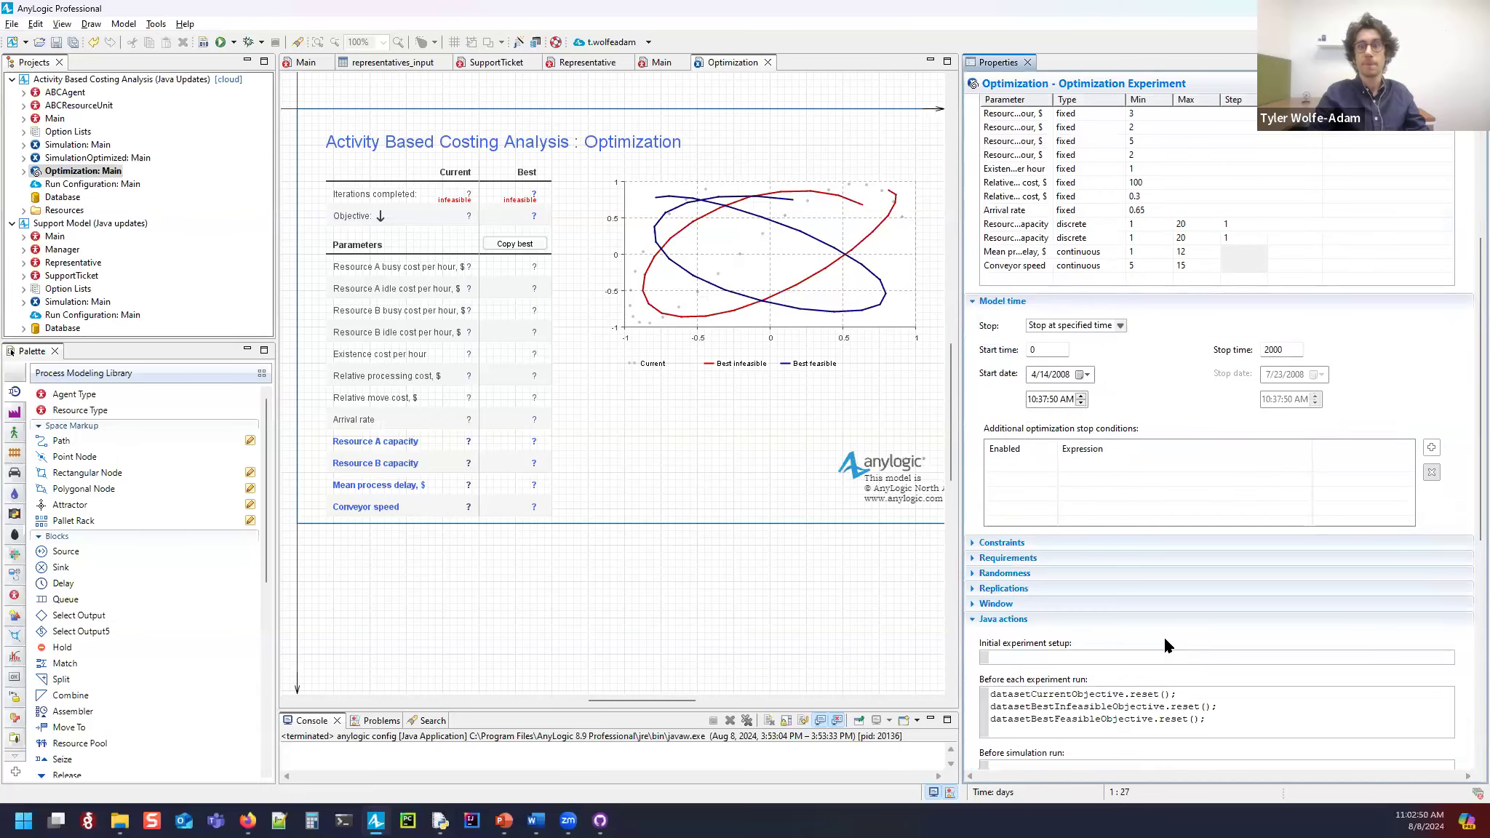
pyautogui.scroll(-3, 1171, 637)
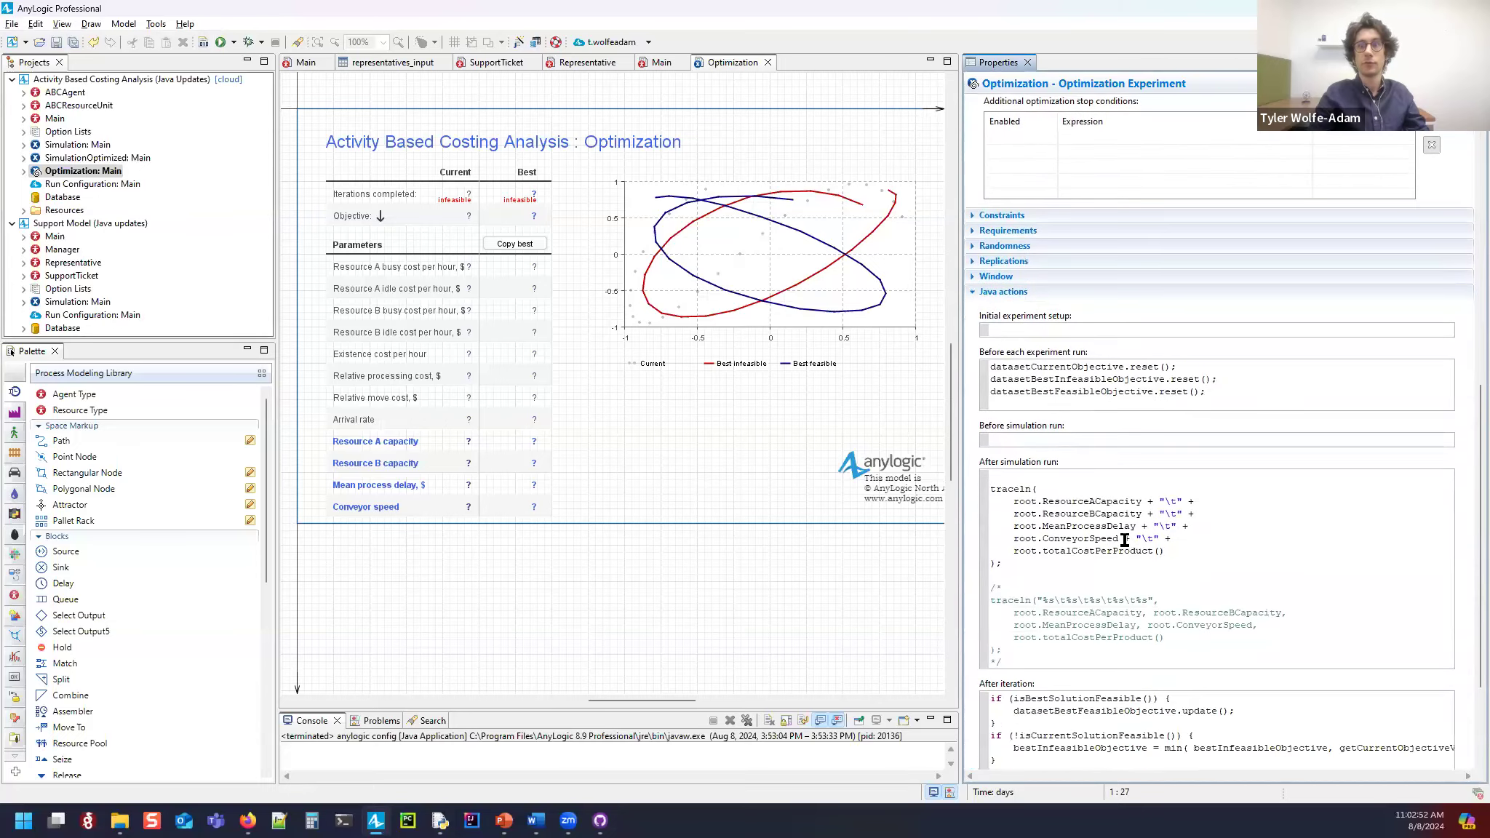
pyautogui.click(1040, 487)
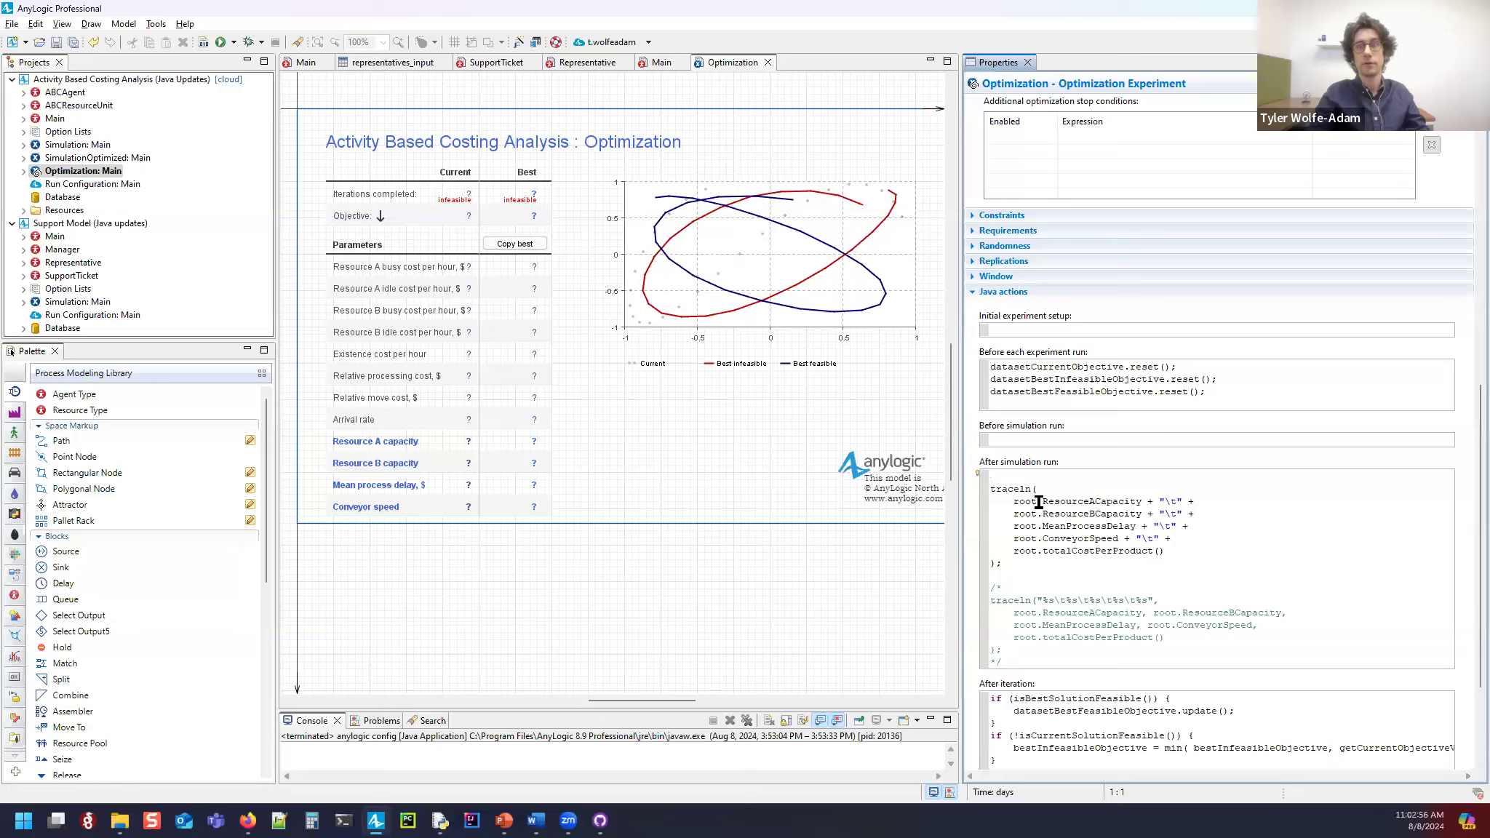
pyautogui.click(1085, 551)
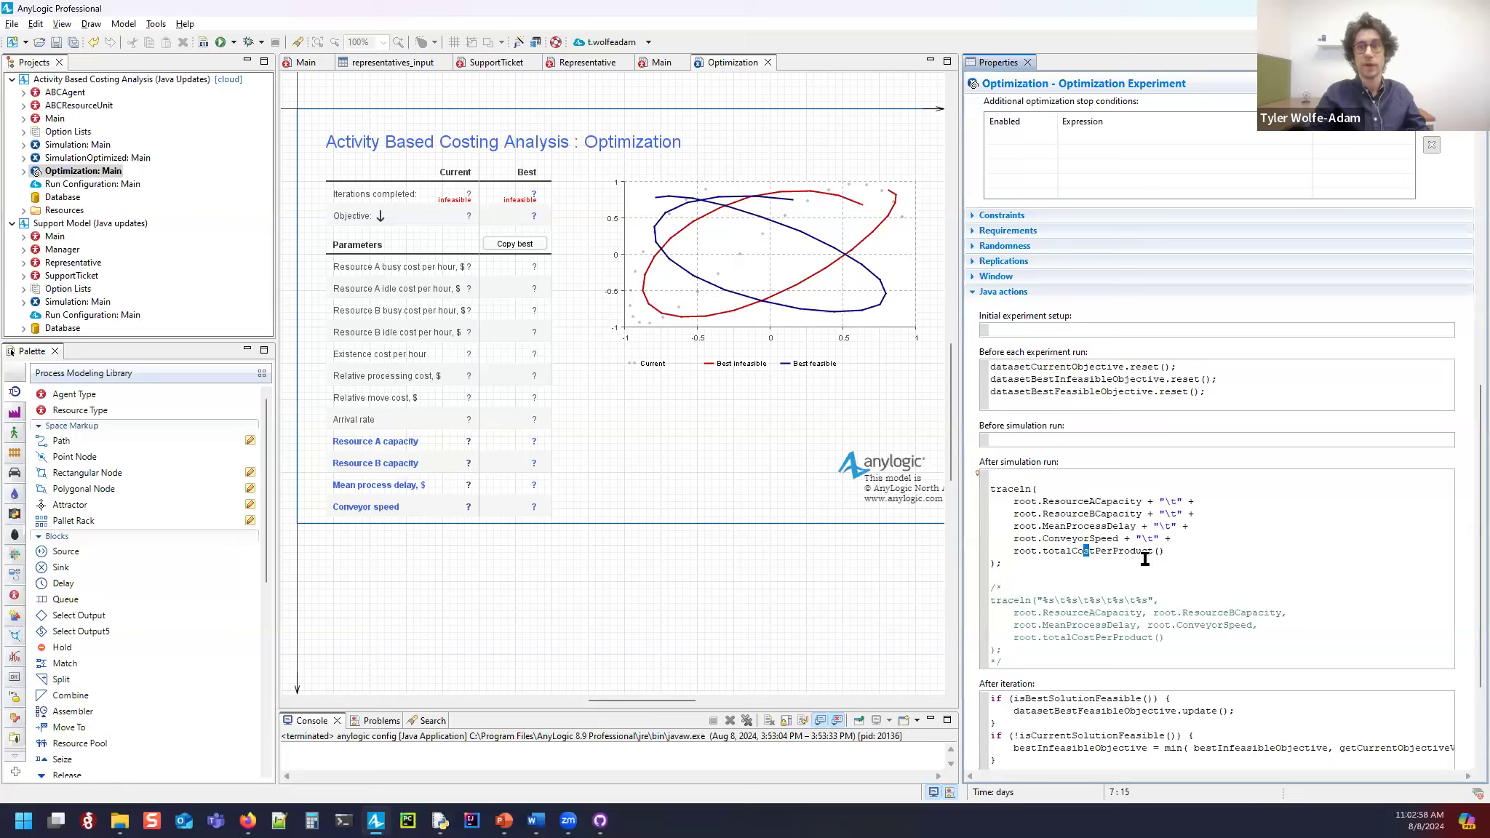
pyautogui.click(1040, 489)
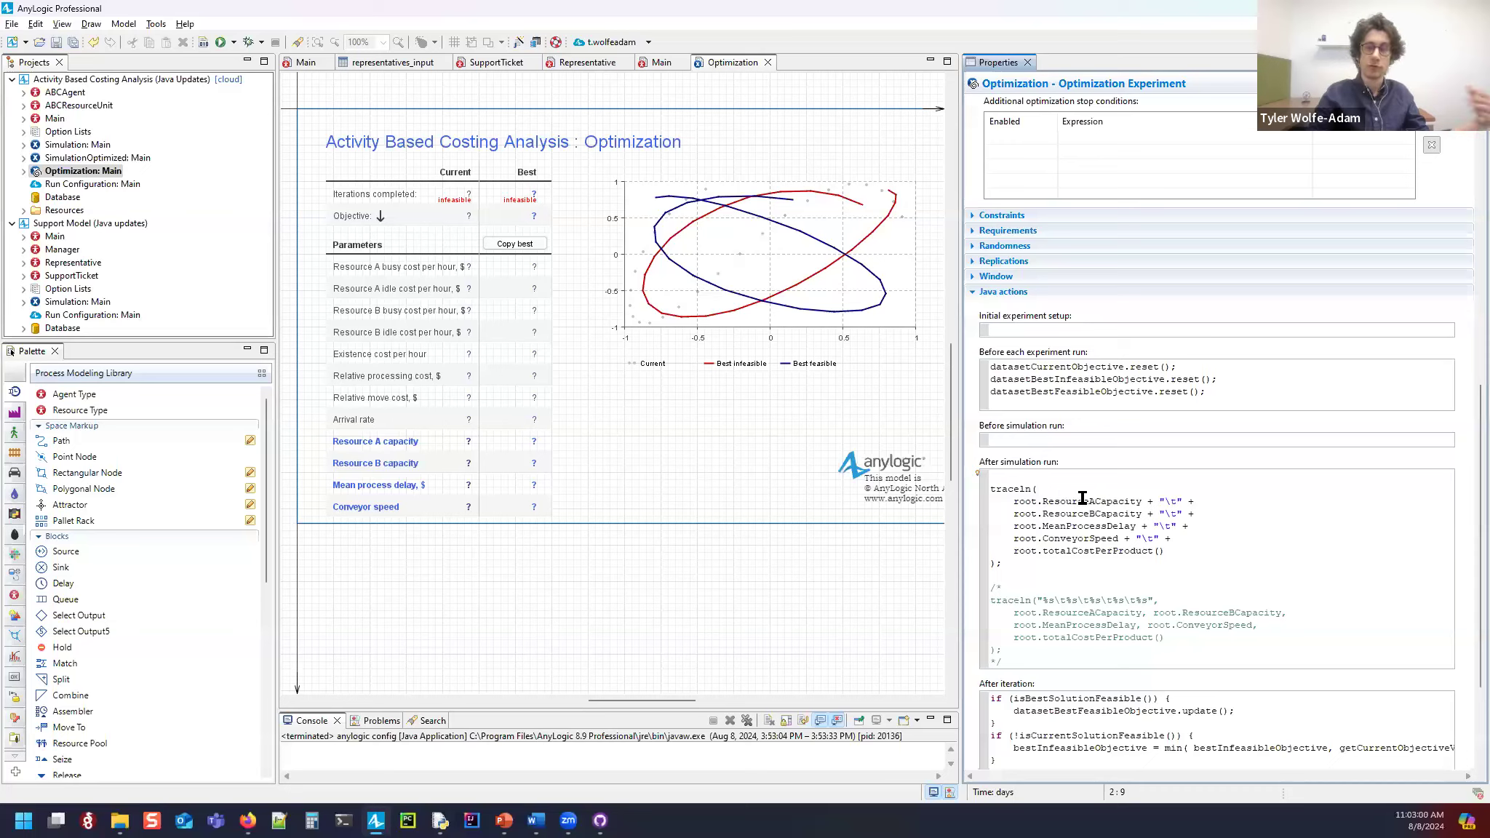
pyautogui.moveTo(1039, 502); pyautogui.dragTo(1156, 514)
pyautogui.click(1162, 501)
pyautogui.click(1090, 514)
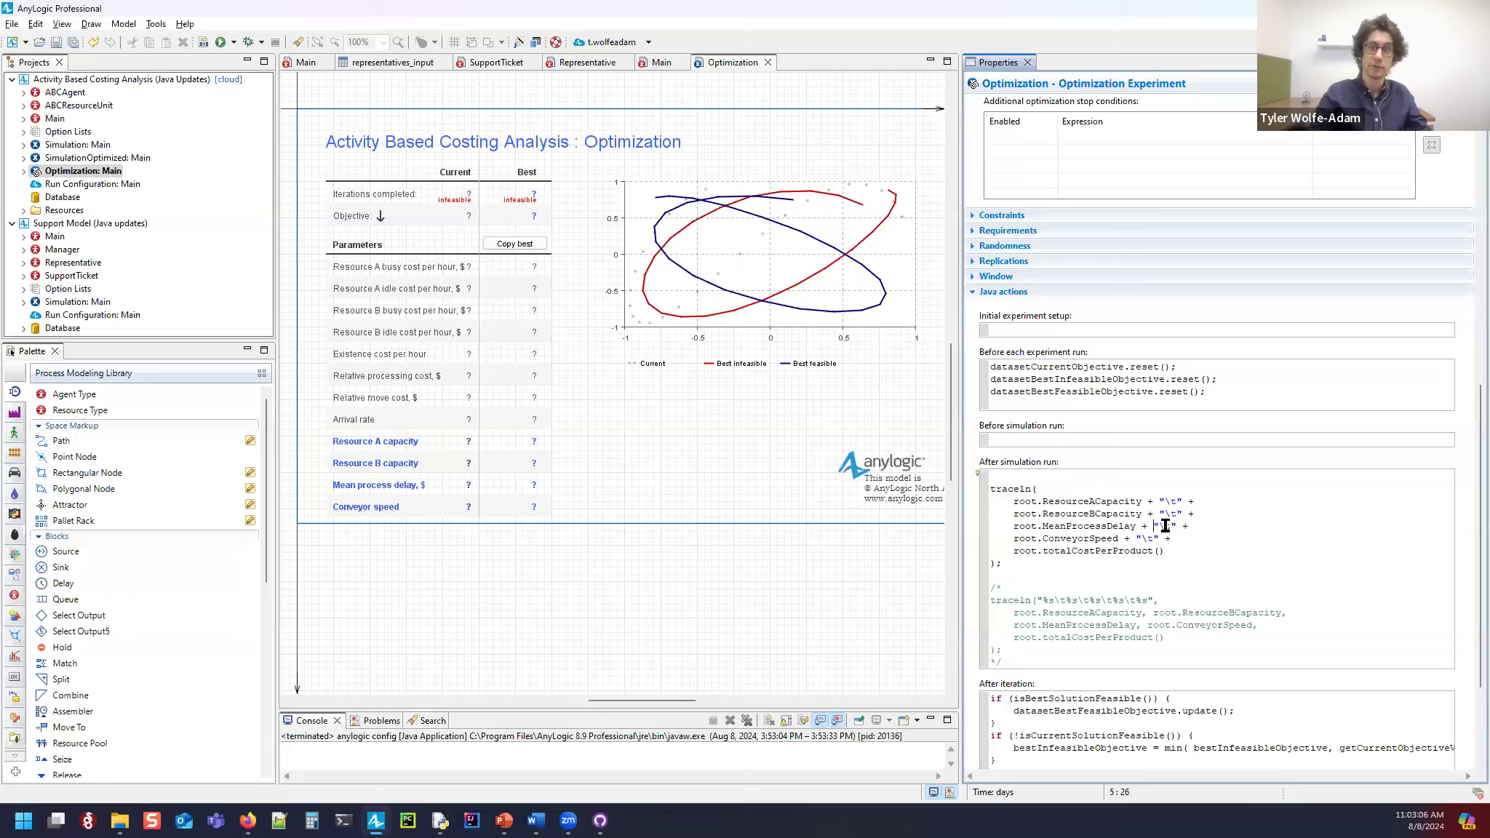
pyautogui.click(1066, 551)
pyautogui.scroll(-1, 1083, 500)
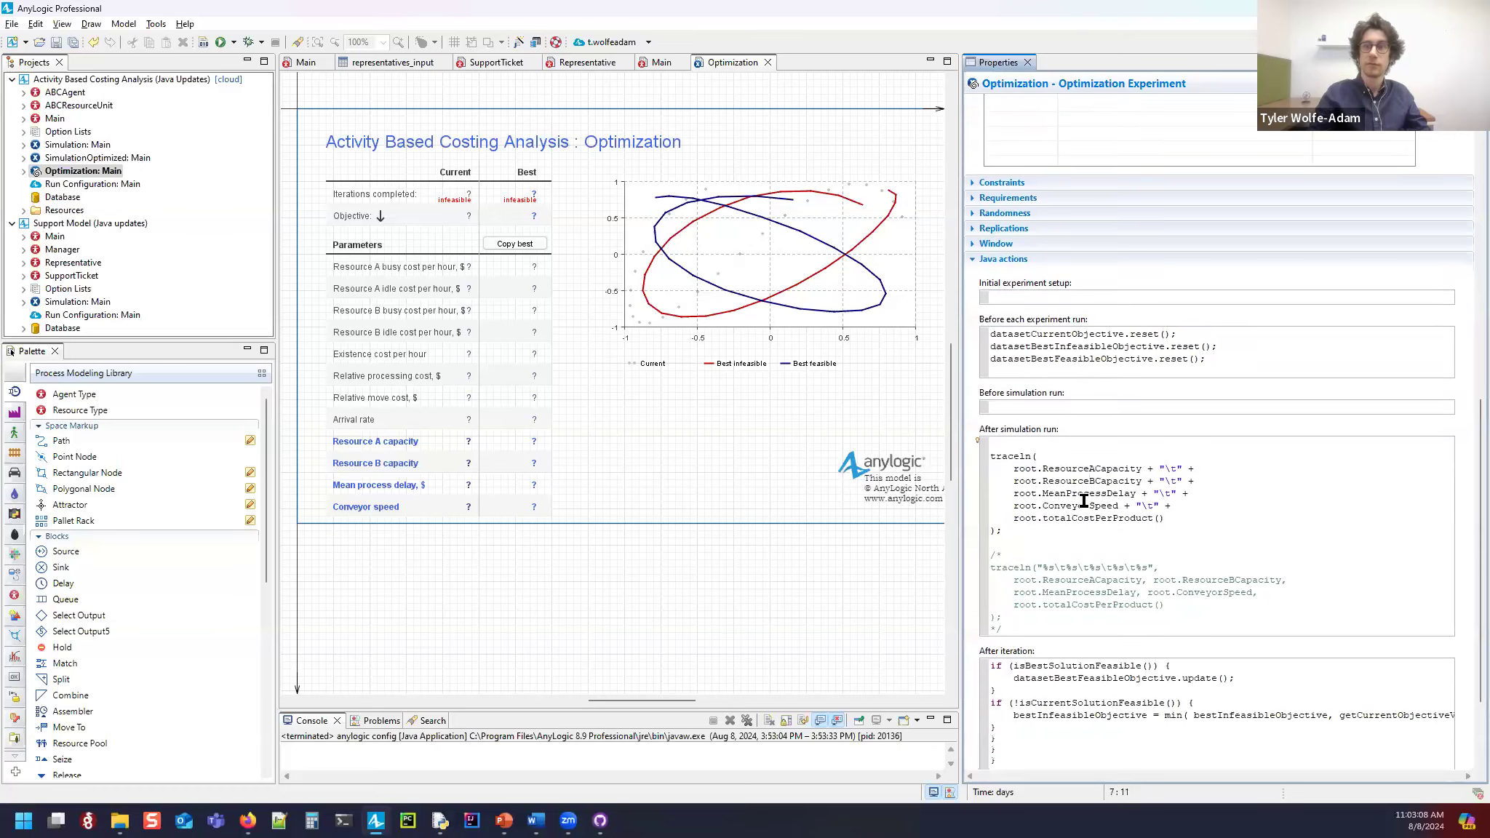
# Step: Comment out the concatenated traceln in the After simulation run code and uncomment the format-string traceln below it
pyautogui.scroll(-1, 1083, 501)
pyautogui.click(1016, 412)
pyautogui.write('/*')
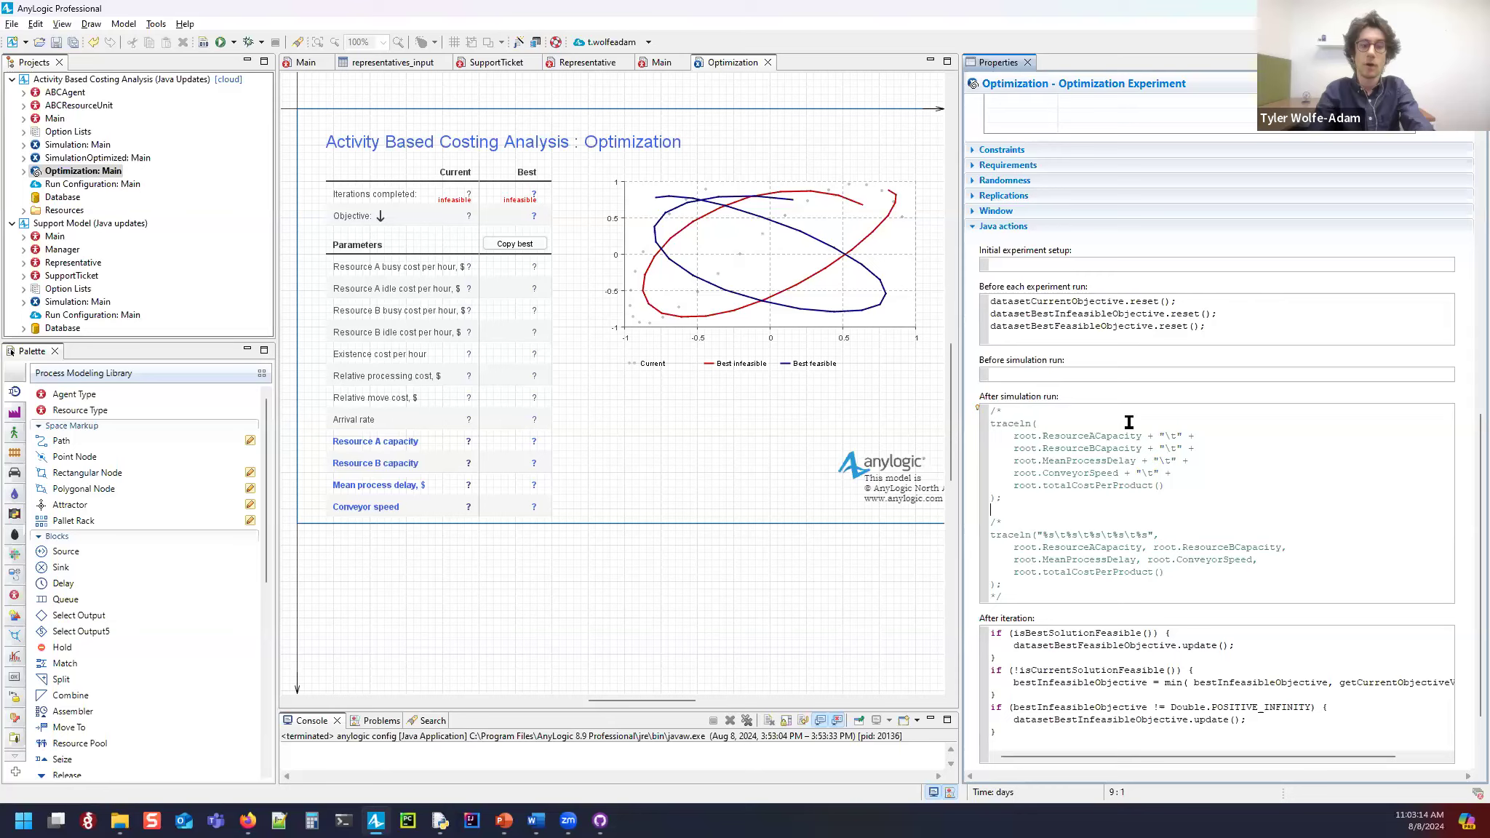
pyautogui.press('BackSpace')
pyautogui.press('BackSpace')
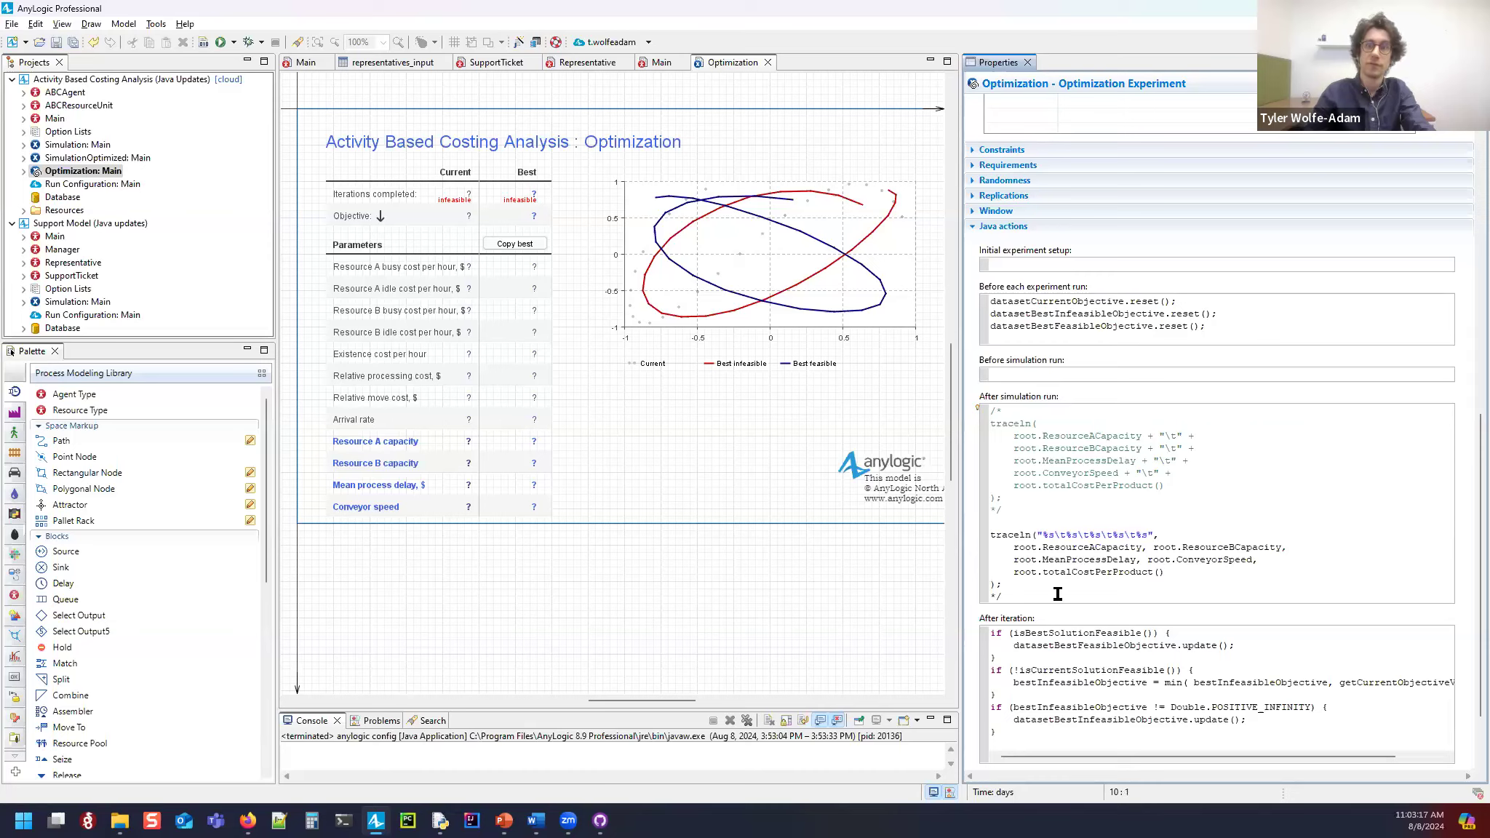
# Step: Examine the %s and \t specifiers in the traceln format string of the After simulation run code
pyautogui.doubleClick(1046, 532)
pyautogui.click(1061, 539)
pyautogui.moveTo(1054, 534); pyautogui.dragTo(1055, 536)
pyautogui.click(1064, 538)
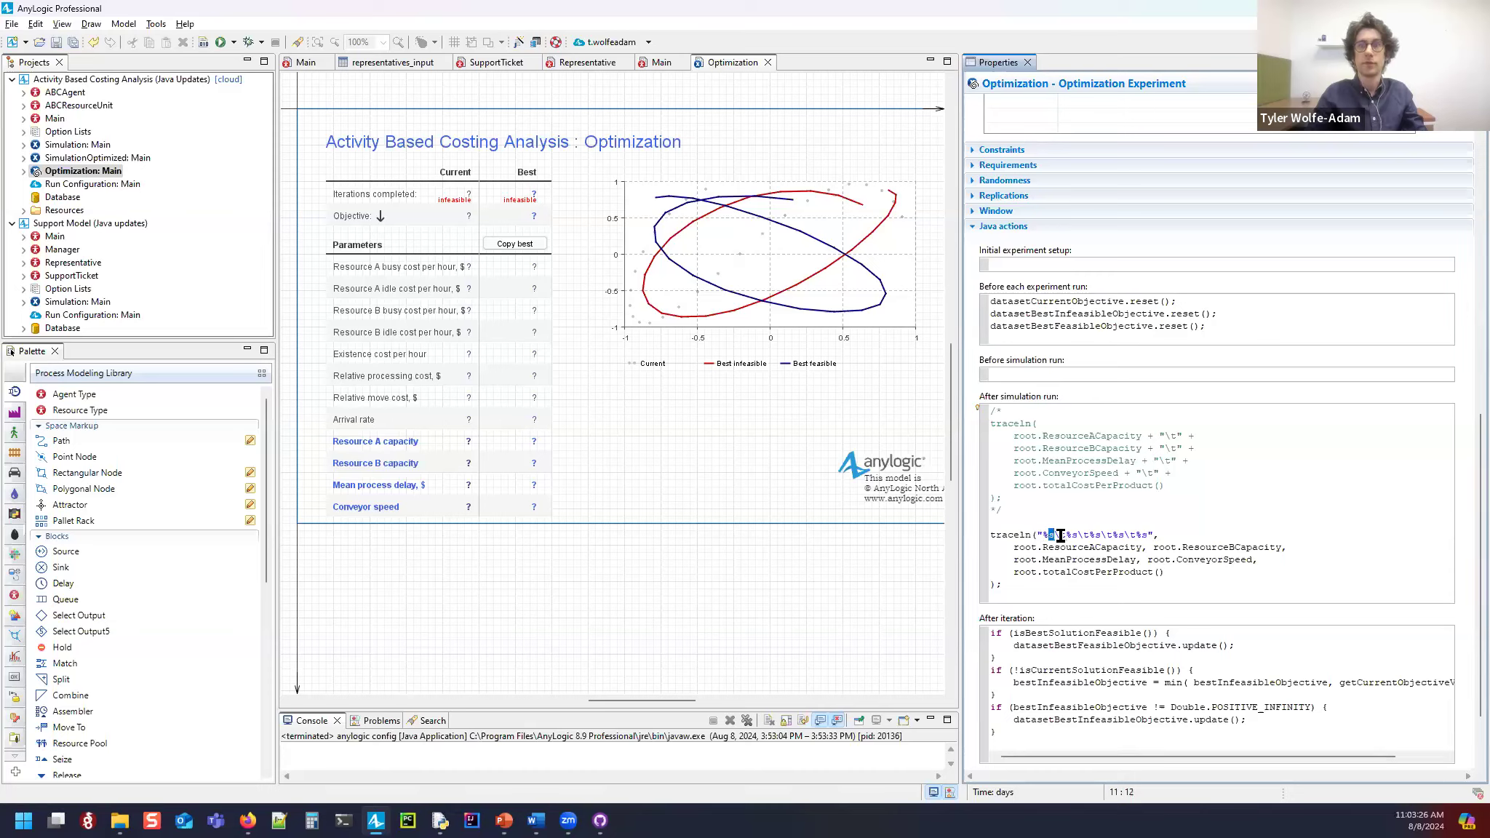
pyautogui.click(1197, 537)
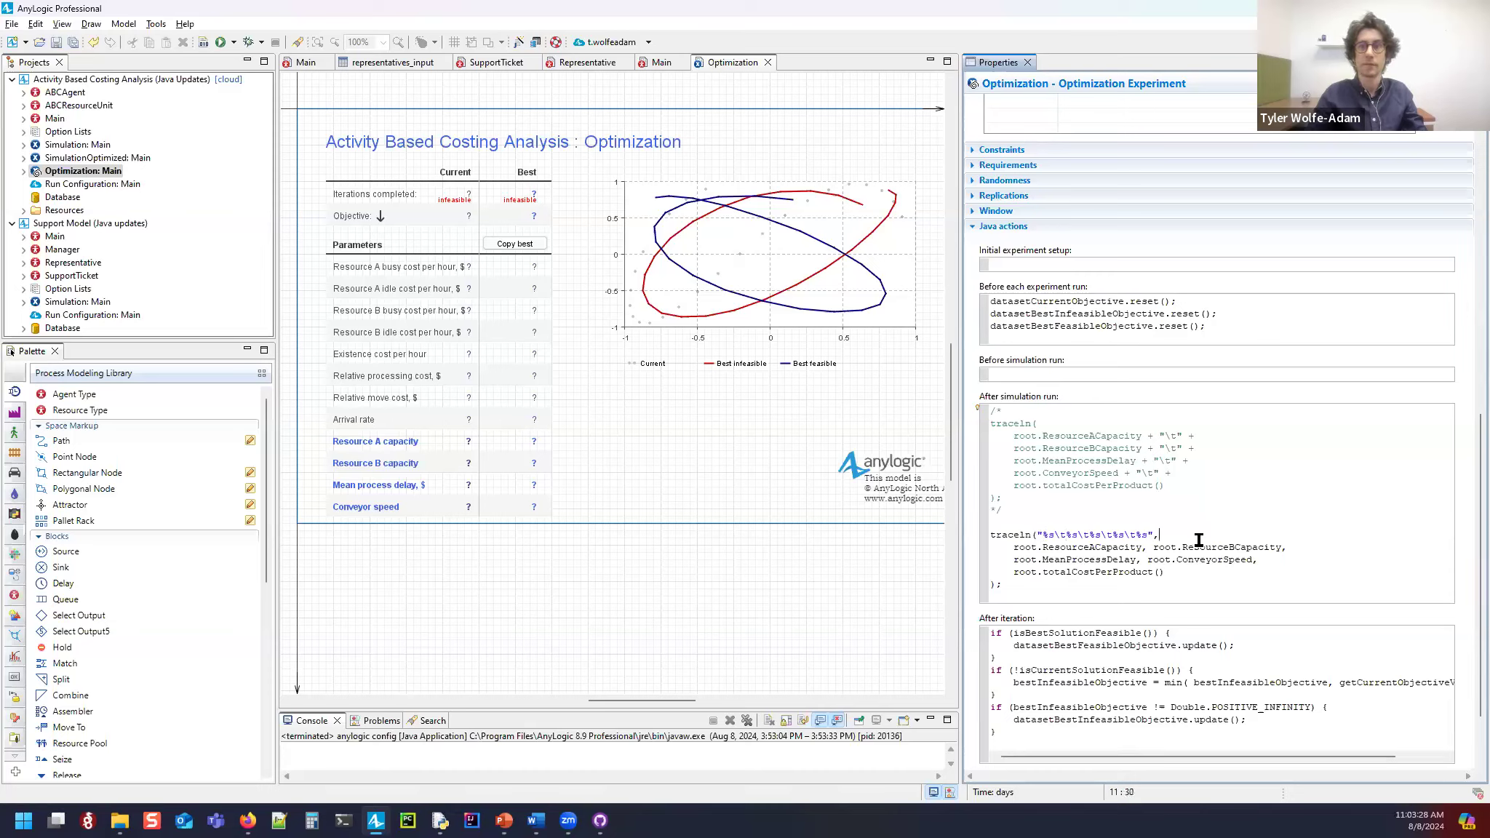
# Step: Try adding one more \t%s specifier to the traceln format string and a ... placeholder after root.totalCostPerProduct()
pyautogui.click(1147, 535)
pyautogui.write('\\')
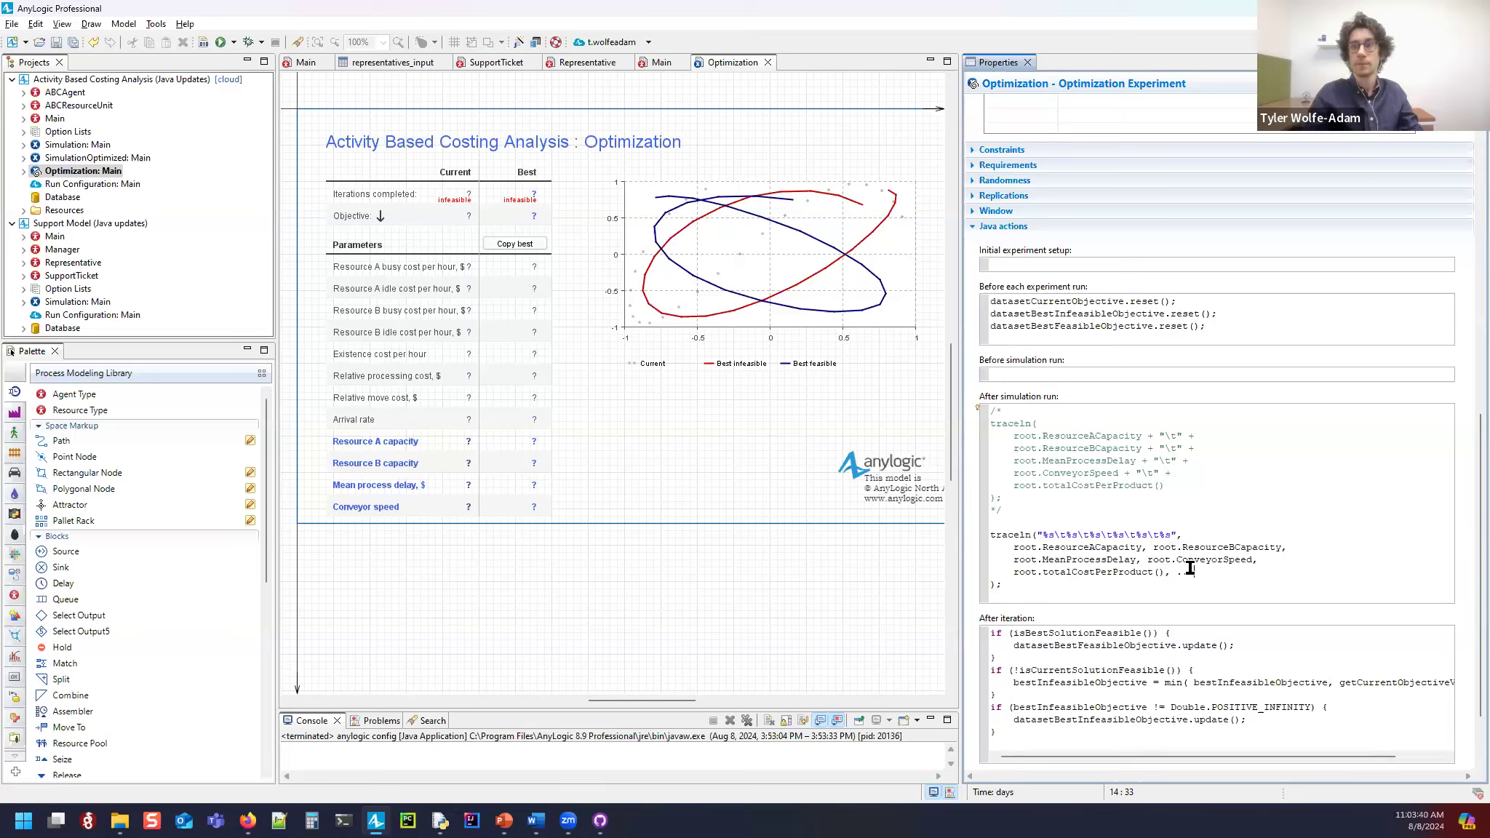
pyautogui.click(1045, 535)
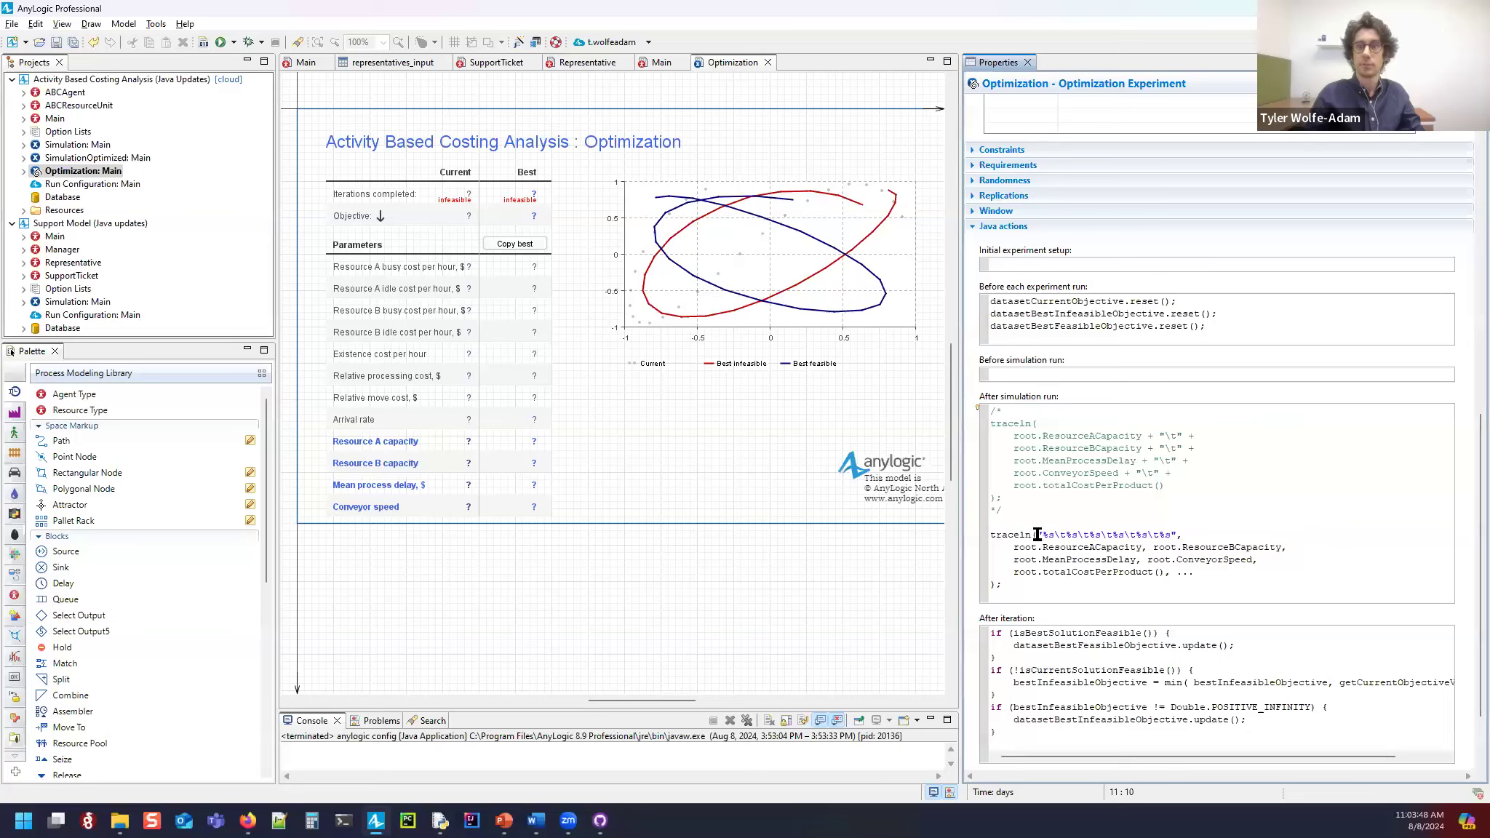
pyautogui.moveTo(1171, 534); pyautogui.dragTo(1155, 534)
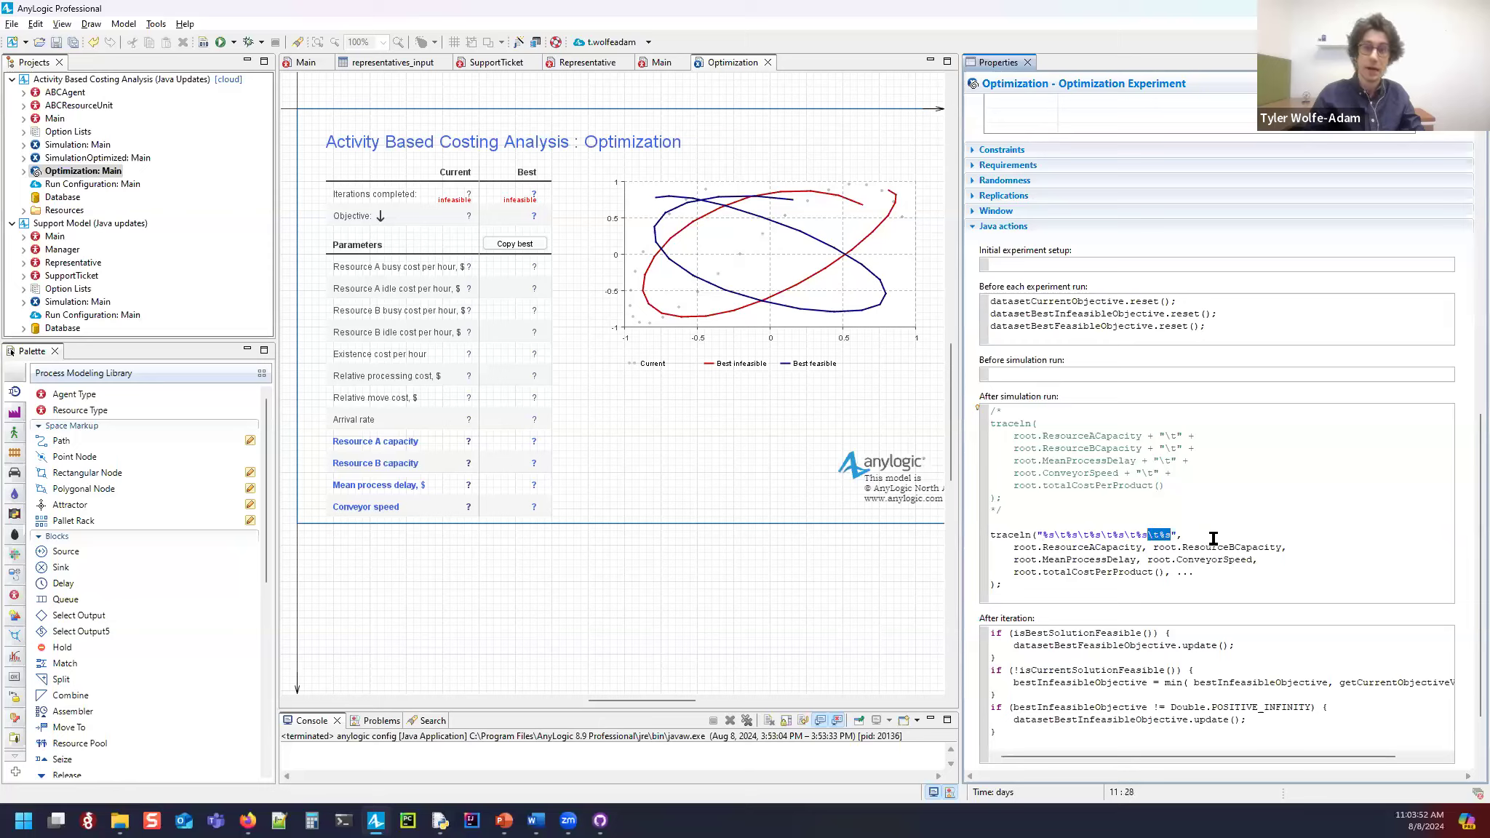
pyautogui.press('BackSpace')
# Step: Shorten the traceln format string to "%s\t" and append a .repeat() call to it
pyautogui.moveTo(1195, 572); pyautogui.dragTo(1067, 535)
pyautogui.press('BackSpace')
pyautogui.press('BackSpace')
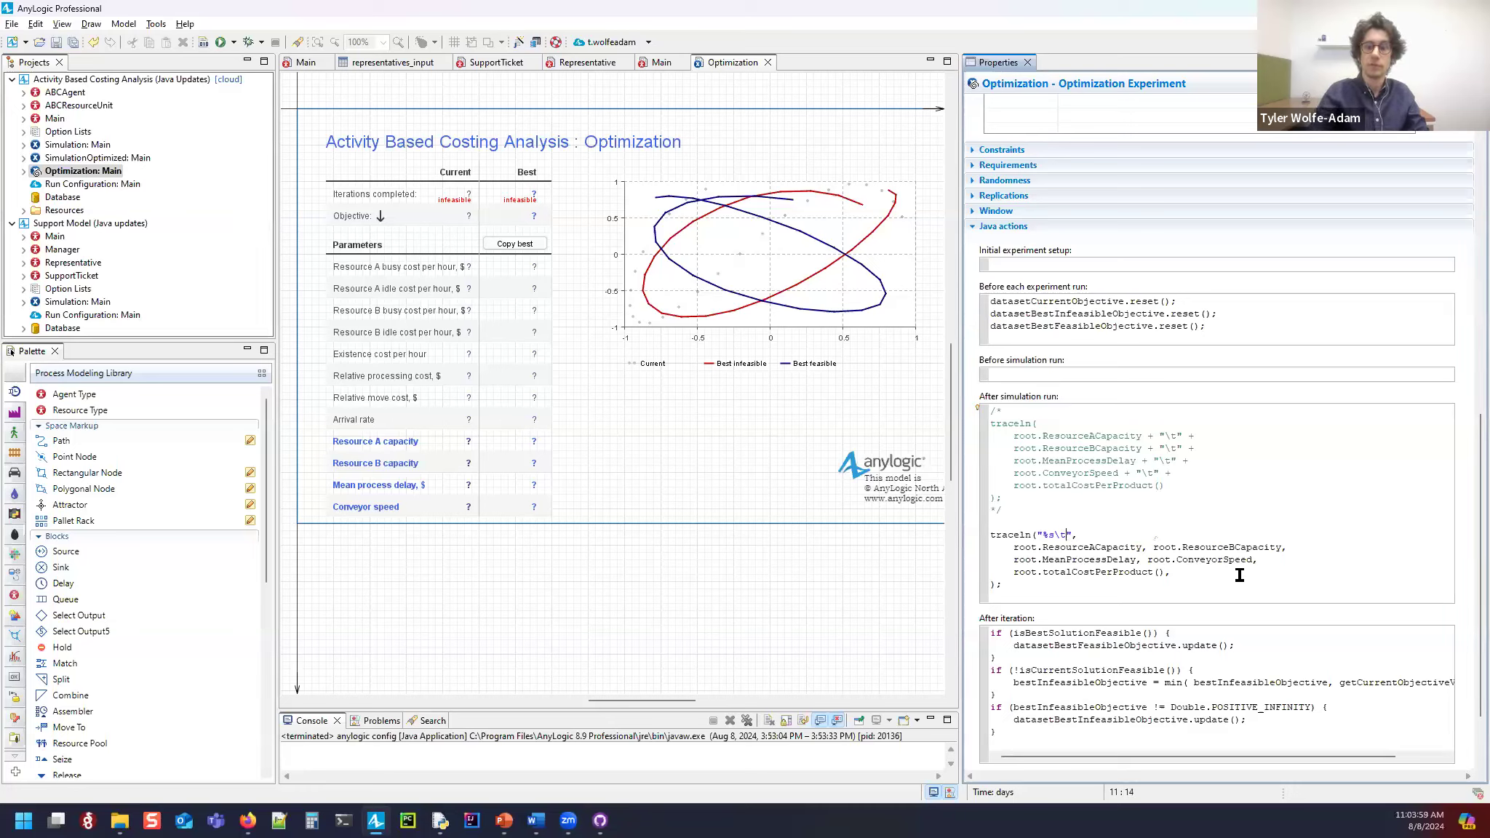
pyautogui.write('.repeat(')
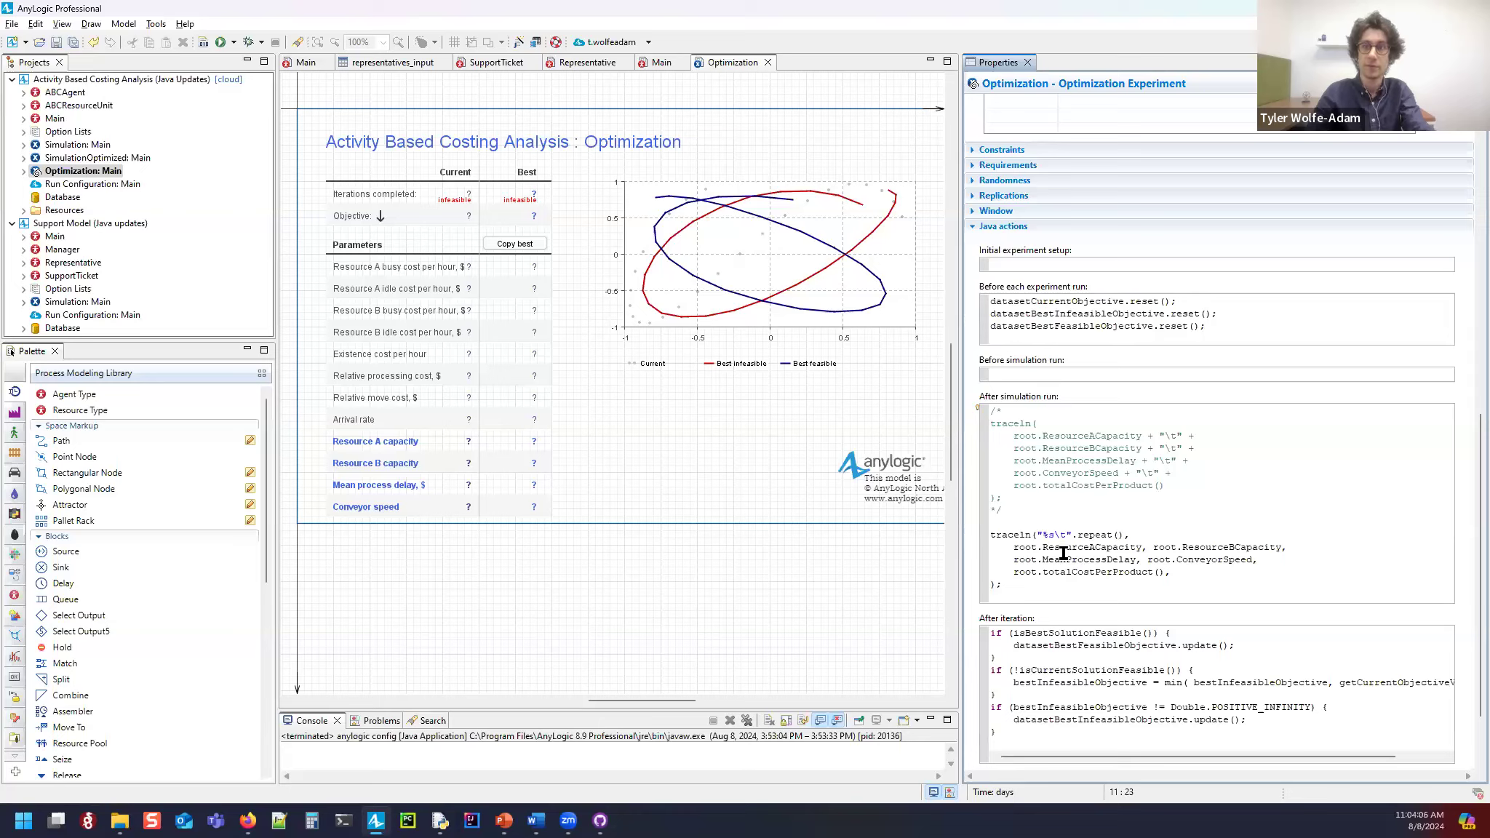
pyautogui.write('5')
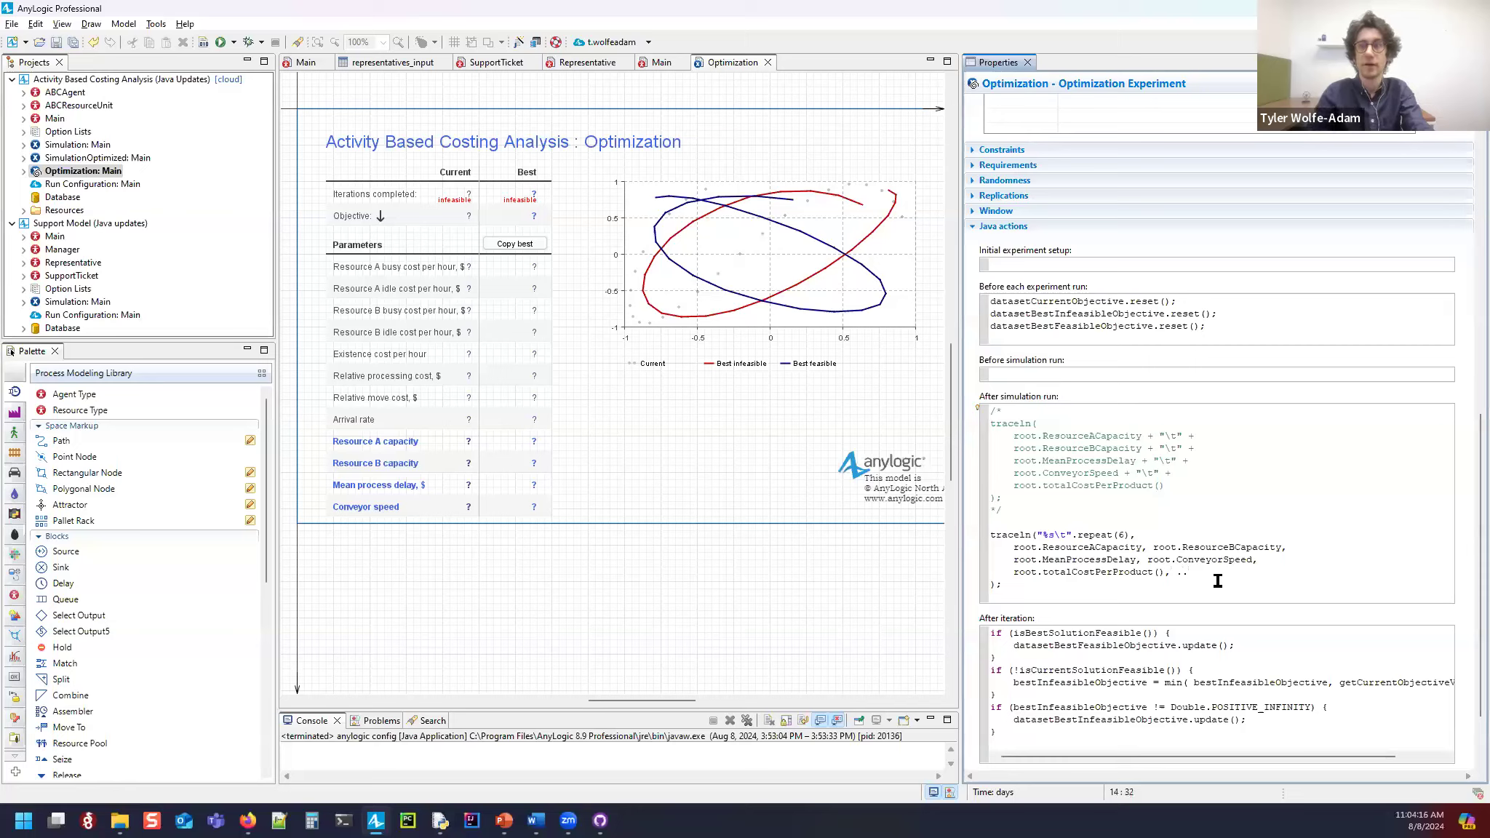
# Step: Set the format string's repeat count to 5 and remove the placeholder dots and trailing comma after root.totalCostPerProduct()
pyautogui.press('BackSpace')
pyautogui.press('BackSpace')
pyautogui.press('BackSpace')
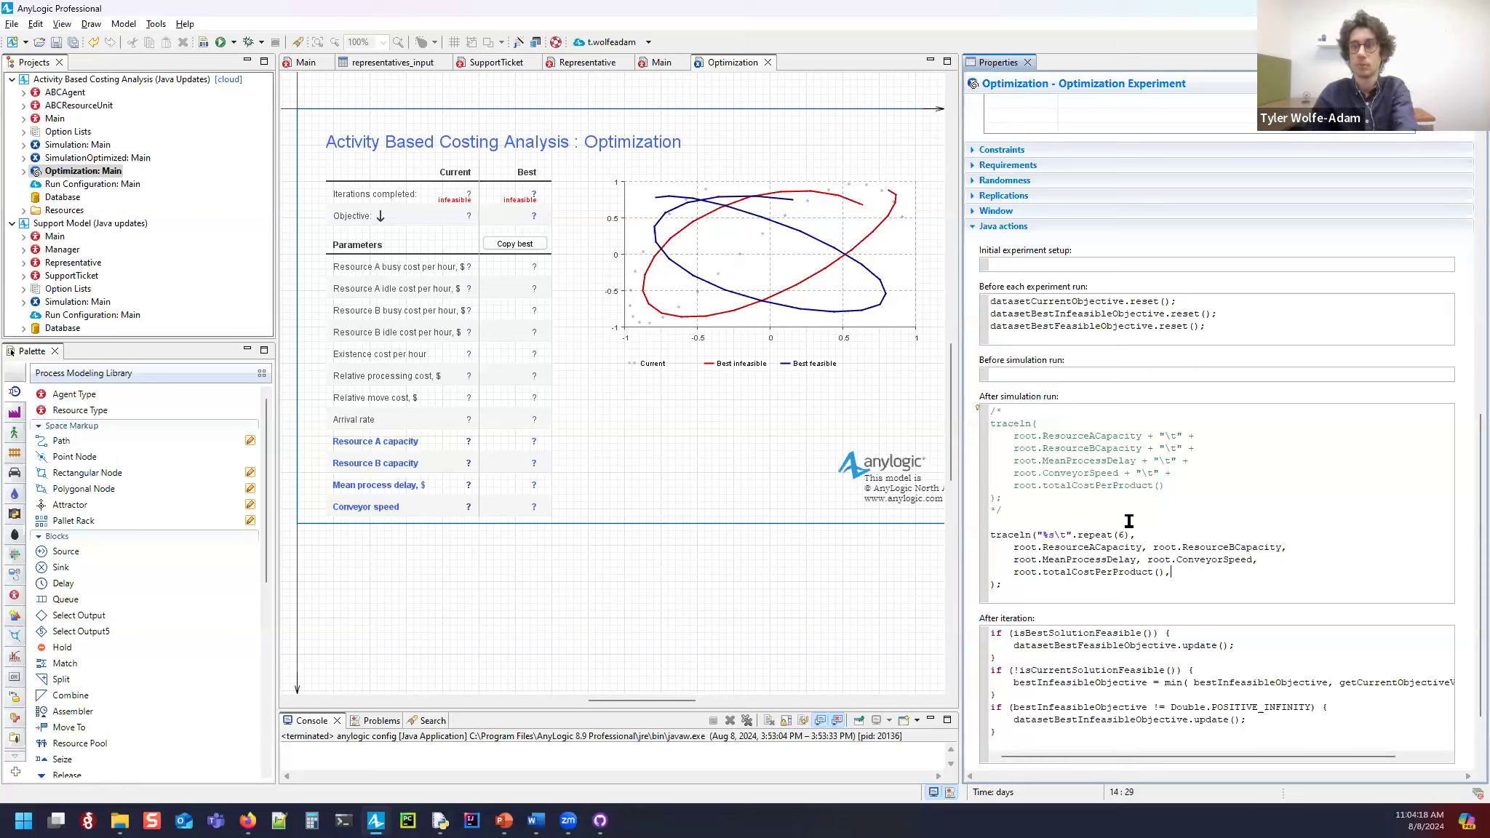
pyautogui.press('BackSpace')
pyautogui.write('5')
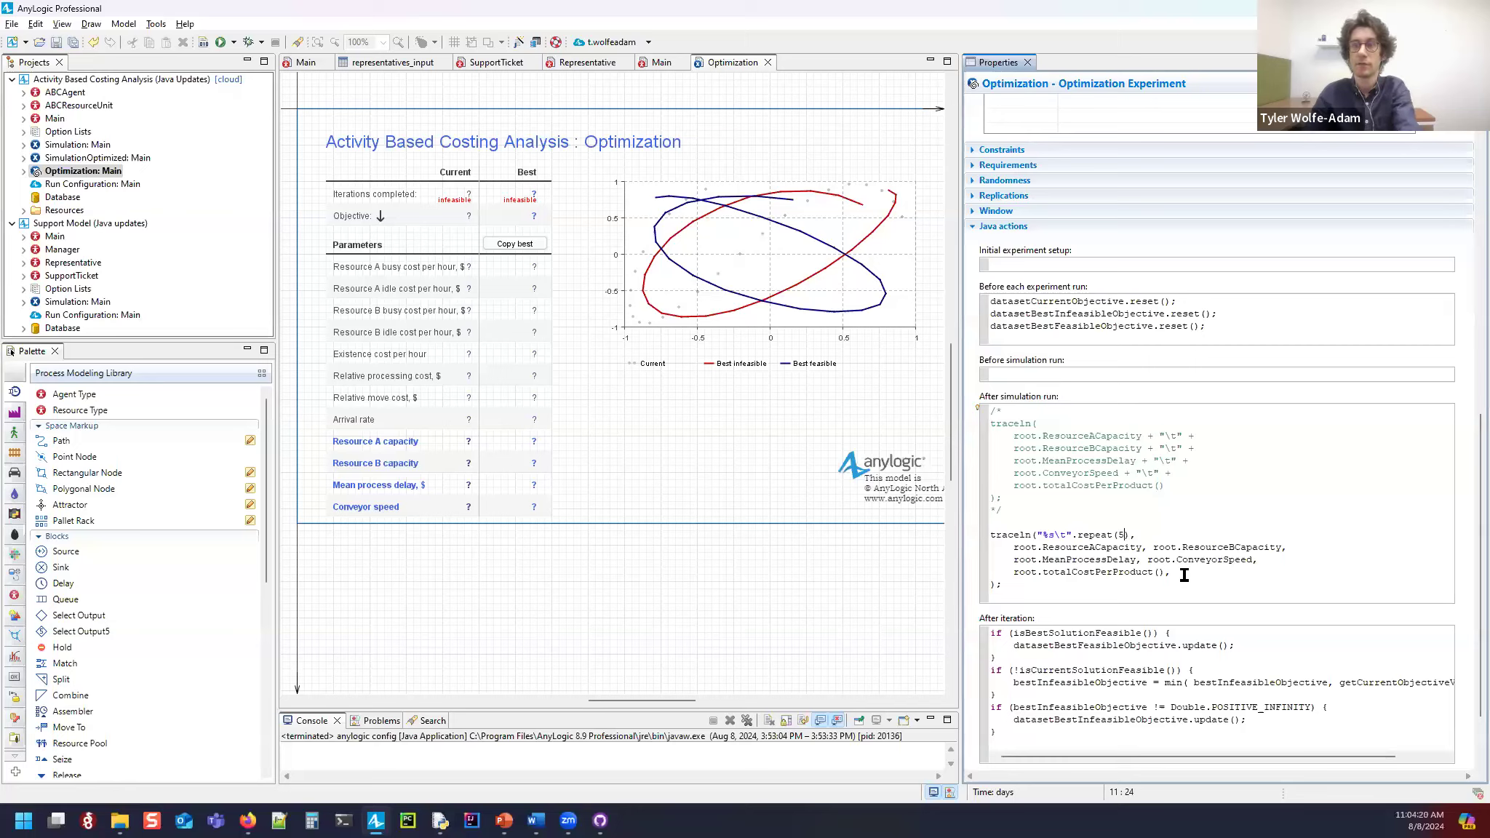
pyautogui.press('BackSpace')
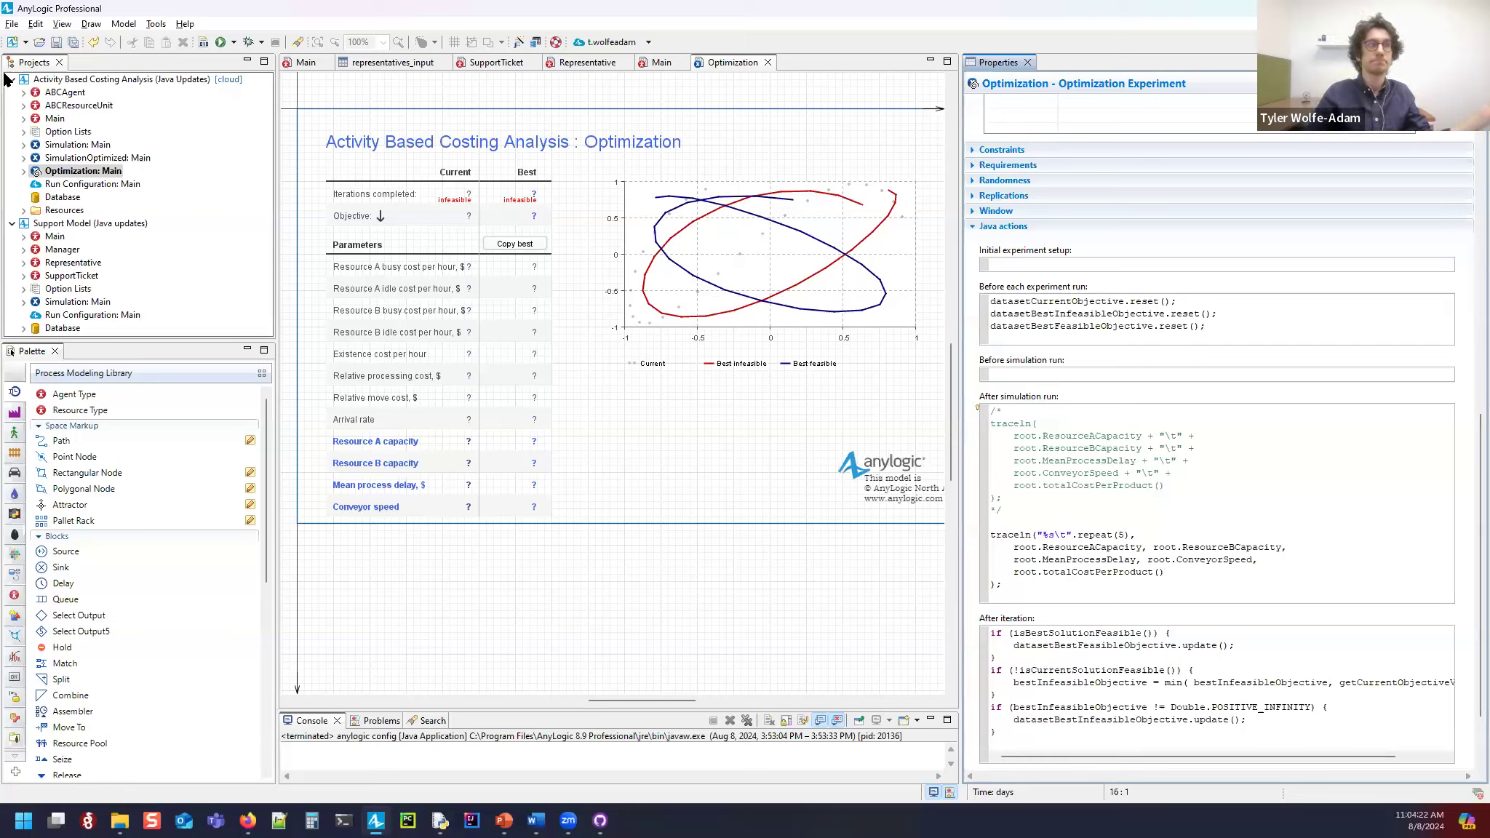
# Step: Close the Activity Based Costing Analysis (Java Updates) model and the Support Model (Java updates)
pyautogui.click(76, 79)
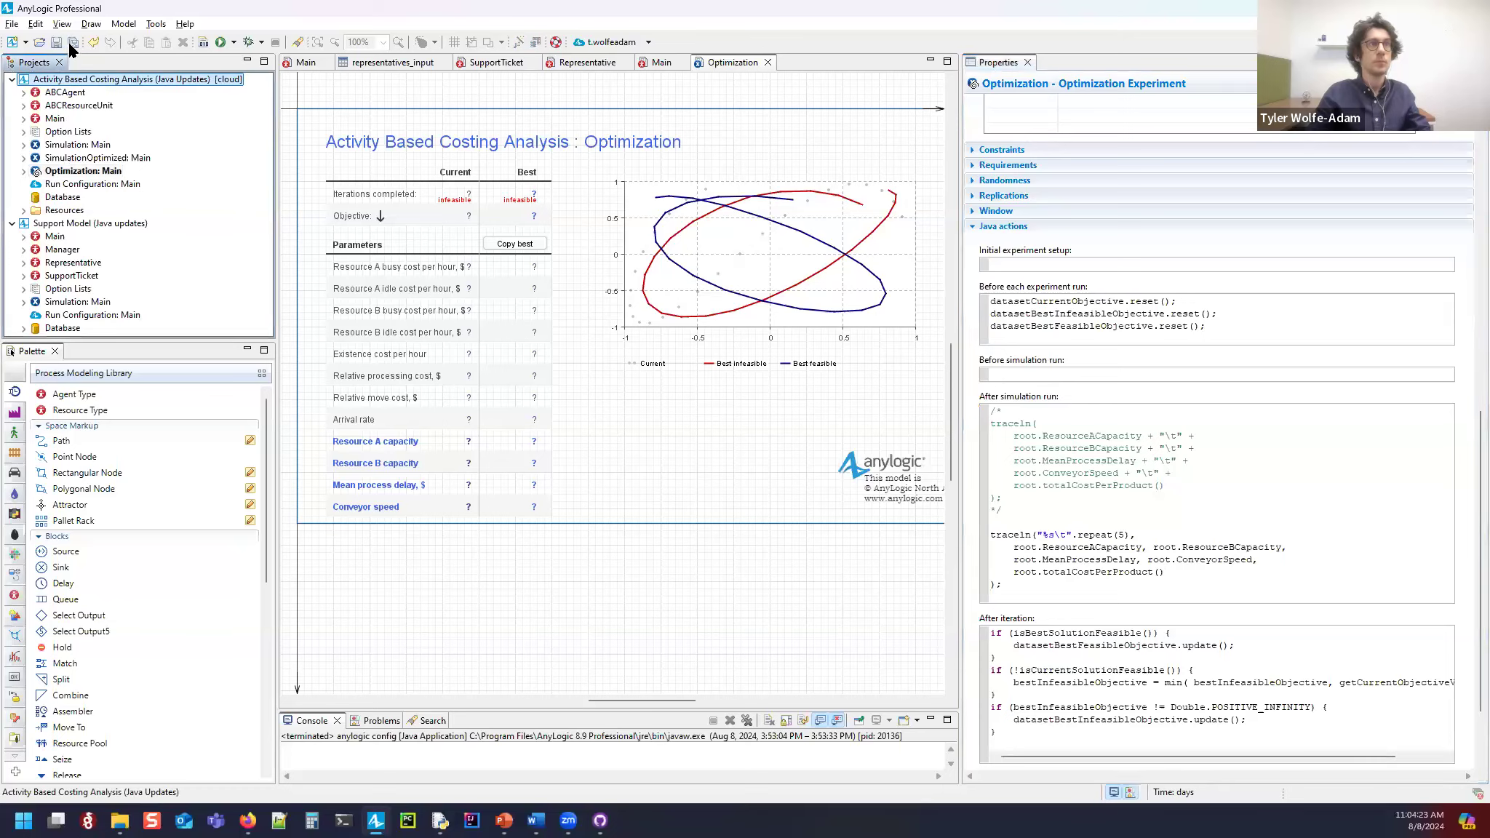
pyautogui.rightClick(100, 81)
pyautogui.click(135, 185)
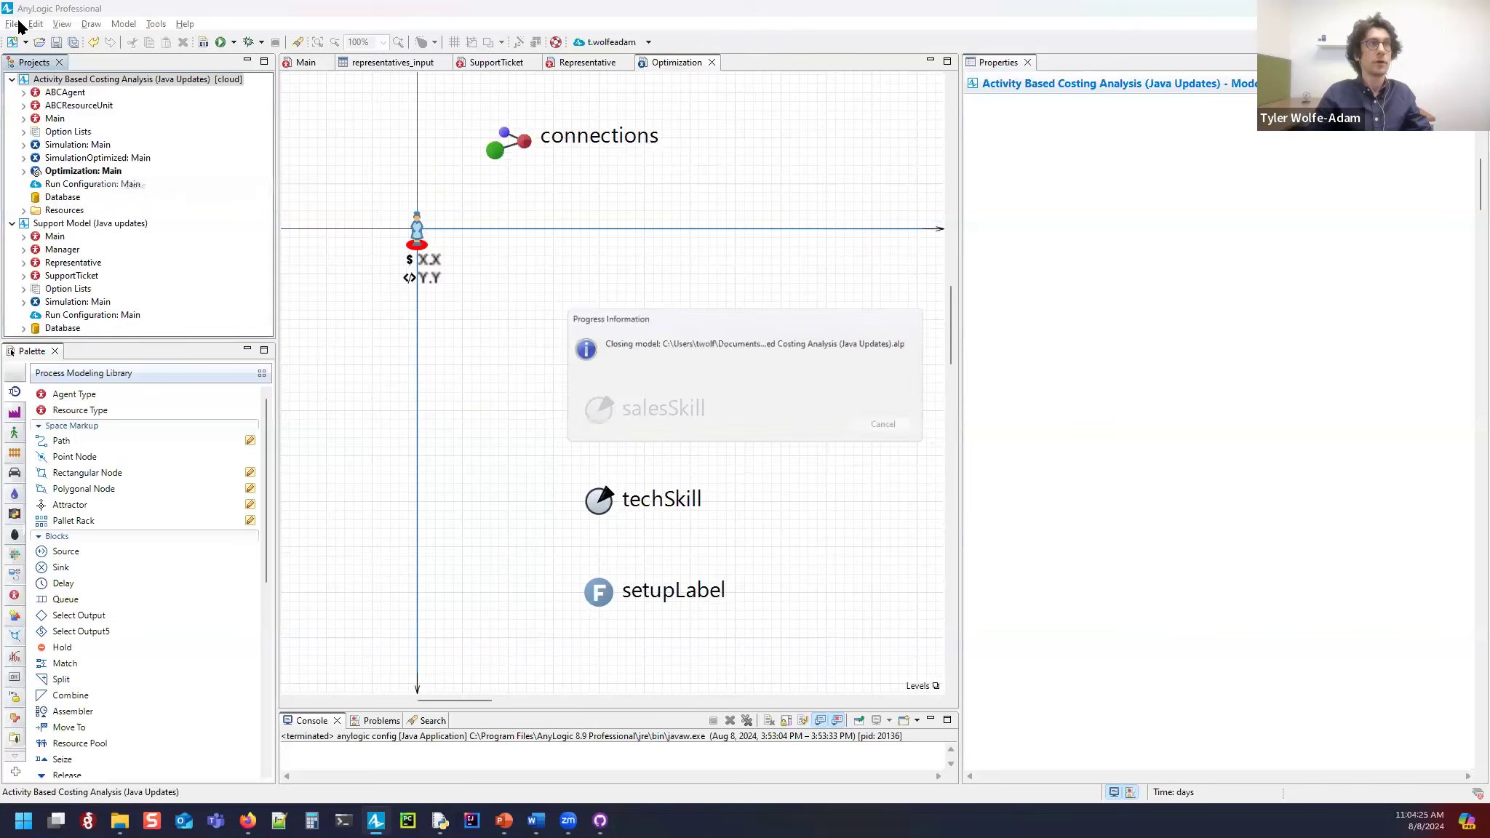
pyautogui.click(47, 80)
pyautogui.rightClick(46, 80)
pyautogui.click(82, 183)
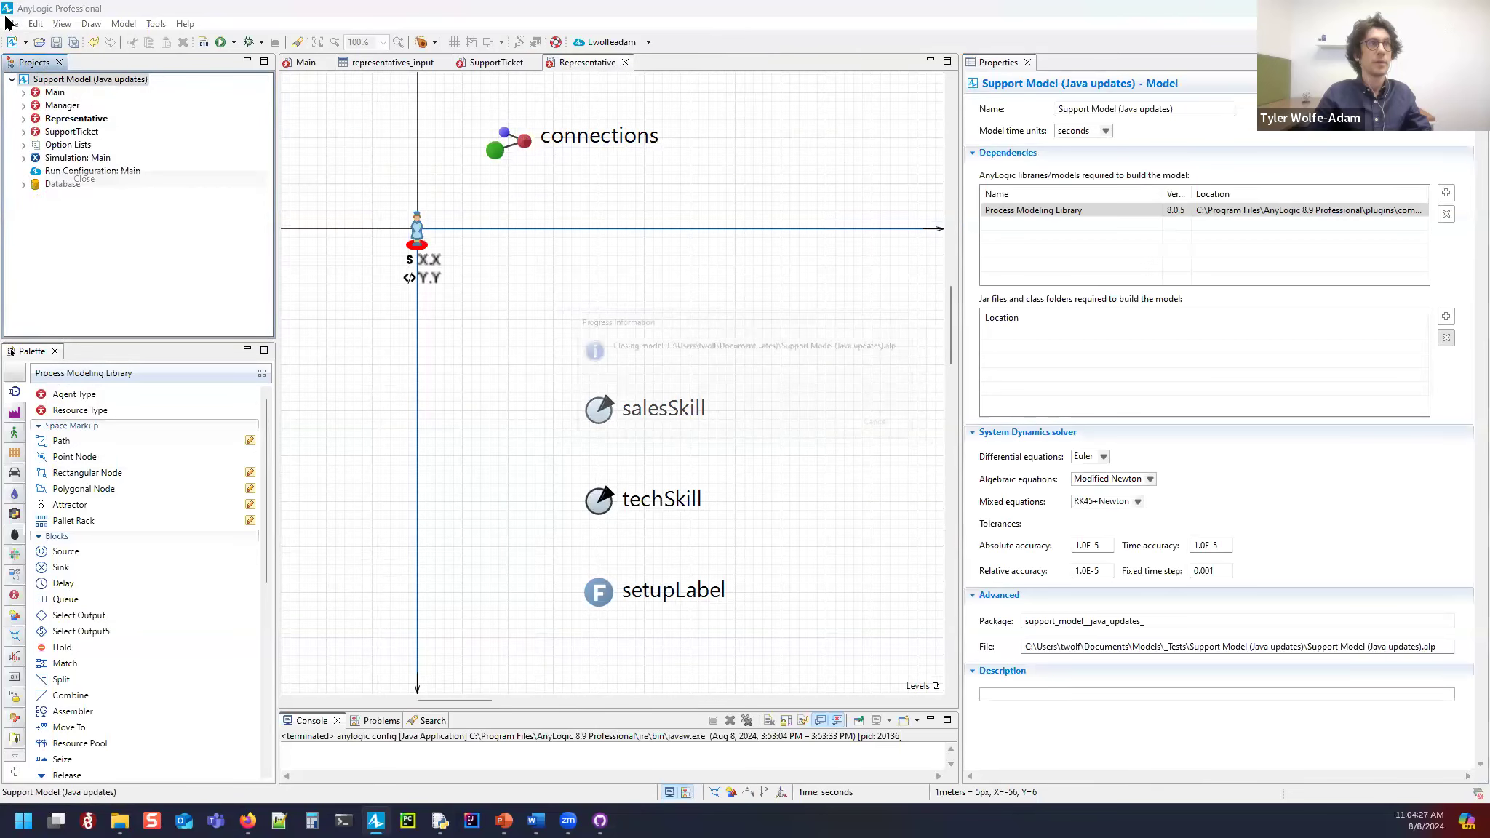
# Step: Open the recently used model Hierarchy test
pyautogui.click(12, 24)
pyautogui.moveTo(47, 72)
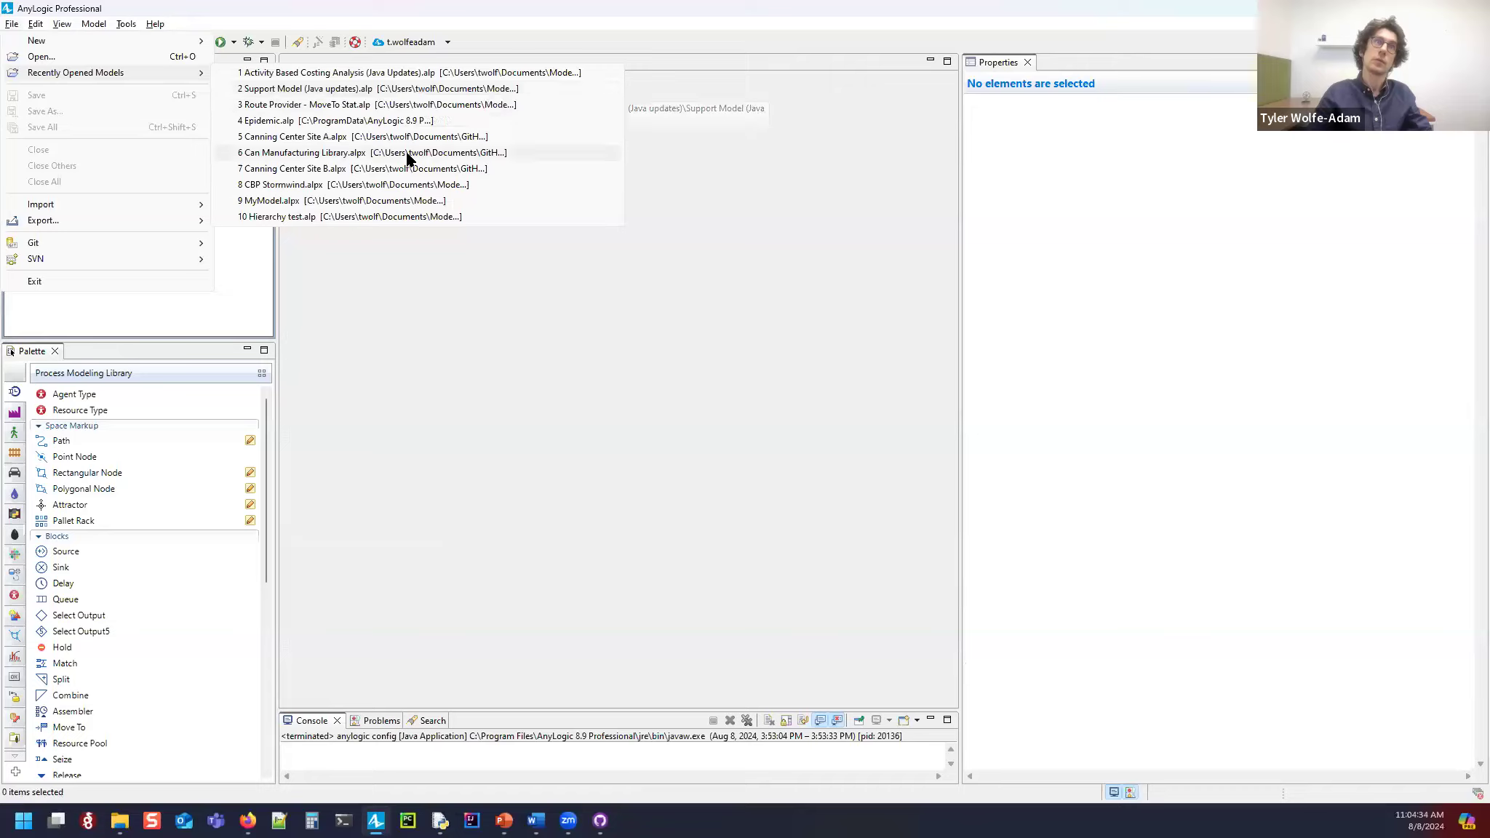
pyautogui.click(366, 216)
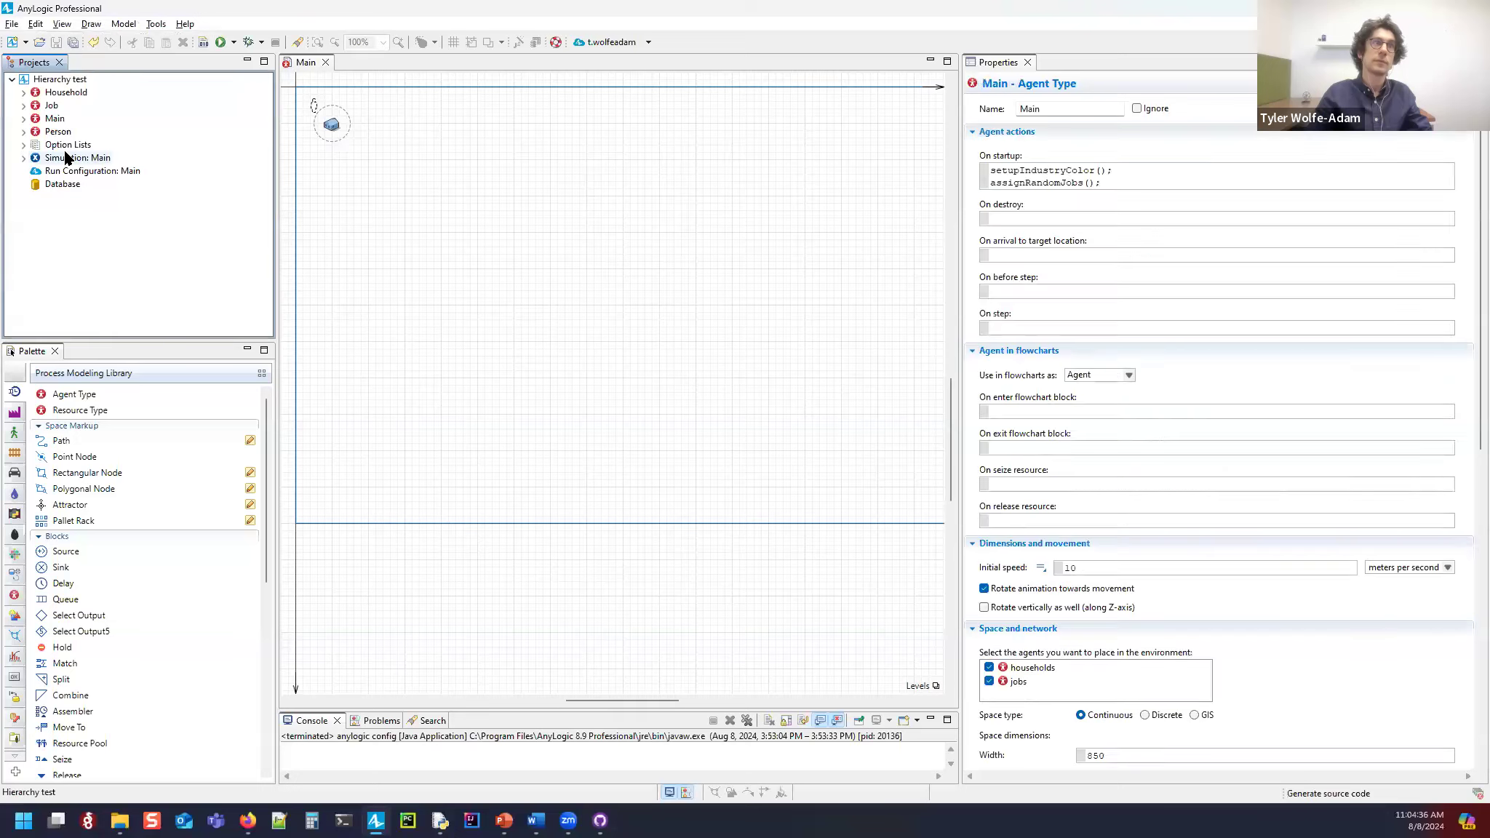
# Step: Examine the households and jobs populations on Main and the entries of the Industry option list
pyautogui.moveTo(364, 212); pyautogui.dragTo(650, 280)
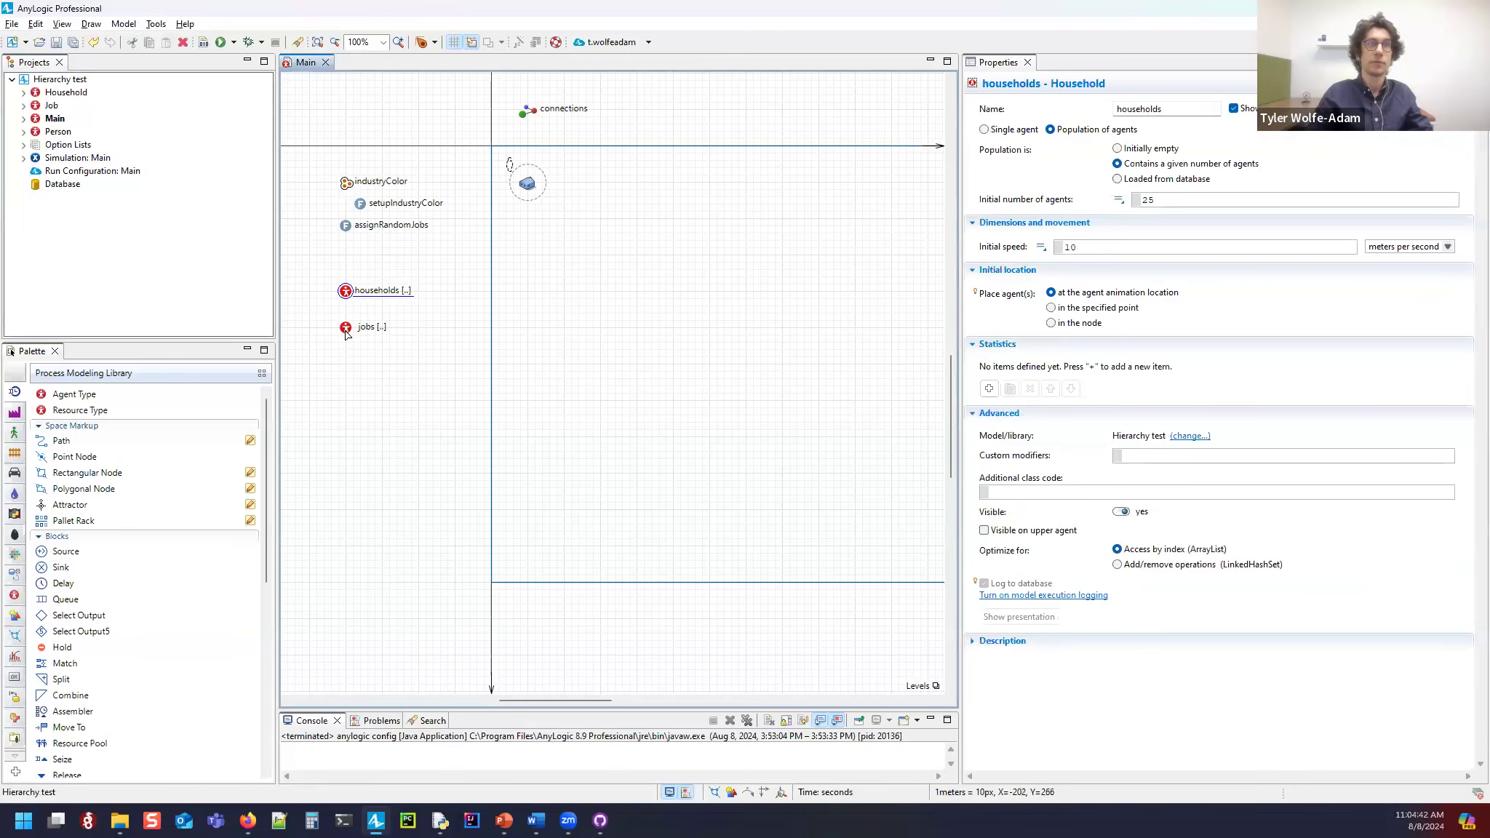
pyautogui.click(348, 332)
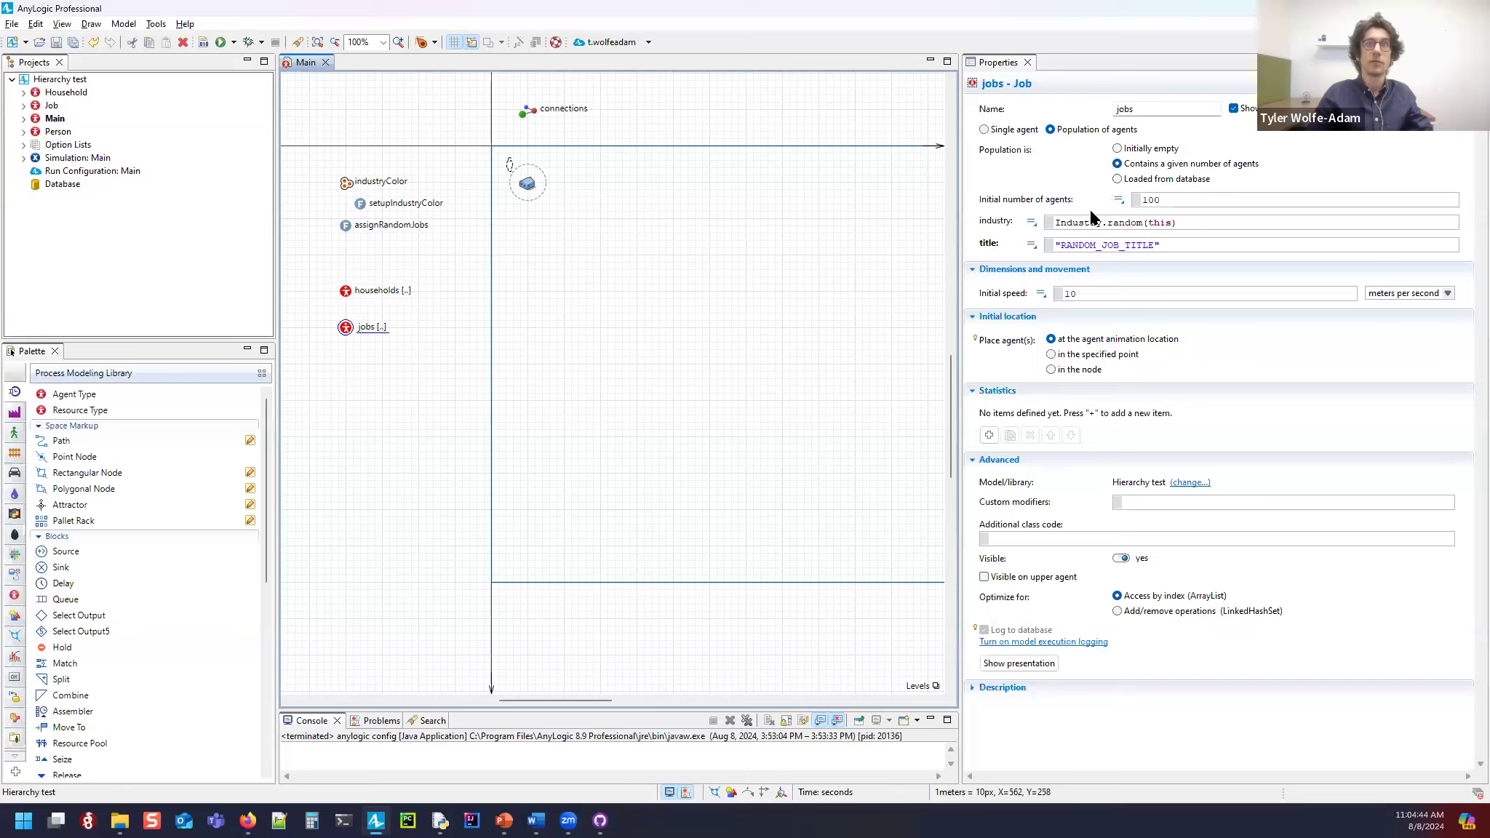
pyautogui.click(69, 145)
pyautogui.click(23, 145)
pyautogui.click(72, 158)
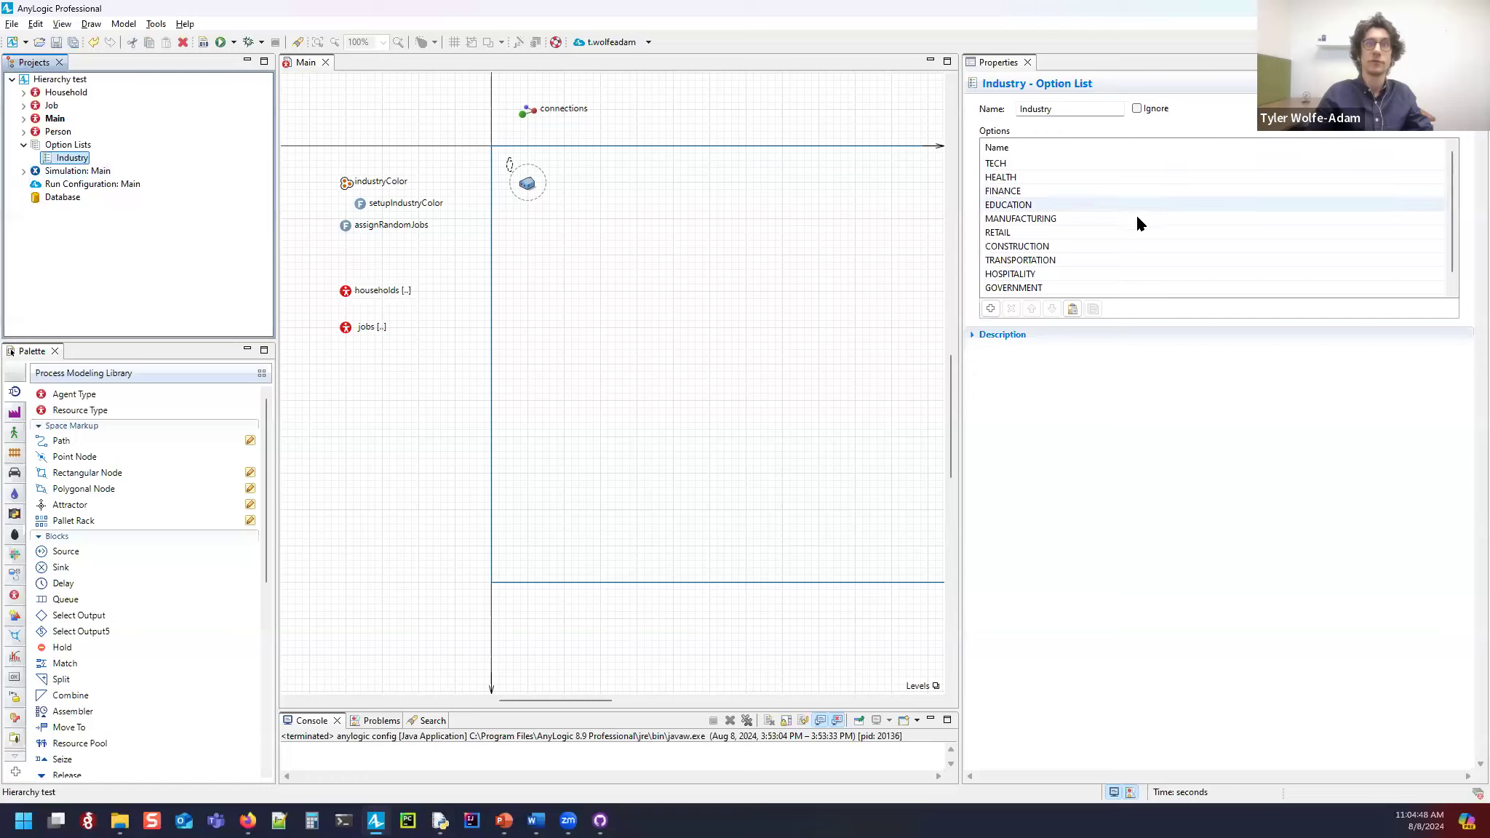
# Step: Open the Household agent type and examine how many agents its people population contains
pyautogui.click(61, 93)
pyautogui.doubleClick(61, 93)
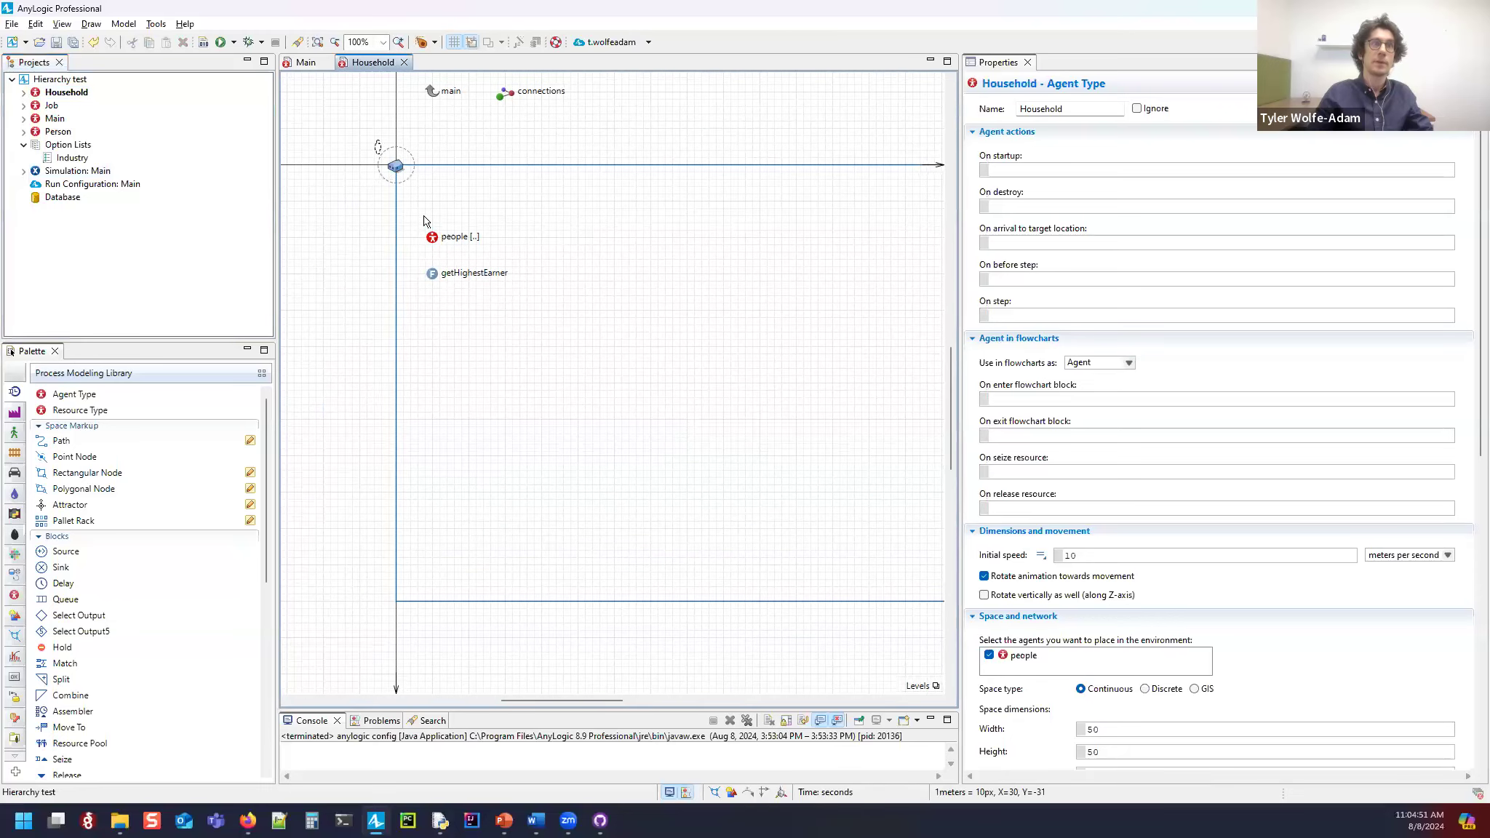
pyautogui.click(431, 238)
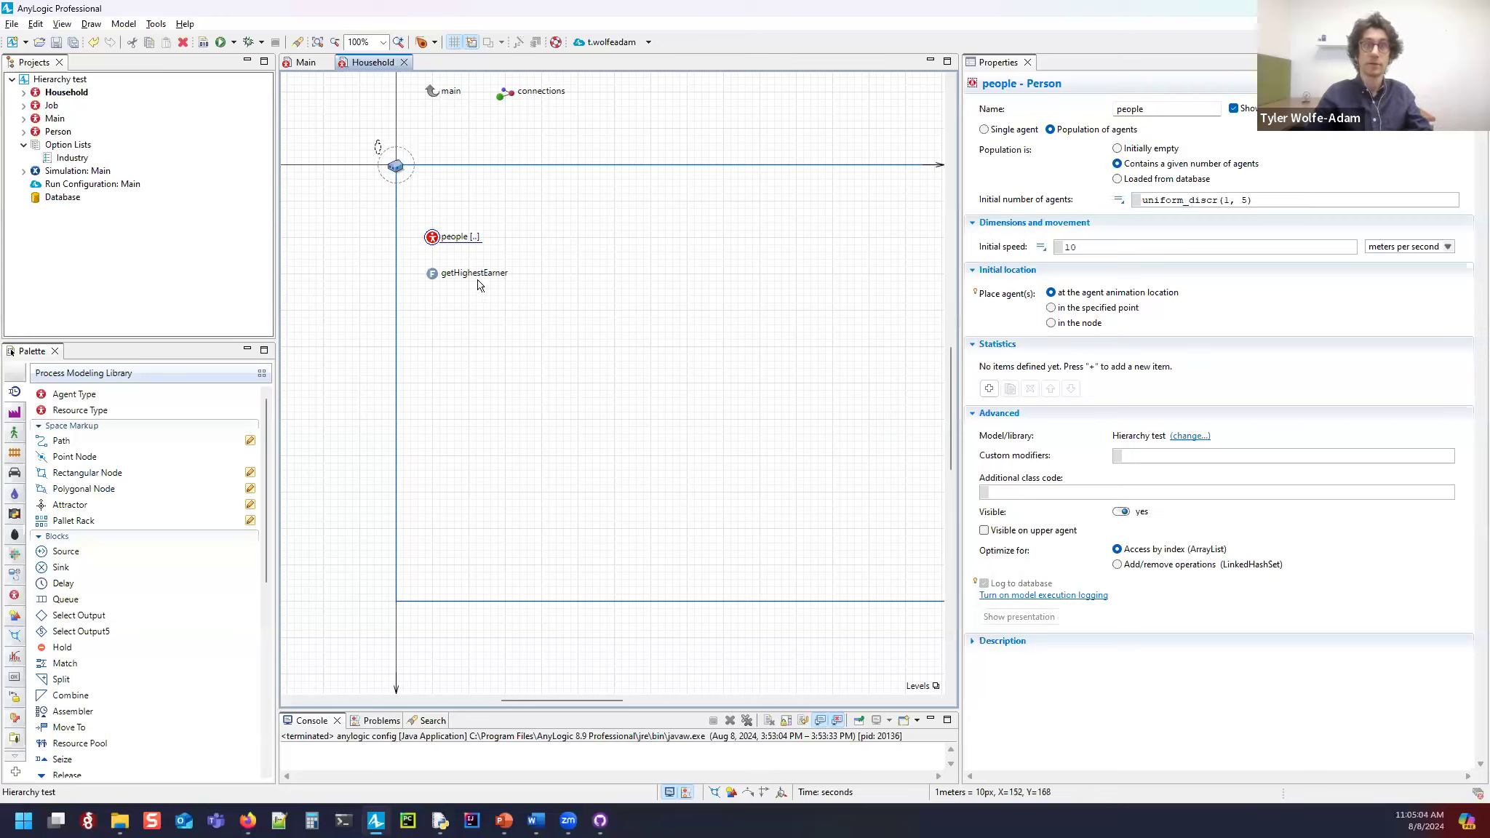
# Step: Examine how Household's getHighestEarner function filters people with a connected jobLink and picks the top one by income
pyautogui.click(431, 273)
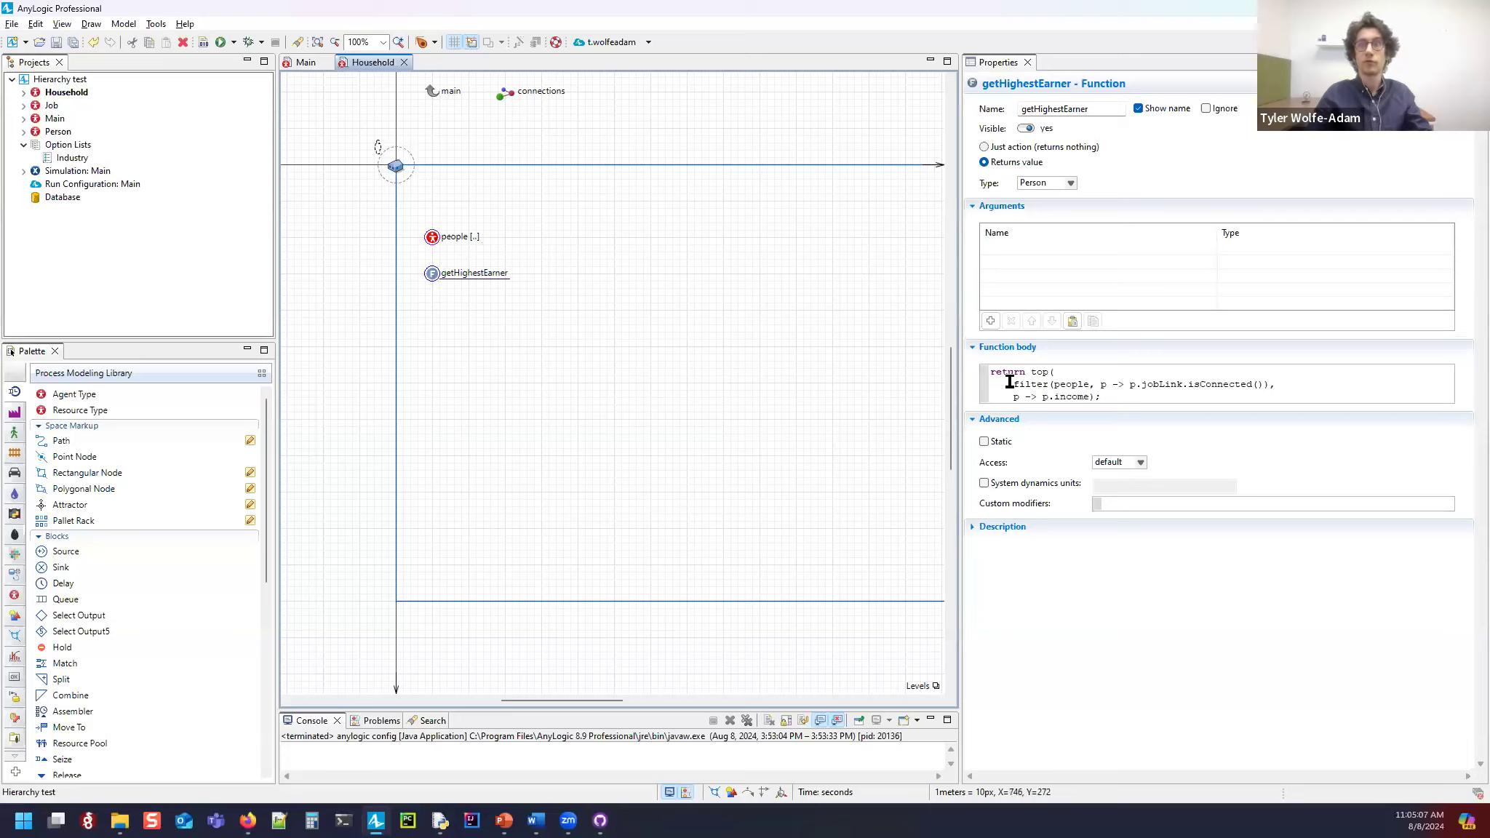
pyautogui.moveTo(1013, 384); pyautogui.dragTo(1082, 387)
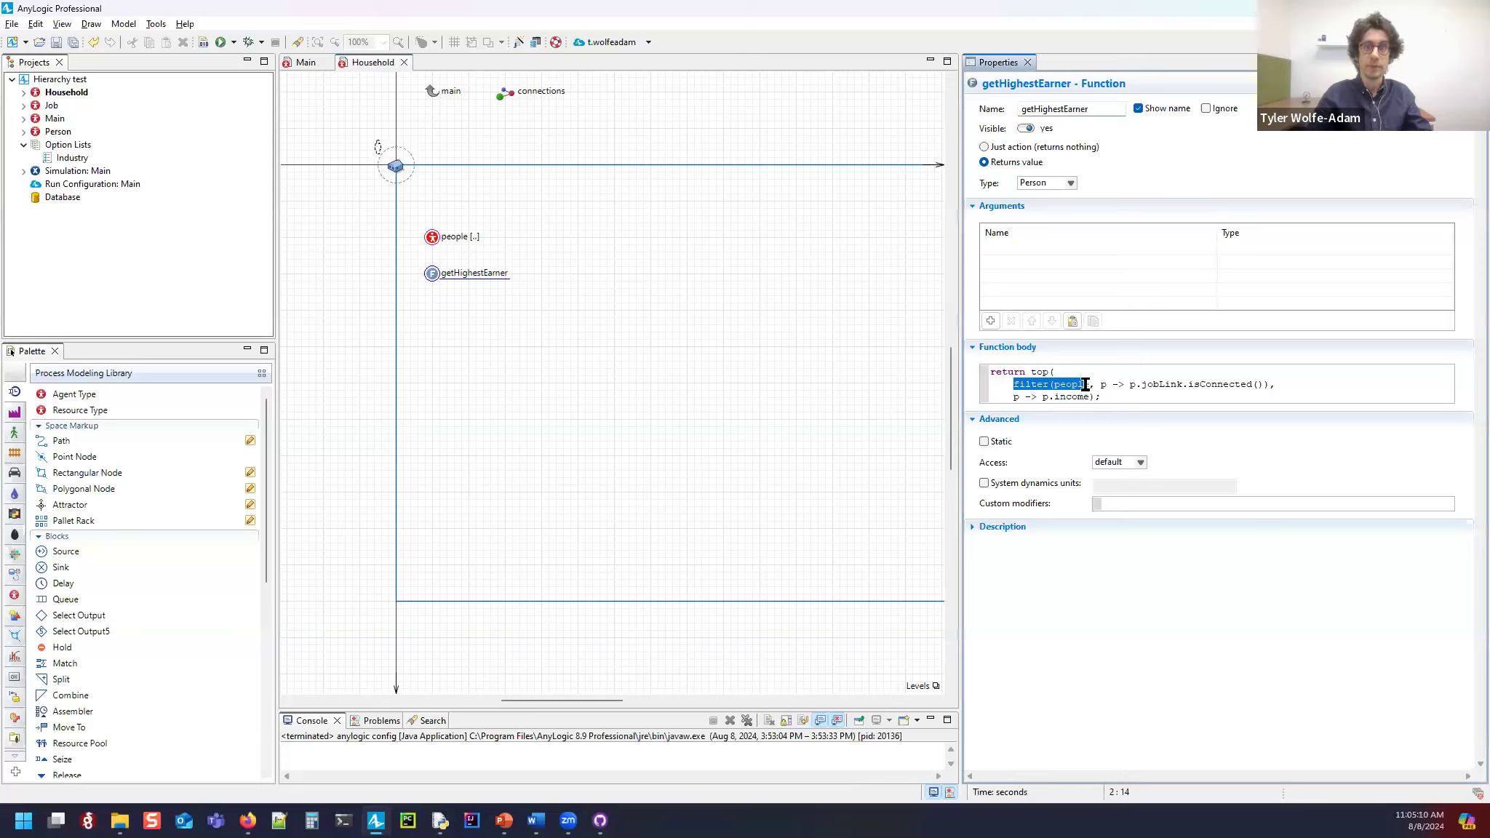
pyautogui.doubleClick(1103, 384)
pyautogui.moveTo(1118, 384); pyautogui.dragTo(1291, 380)
pyautogui.click(1292, 380)
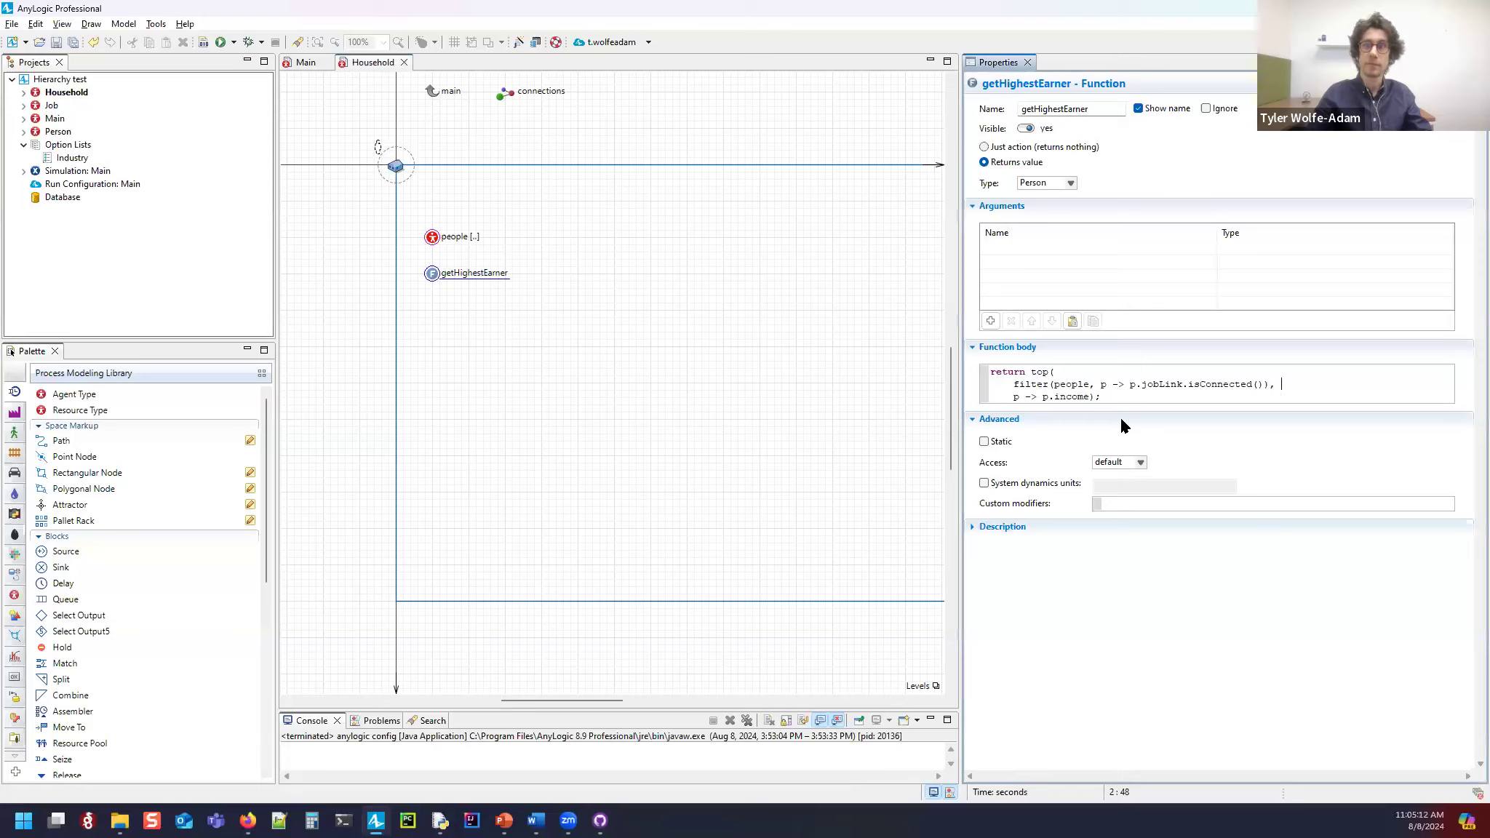
pyautogui.click(1044, 371)
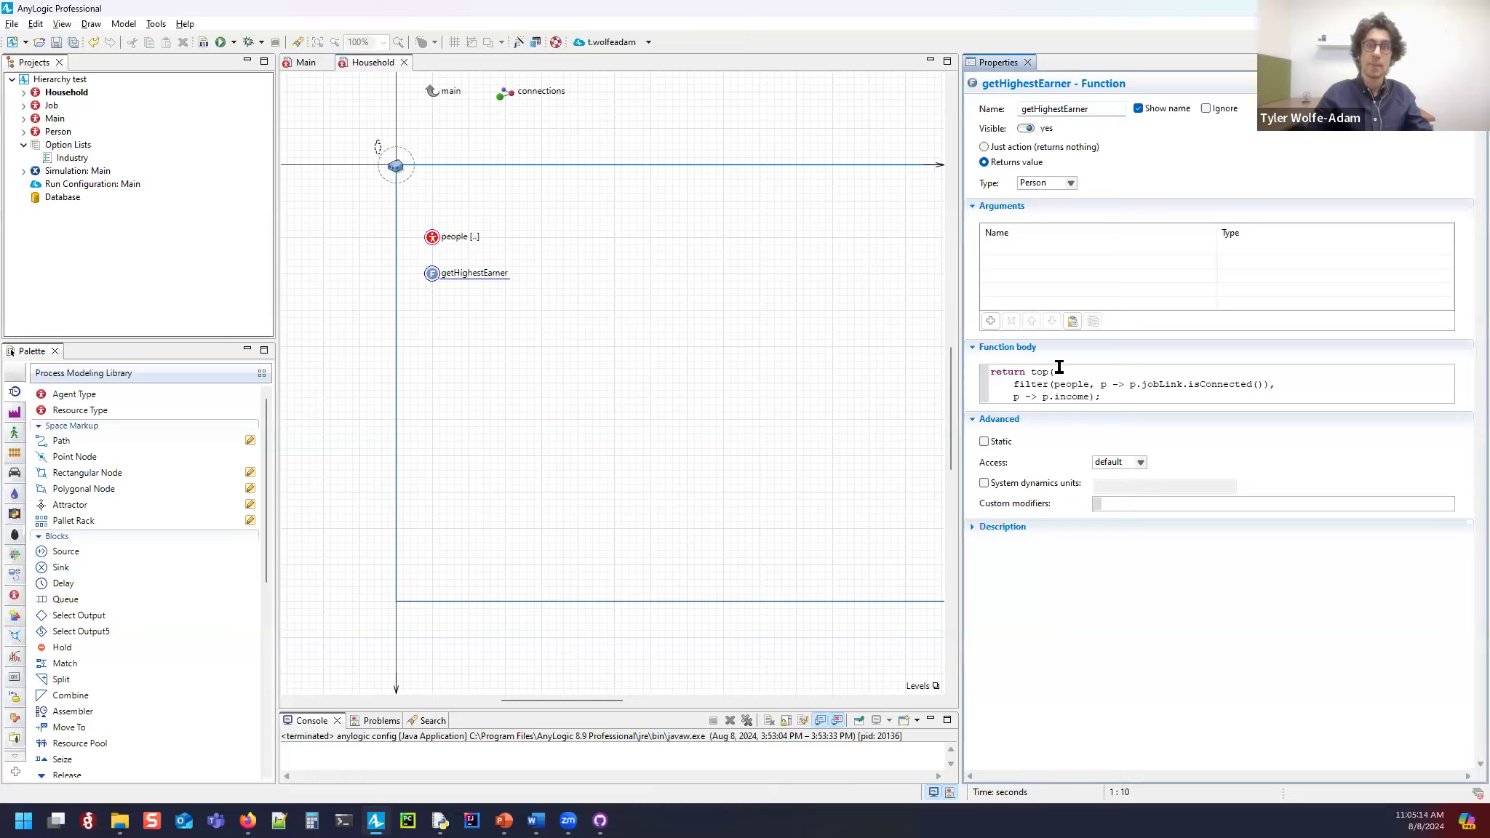
pyautogui.moveTo(1043, 396); pyautogui.dragTo(1088, 398)
pyautogui.click(1110, 397)
# Step: Open the Person agent type and examine its income variable among the links and functions
pyautogui.click(58, 132)
pyautogui.moveTo(426, 226); pyautogui.dragTo(595, 305)
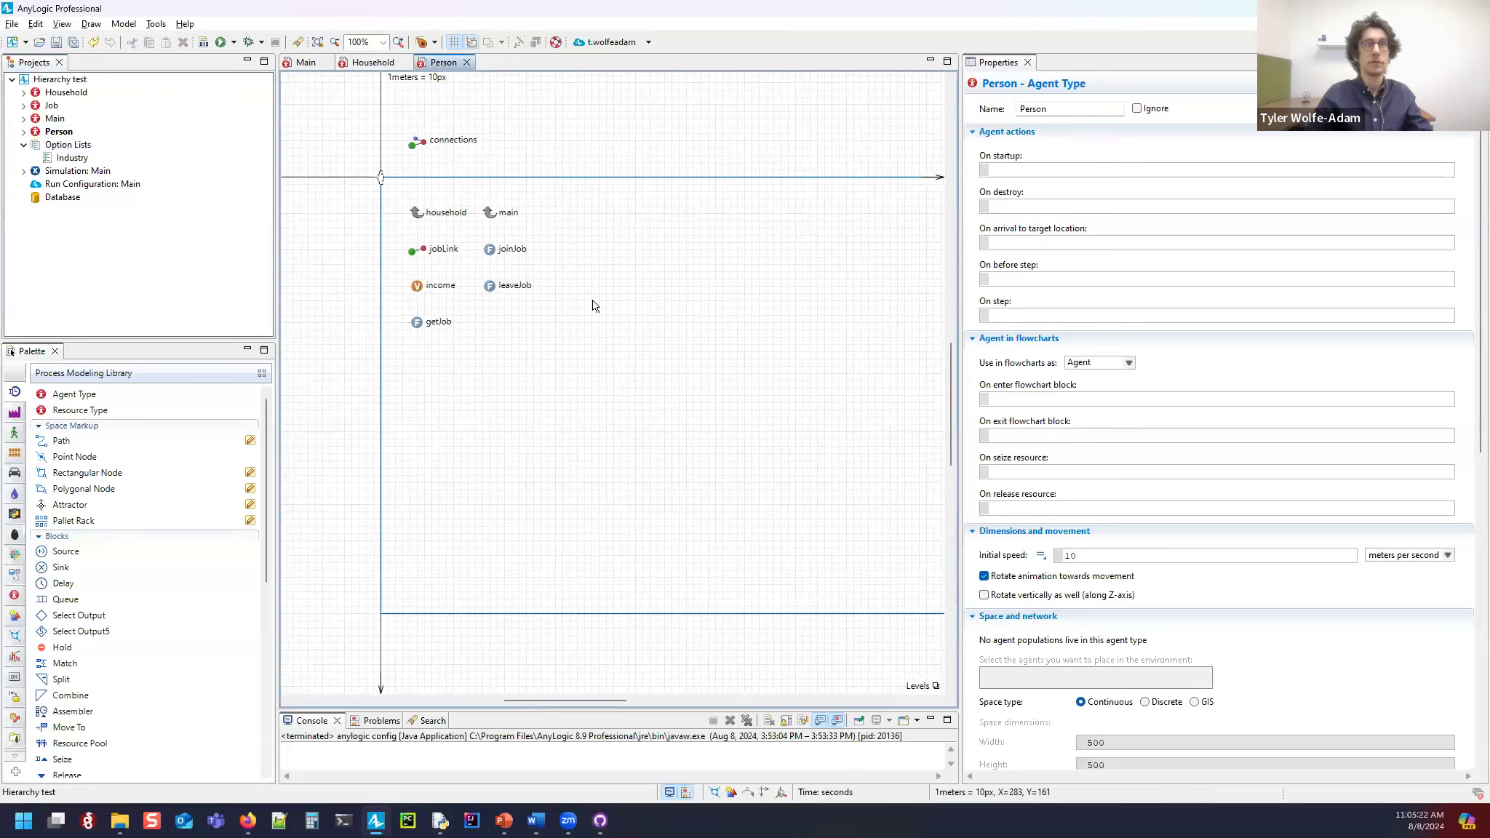
pyautogui.click(427, 299)
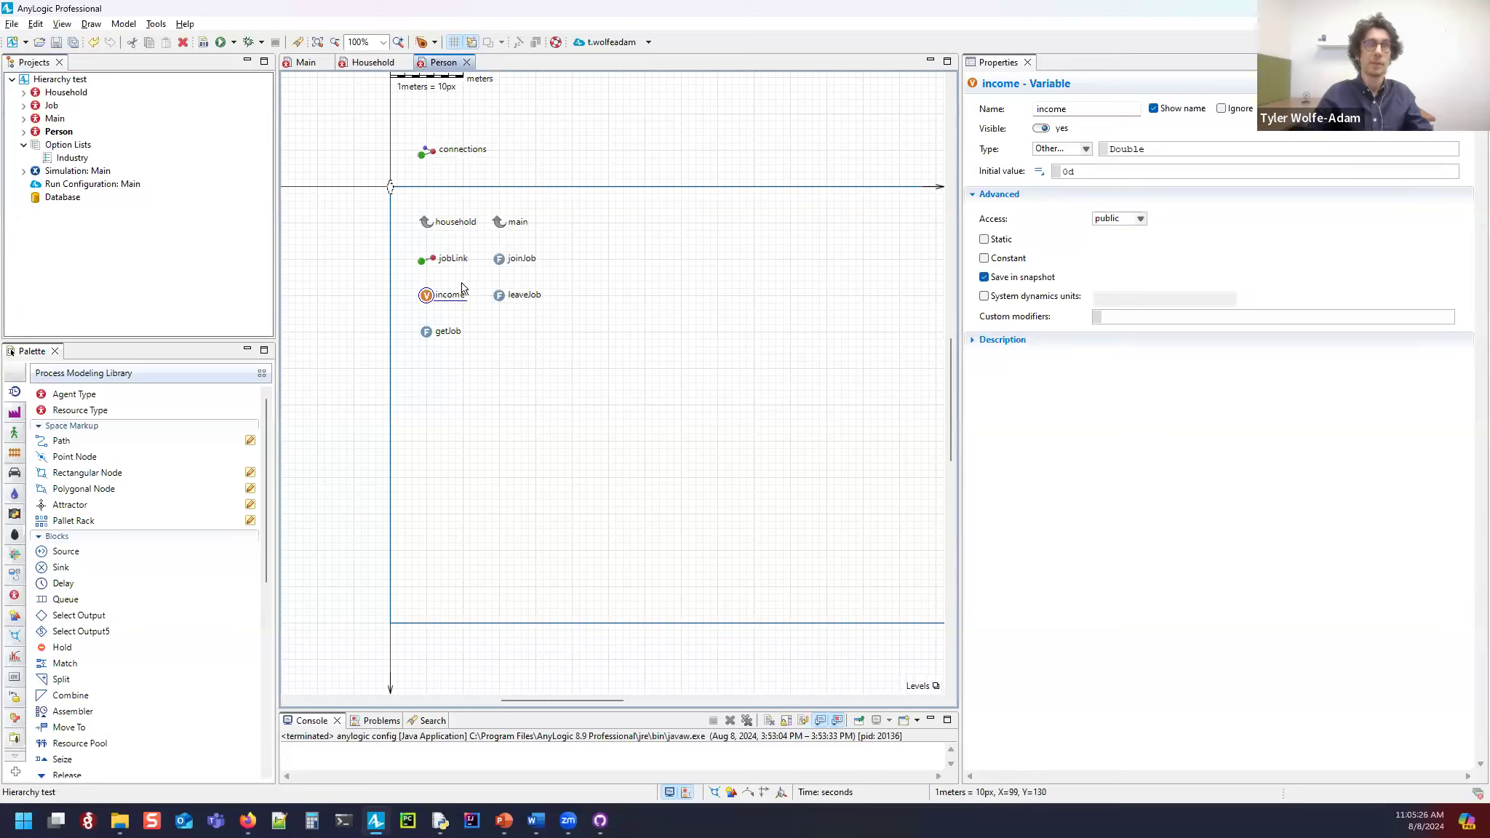
pyautogui.moveTo(450, 269); pyautogui.dragTo(485, 307)
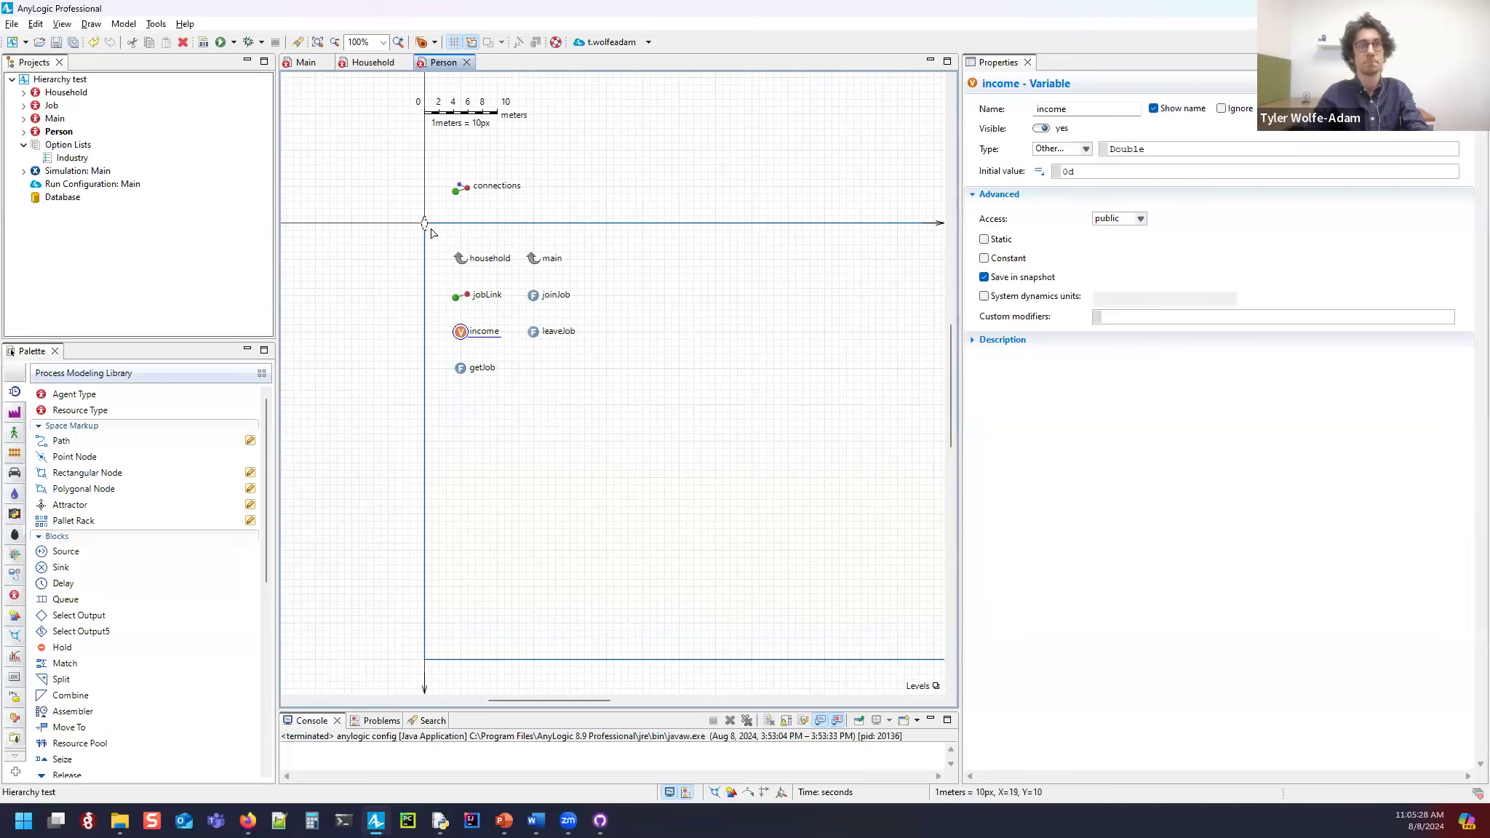
# Step: Examine the person group's On click code, which chains get_Household(), getHighestEarner(), getJob() and industry inside traceln
pyautogui.click(429, 226)
pyautogui.moveTo(962, 404); pyautogui.dragTo(762, 399)
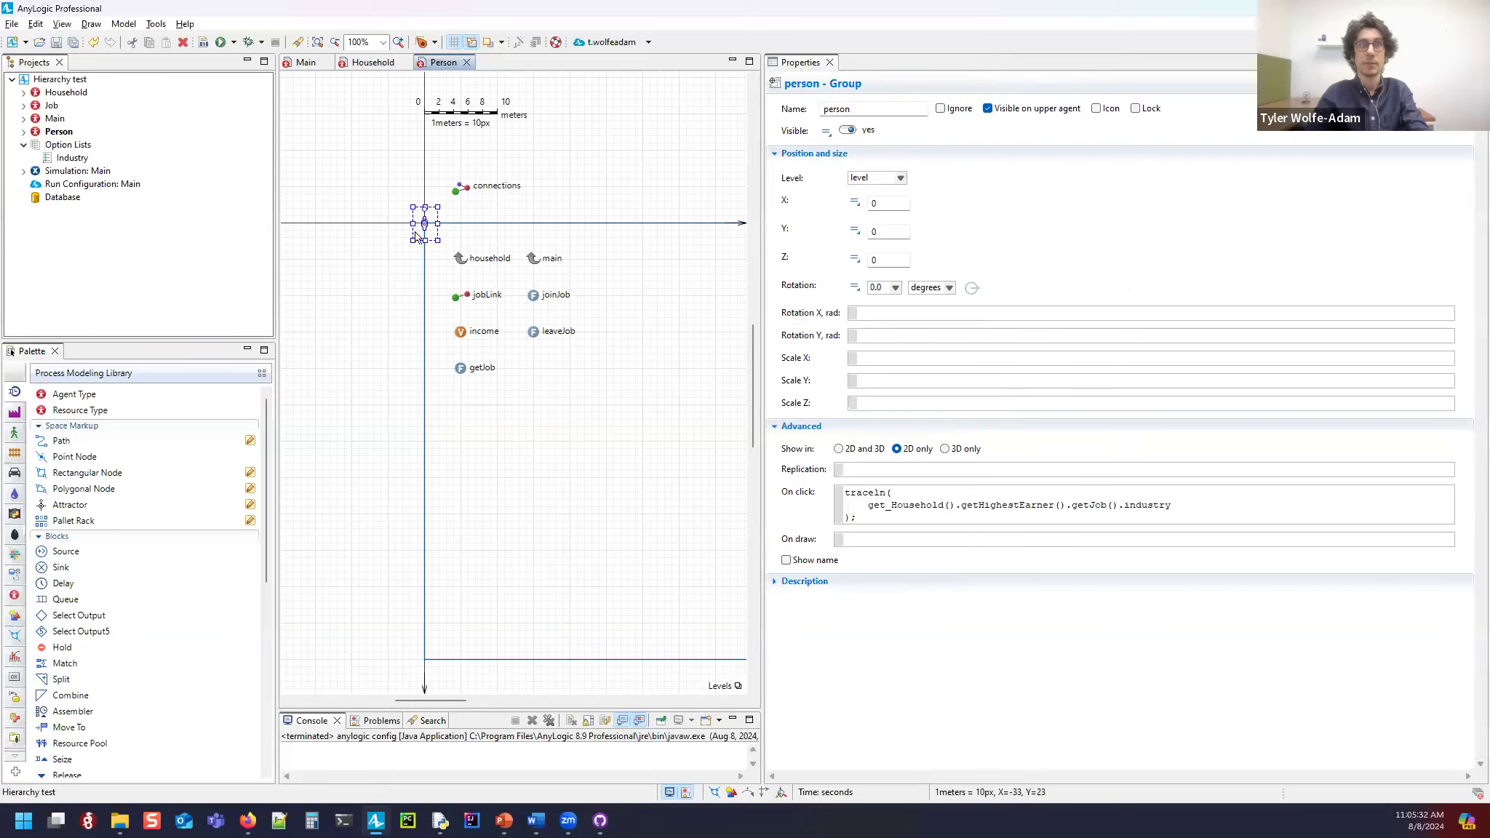
pyautogui.click(865, 515)
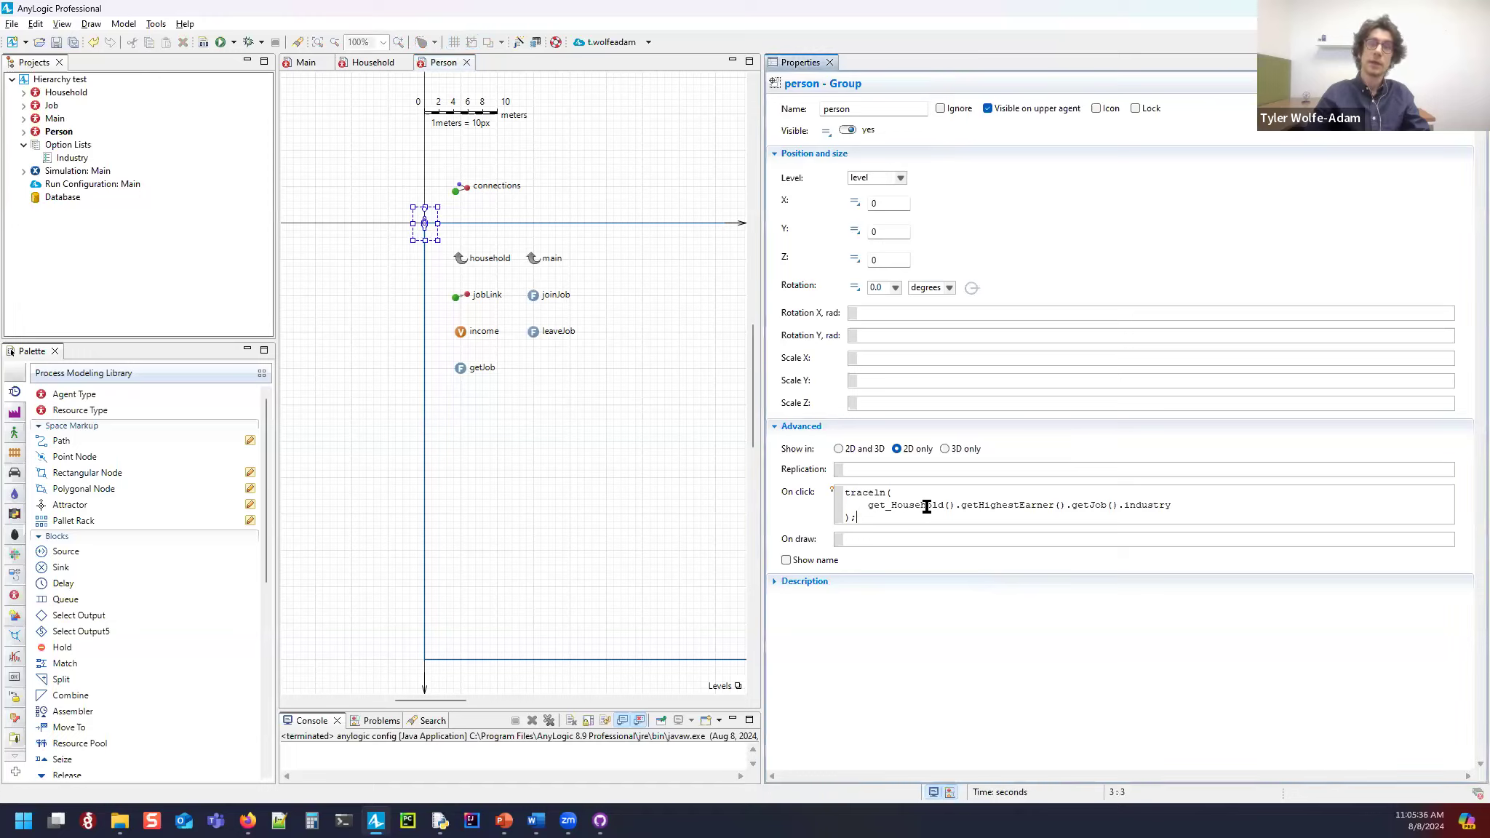
pyautogui.moveTo(868, 505); pyautogui.dragTo(1066, 505)
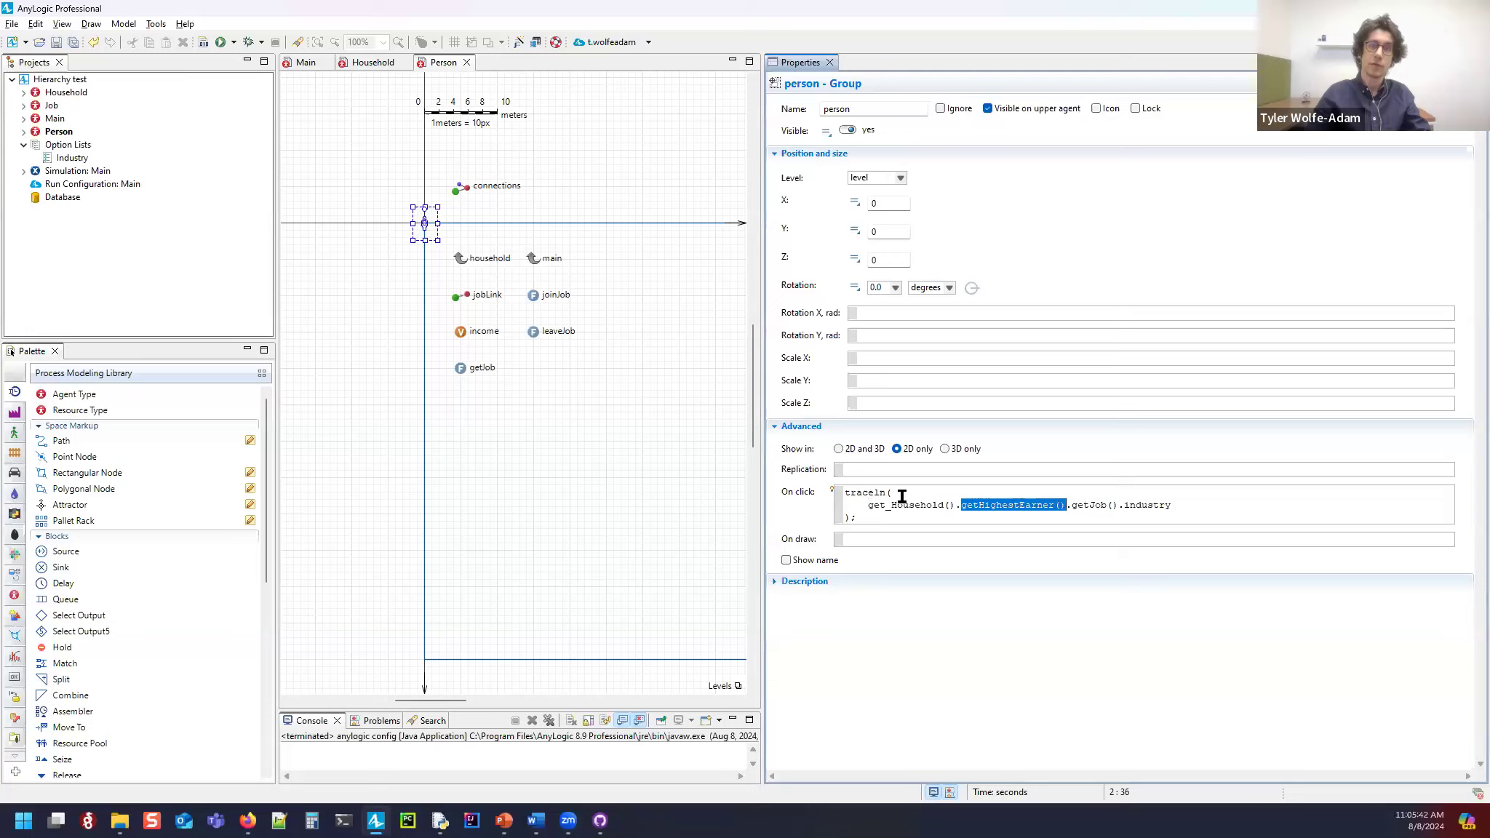
pyautogui.click(1095, 504)
pyautogui.click(1178, 505)
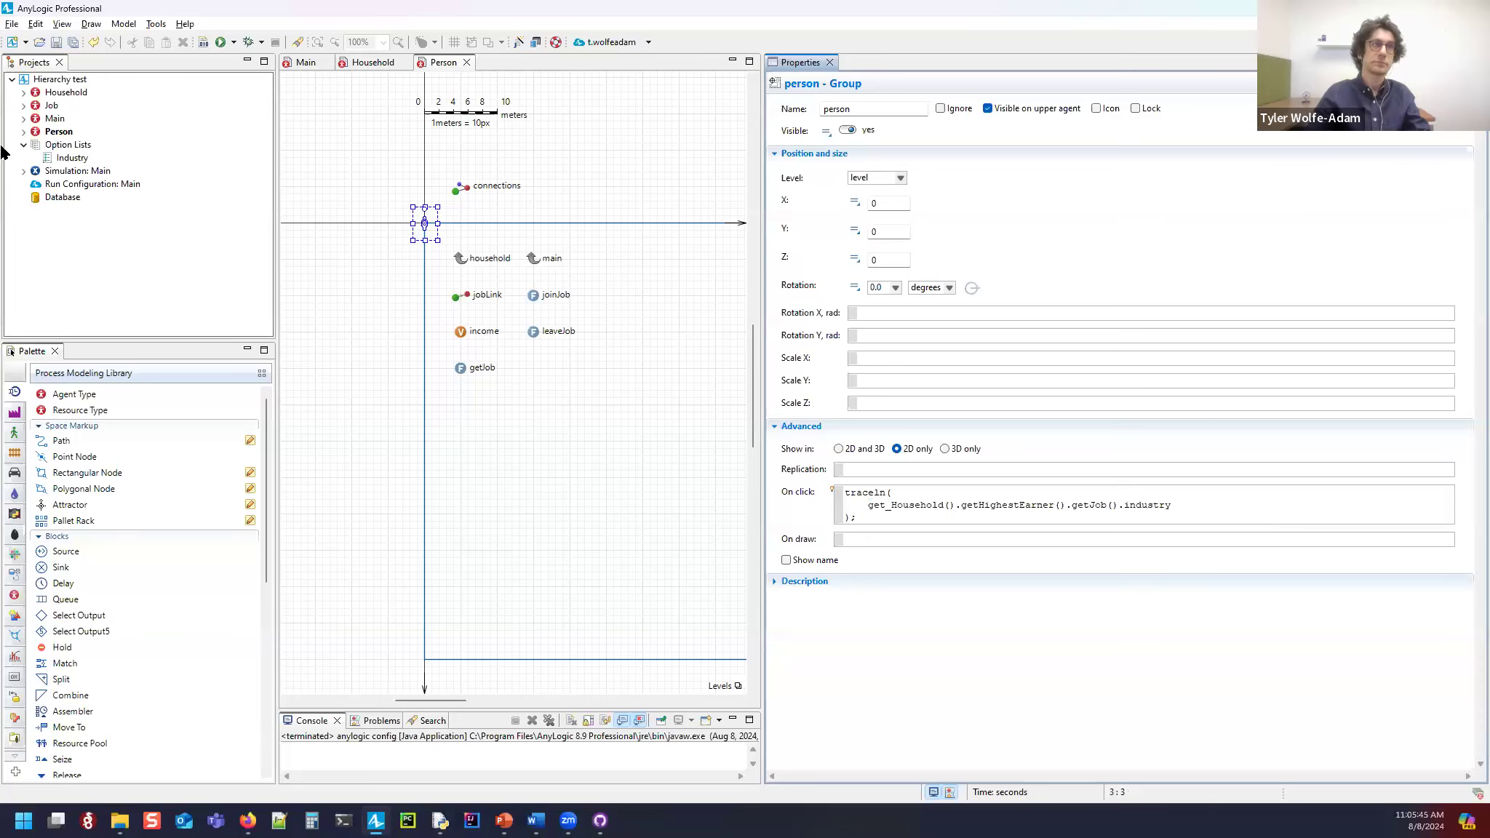
# Step: Run the Simulation experiment of the Hierarchy test model
pyautogui.rightClick(76, 172)
pyautogui.click(109, 397)
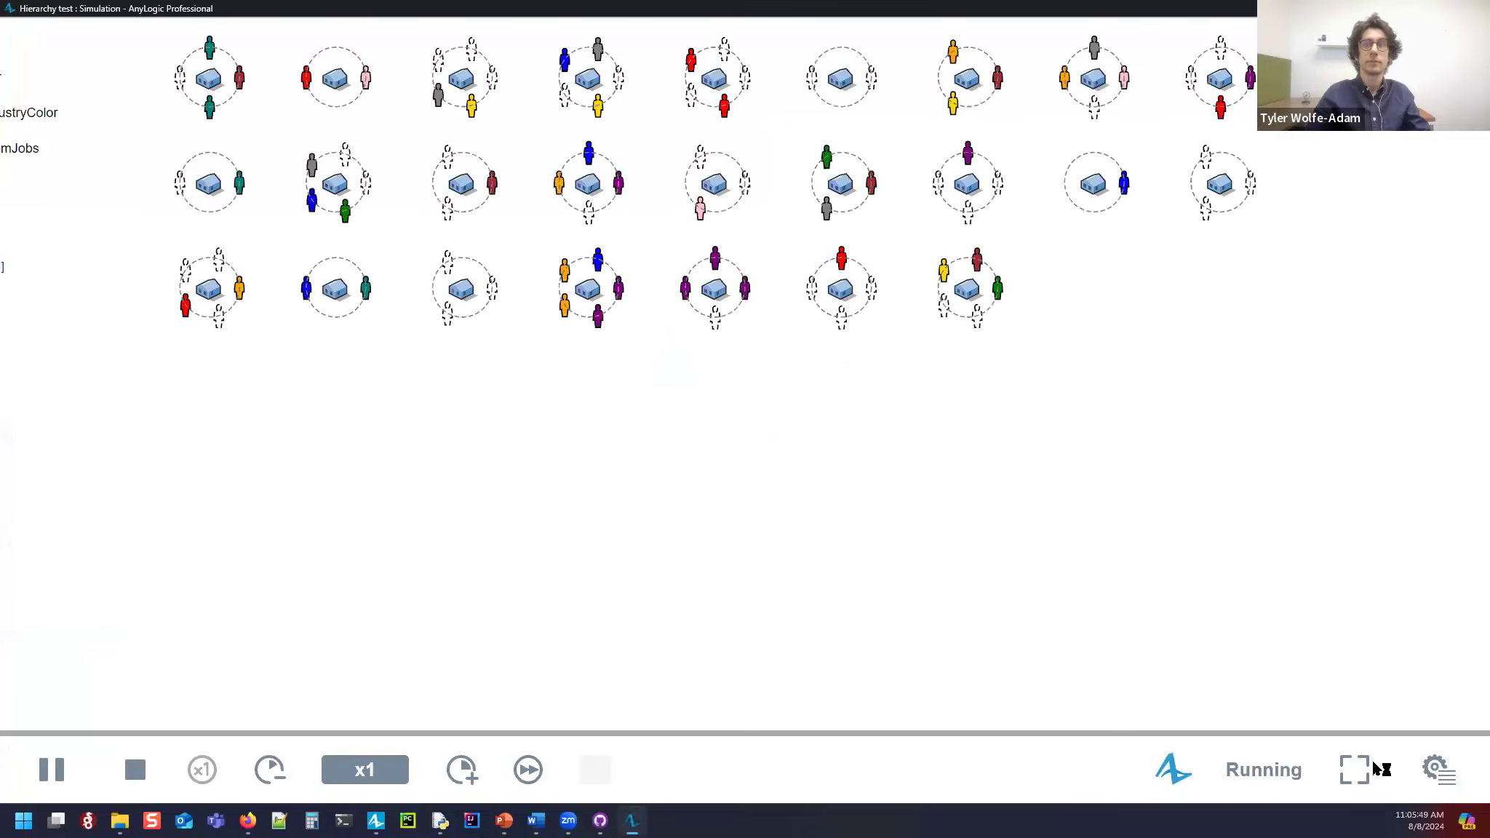
# Step: Show the developer panel in the running simulation and trace the top earner's industry for people in different households
pyautogui.click(1401, 769)
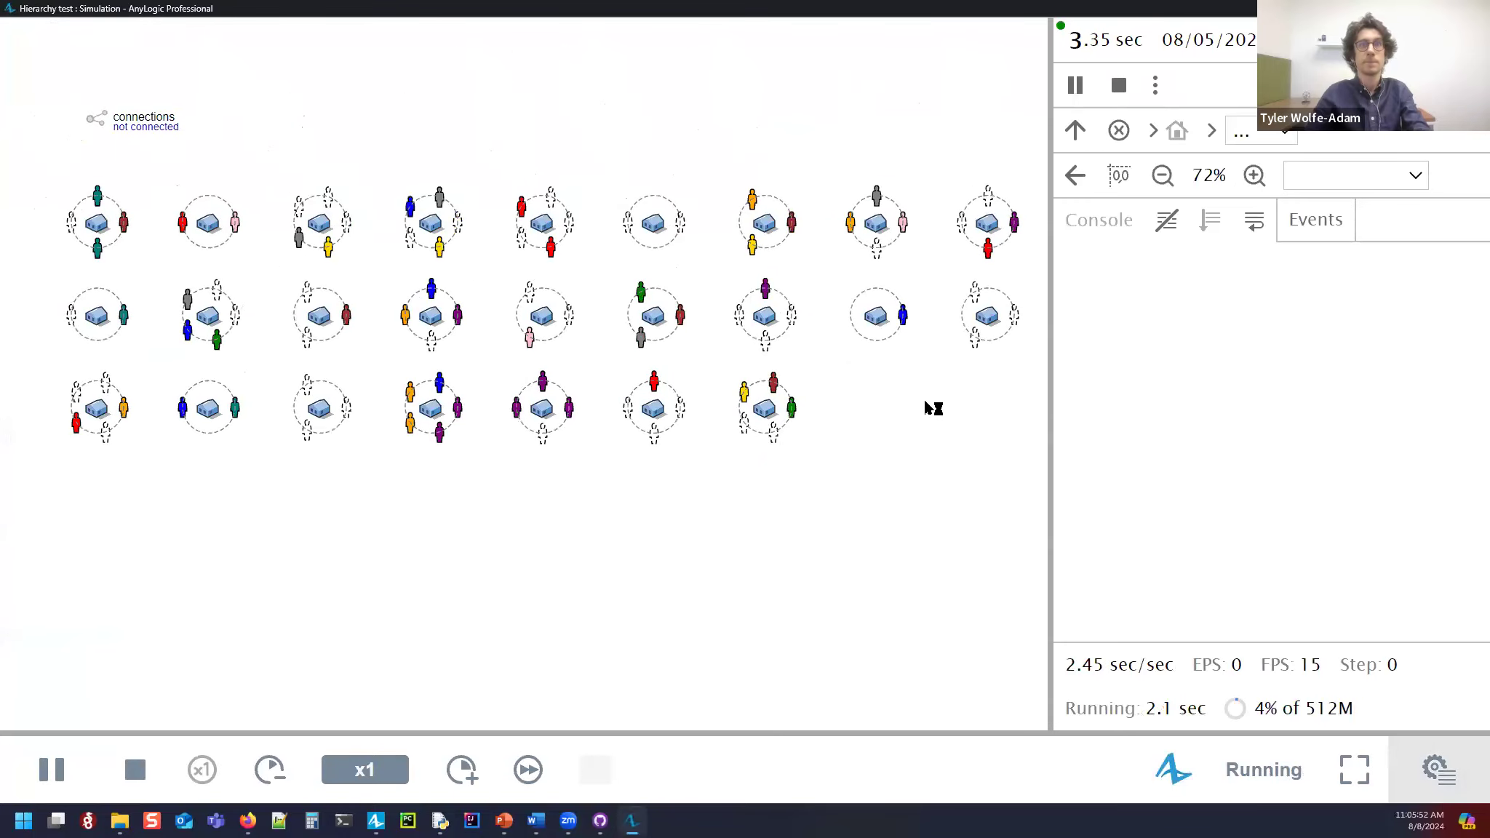
pyautogui.scroll(3, 924, 399)
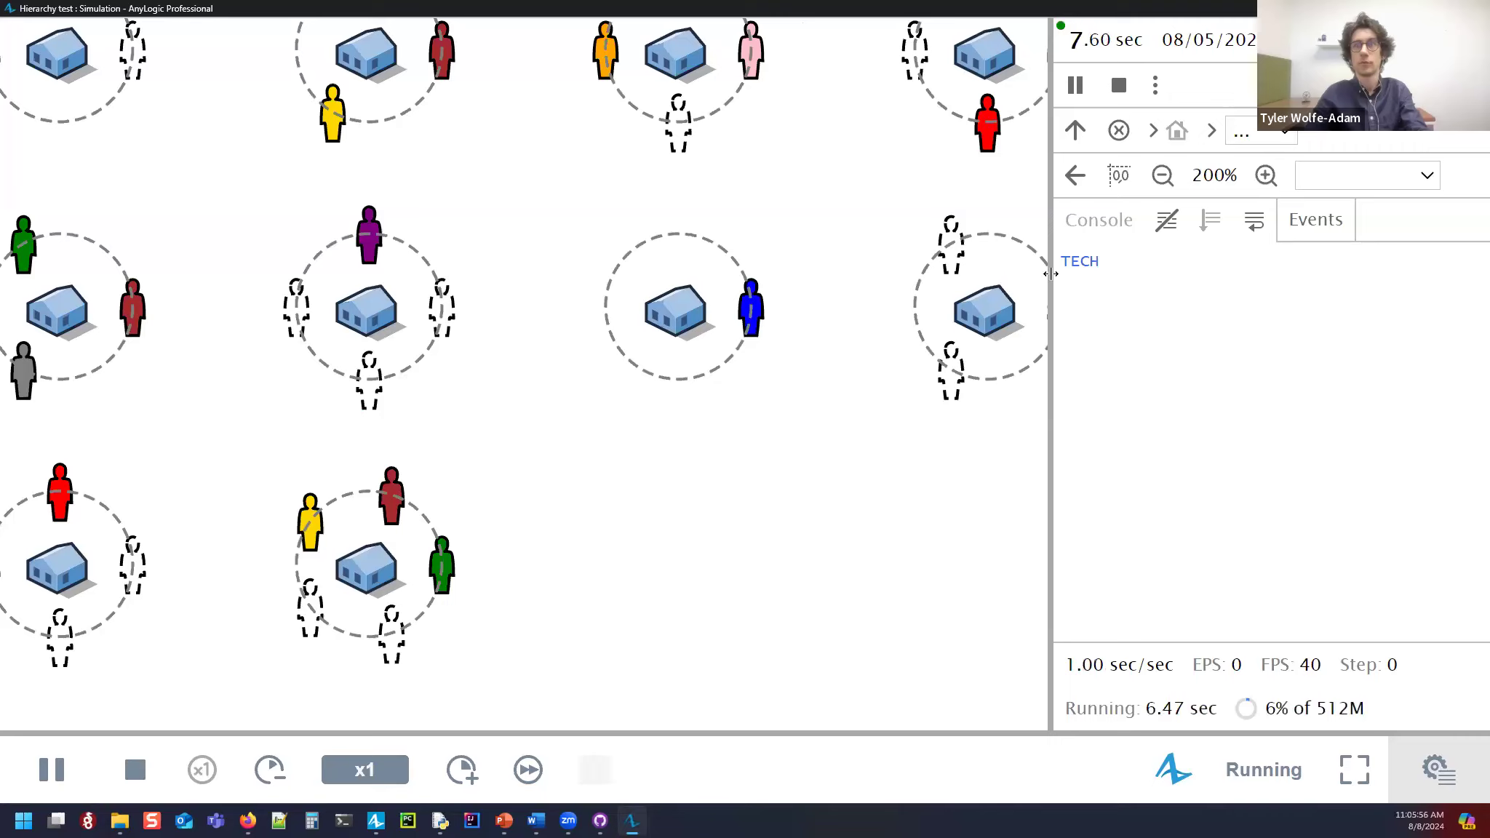
pyautogui.moveTo(802, 232); pyautogui.dragTo(734, 367)
pyautogui.click(896, 263)
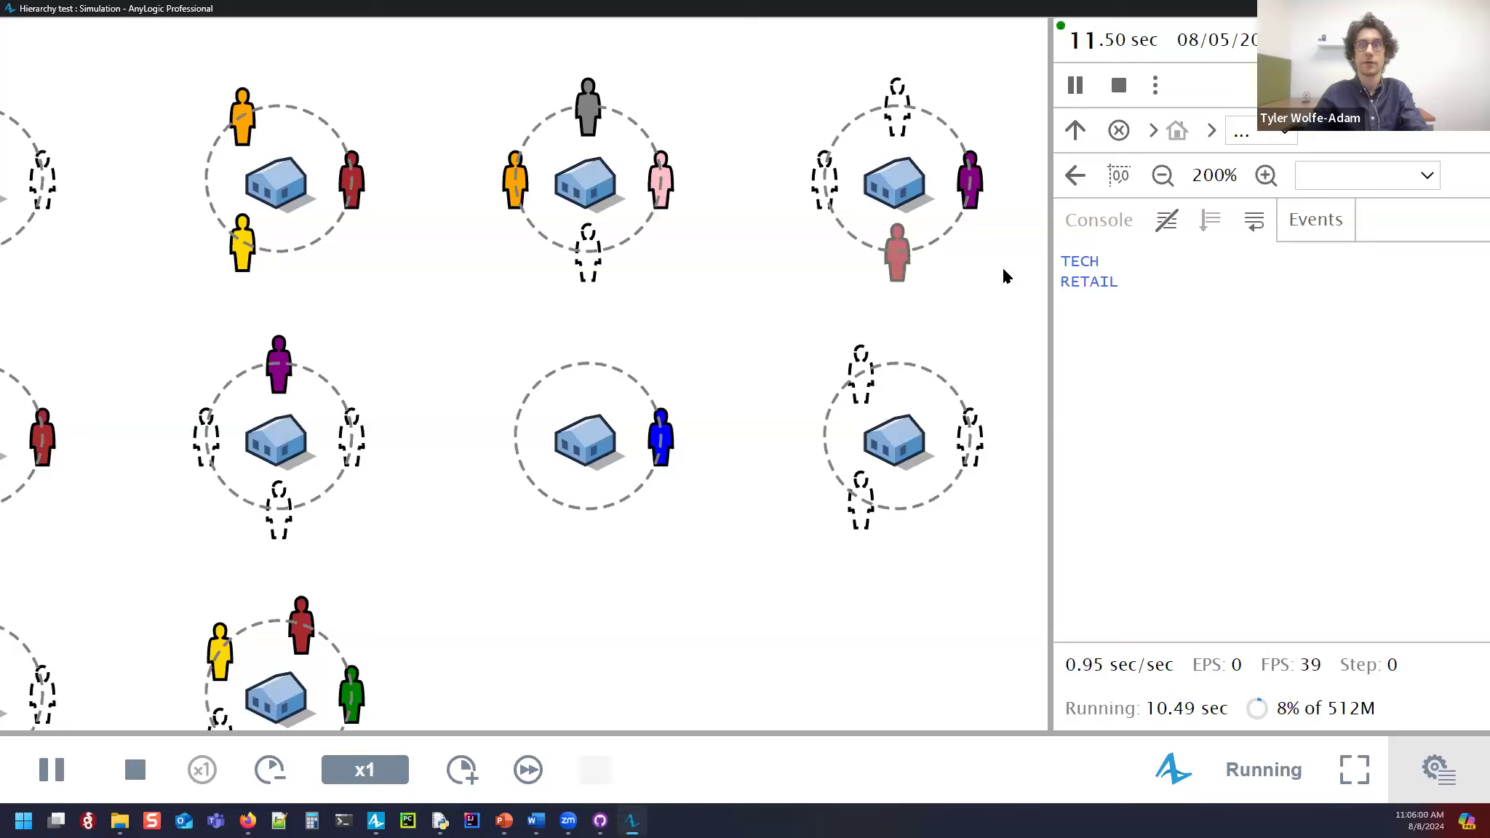
pyautogui.moveTo(722, 307); pyautogui.dragTo(668, 317)
pyautogui.click(763, 195)
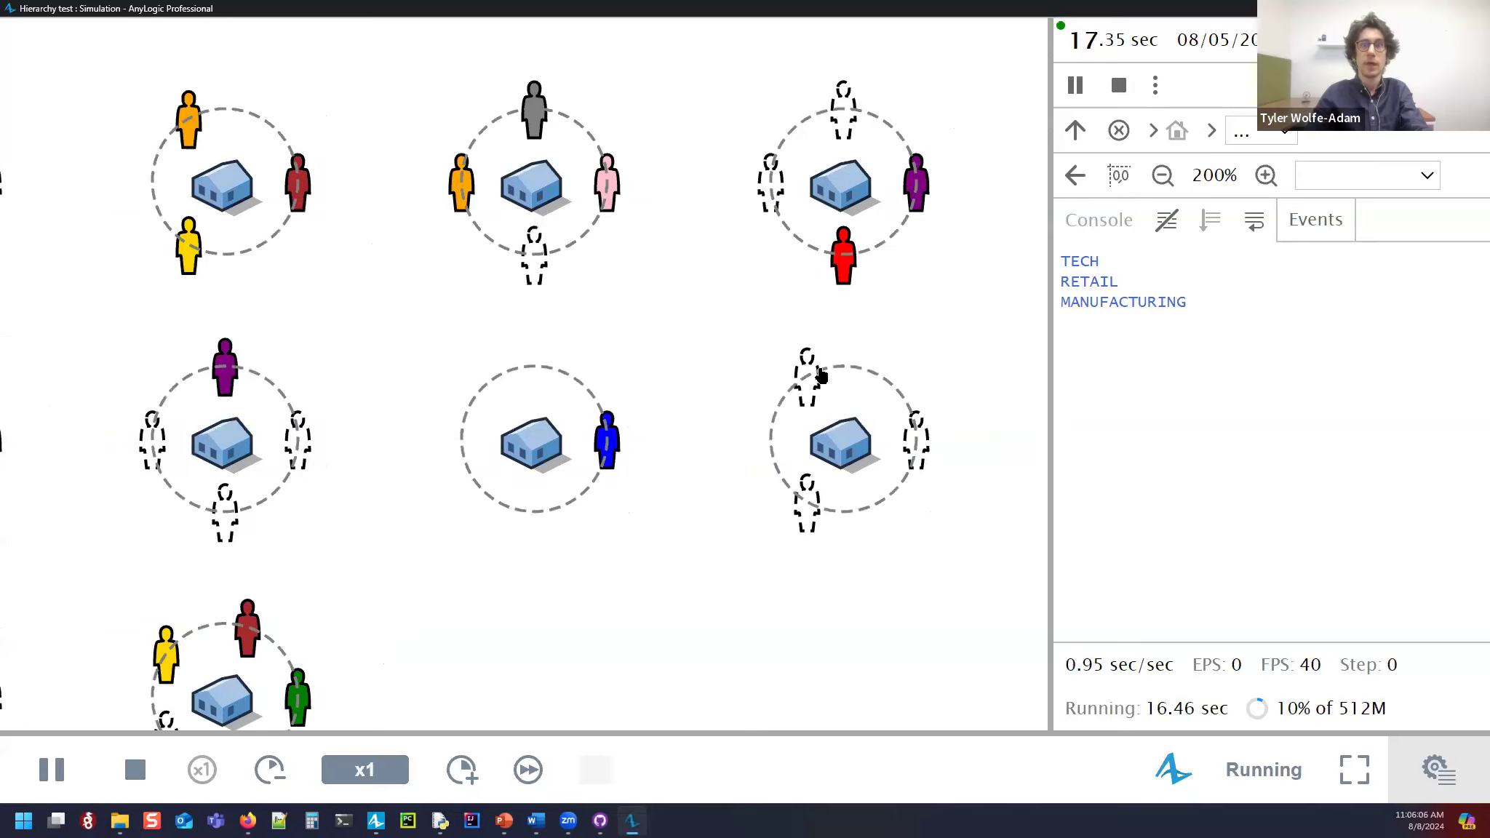
# Step: Trigger the trace for a person in a household without any job holders, dismiss the error and return to the model editor
pyautogui.click(819, 375)
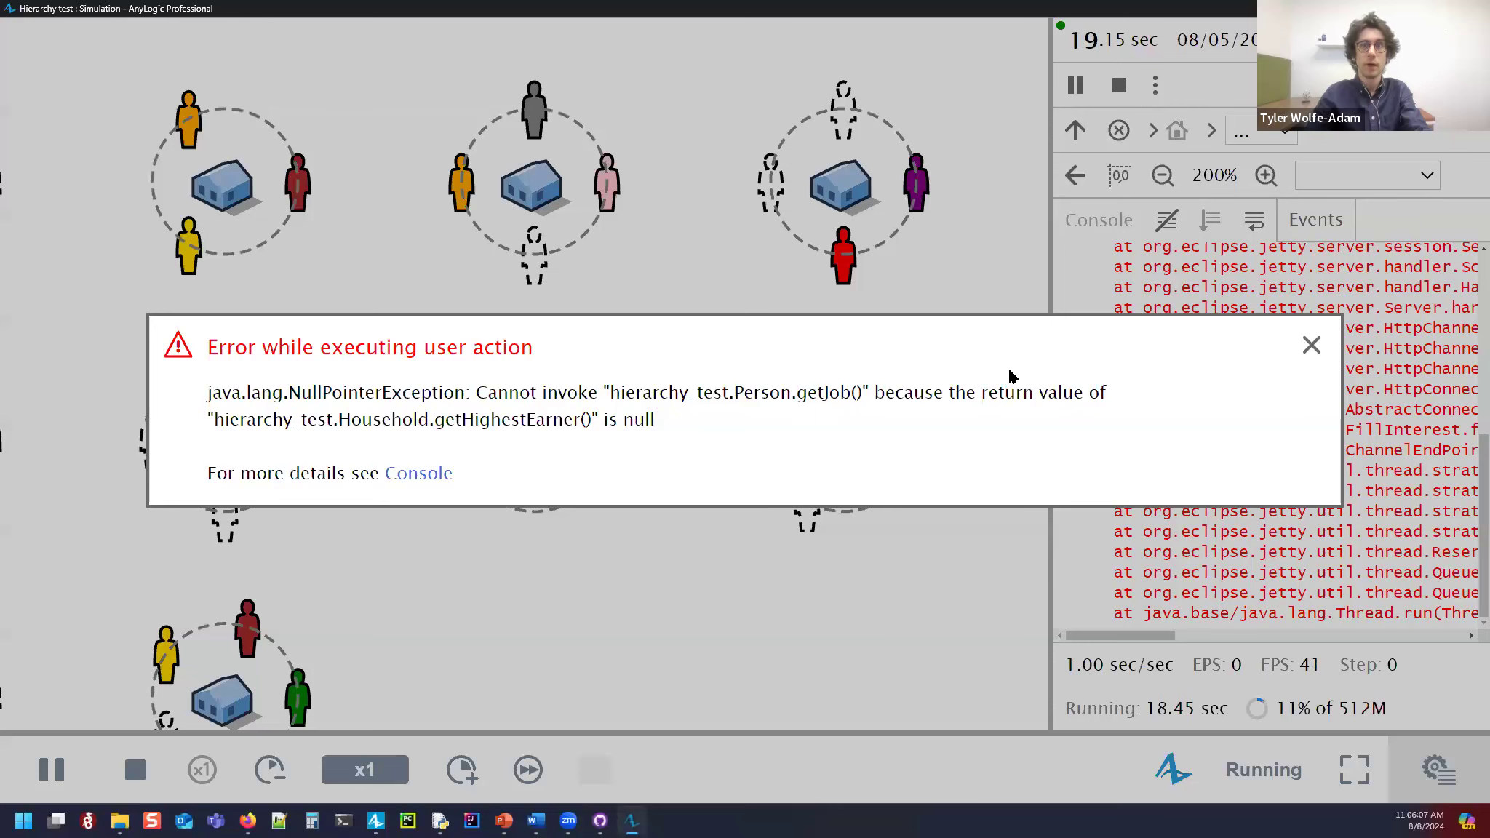
pyautogui.click(1313, 345)
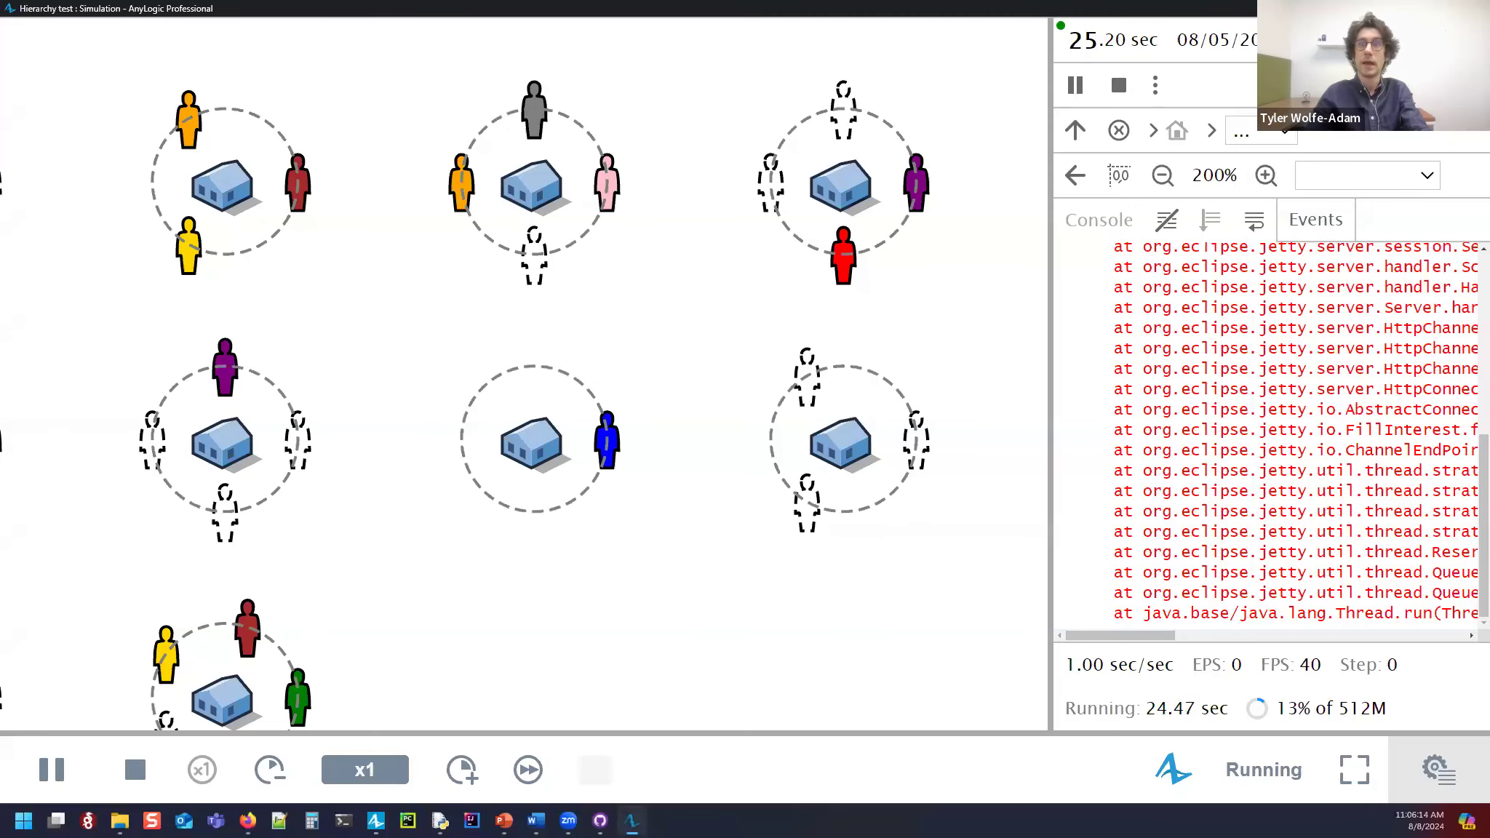
pyautogui.press('super+Down')
pyautogui.press('super+Down')
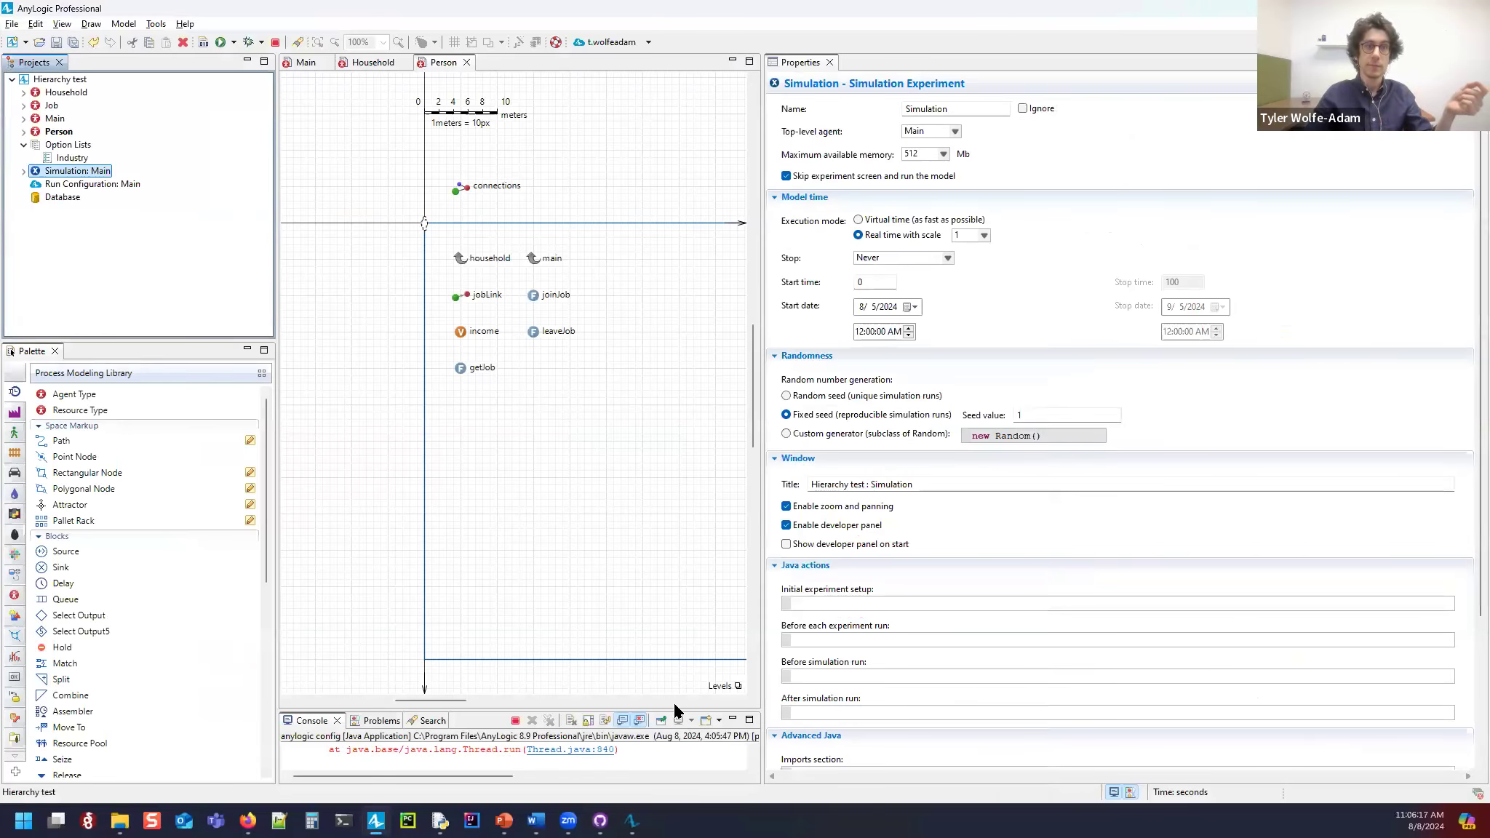
# Step: Enlarge the console and open the Person.java:183 source line from the exception's stack trace
pyautogui.moveTo(446, 707)
pyautogui.mouseDown()
pyautogui.moveTo(446, 535)
pyautogui.moveTo(446, 575)
pyautogui.mouseUp()
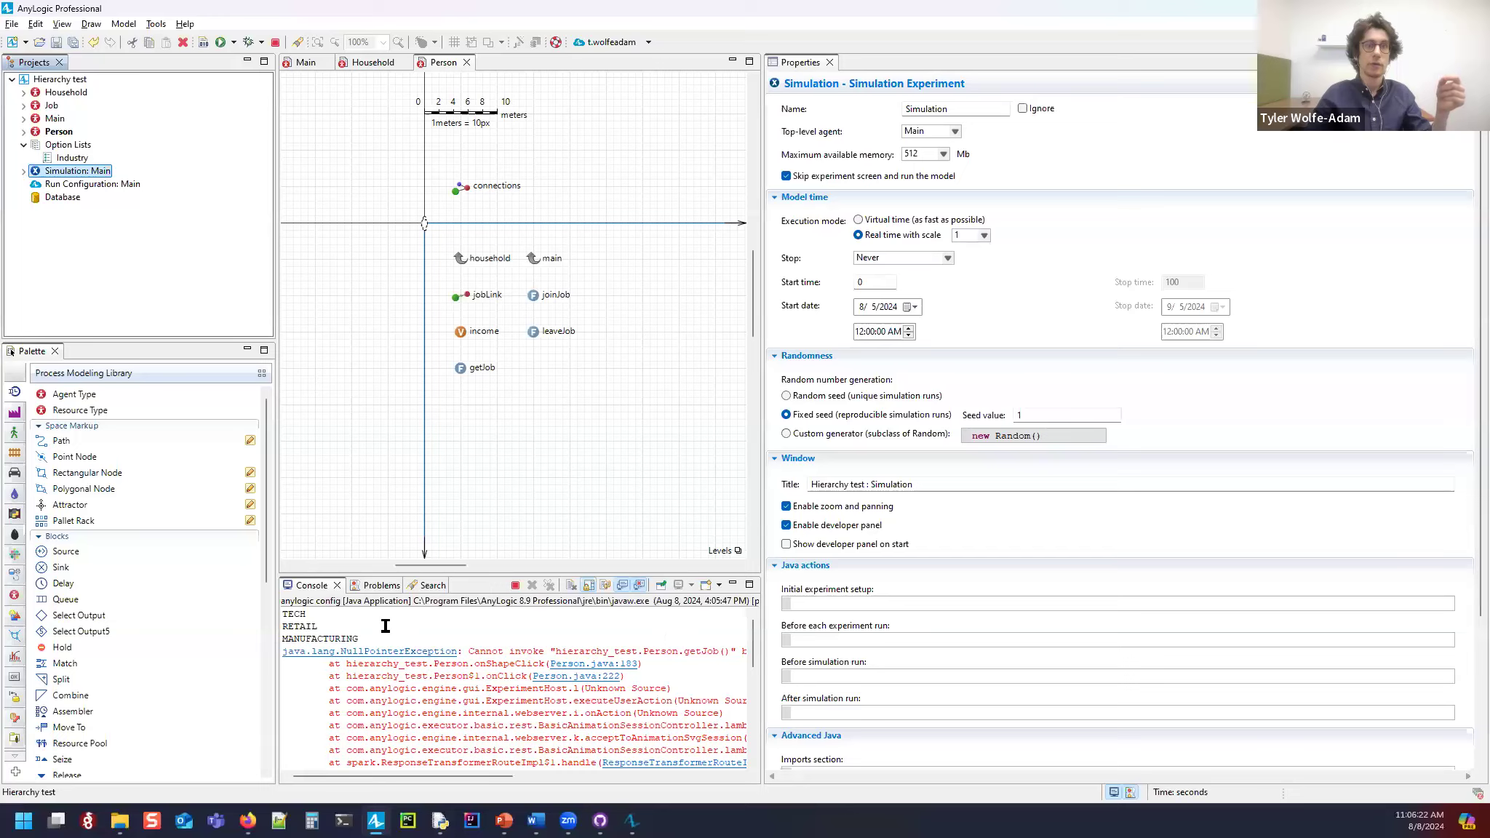
pyautogui.click(574, 667)
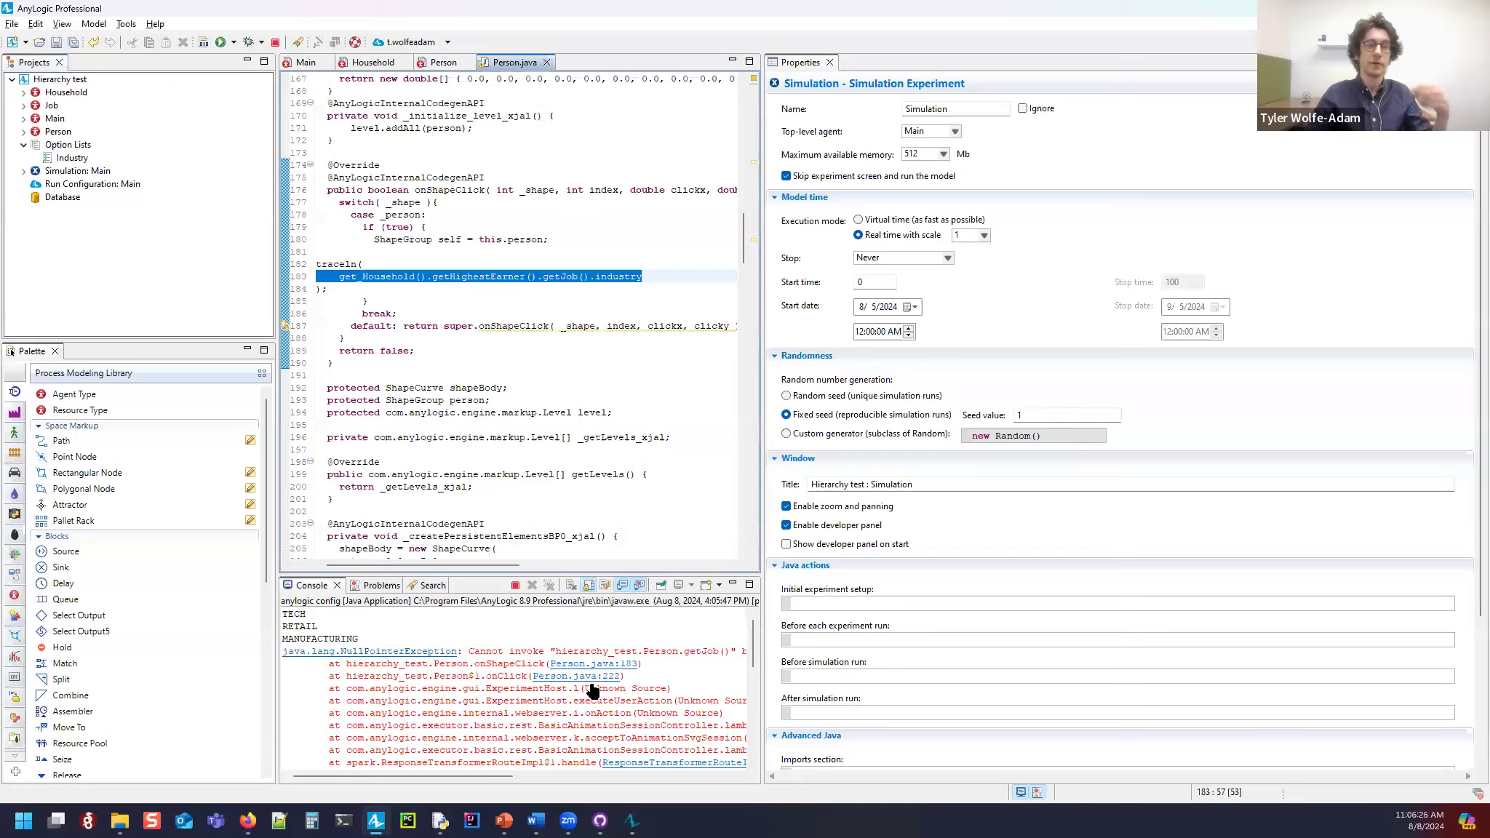
pyautogui.moveTo(339, 276); pyautogui.dragTo(680, 277)
pyautogui.click(611, 665)
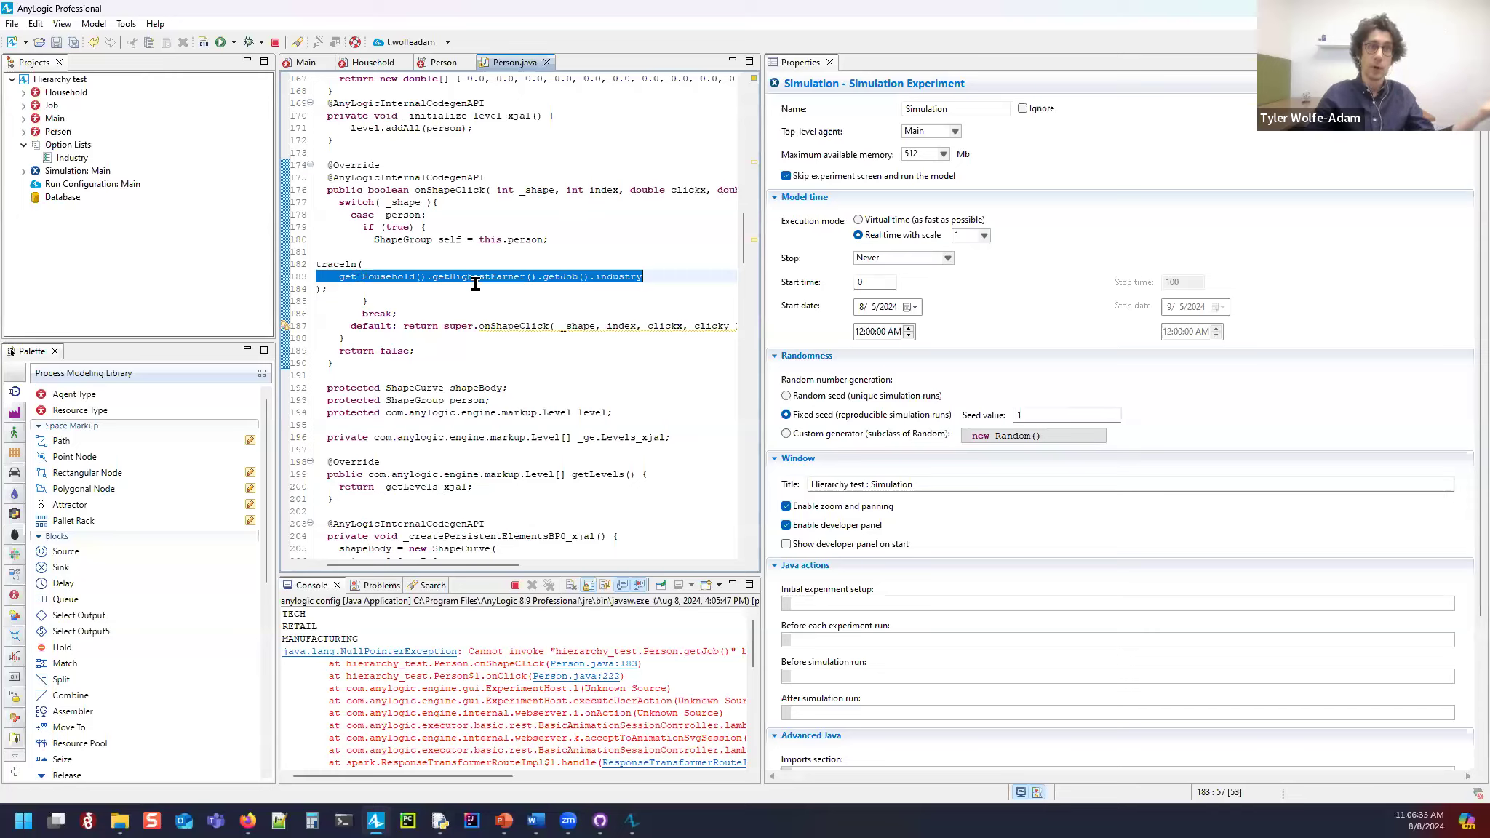
# Step: Examine the chained calls get_Household(), getHighestEarner() and getJob() on line 183 of Person.java
pyautogui.click(402, 280)
pyautogui.click(561, 278)
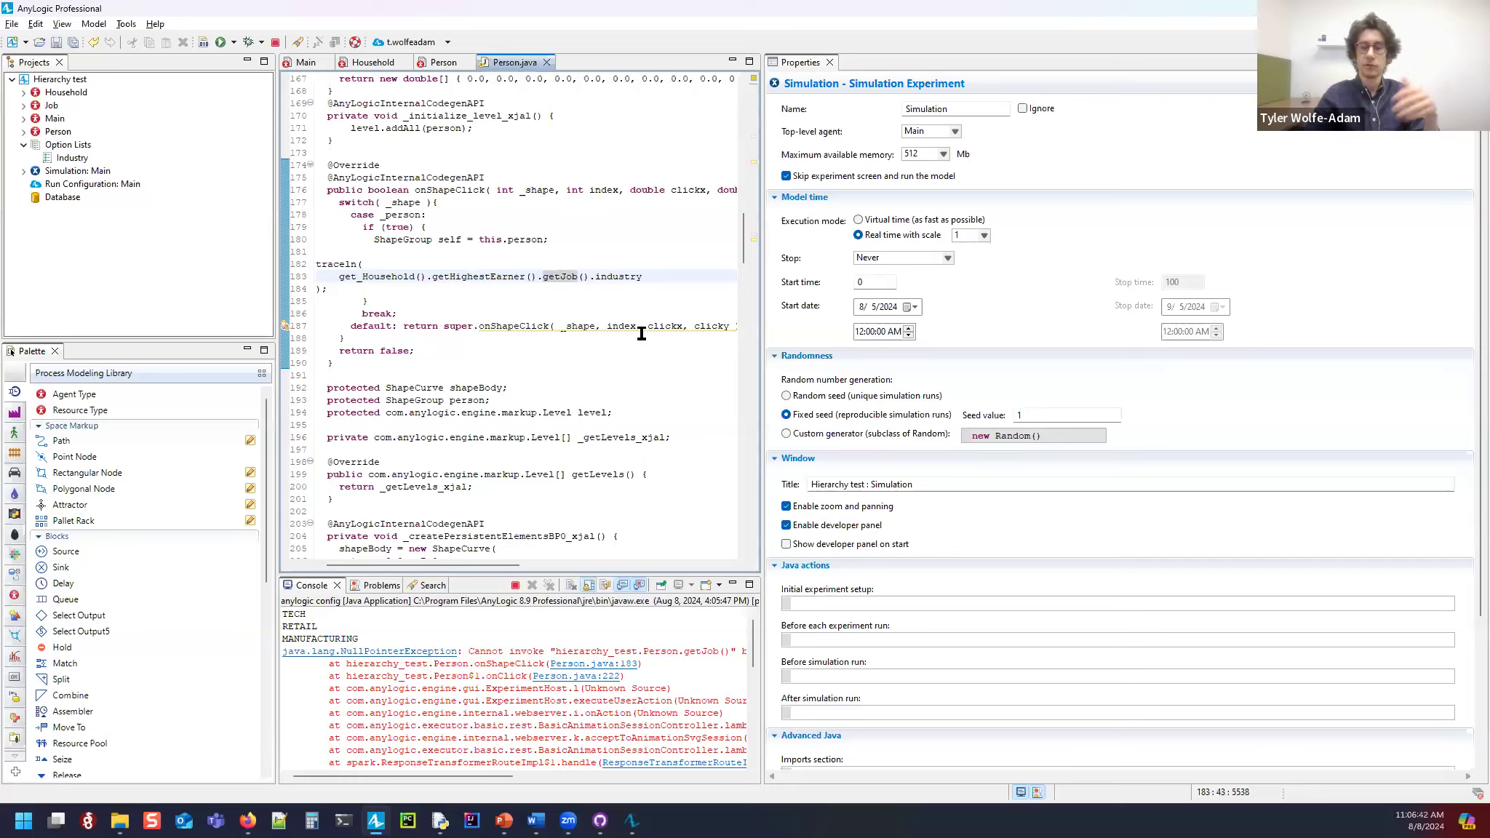
pyautogui.click(379, 290)
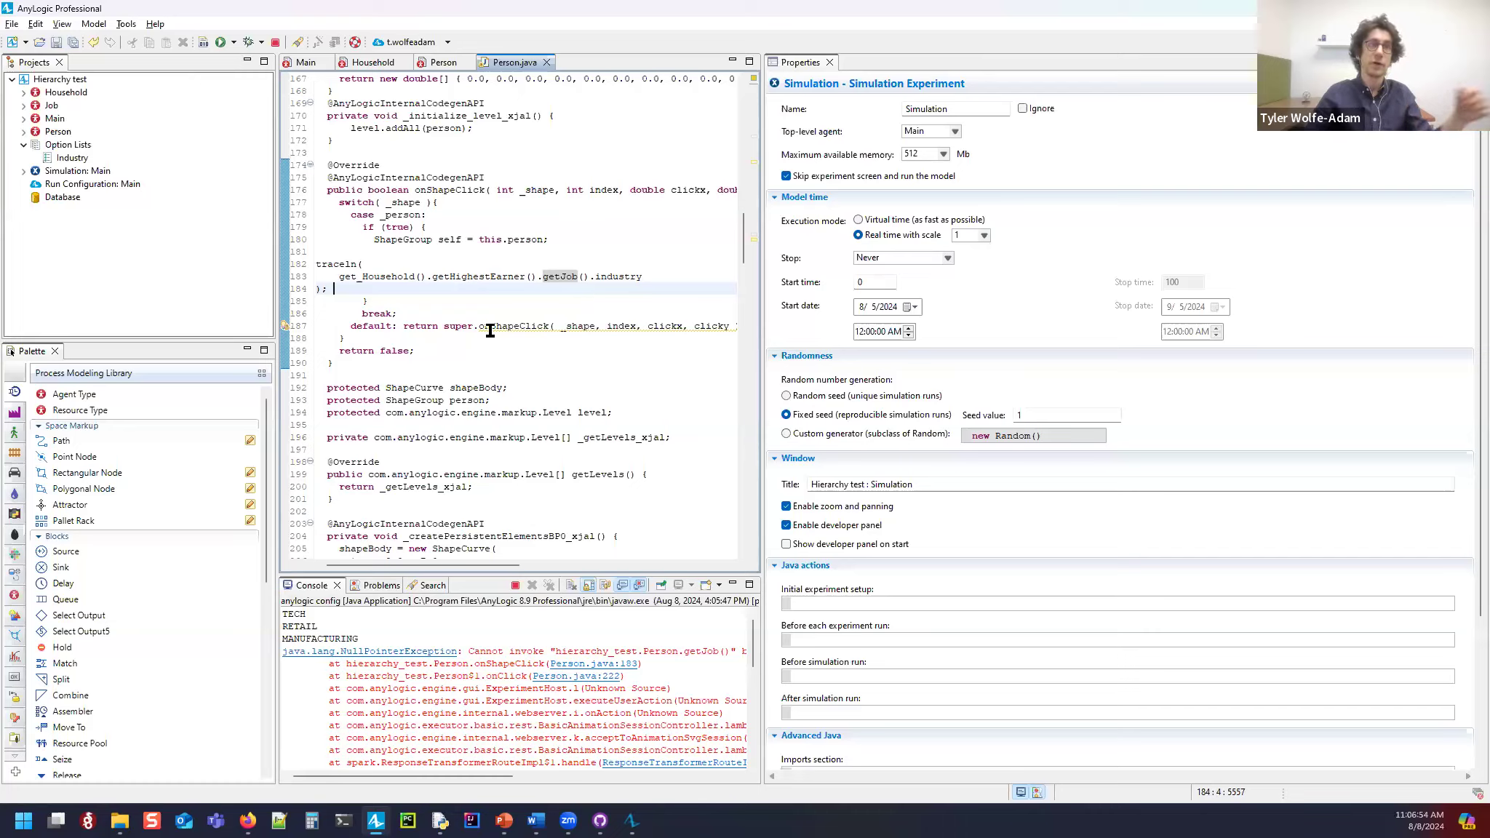
pyautogui.click(362, 278)
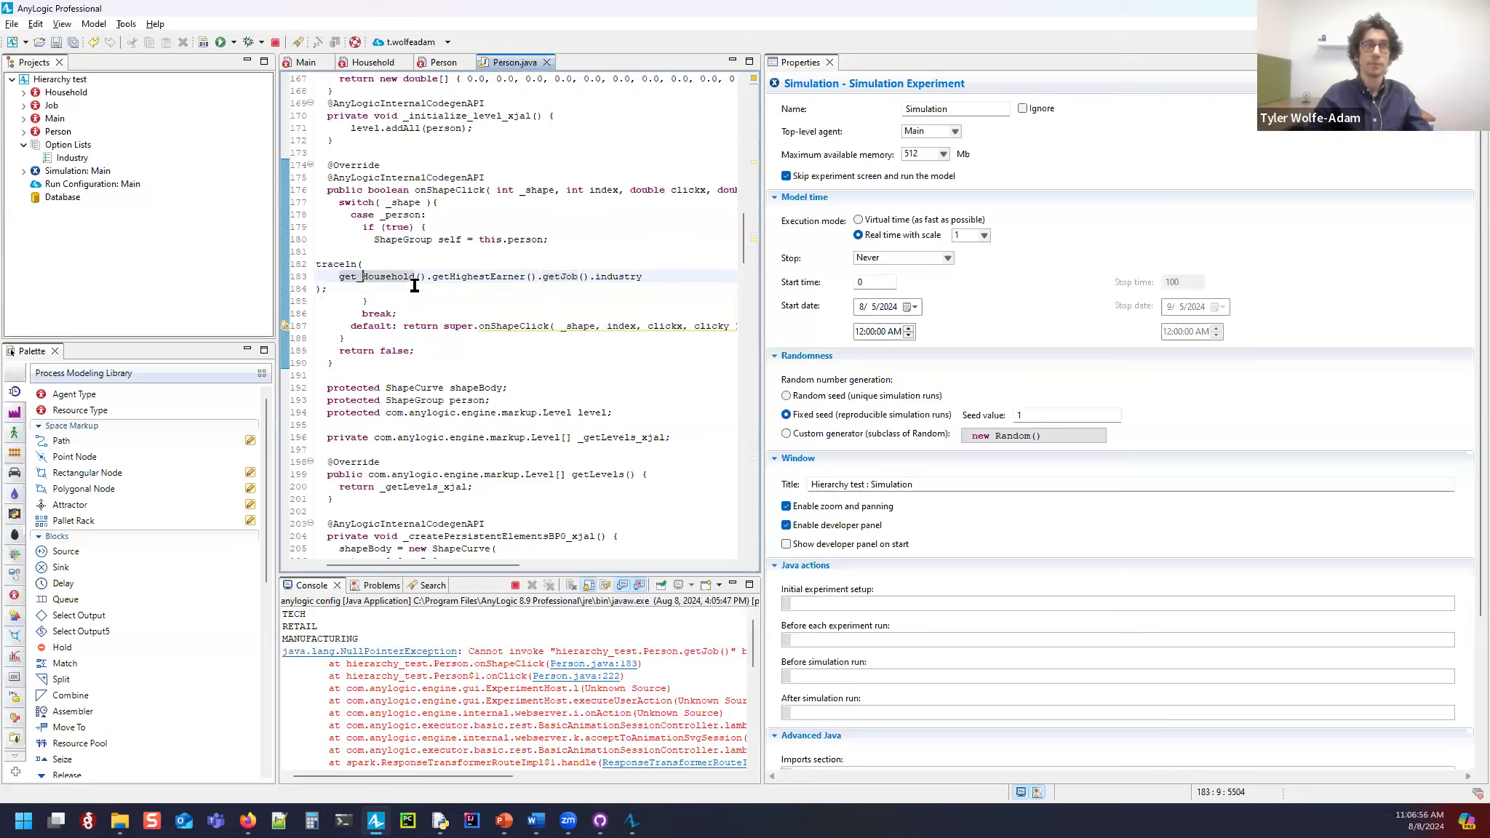
pyautogui.click(569, 278)
pyautogui.click(529, 290)
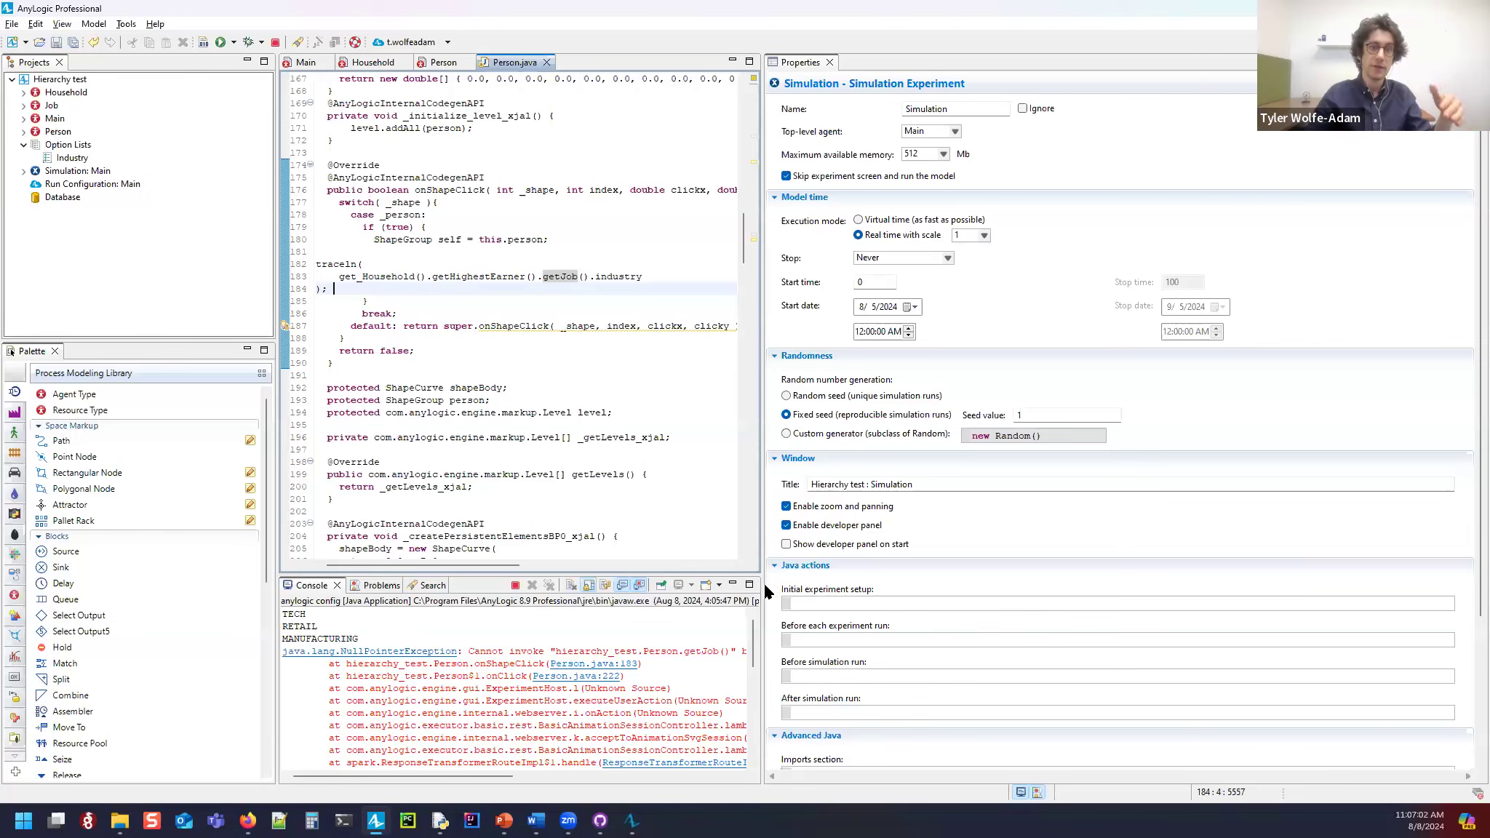
# Step: Widen the console area and examine which calls the NullPointerException message names, from Person.getJob() to Household.getHighestEarner()
pyautogui.moveTo(759, 574); pyautogui.dragTo(1280, 492)
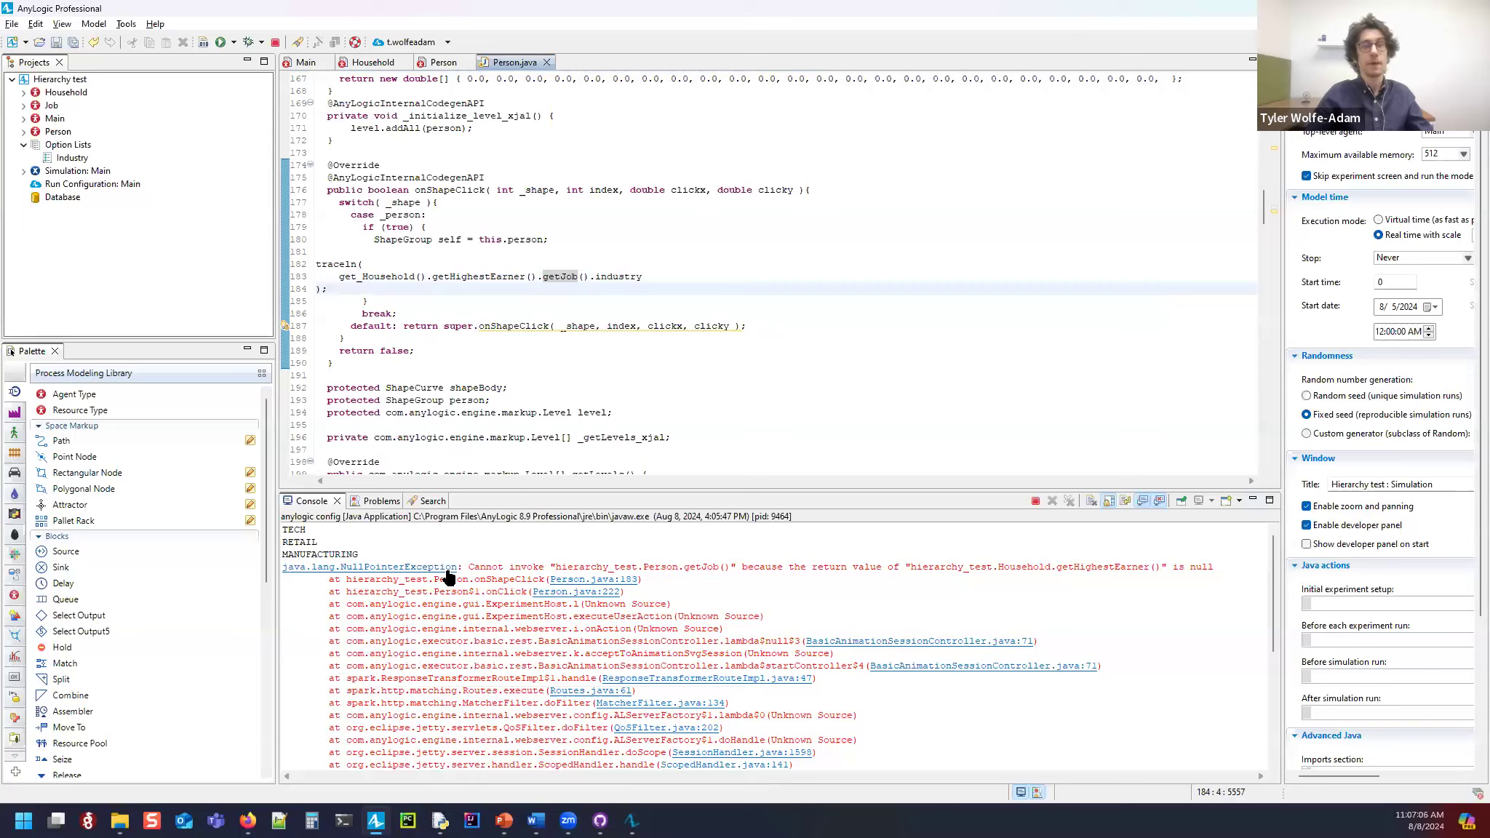
pyautogui.moveTo(464, 567); pyautogui.dragTo(544, 568)
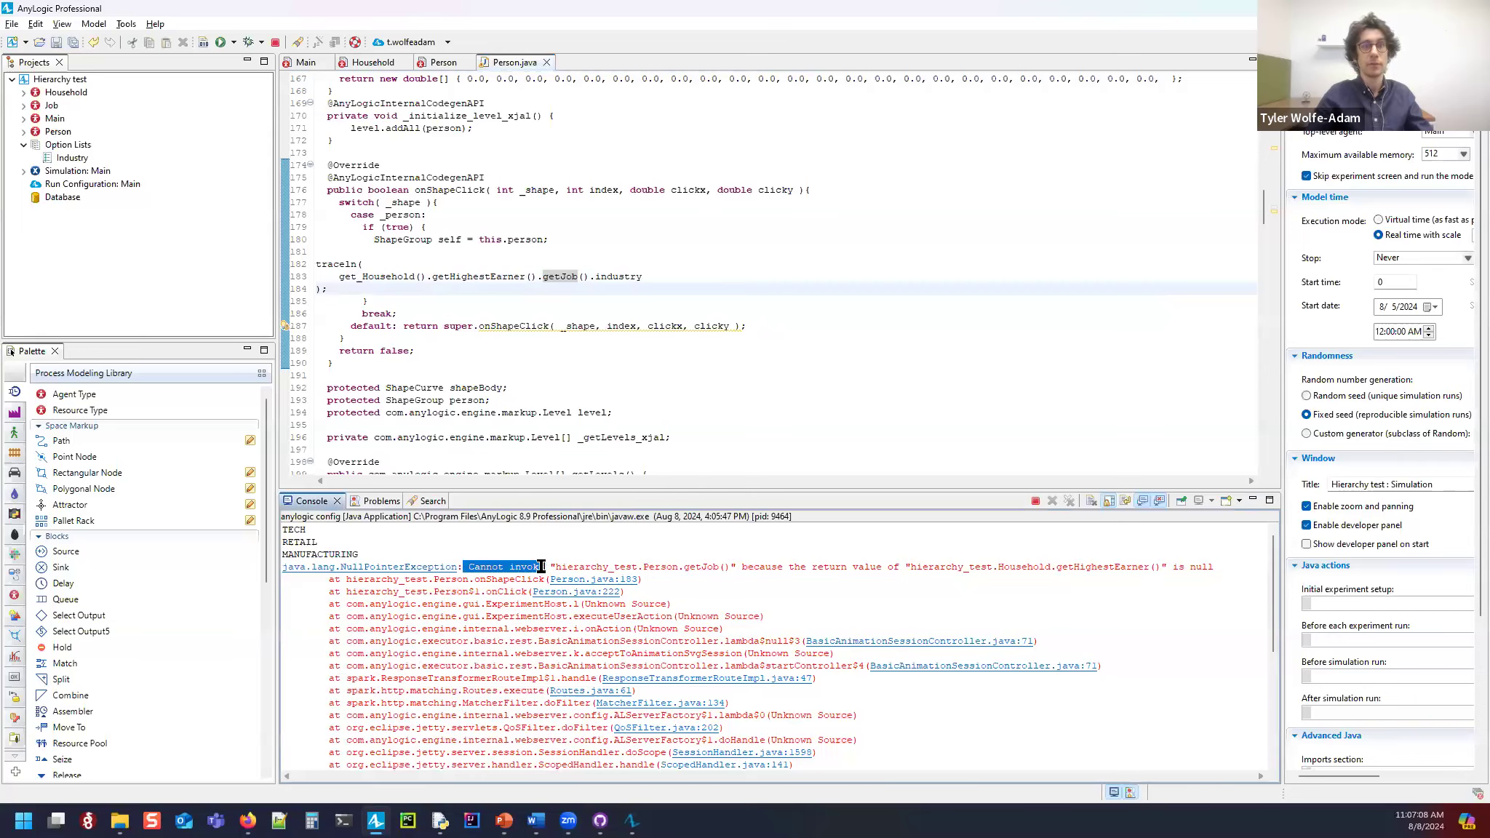
pyautogui.click(573, 566)
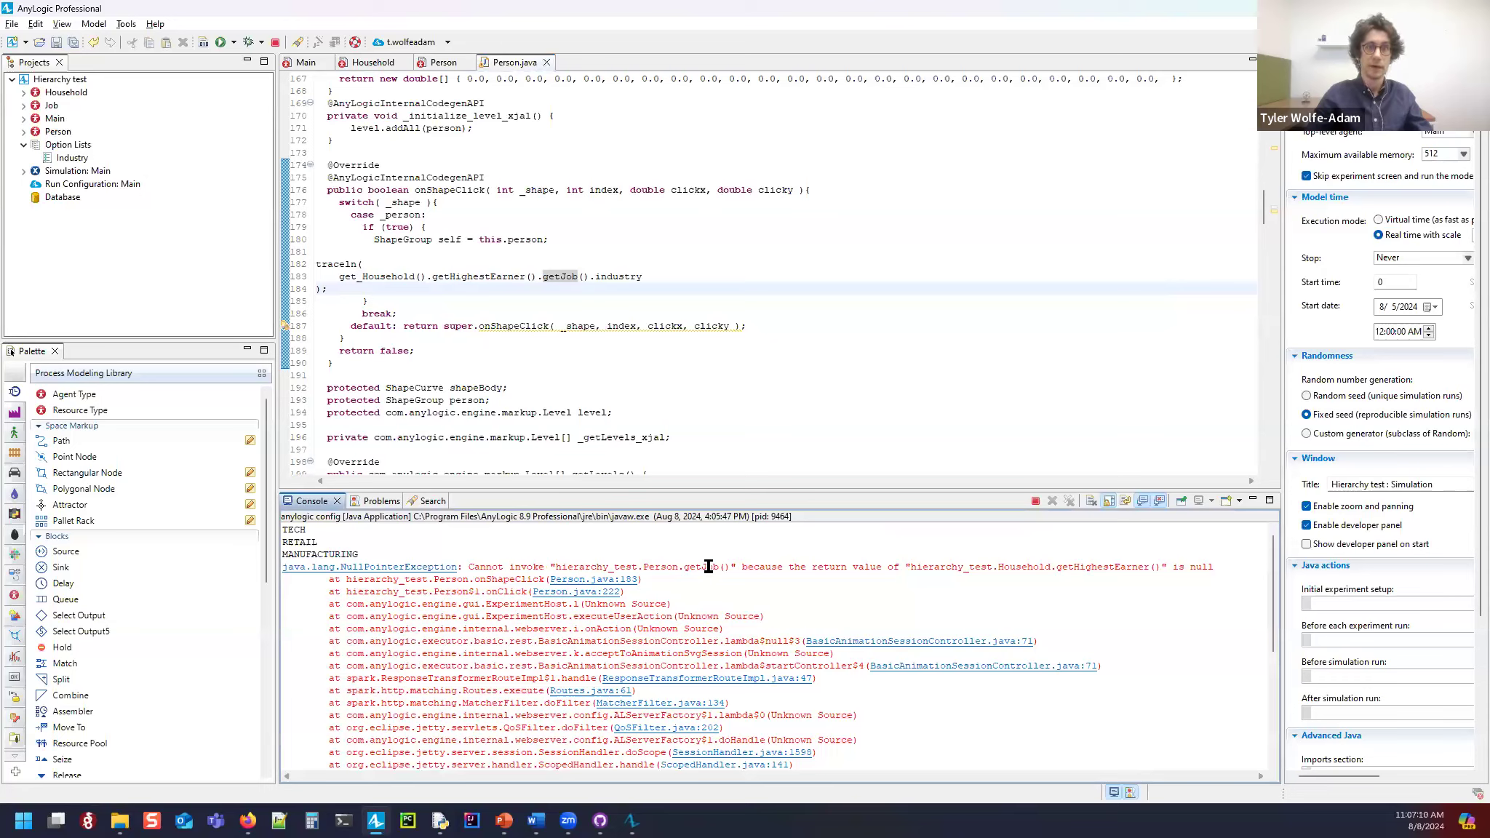
pyautogui.doubleClick(606, 567)
pyautogui.doubleClick(655, 567)
pyautogui.doubleClick(697, 567)
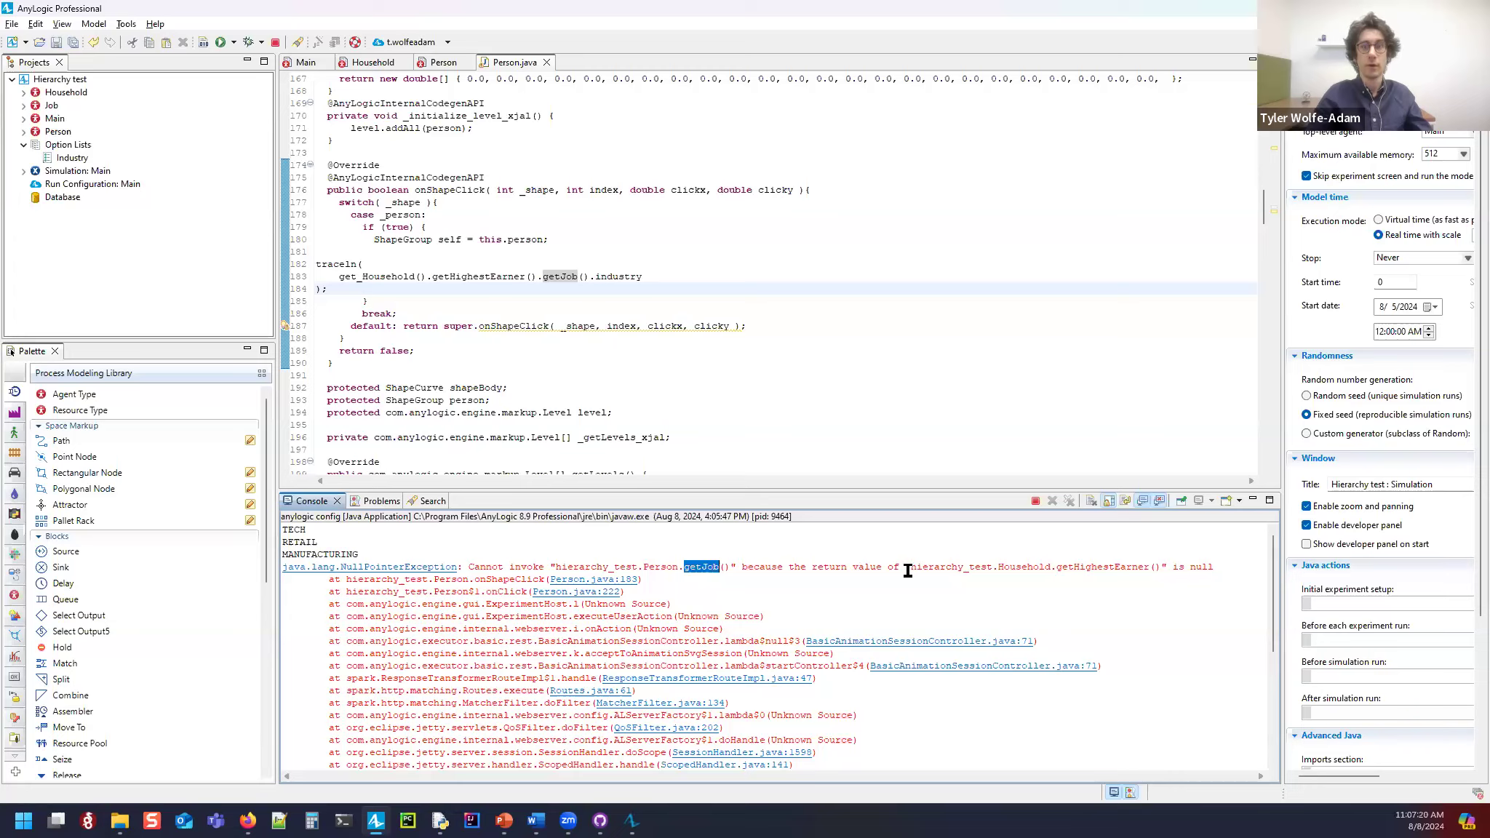
pyautogui.doubleClick(1095, 567)
pyautogui.click(1189, 567)
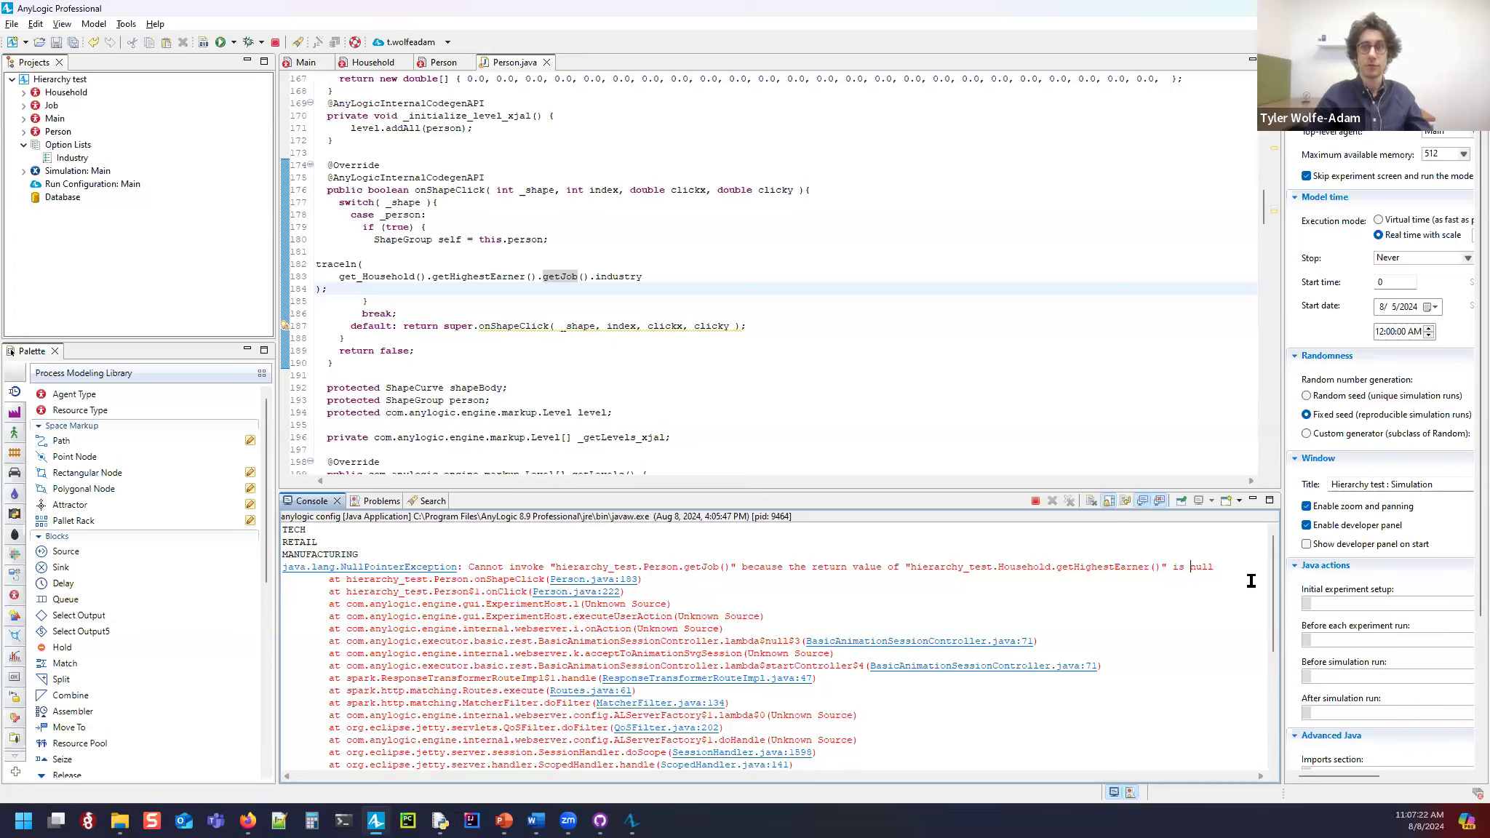
# Step: Locate the getHighestEarner() call within the chain on line 183 and close the Person.java file
pyautogui.click(473, 278)
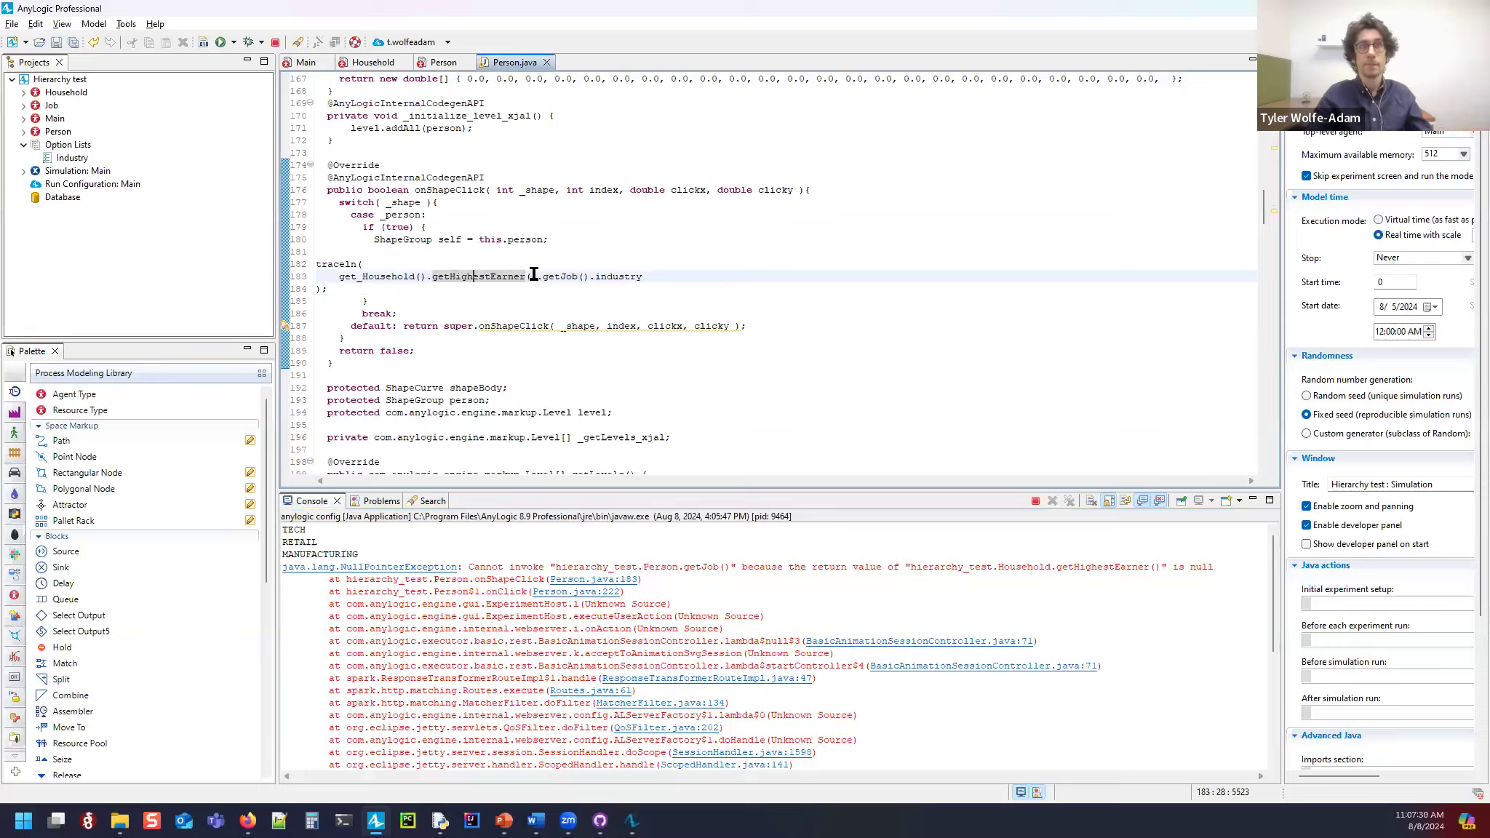
pyautogui.moveTo(536, 277); pyautogui.dragTo(421, 276)
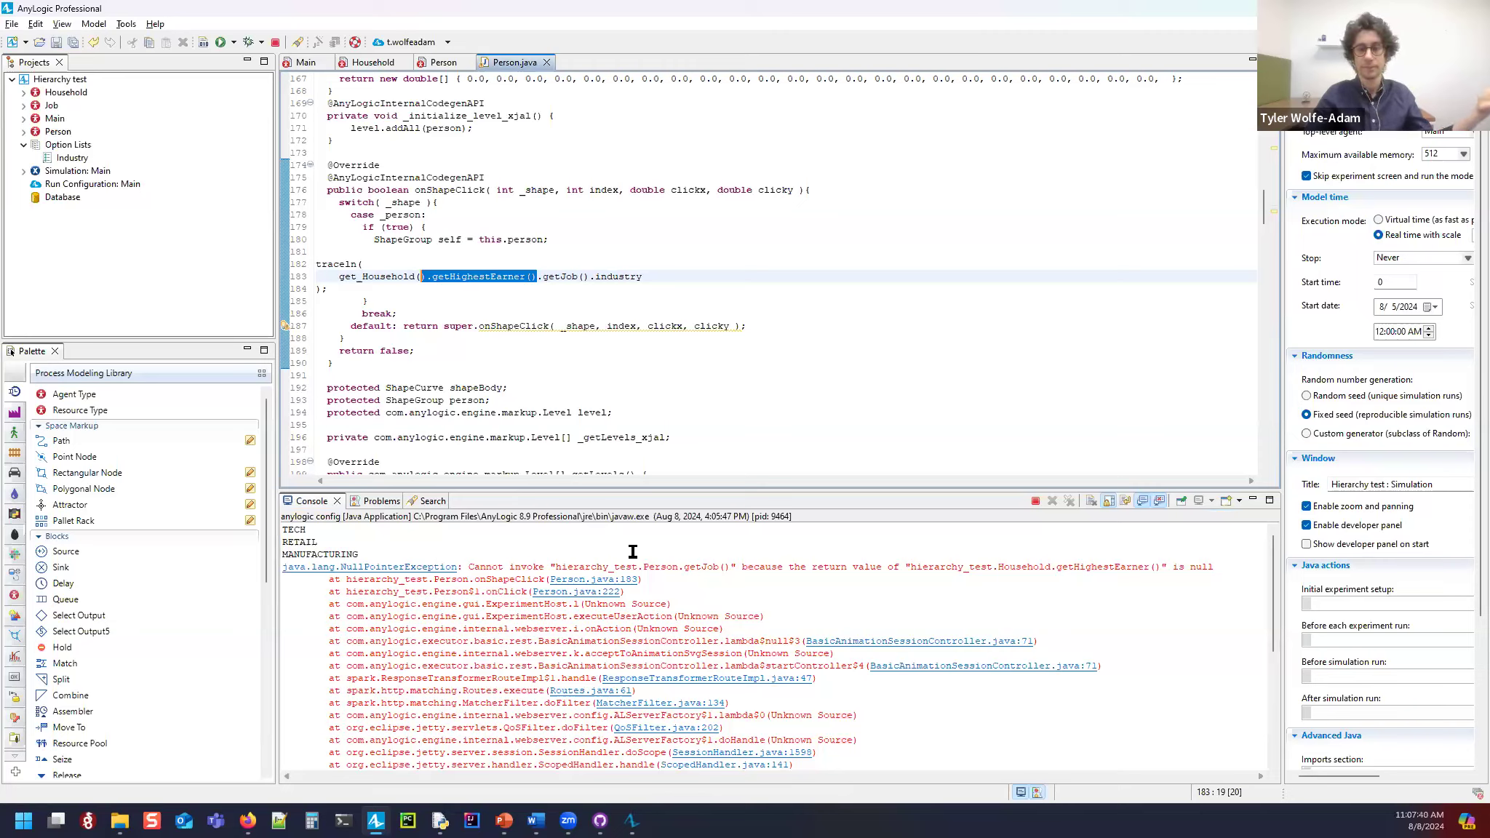
pyautogui.click(442, 291)
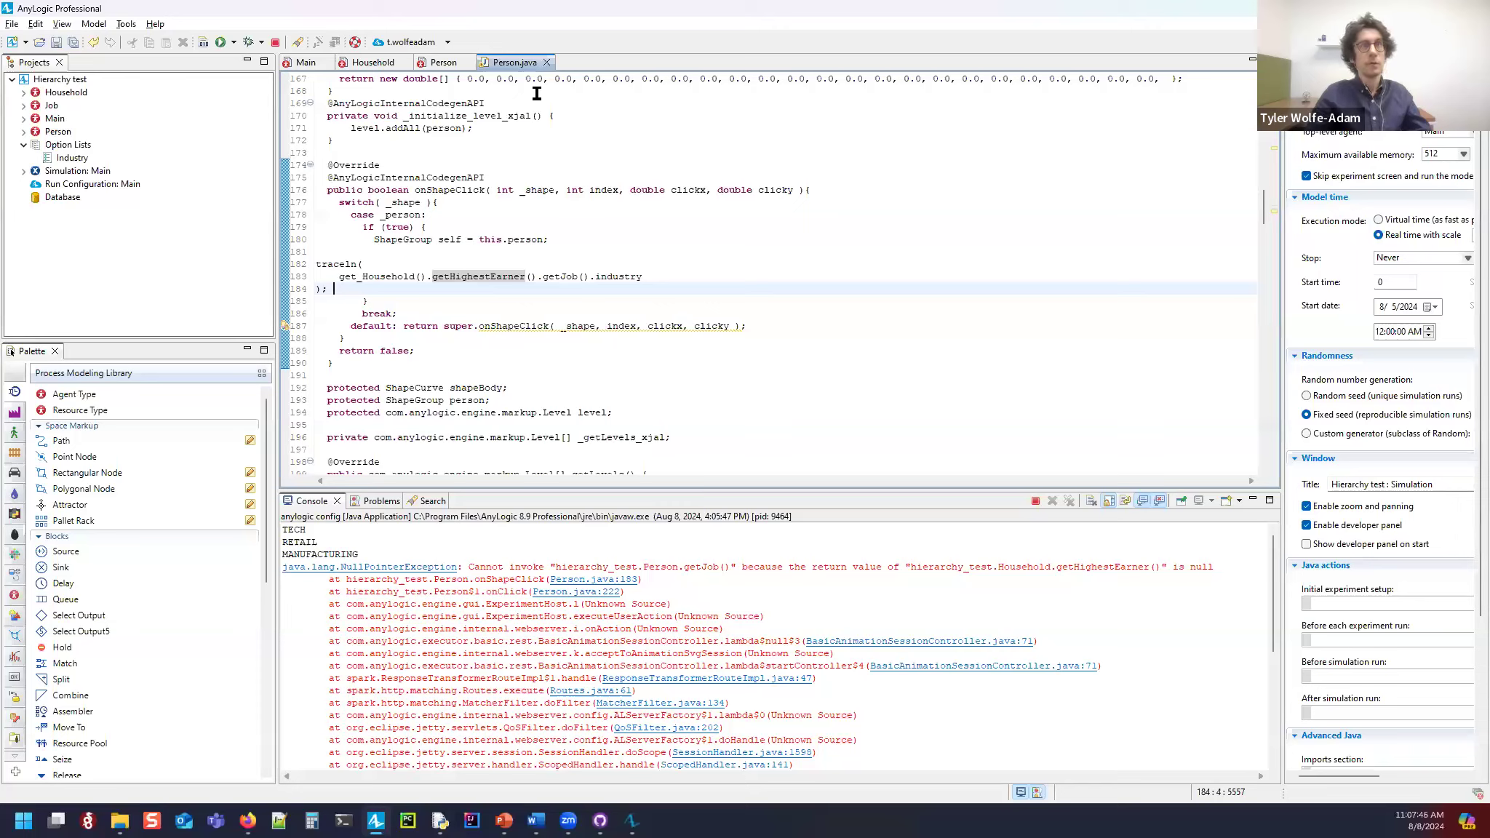
pyautogui.click(546, 63)
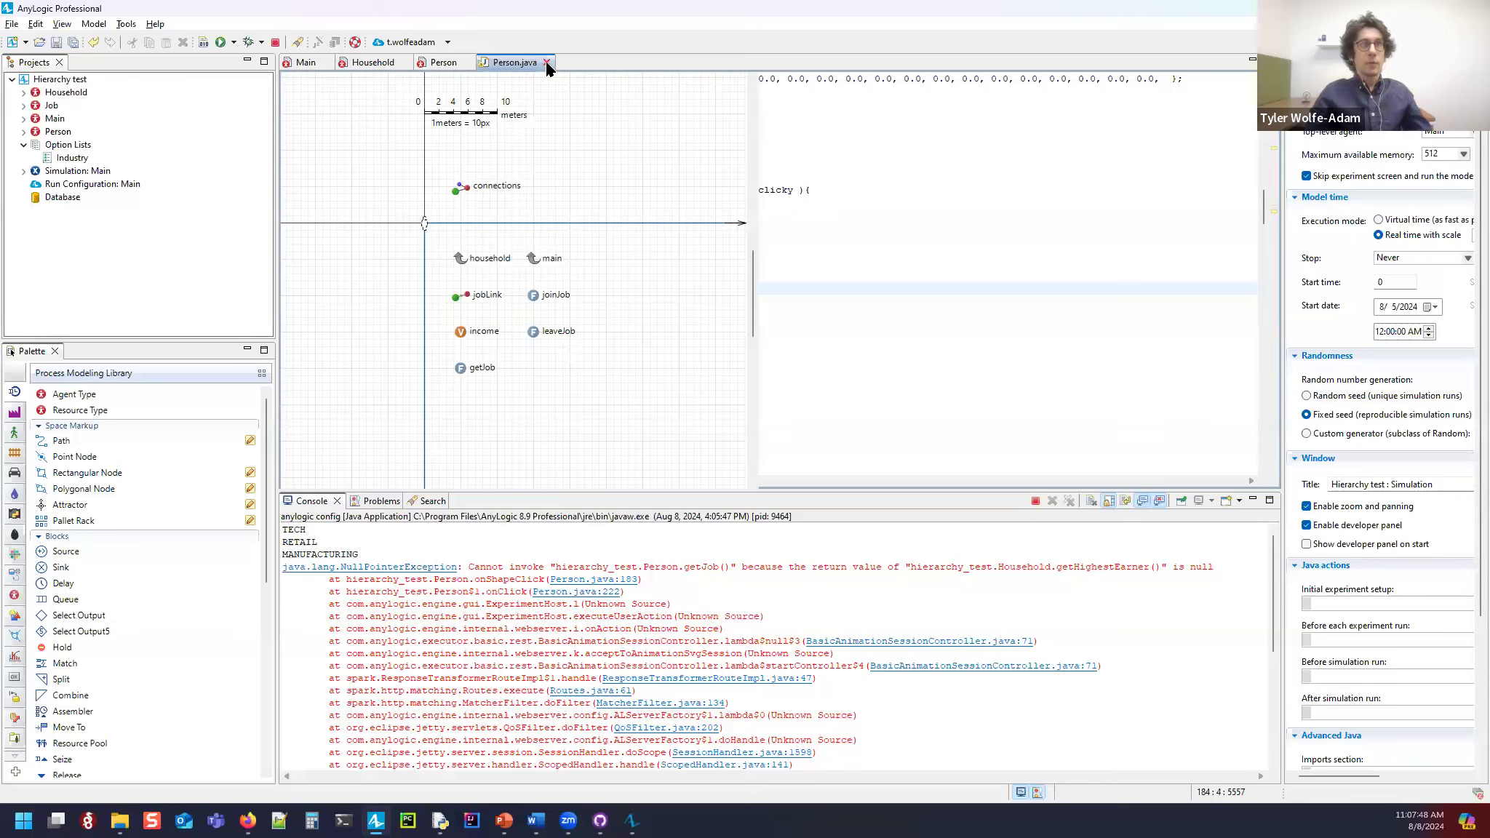
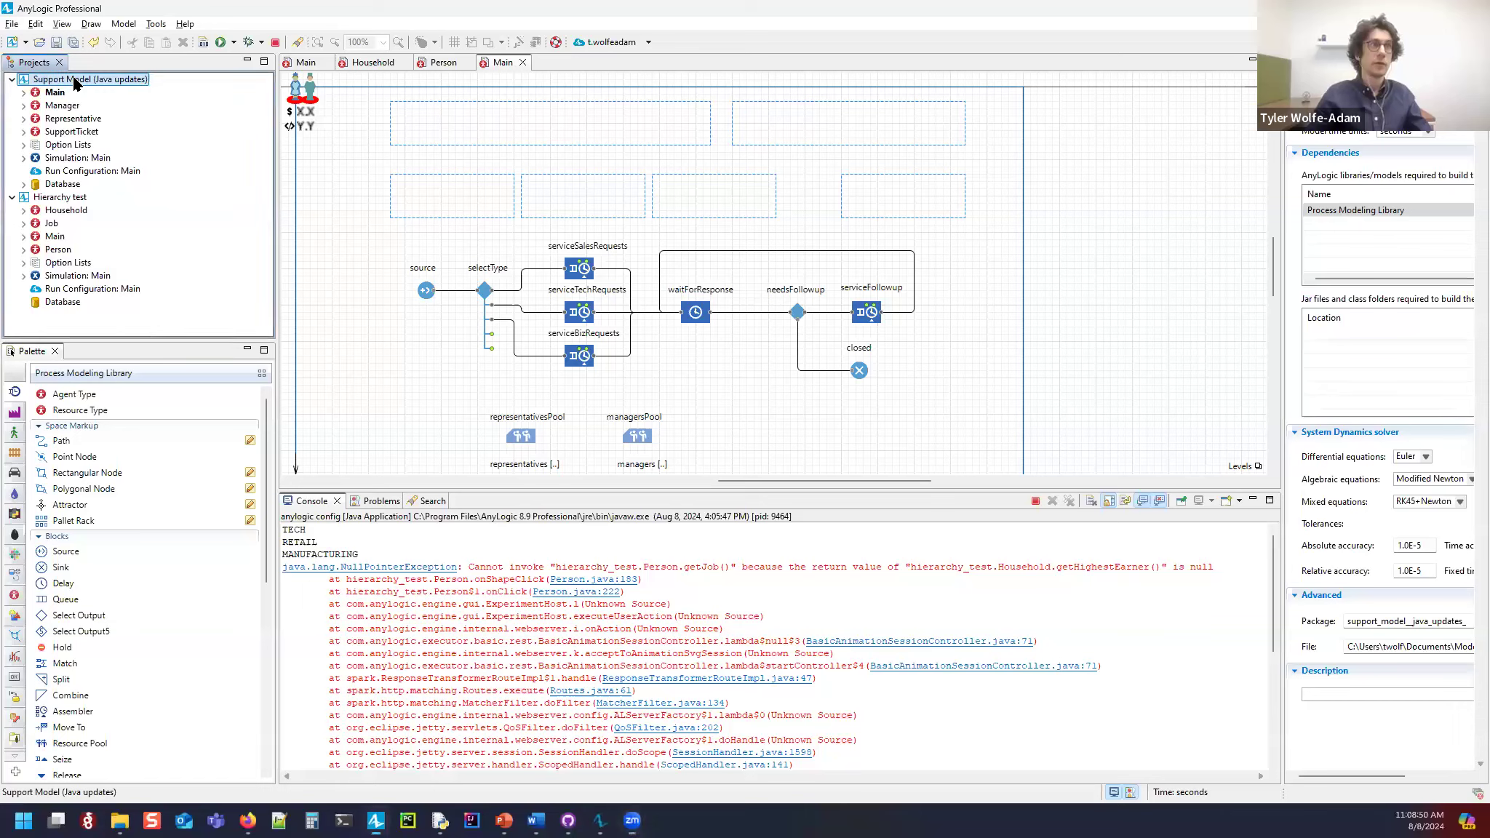
# Step: Open the model folder of Support Model (Java updates) in File Explorer and enter its database folder
pyautogui.rightClick(72, 79)
pyautogui.click(118, 440)
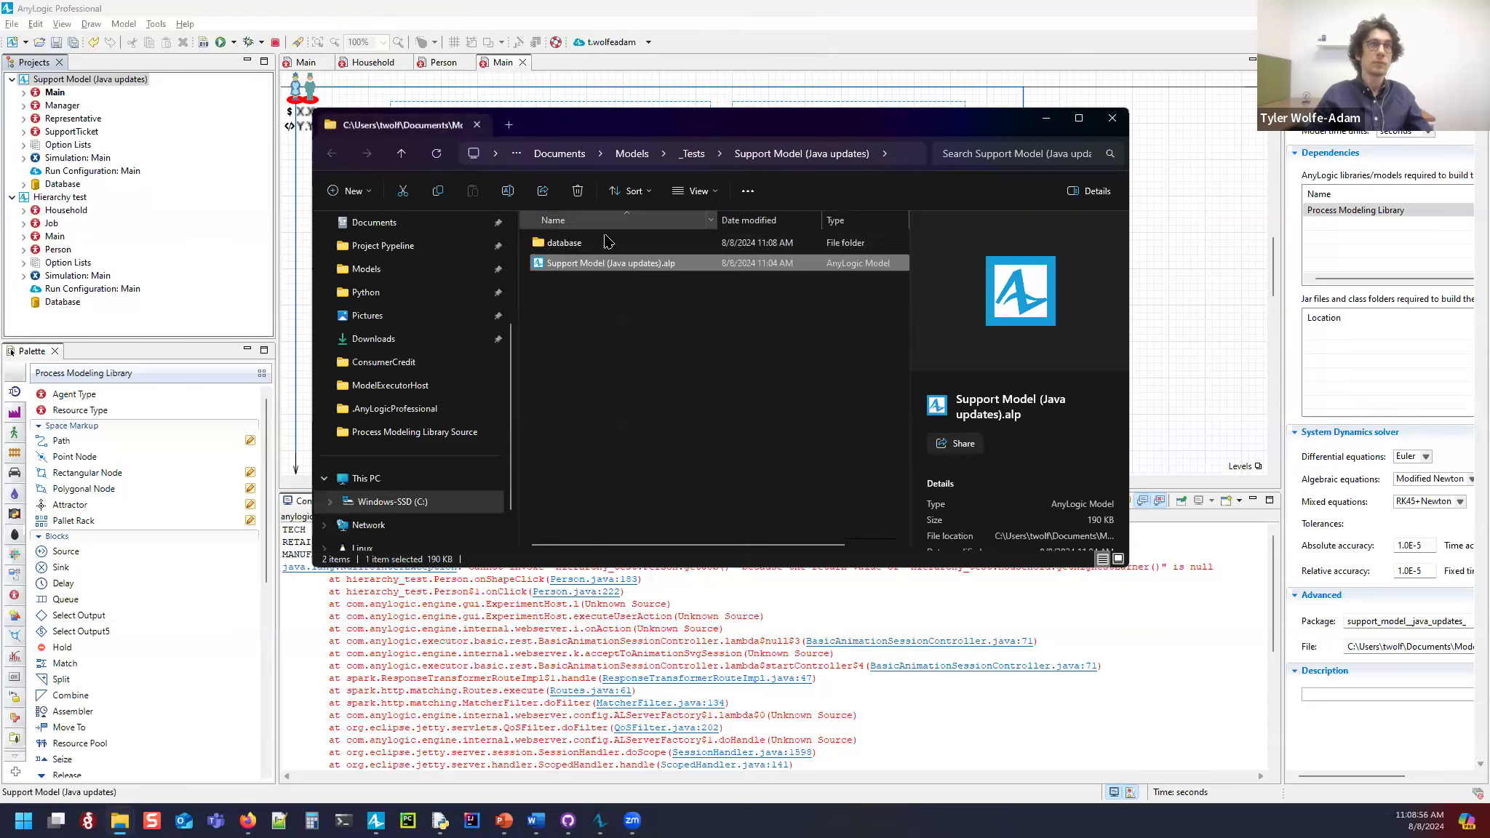
pyautogui.click(613, 245)
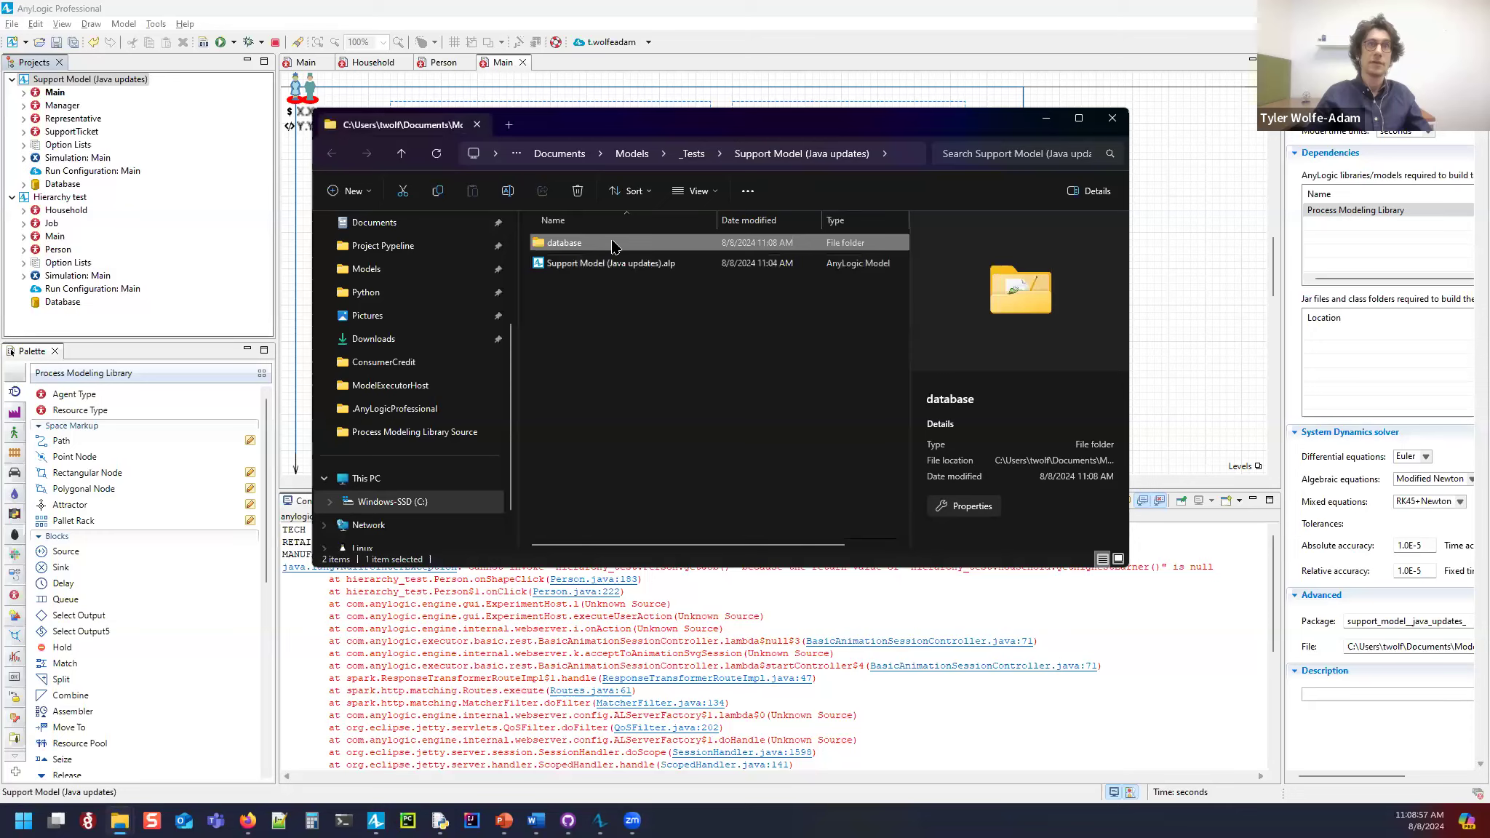
pyautogui.doubleClick(572, 247)
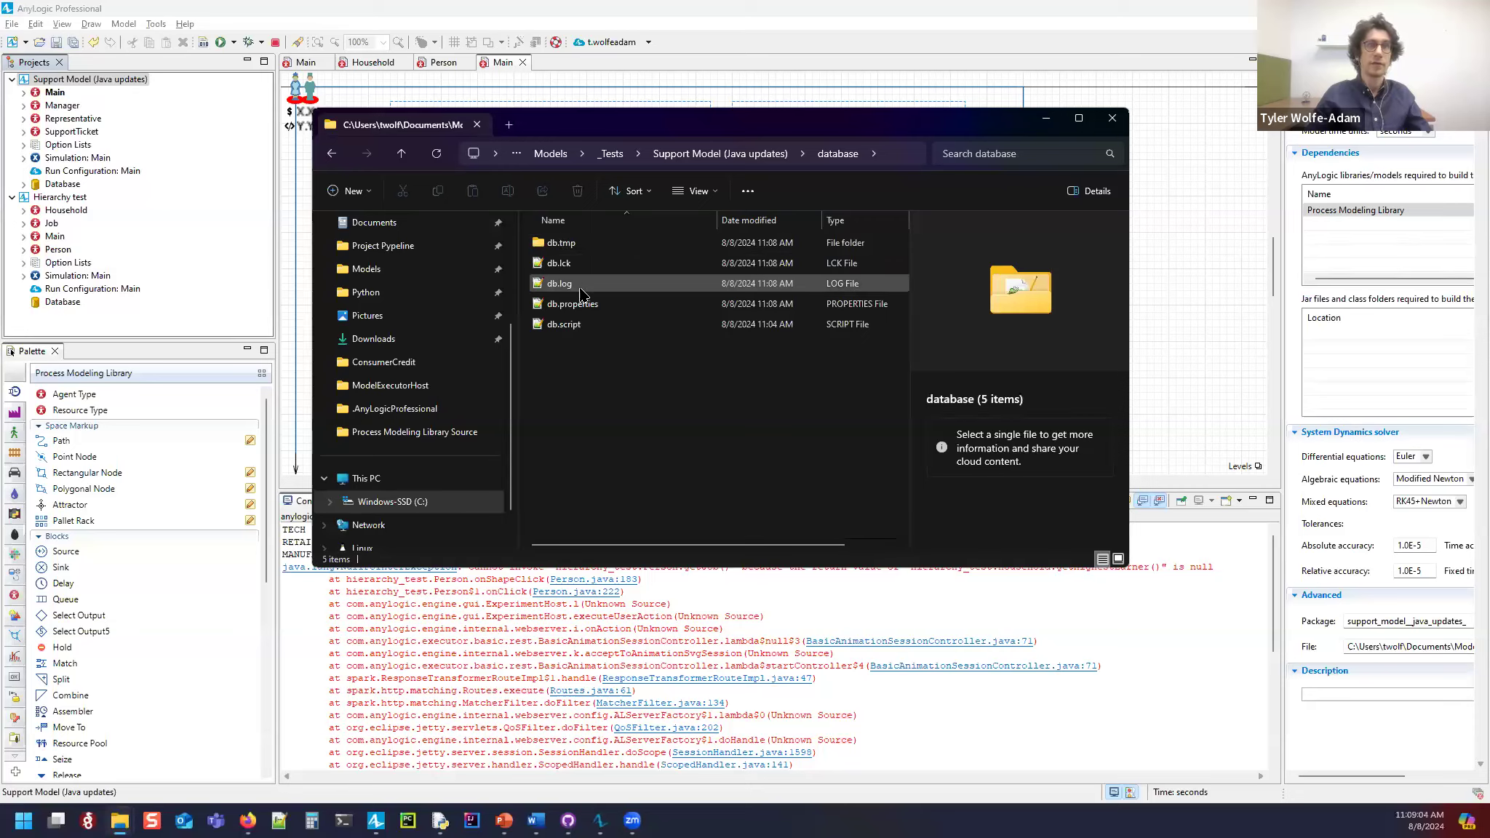
# Step: Close the Support Model (Java updates) project and switch back to its database folder in File Explorer
pyautogui.rightClick(81, 79)
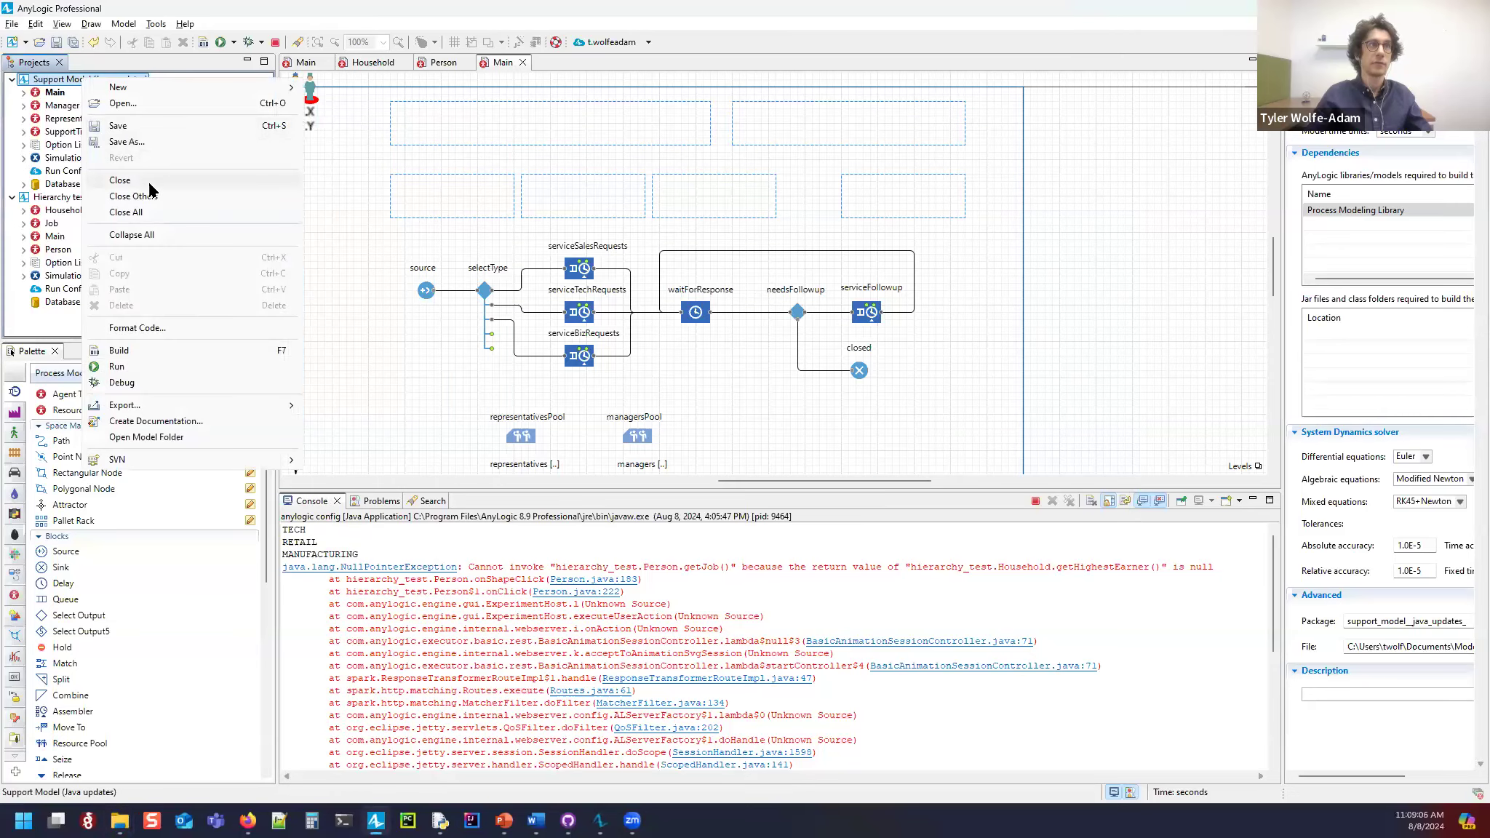
pyautogui.click(148, 181)
pyautogui.hotkey('alt', 'Tab')
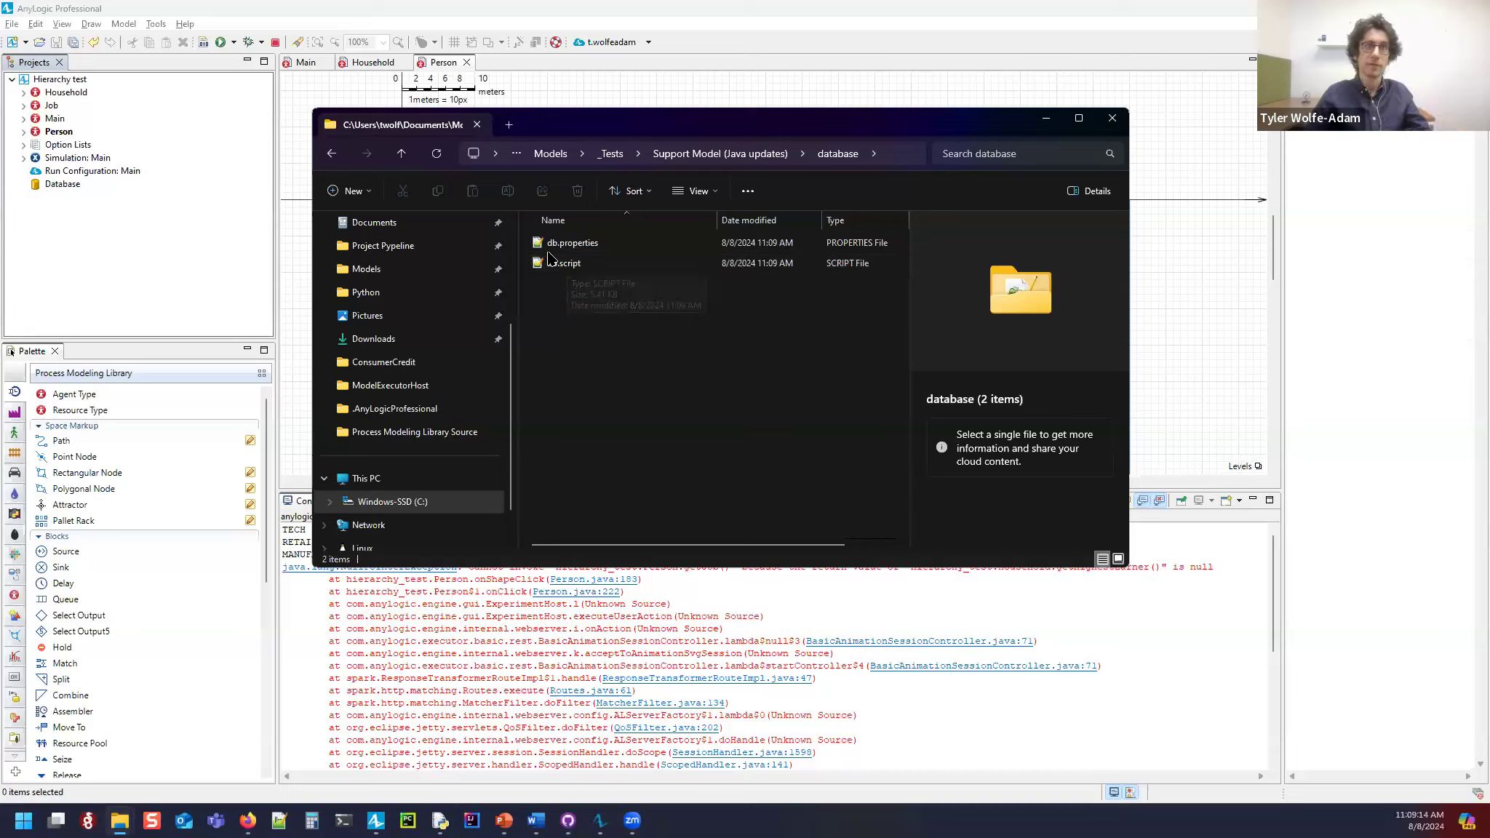
# Step: Open db.script in Notepad for this one time and examine the REPRESENTATIVES_INPUT insert statements at the end of the file
pyautogui.click(566, 262)
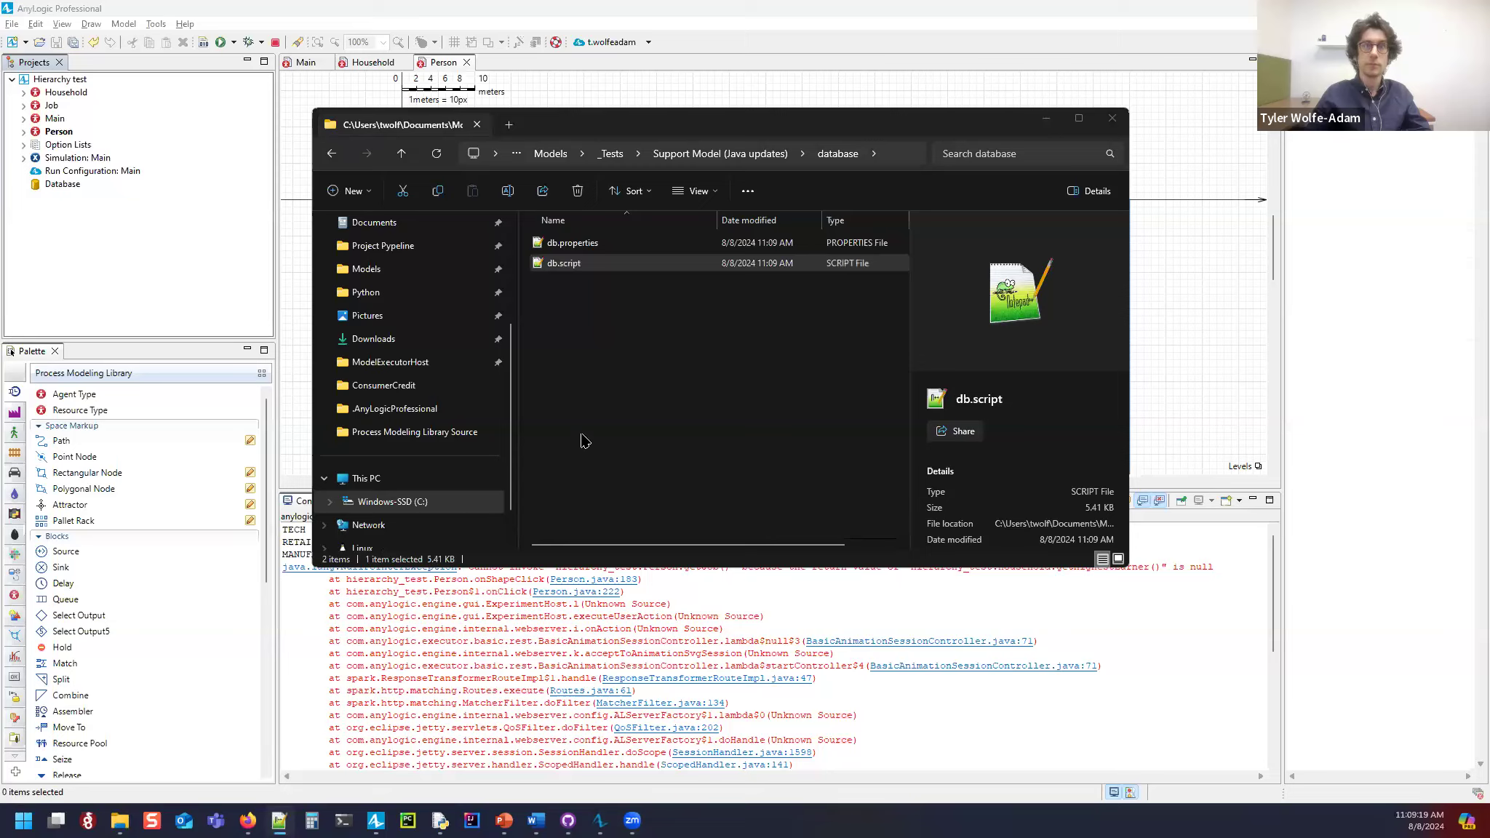
pyautogui.rightClick(558, 262)
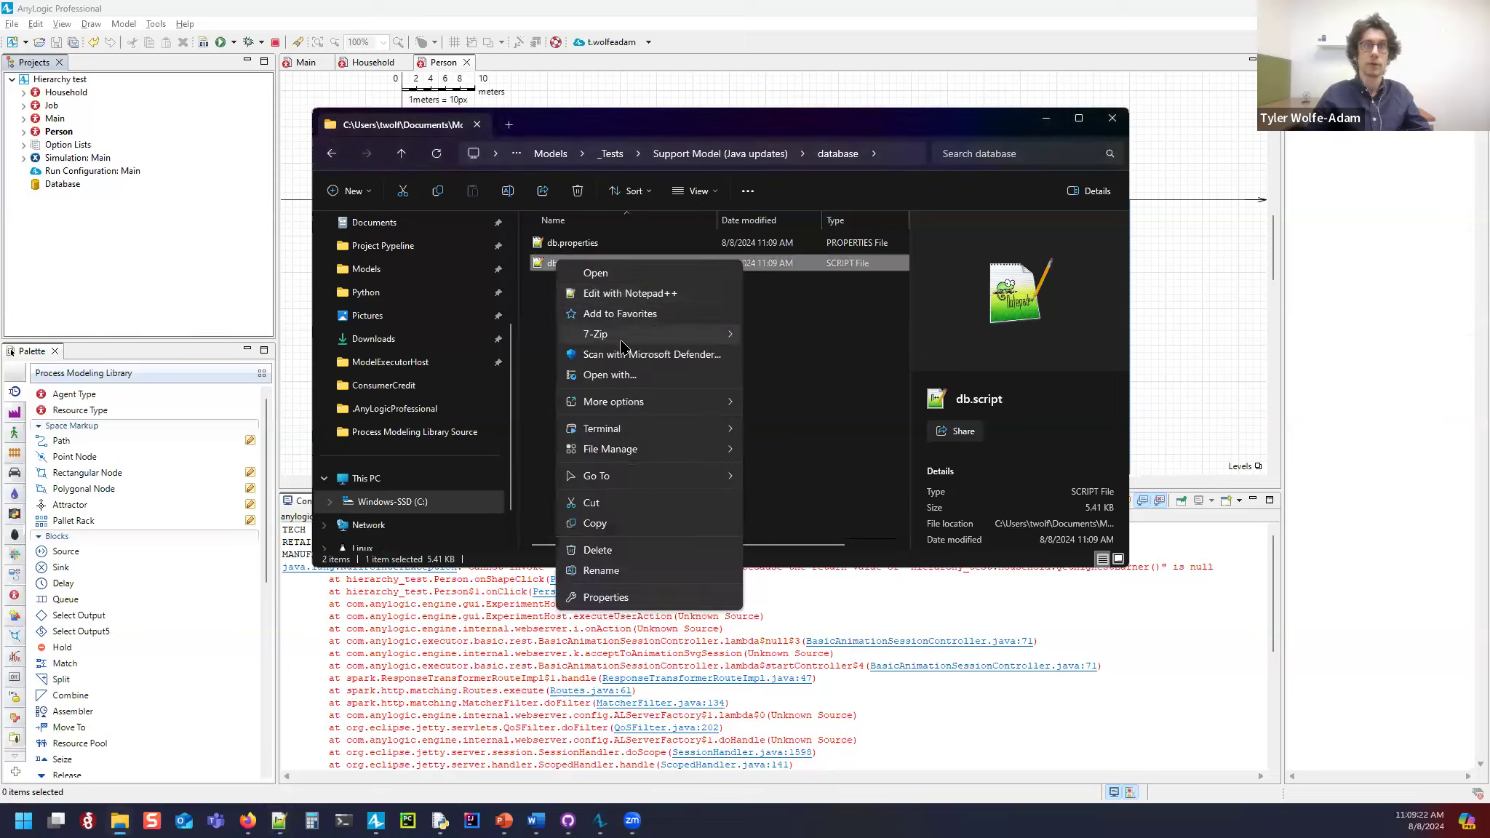
pyautogui.click(630, 375)
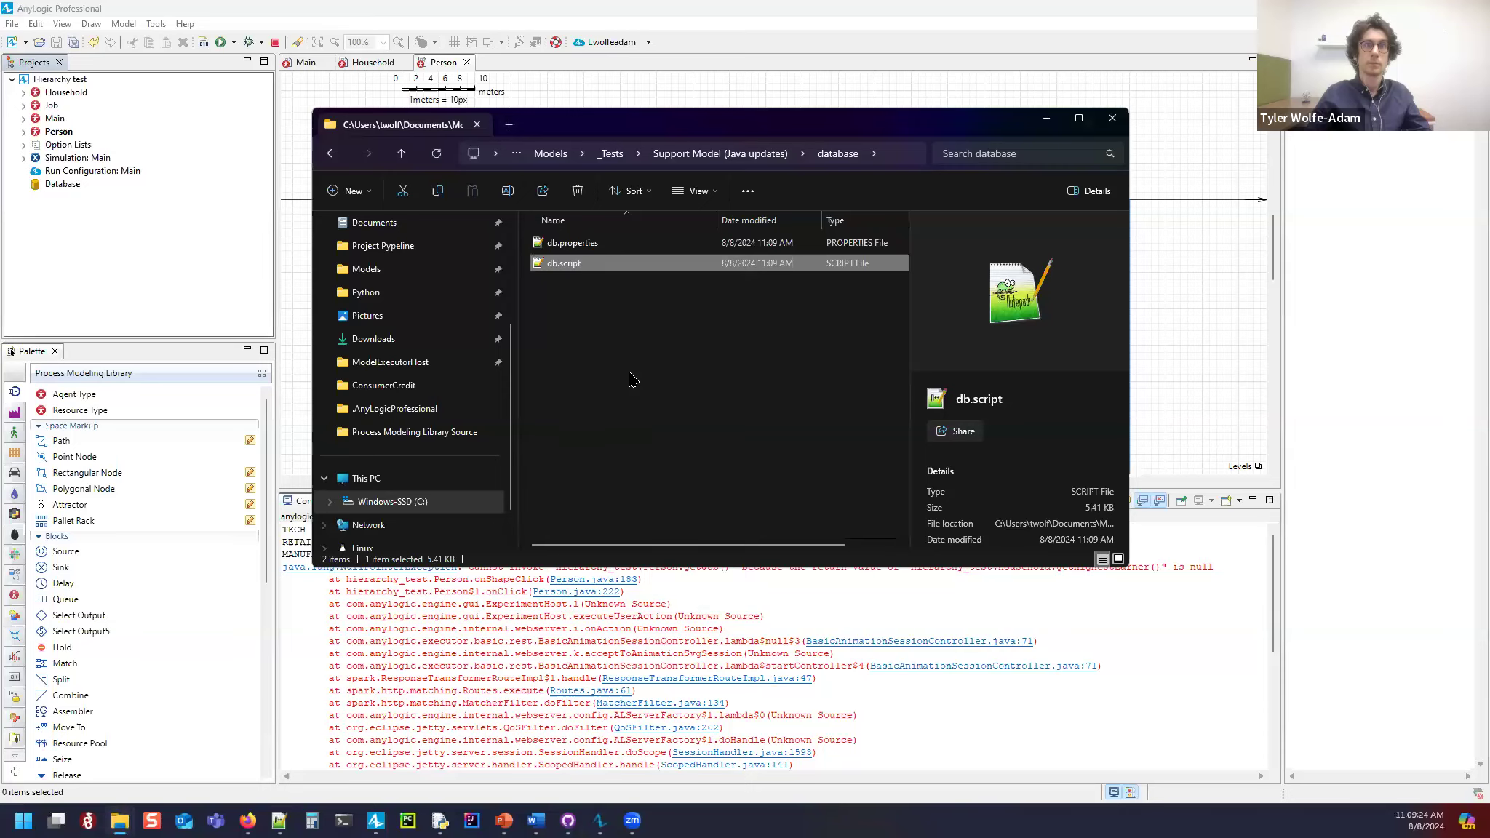
pyautogui.scroll(-2, 738, 461)
pyautogui.scroll(-1, 739, 457)
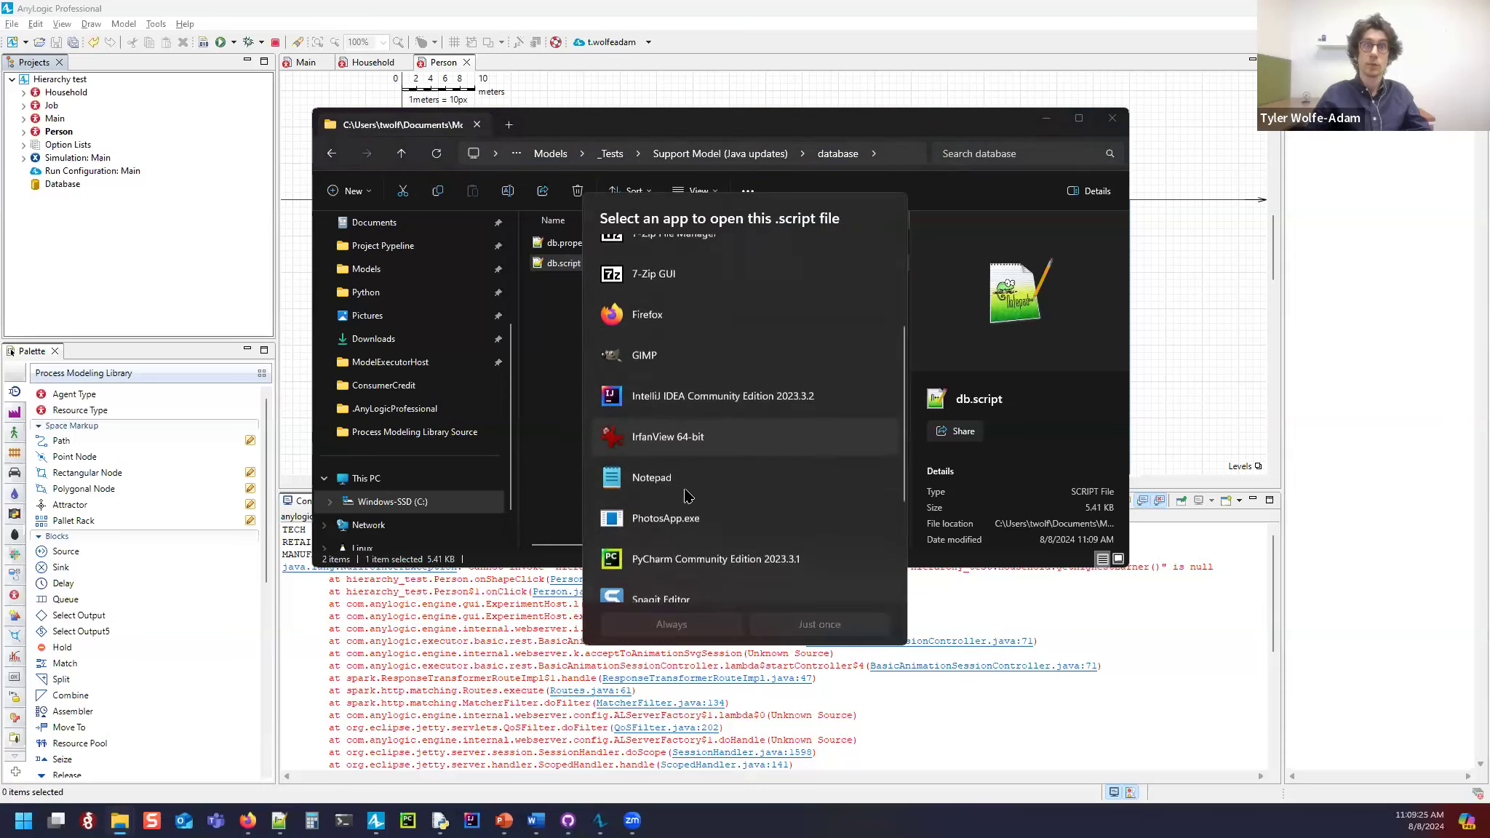
pyautogui.click(682, 478)
pyautogui.click(800, 622)
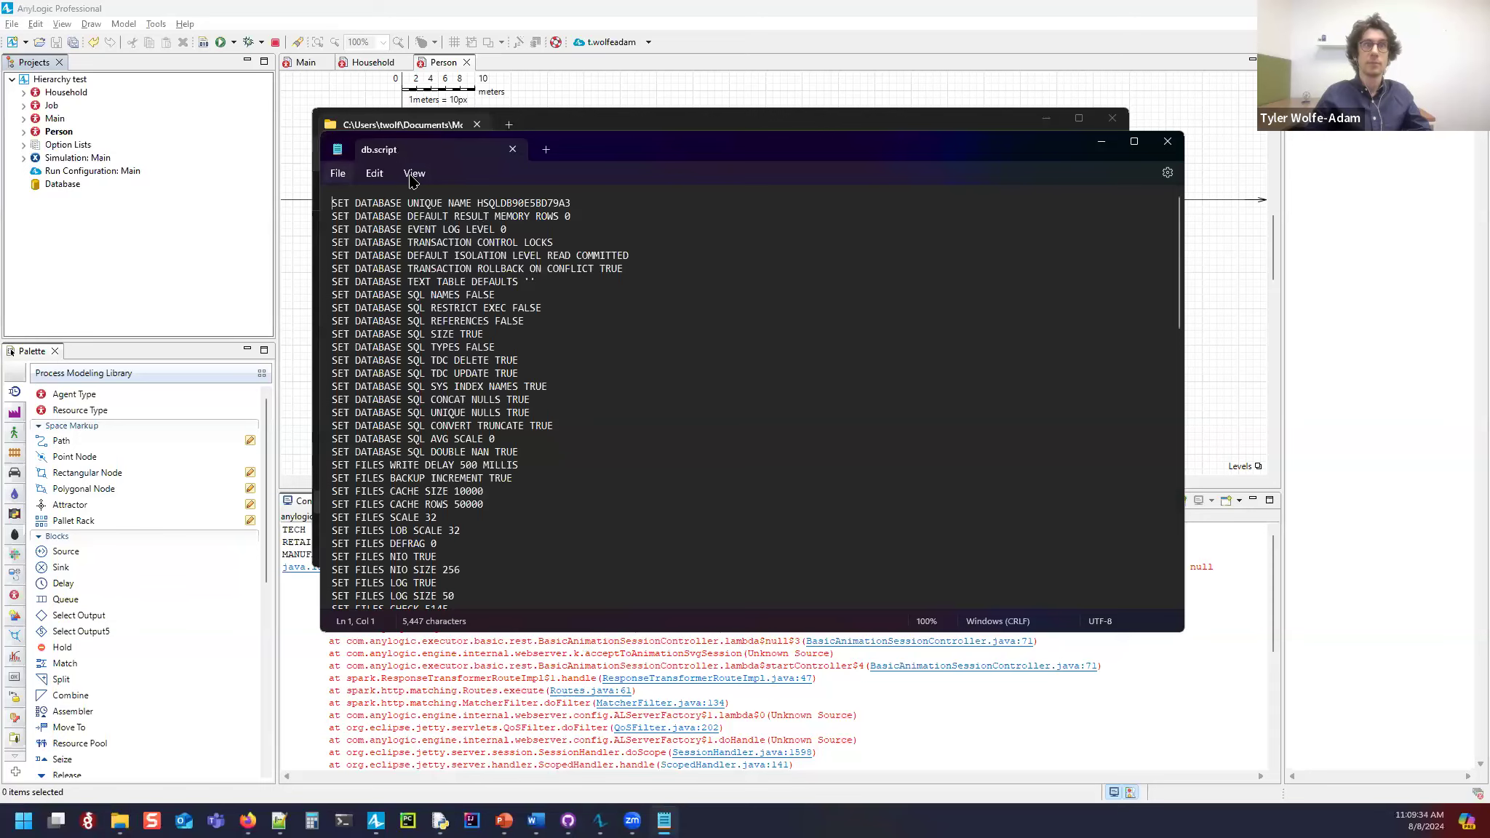
pyautogui.scroll(-15, 596, 385)
pyautogui.scroll(-6, 547, 405)
pyautogui.scroll(-2, 651, 461)
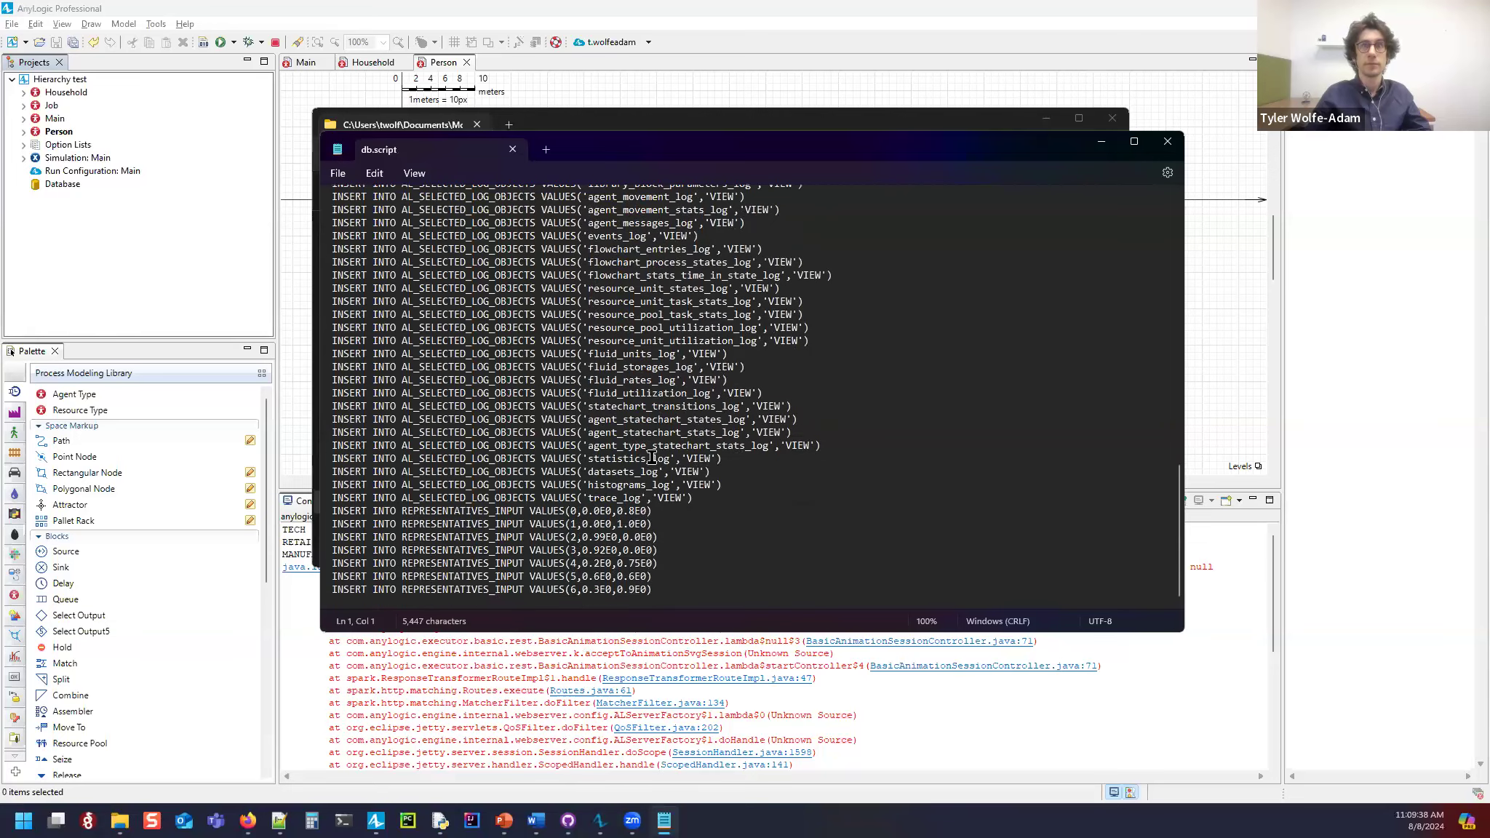
# Step: Duplicate the last REPRESENTATIVES_INPUT insert statement at the end of db.script and set the copy's first value to 7
pyautogui.moveTo(338, 509)
pyautogui.mouseDown()
pyautogui.moveTo(669, 592)
pyautogui.moveTo(509, 582)
pyautogui.moveTo(321, 502)
pyautogui.mouseUp()
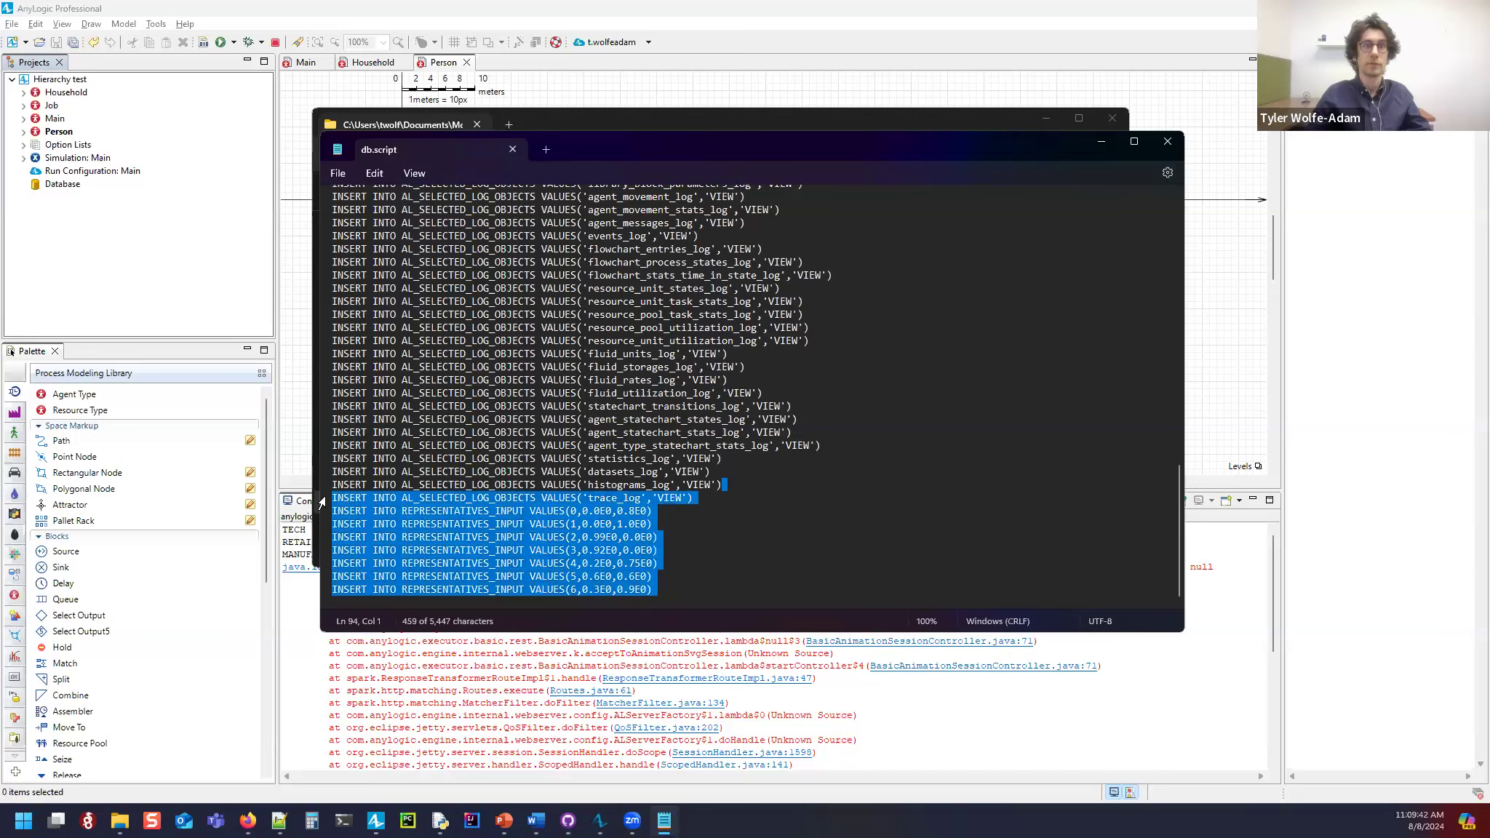
pyautogui.click(462, 515)
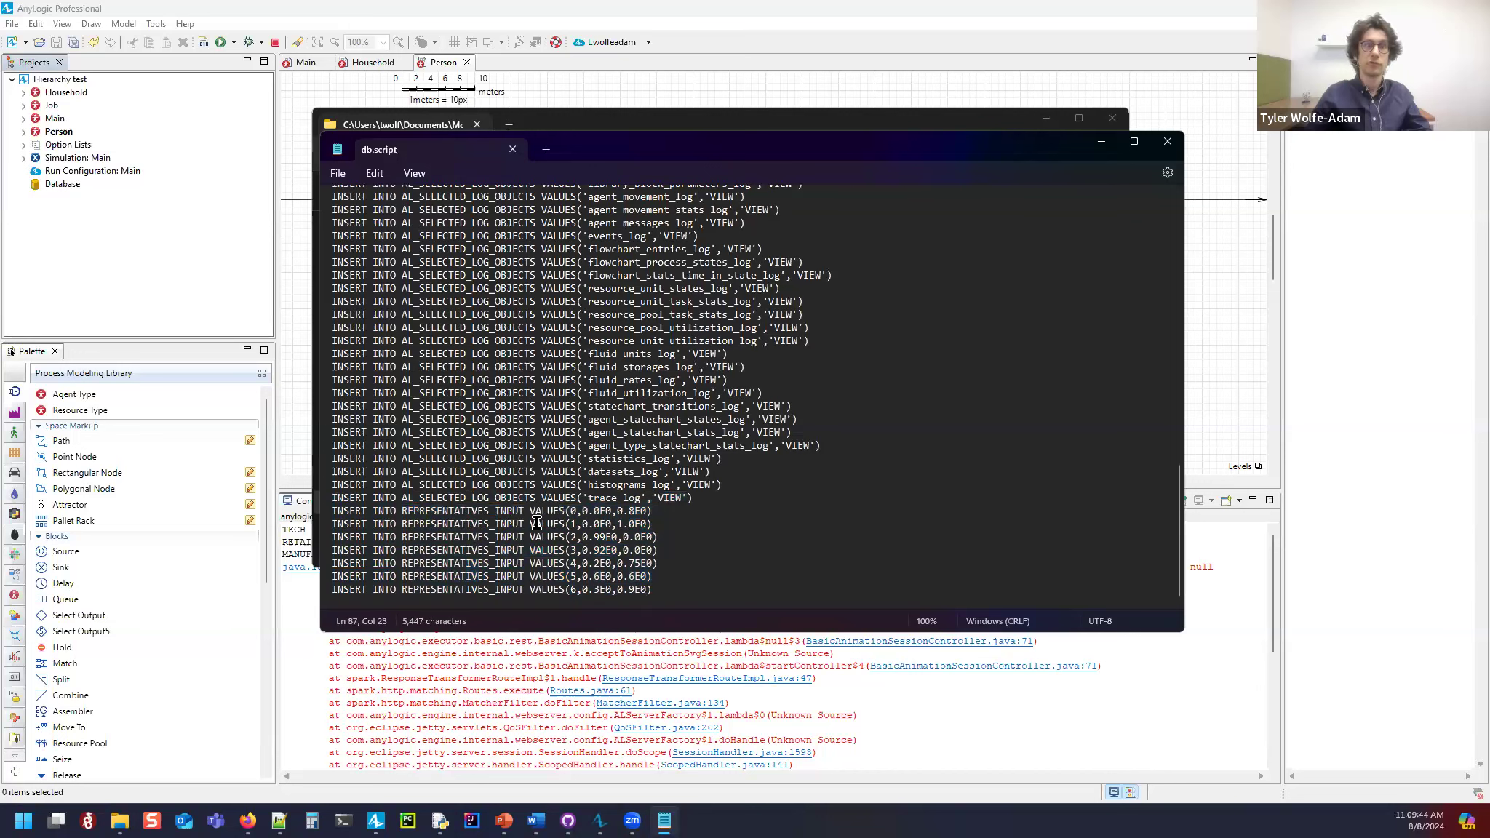
pyautogui.click(737, 594)
pyautogui.moveTo(737, 594); pyautogui.dragTo(329, 595)
pyautogui.hotkey('ctrl', 'c')
pyautogui.click(652, 590)
pyautogui.press('Return')
pyautogui.hotkey('ctrl', 'v')
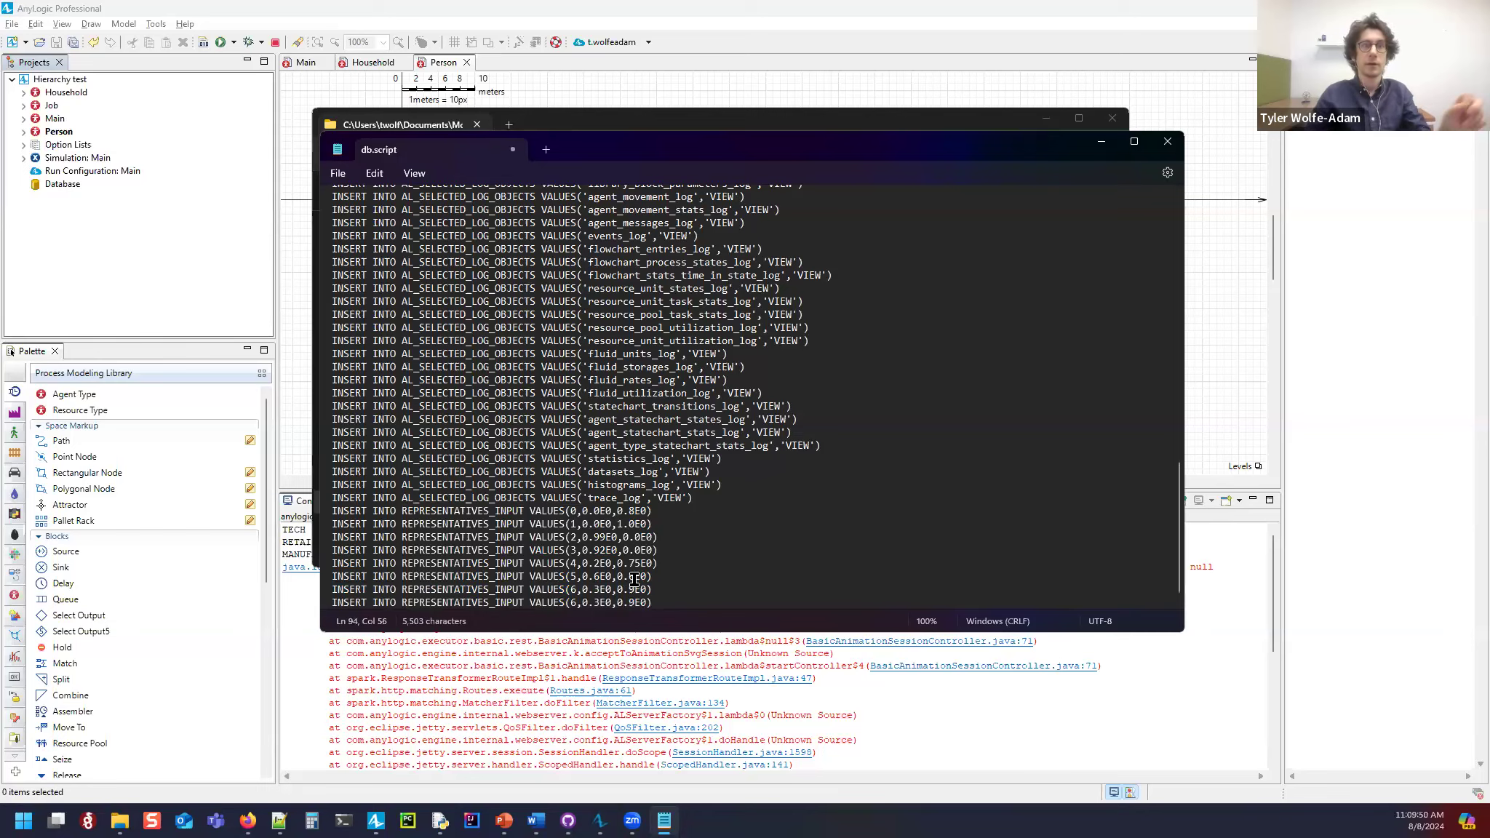
pyautogui.scroll(-1, 627, 585)
pyautogui.doubleClick(574, 590)
pyautogui.write('7')
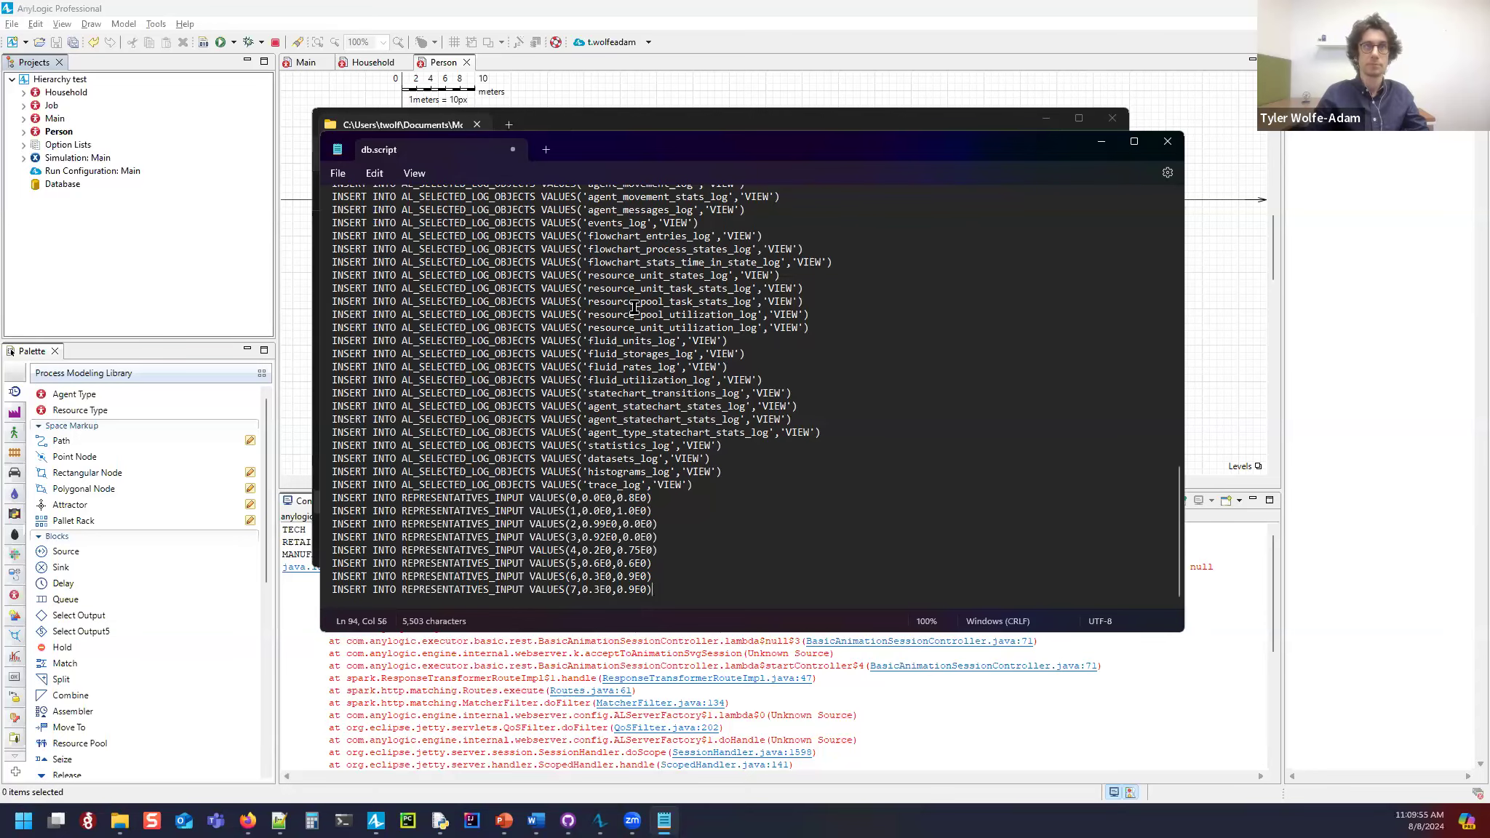
# Step: Return to the database folder and open db.properties in Notepad for this one time
pyautogui.click(774, 125)
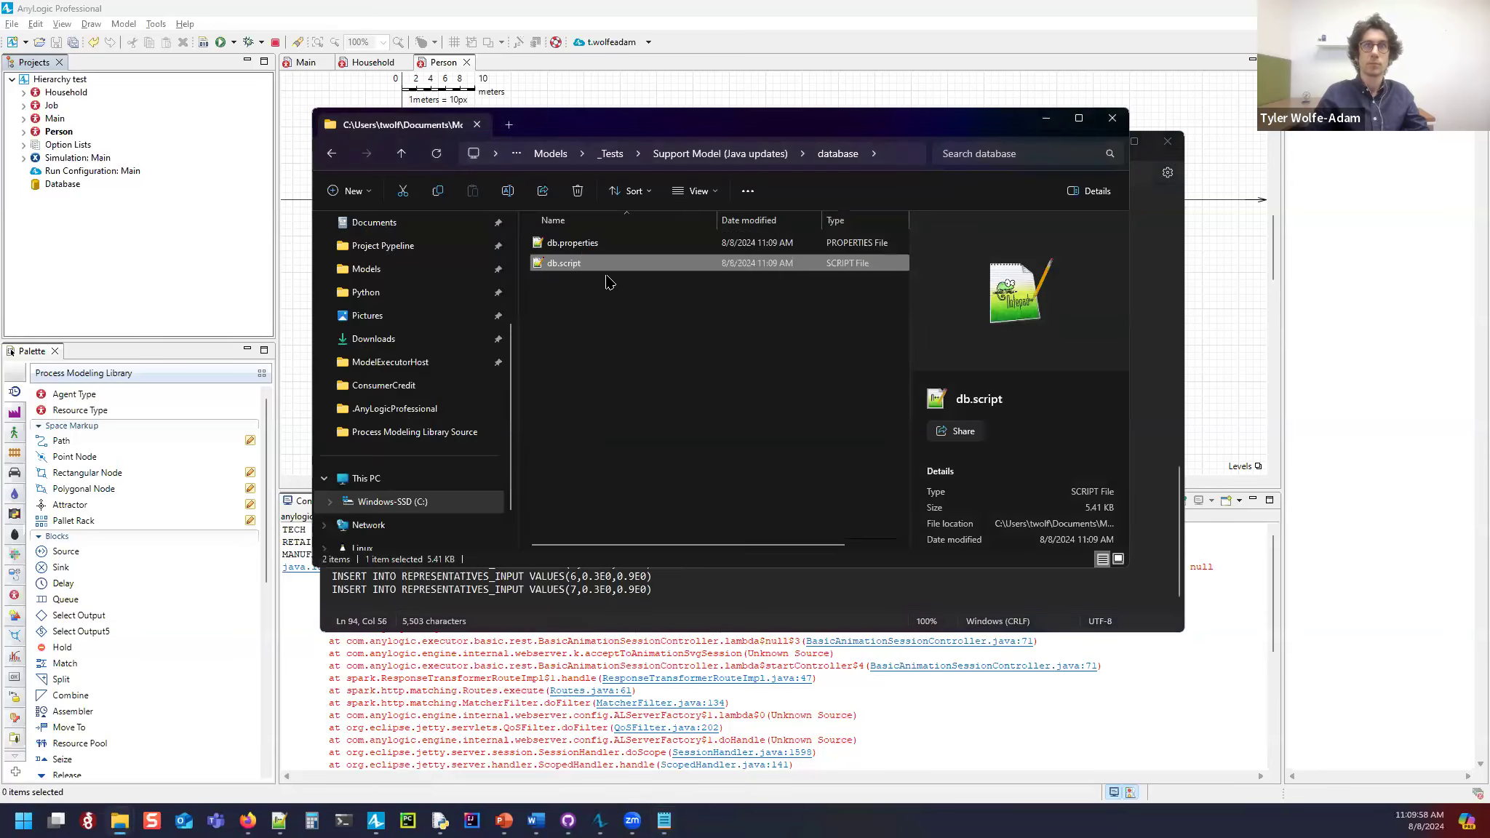
pyautogui.doubleClick(576, 245)
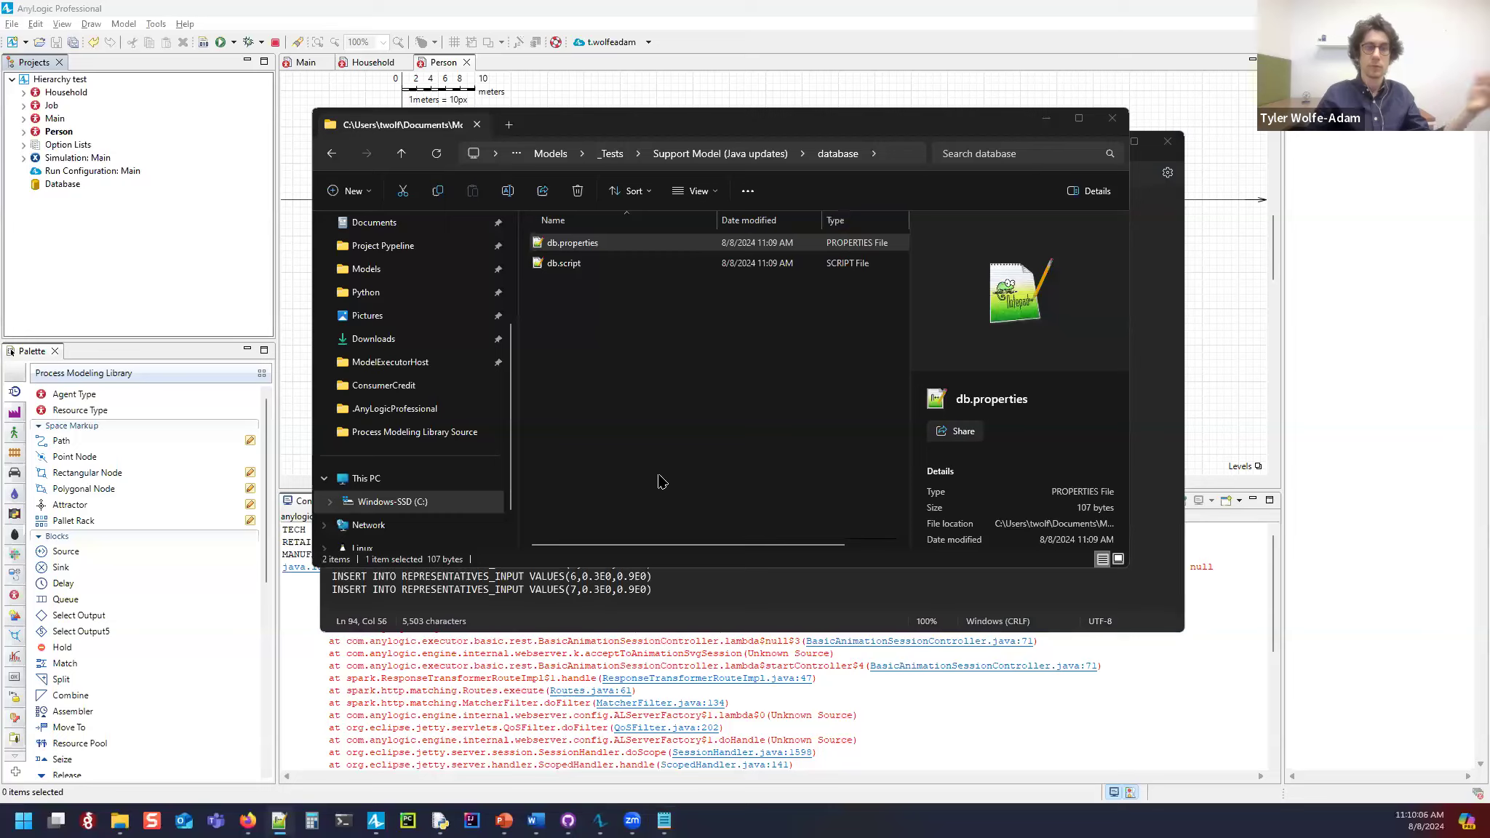
pyautogui.rightClick(555, 241)
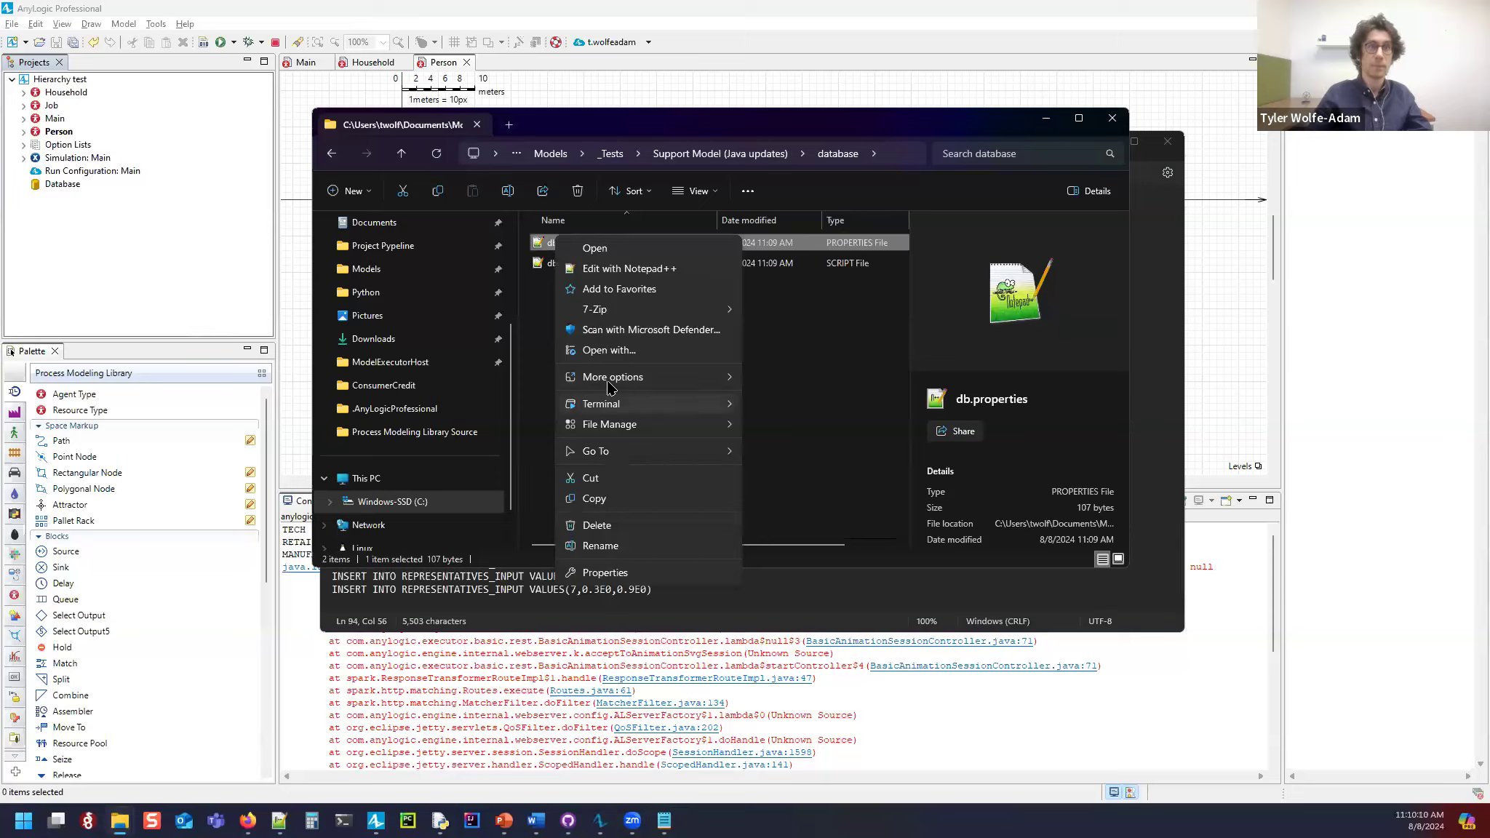
pyautogui.click(610, 349)
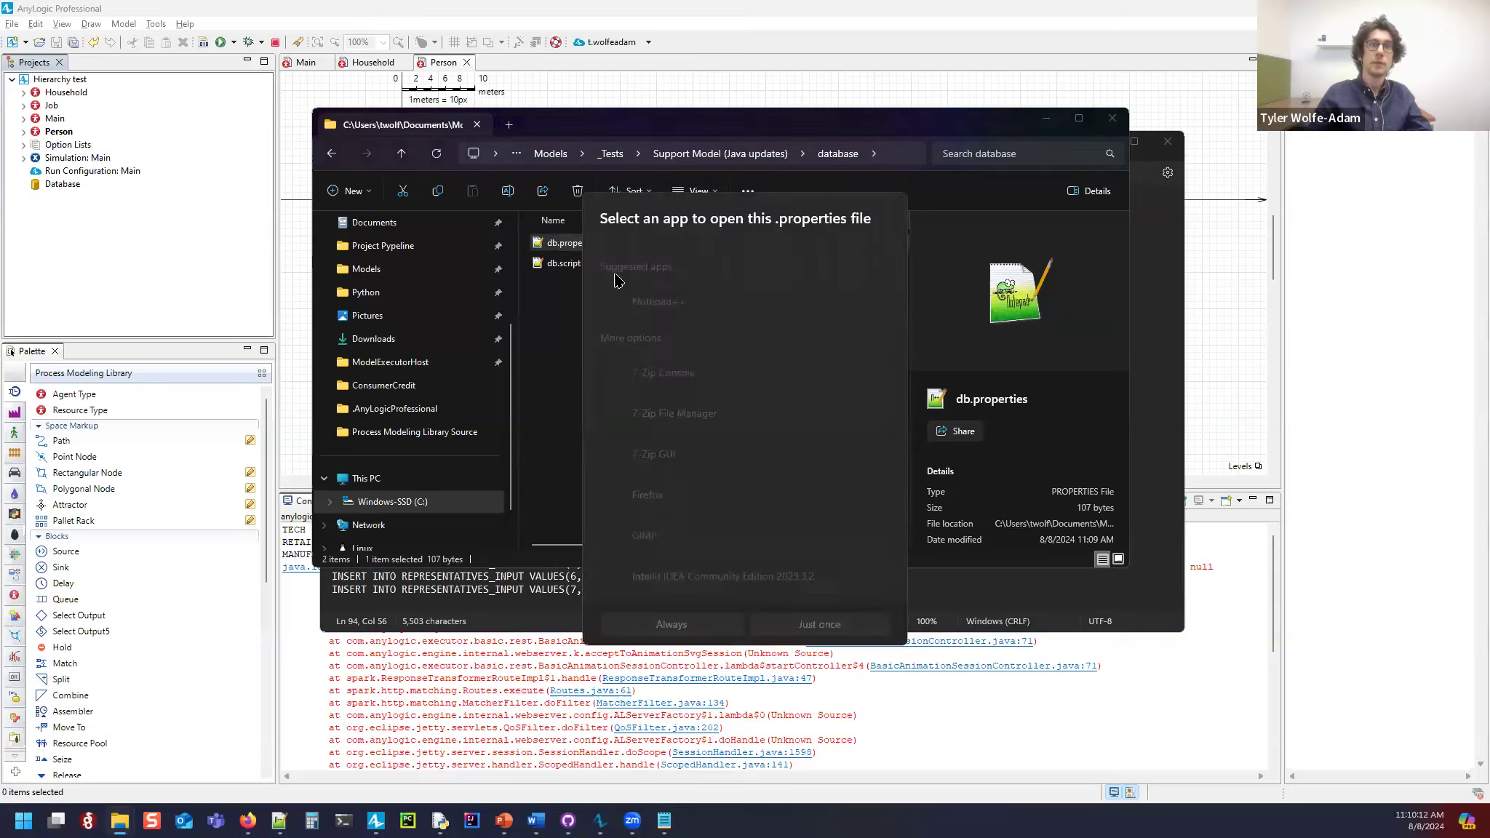
pyautogui.scroll(-5, 738, 414)
pyautogui.click(707, 369)
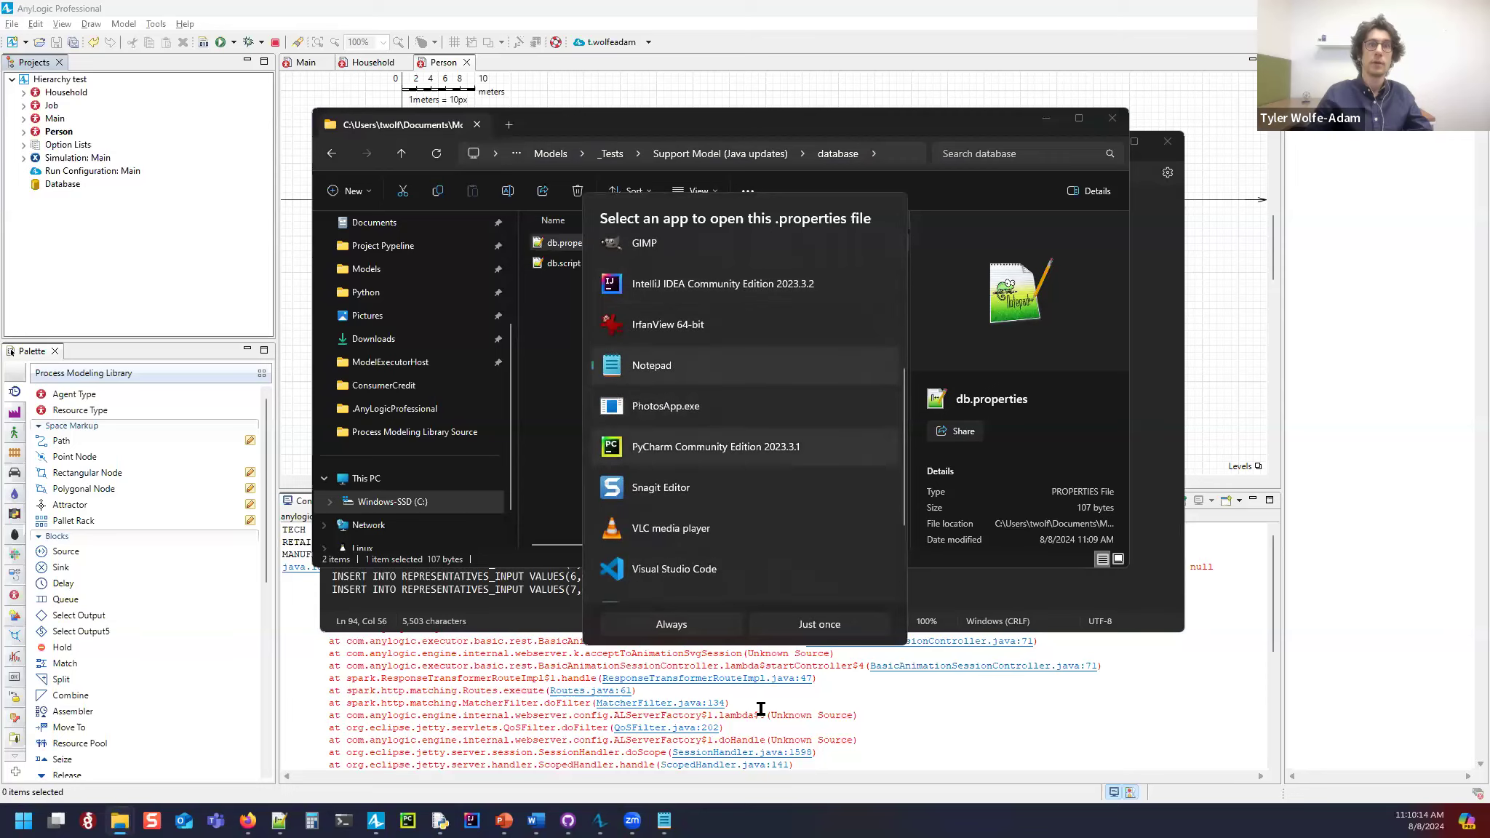
pyautogui.click(819, 624)
# Step: Examine the database engine, timestamp, modified and version lines in db.properties
pyautogui.hotkey('ctrl', 'a')
pyautogui.click(429, 256)
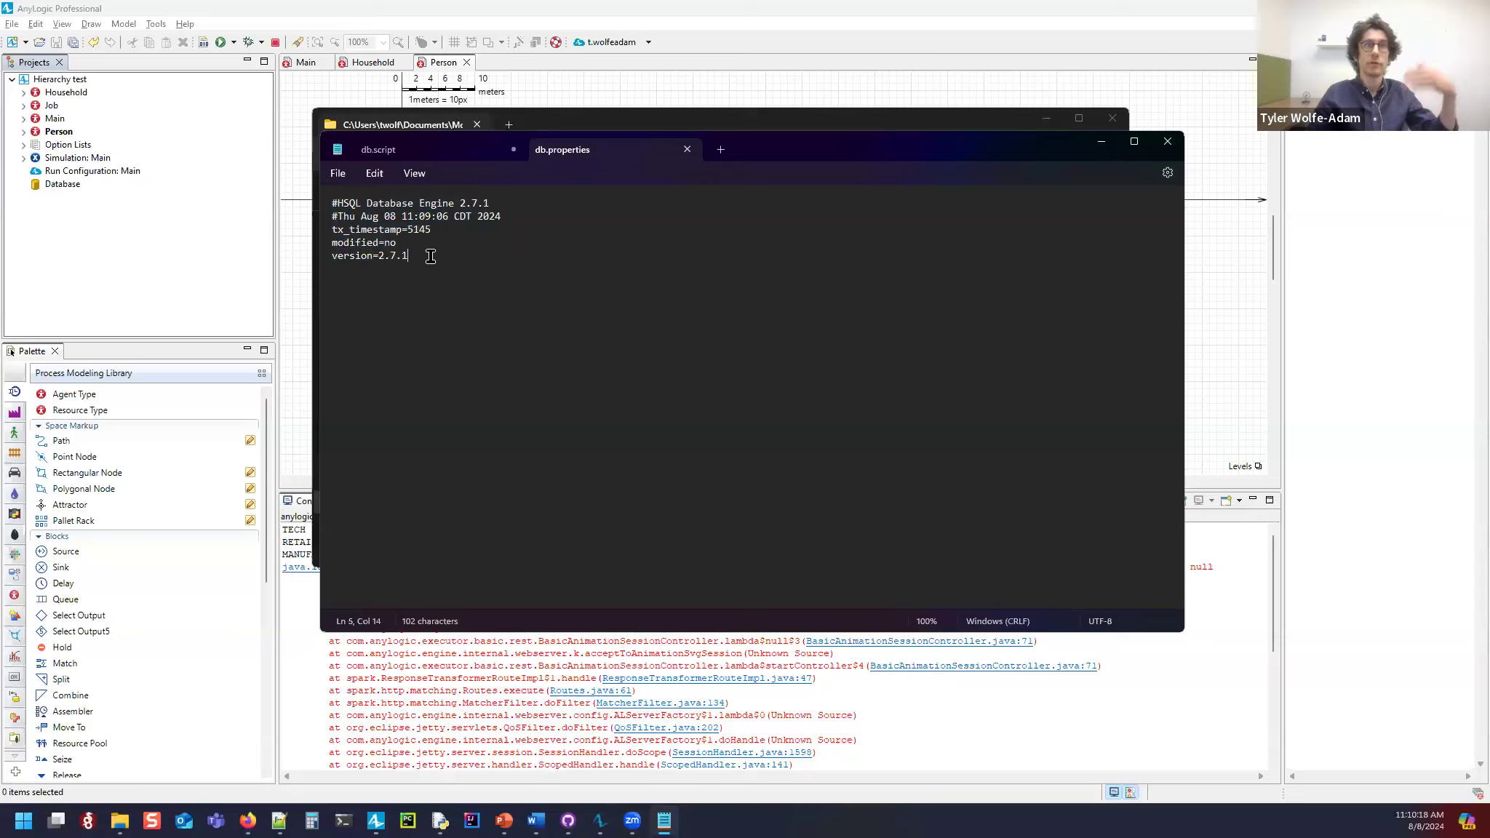
pyautogui.moveTo(402, 216); pyautogui.dragTo(564, 222)
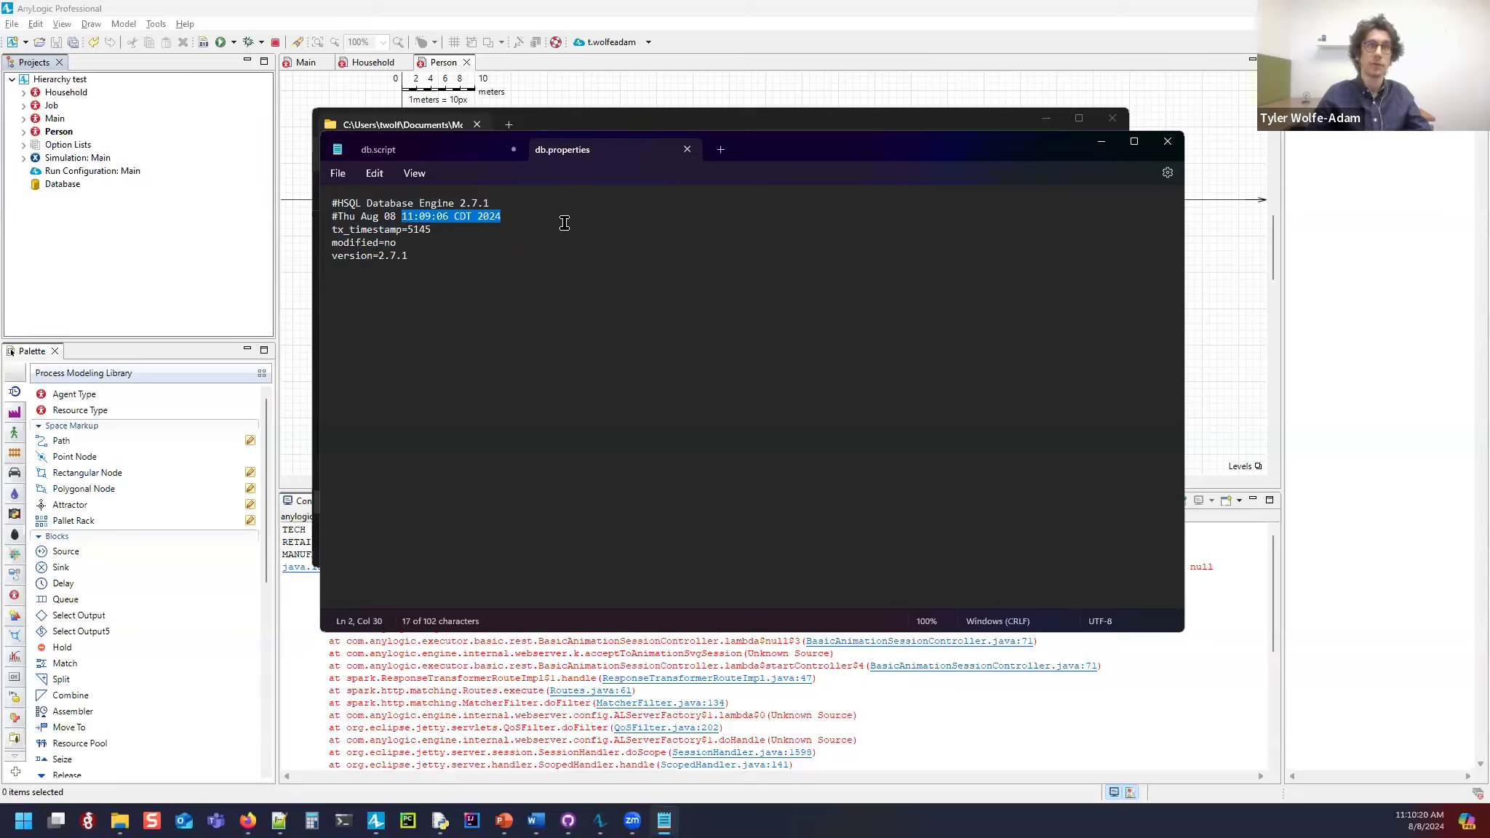
pyautogui.click(508, 215)
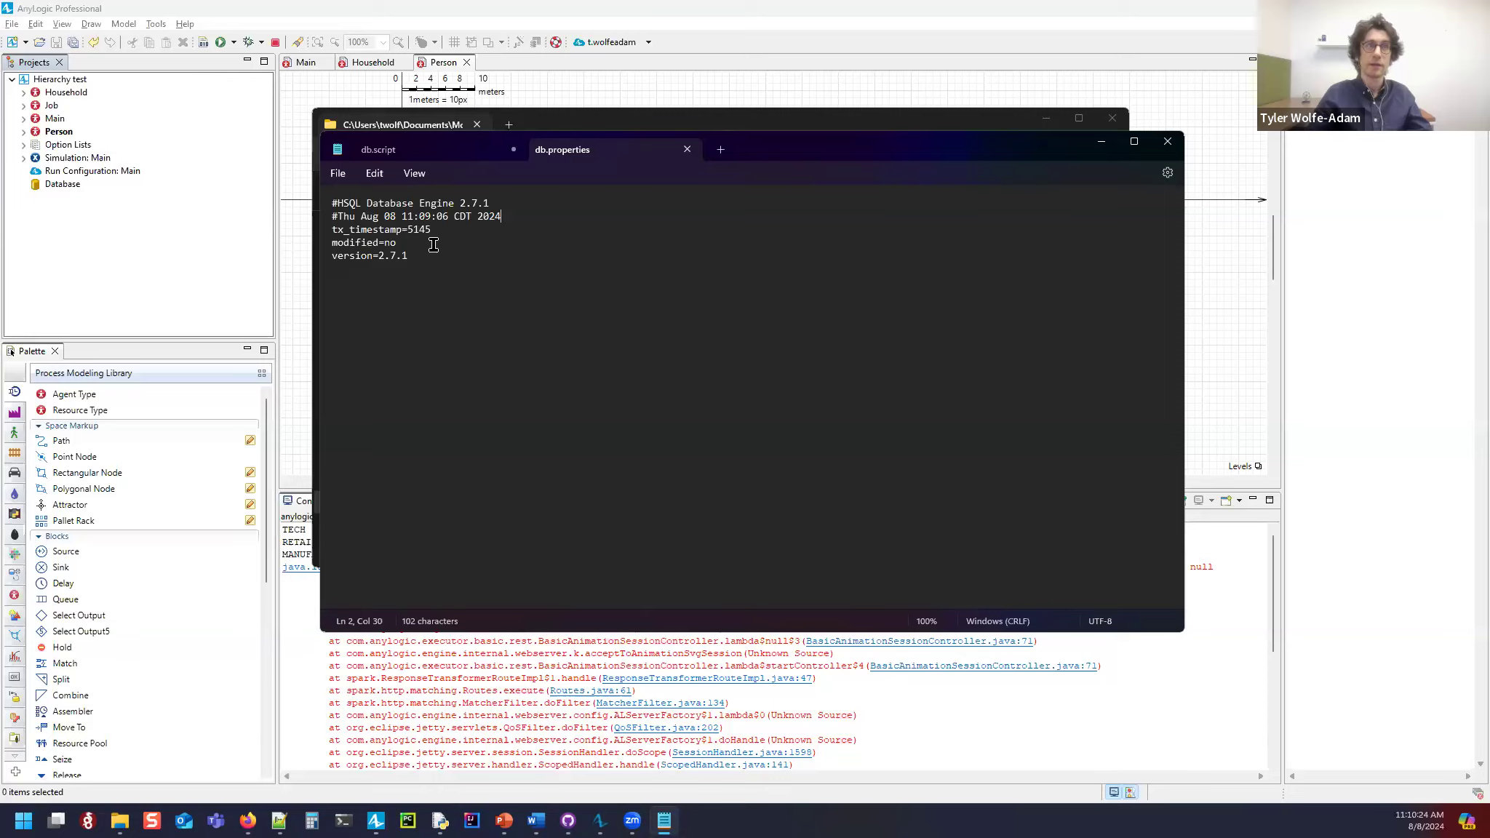
pyautogui.hotkey('ctrl', 'a')
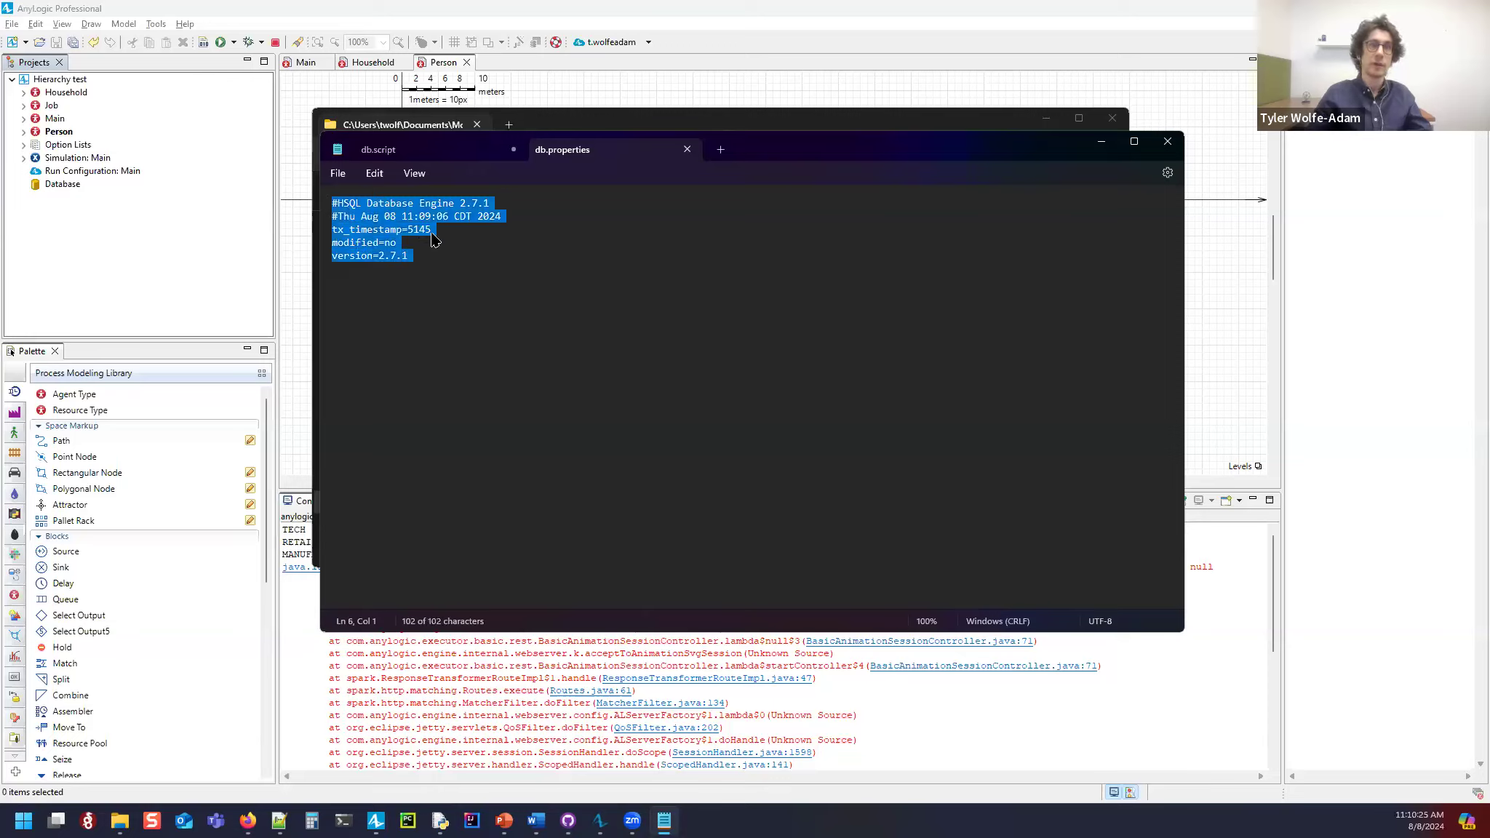
pyautogui.click(438, 261)
pyautogui.moveTo(439, 260); pyautogui.dragTo(332, 204)
pyautogui.click(445, 256)
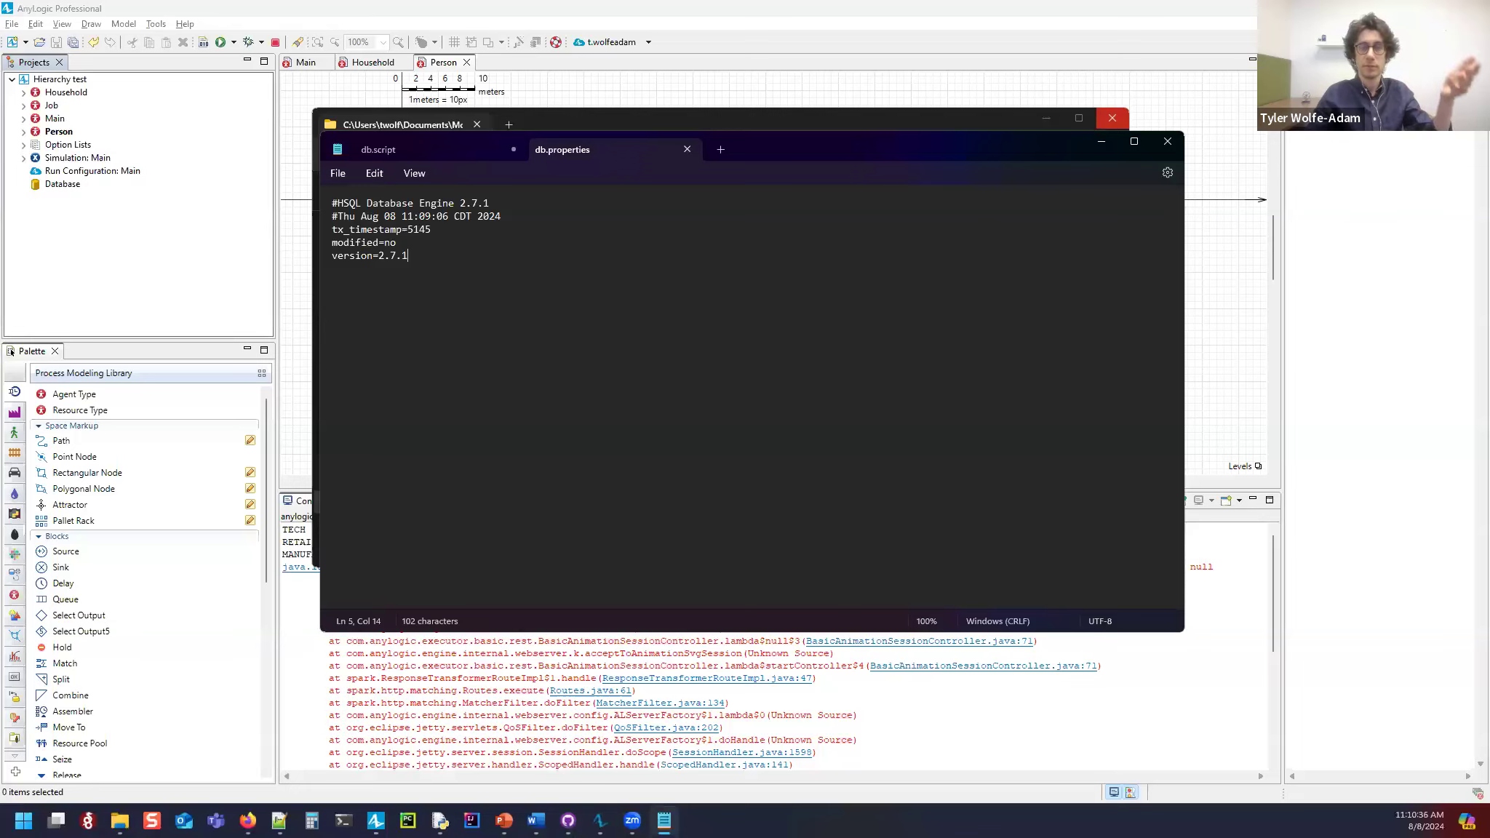
# Step: Switch AnyLogic to its Git perspective, widen the staging area and show the CorruptedBloodPlague repository's unstaged changes
pyautogui.click(1131, 793)
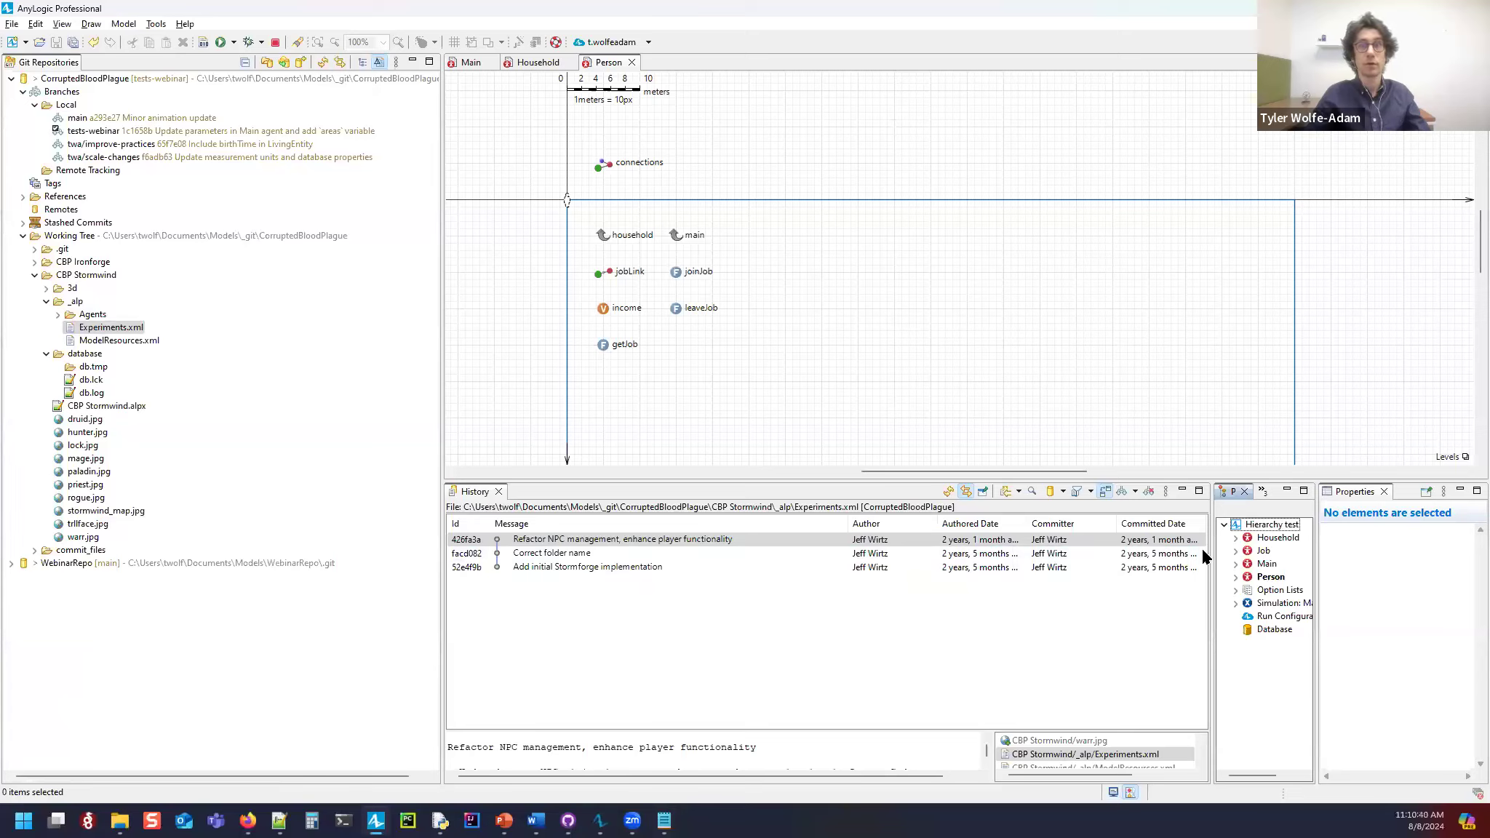
pyautogui.moveTo(1210, 551); pyautogui.dragTo(818, 538)
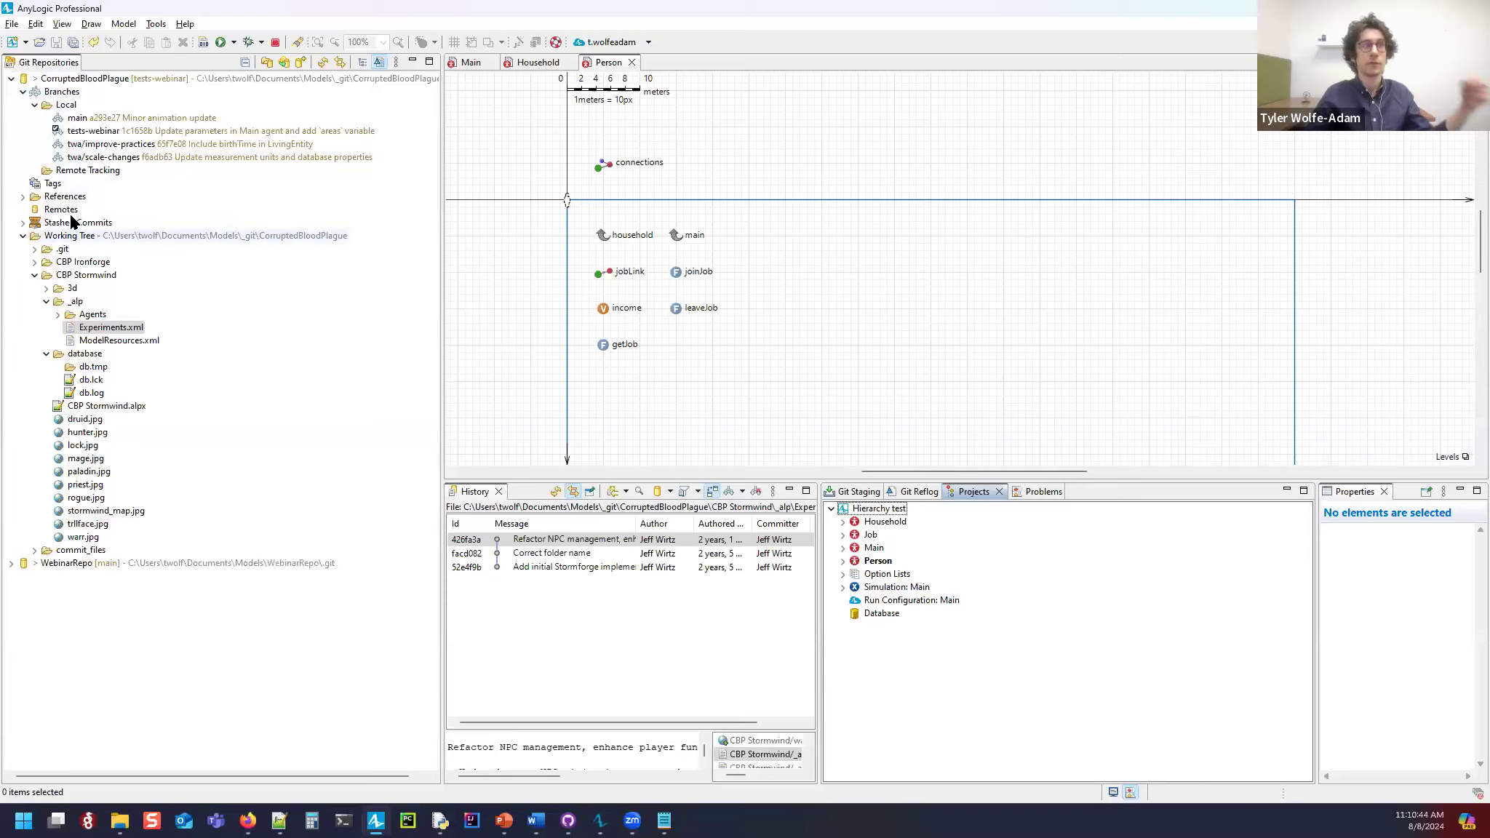
pyautogui.click(75, 81)
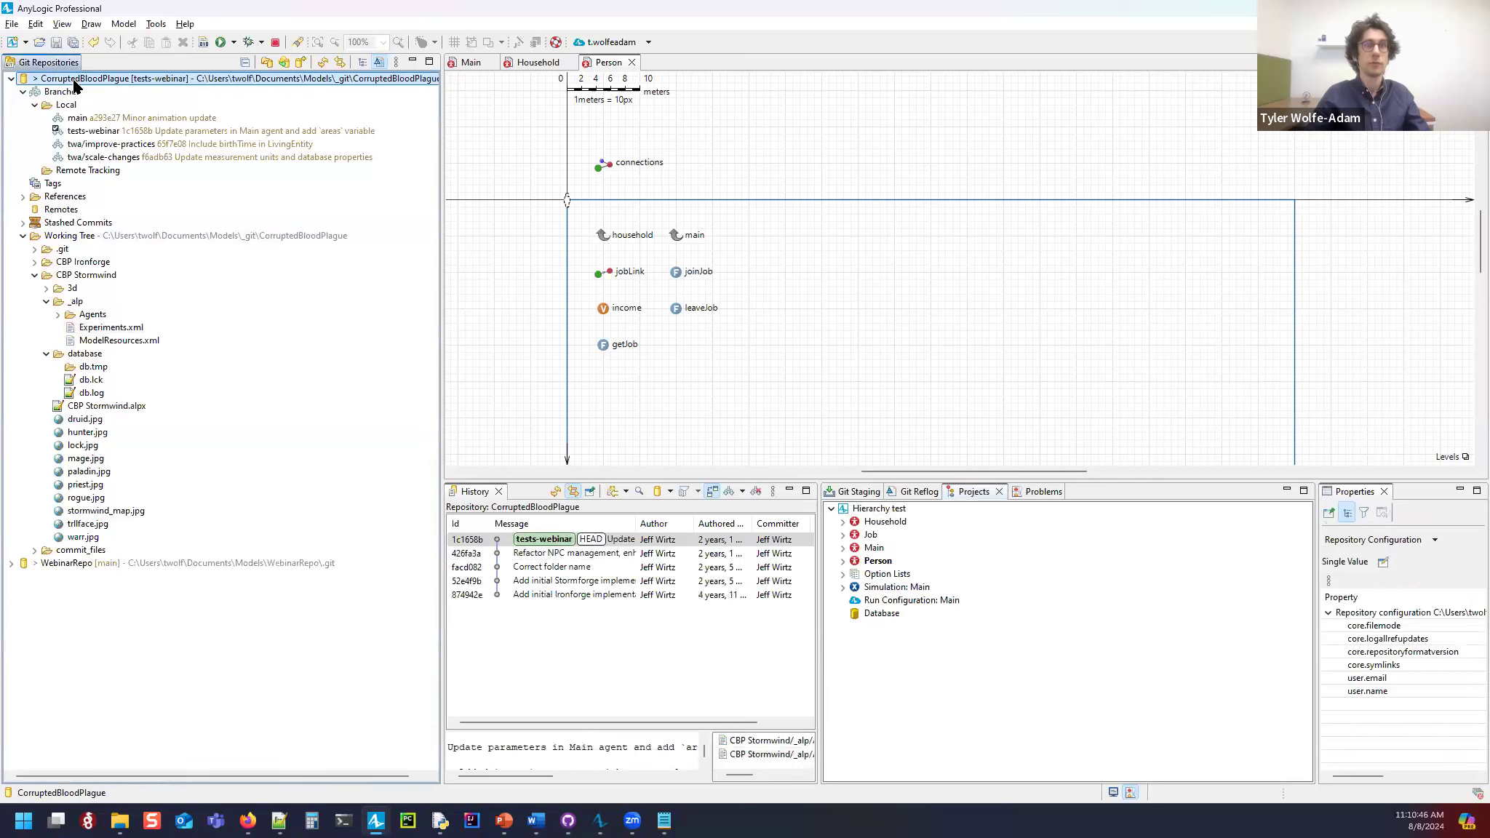
pyautogui.click(844, 493)
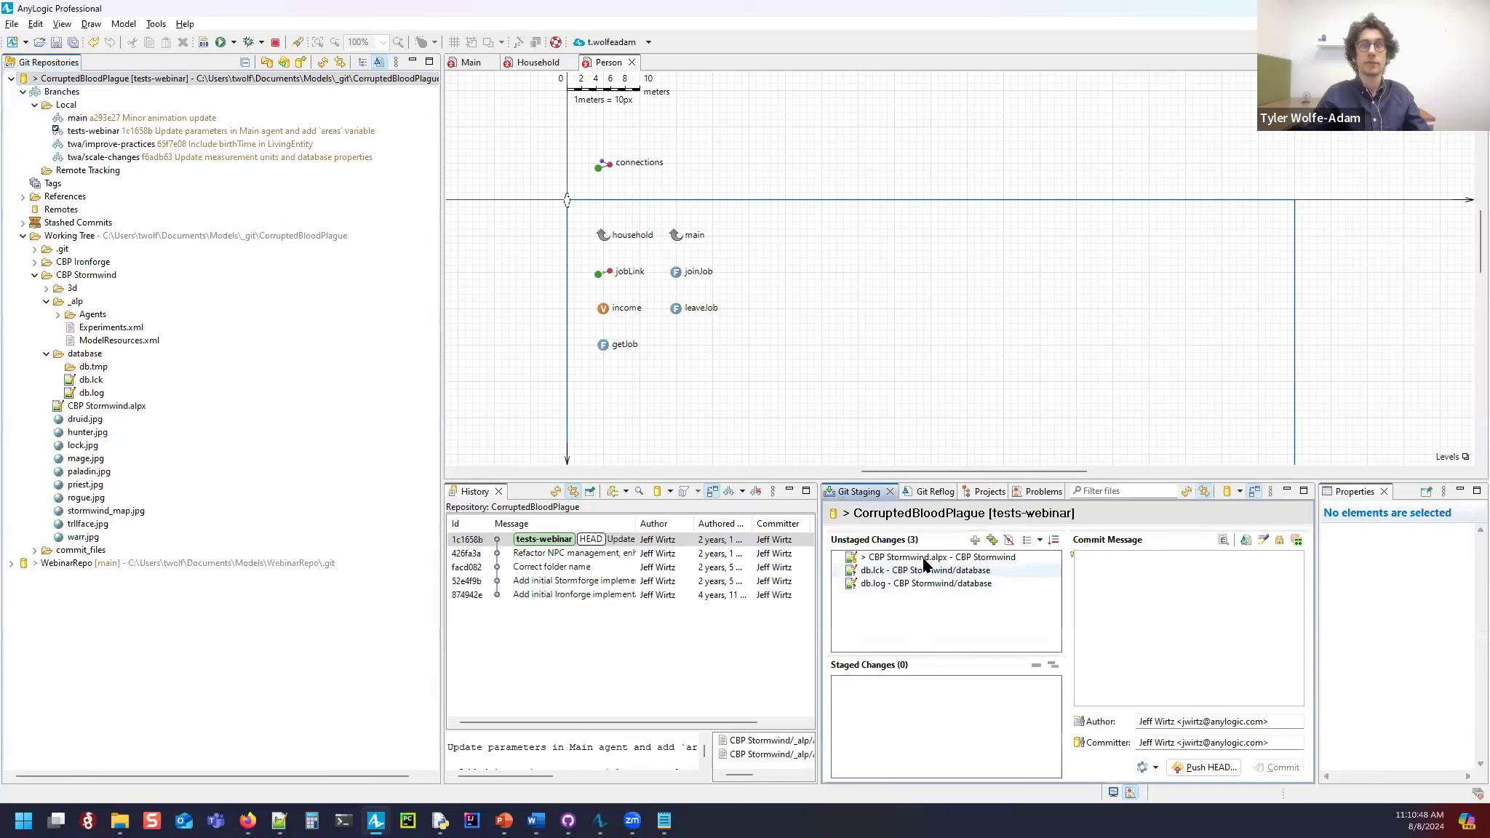
# Step: Make Git ignore the unstaged db.lck file in CBP Stormwind/database
pyautogui.click(895, 574)
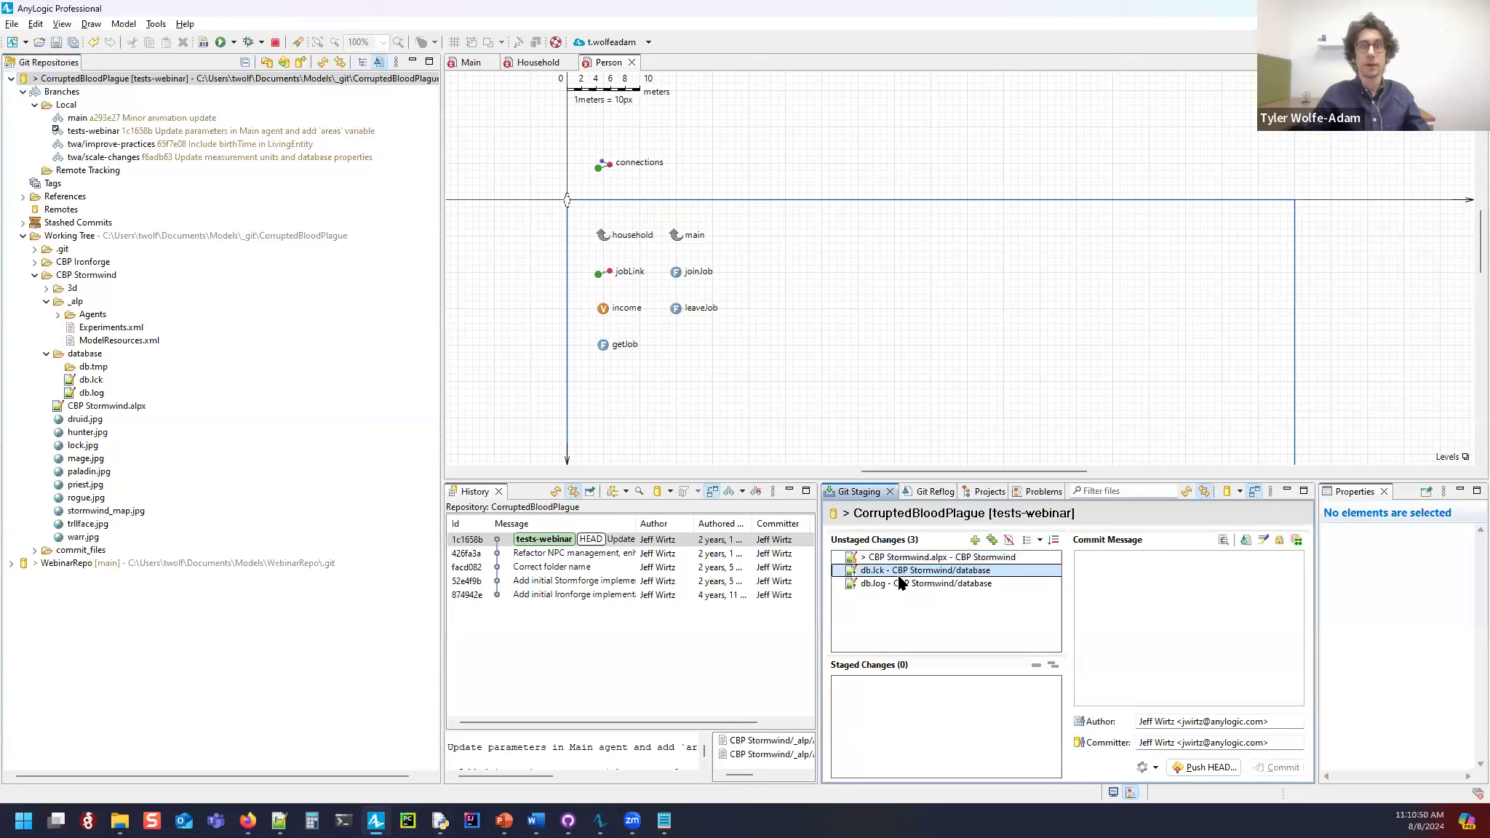
pyautogui.rightClick(878, 575)
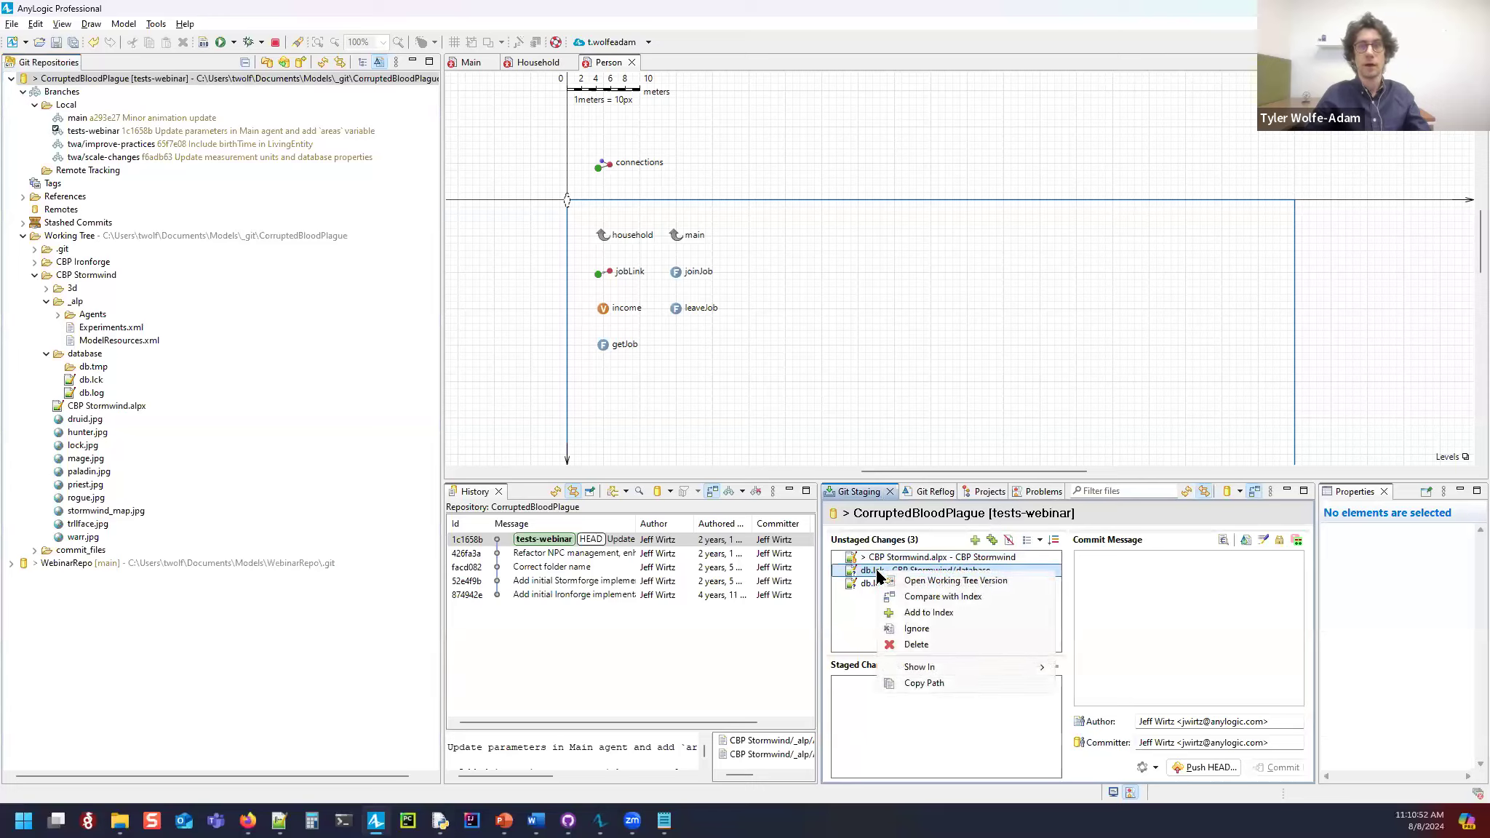
pyautogui.click(872, 572)
pyautogui.rightClick(878, 576)
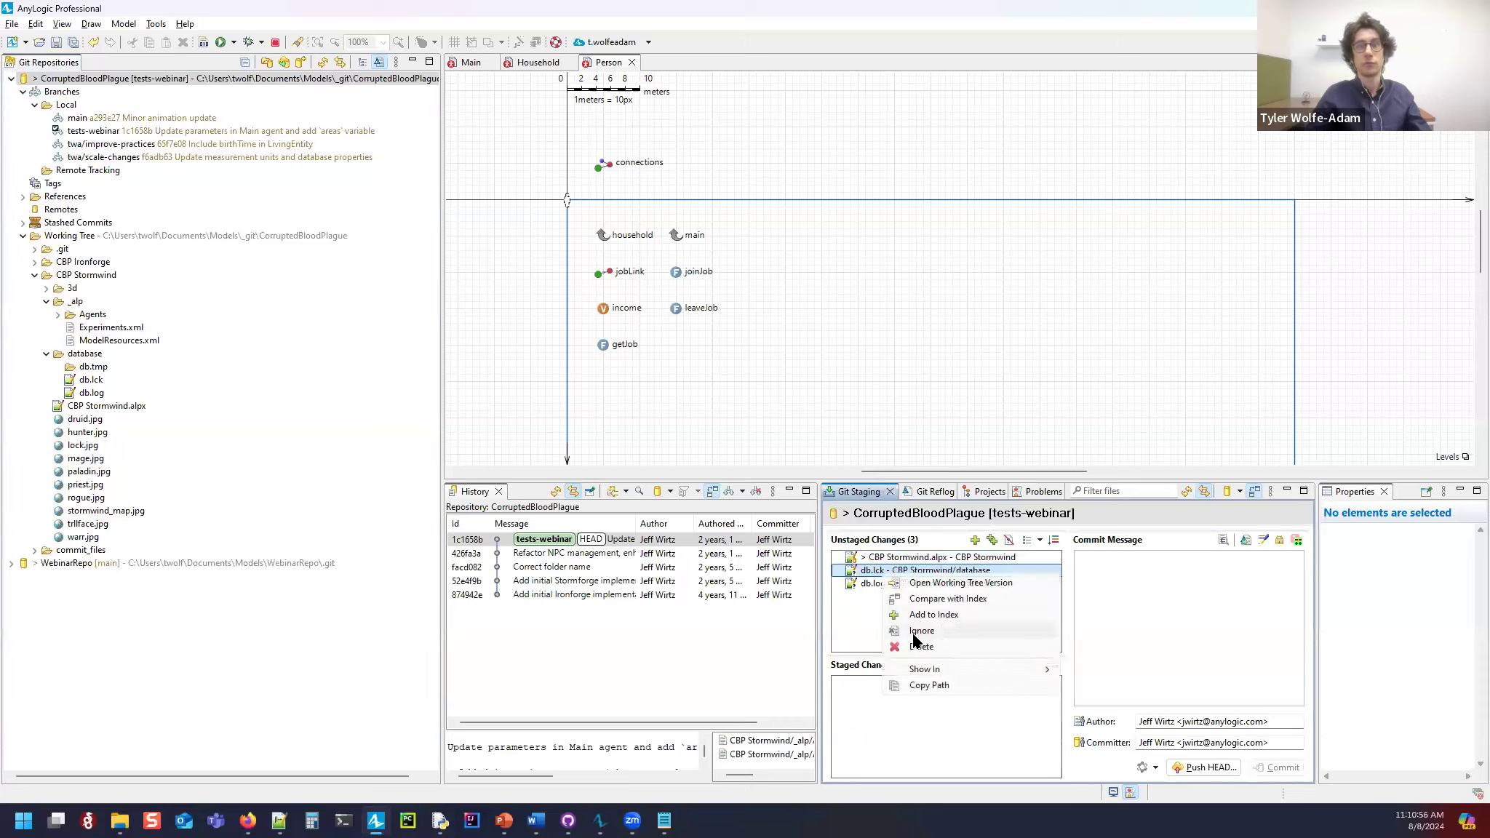
pyautogui.click(922, 632)
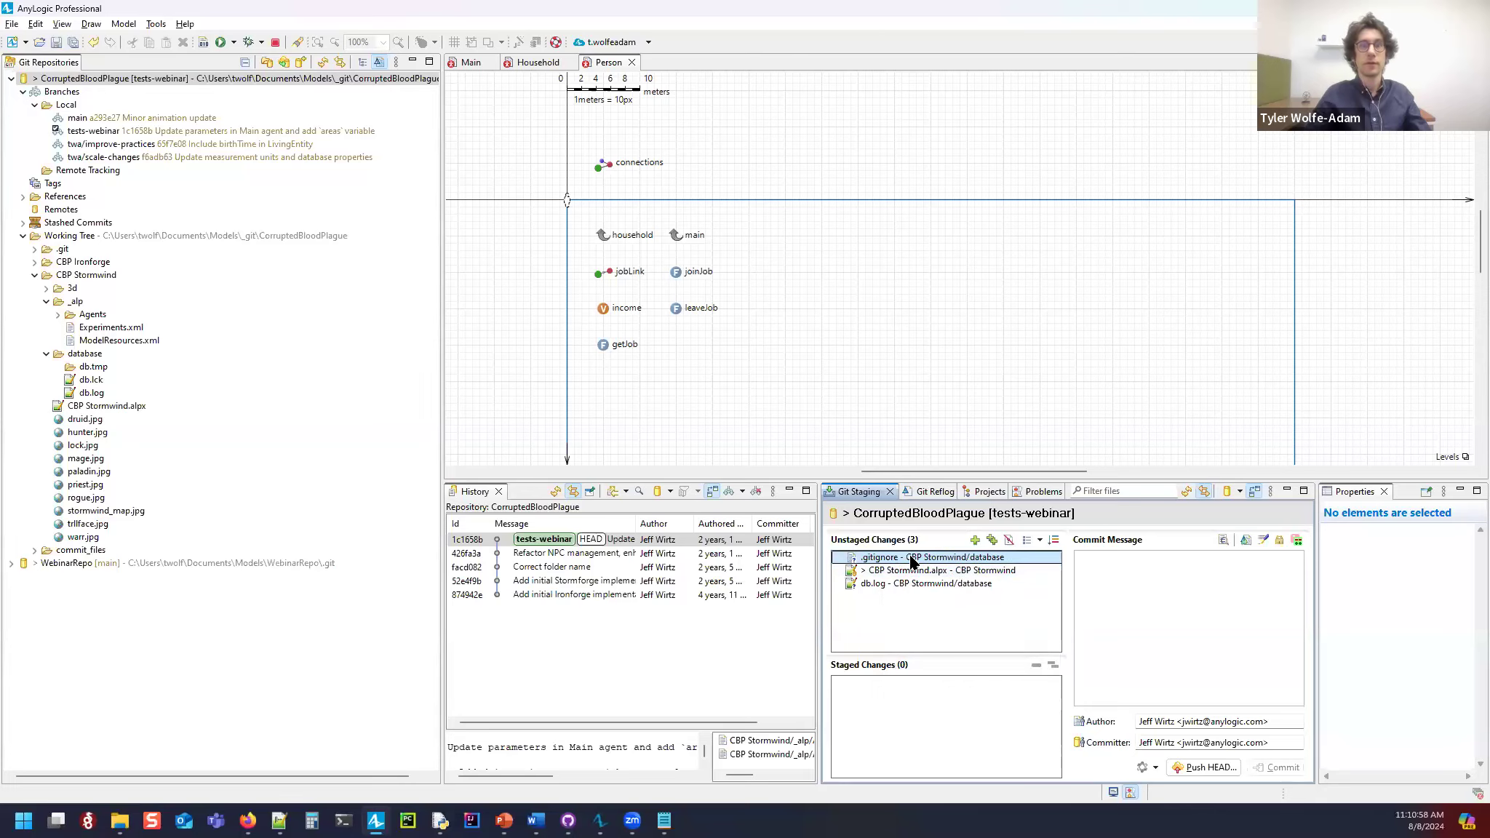
# Step: Open the comparison of the new .gitignore file with the index and examine its /db.lck entry
pyautogui.doubleClick(883, 557)
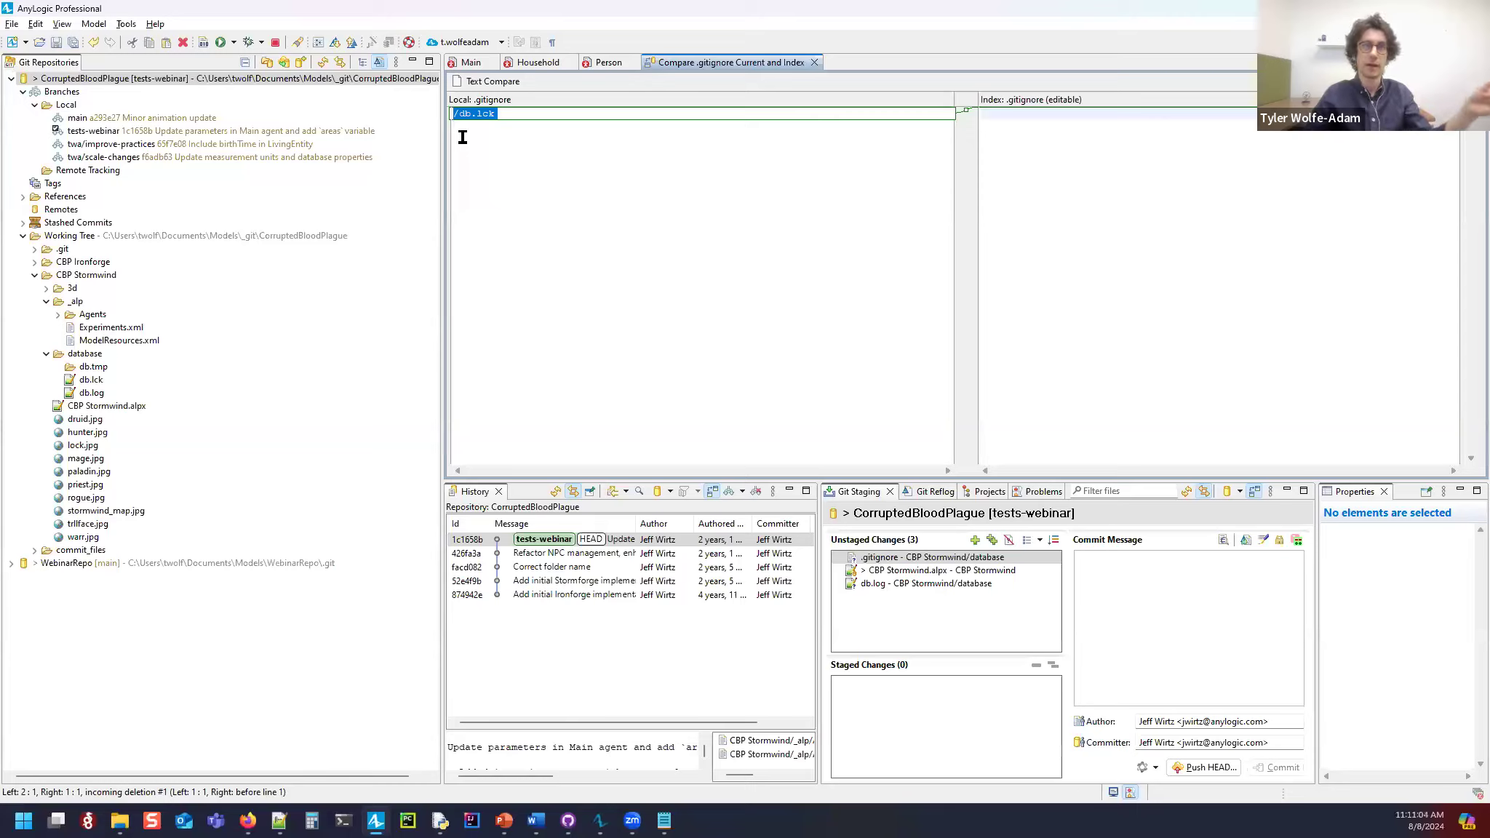
pyautogui.click(544, 123)
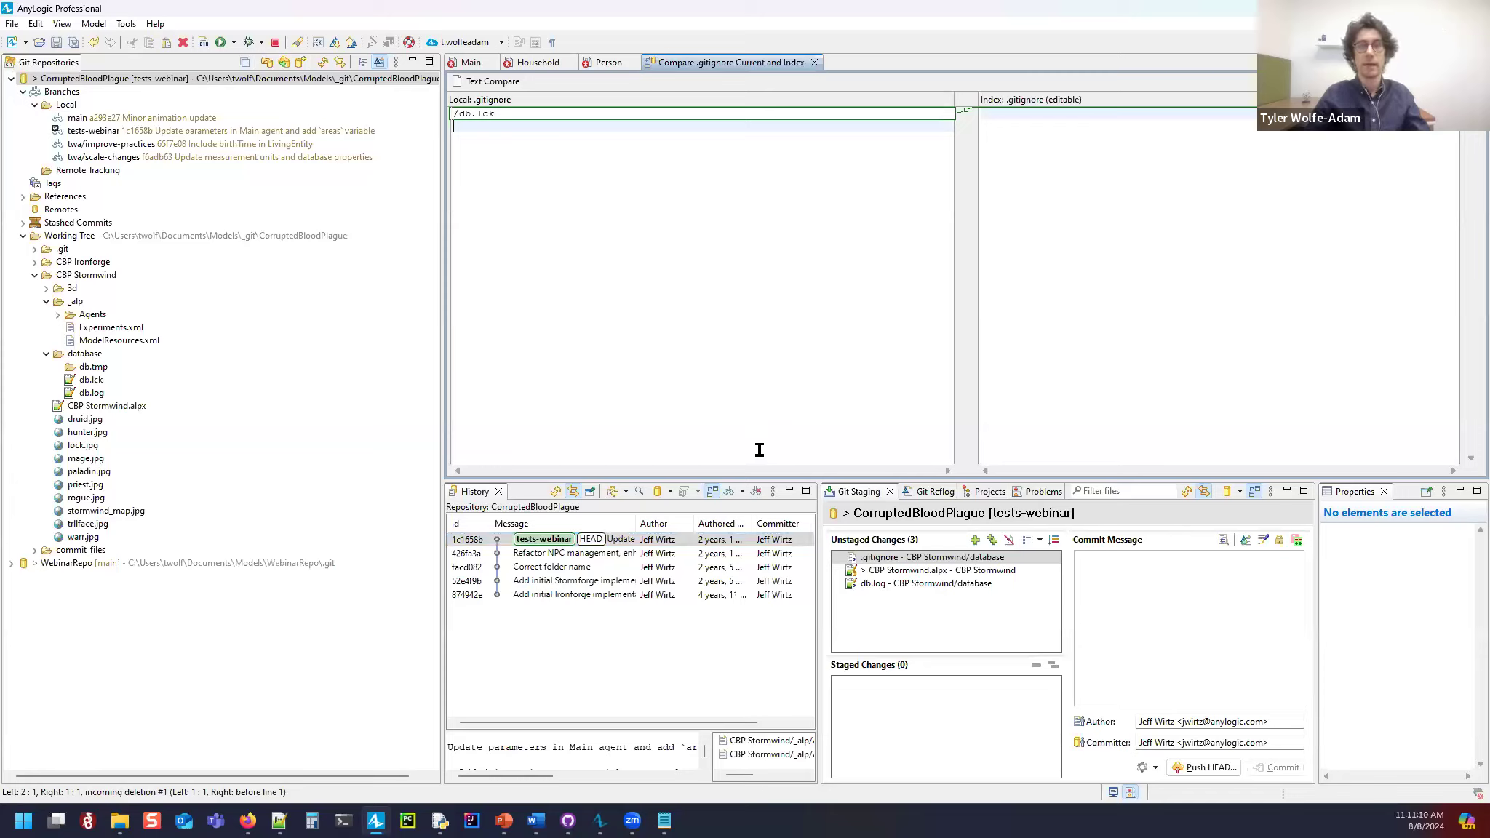
pyautogui.moveTo(517, 109); pyautogui.dragTo(443, 107)
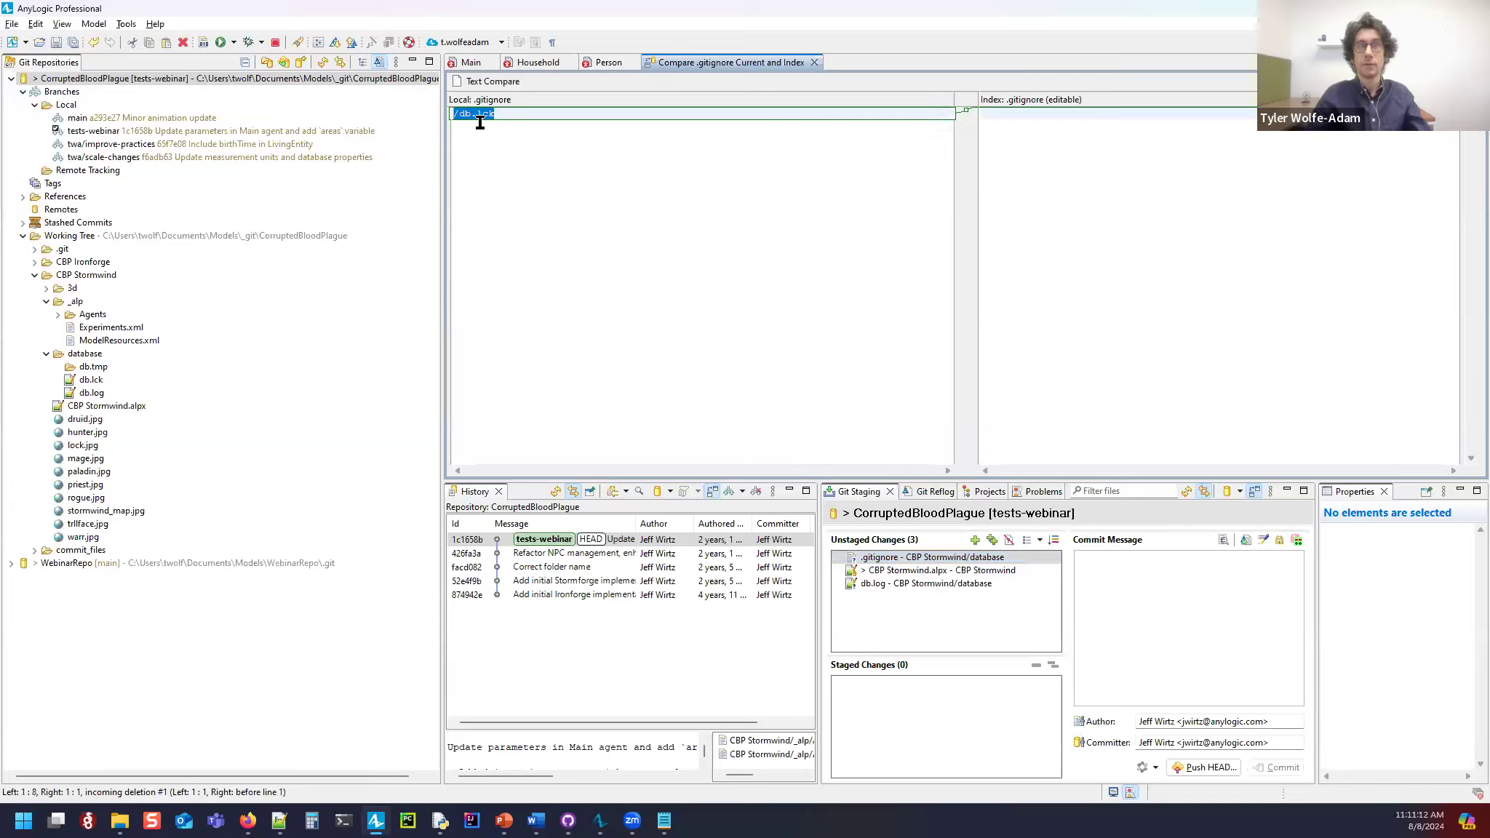
pyautogui.click(506, 114)
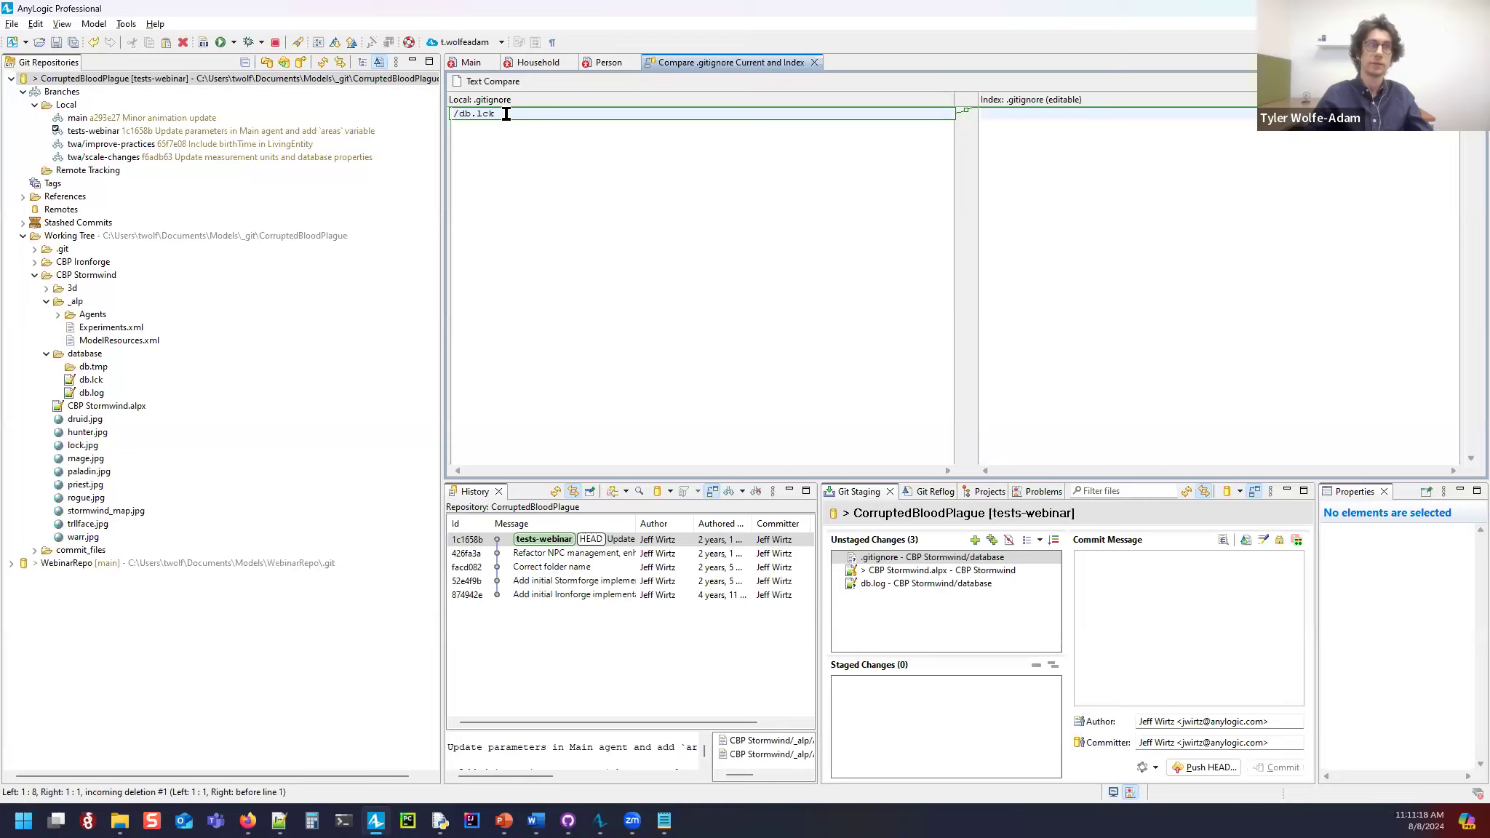
pyautogui.press('Return')
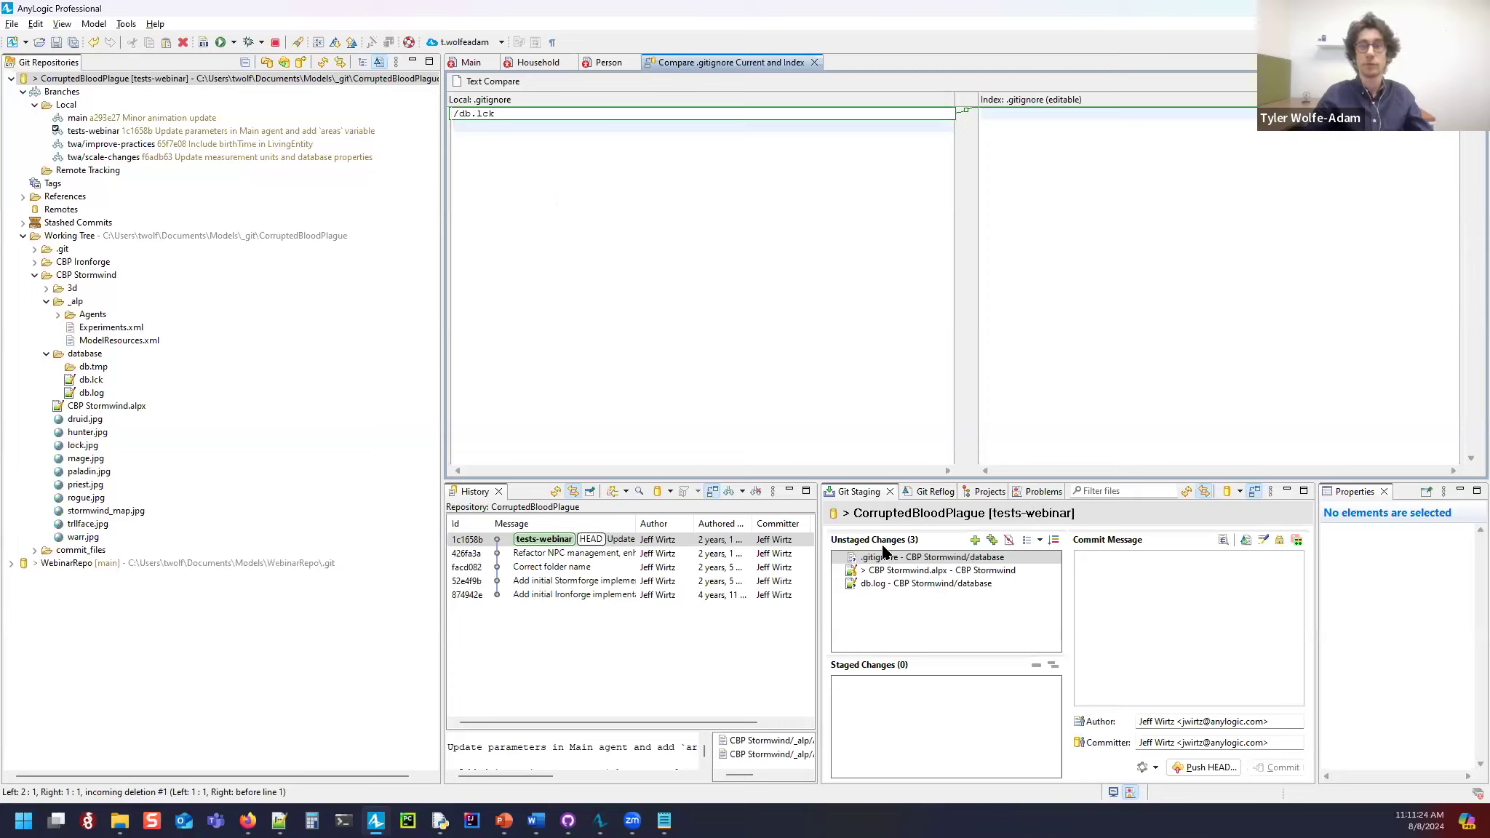
pyautogui.rightClick(877, 584)
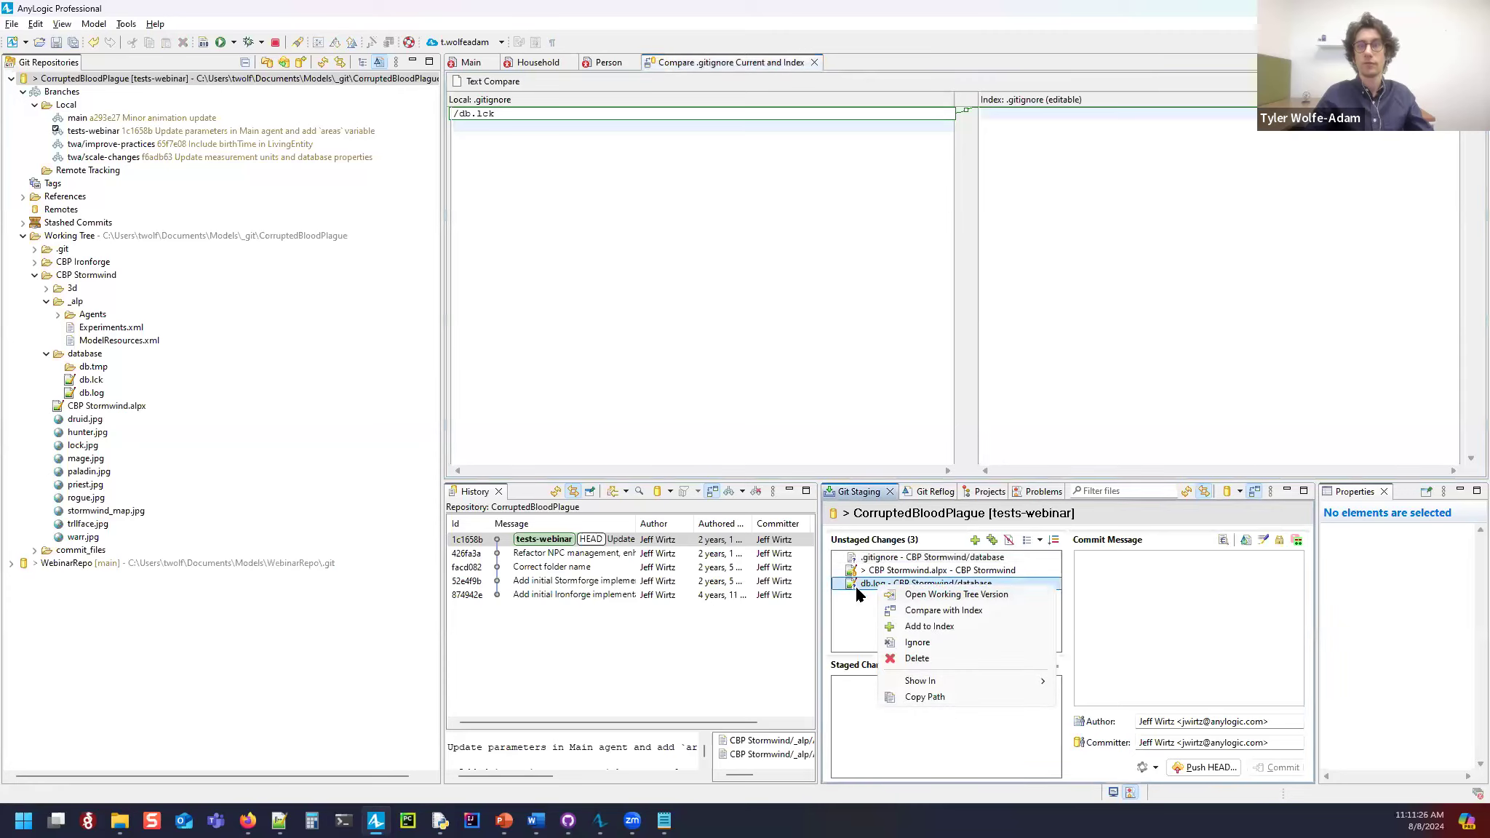
pyautogui.click(864, 586)
pyautogui.rightClick(871, 585)
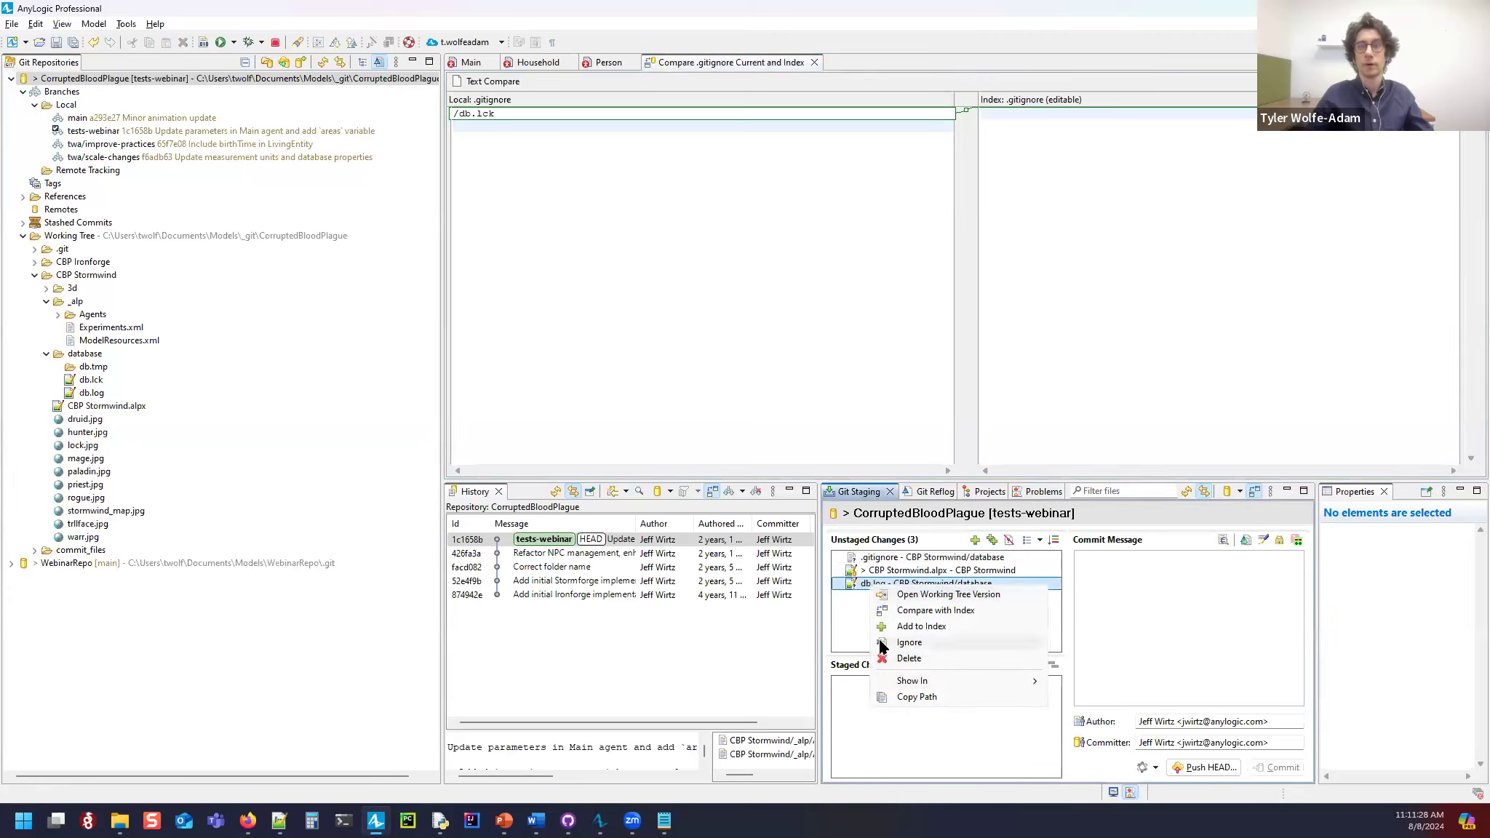
pyautogui.click(1057, 691)
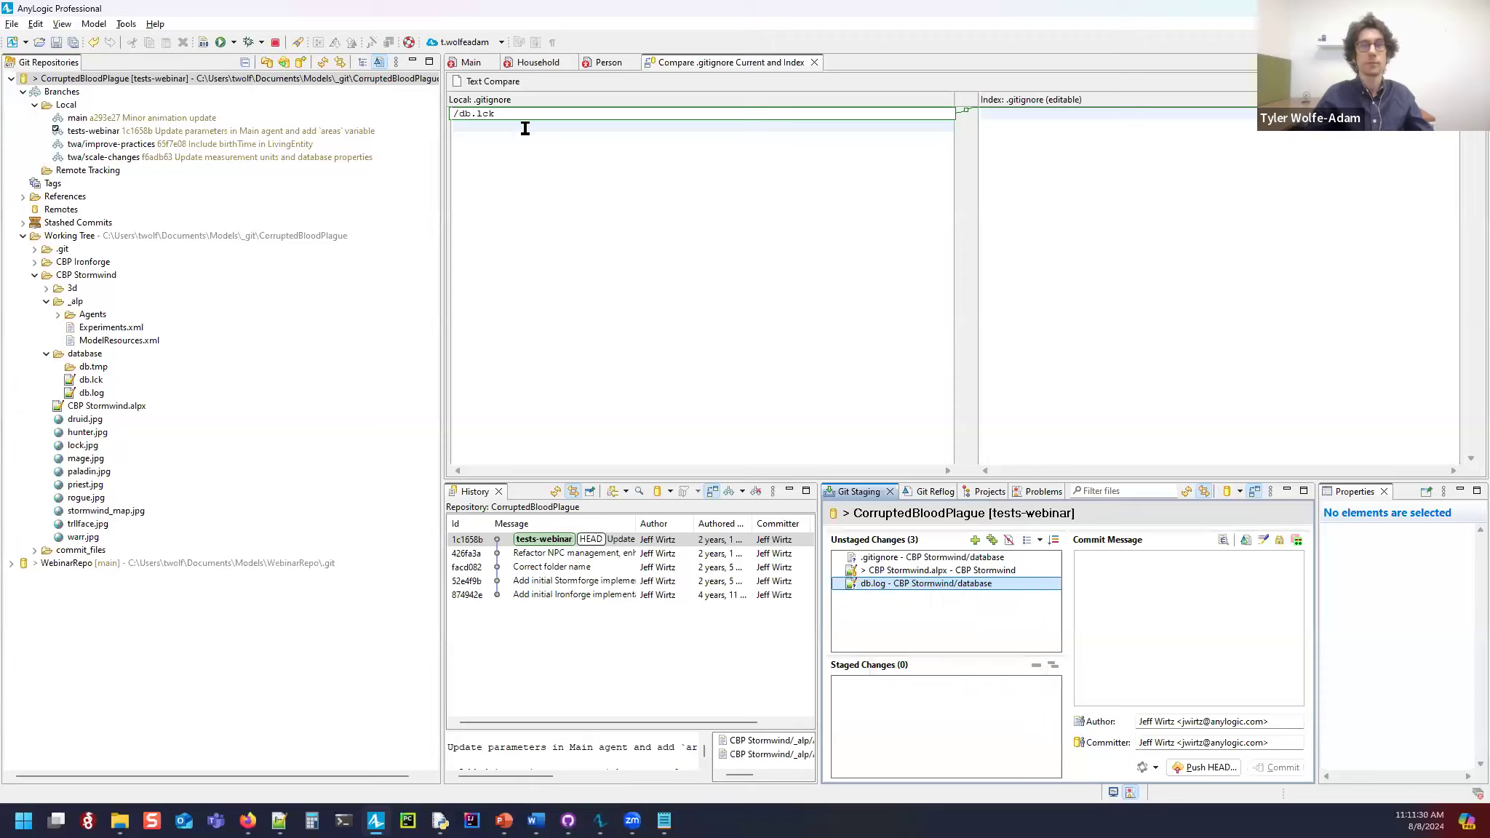